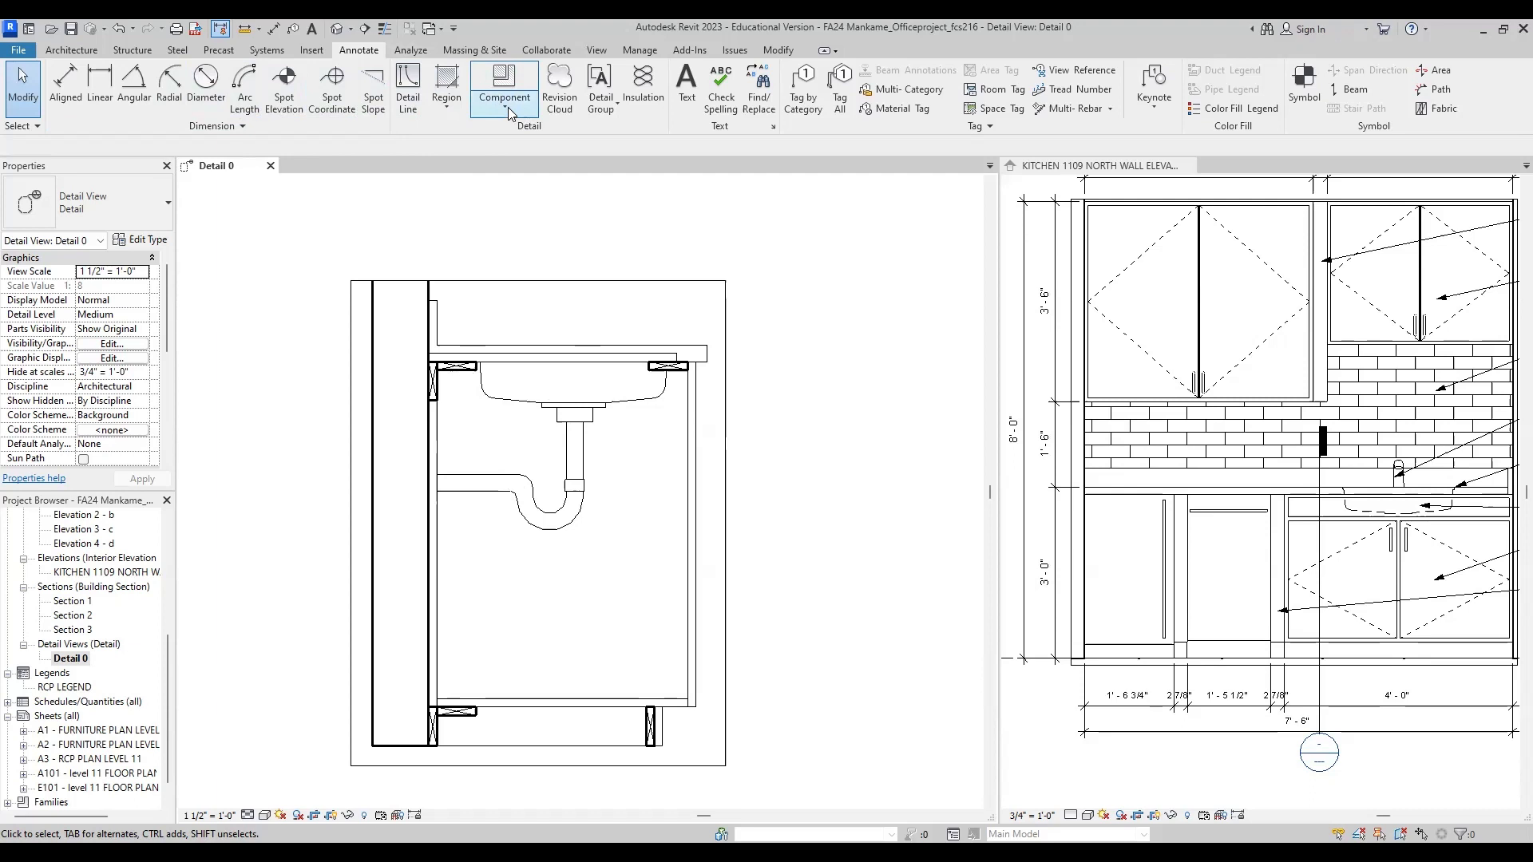
Step: Start placing a detail component and browse to the English-Imperial library folder for loading a family
click(508, 105)
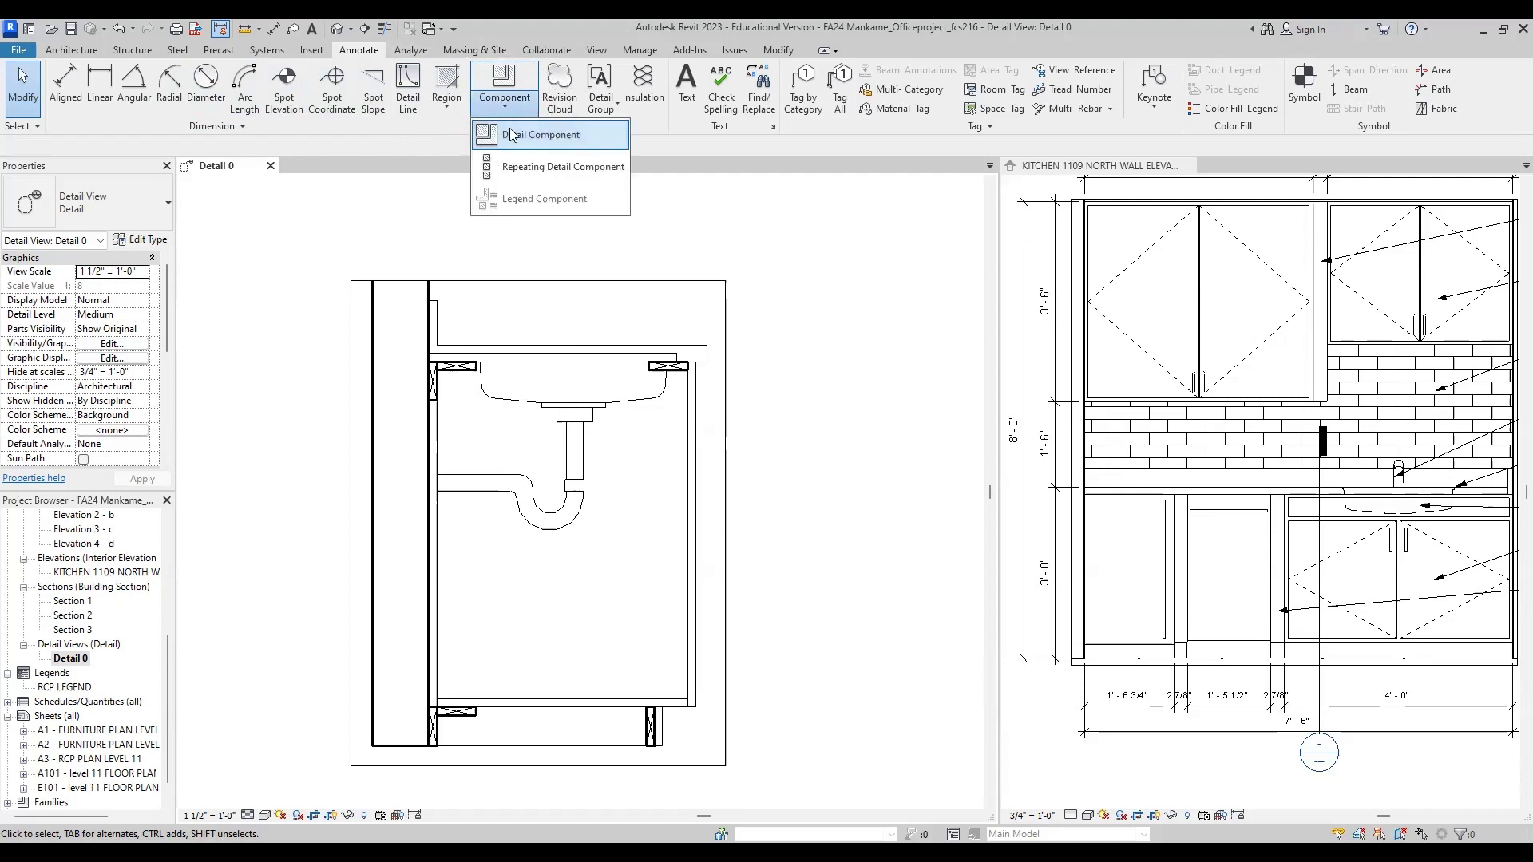
click(511, 135)
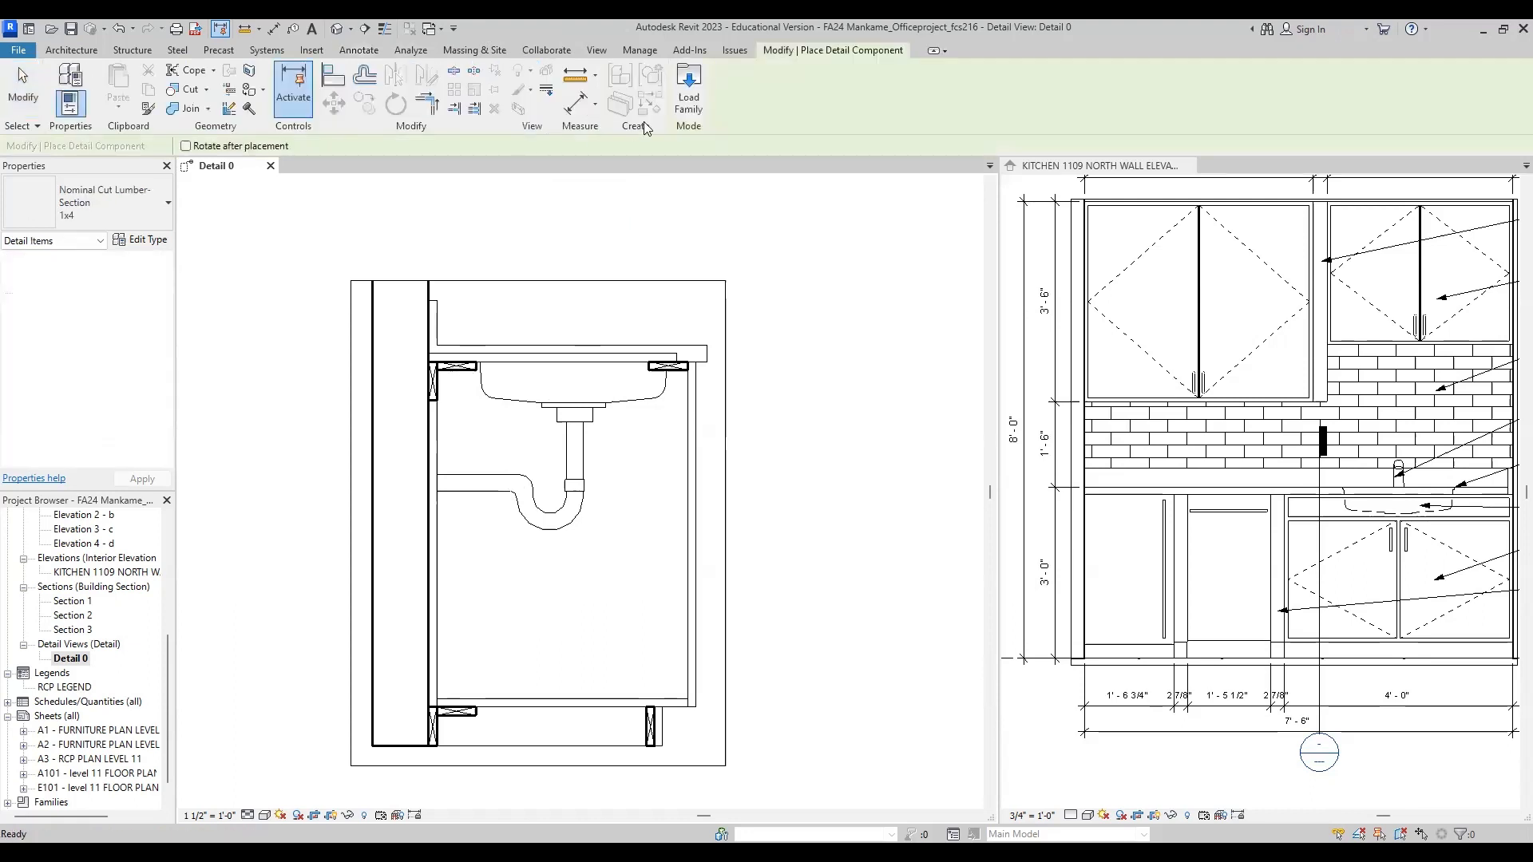
click(684, 103)
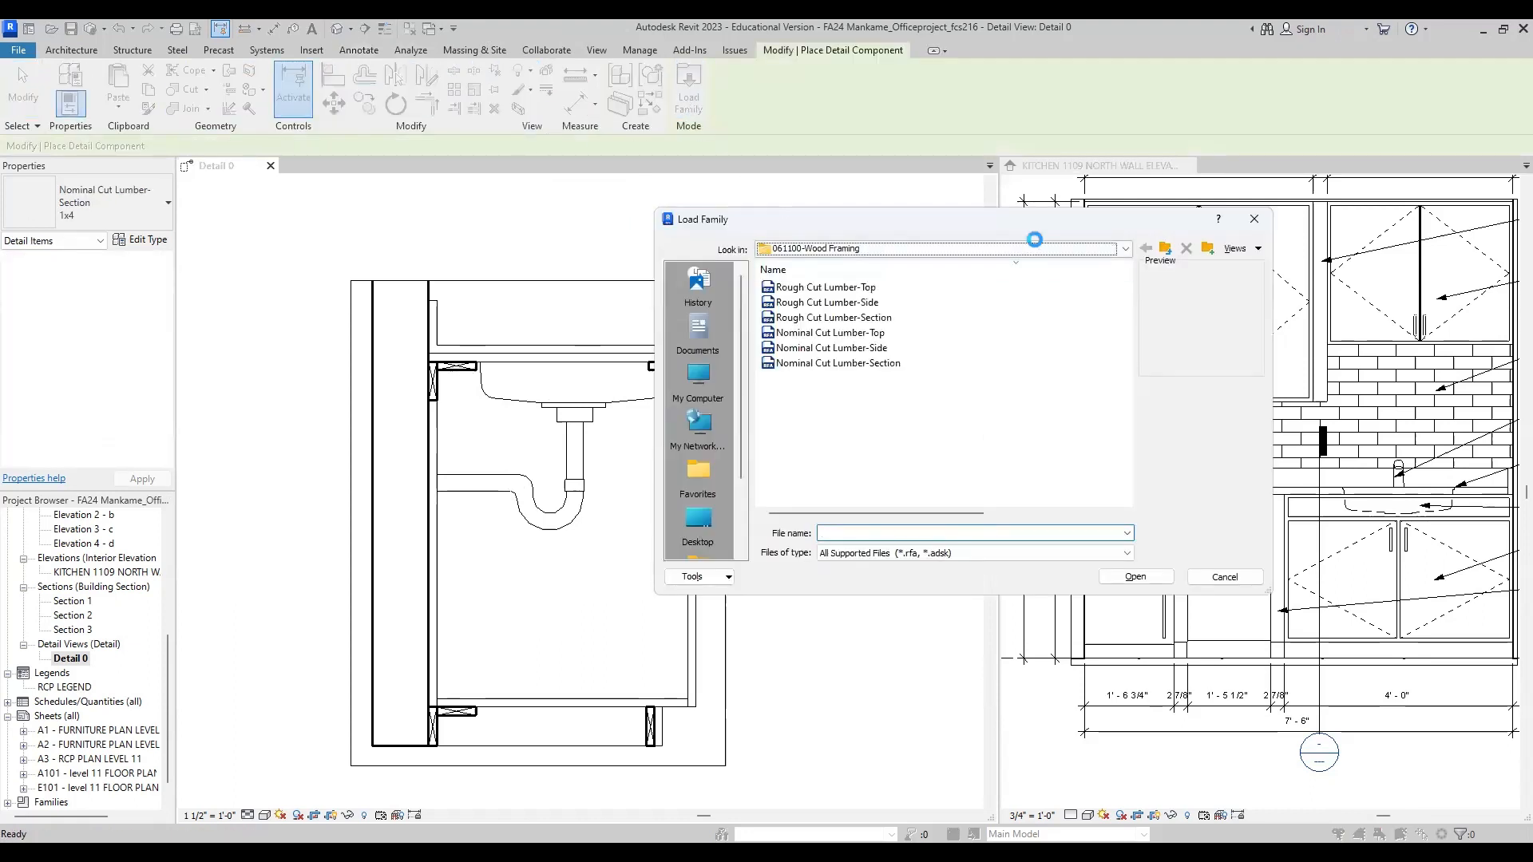
click(1033, 247)
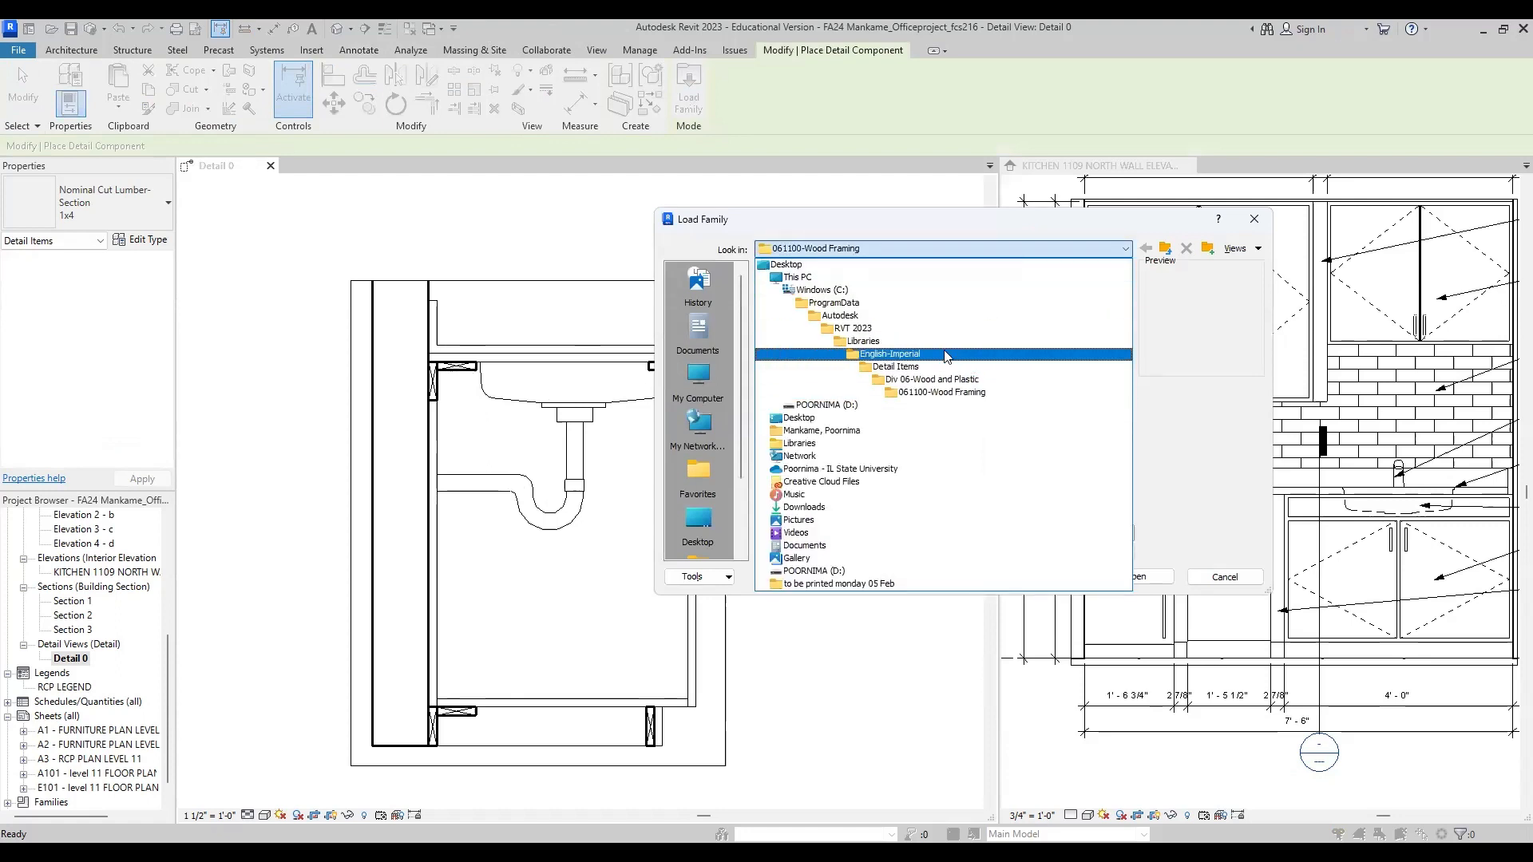
click(946, 356)
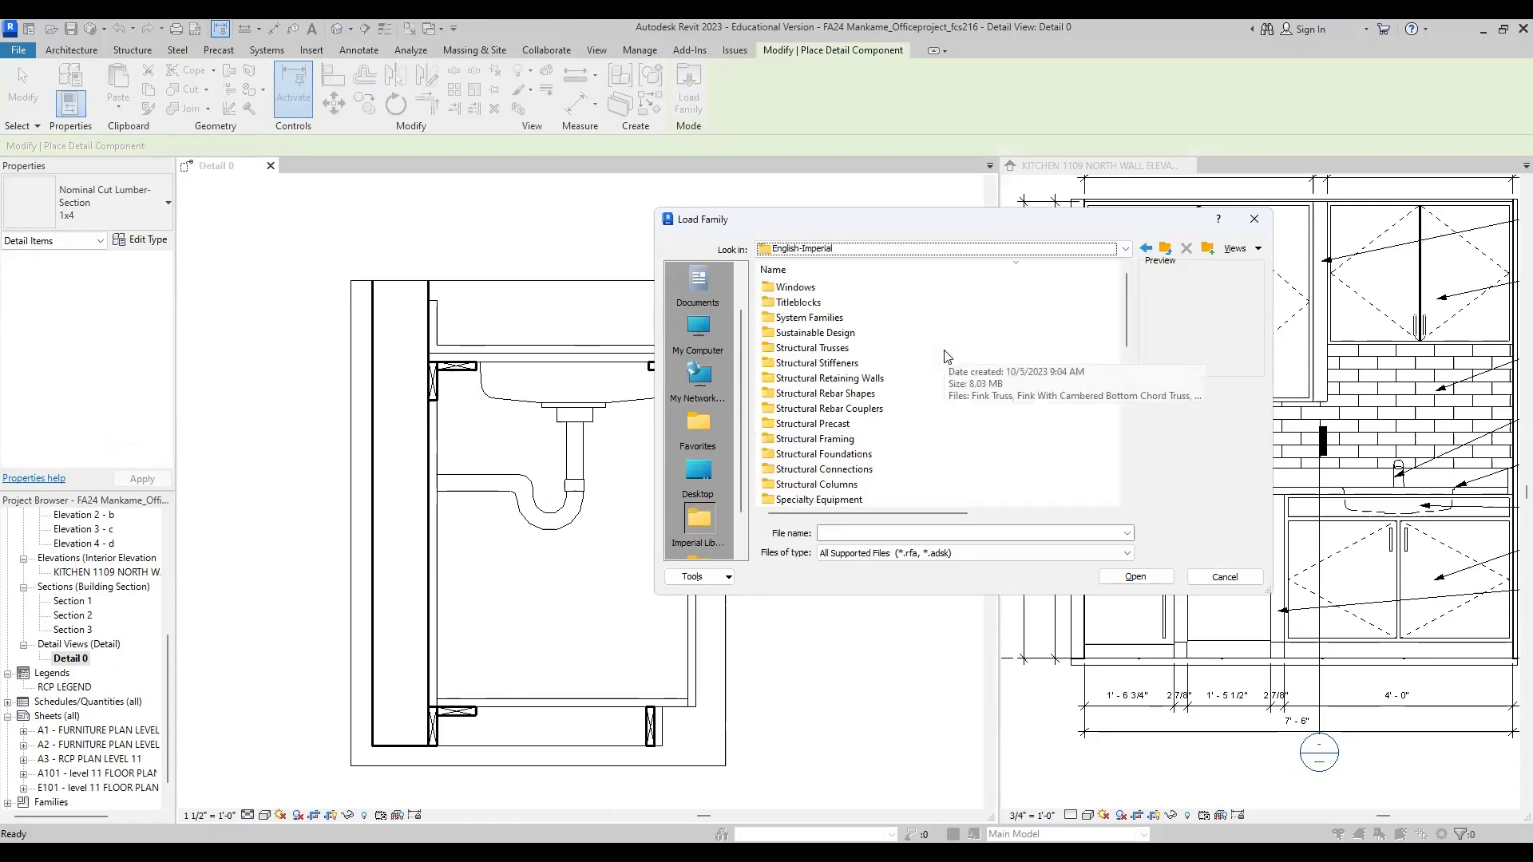
scroll(946, 356, down, 10)
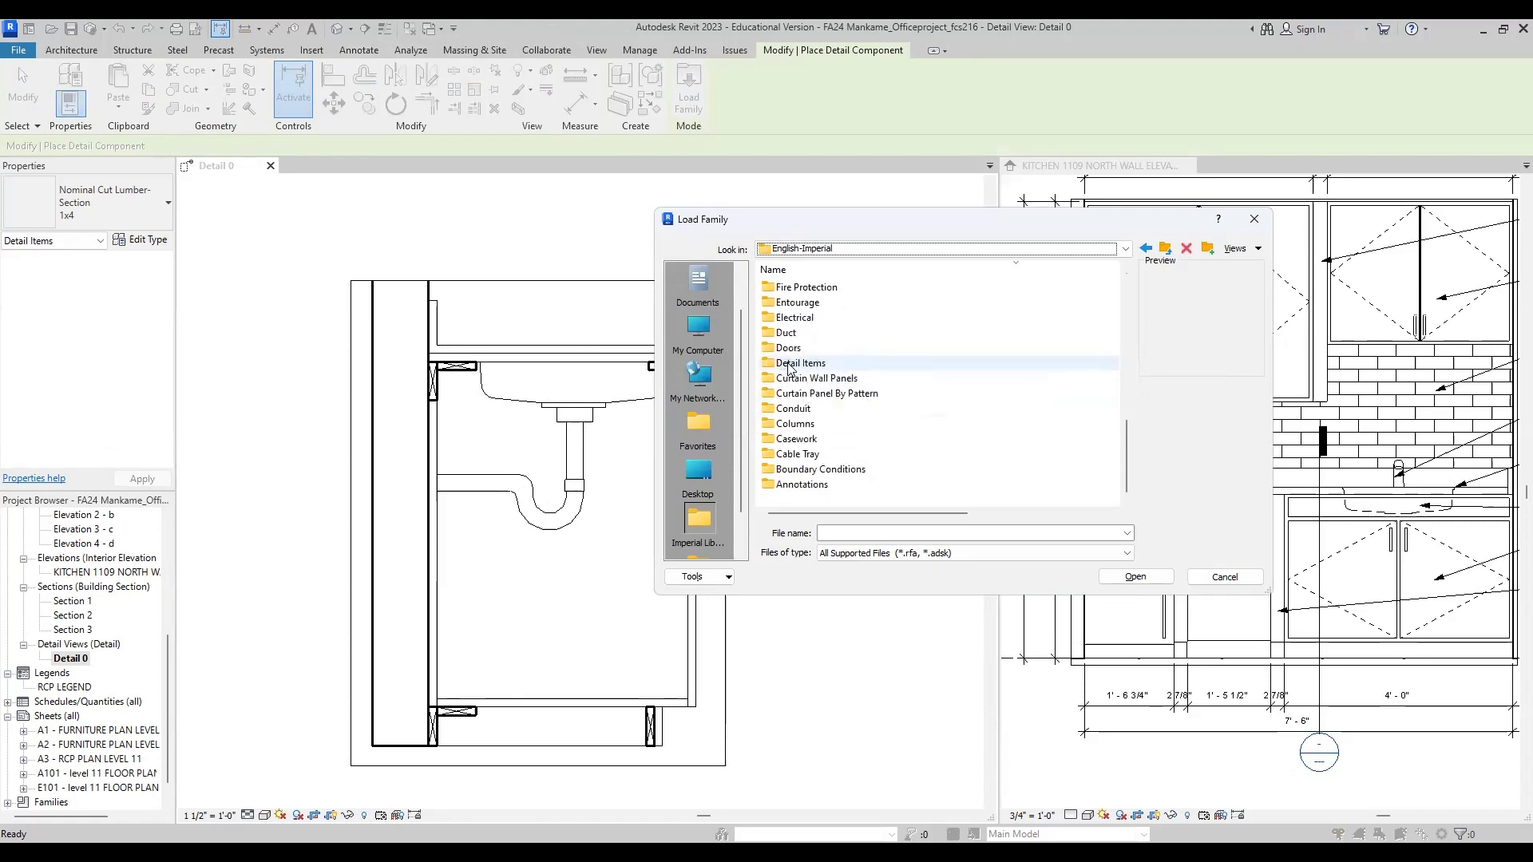
Step: Open the Nominal Cut Lumber-Section family from Detail Items, Div 06-Wood and Plastic, 061100-Wood Framing
double_click(788, 364)
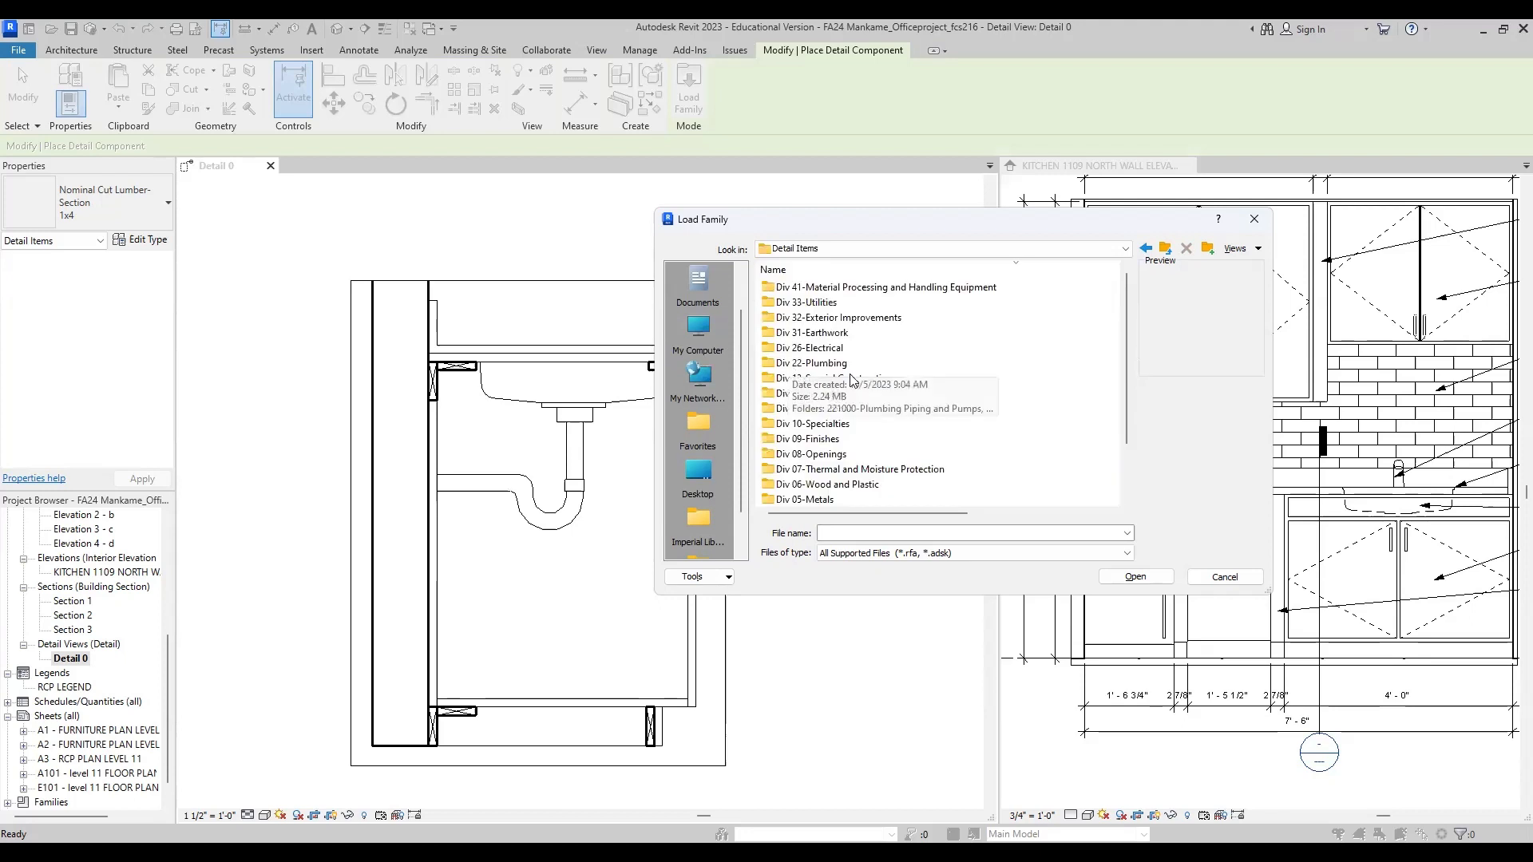
click(858, 487)
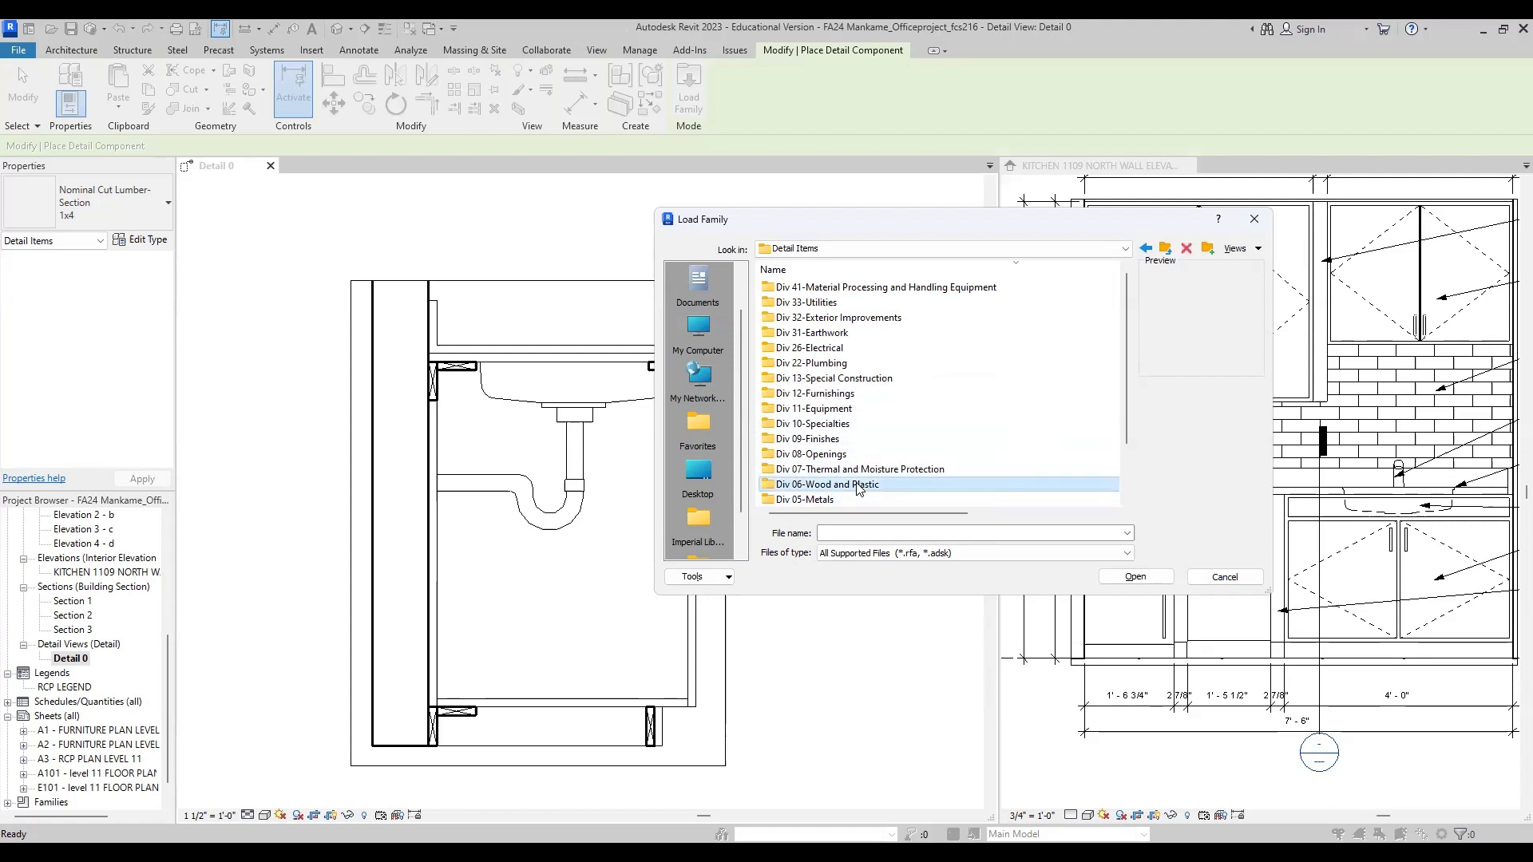
double_click(774, 487)
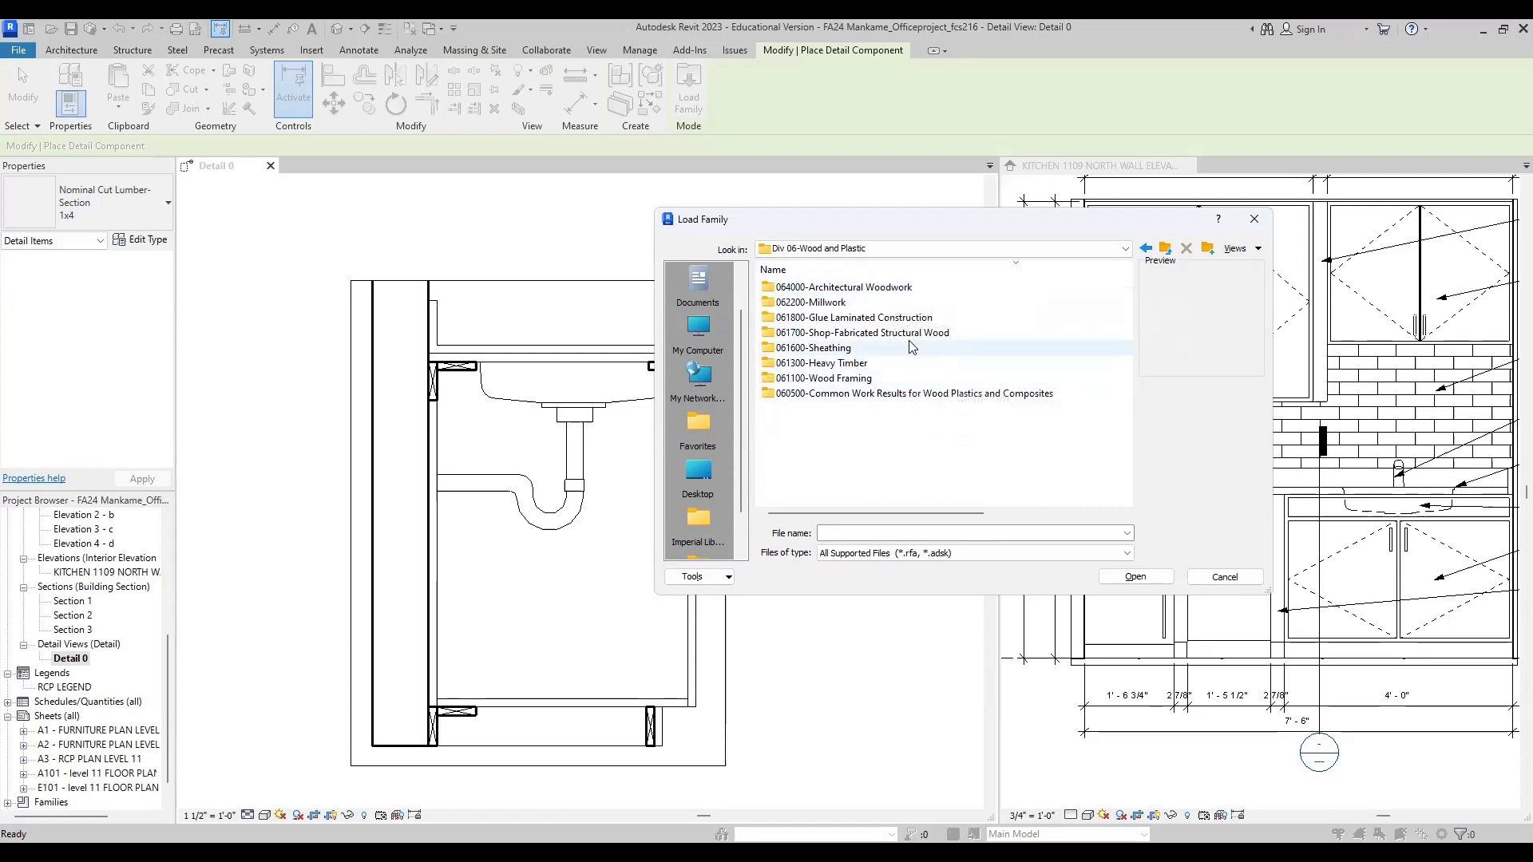
click(852, 382)
double_click(851, 383)
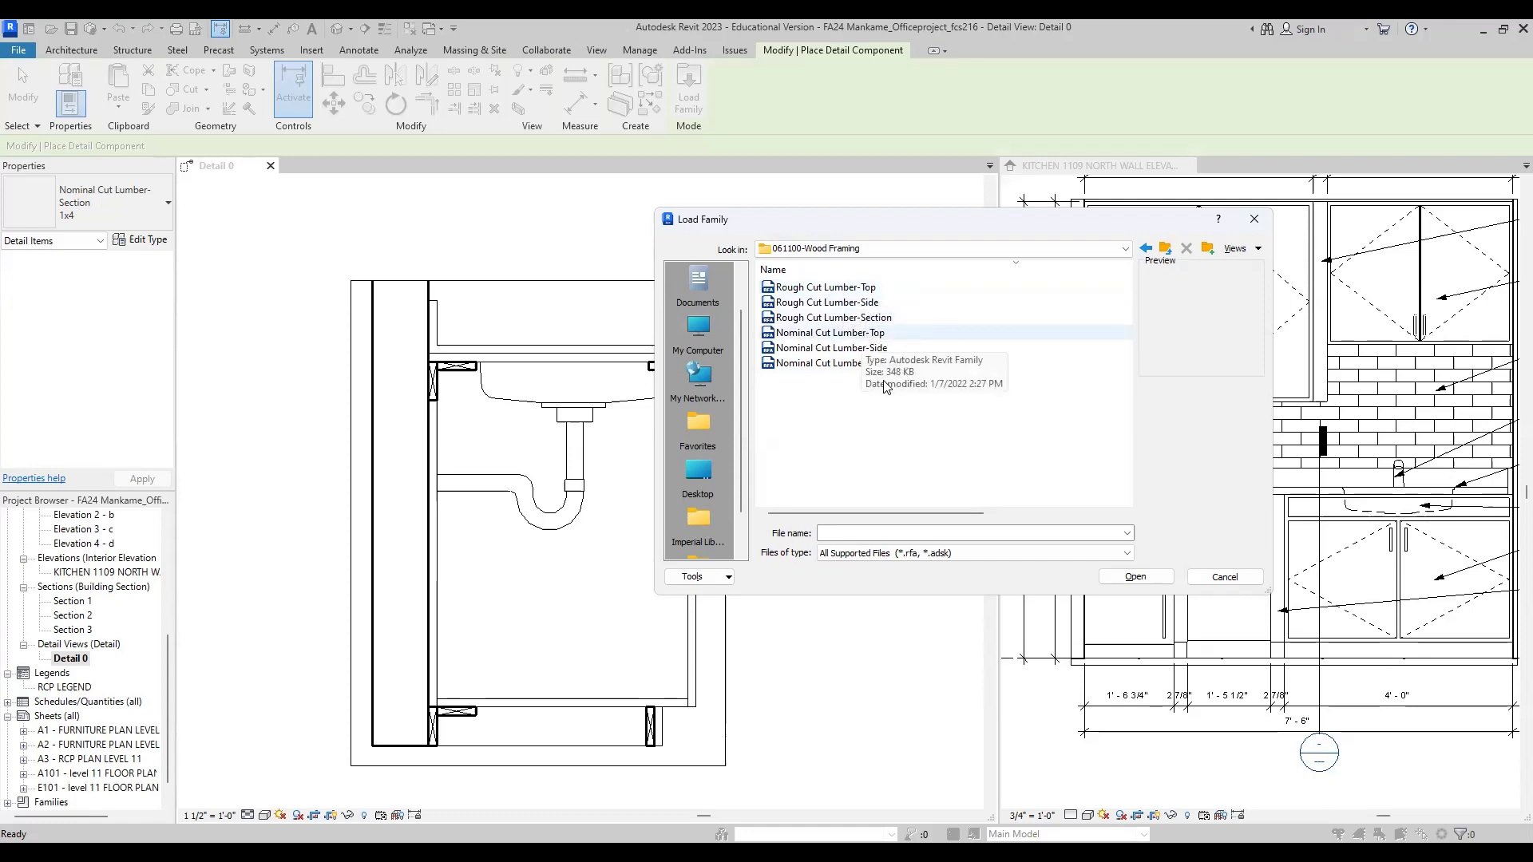
click(811, 364)
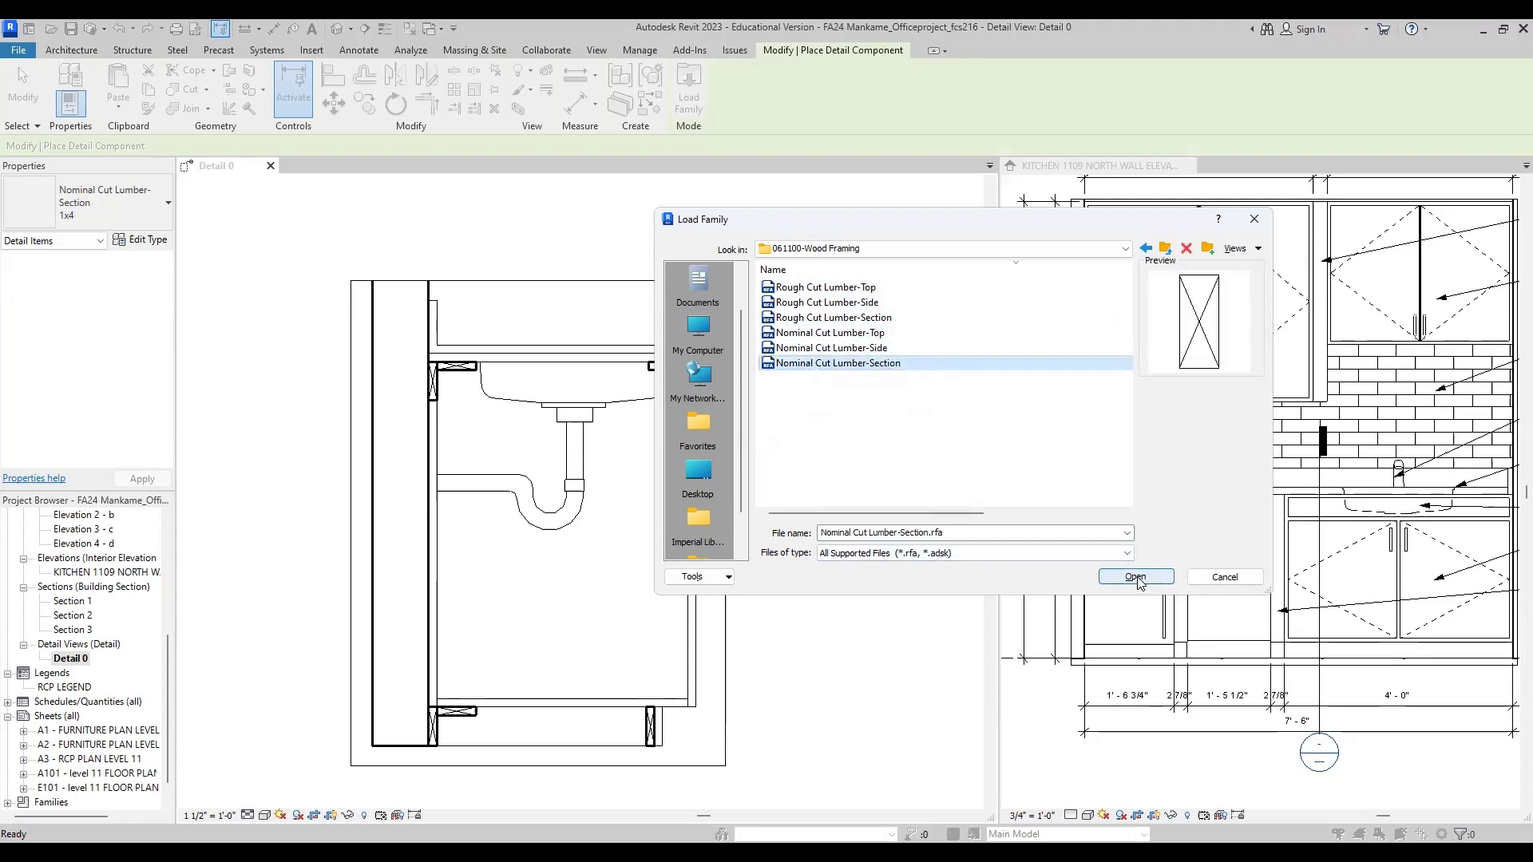
click(1138, 581)
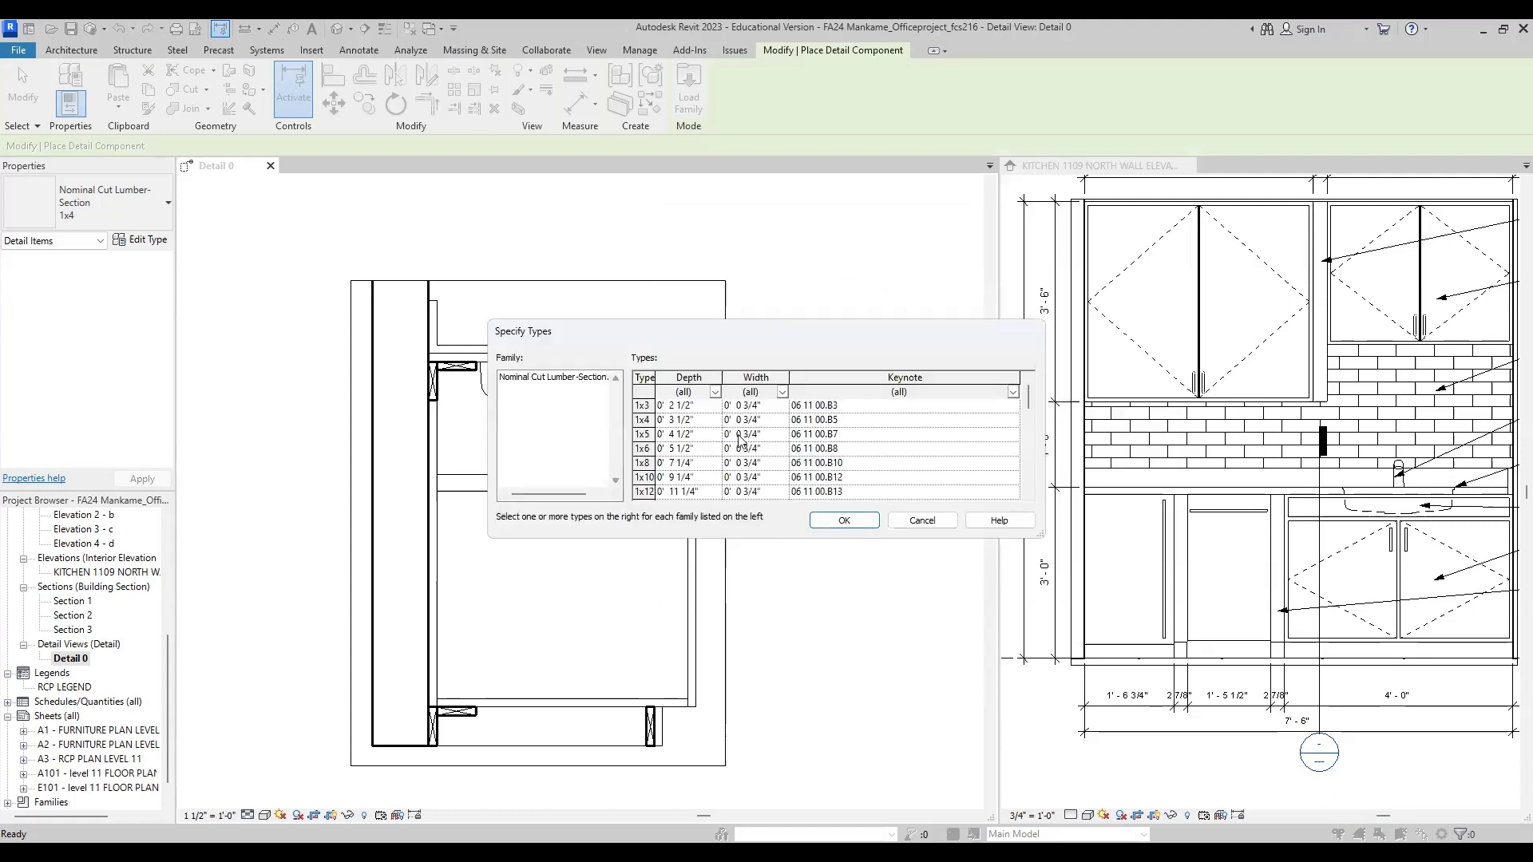
Step: Load the lumber section types from 1x3 through 2x4 into the project
scroll(696, 426, down, 4)
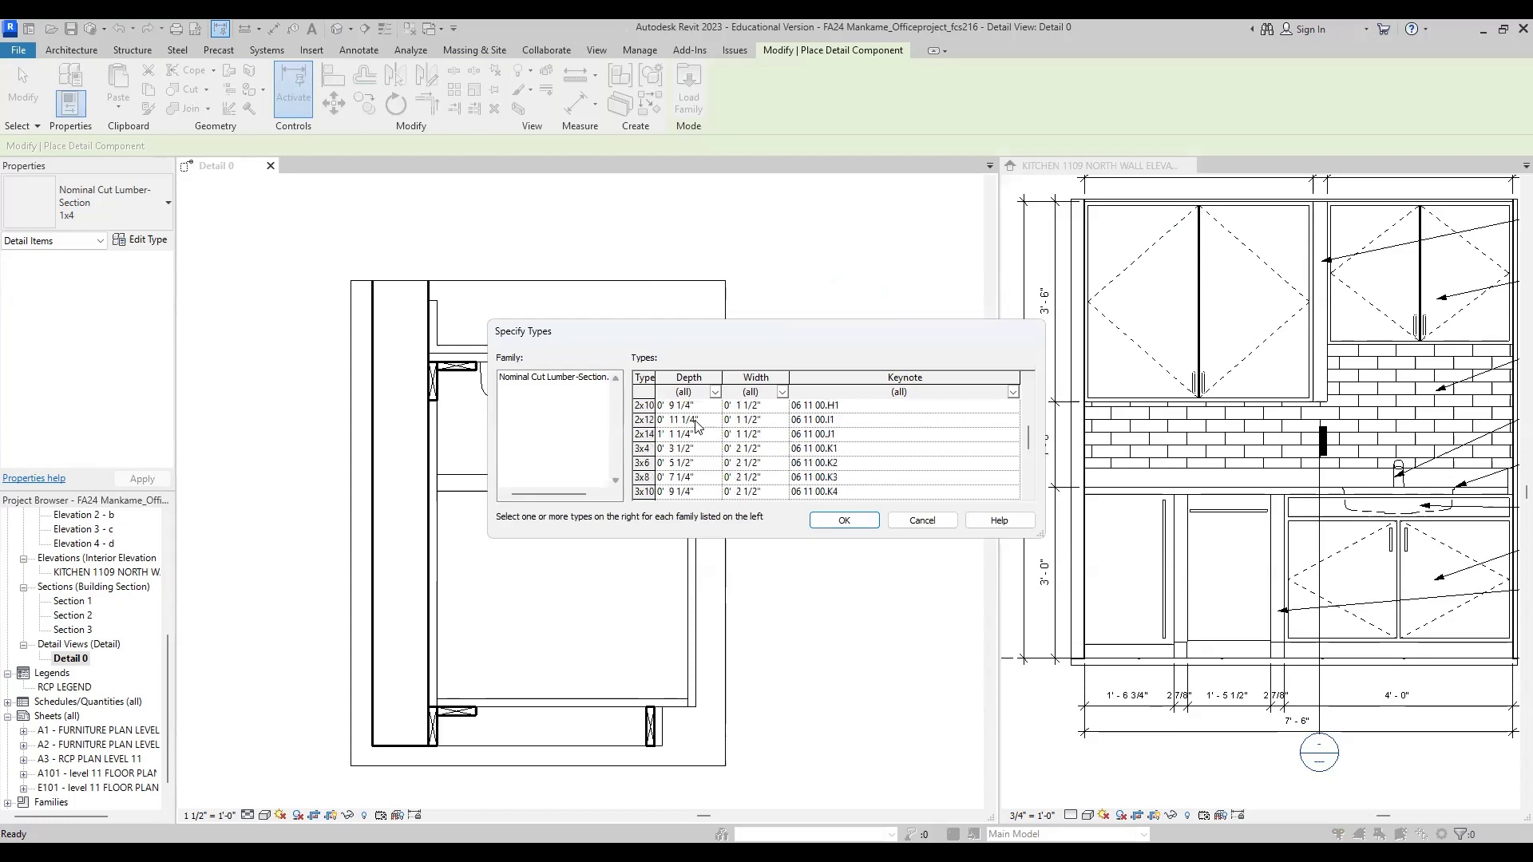
scroll(696, 432, up, 4)
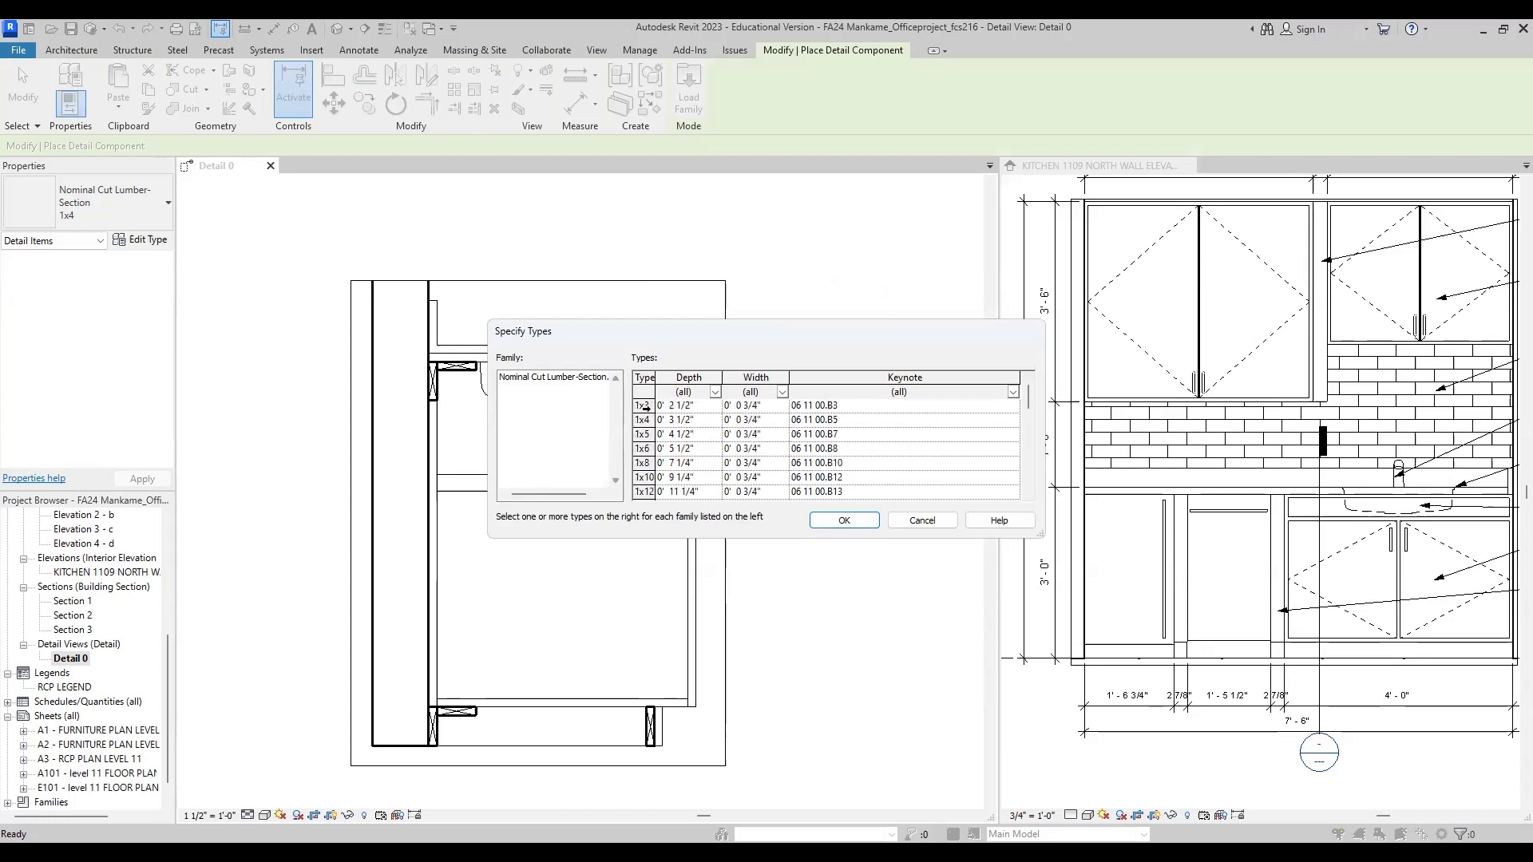
click(643, 405)
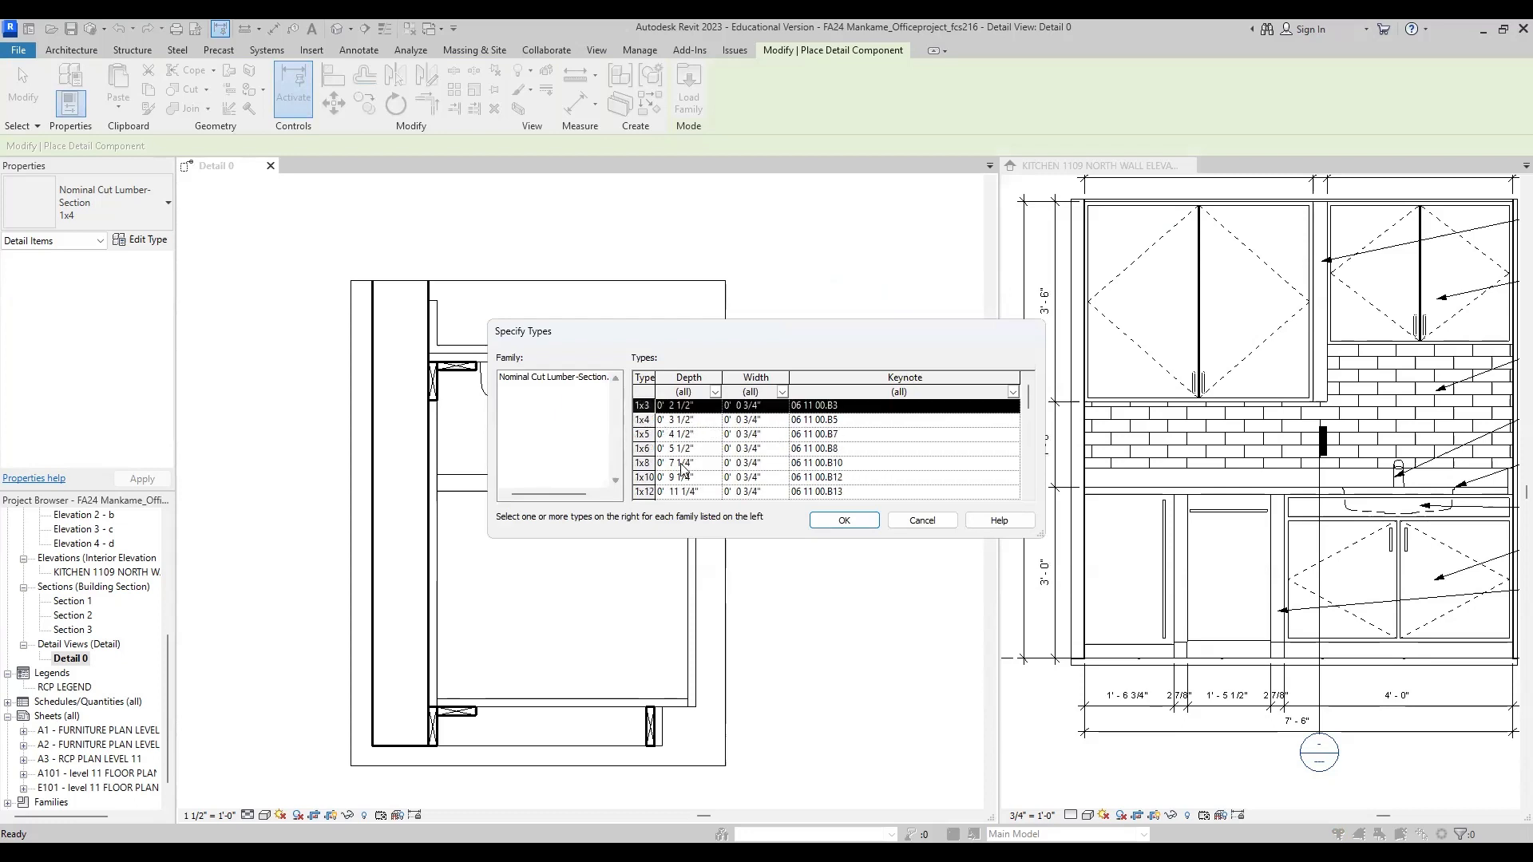
scroll(681, 464, down, 1)
scroll(681, 462, up, 1)
scroll(676, 471, down, 1)
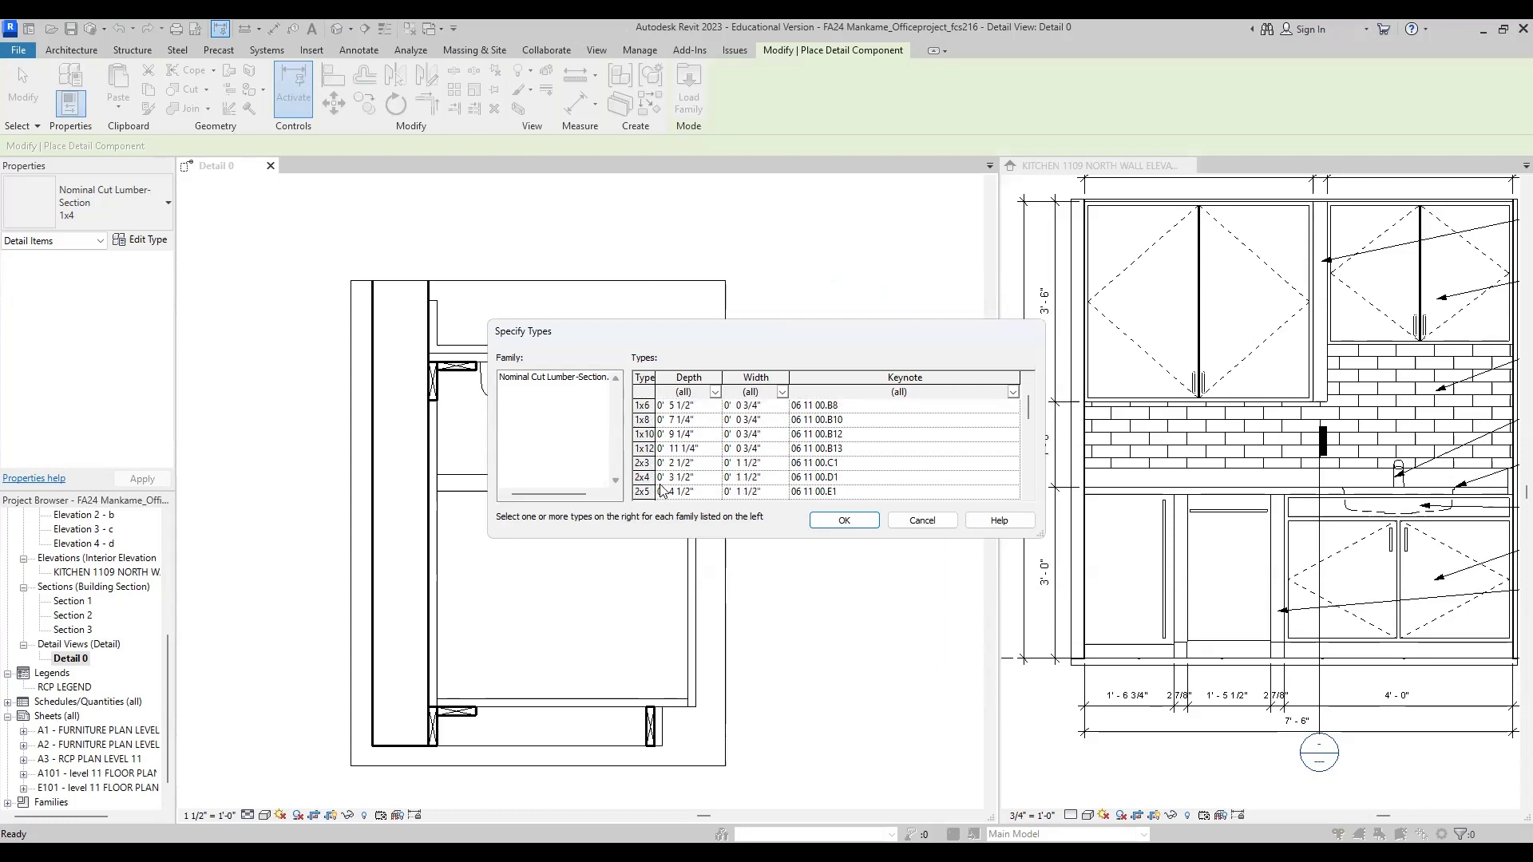
scroll(686, 481, up, 1)
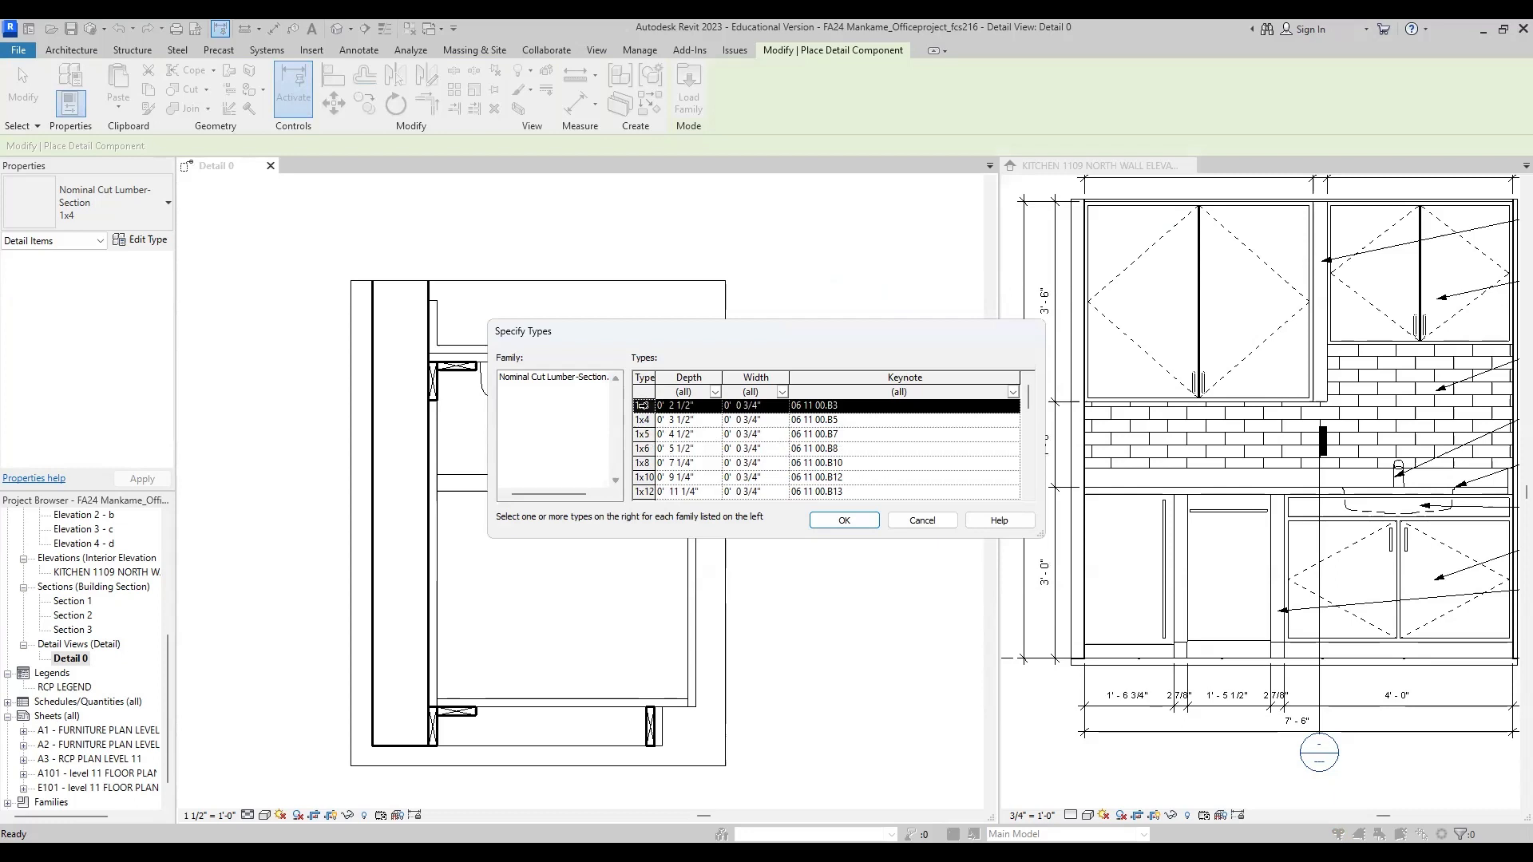
ctrl+click(643, 428)
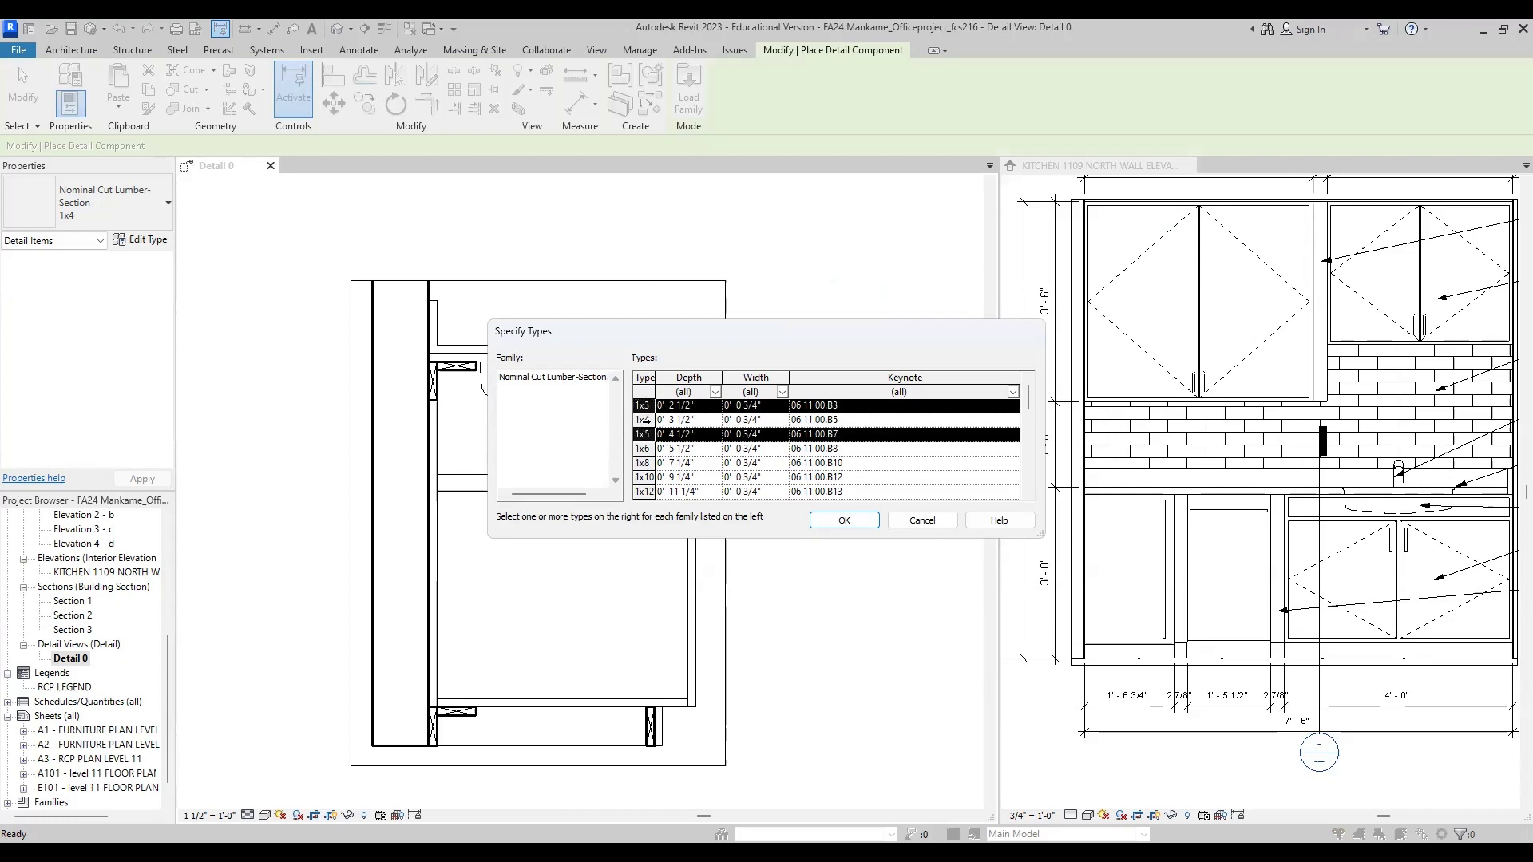
ctrl+click(644, 420)
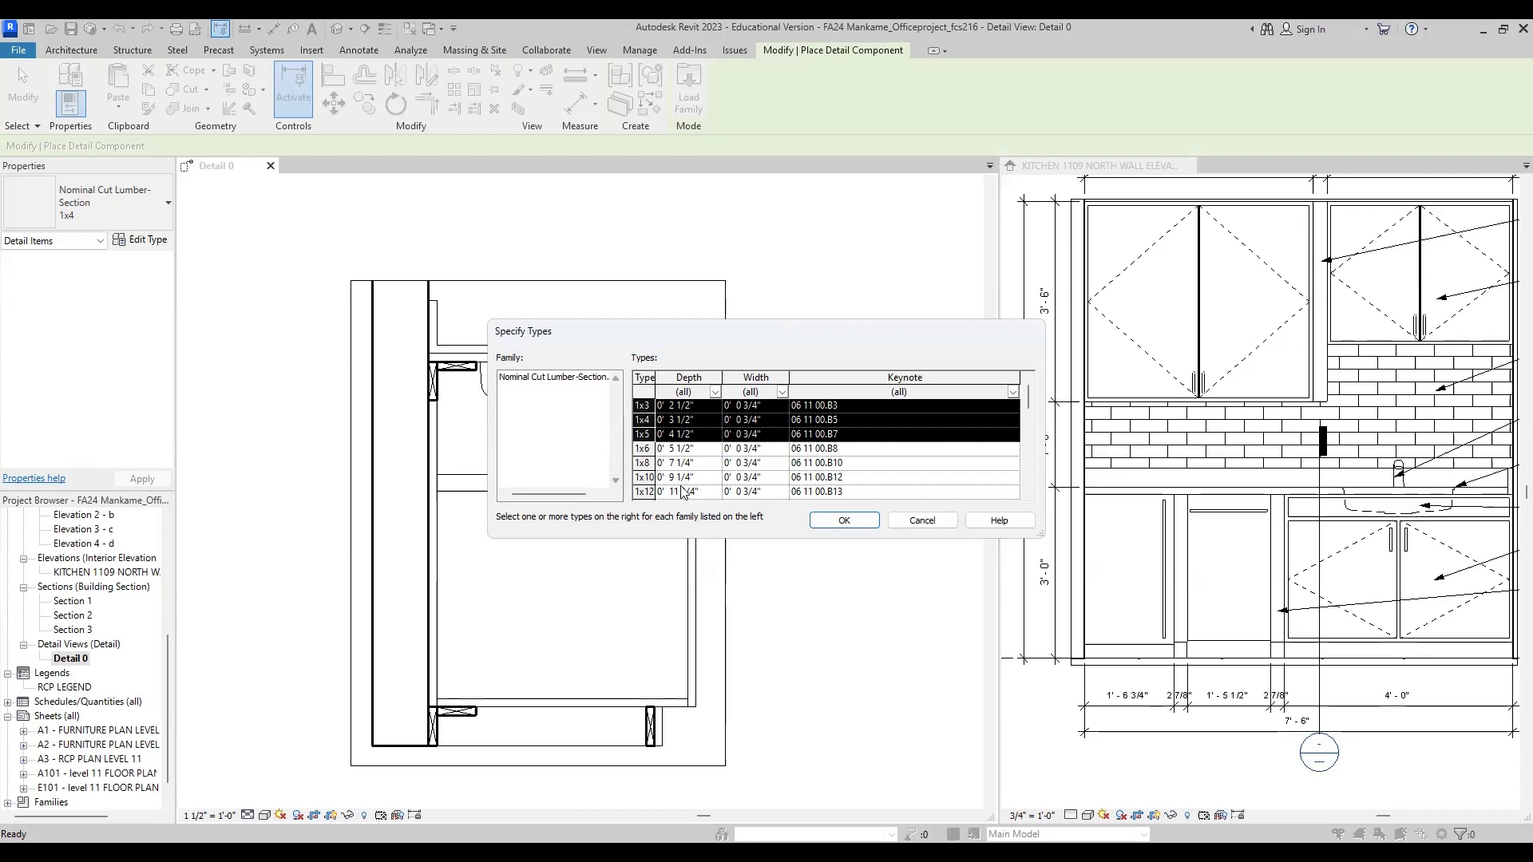
scroll(684, 491, down, 1)
shift+click(643, 477)
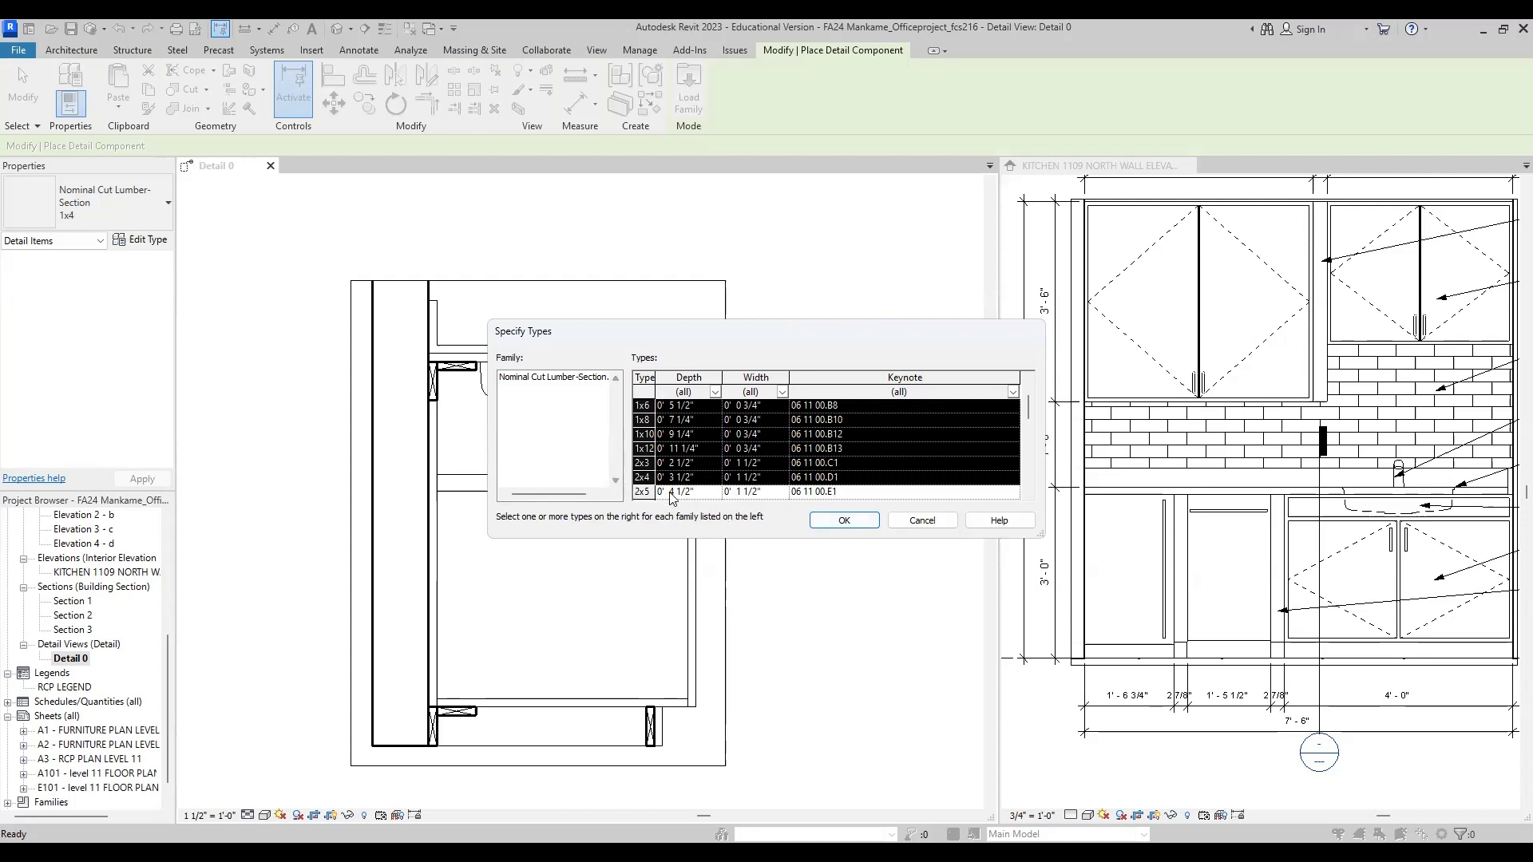
click(840, 519)
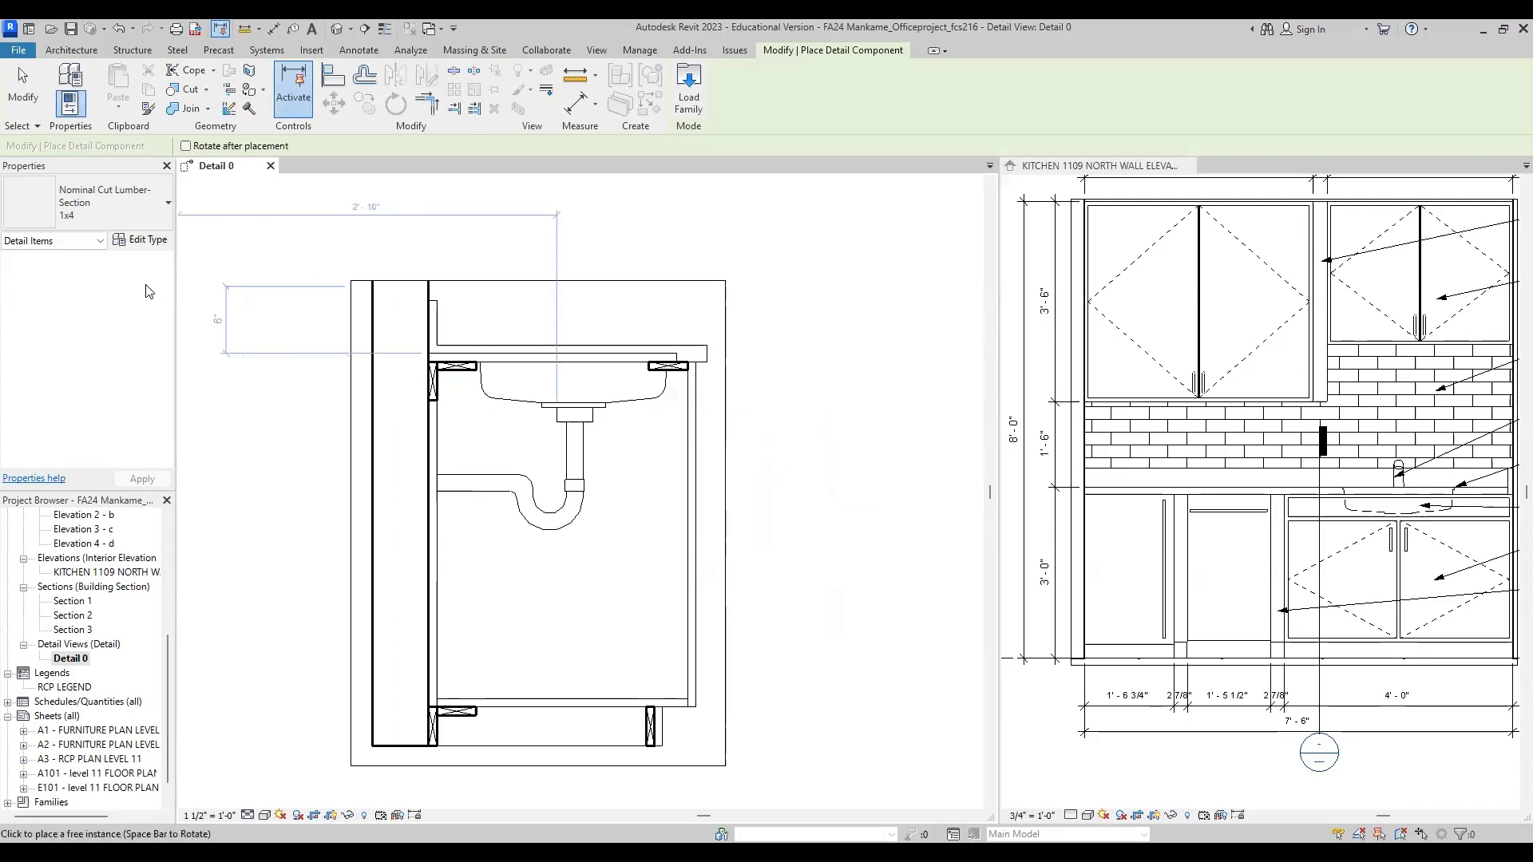
Step: Set the detail component type to Nominal Cut Lumber-Section 1x4, trying 1x3 first
click(125, 201)
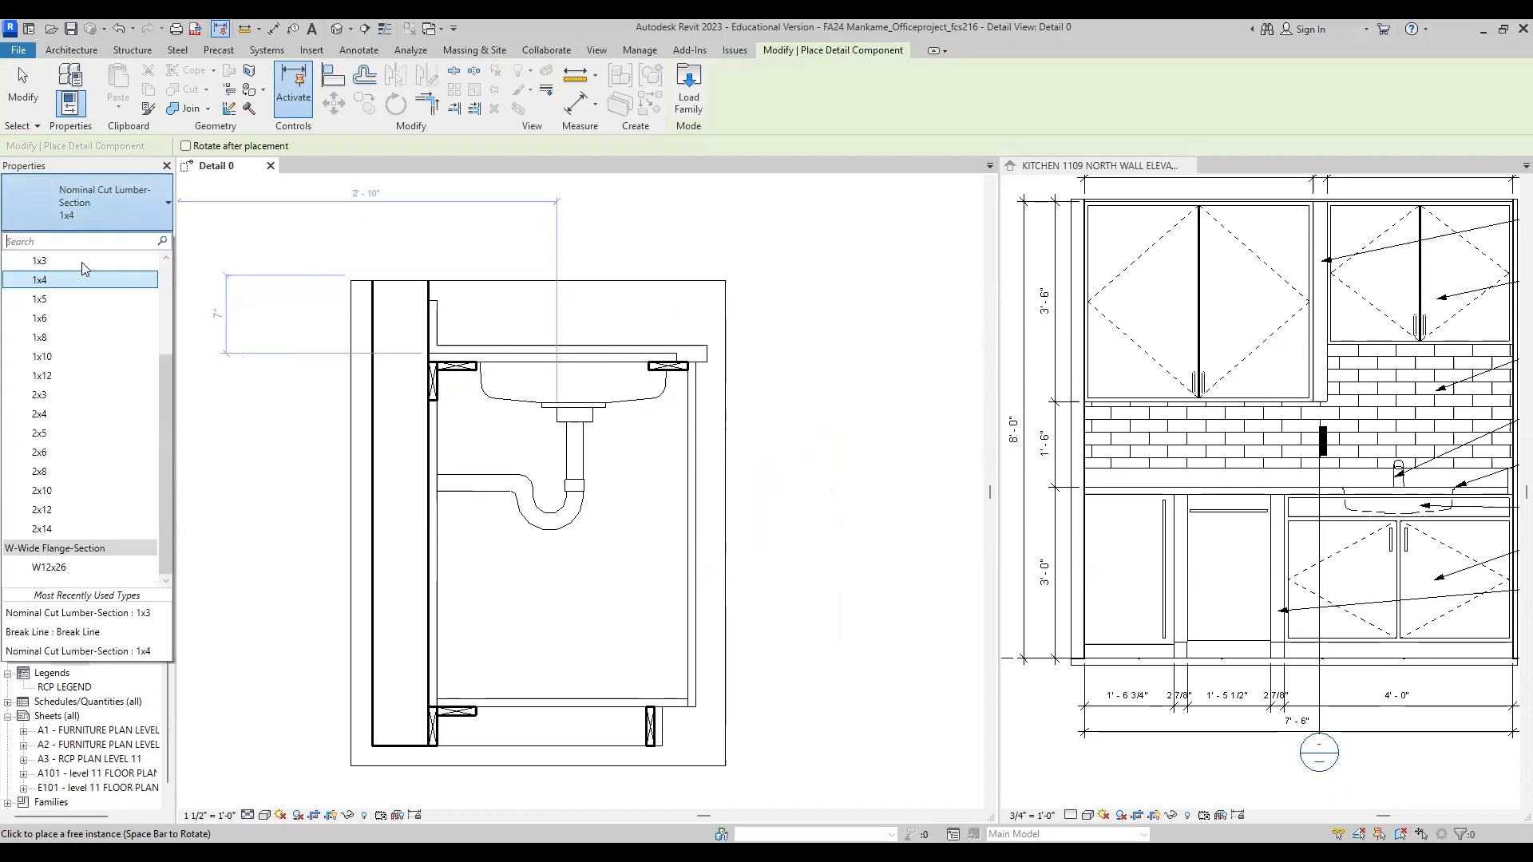
scroll(64, 396, up, 3)
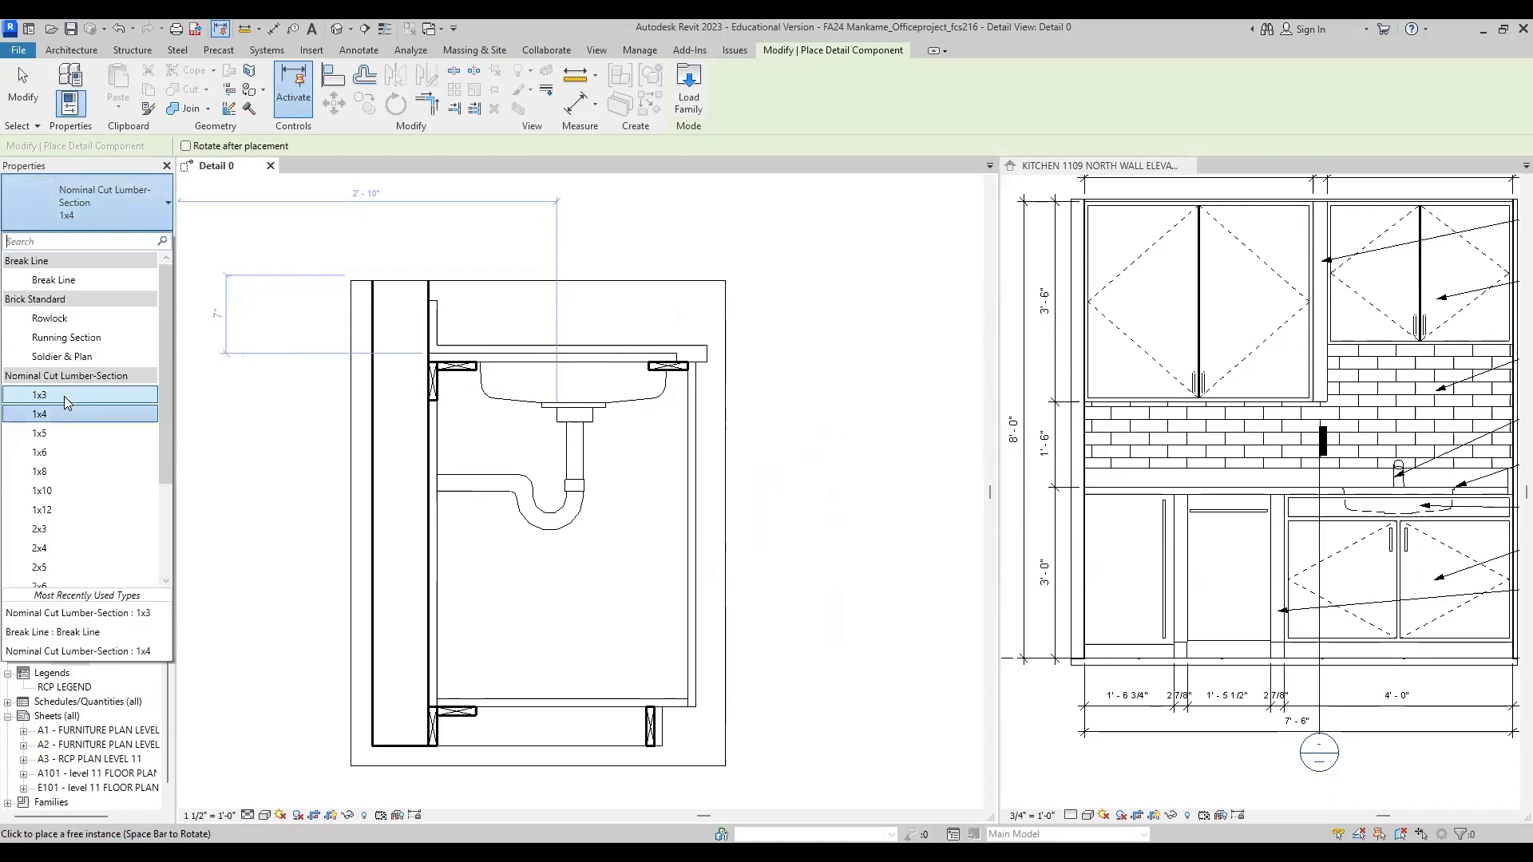
click(64, 396)
click(121, 209)
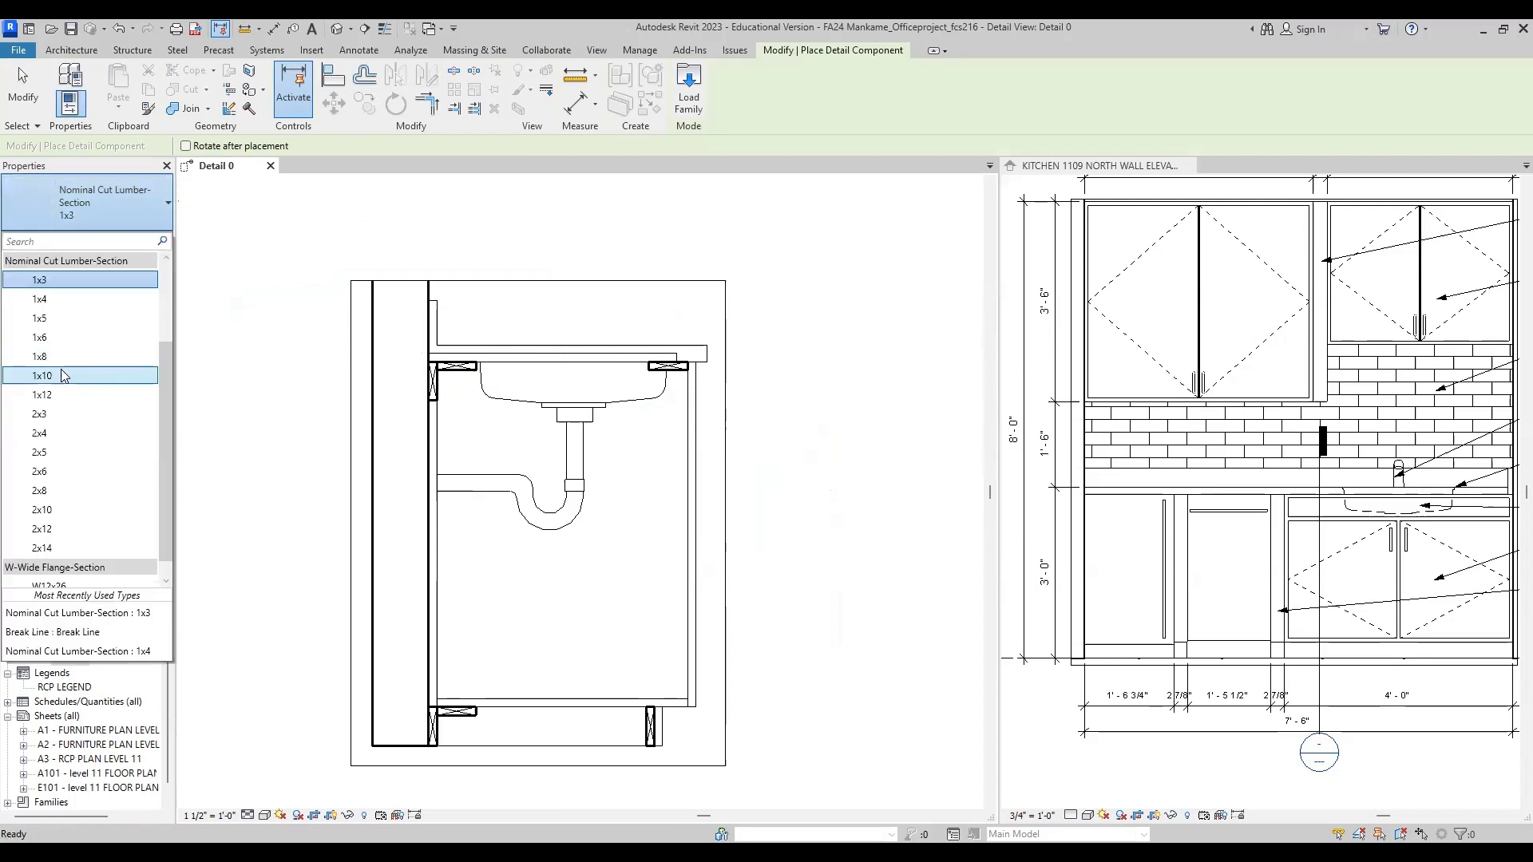
click(59, 307)
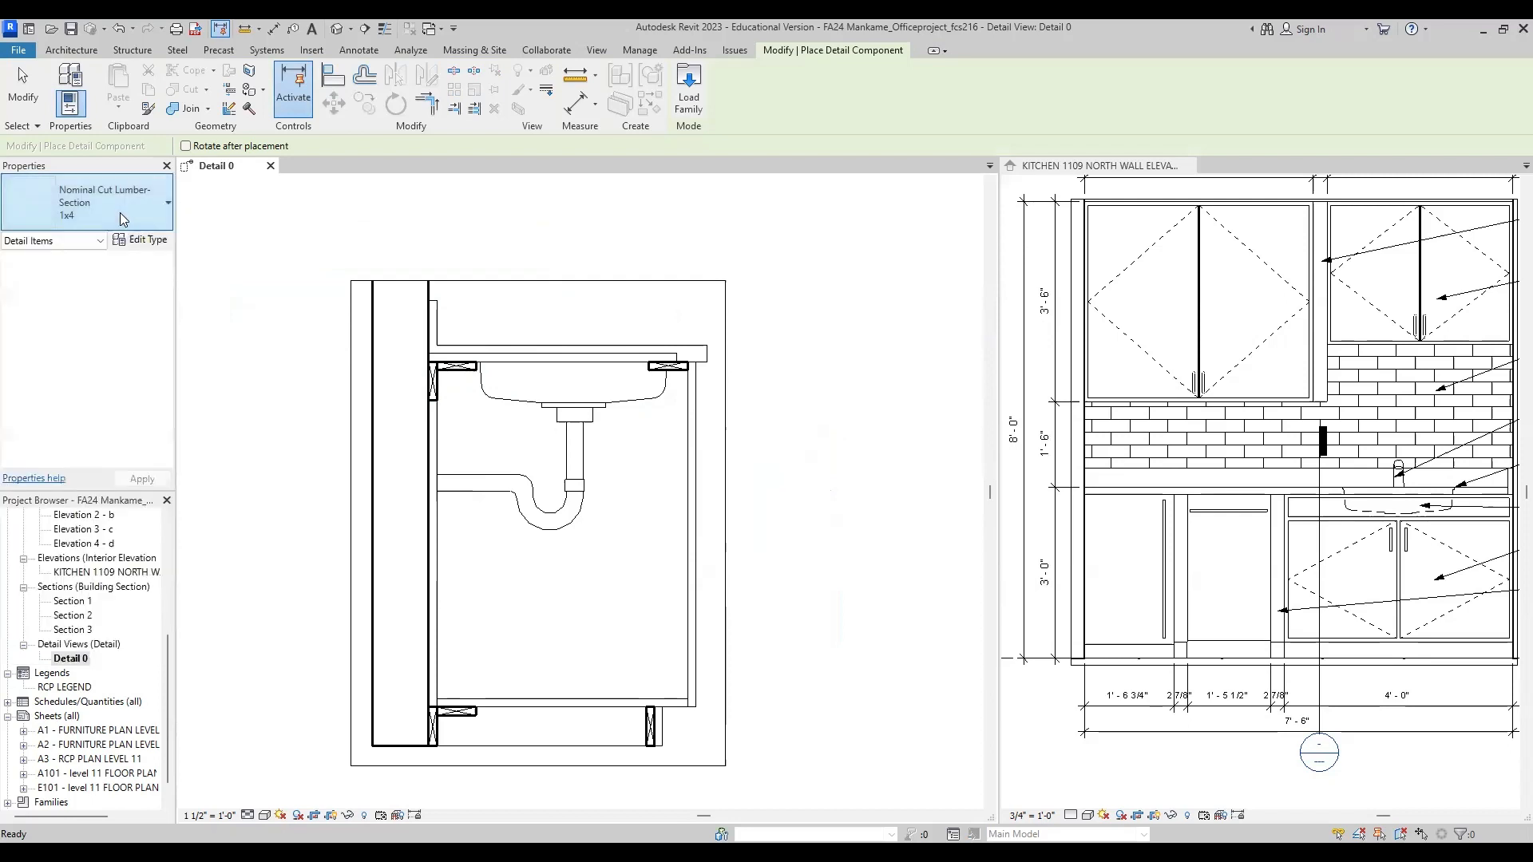
click(112, 209)
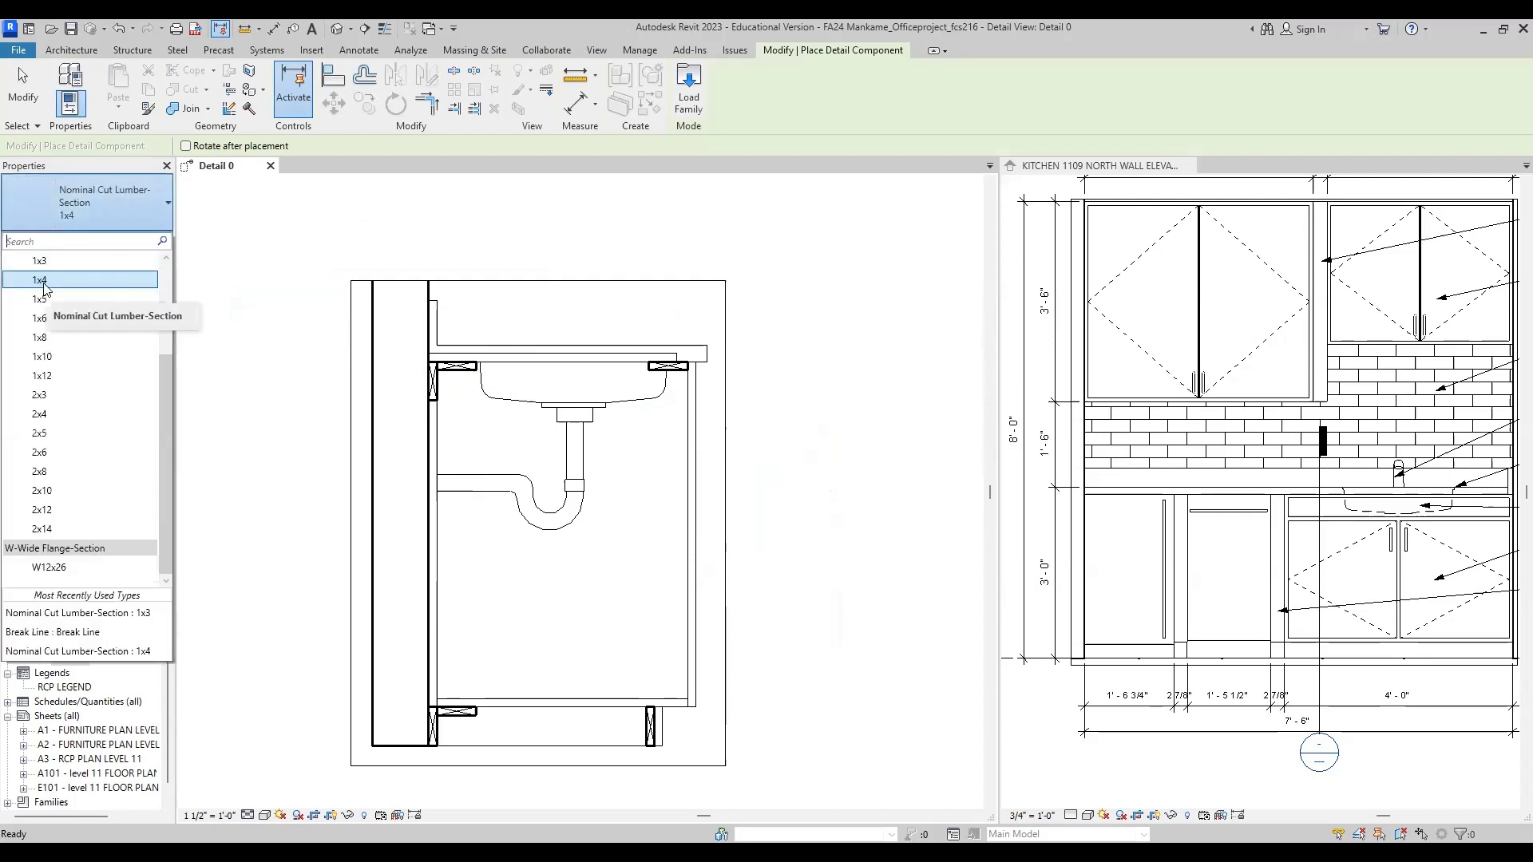
click(401, 364)
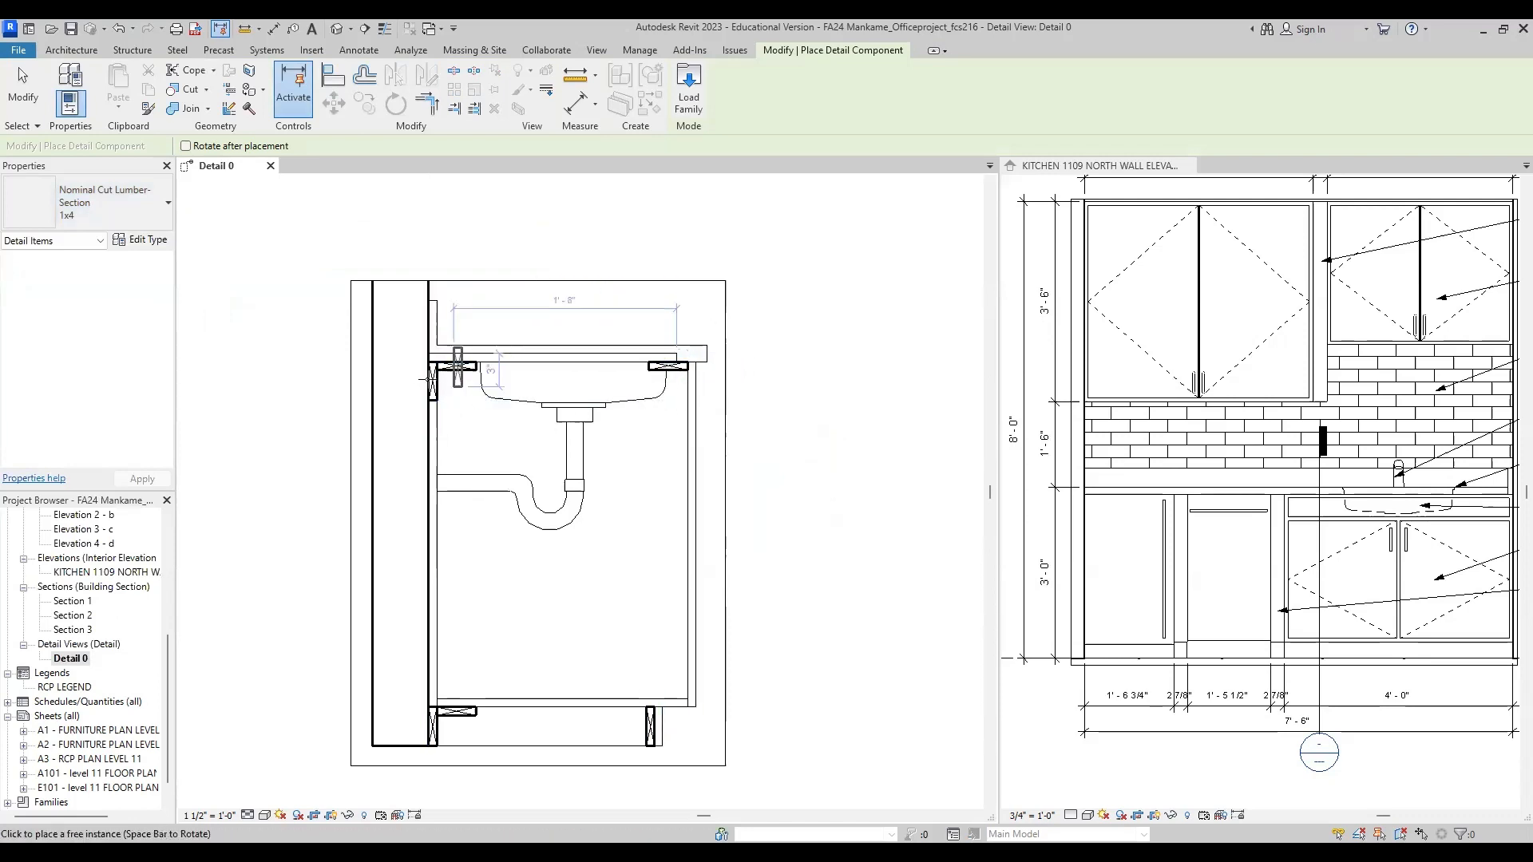
scroll(431, 355, up, 2)
click(481, 360)
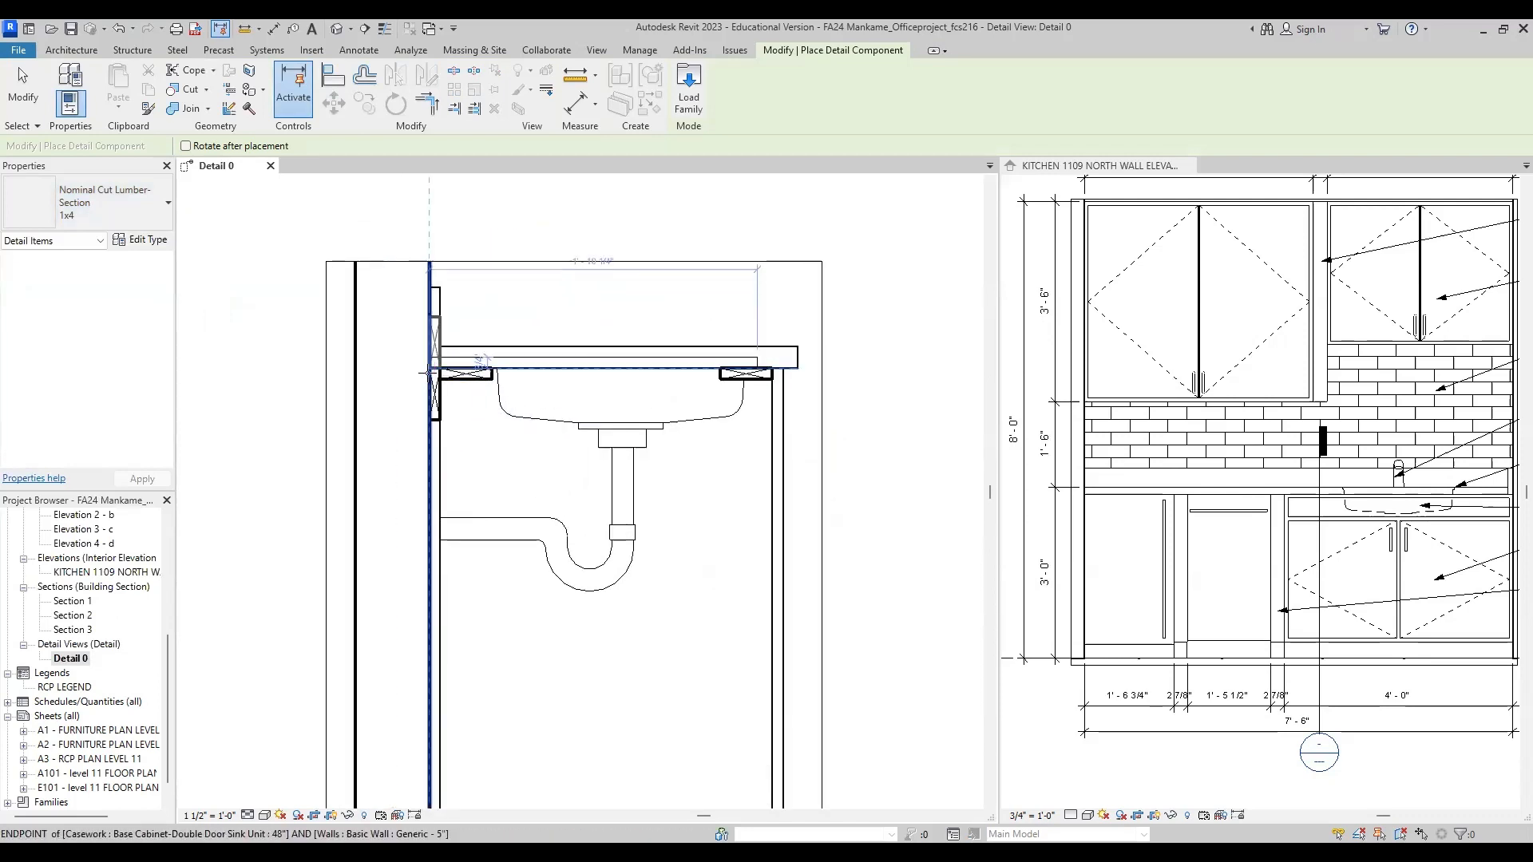
key(space)
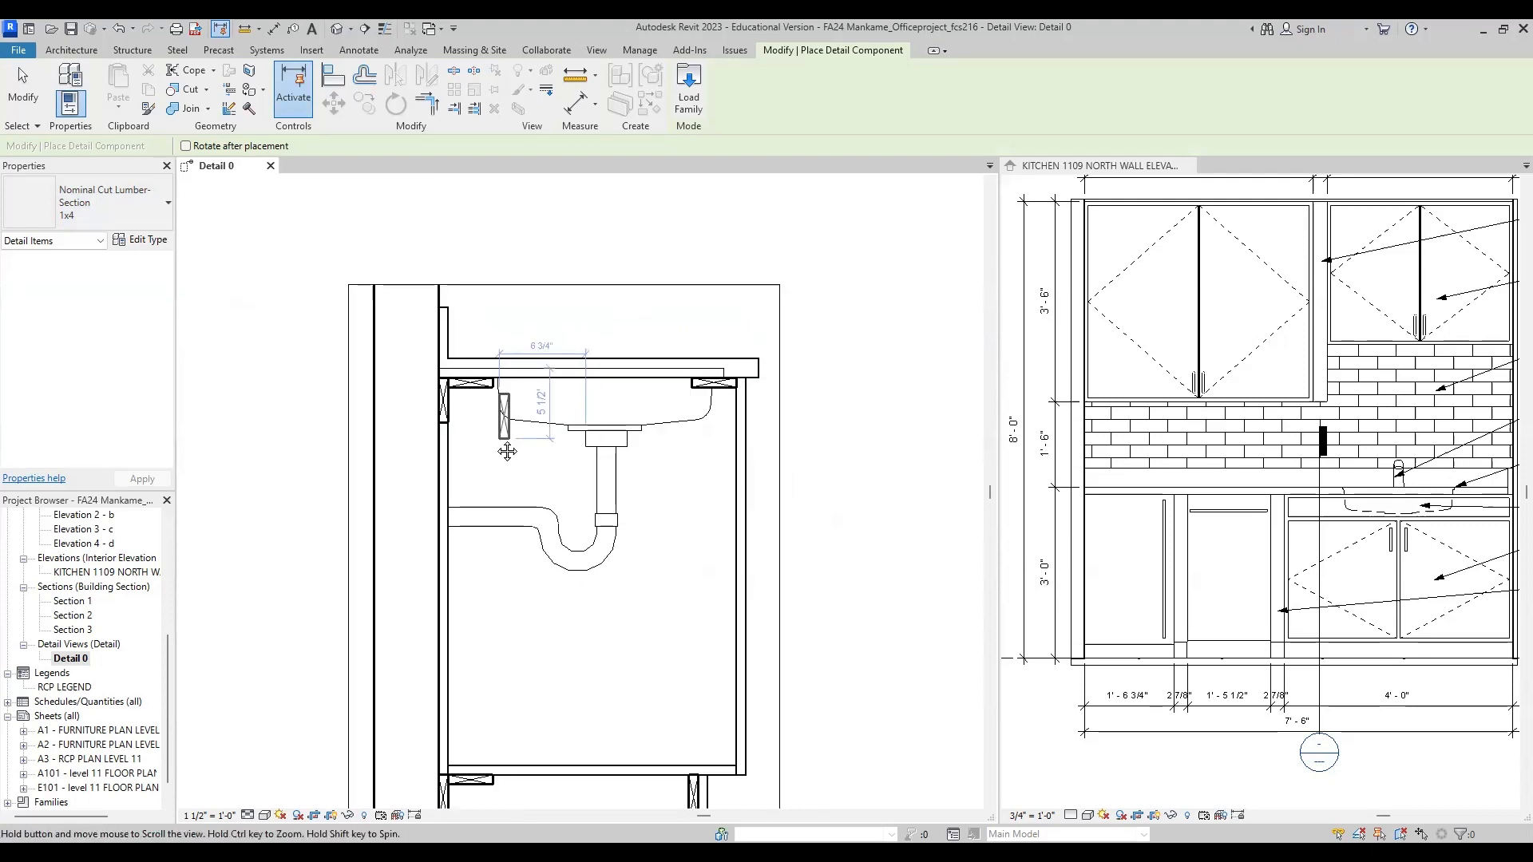
middle_drag(479, 414, 379, 410)
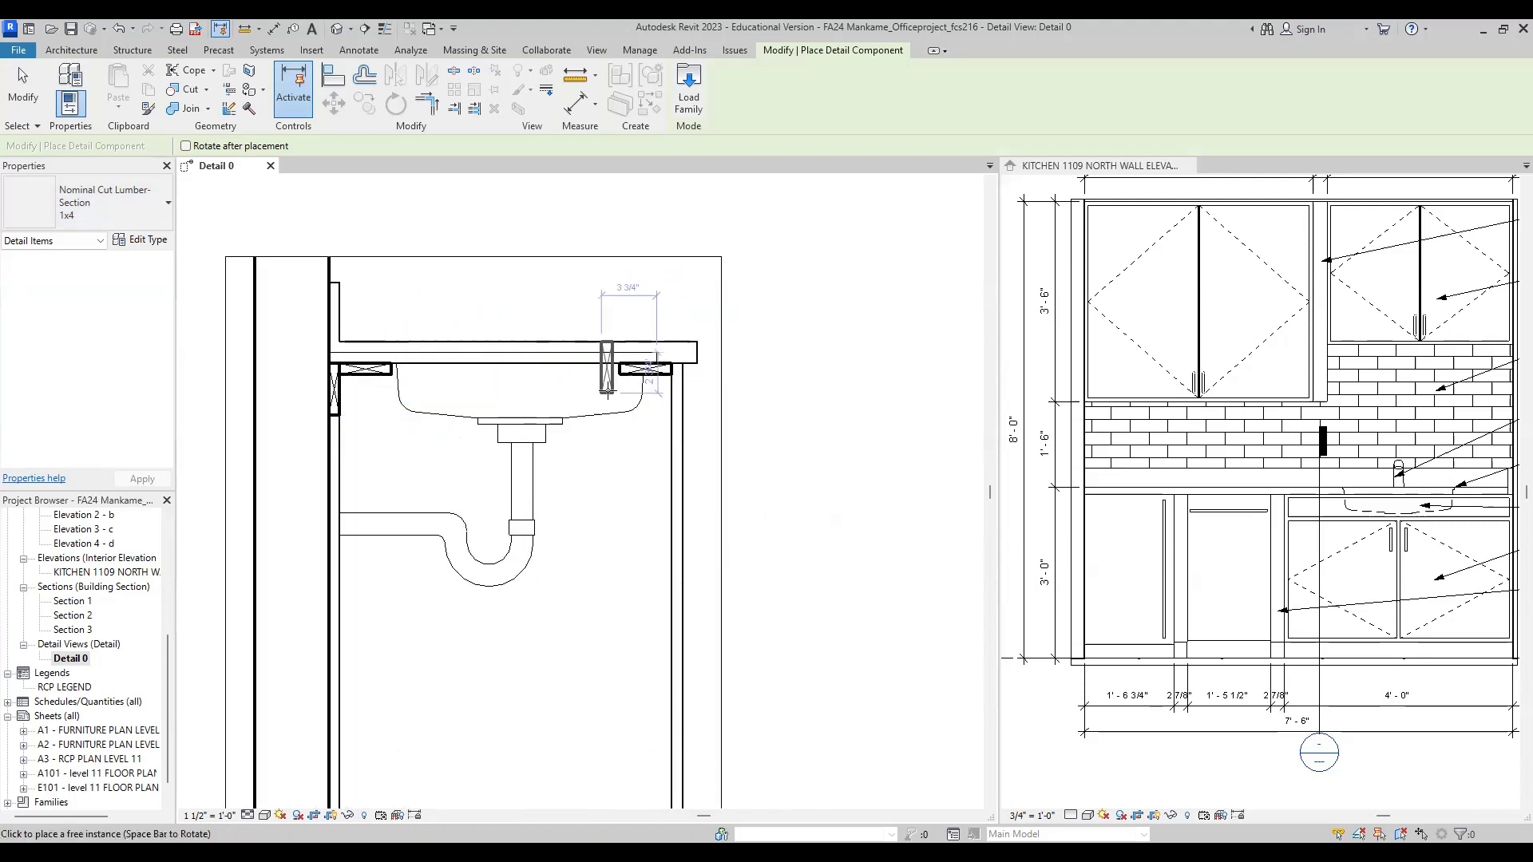
scroll(578, 367, down, 2)
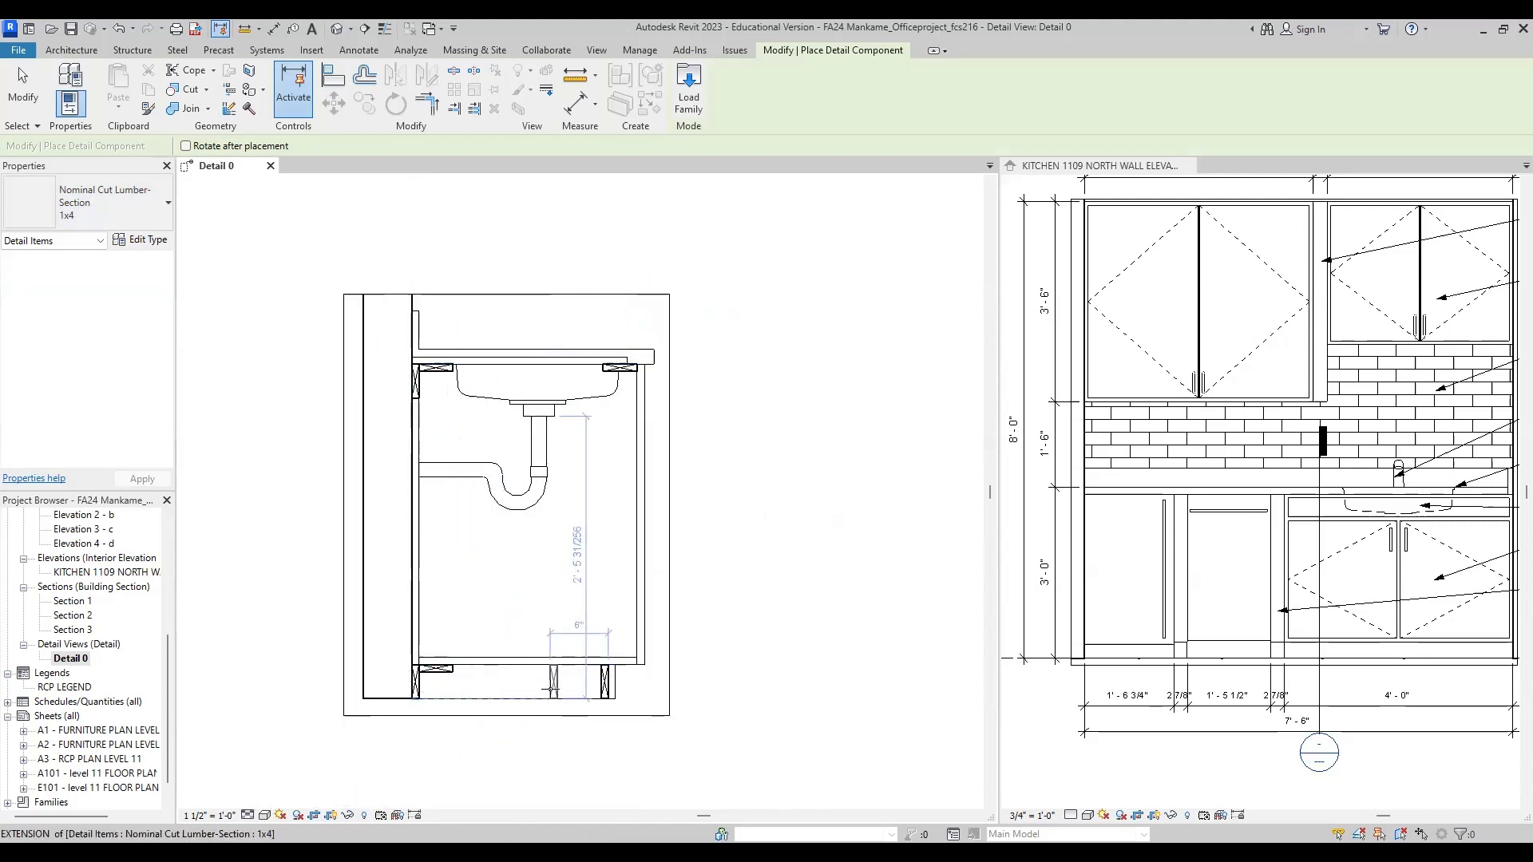
Step: Place a horizontal 1x4 lumber section under the cabinet floor, against the inner face of the front toe-kick section
scroll(562, 692, up, 2)
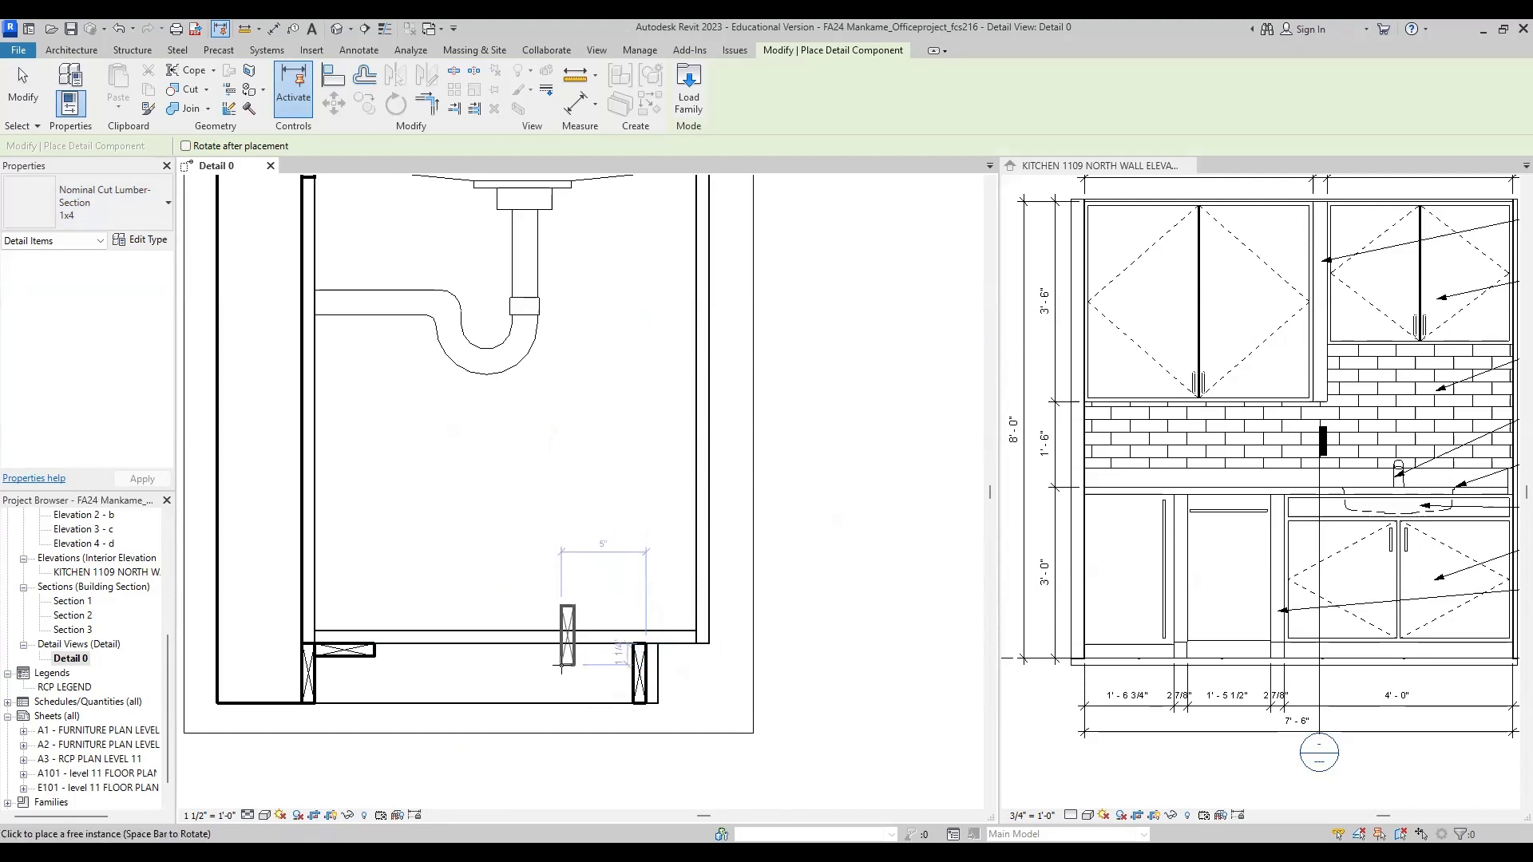
scroll(558, 658, down, 2)
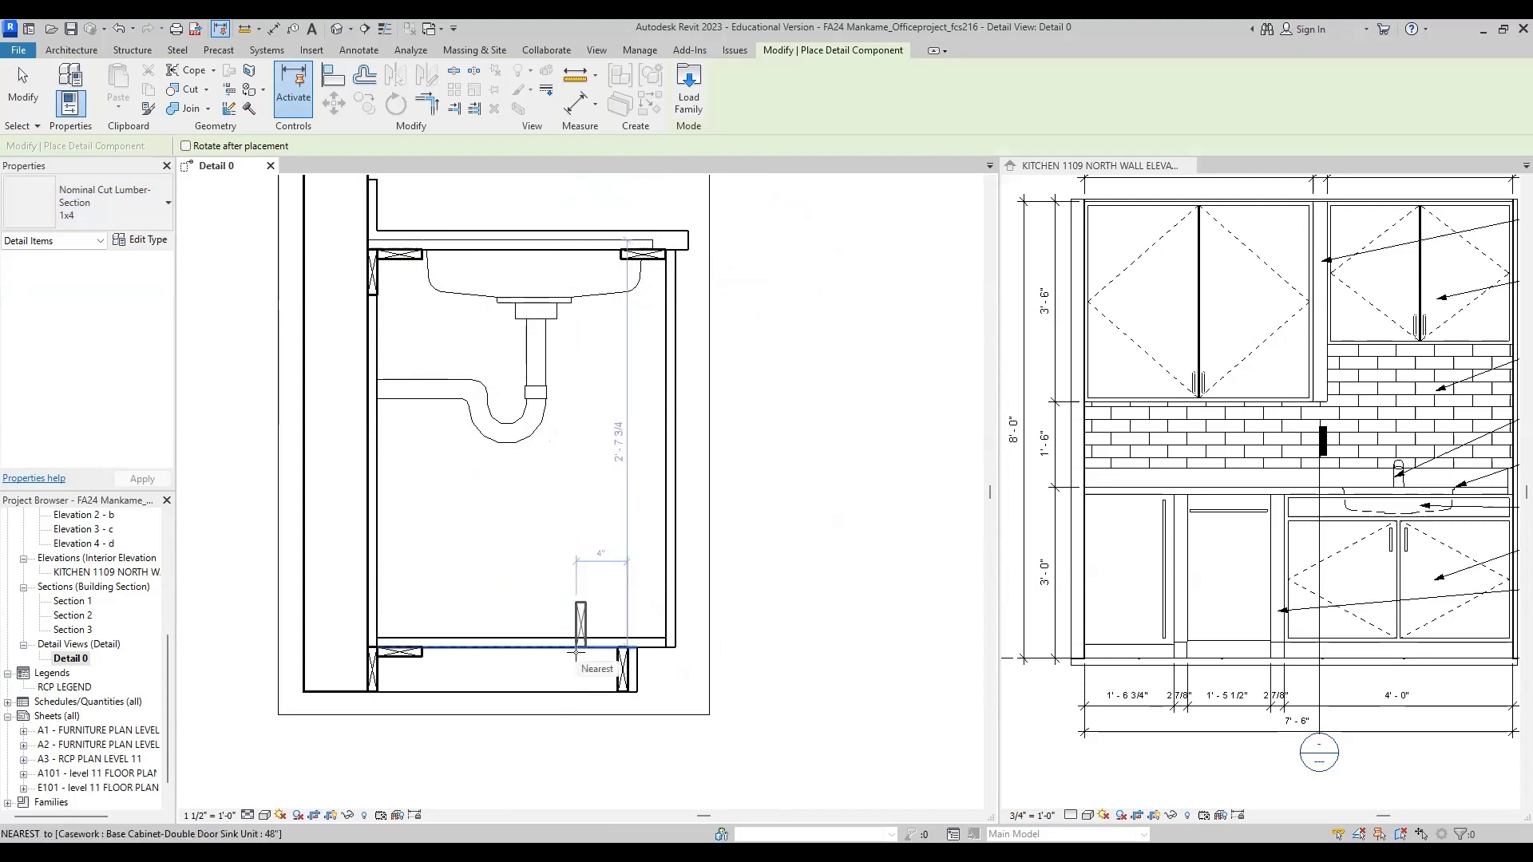
key(space)
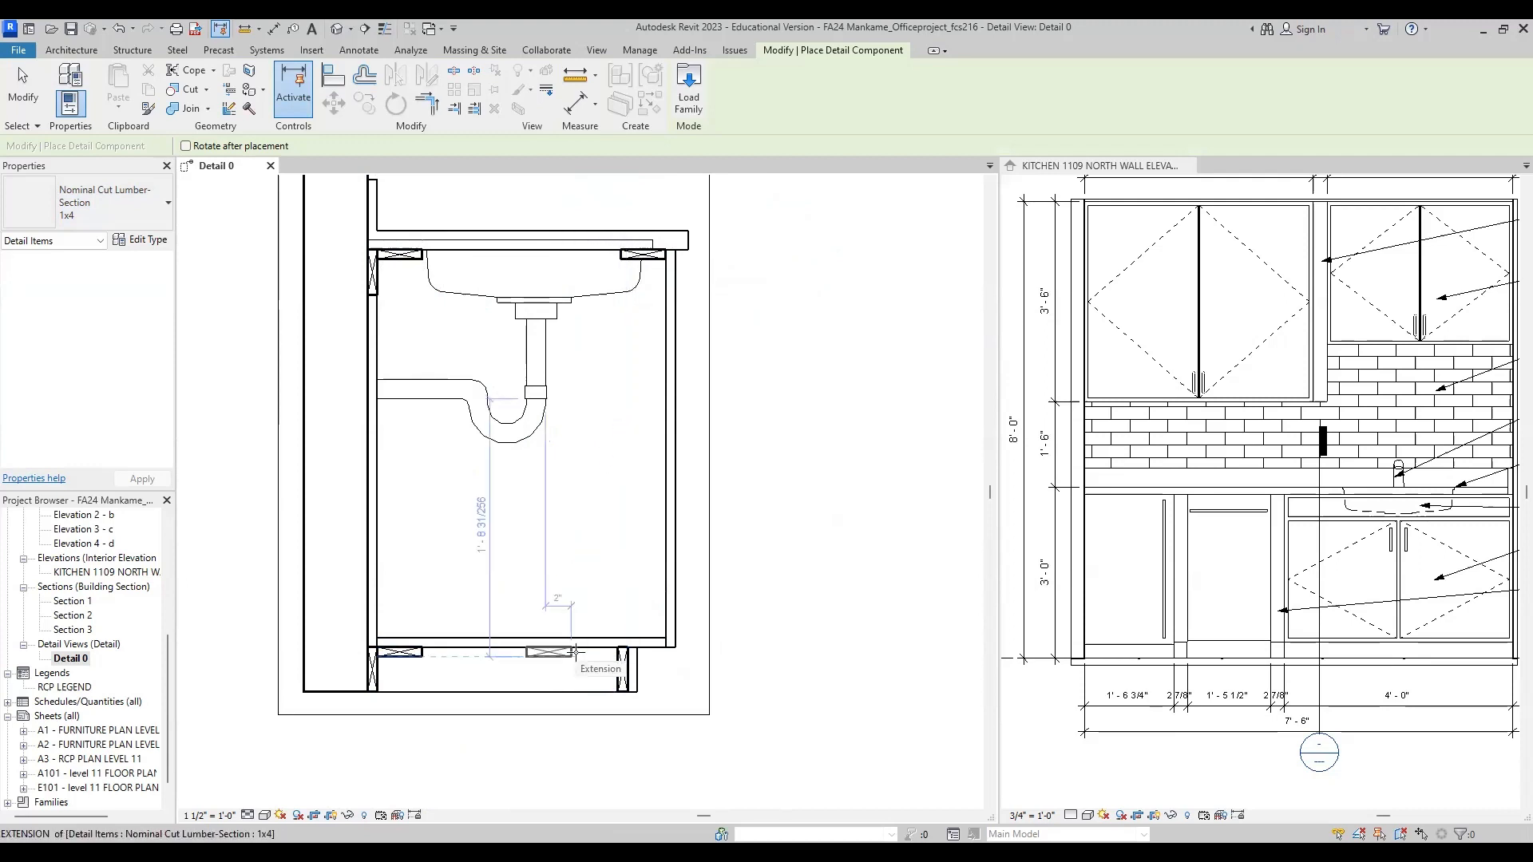
key(space)
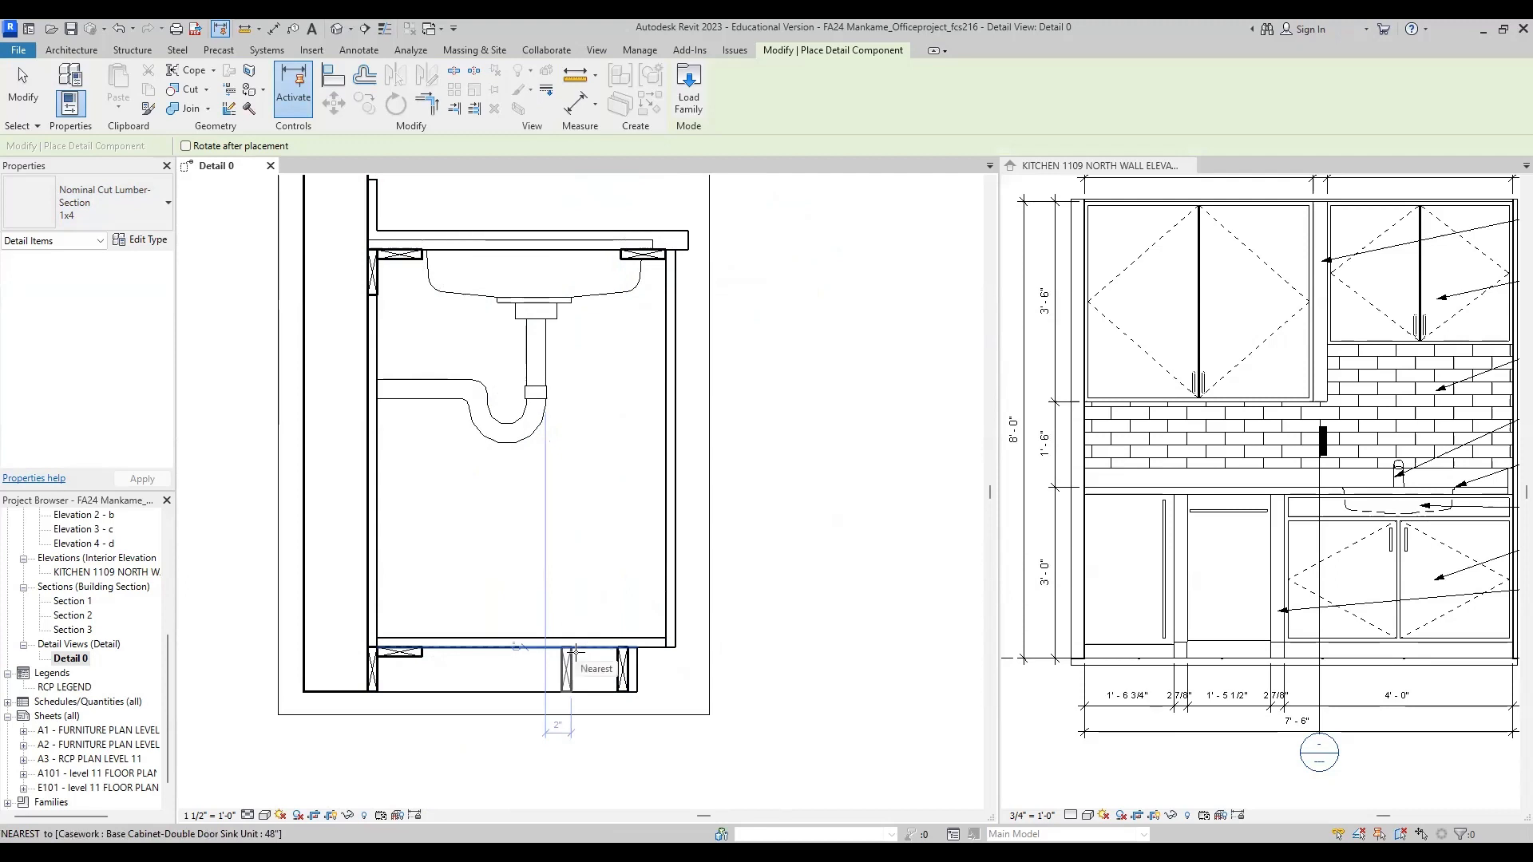
key(space)
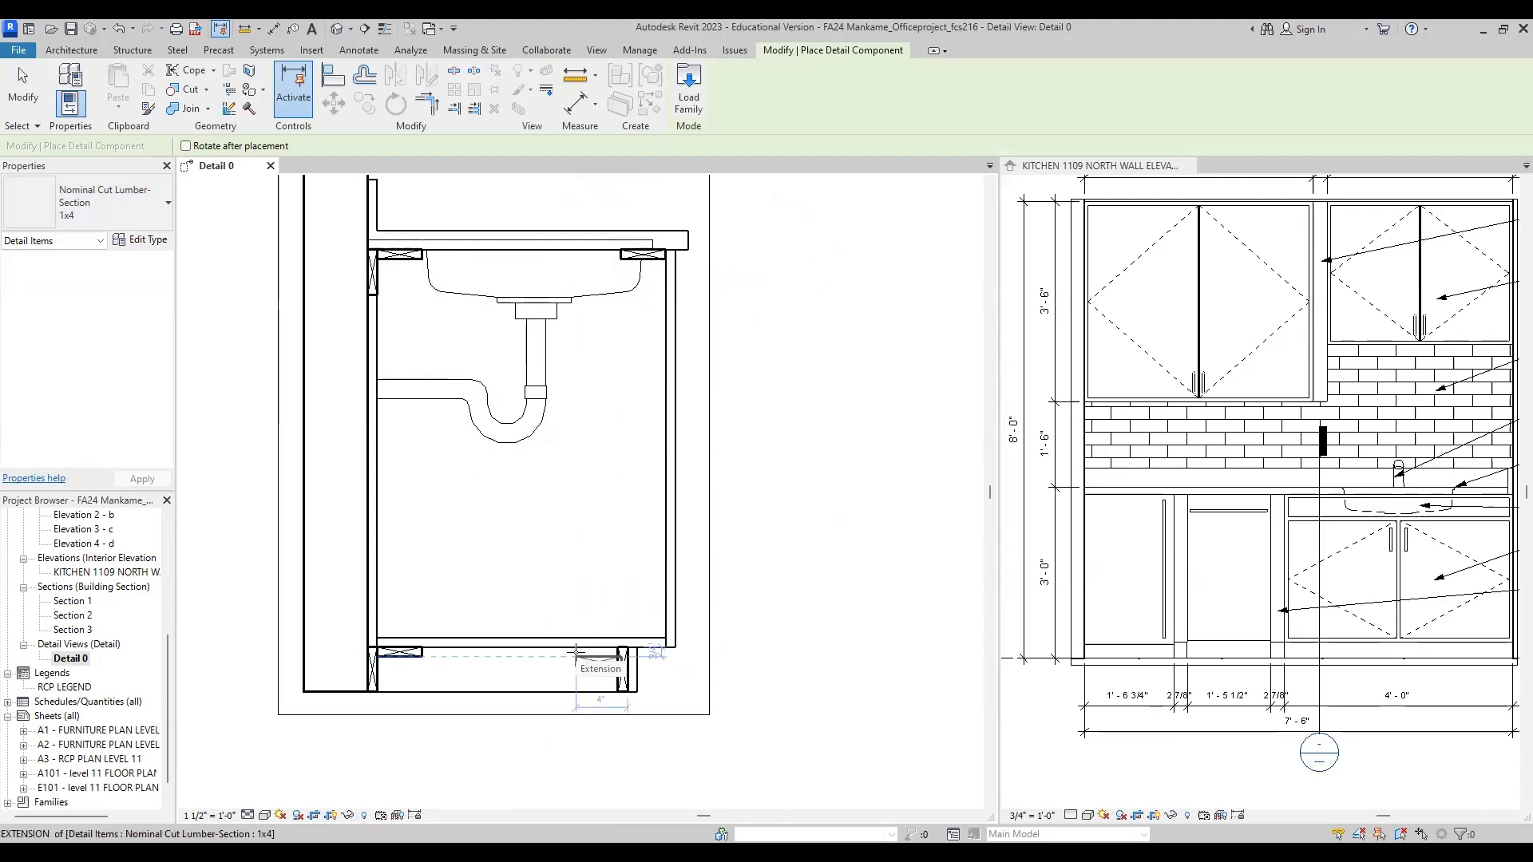
scroll(577, 653, up, 3)
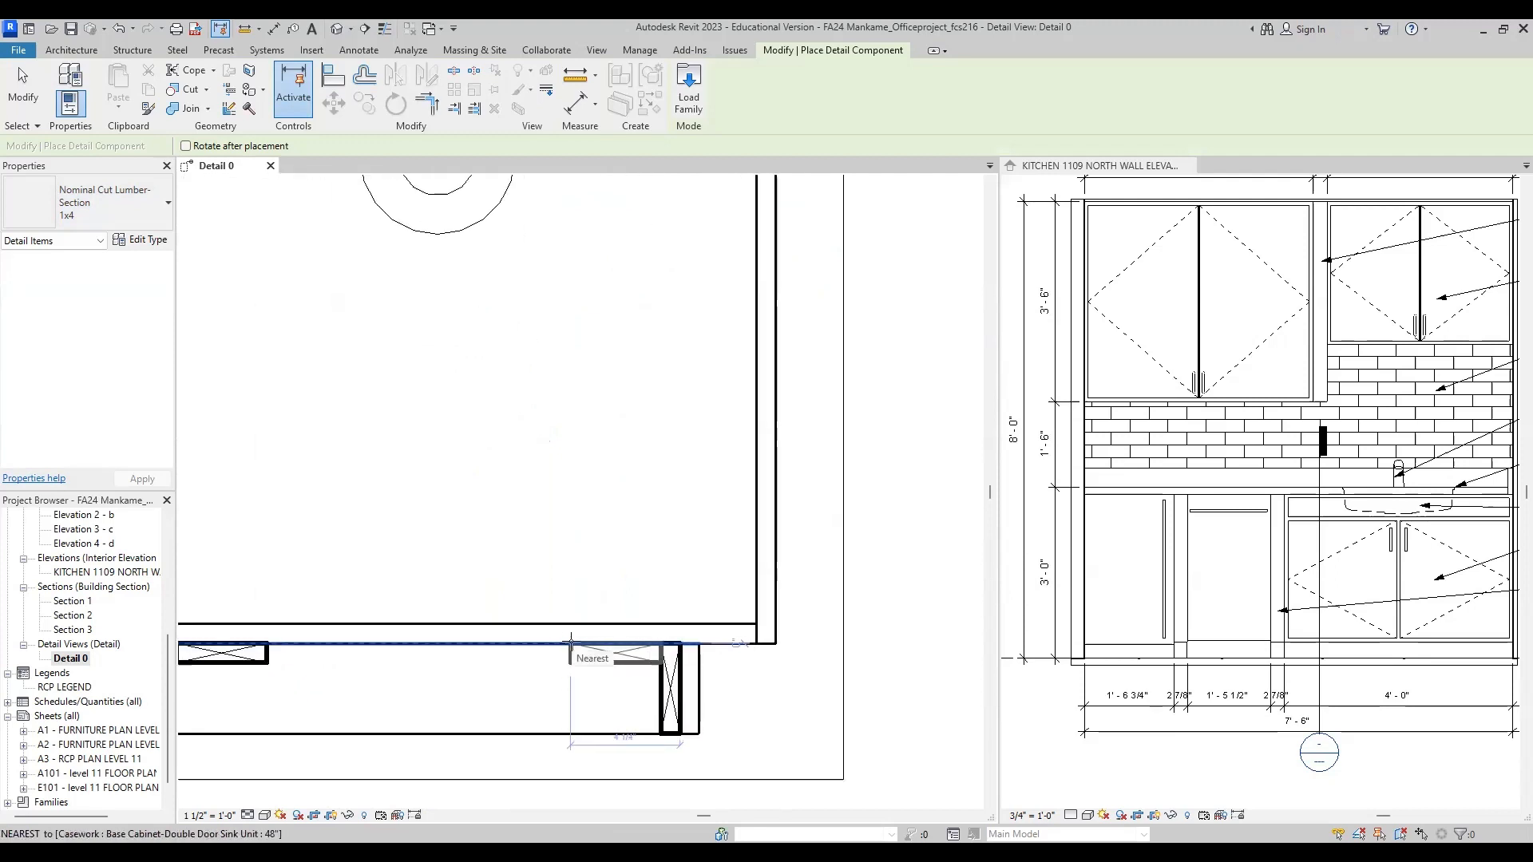
click(570, 641)
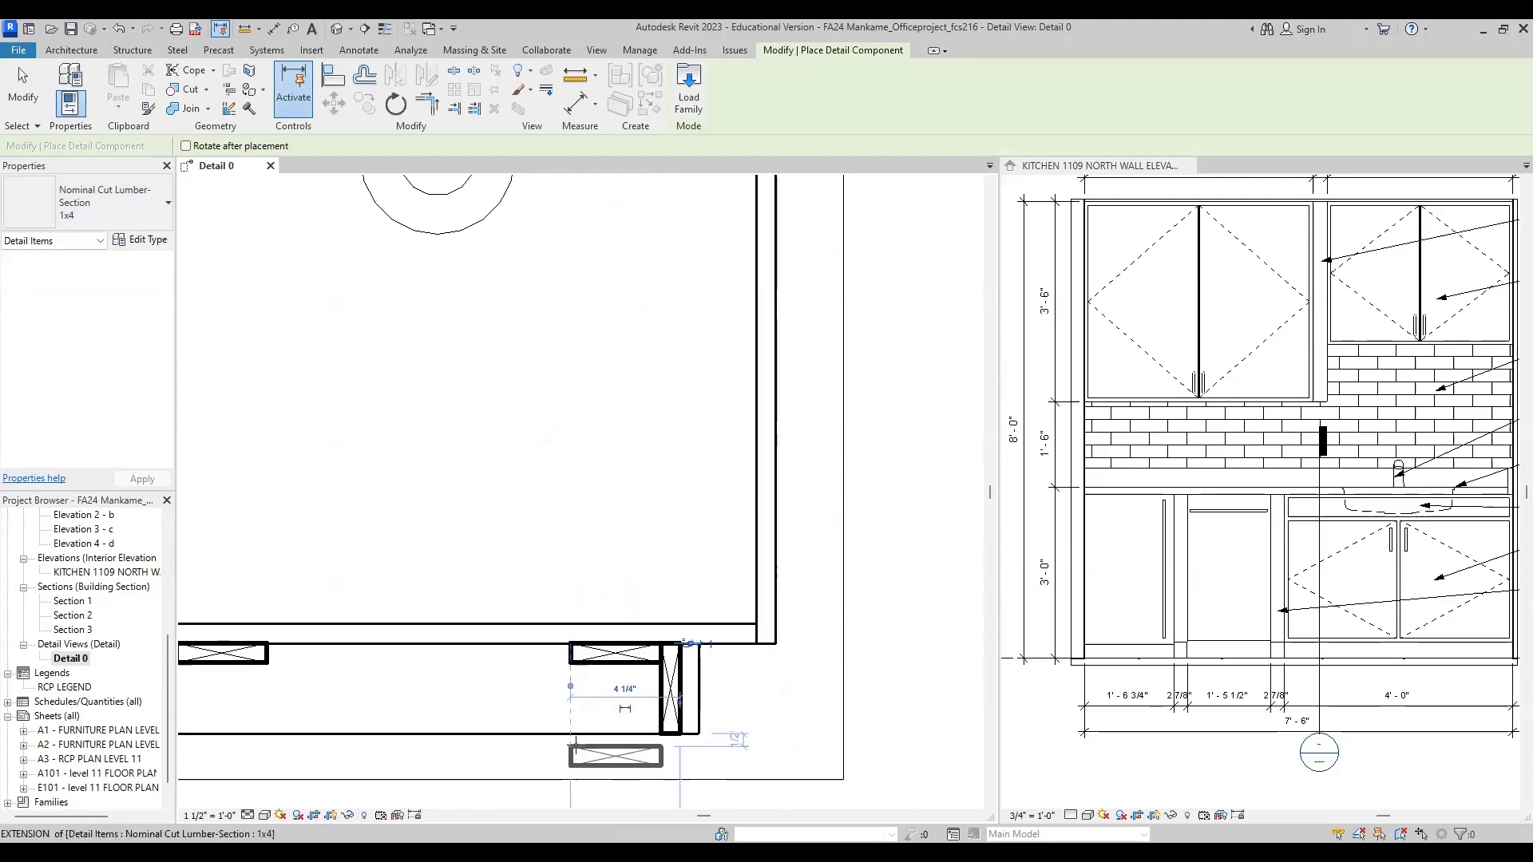
key(Escape)
key(Escape)
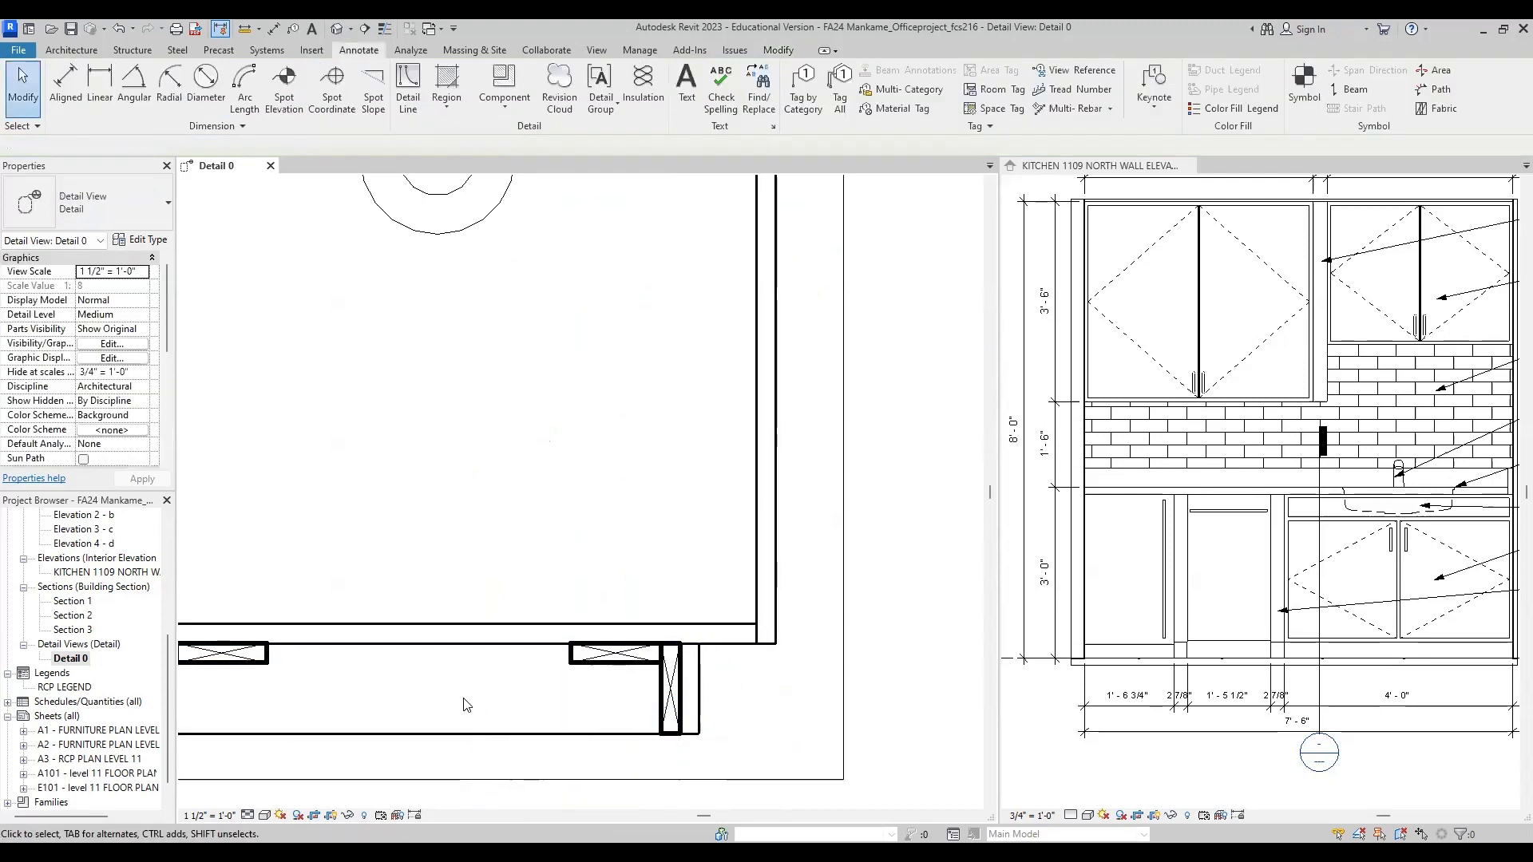
Step: Draw a Thin Lines detail line about 11 25/32" long between the lower inner corners of the two horizontal 1x4 sections under the cabinet floor
scroll(489, 645, down, 2)
middle_drag(502, 730, 558, 679)
scroll(375, 624, up, 2)
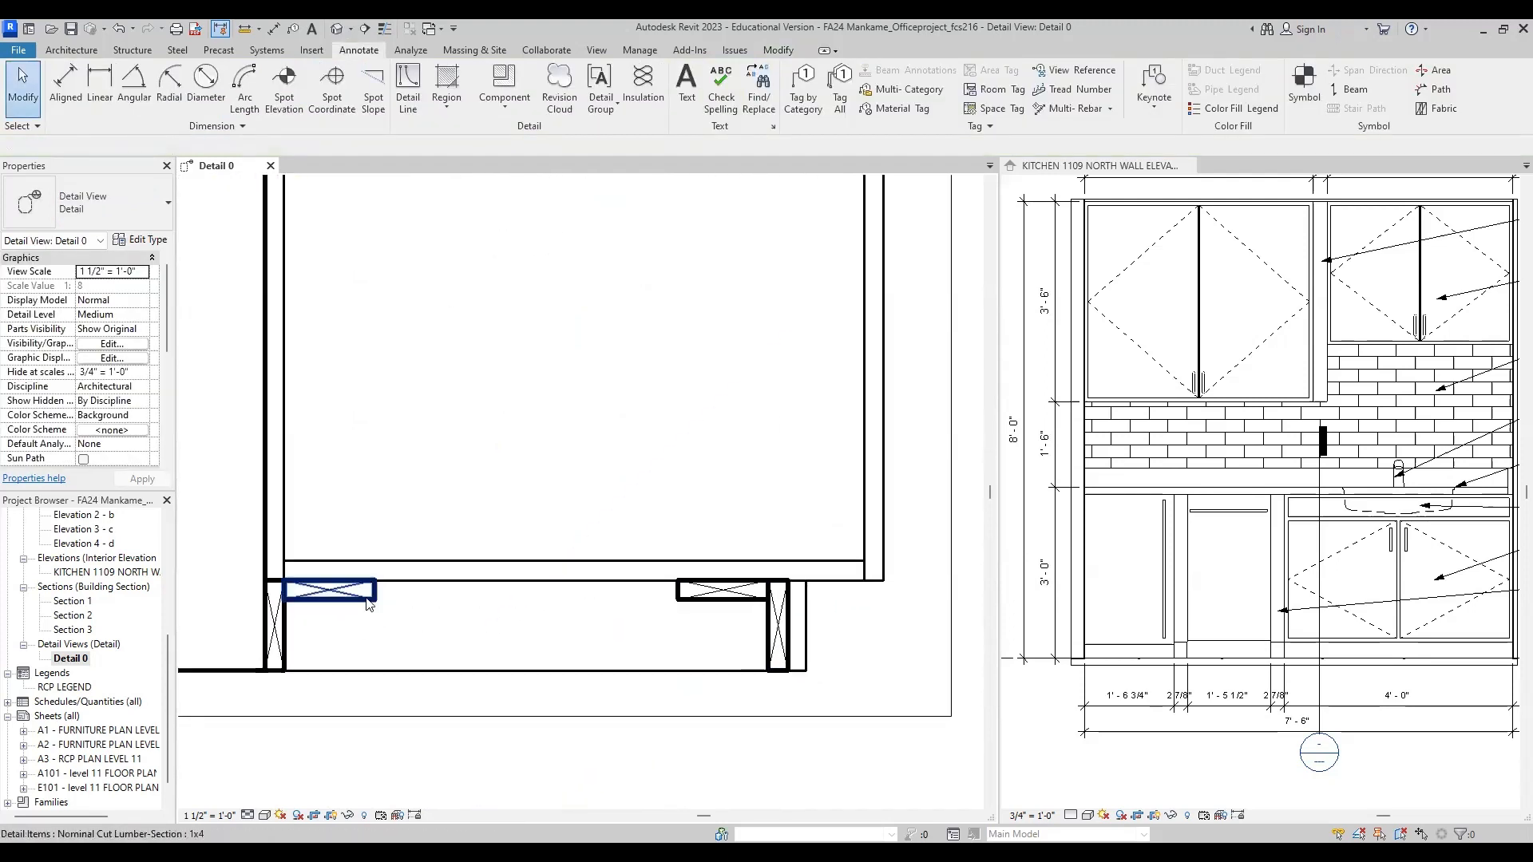
scroll(379, 603, up, 2)
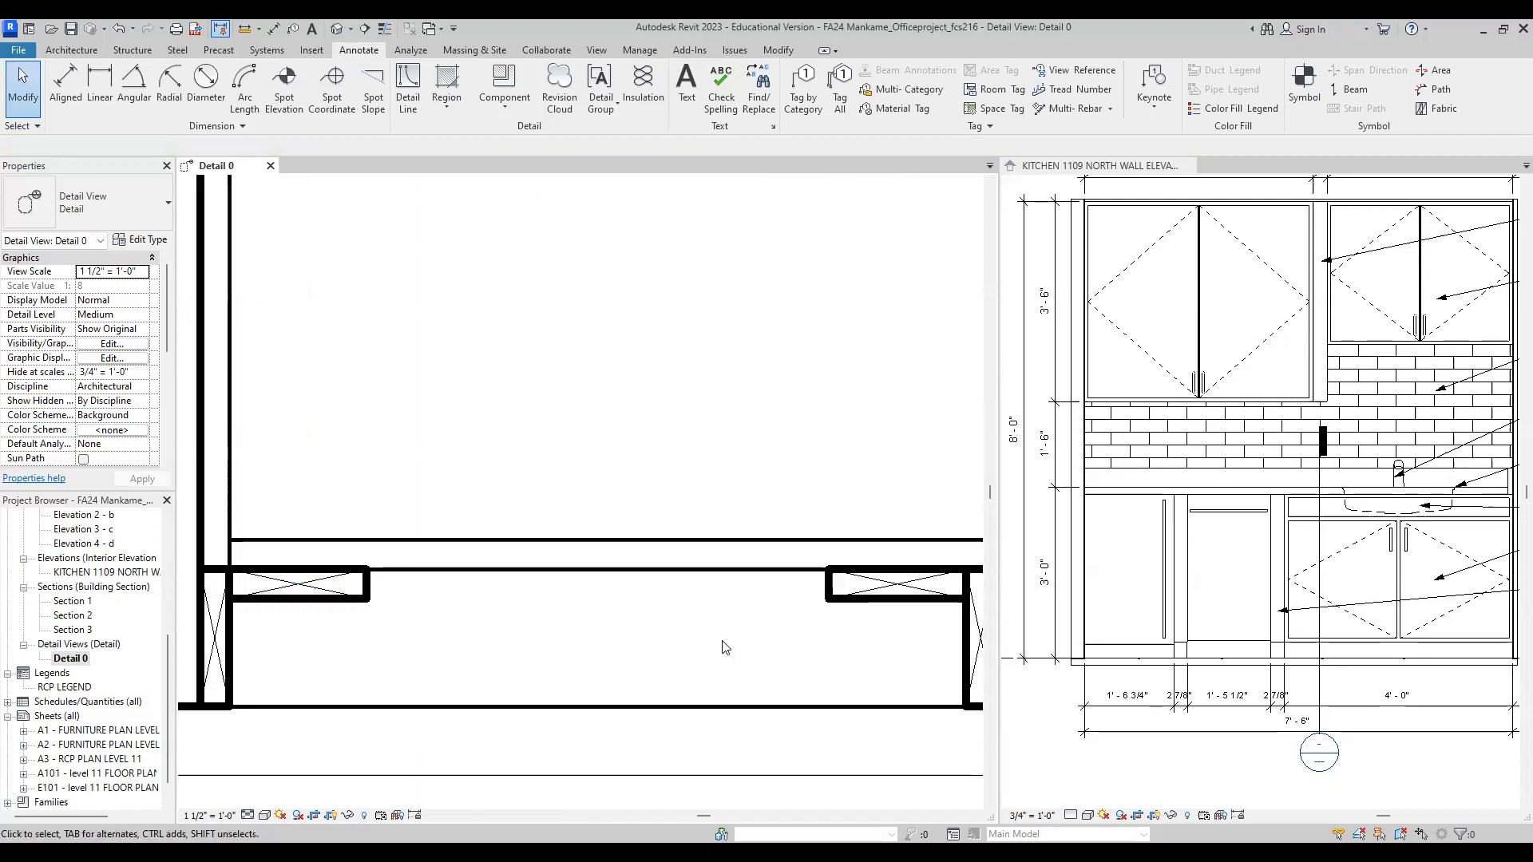
scroll(591, 616, down, 1)
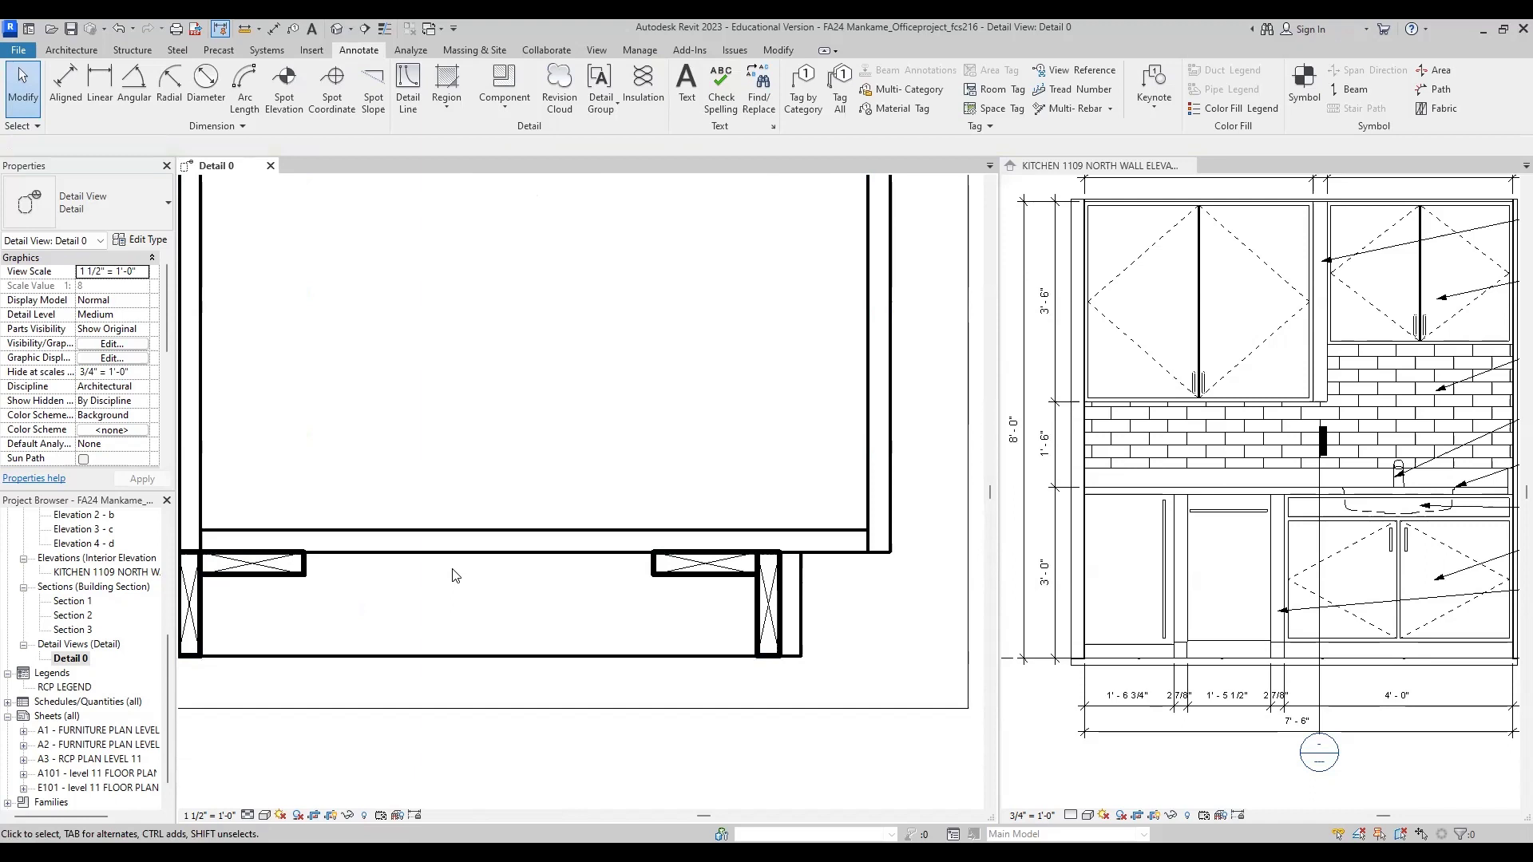
click(412, 114)
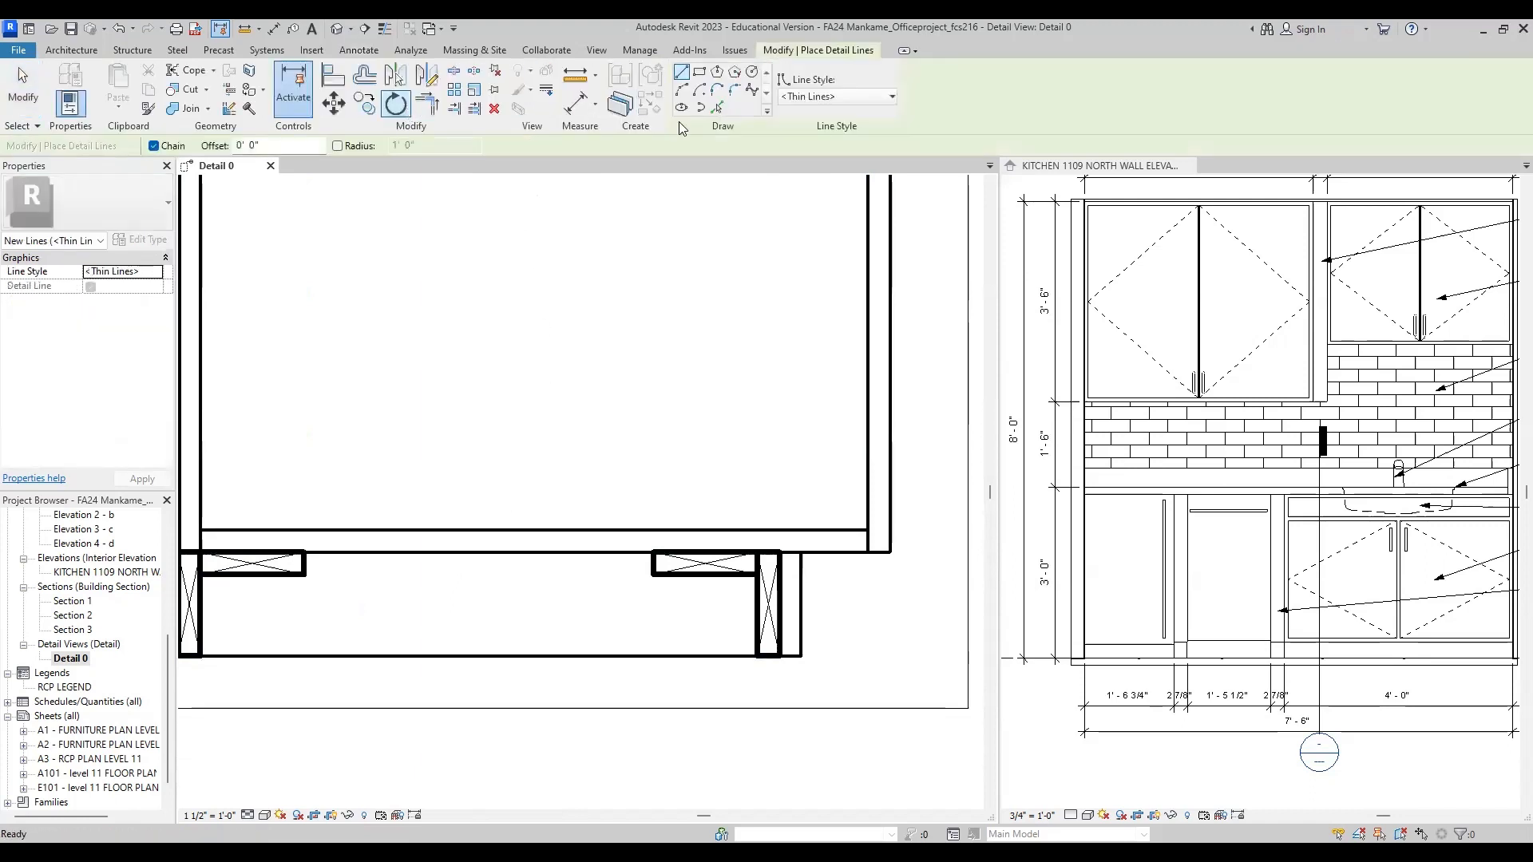
click(303, 573)
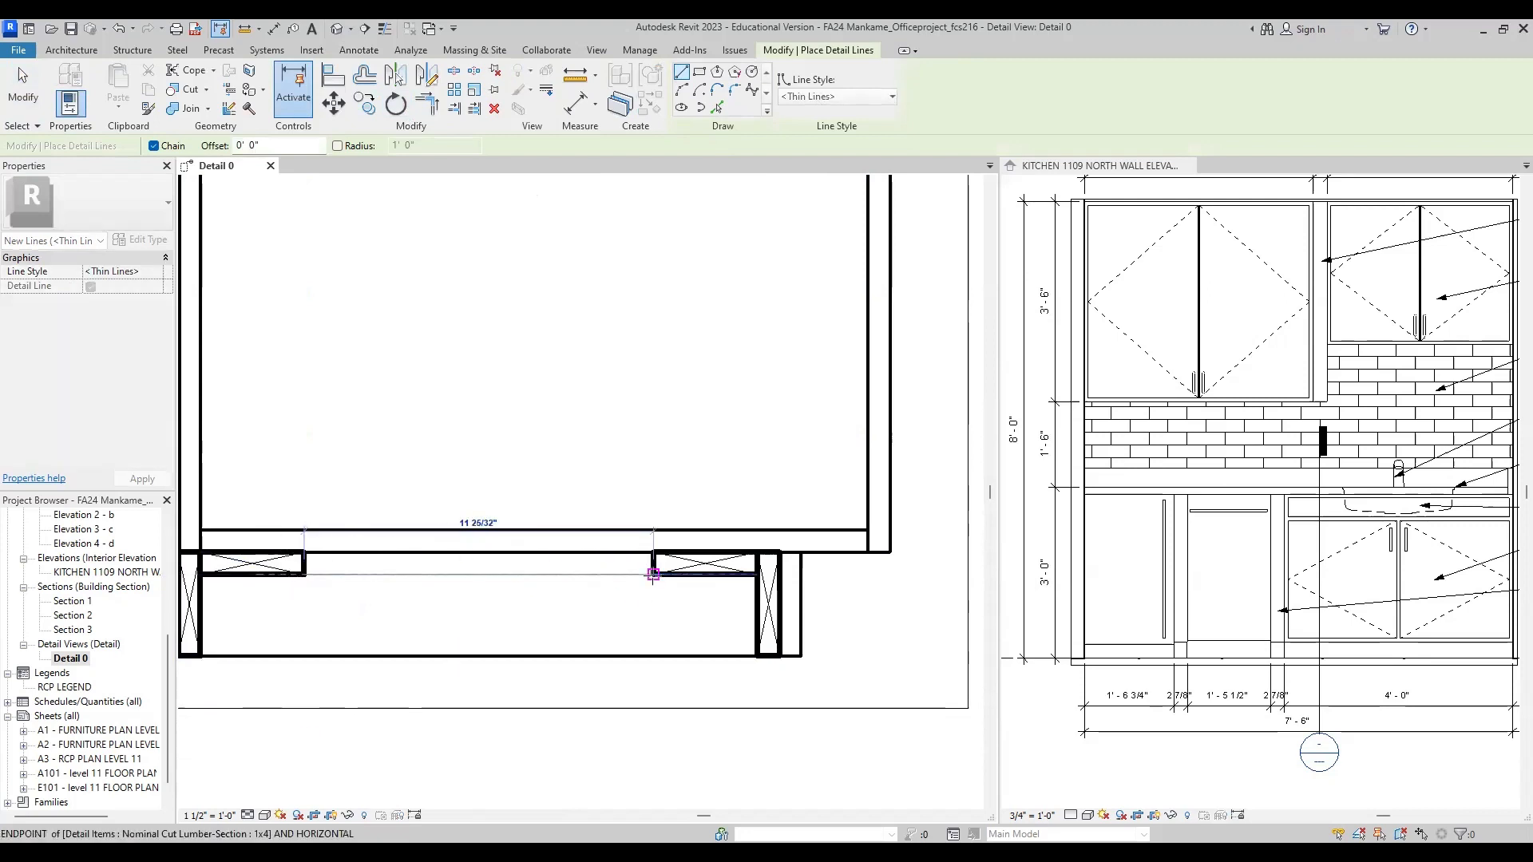
click(653, 573)
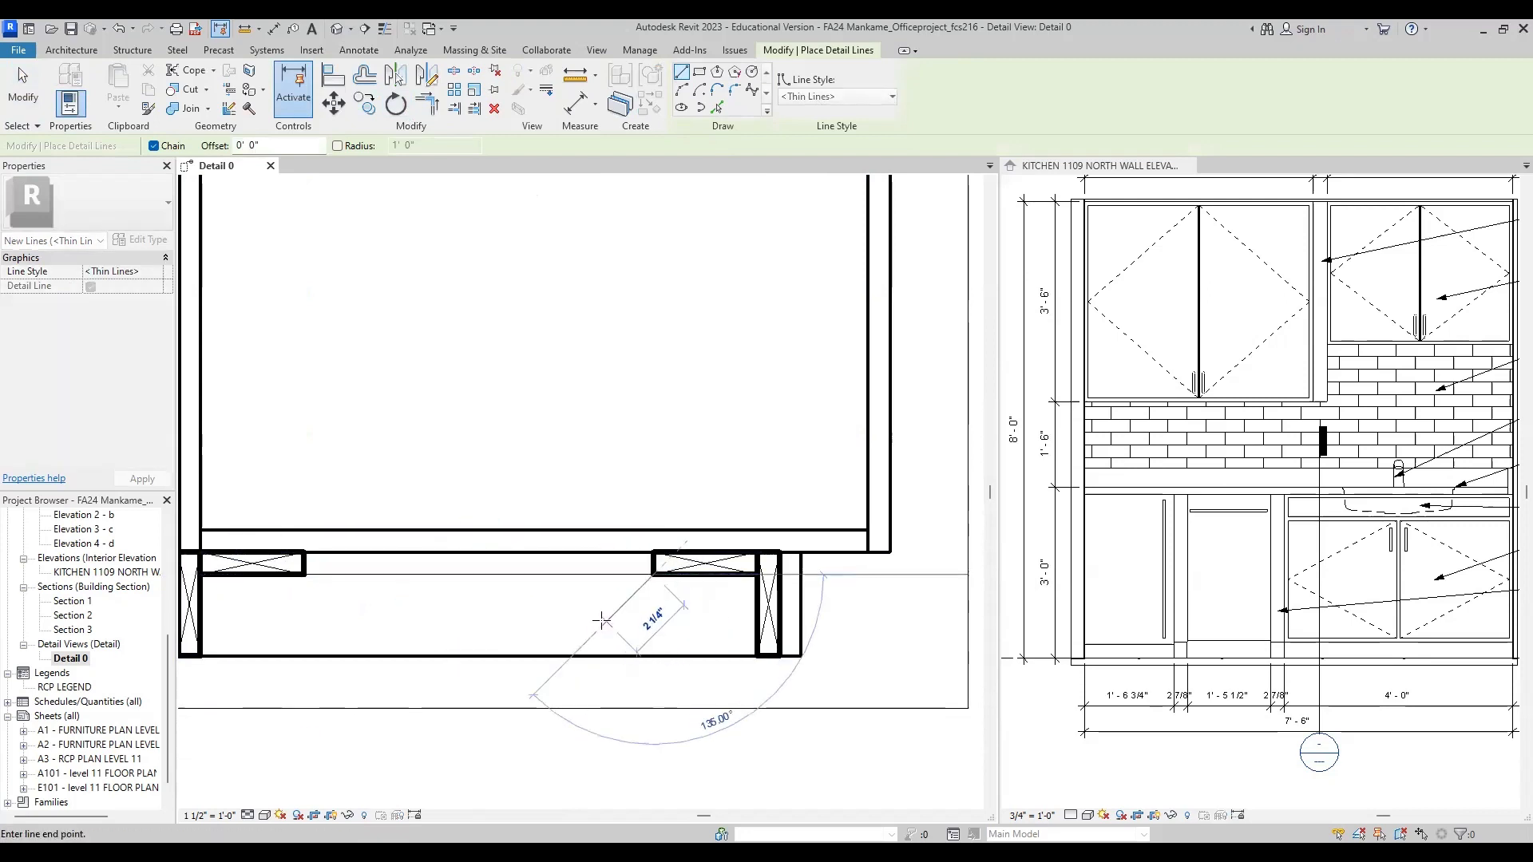
key(Escape)
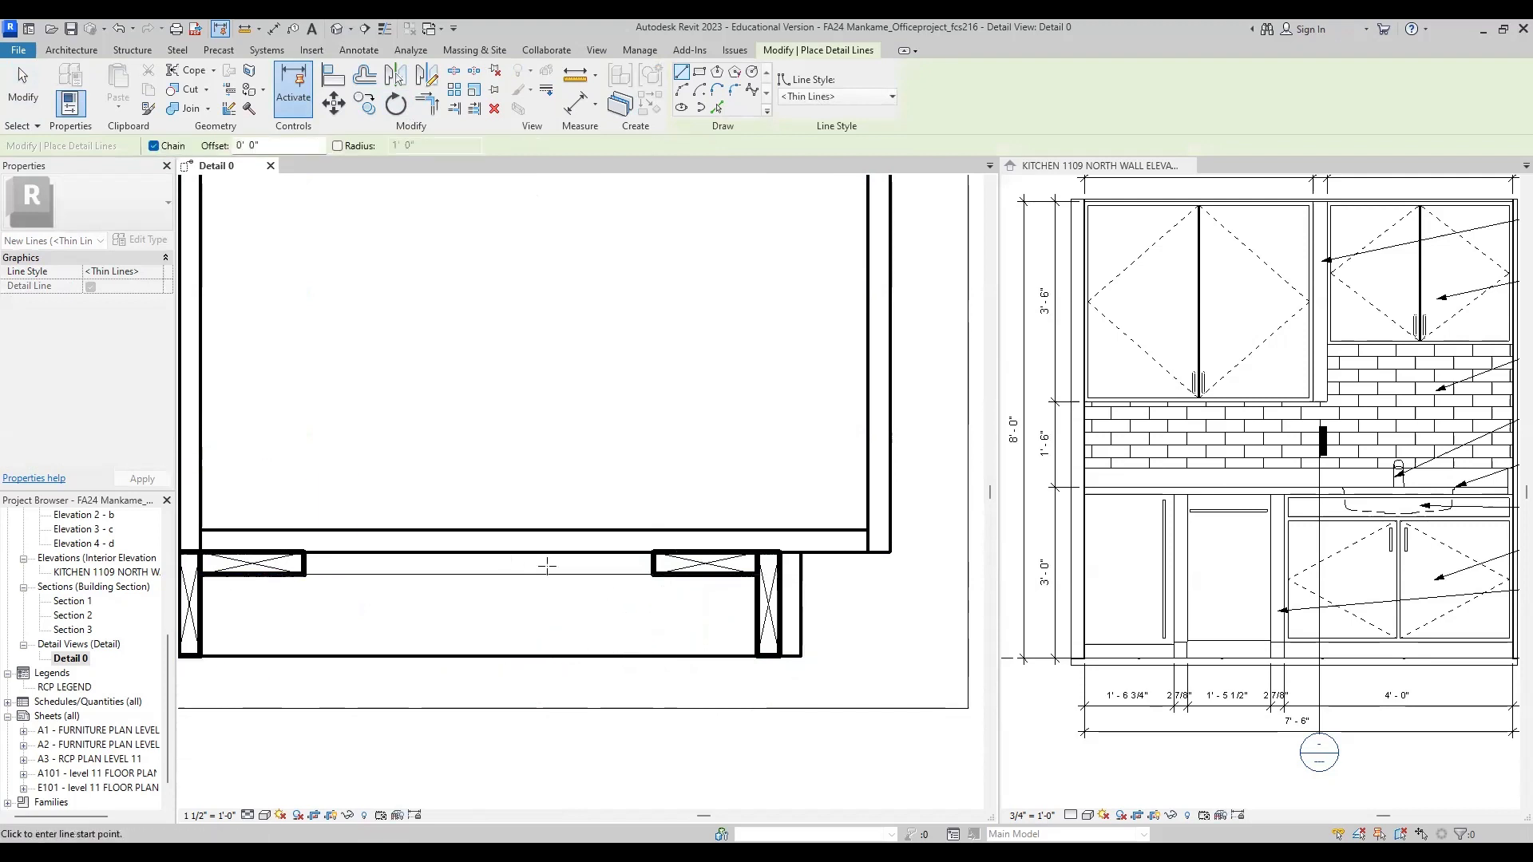
Step: Draw a horizontal Wide Lines detail line between the two vertical 1x4 sections, slightly above the cabinet base line
scroll(463, 607, down, 3)
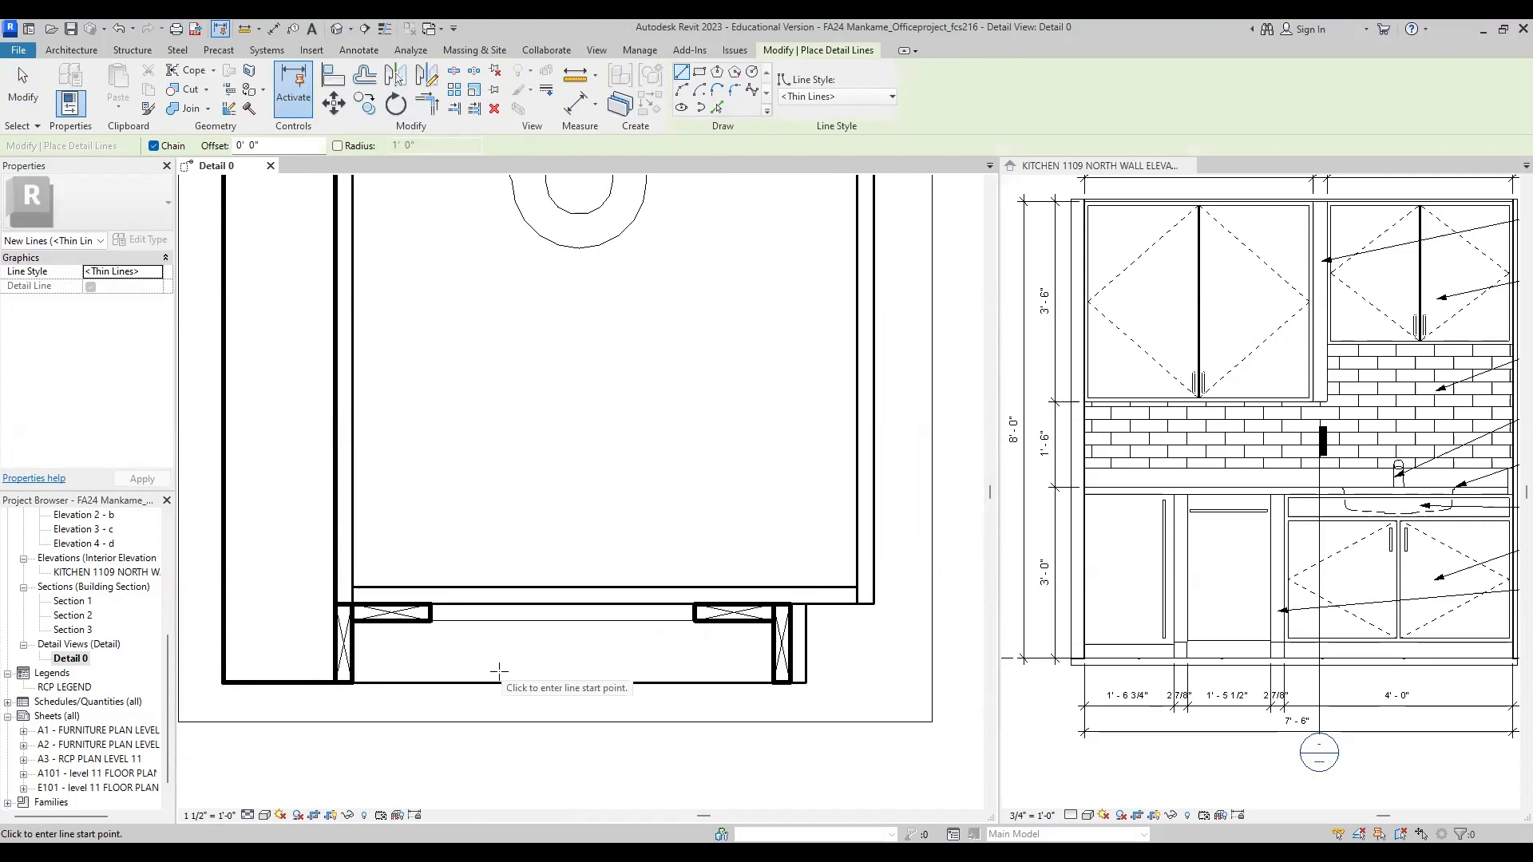
scroll(479, 604, down, 3)
middle_drag(582, 530, 579, 561)
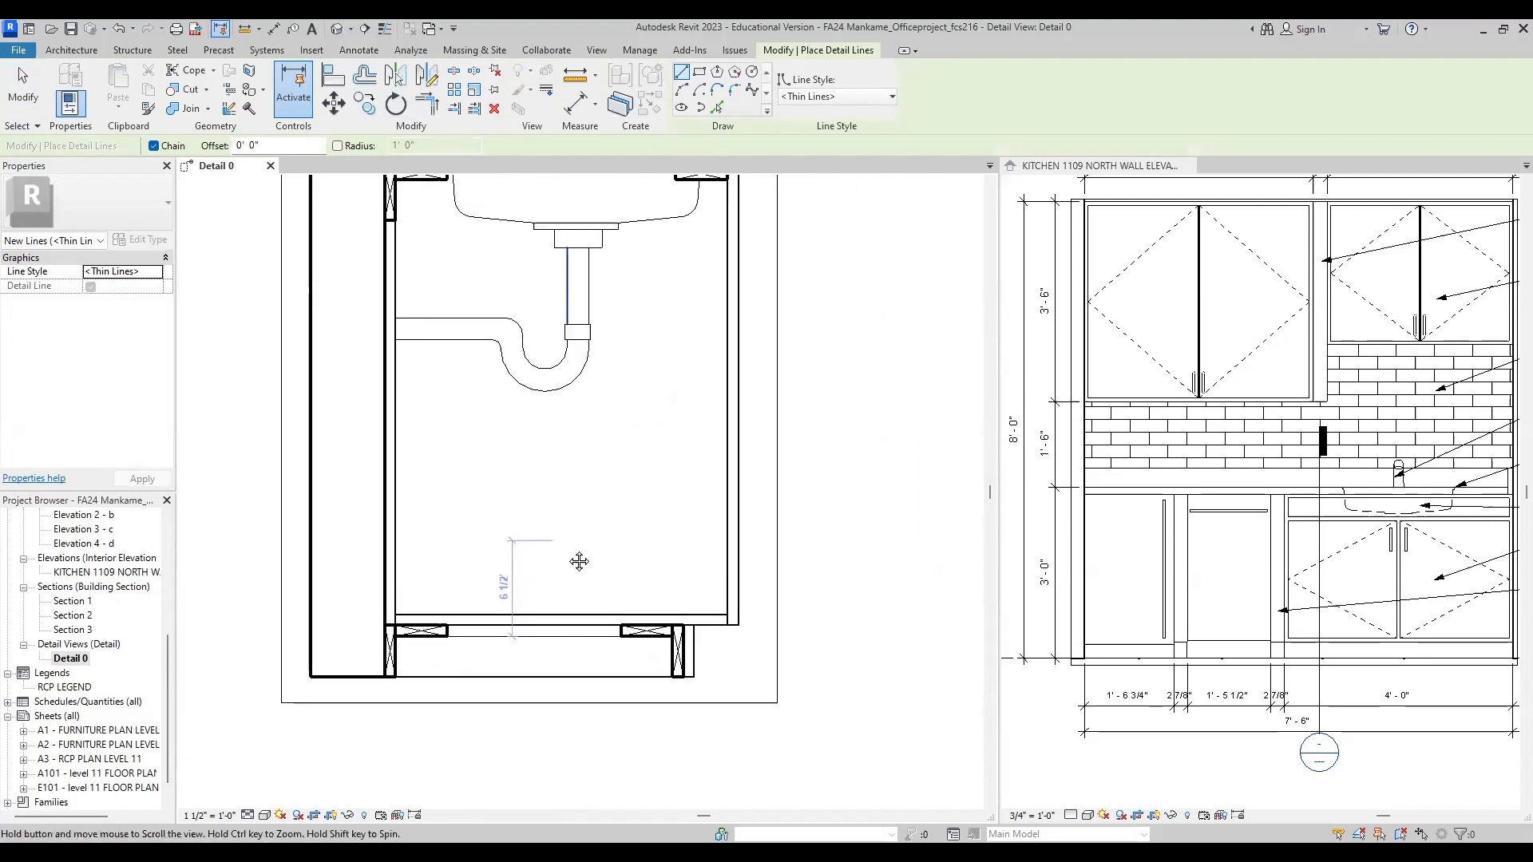
scroll(431, 667, up, 2)
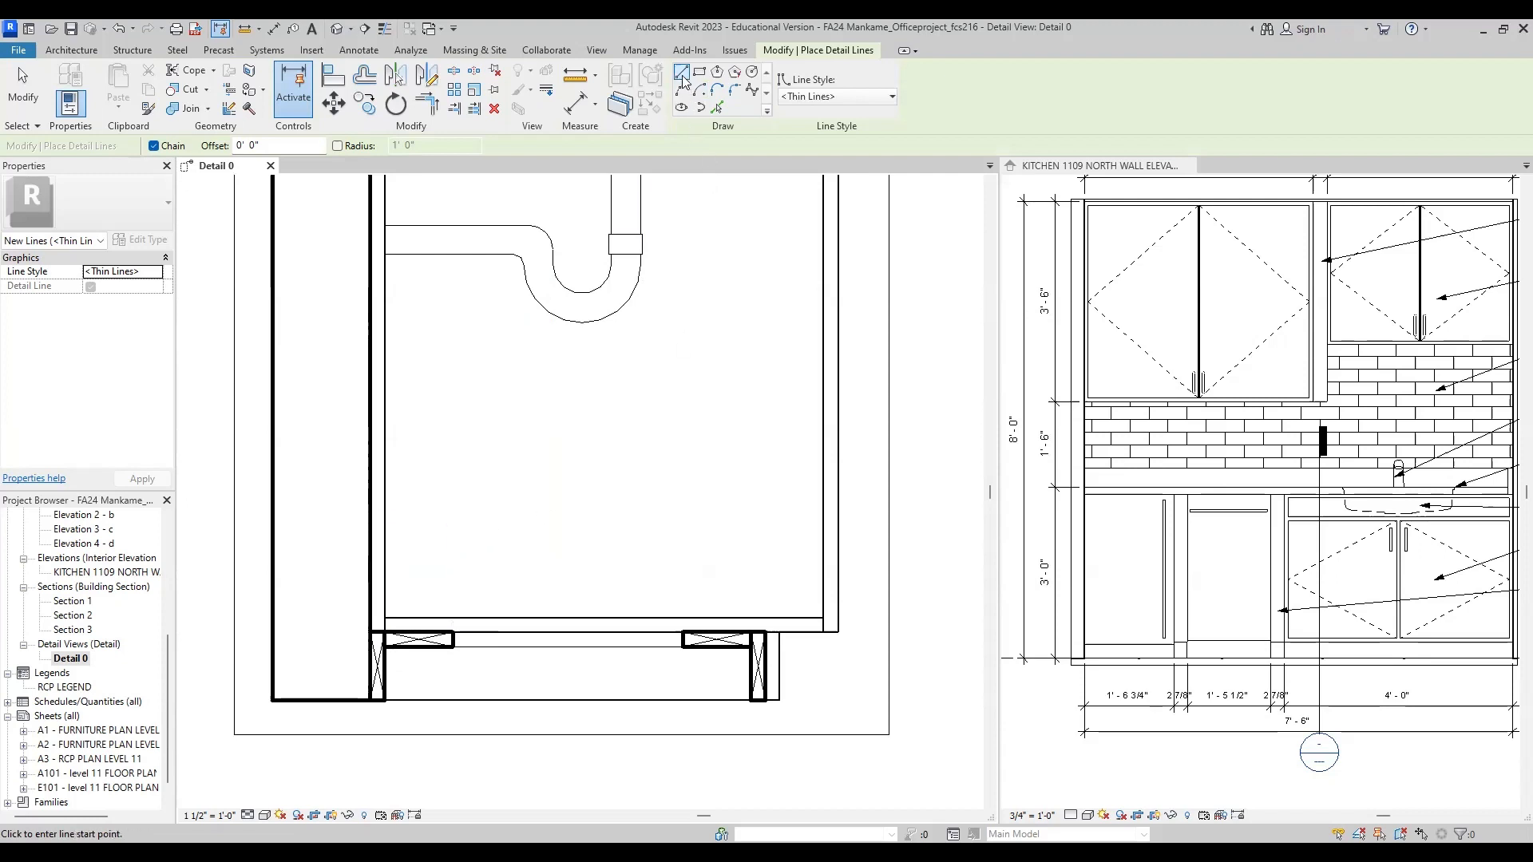
click(822, 99)
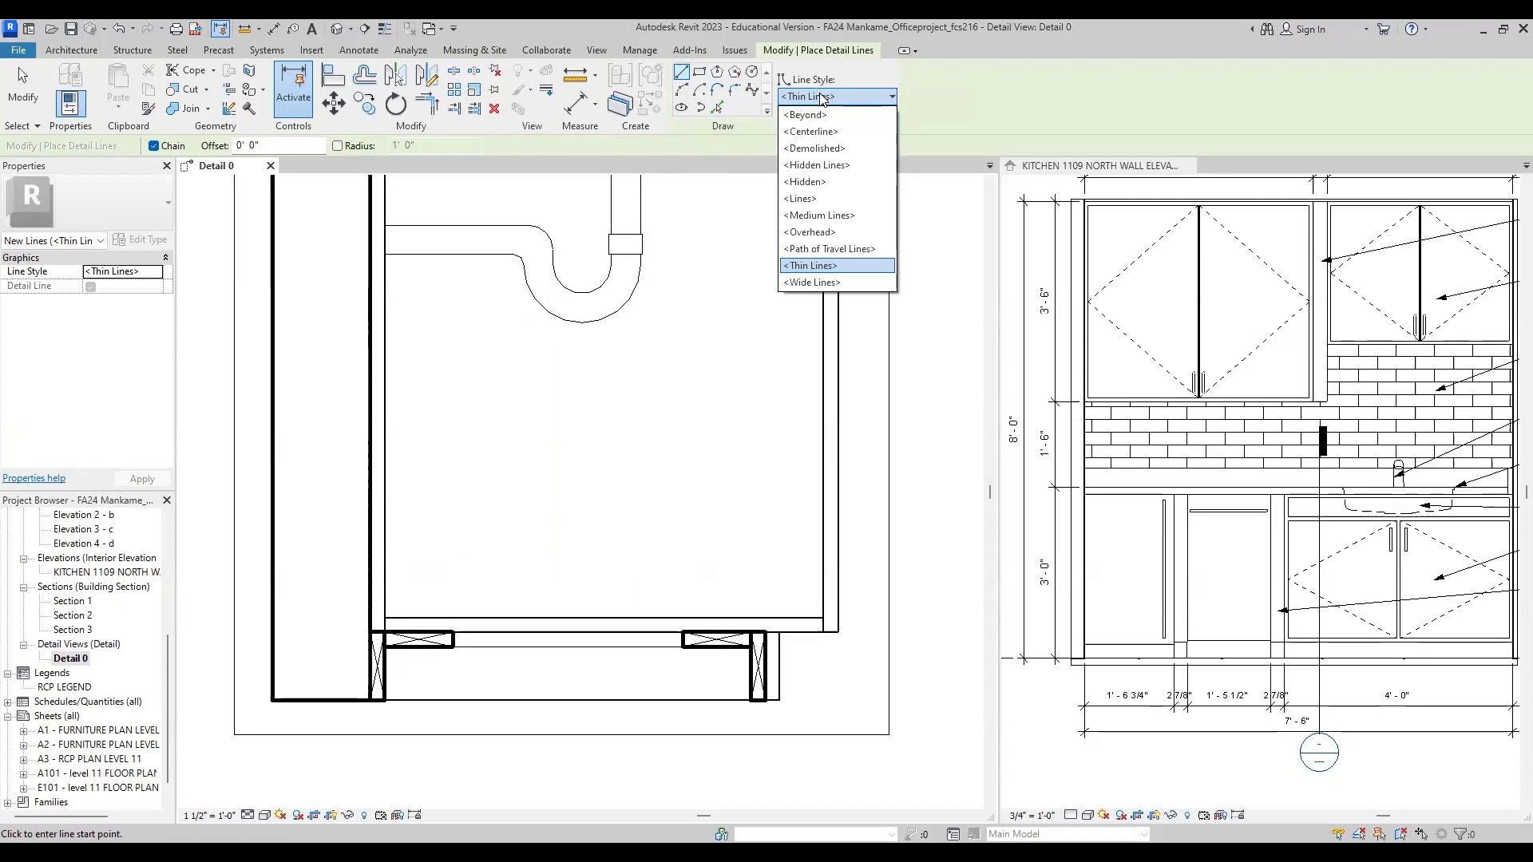
click(852, 284)
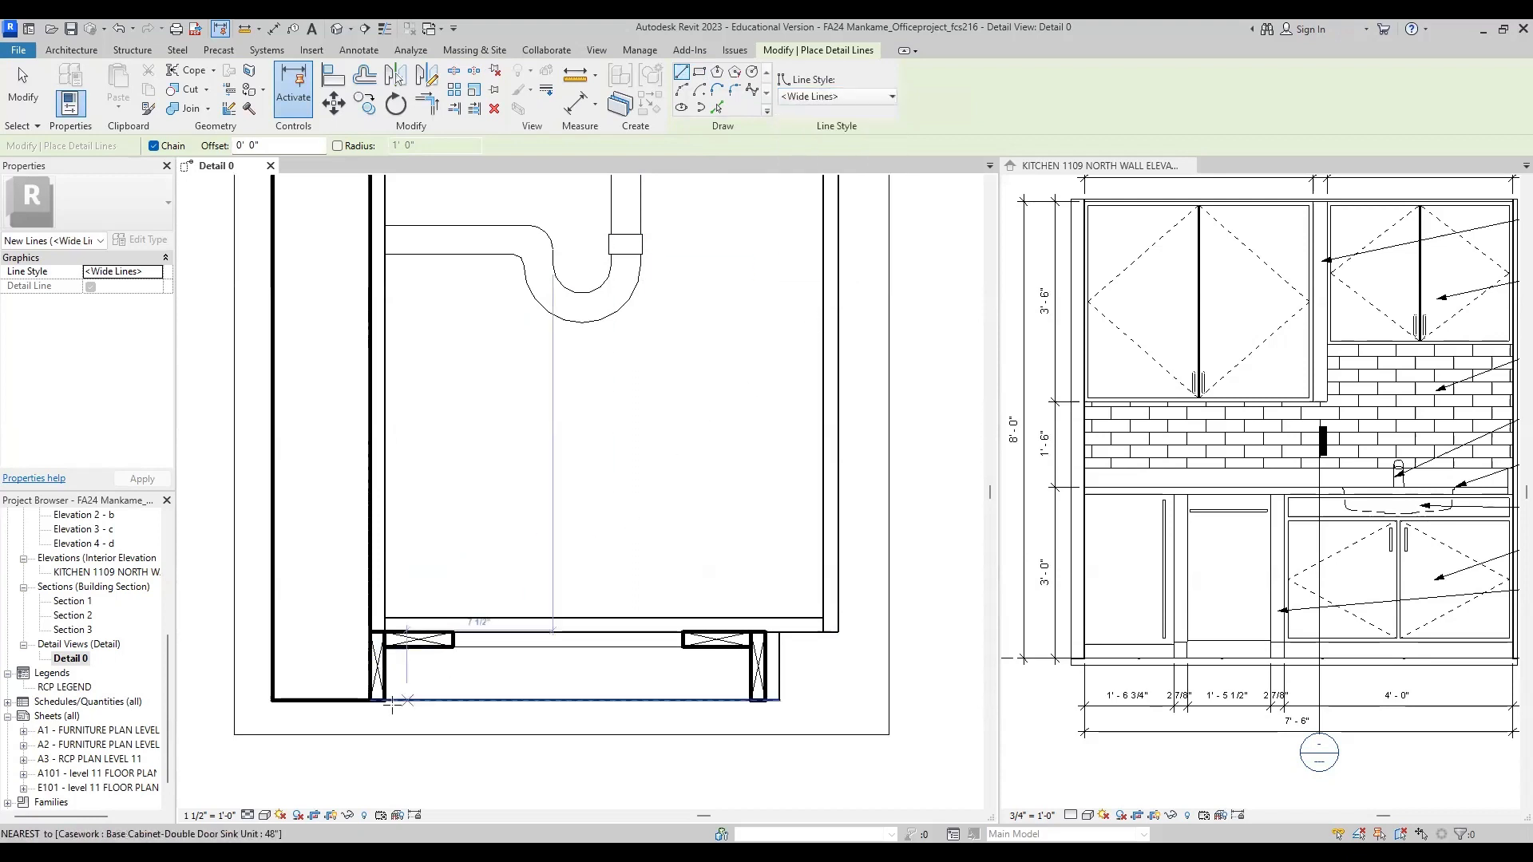
scroll(378, 685, up, 2)
click(376, 667)
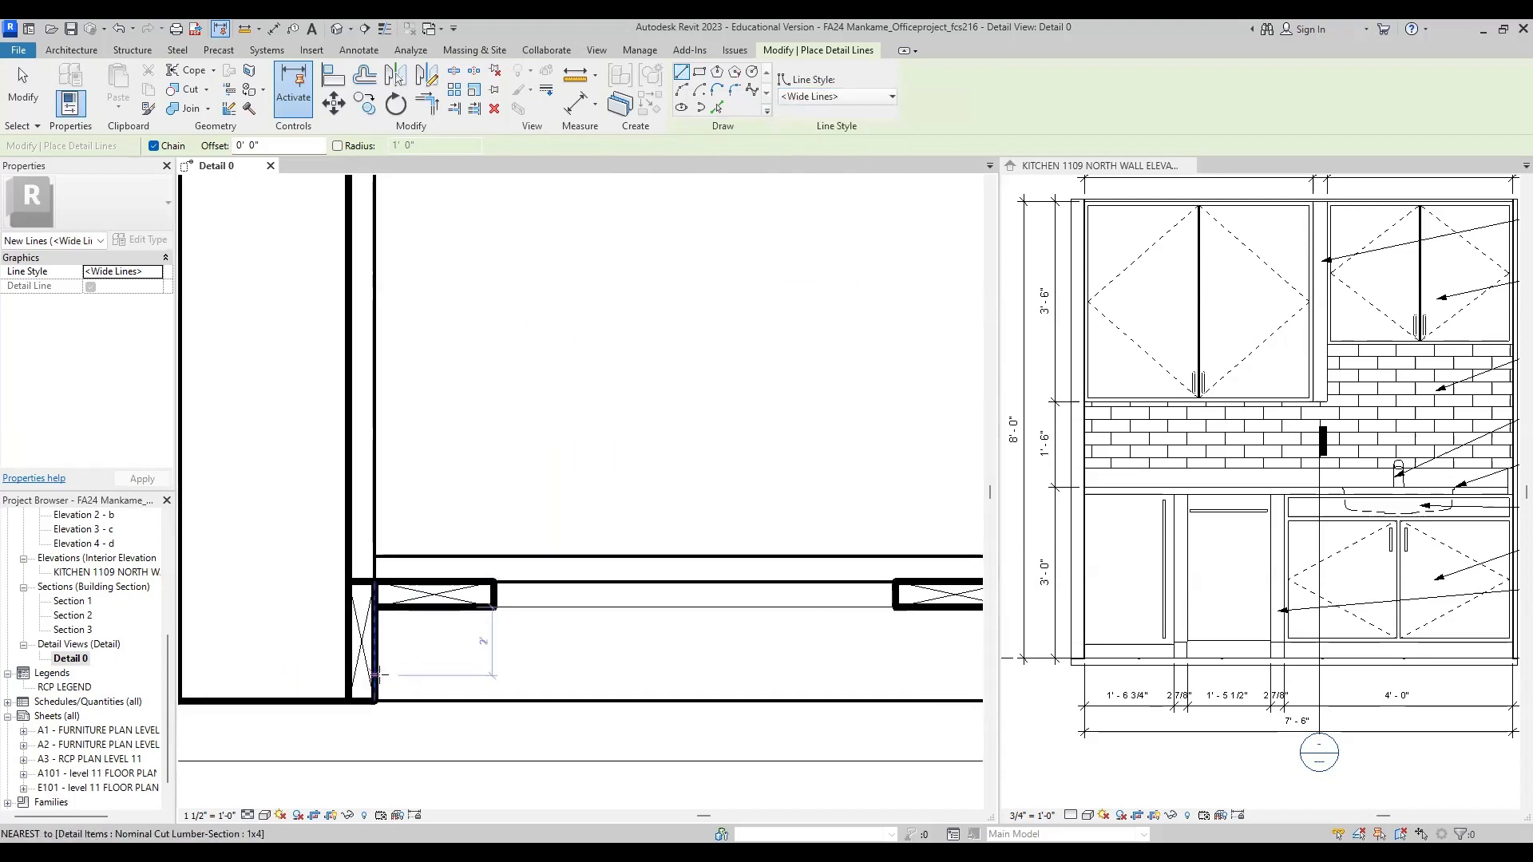
scroll(374, 664, down, 2)
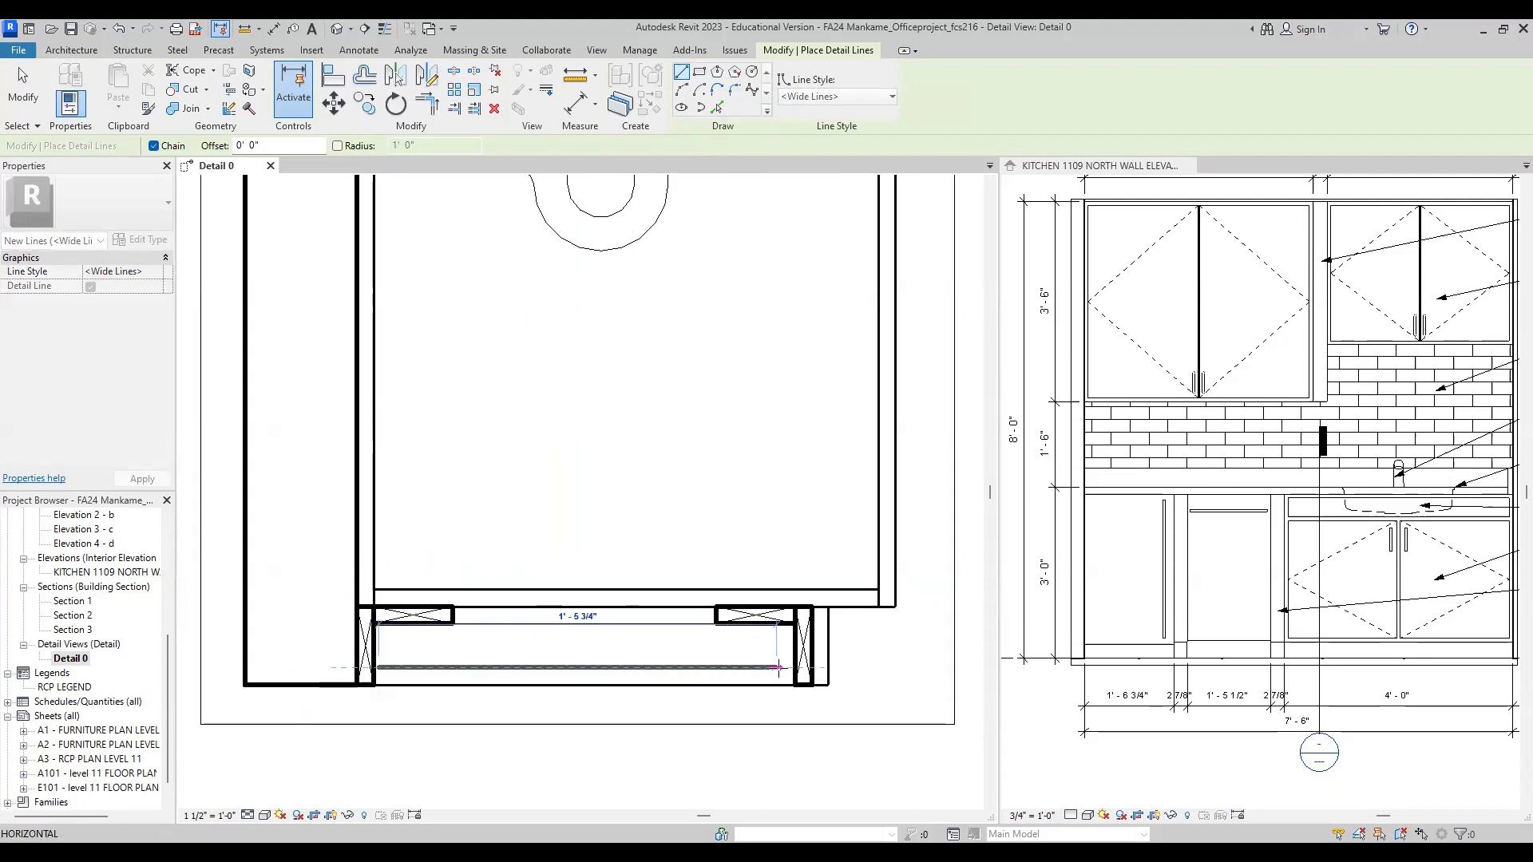
click(799, 667)
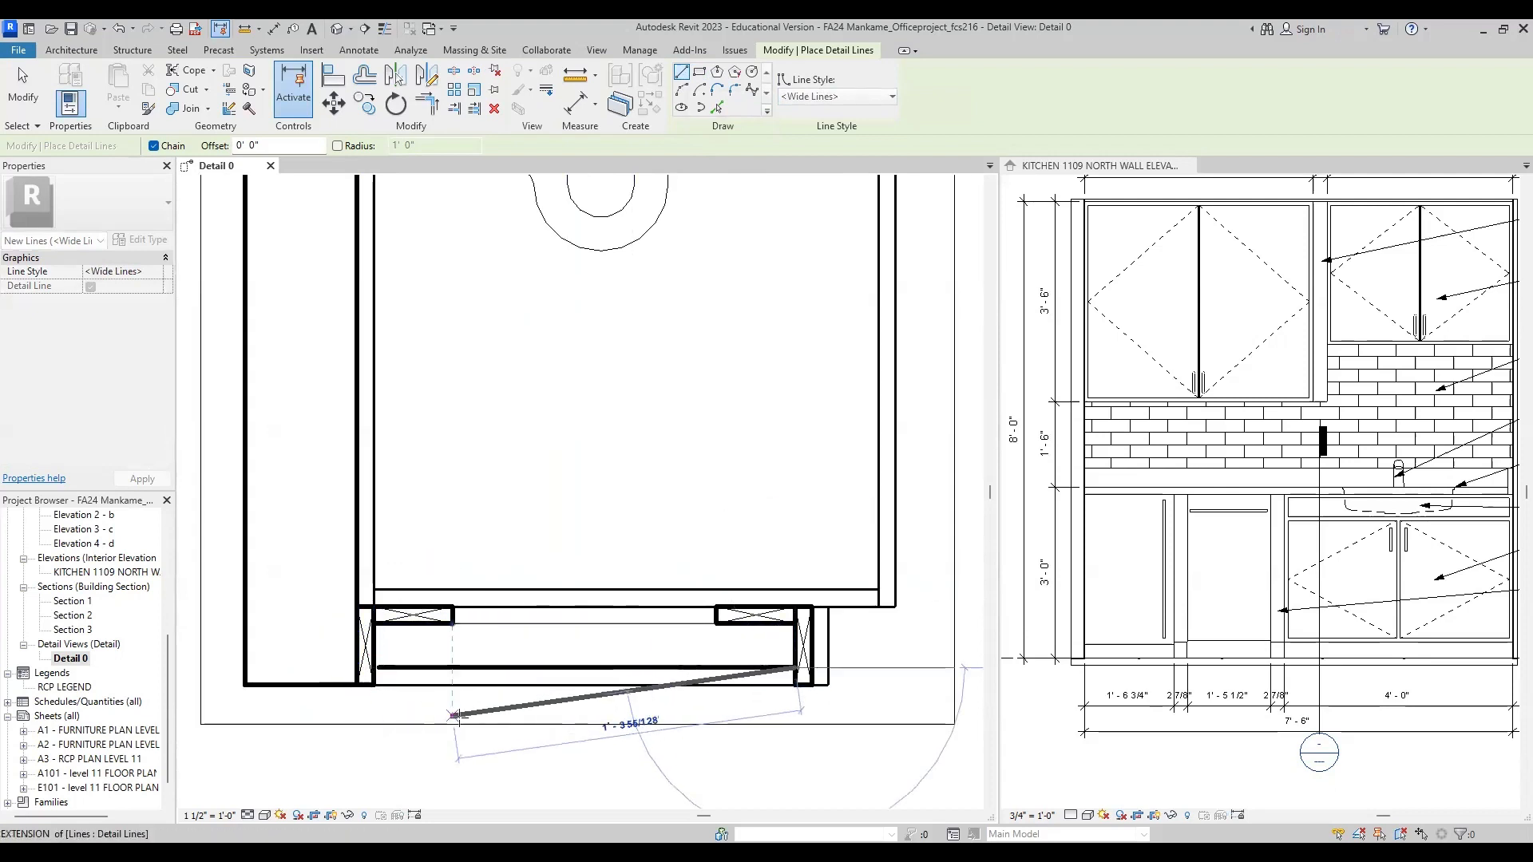
key(Escape)
Step: Extend the wide detail line's wall-side end to meet the inner face of the rear vertical 1x4 section
scroll(370, 674, up, 3)
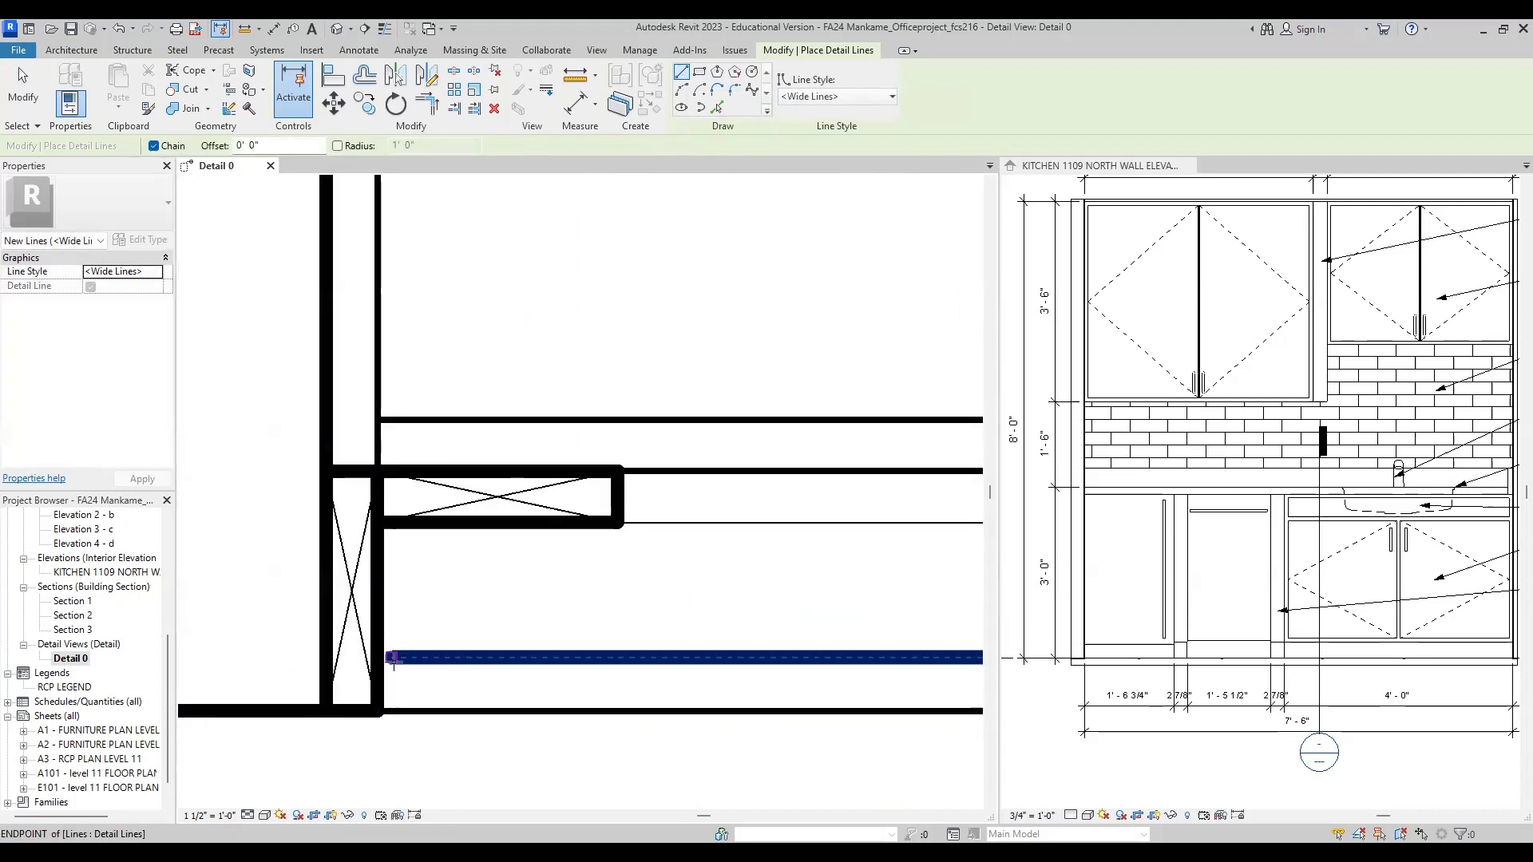
click(392, 660)
key(Escape)
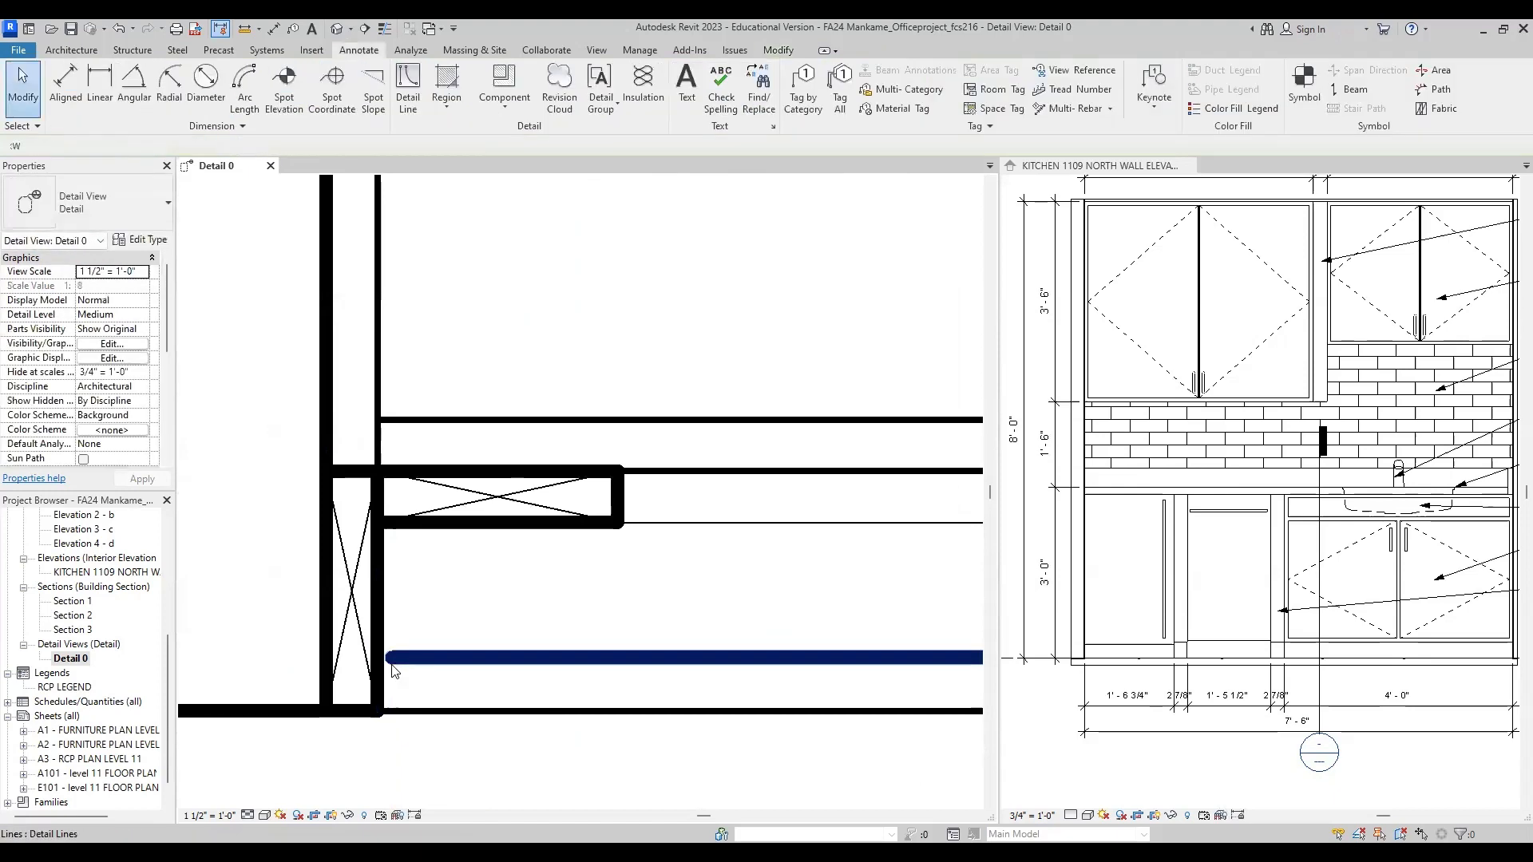
click(391, 661)
drag(389, 658, 377, 658)
key(Escape)
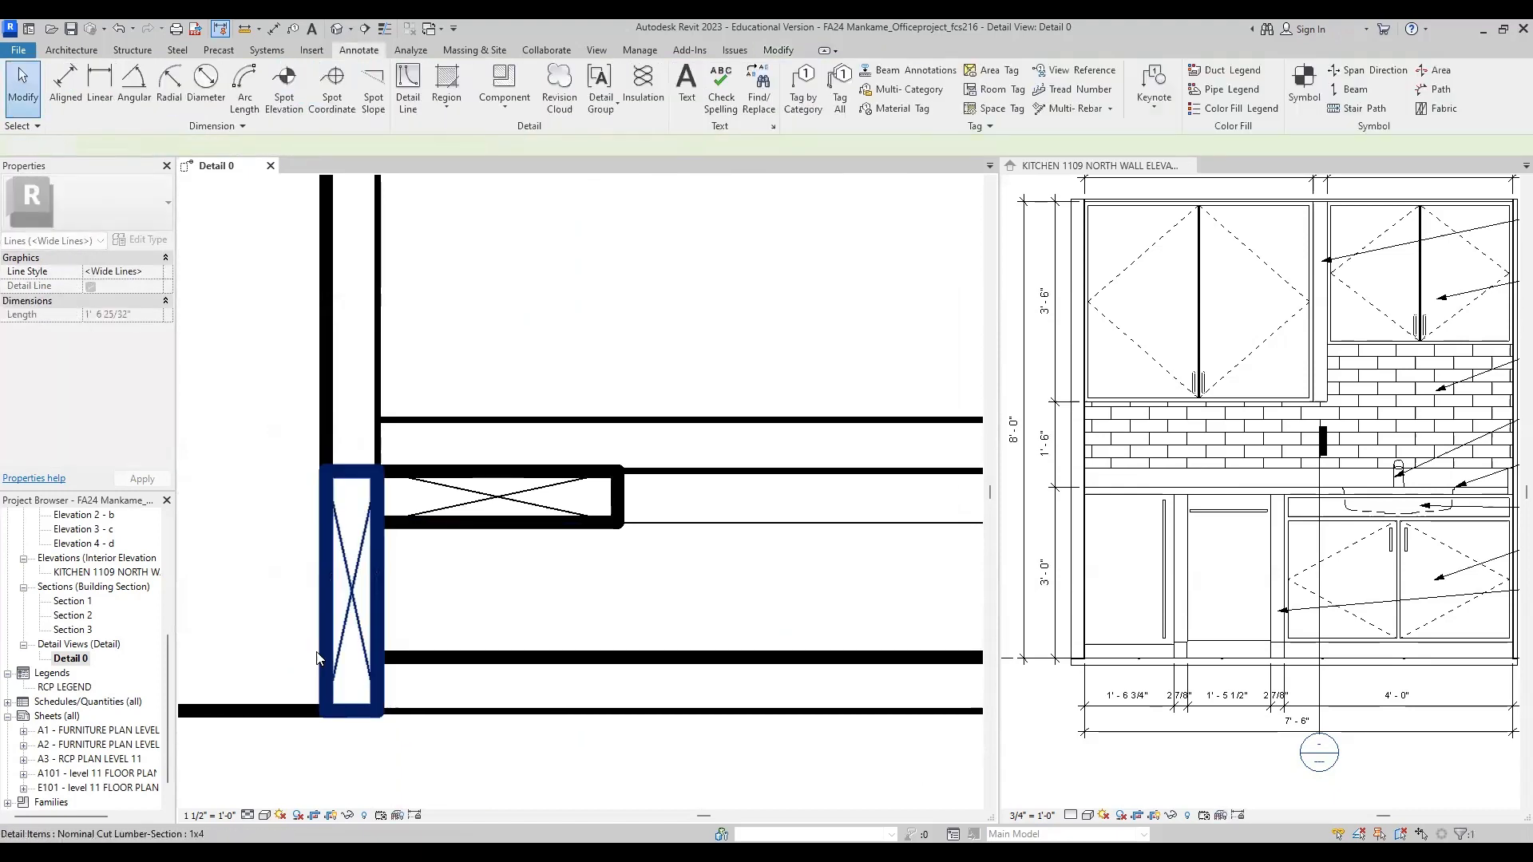
Step: Draw a Thin Lines diagonal from the rear horizontal 1x4's lower wall-side corner to the wide line's front end
scroll(353, 655, down, 5)
middle_drag(638, 660, 607, 617)
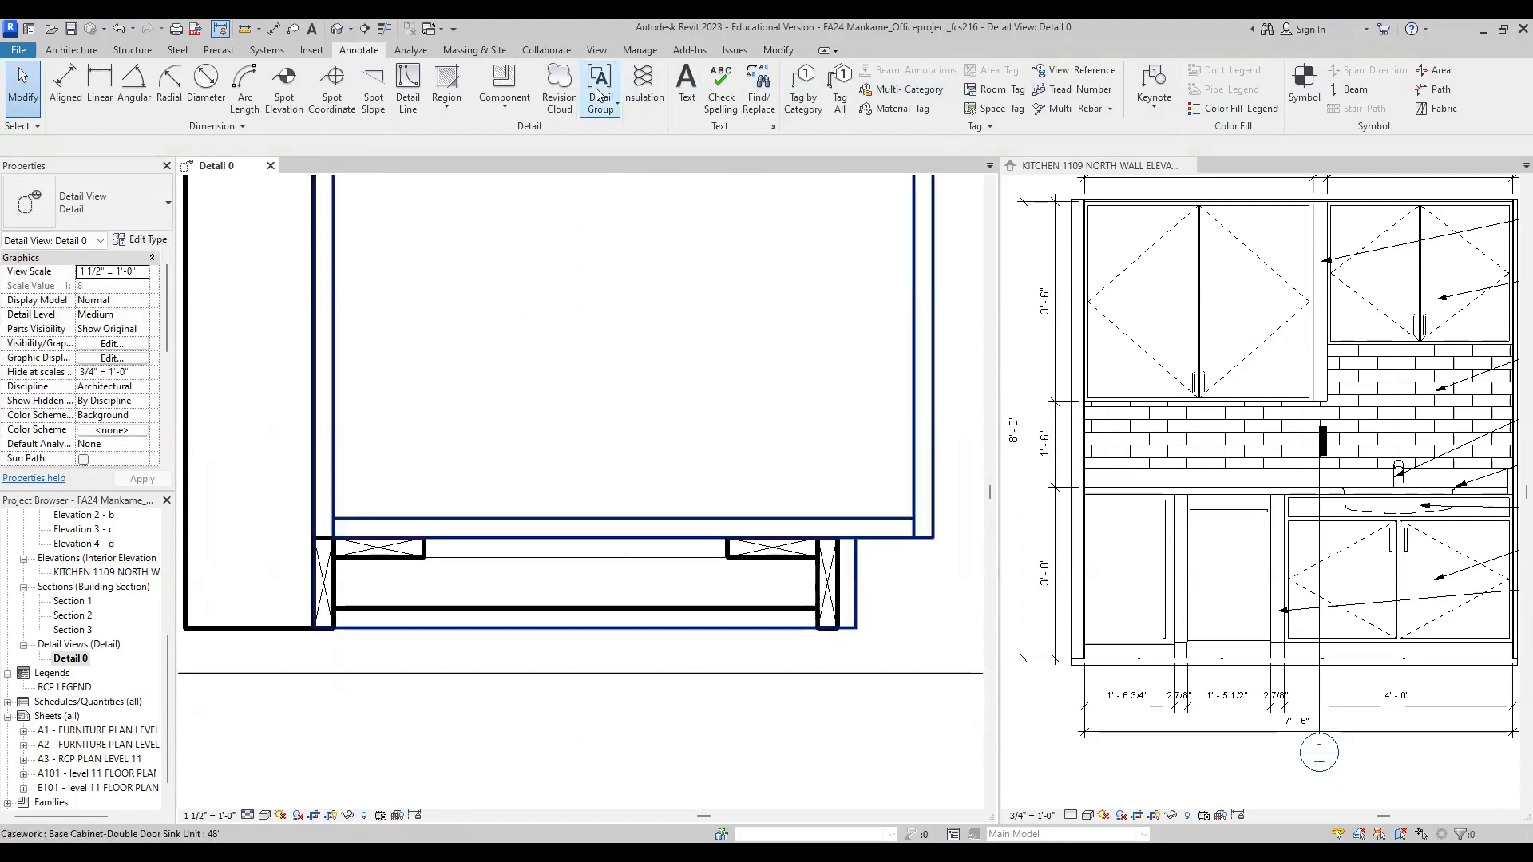
click(414, 83)
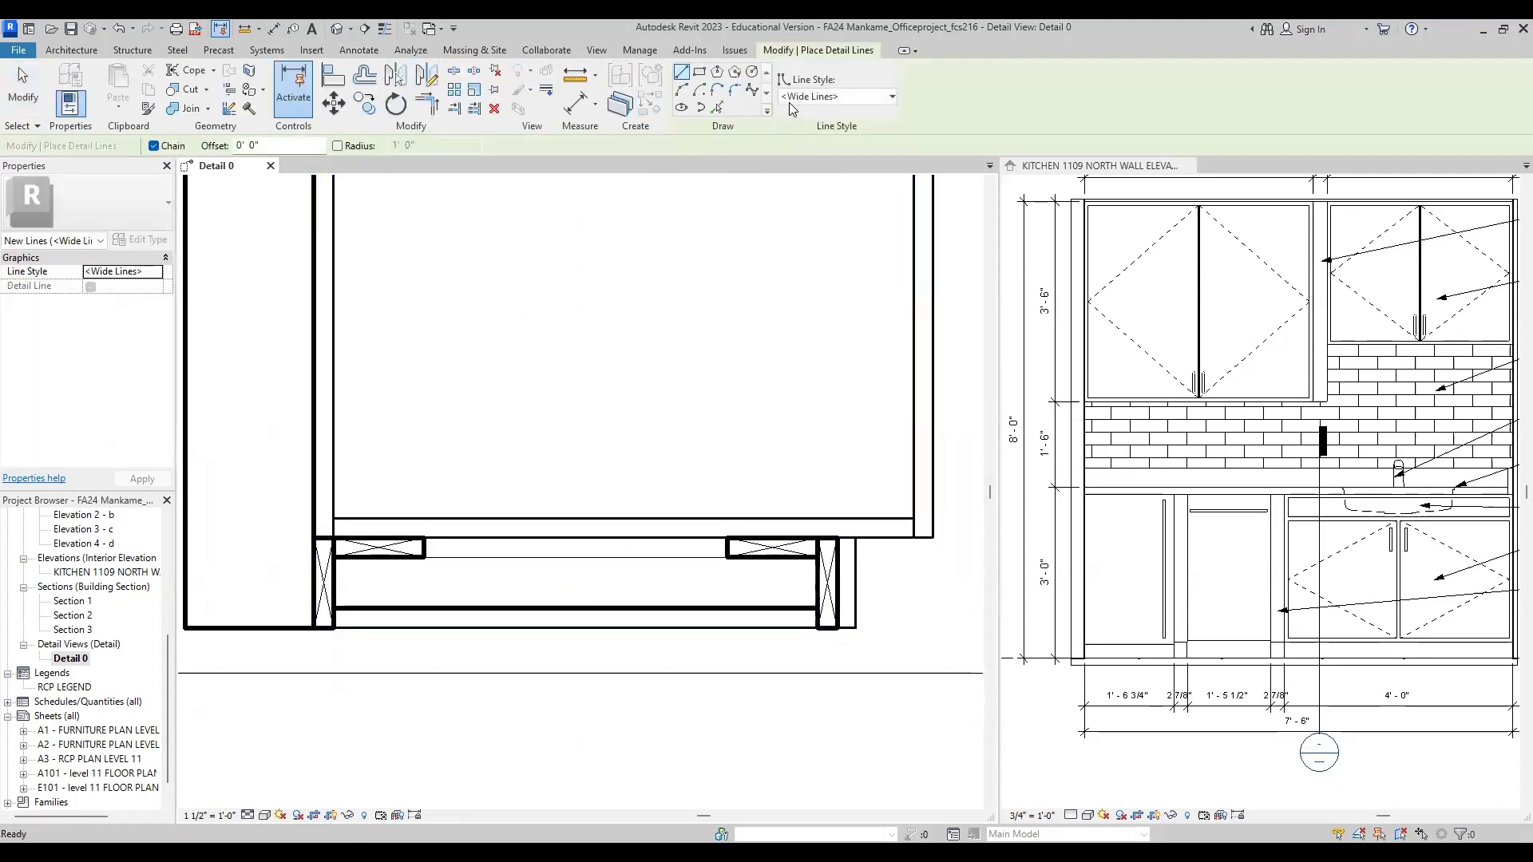
click(822, 98)
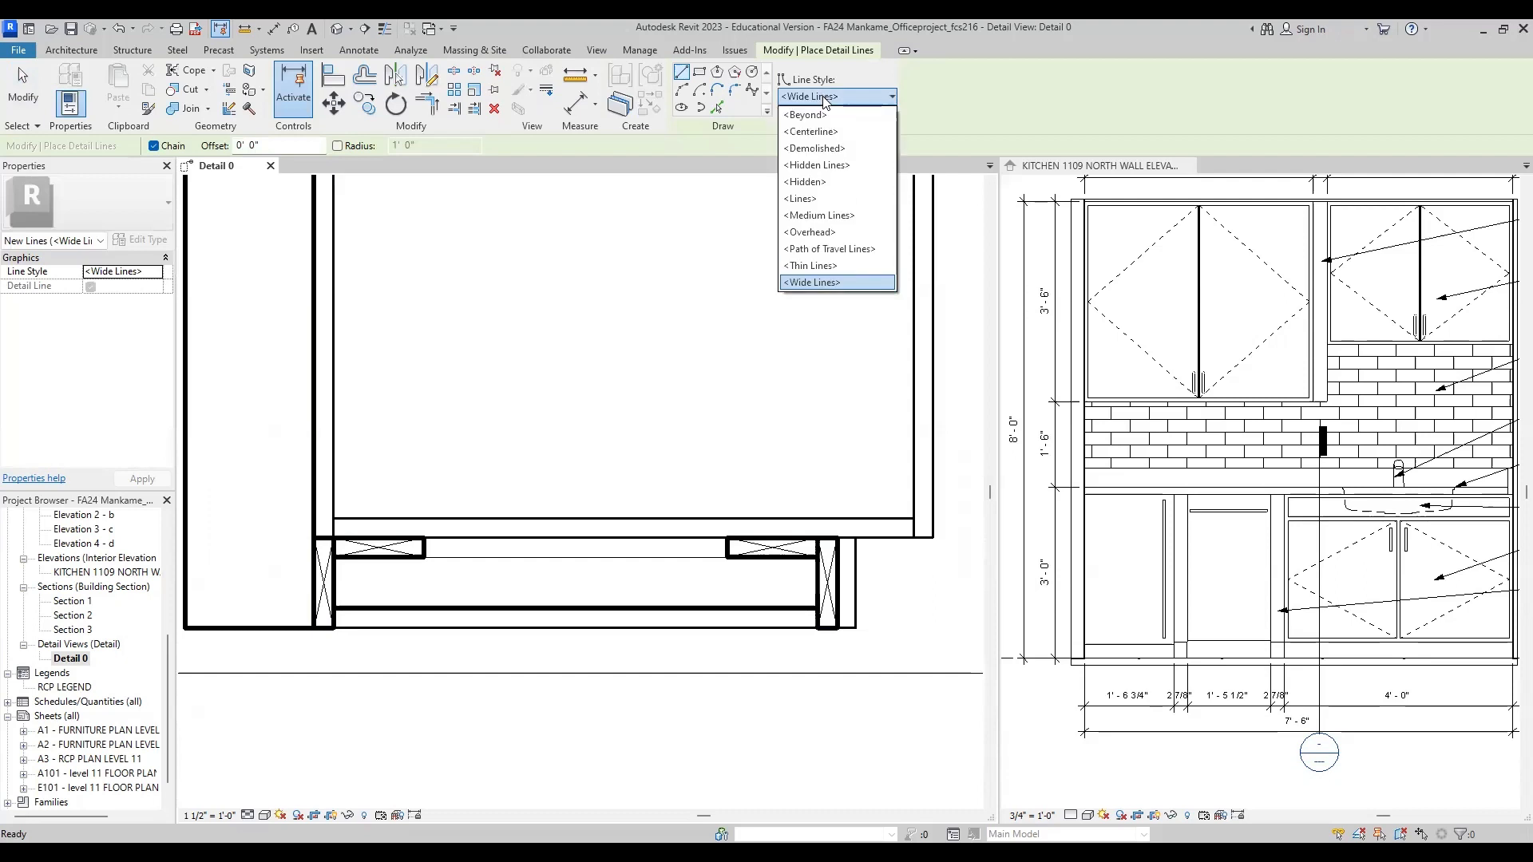
click(834, 265)
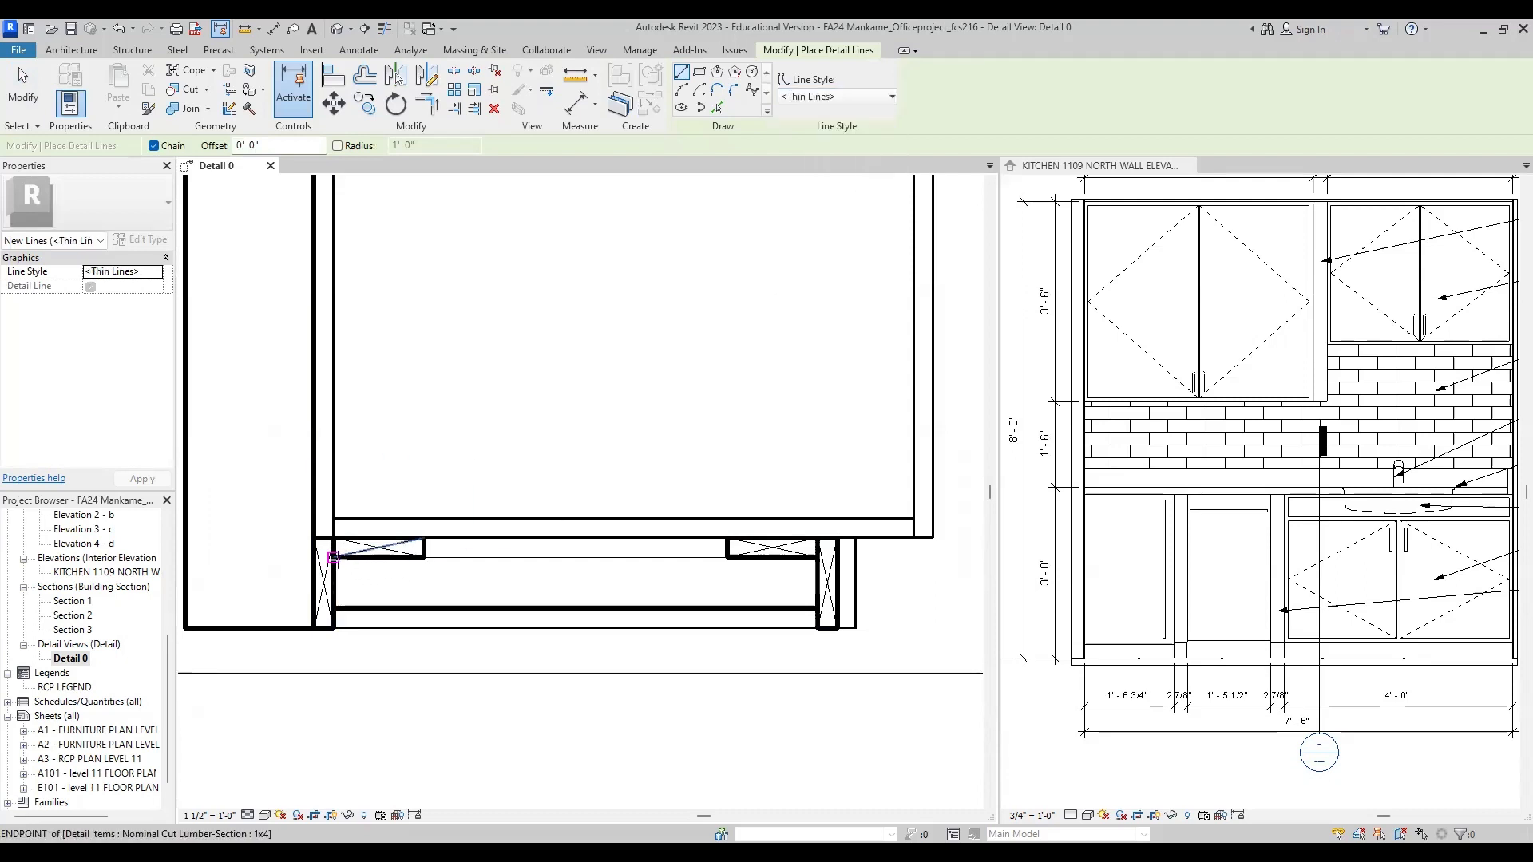
click(333, 556)
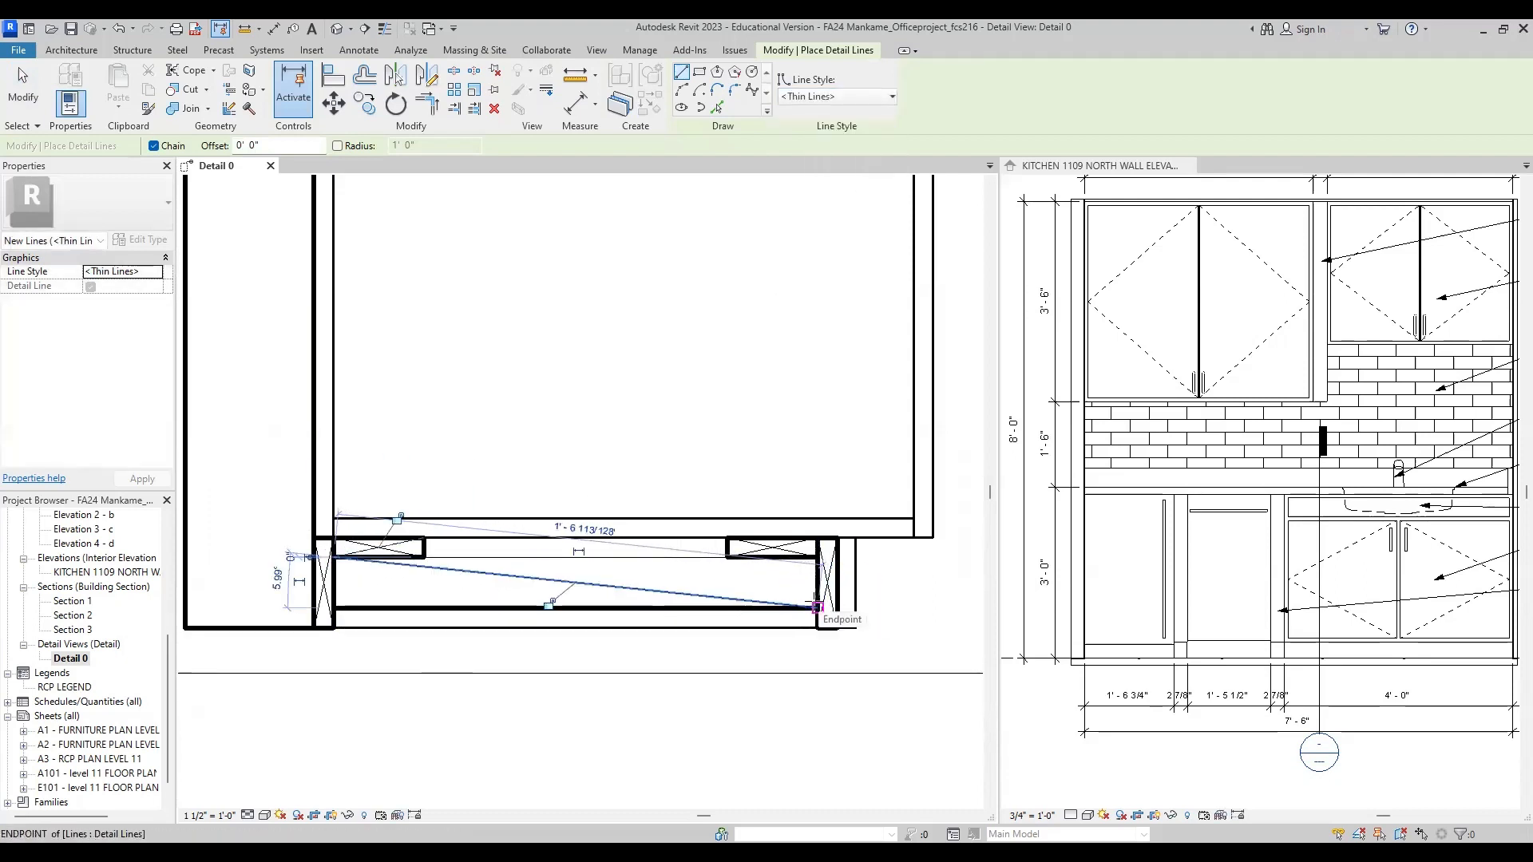
Step: Complete the crossed Thin Lines diagonals in the base framing bay, ending them at the wide line's front and wall-side ends
click(816, 607)
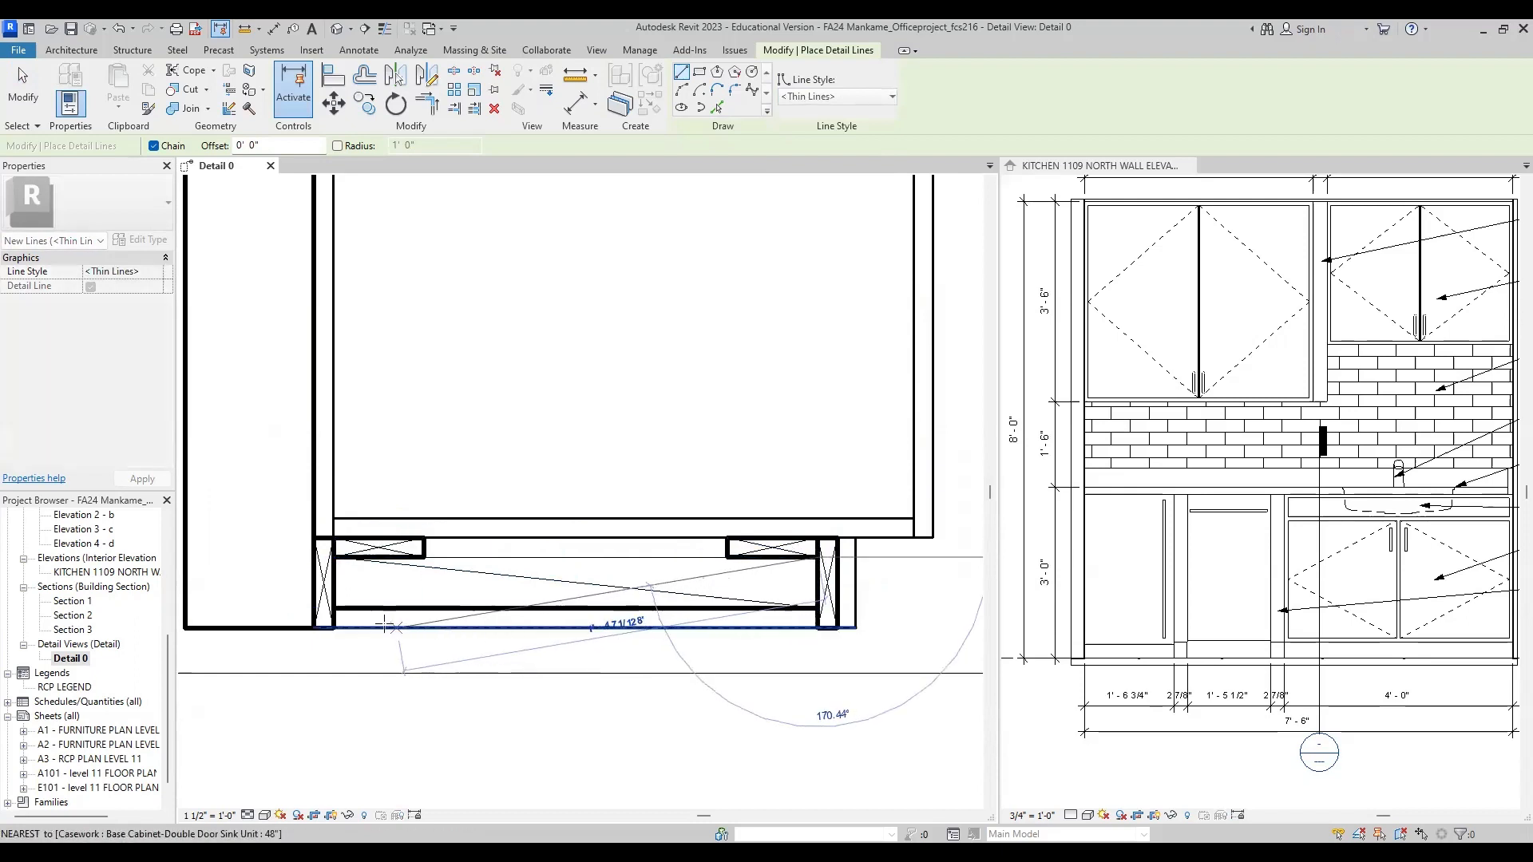
click(333, 608)
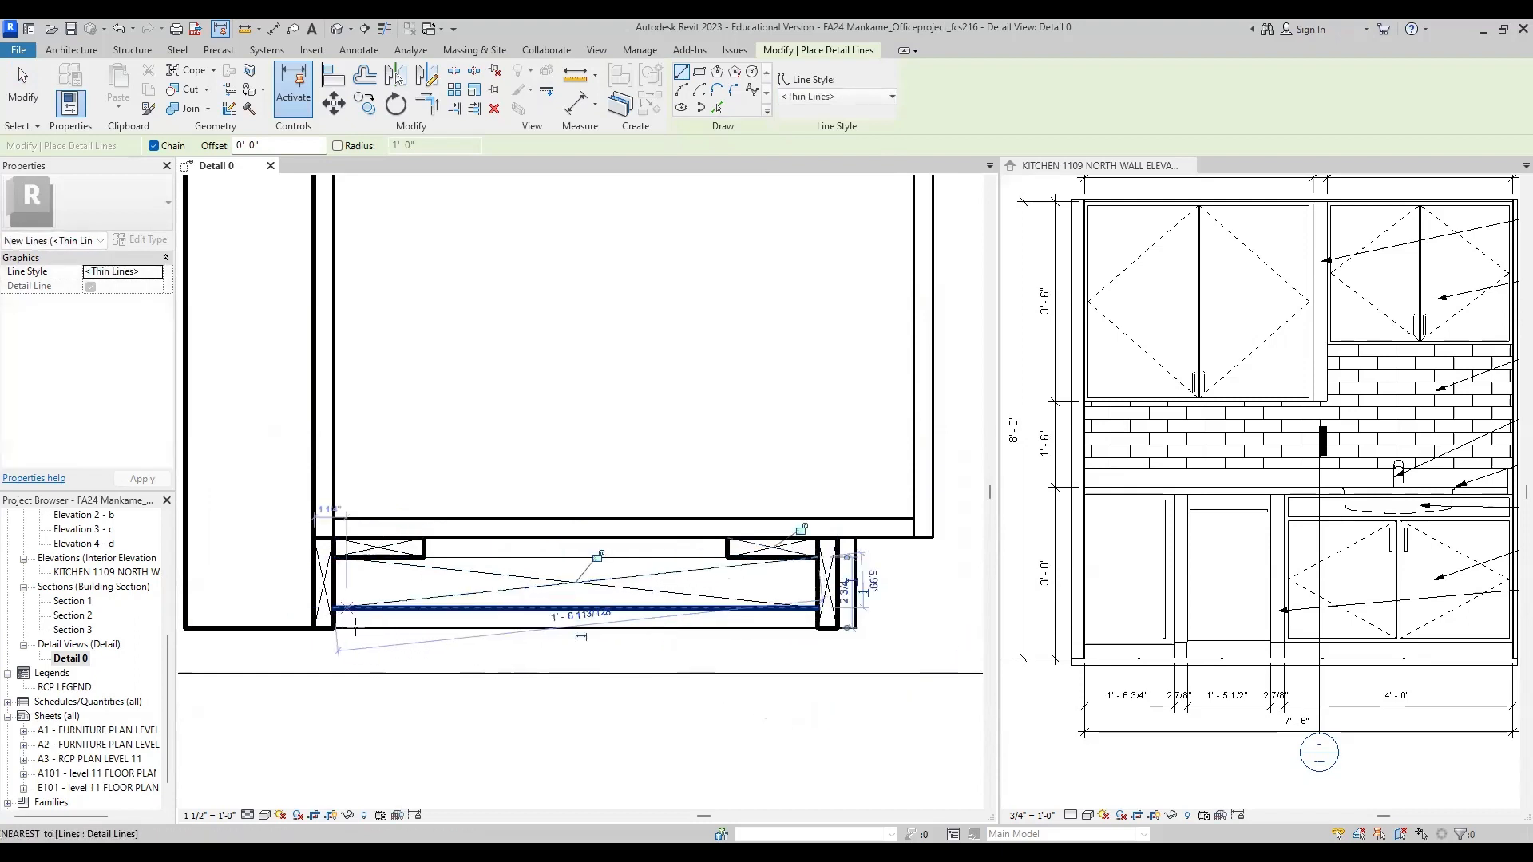
Step: Examine the toe-kick framing in the cabinet section and the sink cabinet in the kitchen north wall elevation
scroll(533, 674, down, 3)
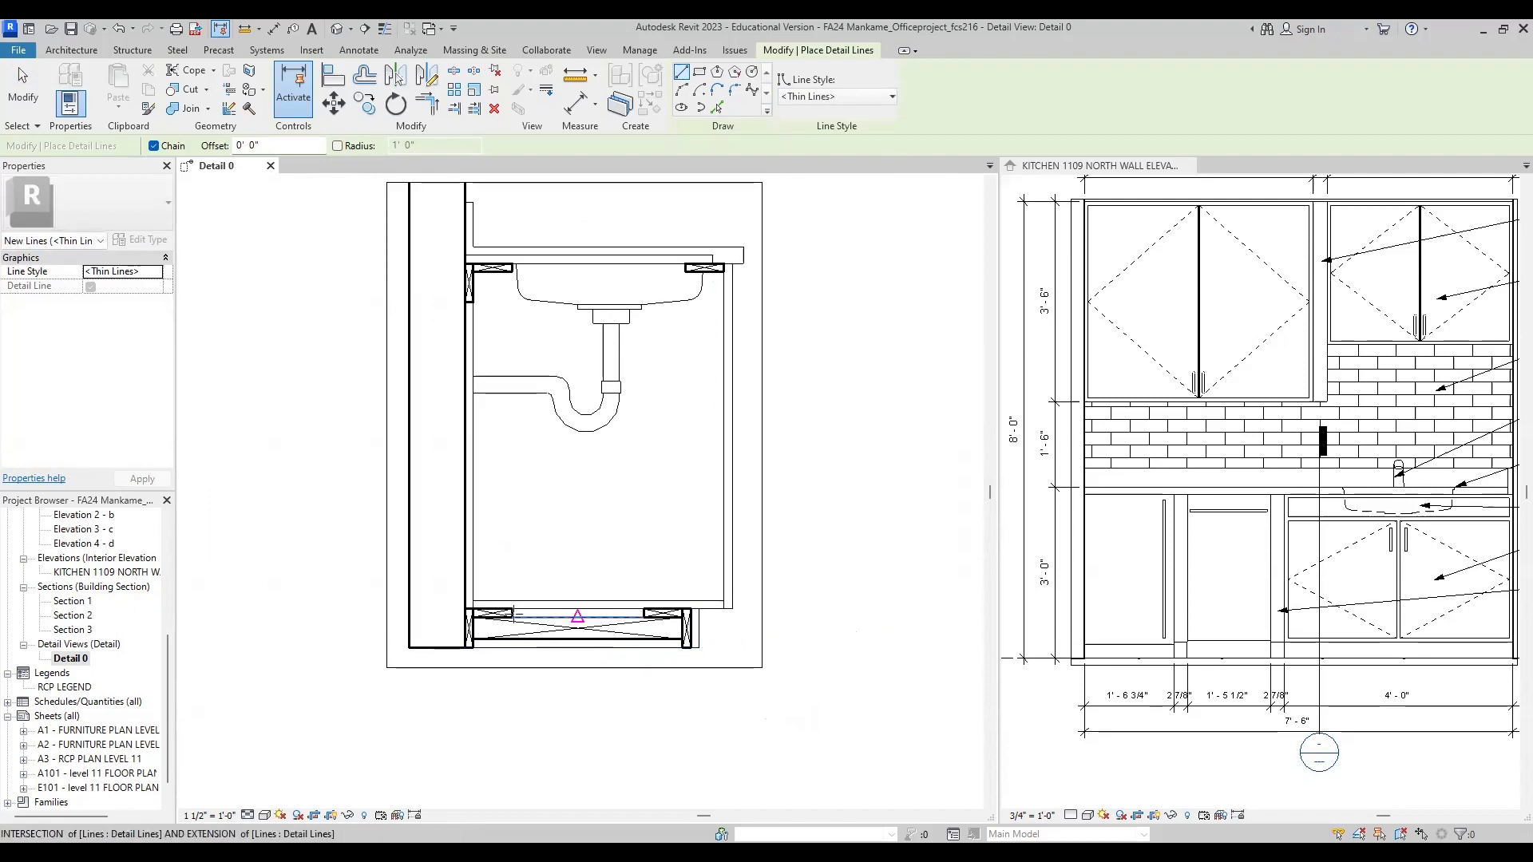
scroll(746, 671, up, 4)
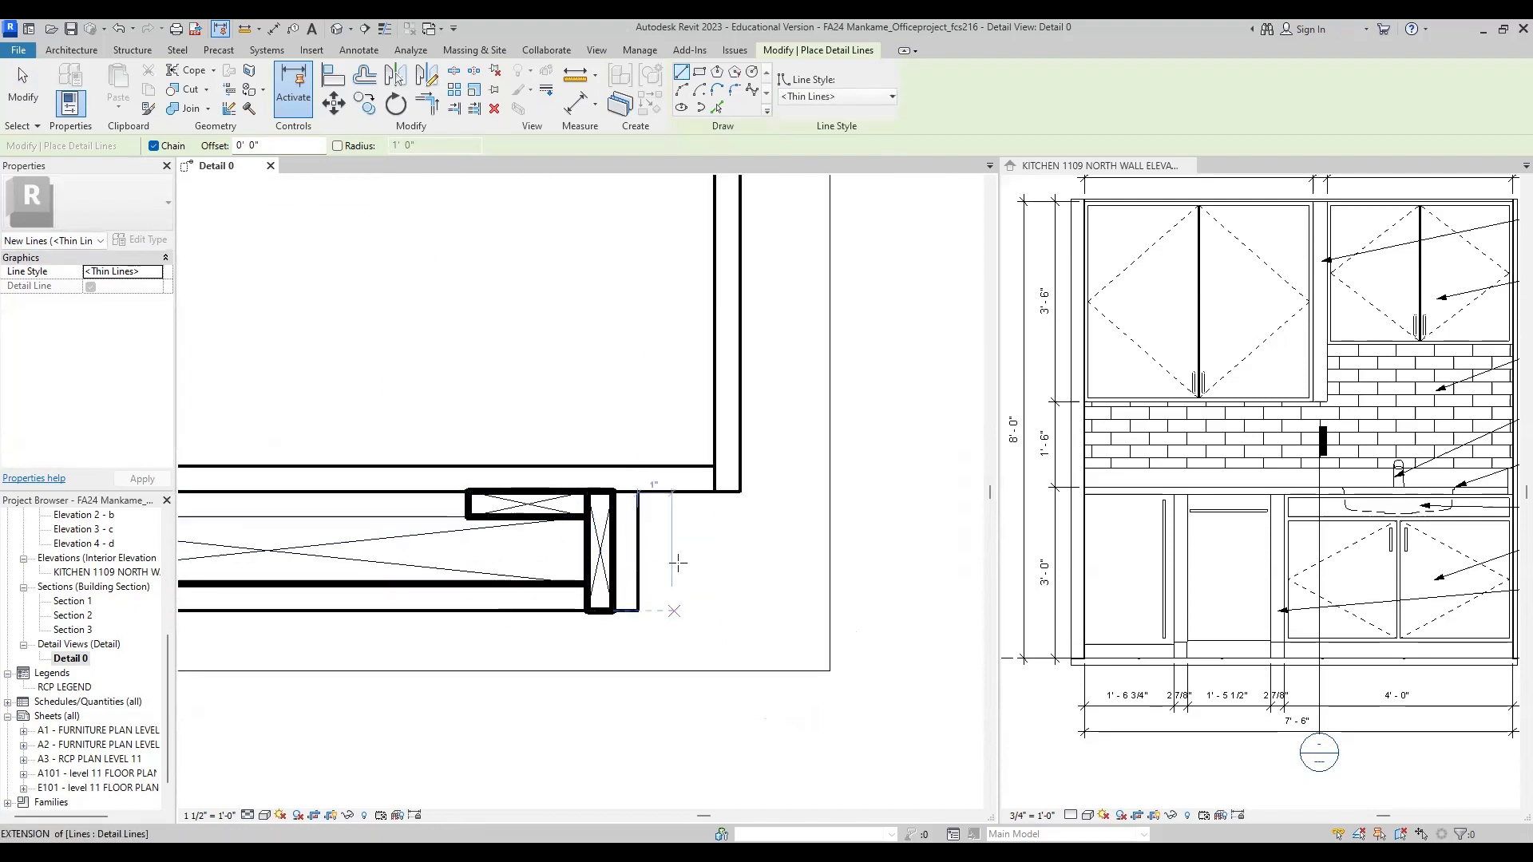
scroll(734, 634, down, 1)
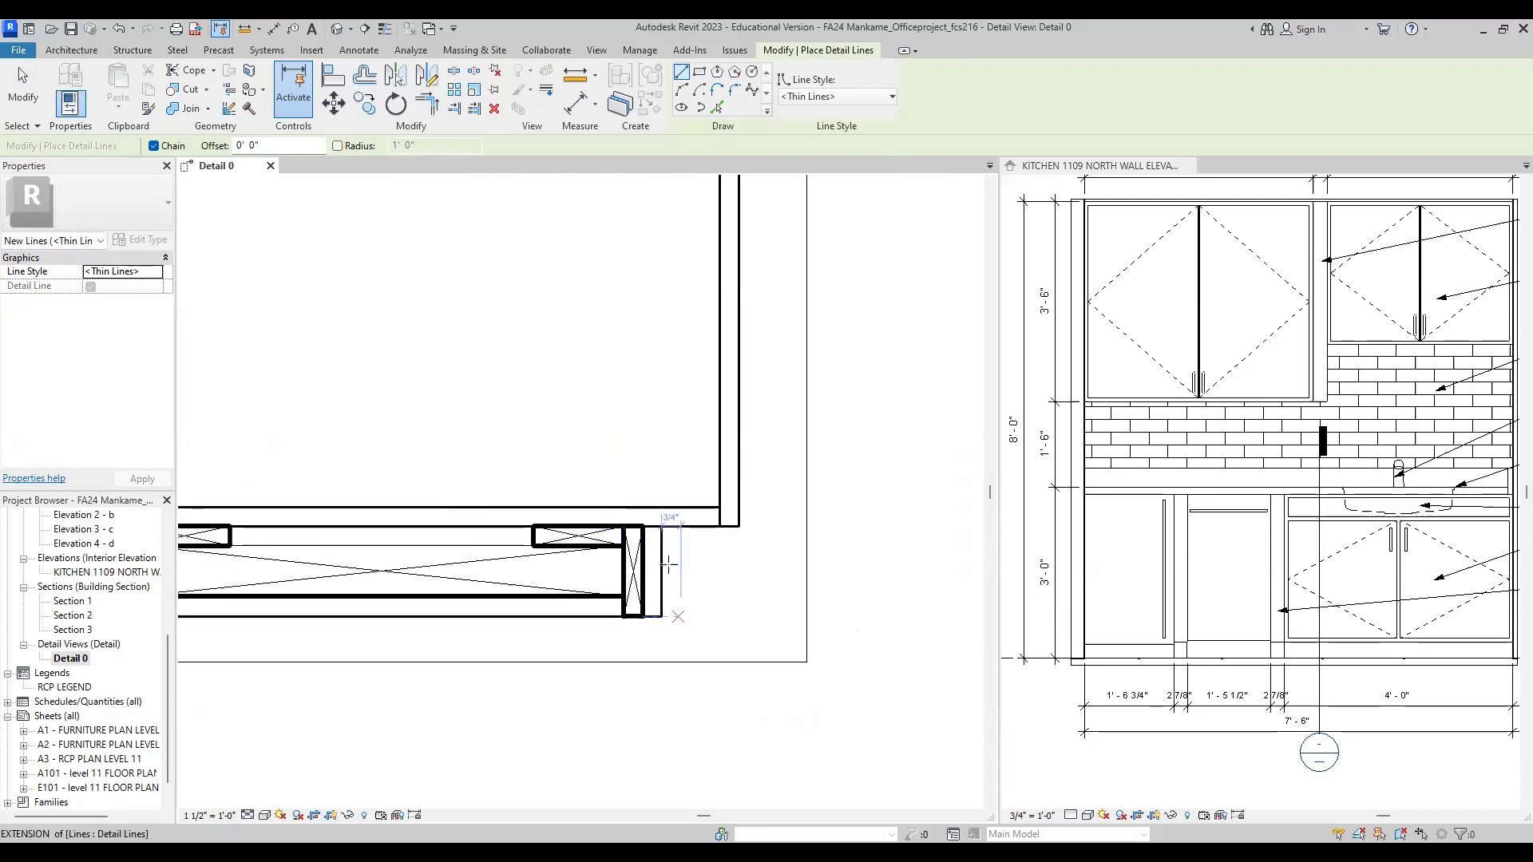
scroll(652, 597, up, 1)
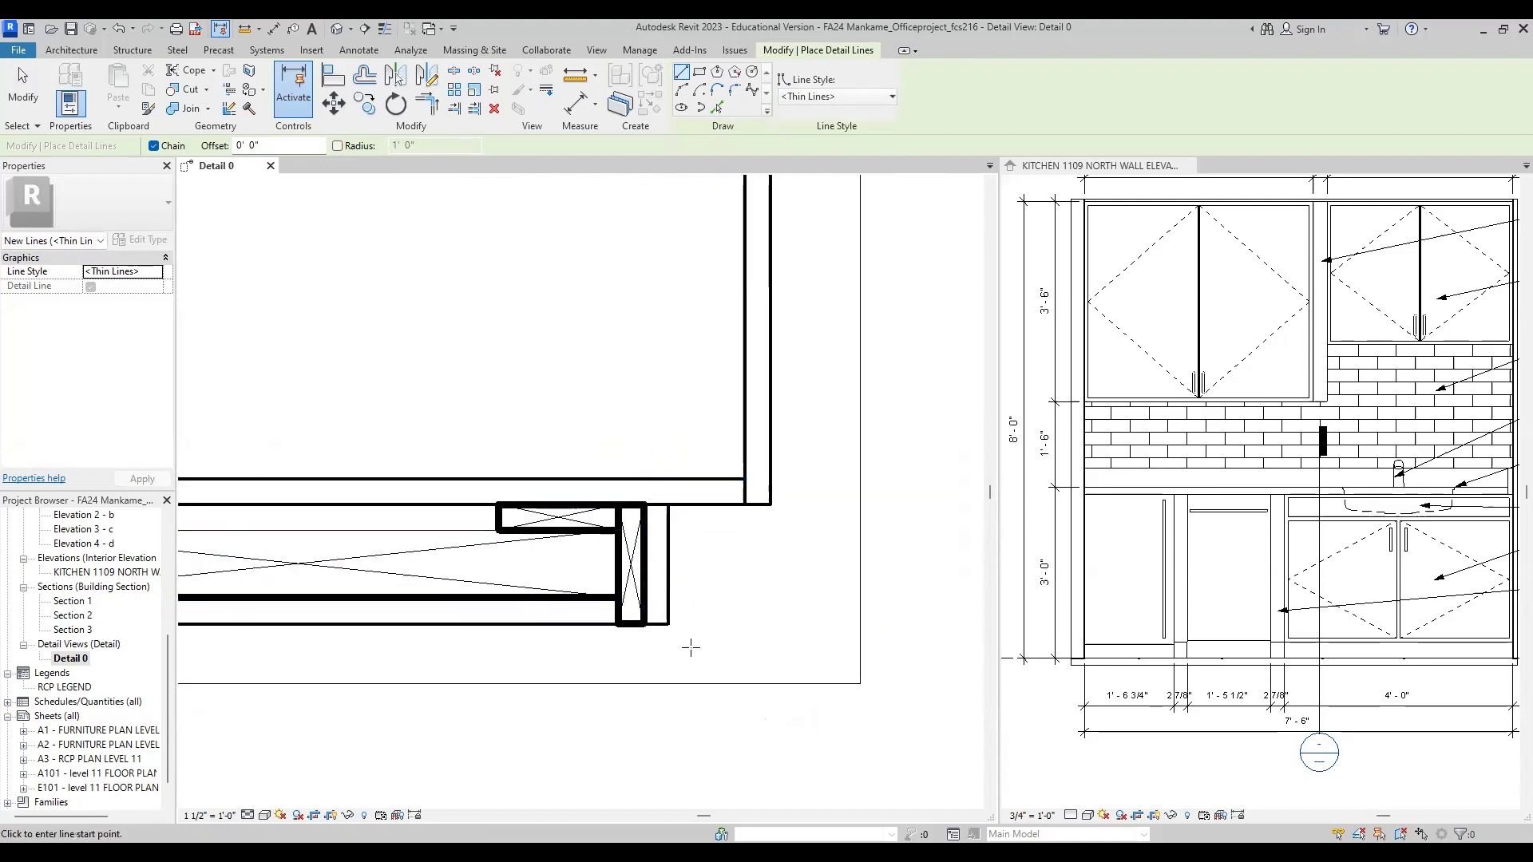
scroll(705, 615, down, 3)
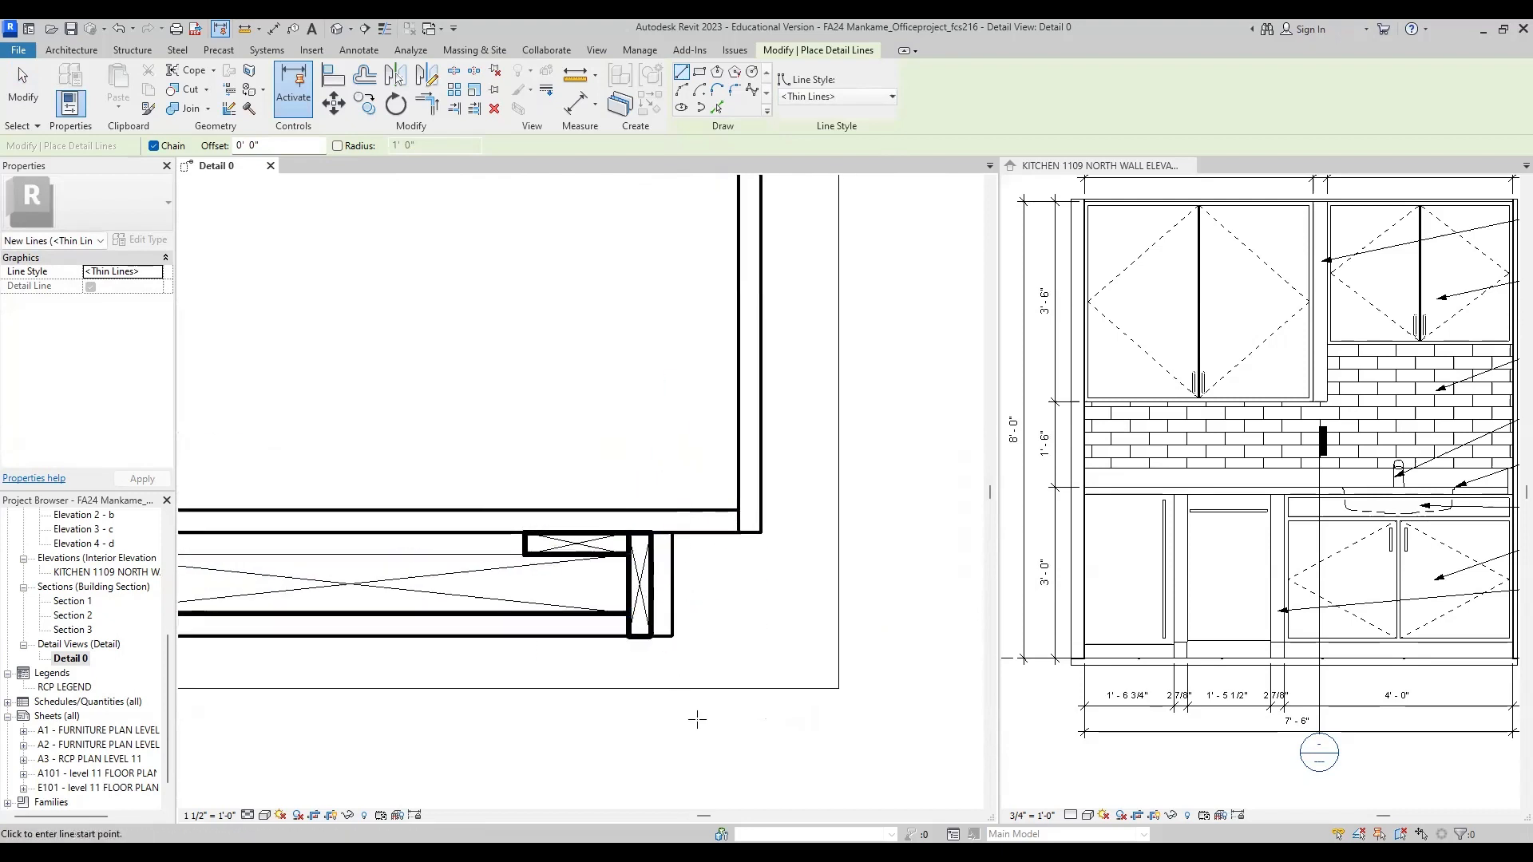
scroll(633, 520, down, 1)
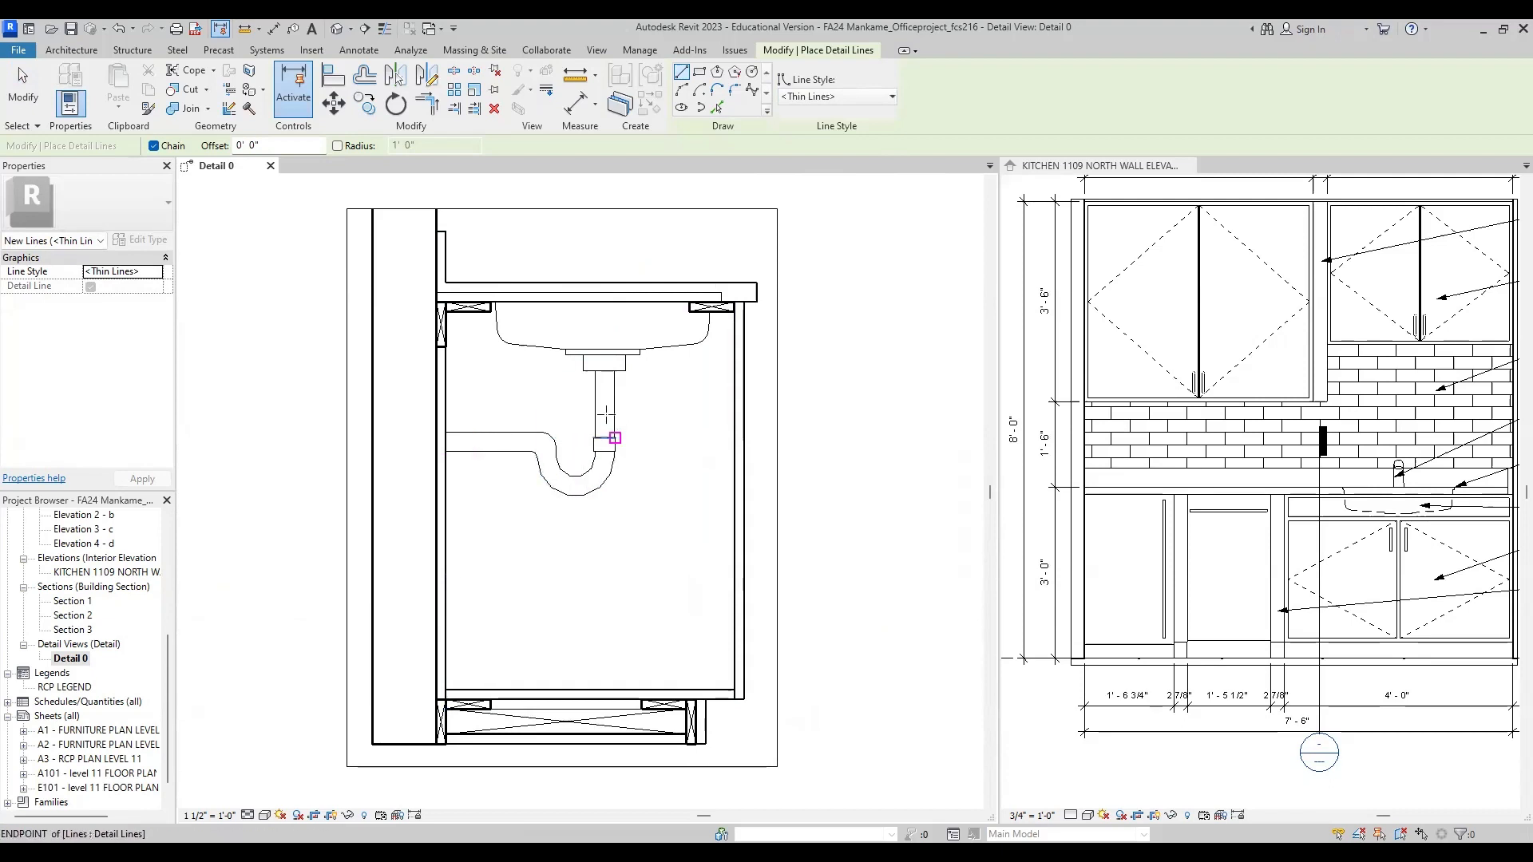
click(1411, 552)
scroll(1341, 491, down, 2)
scroll(1379, 477, up, 3)
middle_drag(1346, 559, 1276, 530)
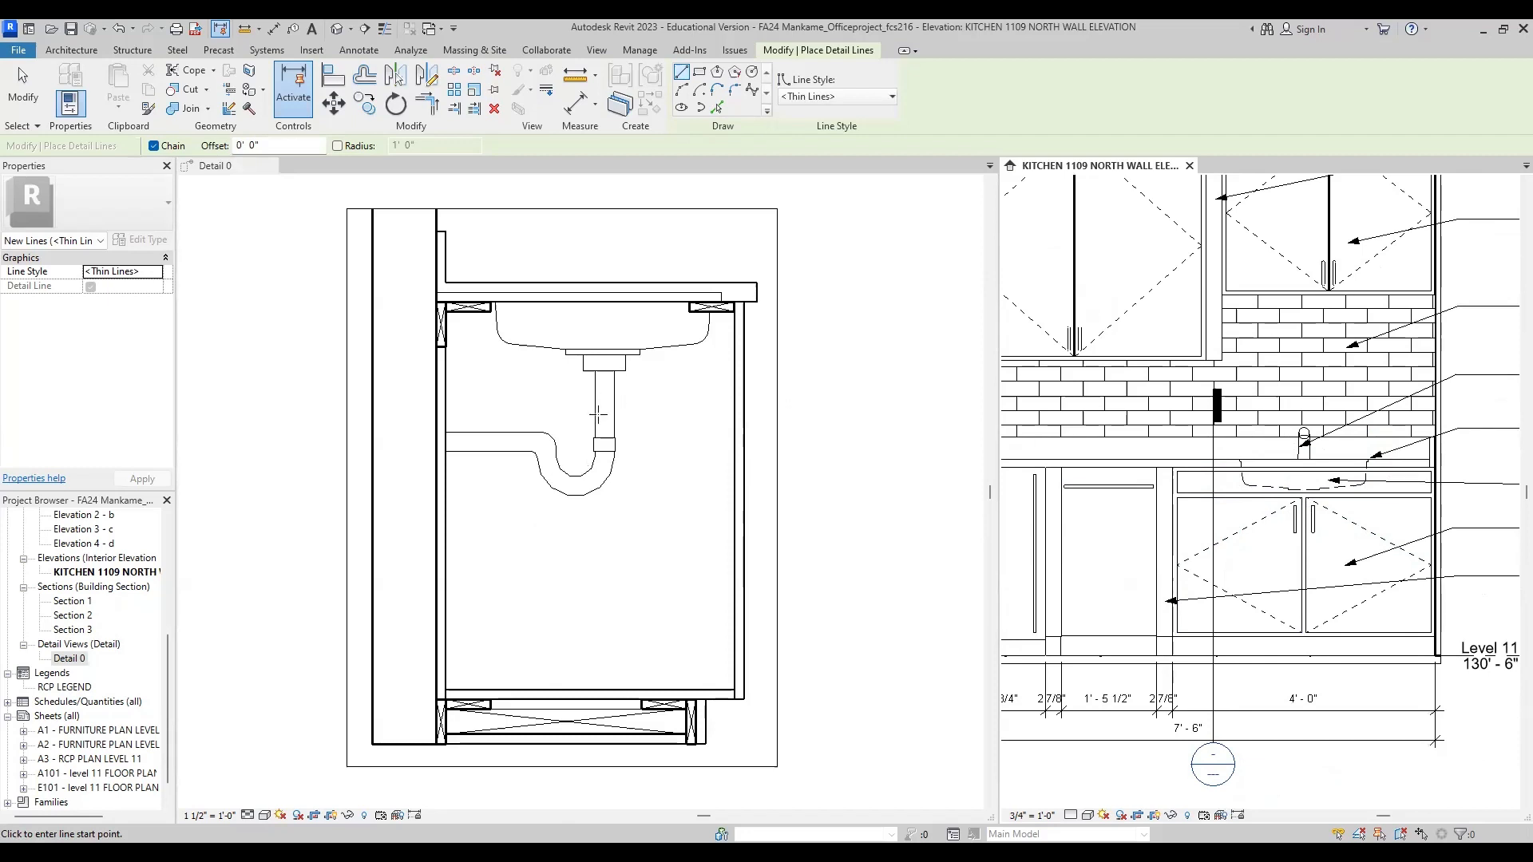
Step: Select the undermount sink in the detail view and inspect its outline and drain connection
click(598, 415)
scroll(593, 367, up, 3)
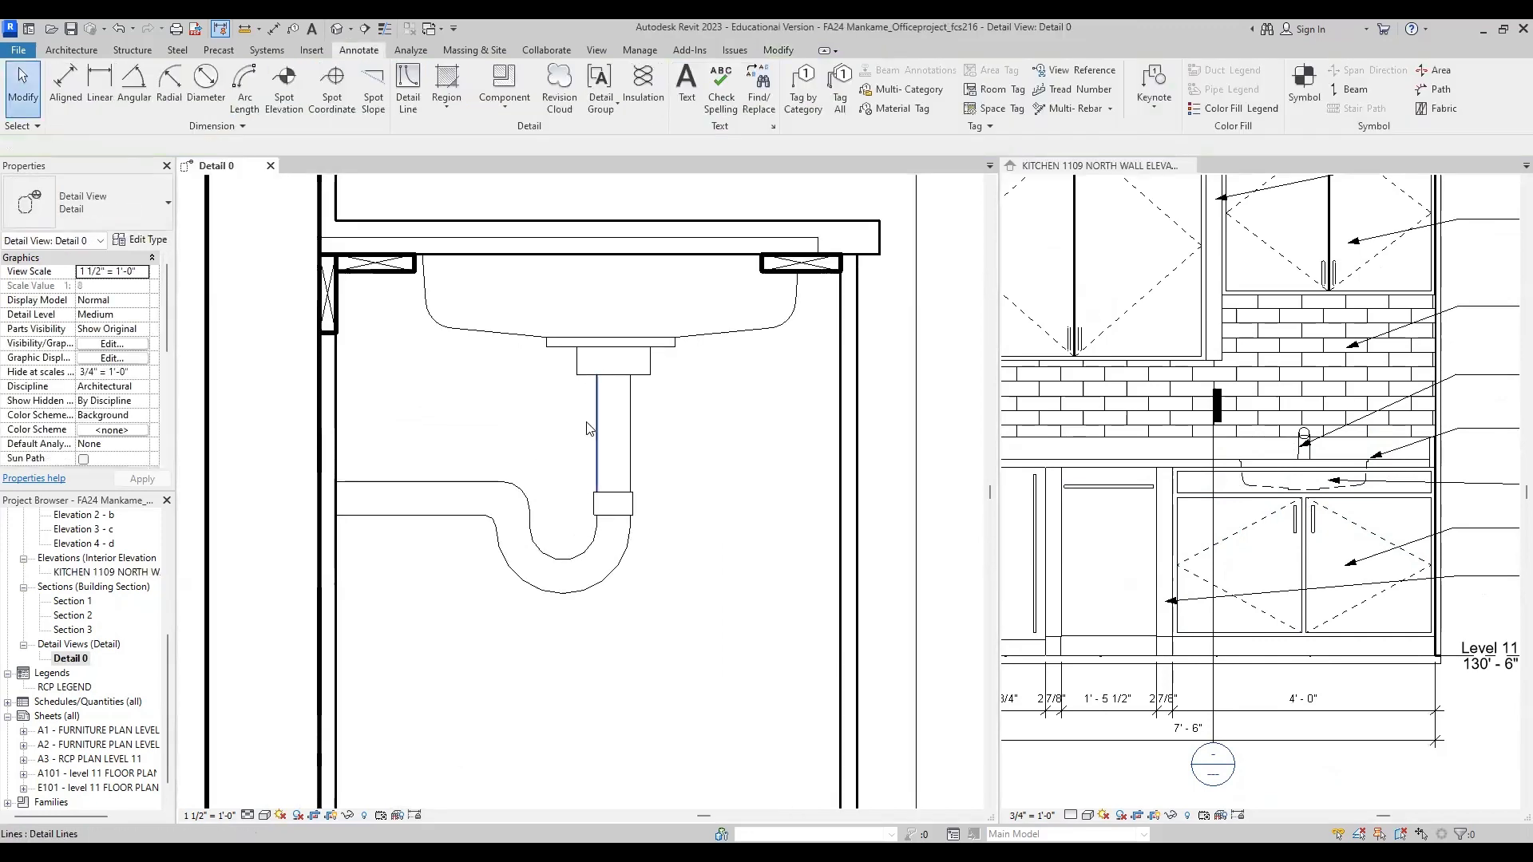
click(514, 340)
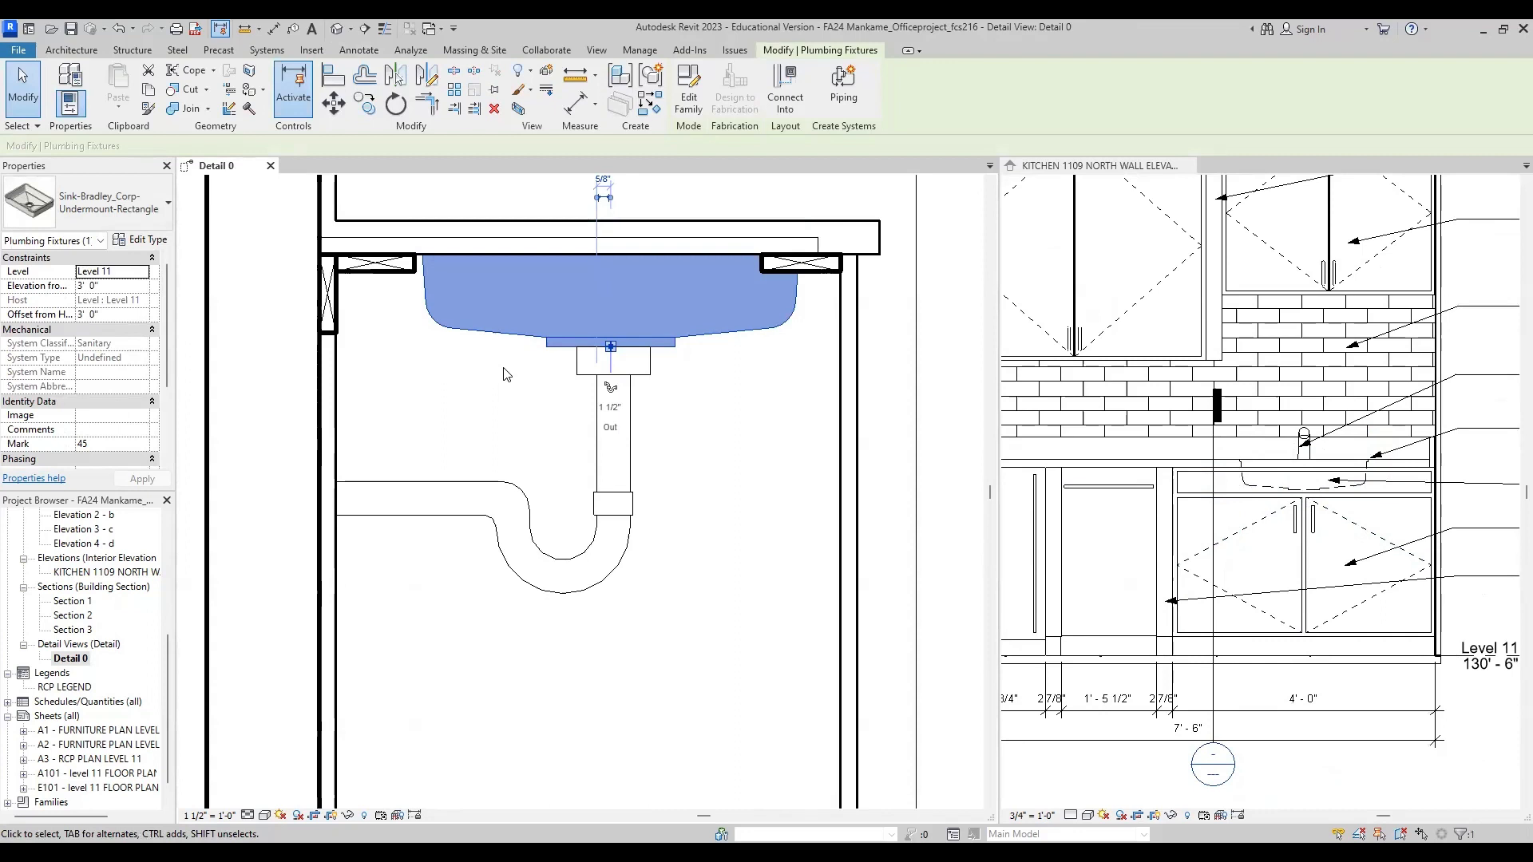
scroll(590, 375, up, 2)
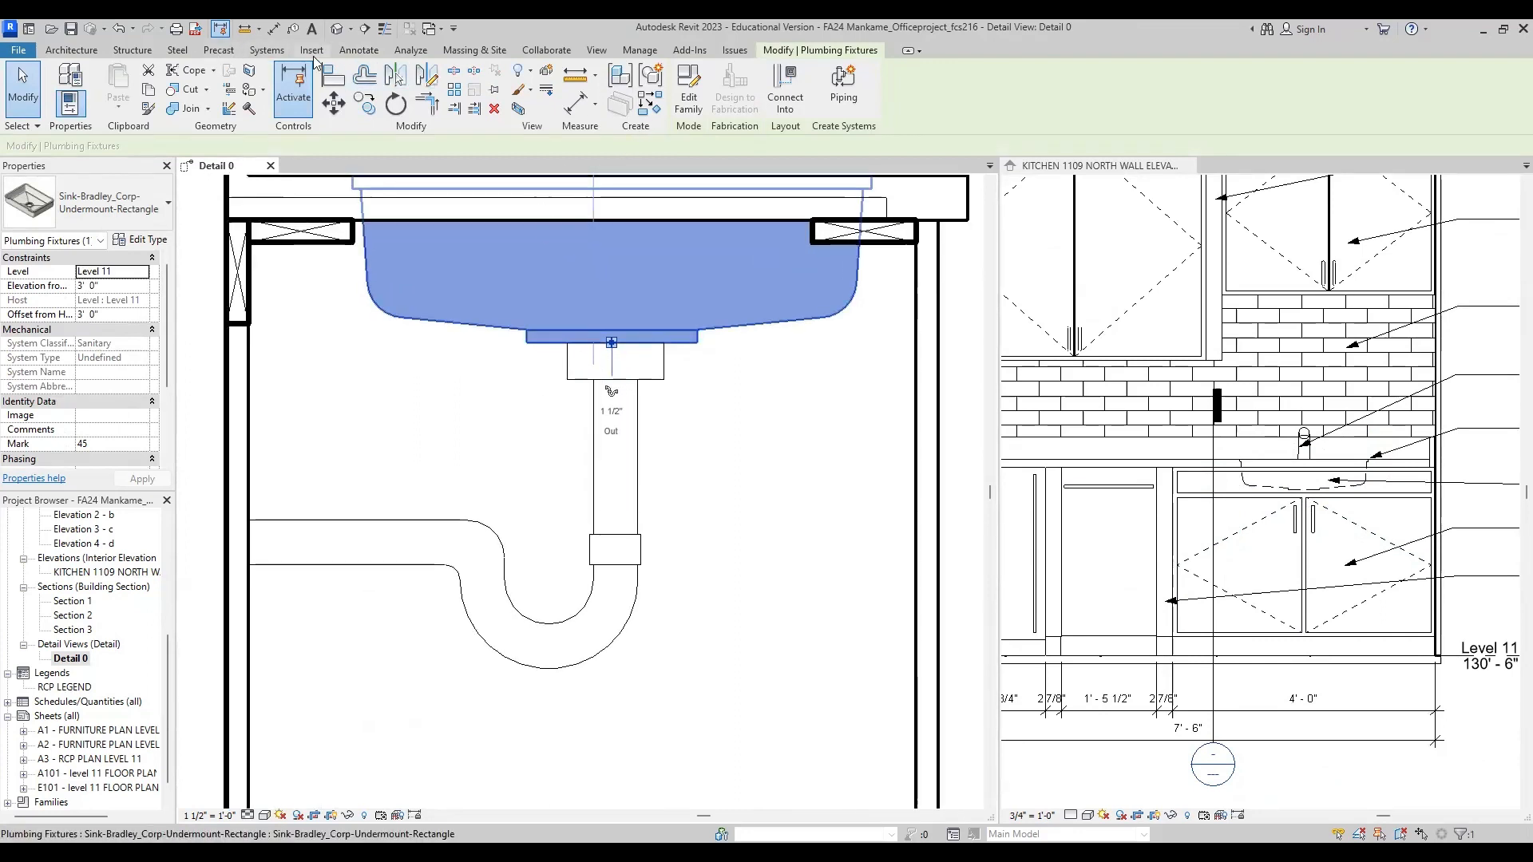
Step: Draw Thin Lines rectangles over the sink's drain fitting, about 3 1/4" by 1 1/4", and the tailpipe below, about 1 1/2" by 5 1/4"
click(363, 50)
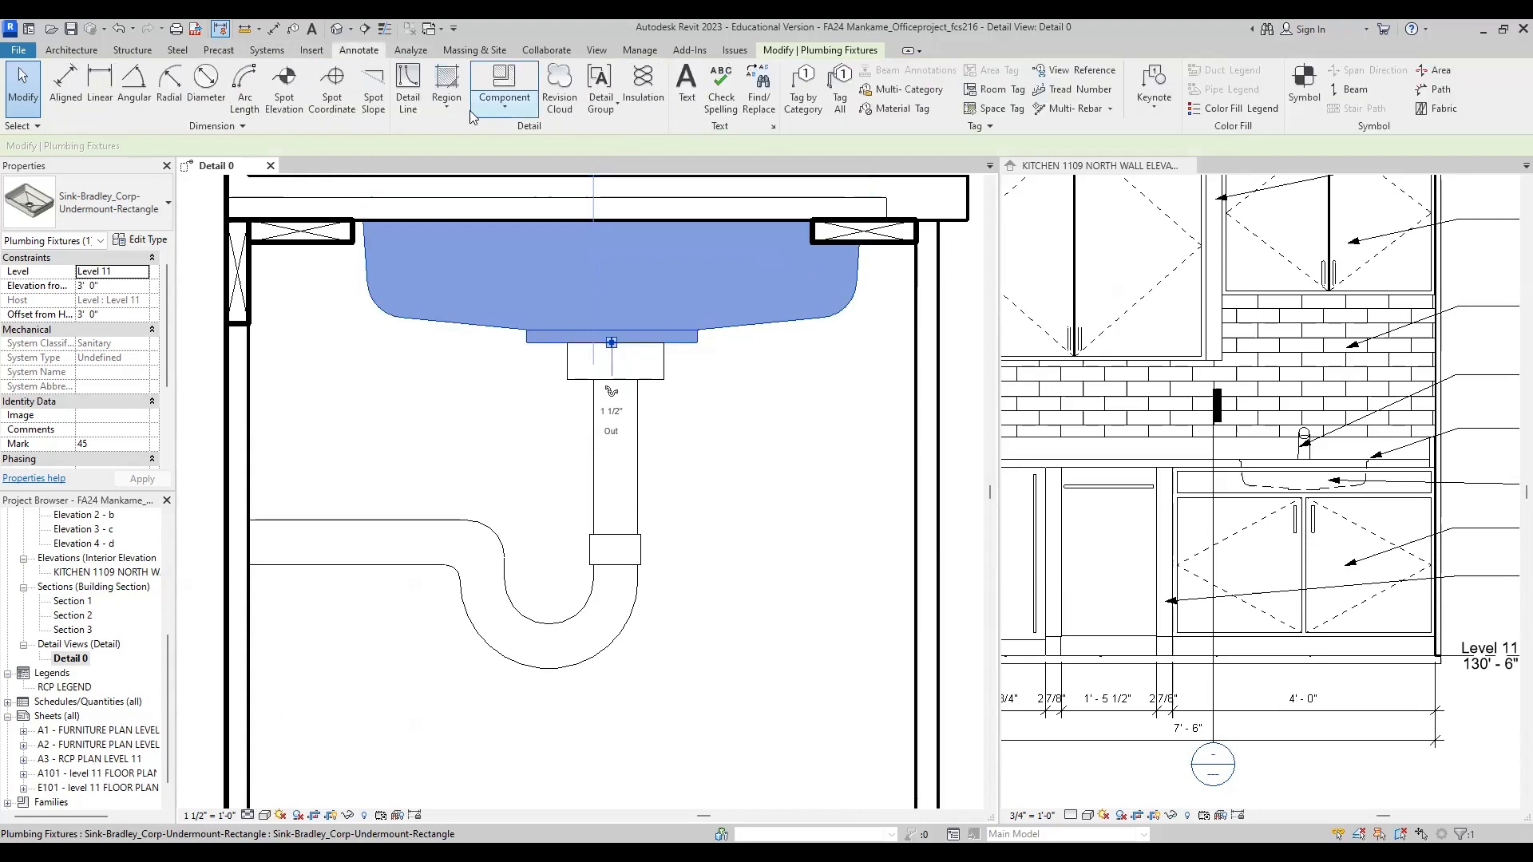
click(407, 96)
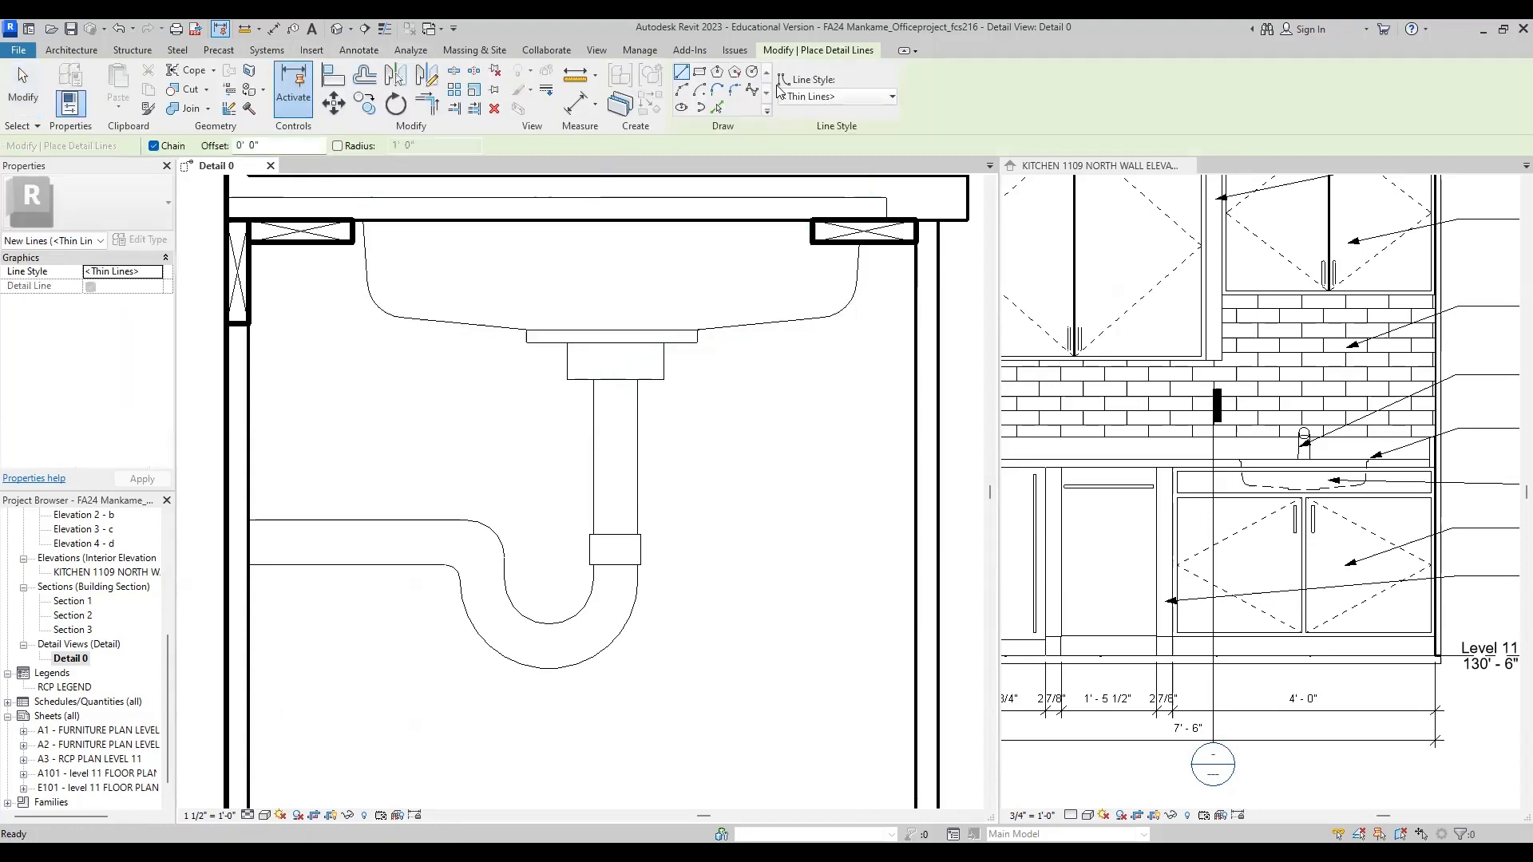
click(699, 73)
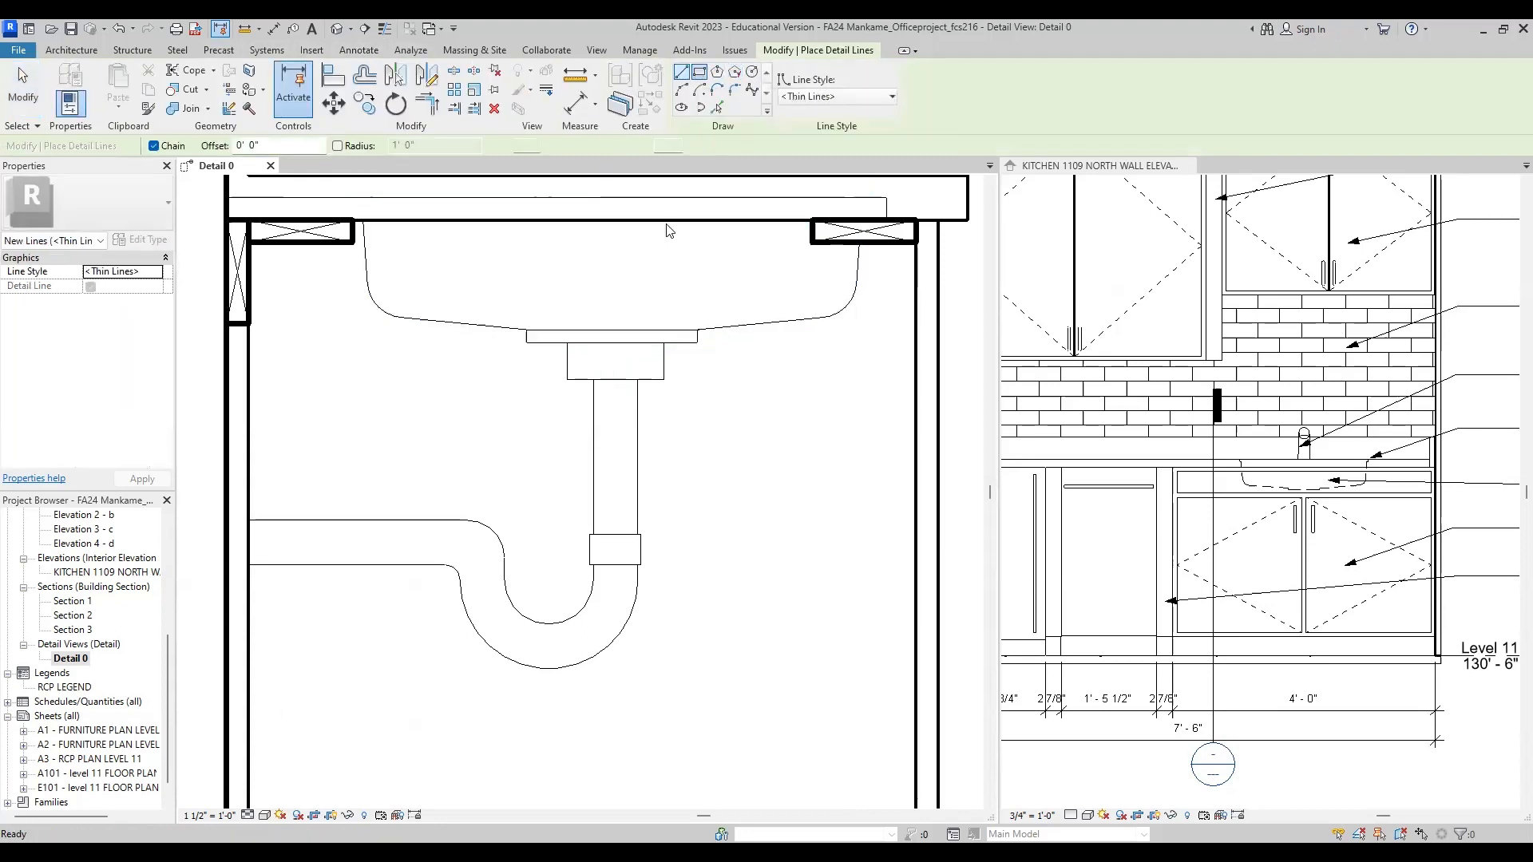
click(566, 343)
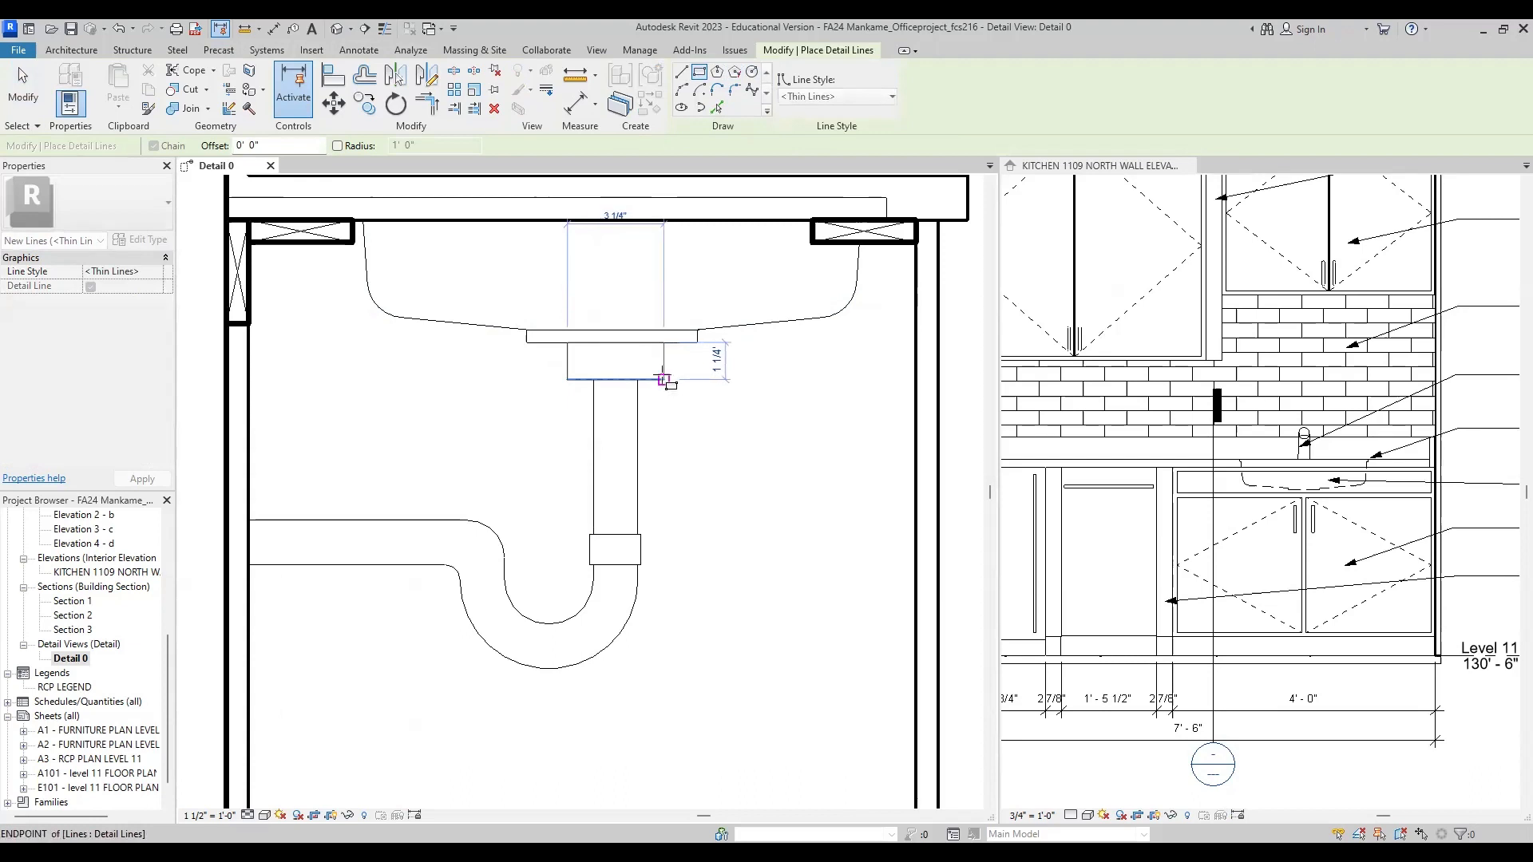
click(663, 379)
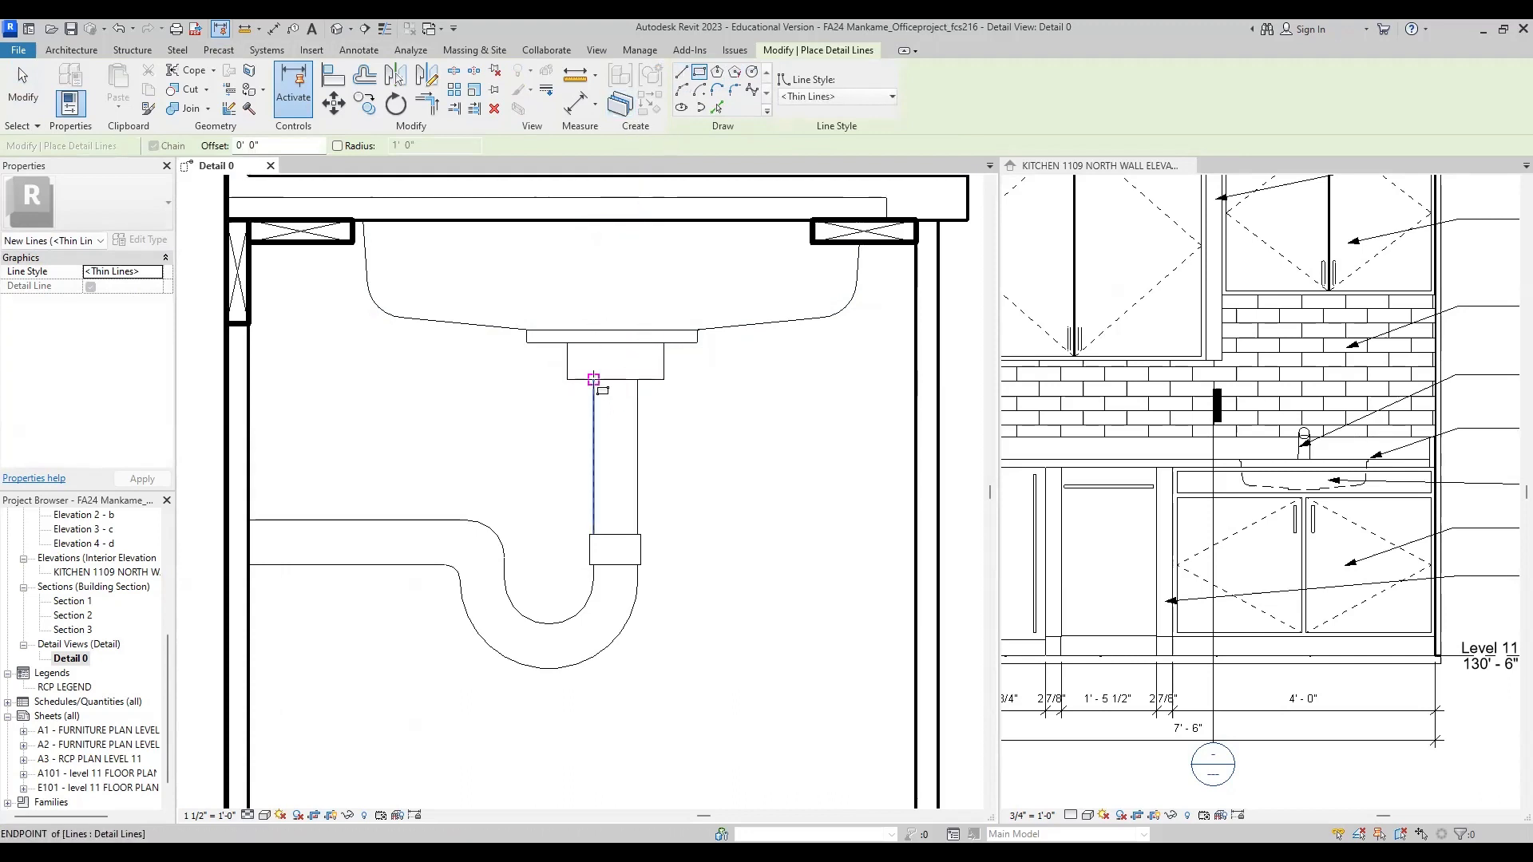
click(593, 379)
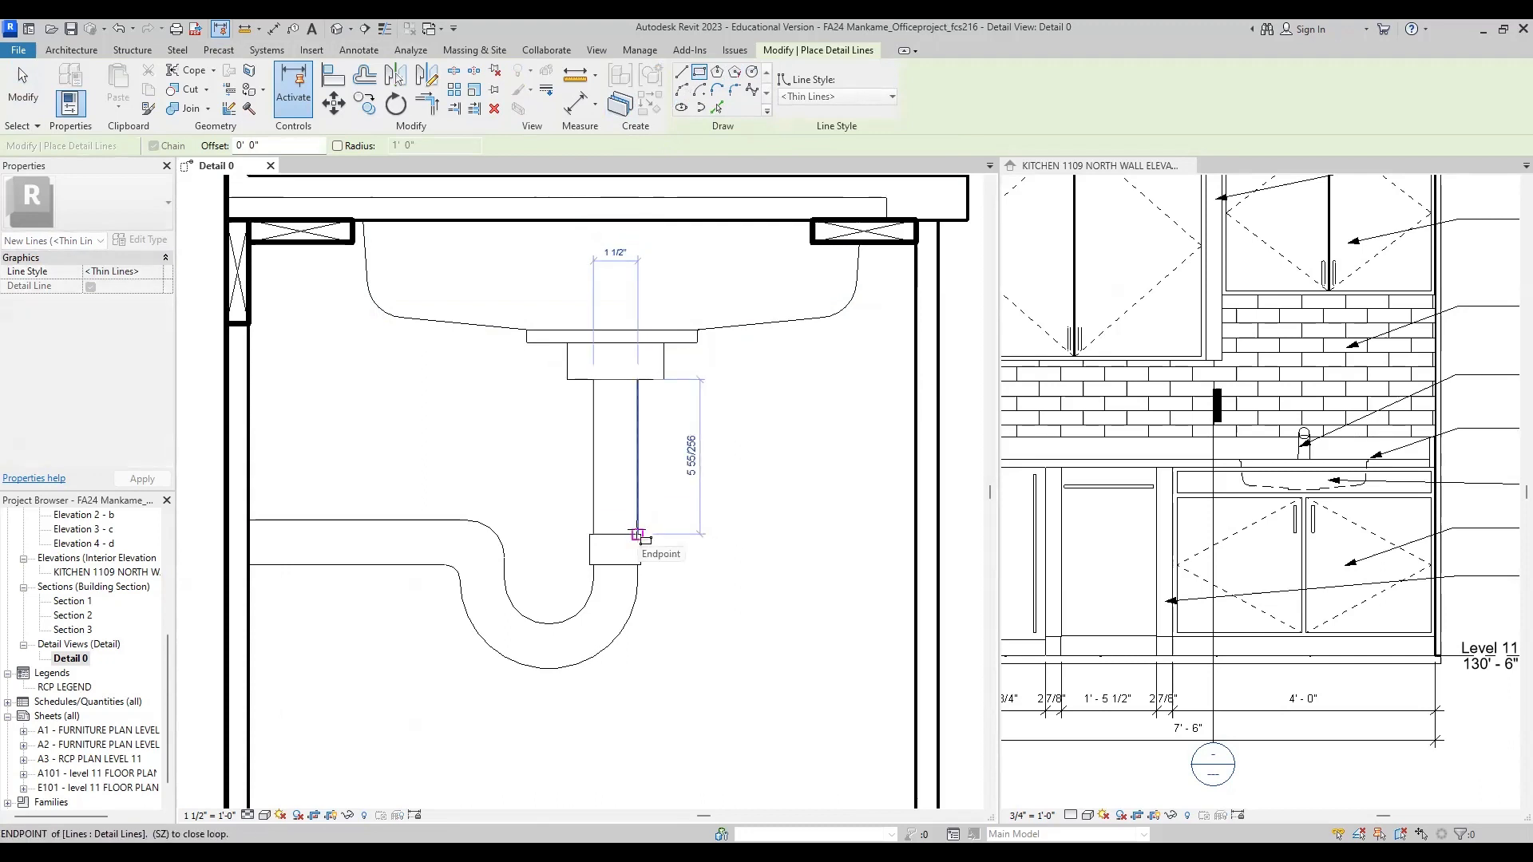
click(638, 534)
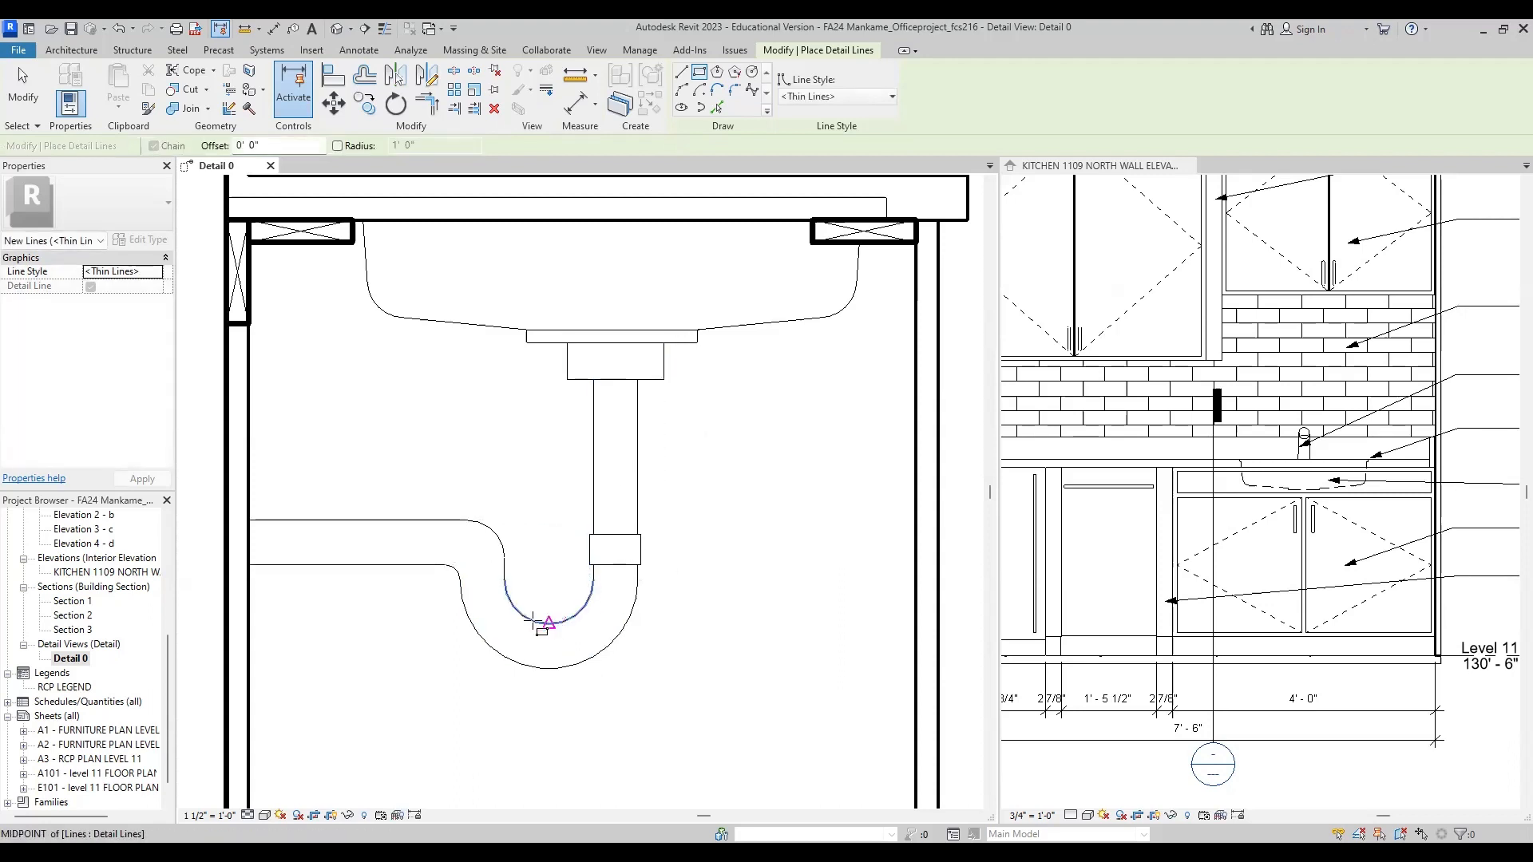
Step: Try to trace the P-trap's inner U-bend with a start-end-radius arc of about 1 9/16" radius
click(682, 90)
click(593, 565)
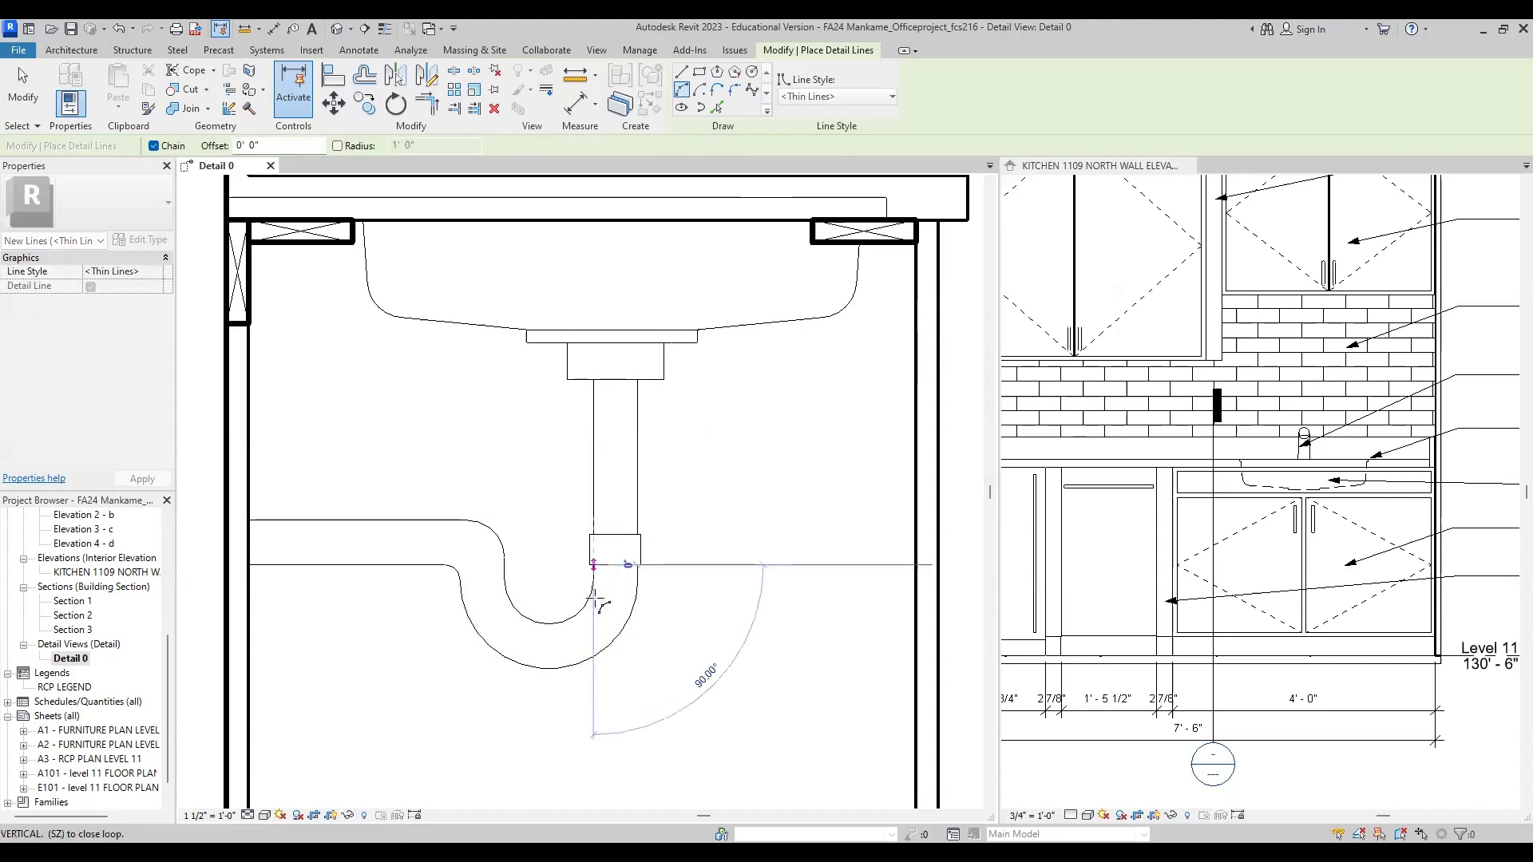
click(505, 565)
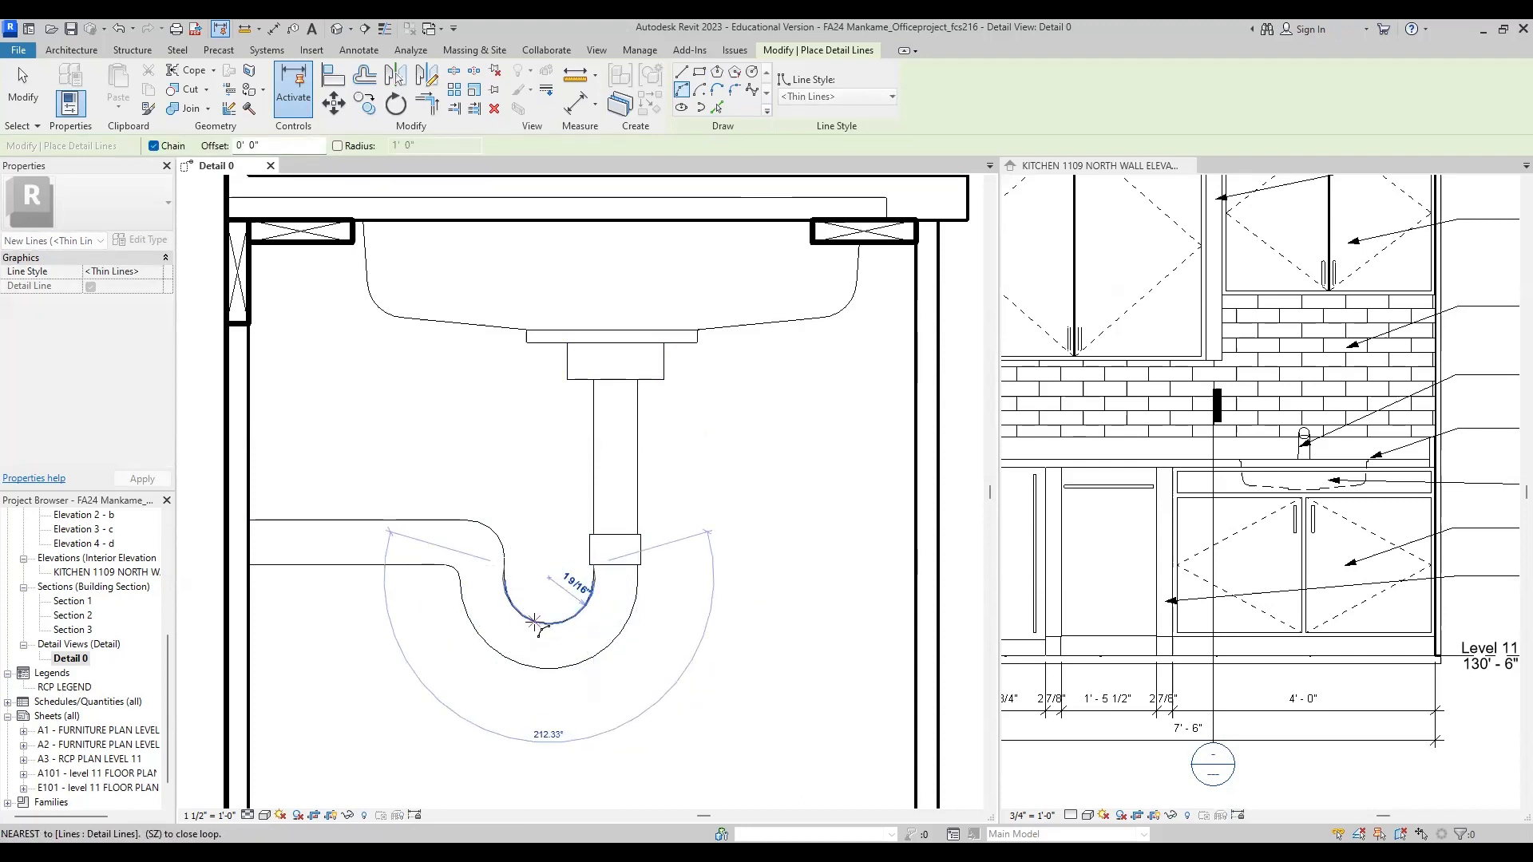
click(682, 90)
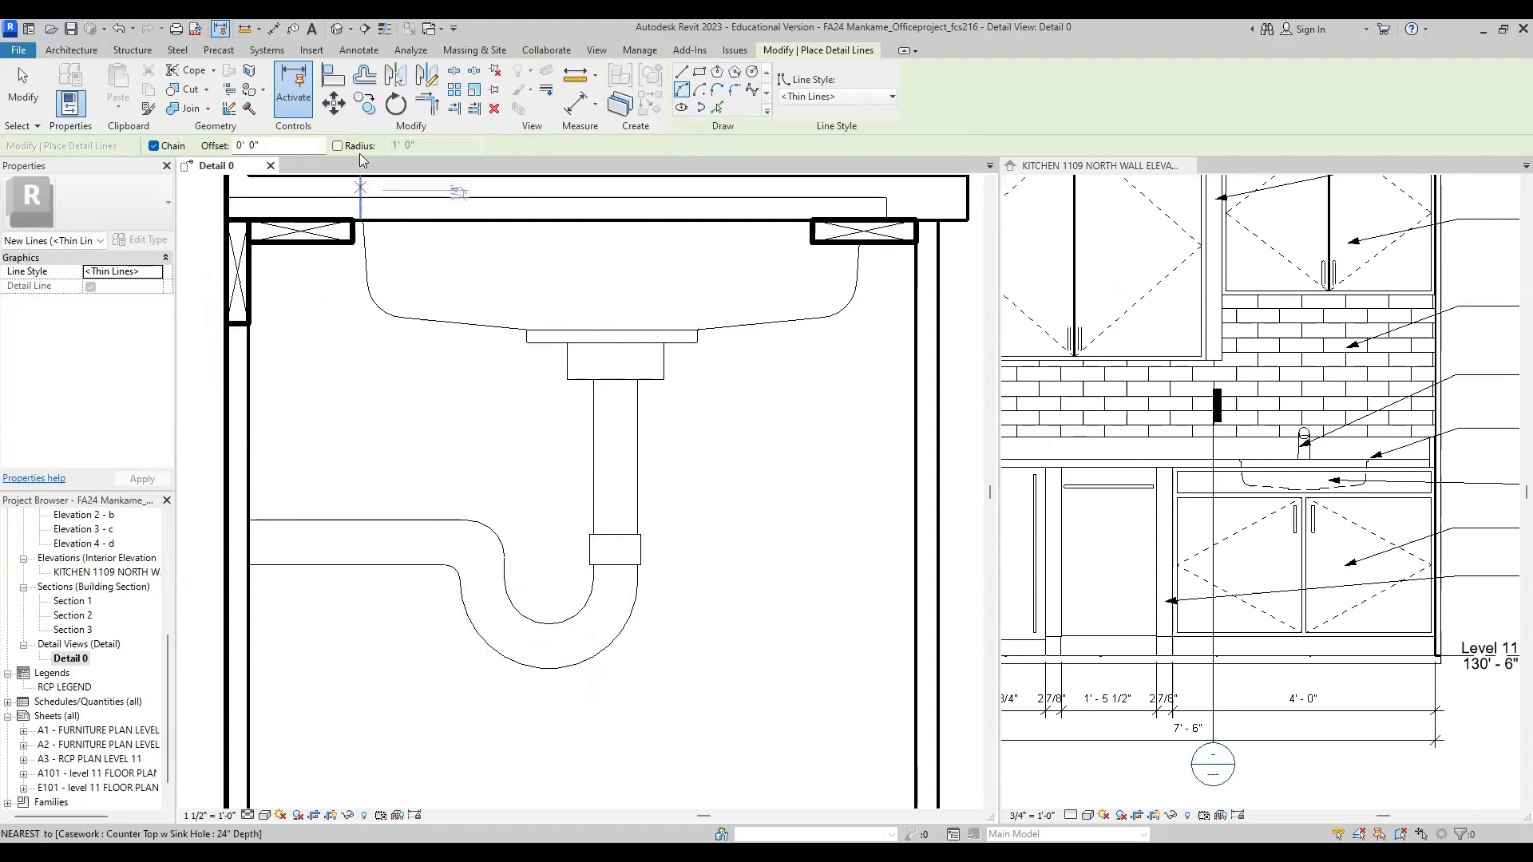
Step: Try to offset a copy of the P-trap's outer U-bend by 1 1/2"
key(Escape)
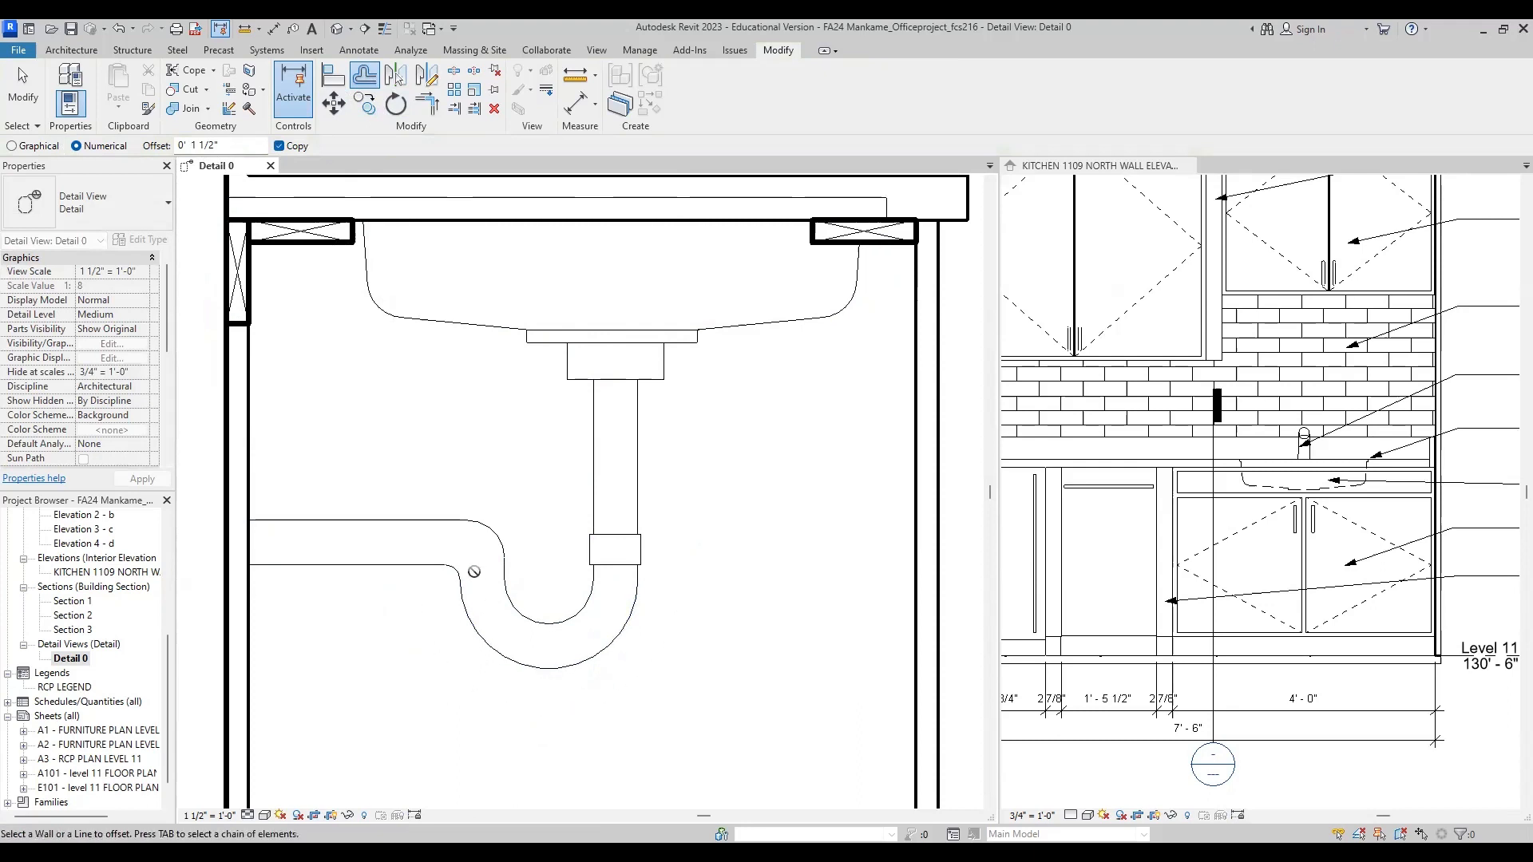
click(466, 660)
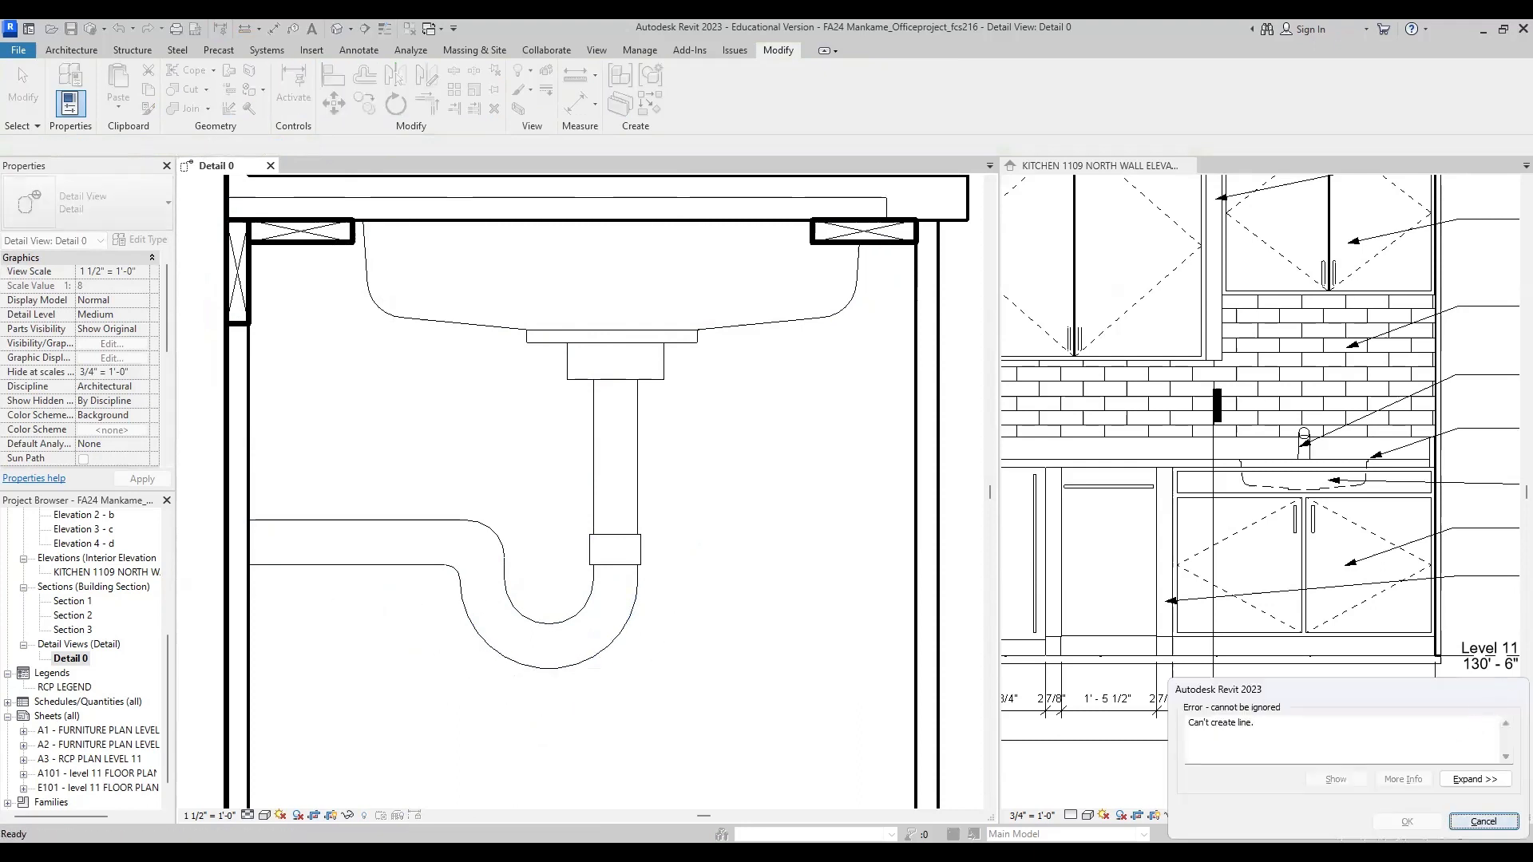
key(Escape)
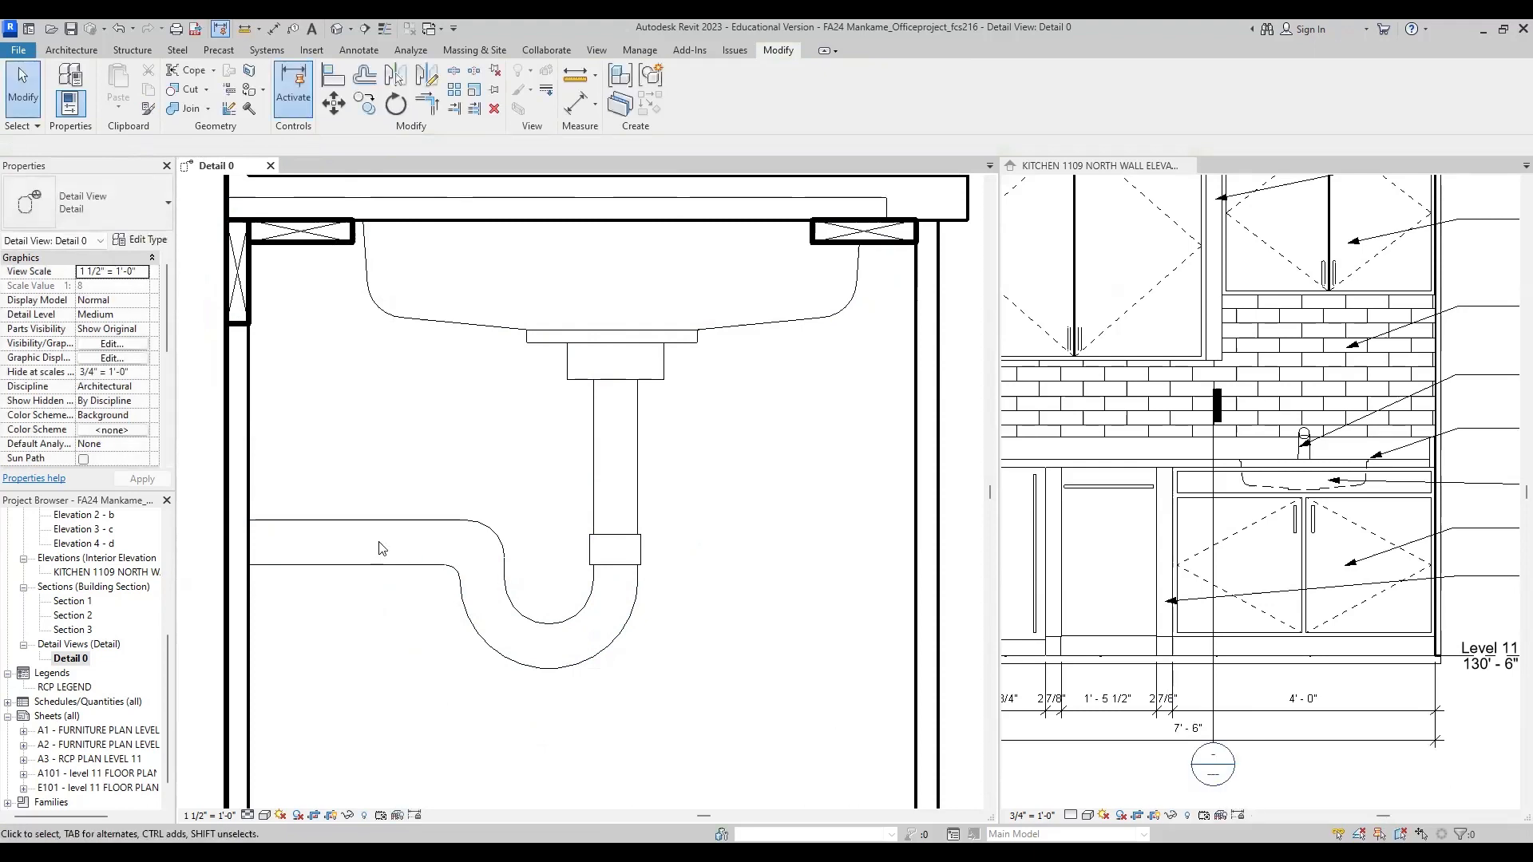
Step: Delete the two corner arcs joining the horizontal drain pipe lines to the P-trap
click(331, 568)
click(412, 579)
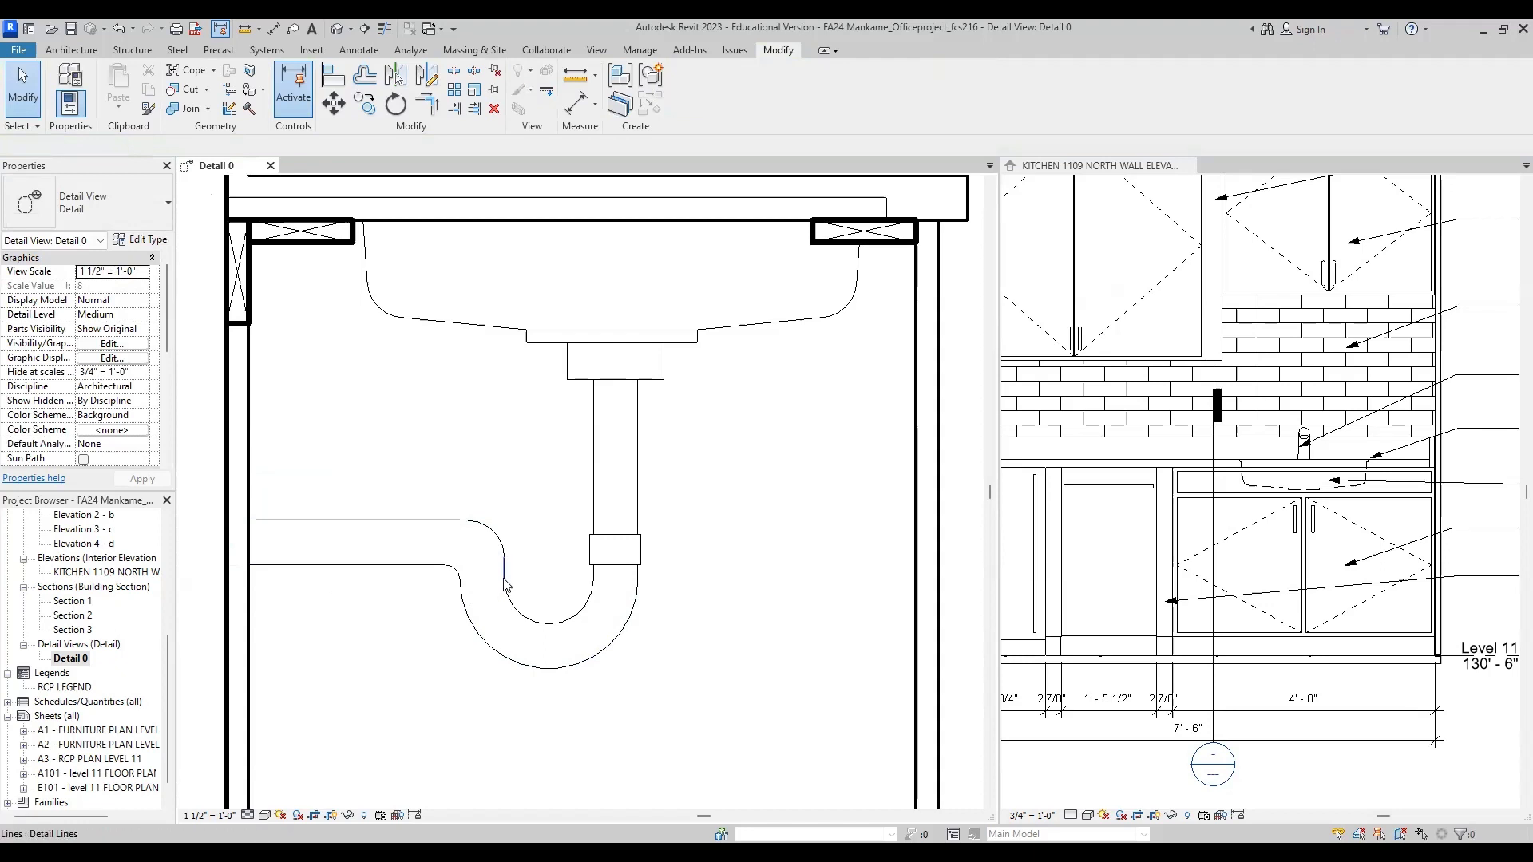
click(491, 533)
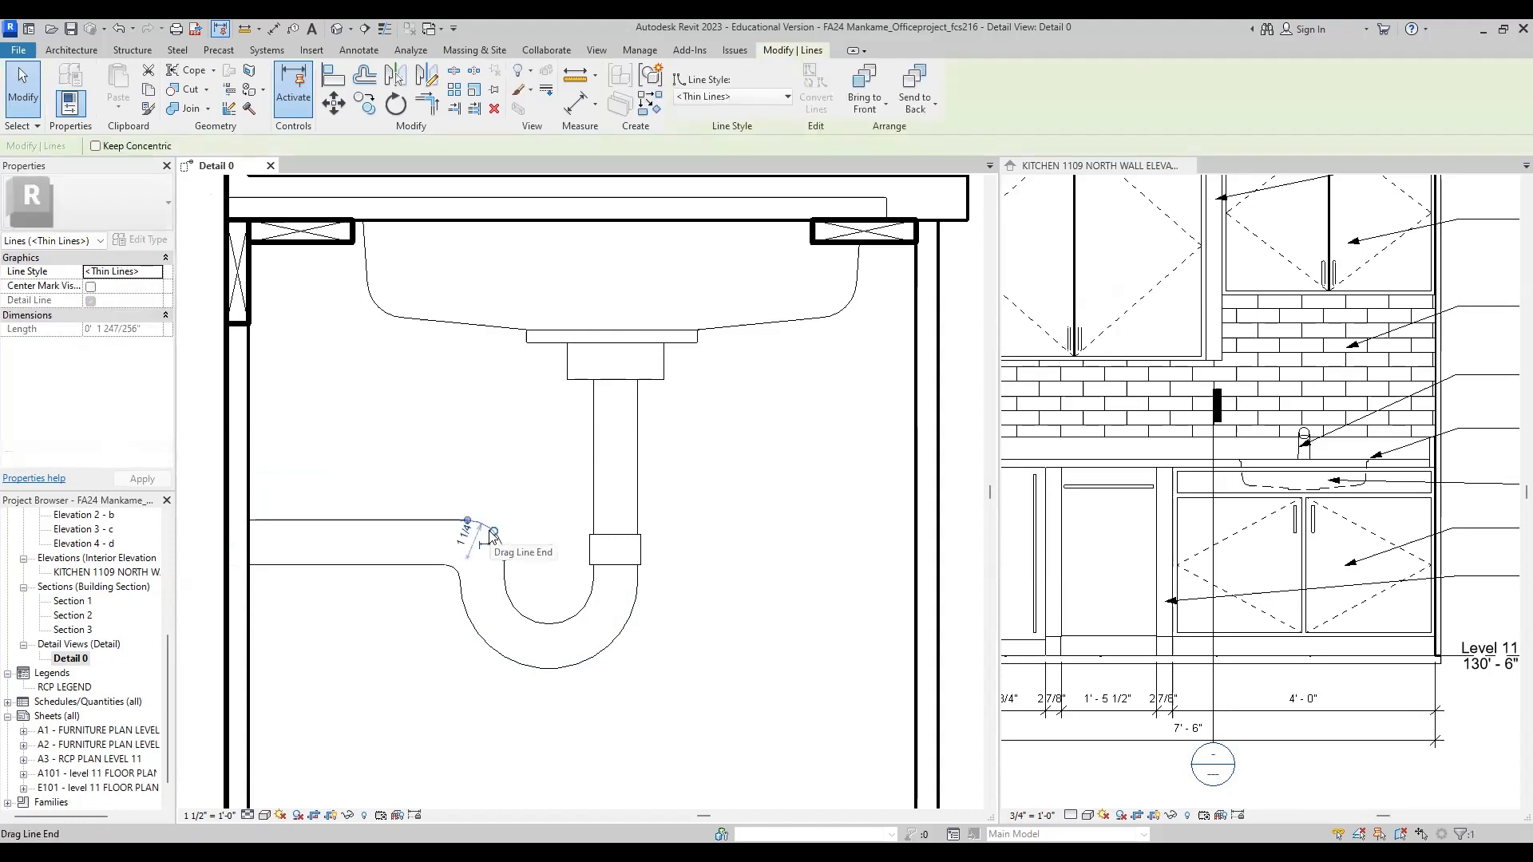
key(Delete)
click(454, 575)
key(Delete)
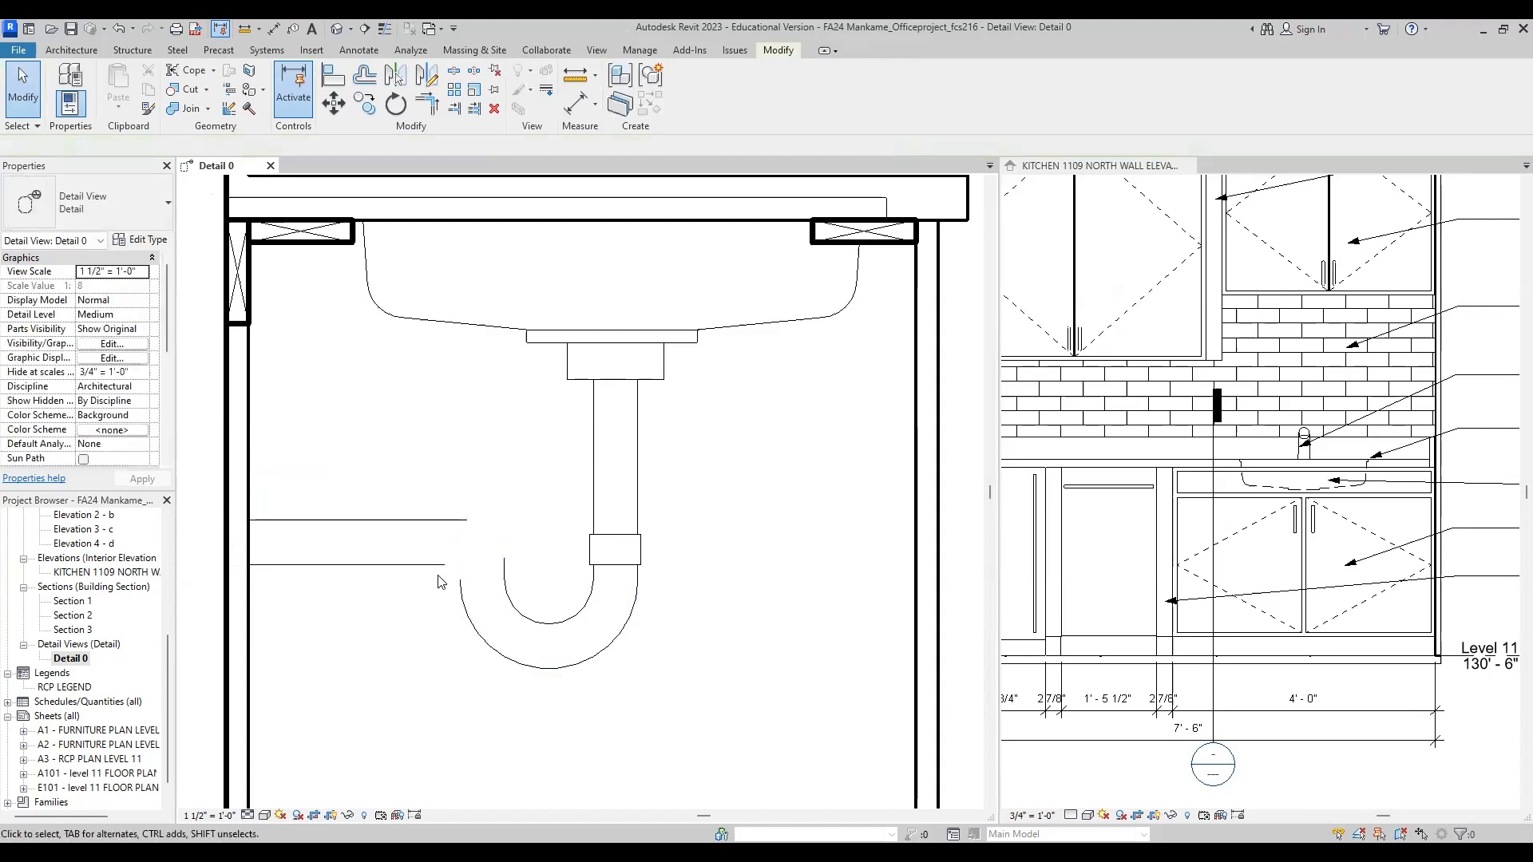
Step: Trim and extend the two horizontal drain pipe lines to square corners with the P-trap's outer and inner sides
click(427, 104)
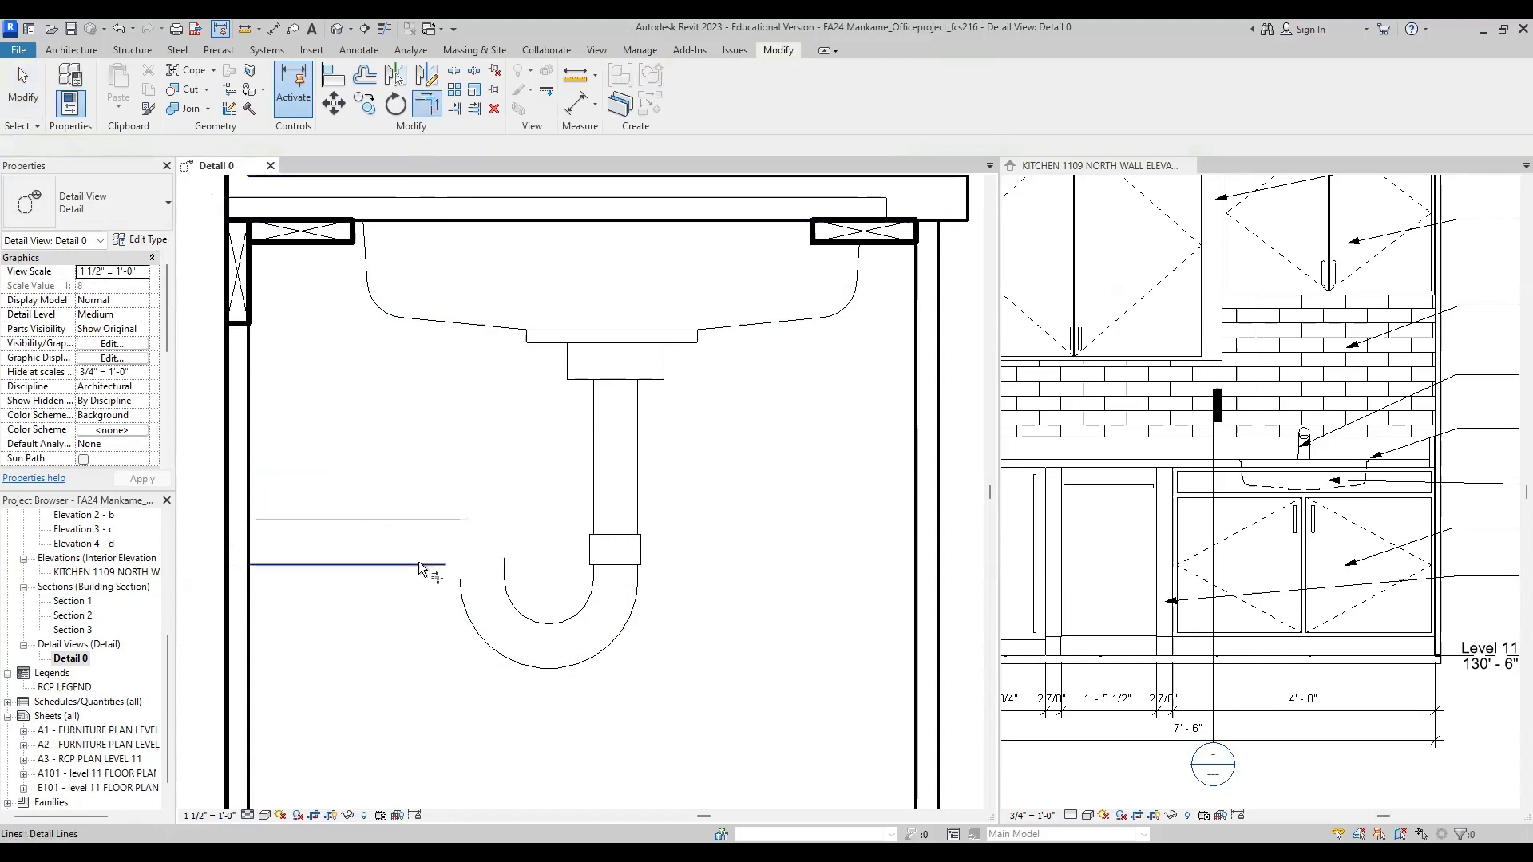
click(423, 564)
click(468, 613)
click(431, 519)
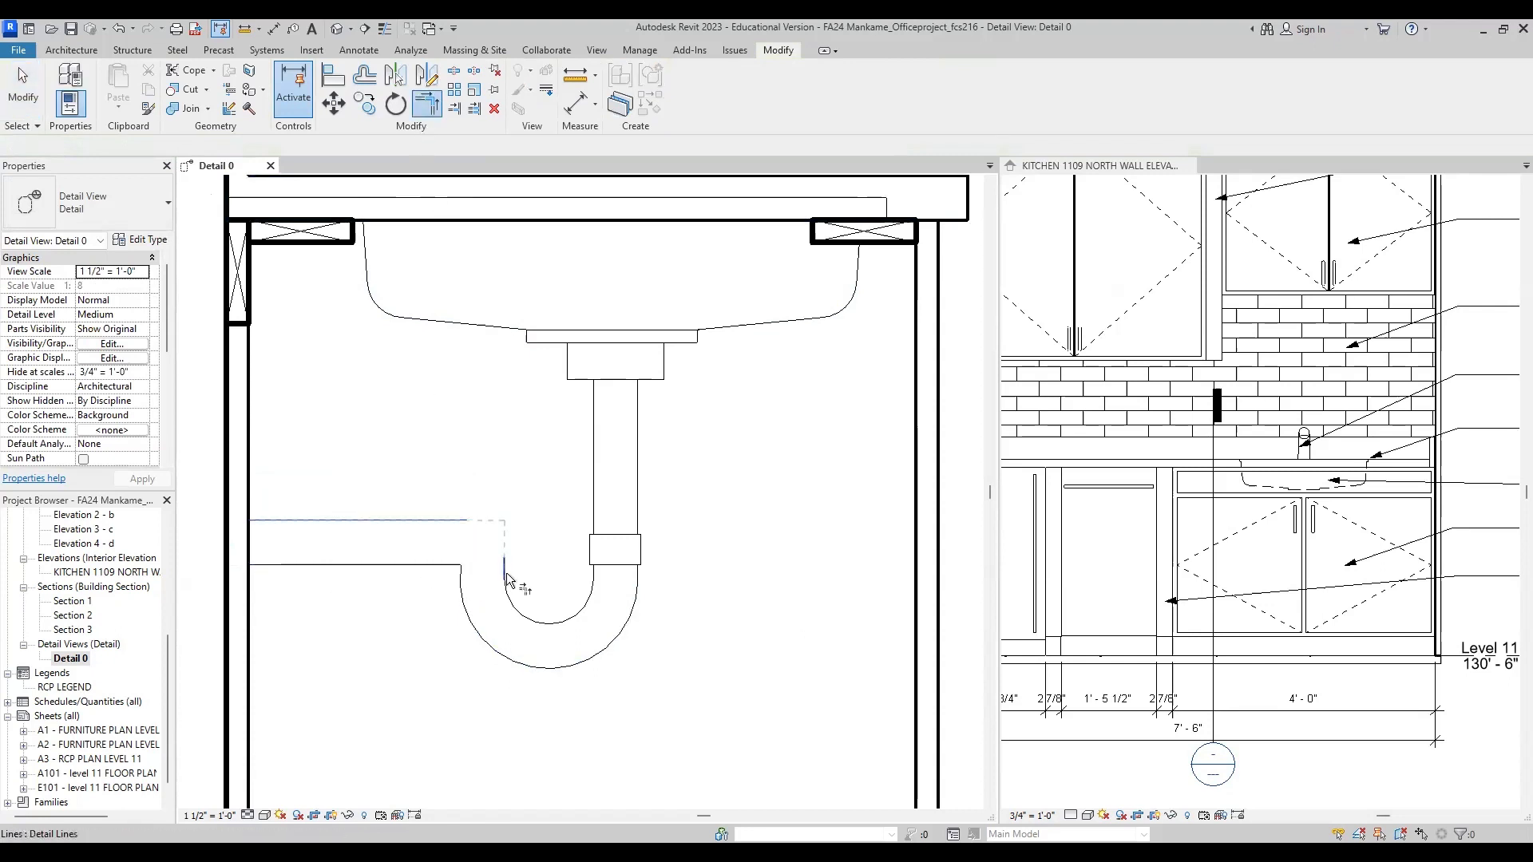
click(506, 578)
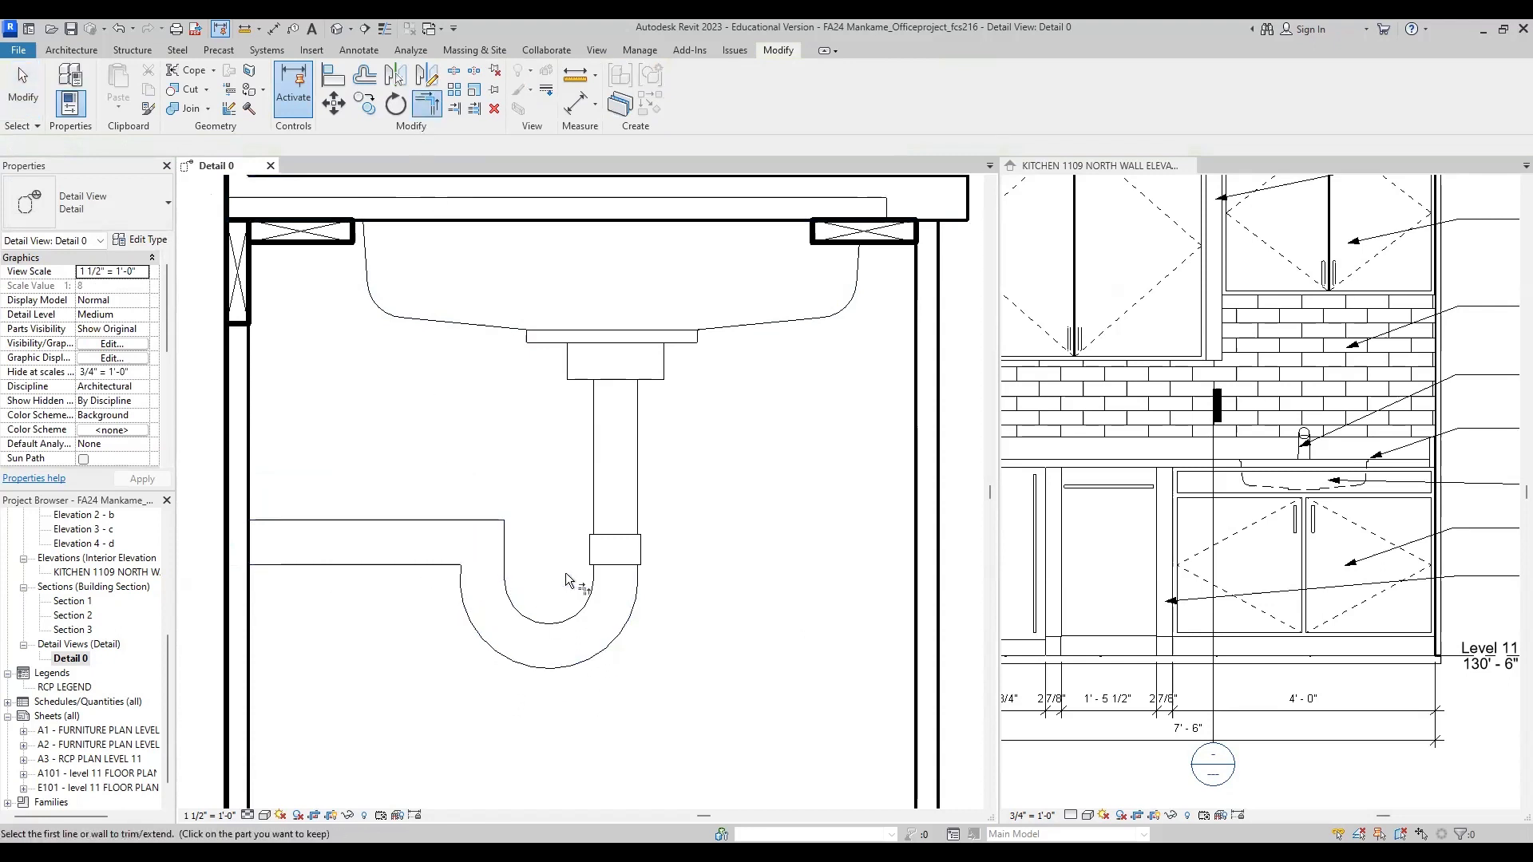
Step: Round the corner between the lower drain pipe line and the P-trap's outer side with a fillet arc of about 1" radius
click(357, 50)
click(407, 83)
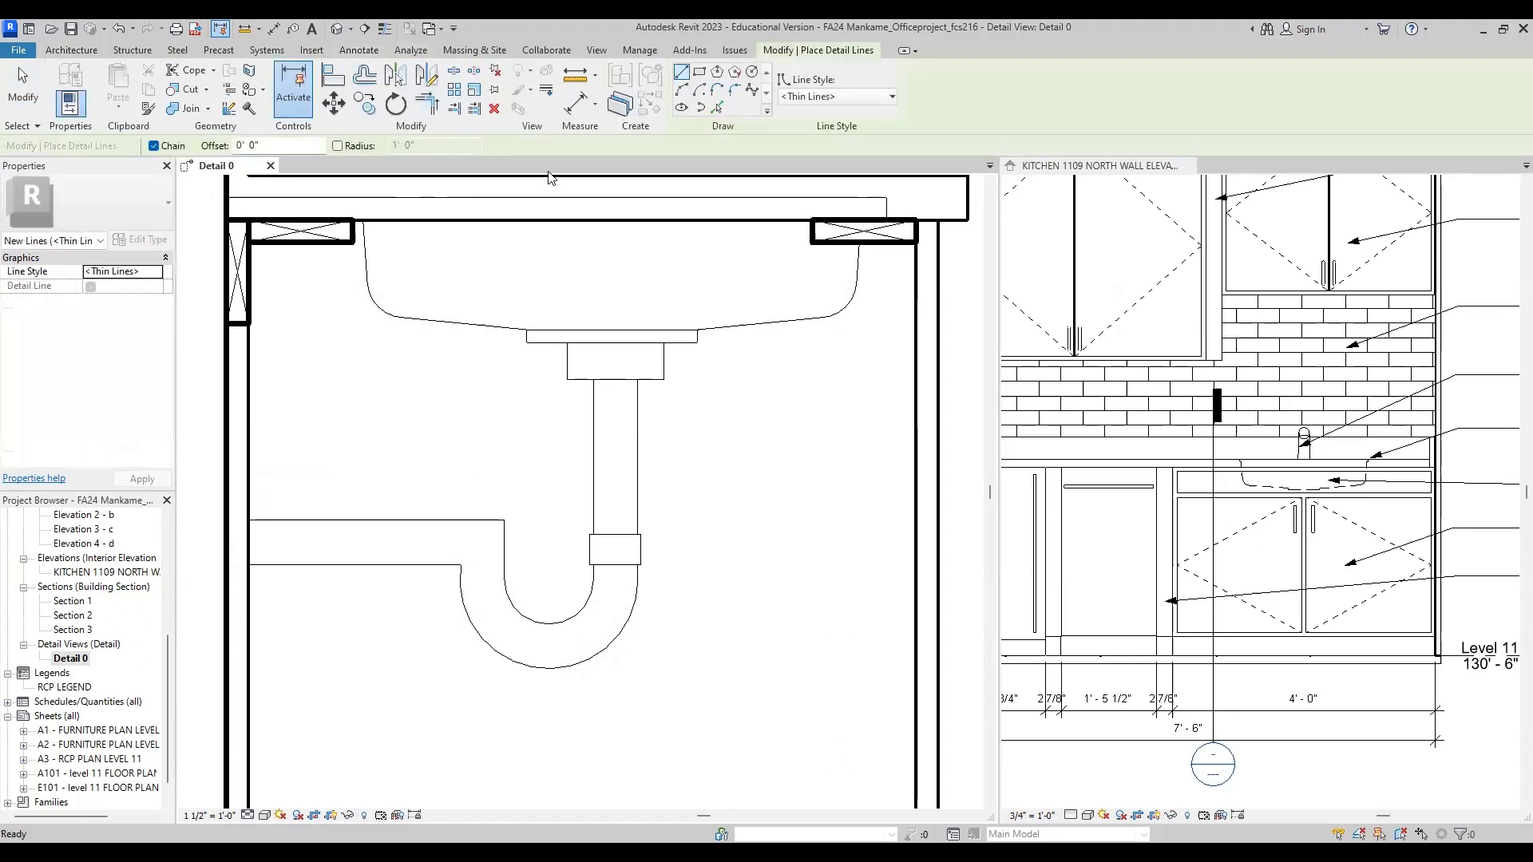
click(736, 90)
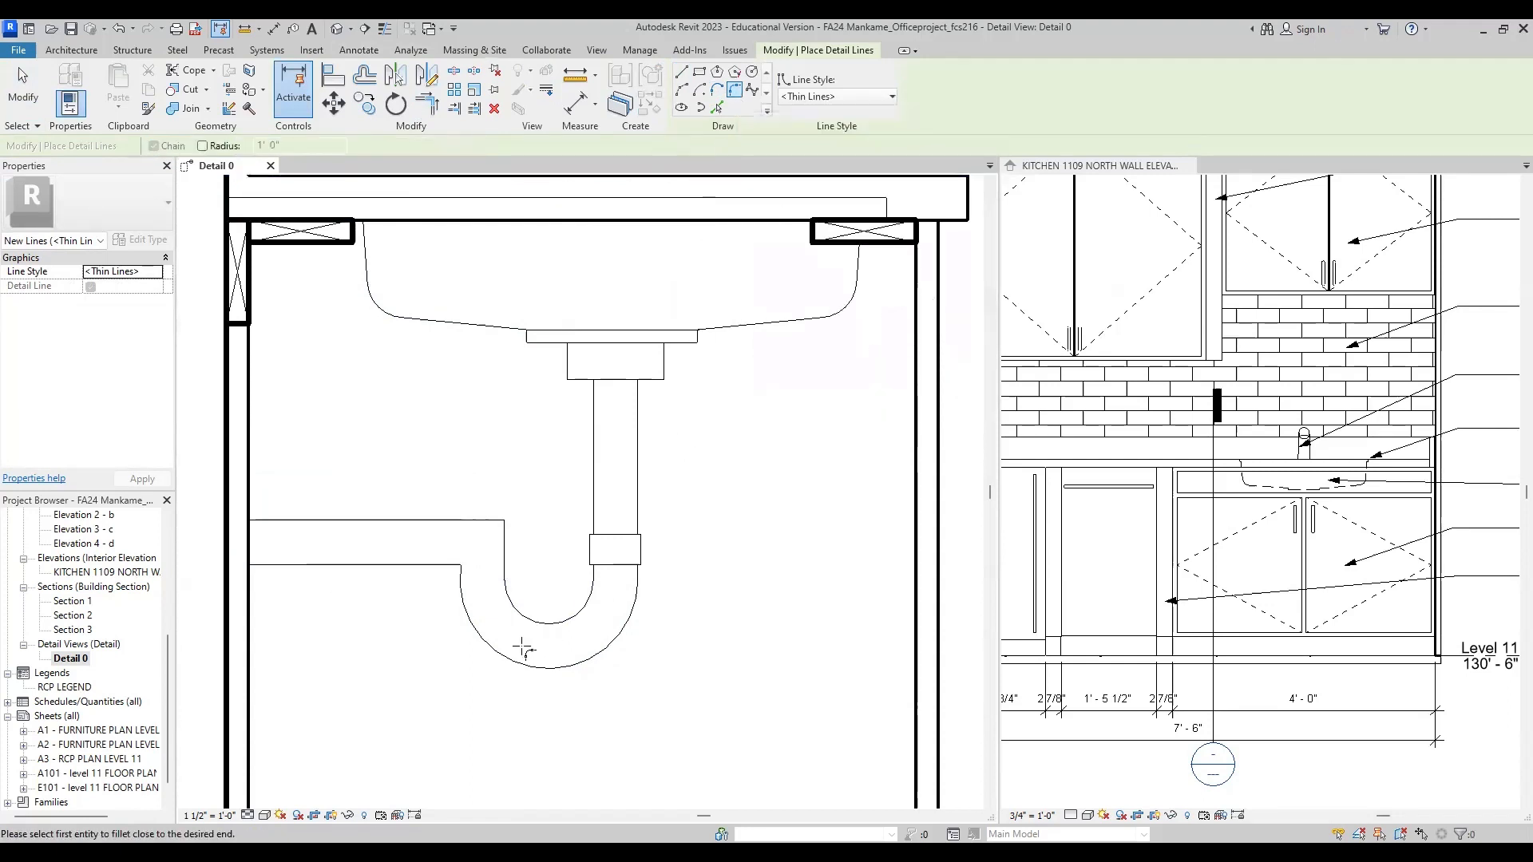
click(439, 564)
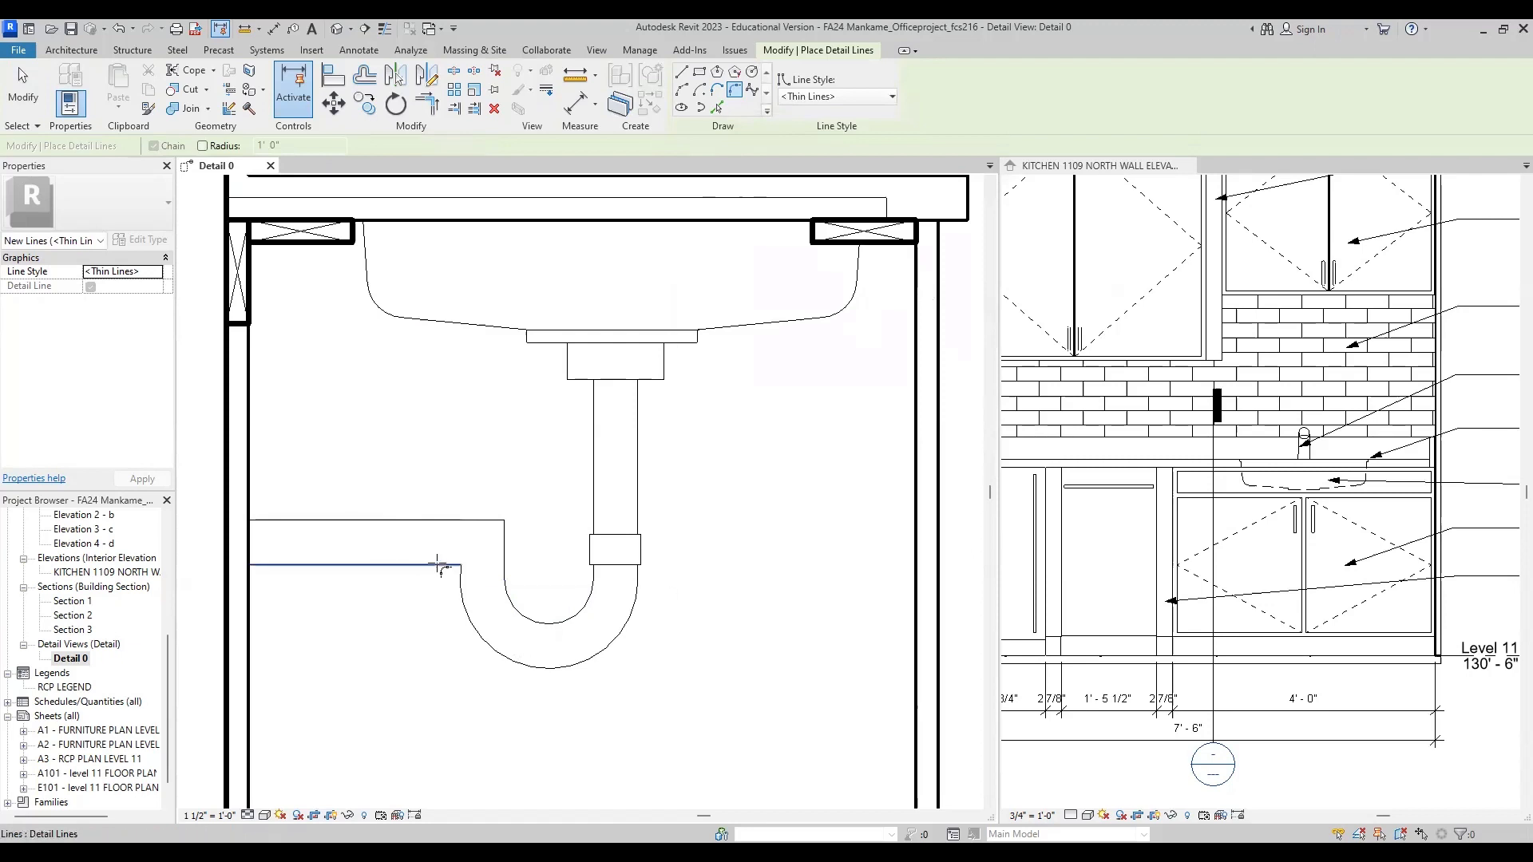
click(461, 578)
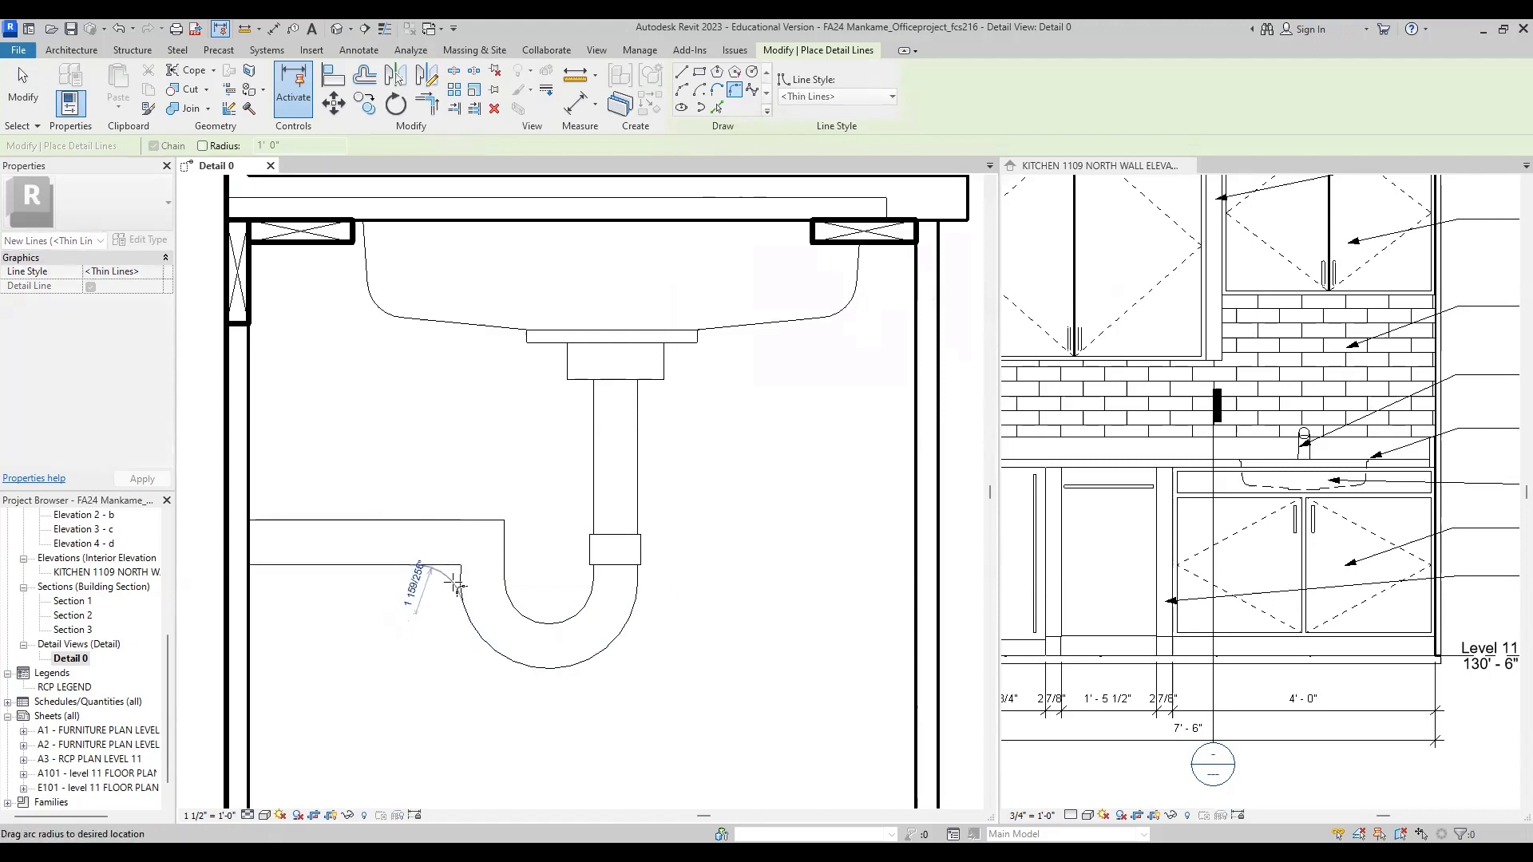
scroll(455, 585, up, 2)
scroll(455, 582, up, 1)
click(474, 568)
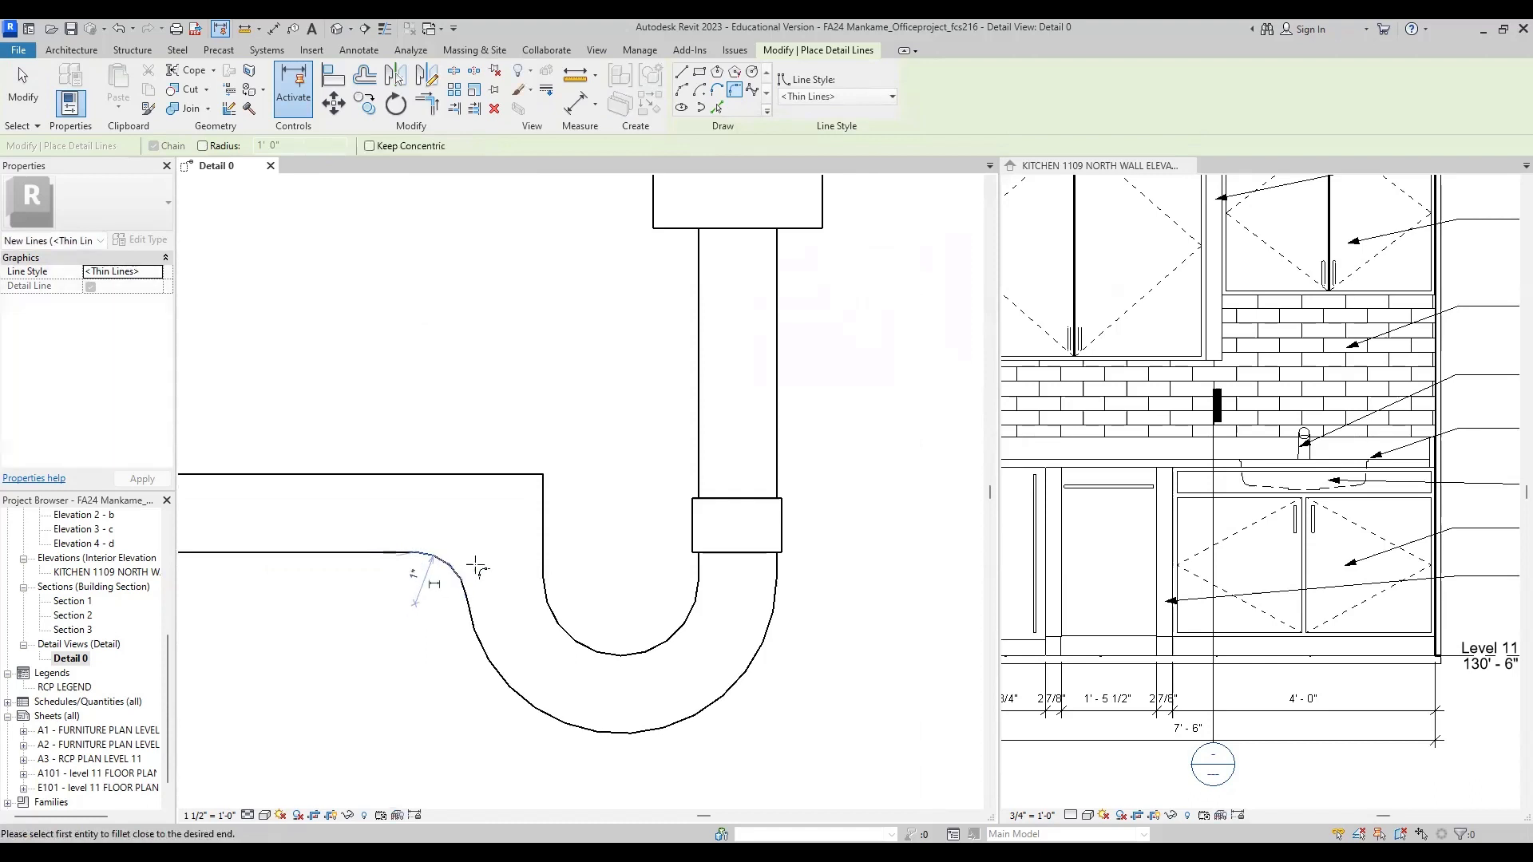
Step: Round the corner between the upper drain pipe line and the P-trap's inner side with a fillet arc of about 2 1/4" radius
click(492, 476)
click(542, 511)
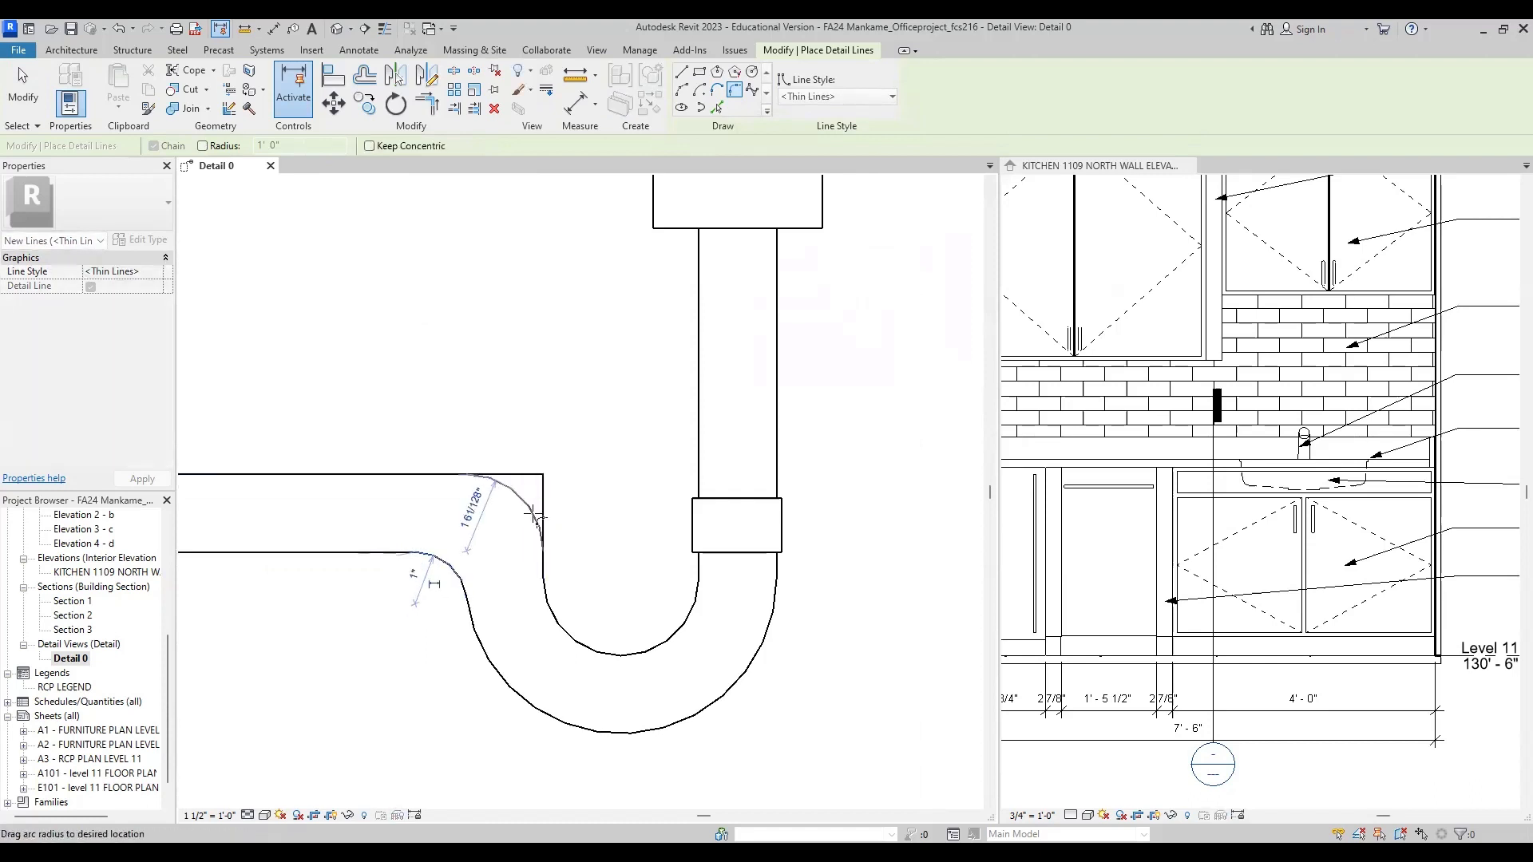
click(533, 515)
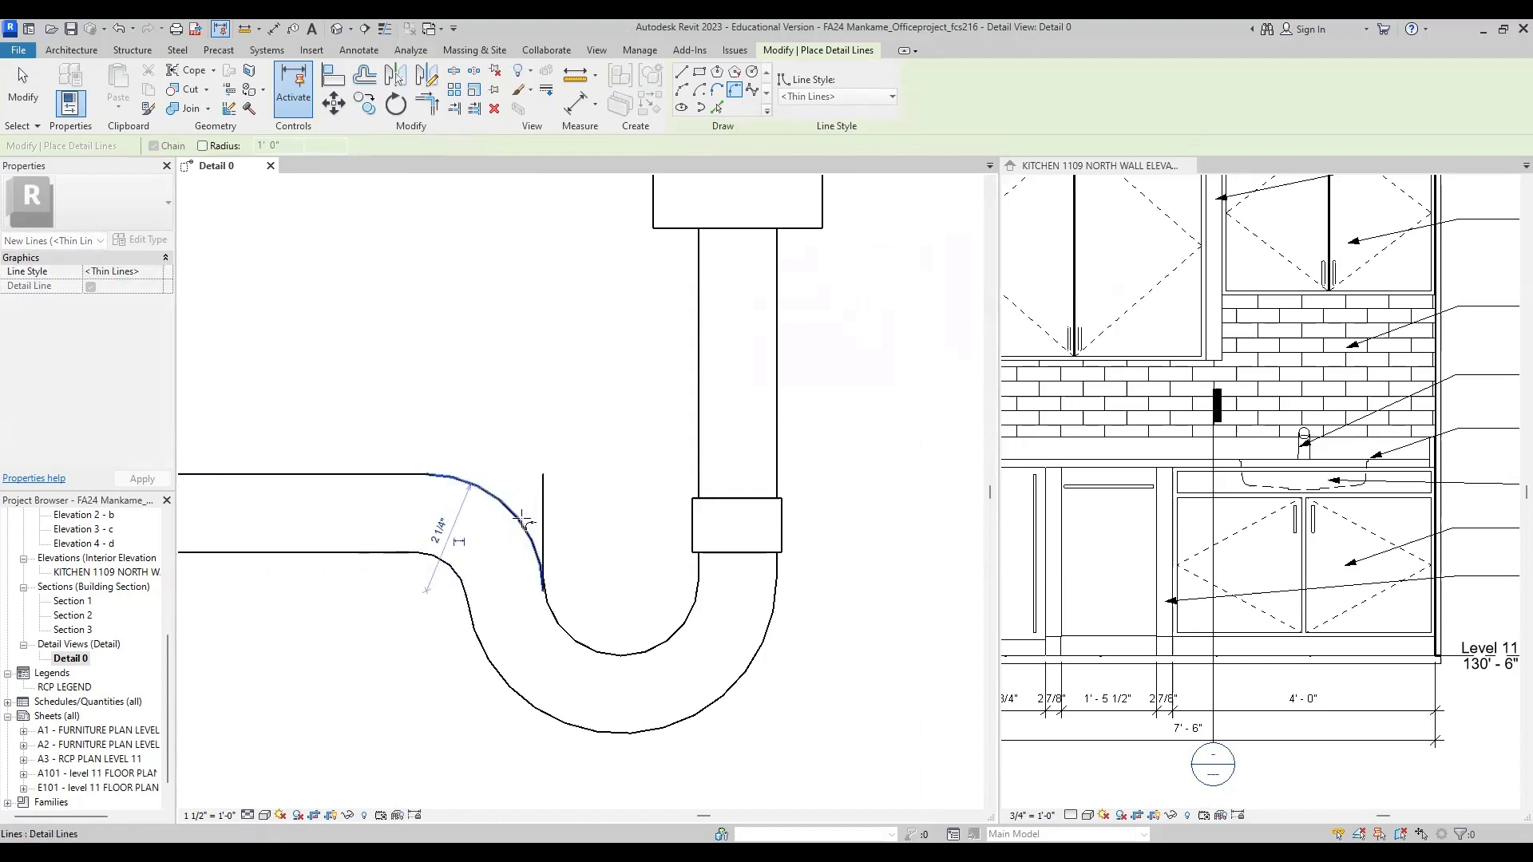
scroll(575, 487, down, 3)
scroll(575, 487, up, 3)
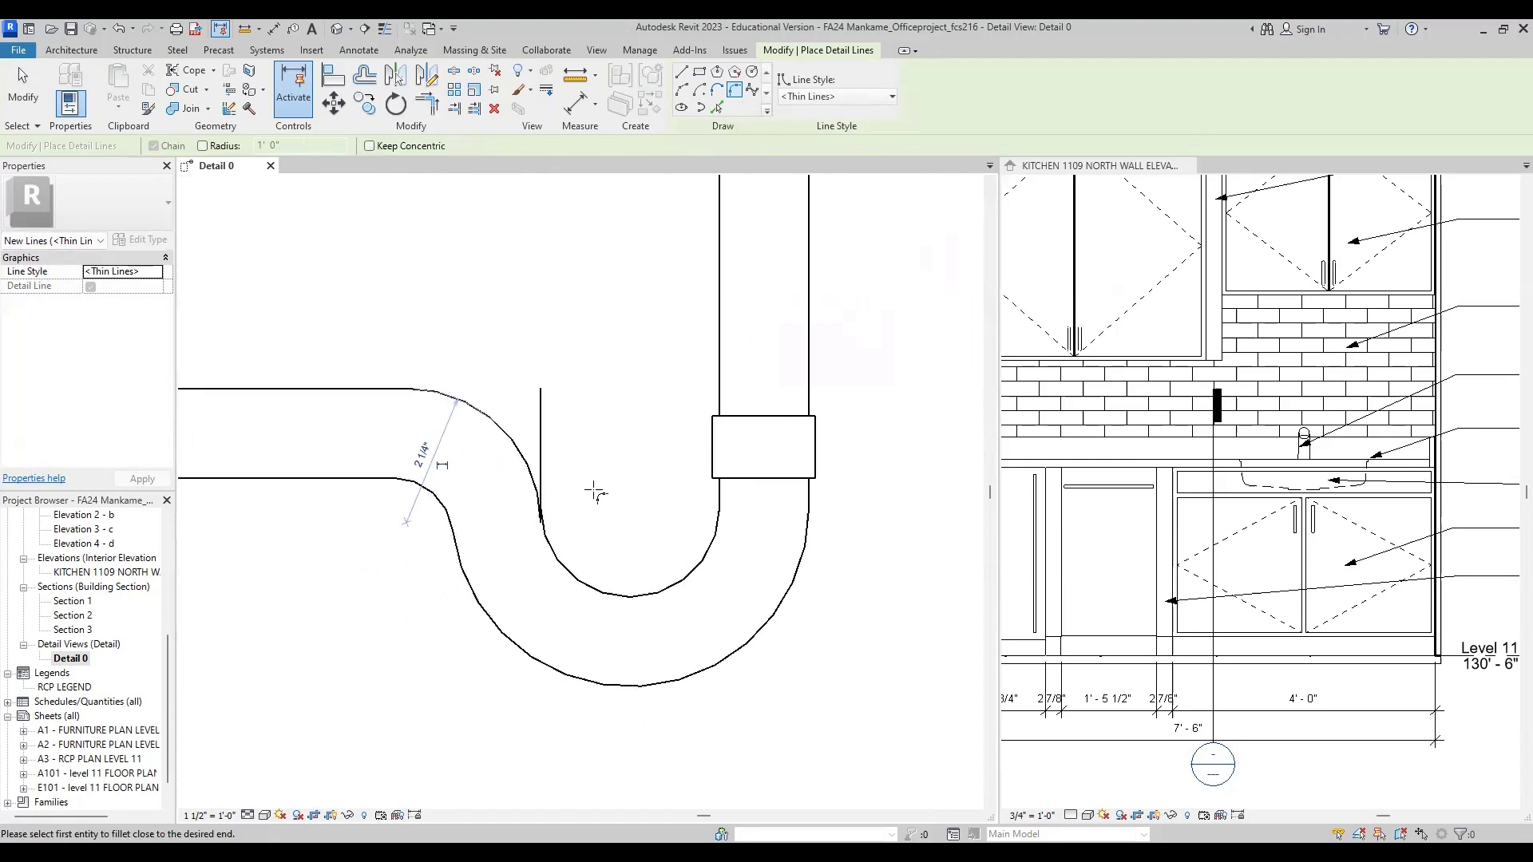
Step: Delete the leftover vertical line beside the new upper fillet arc on the P-trap's inner side
key(Escape)
key(Escape)
click(542, 463)
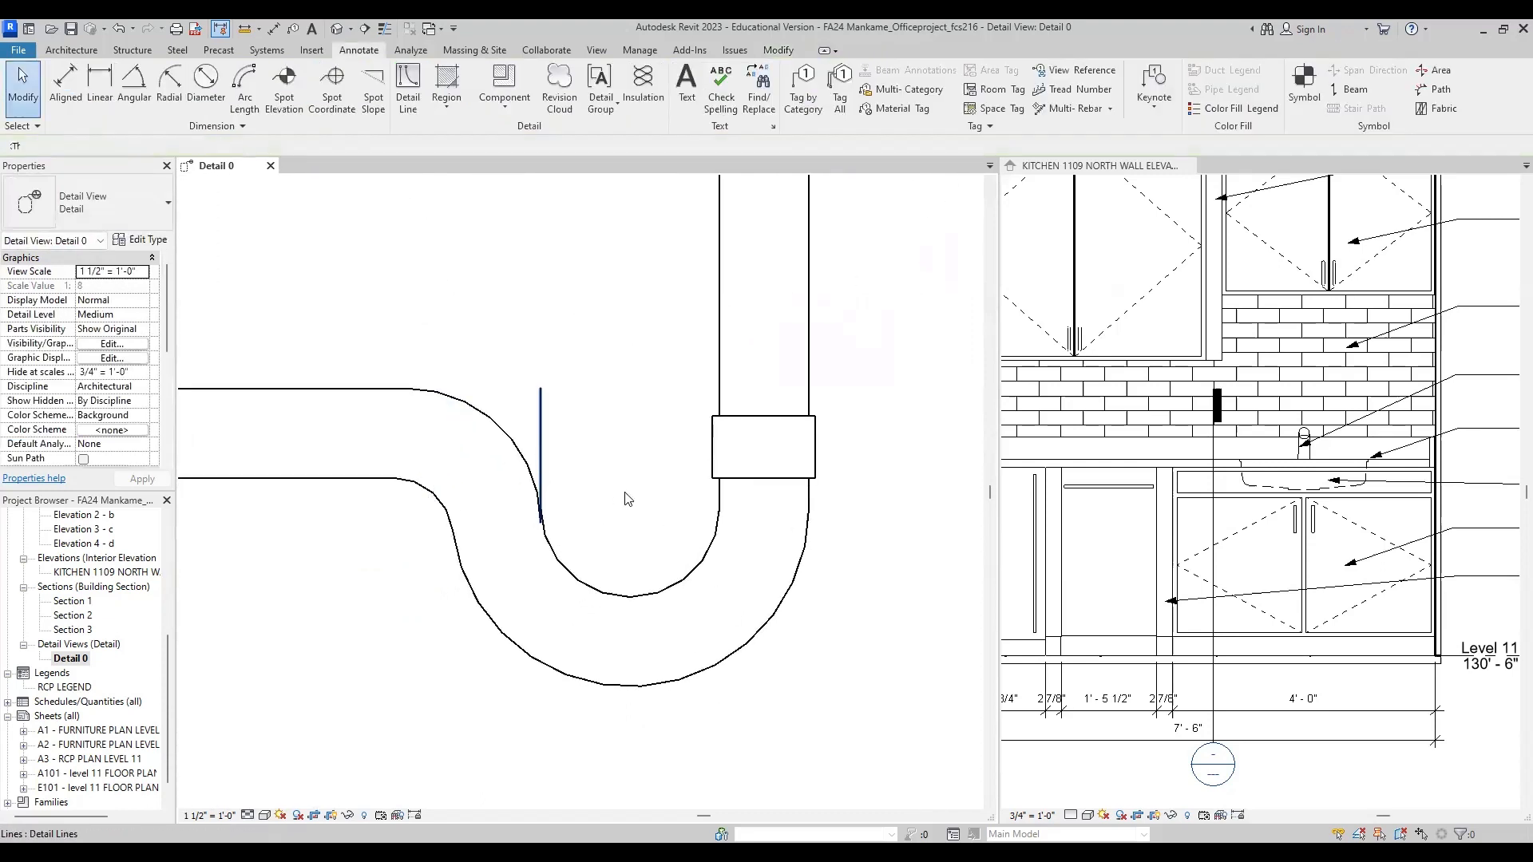
key(Escape)
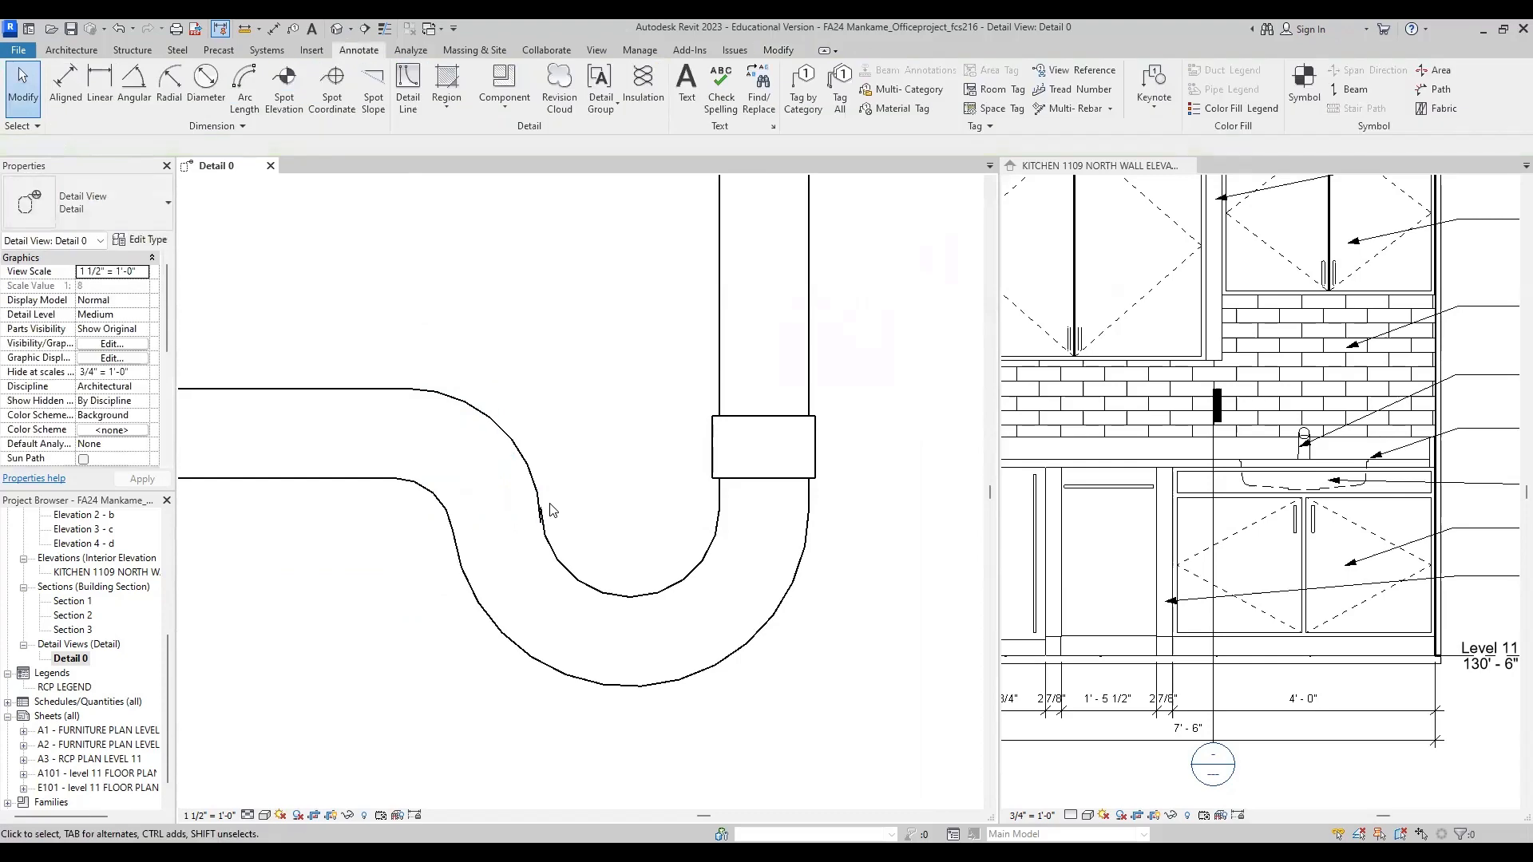
Step: Try to shorten the inner U-bend arc so its end meets the end of the upper fillet arc
scroll(558, 502, up, 5)
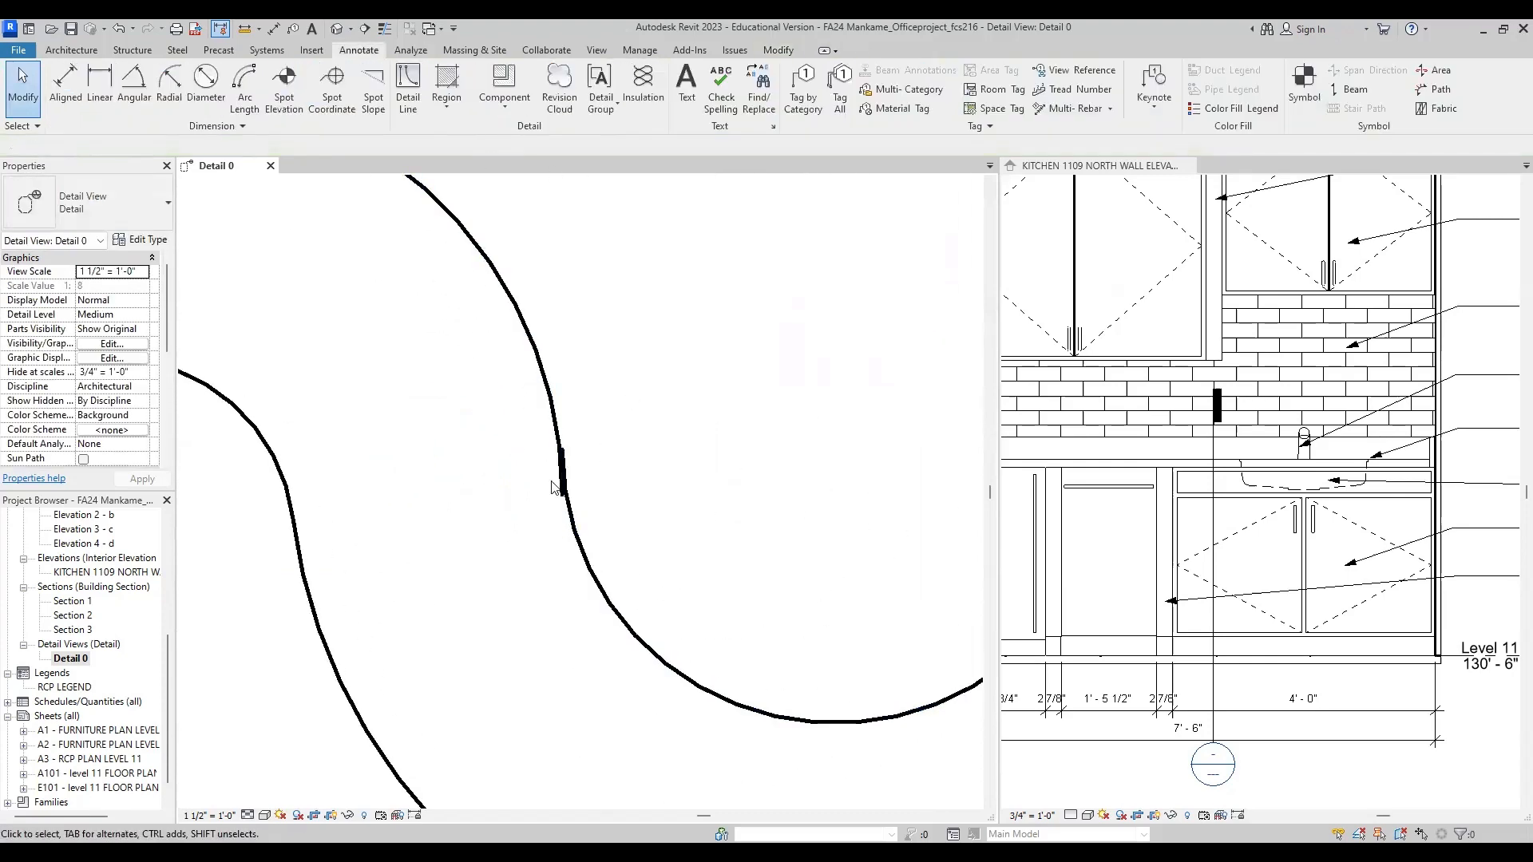
scroll(562, 491, down, 3)
click(571, 499)
key(Escape)
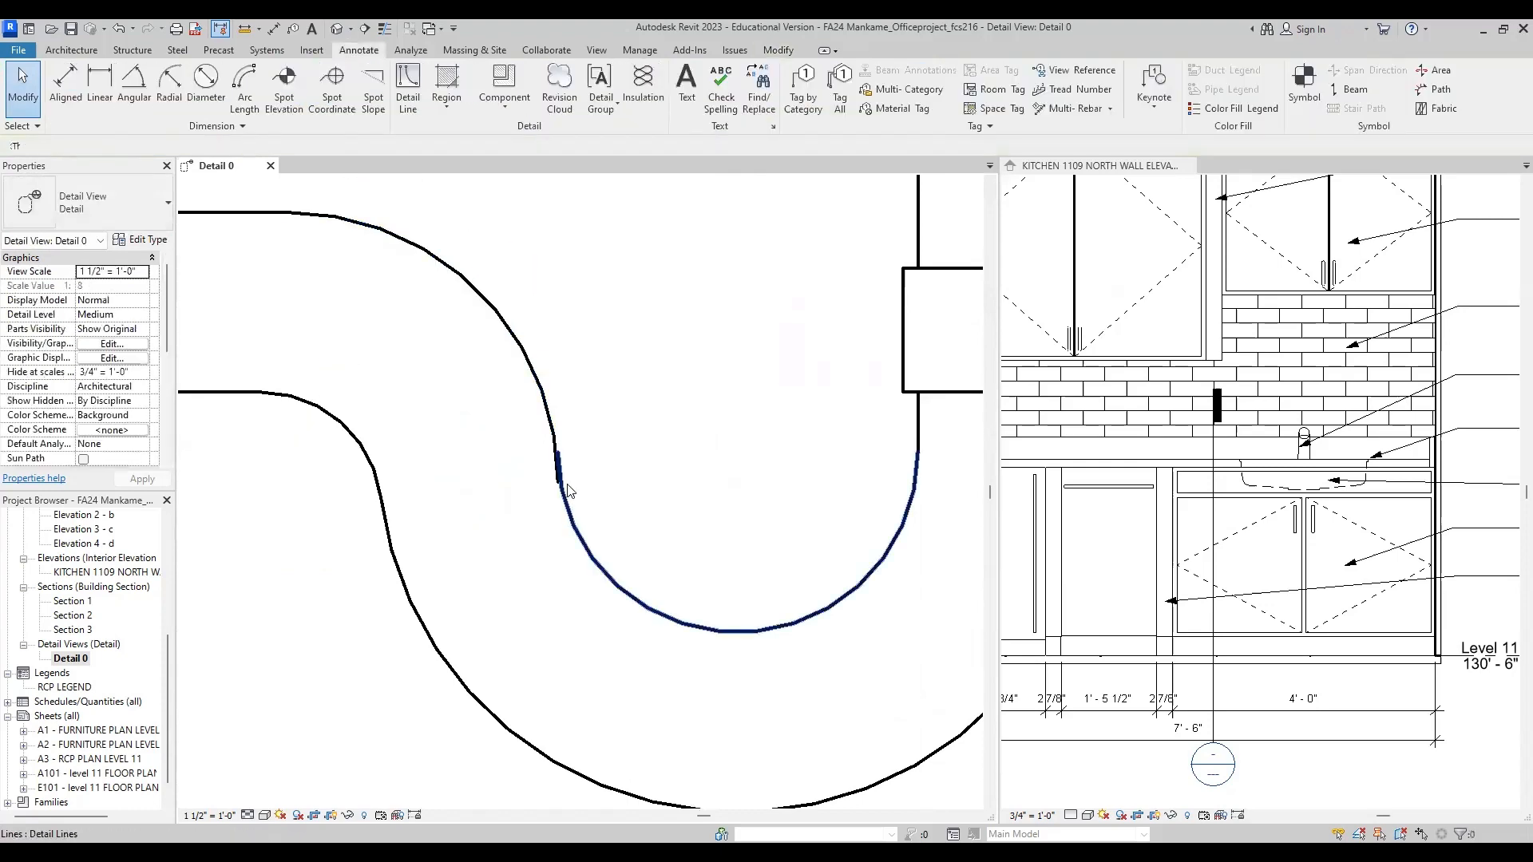
scroll(573, 511, up, 2)
click(573, 513)
click(591, 540)
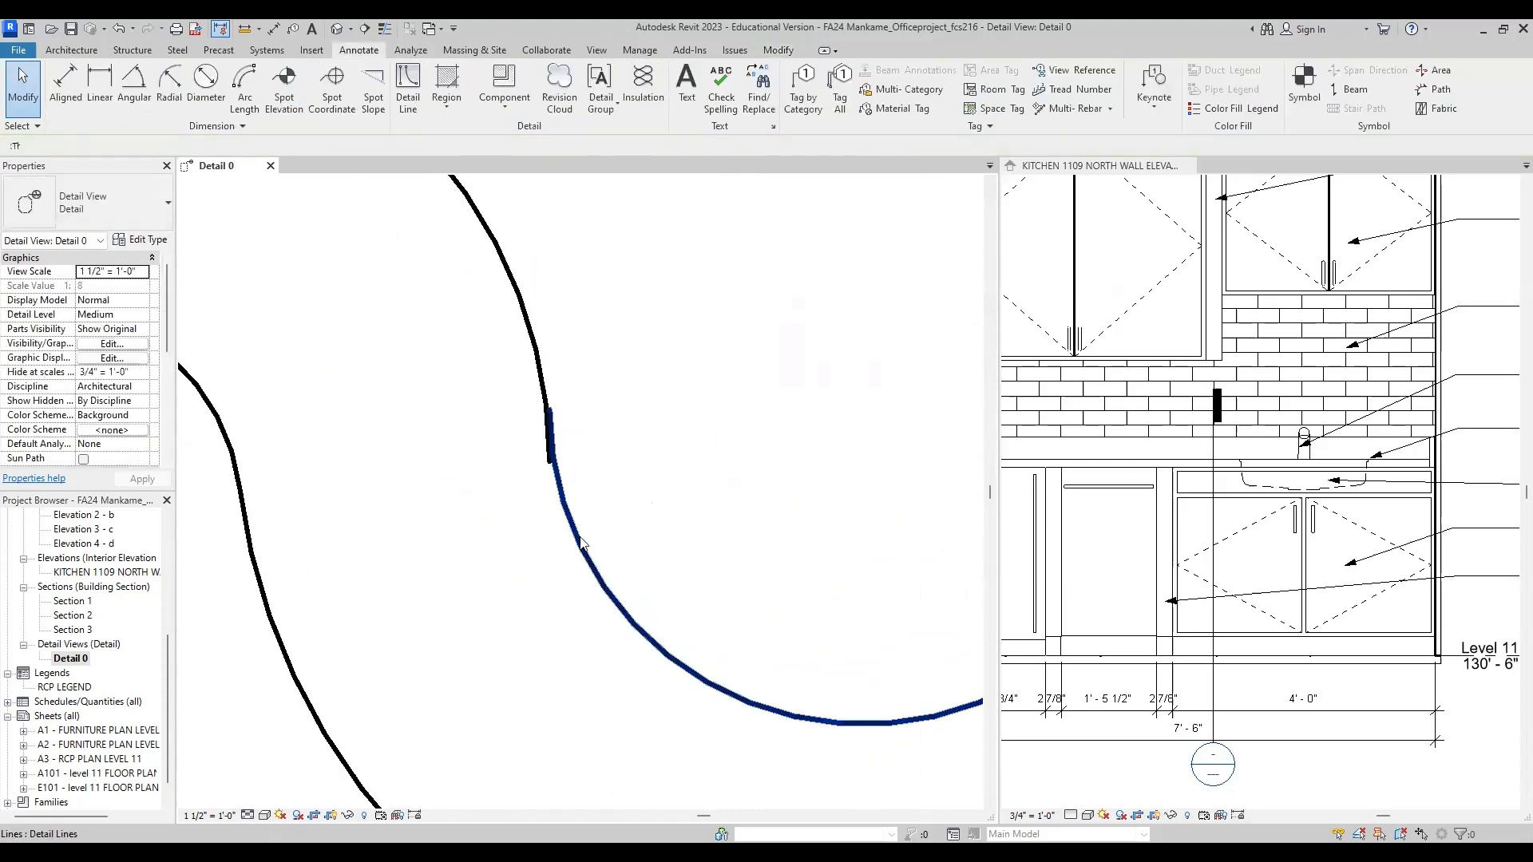
click(581, 540)
drag(551, 411, 553, 461)
key(Escape)
click(551, 460)
key(Escape)
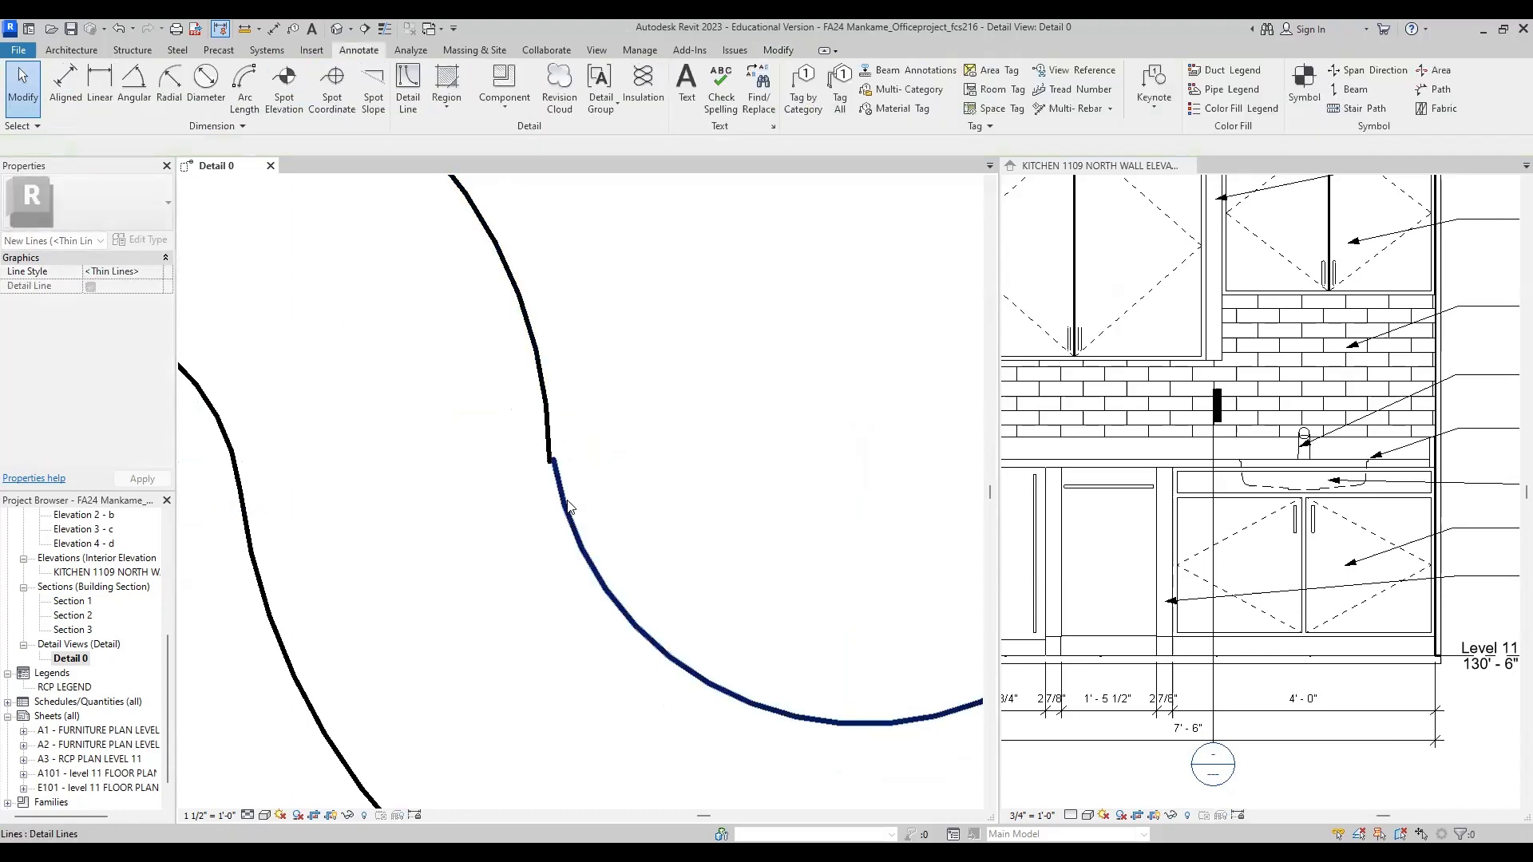
scroll(558, 505, down, 3)
scroll(559, 510, down, 1)
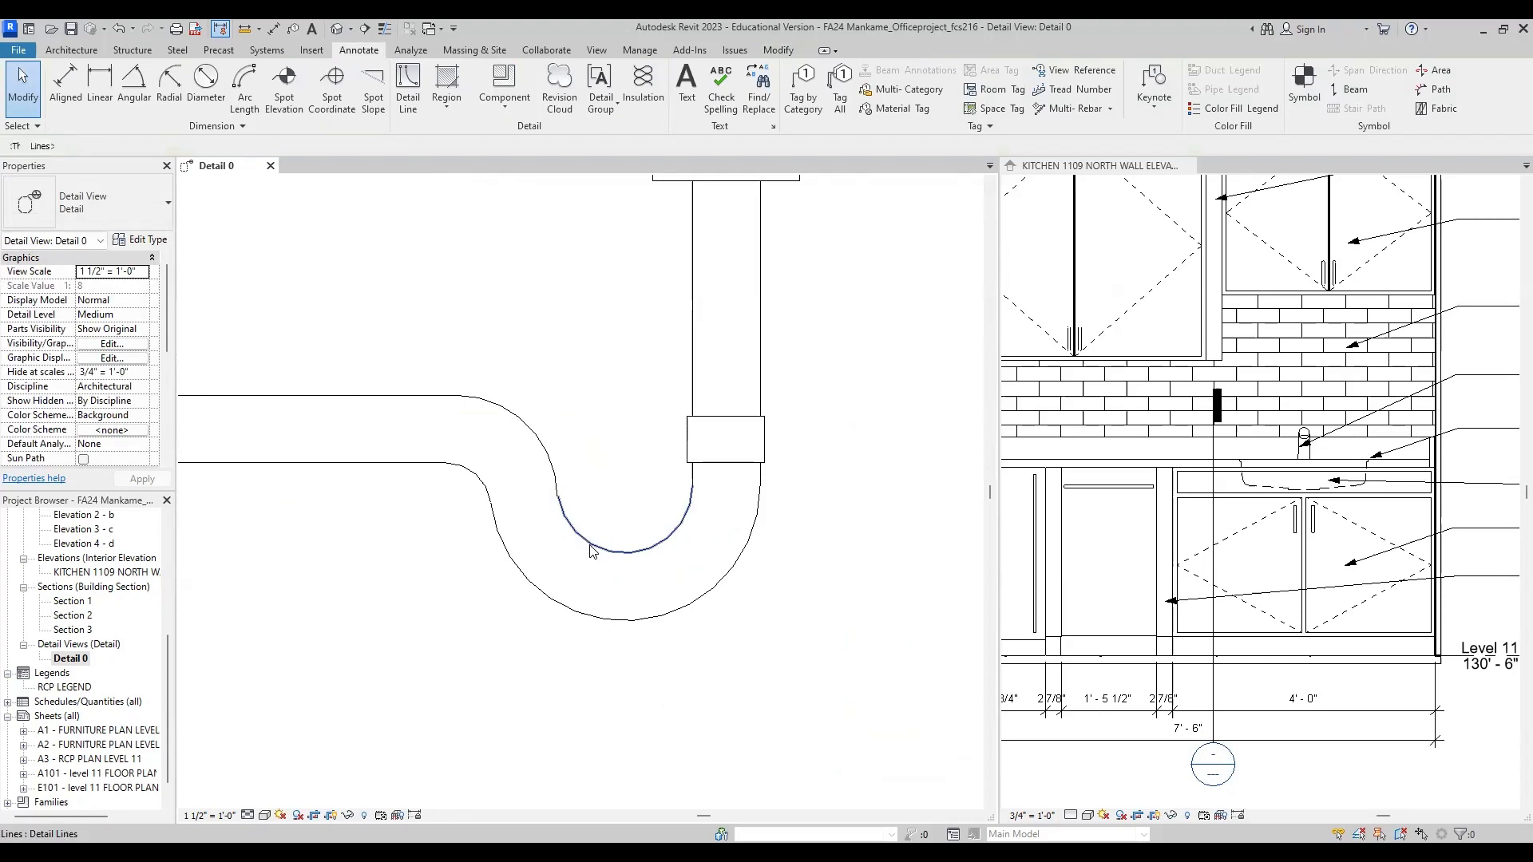
Step: Replace the P-trap's inner U-bend with a start-end-radius arc of about 1 1/2" radius from the upper fillet's end to the line below the coupling
click(578, 546)
key(Delete)
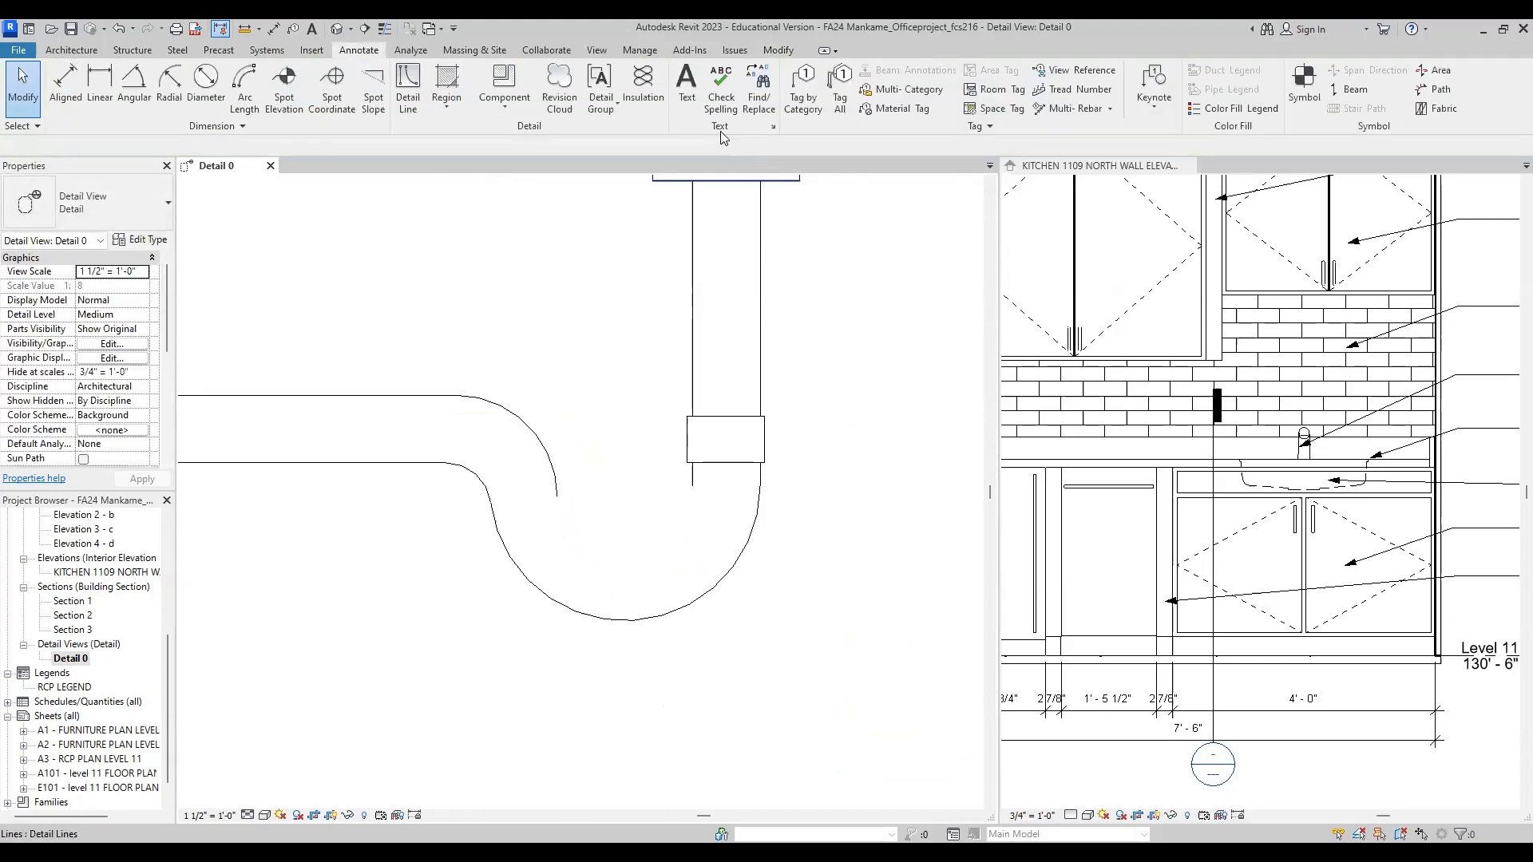
click(408, 87)
scroll(515, 563, up, 2)
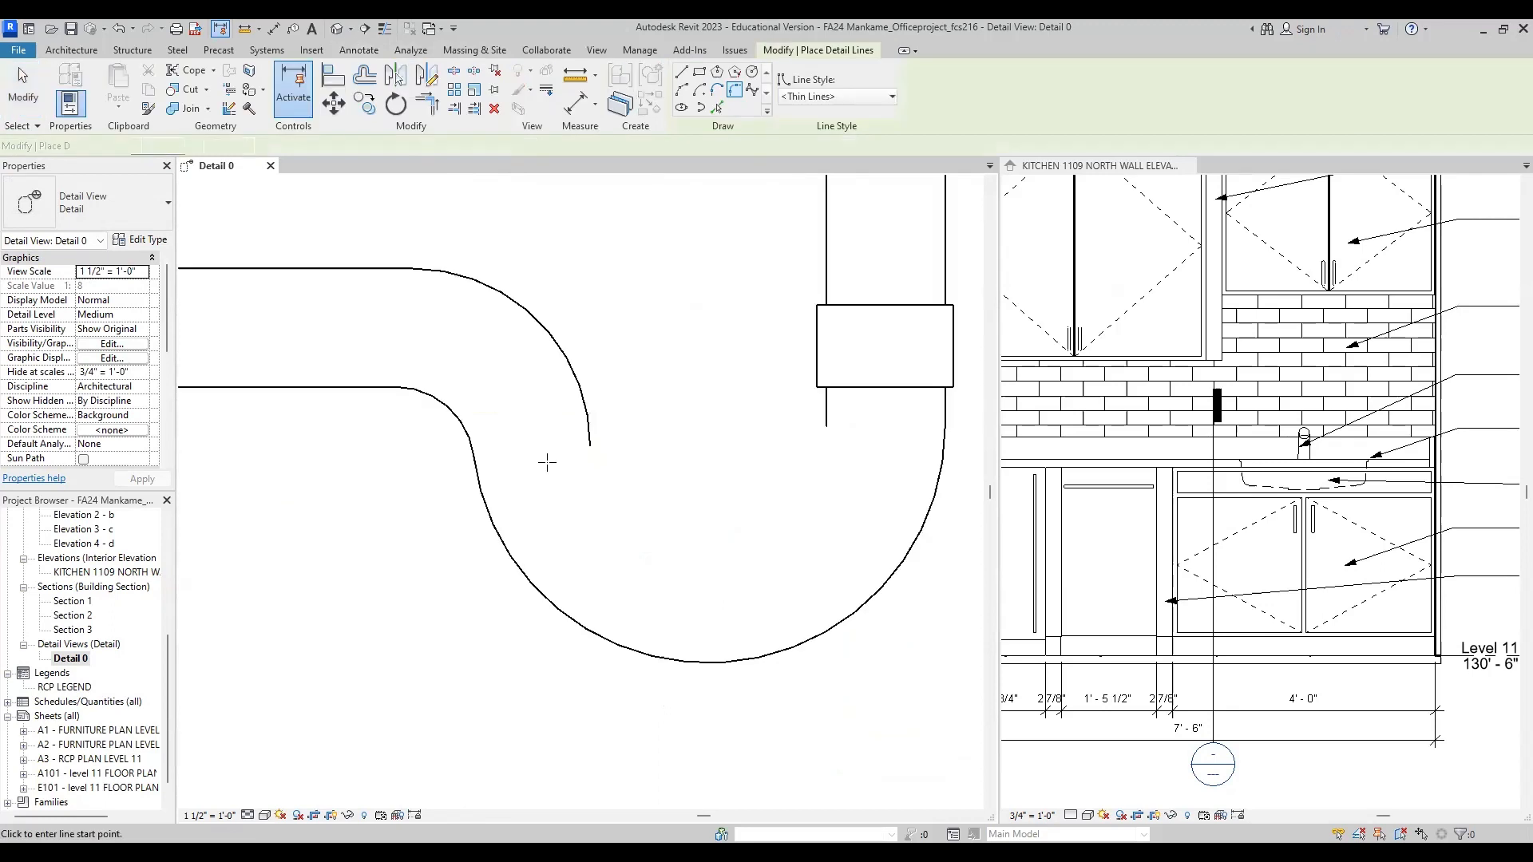
click(681, 89)
click(590, 446)
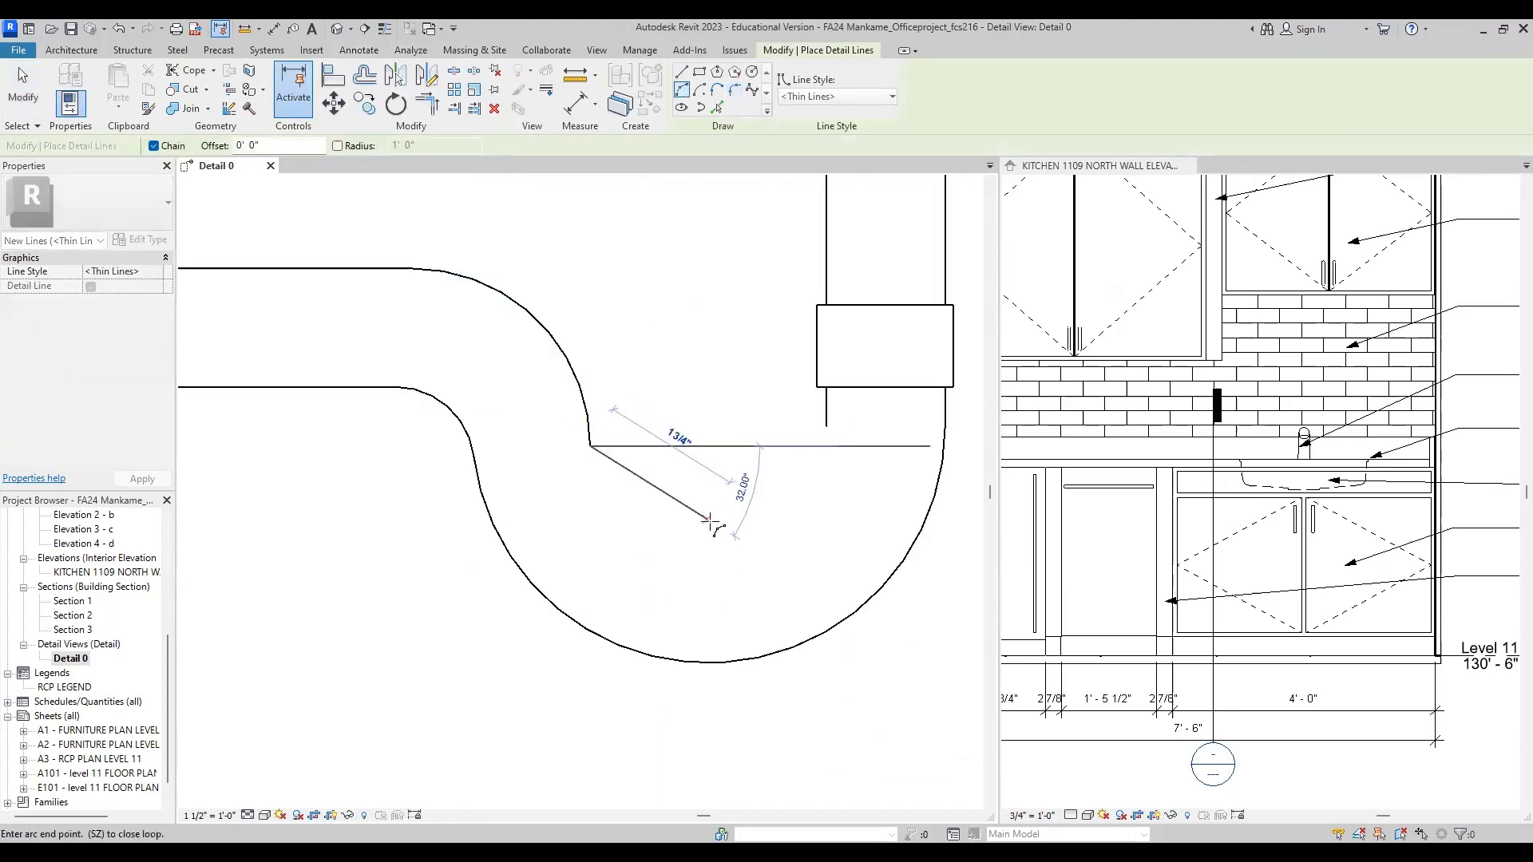
click(825, 427)
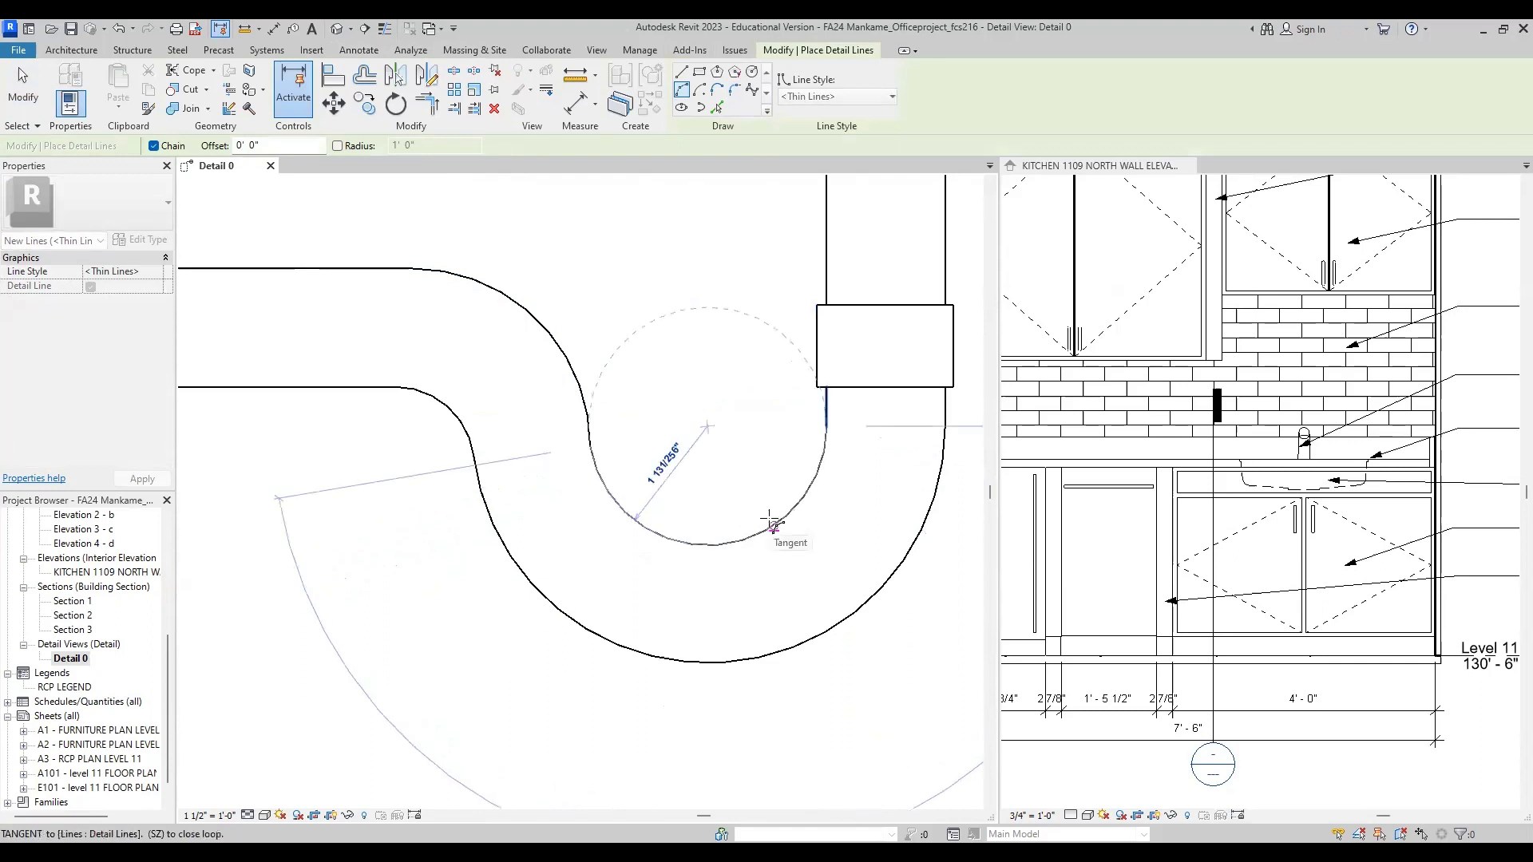
click(705, 520)
Step: Examine the cabinet section from countertop to base framing, along with the sink area in the kitchen north wall elevation
scroll(395, 638, down, 5)
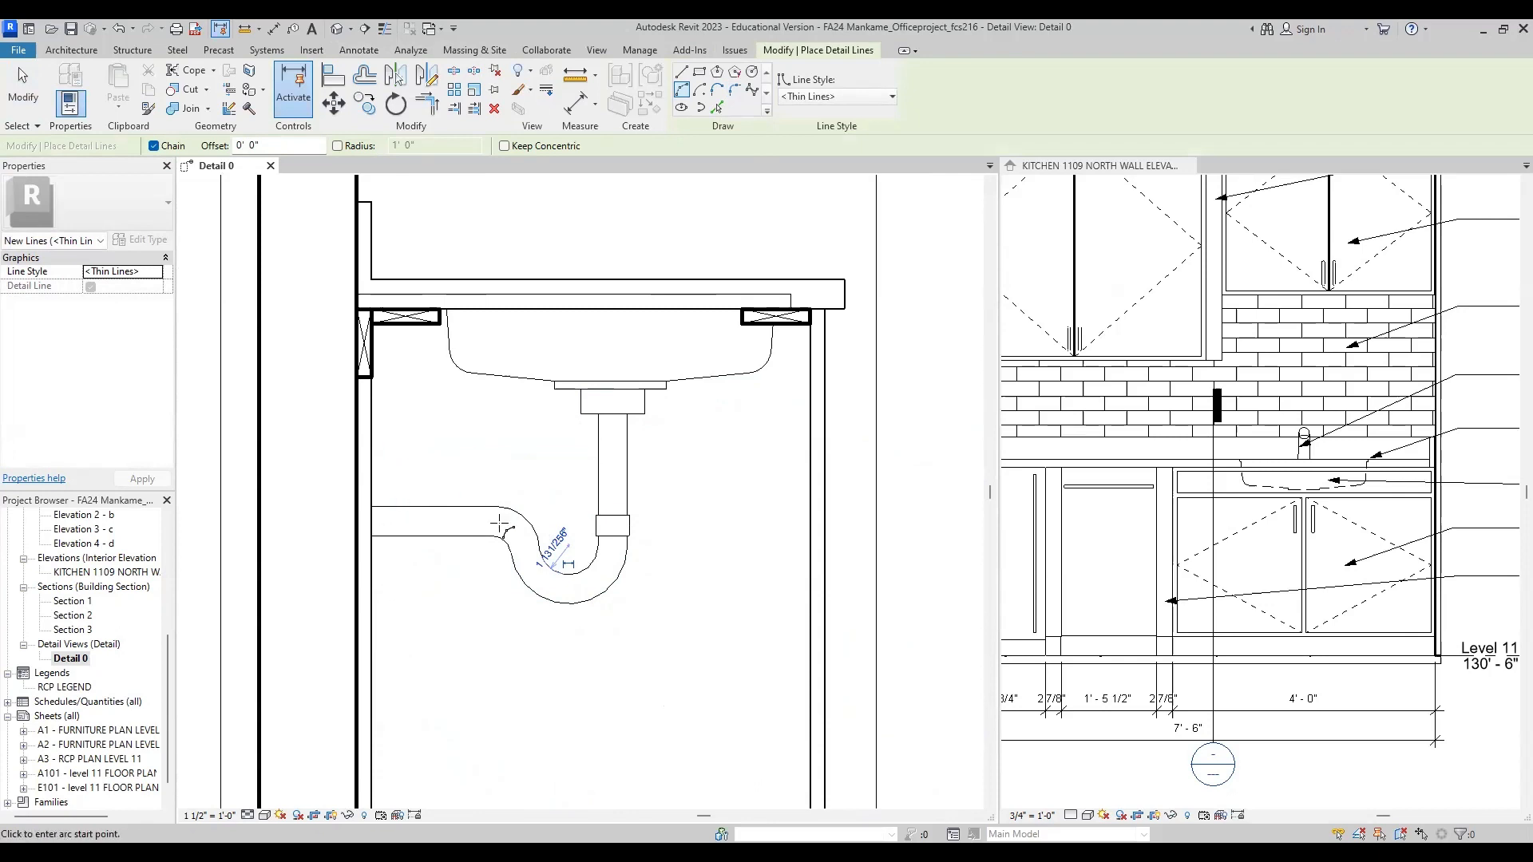
scroll(597, 493, down, 1)
middle_drag(667, 487, 696, 417)
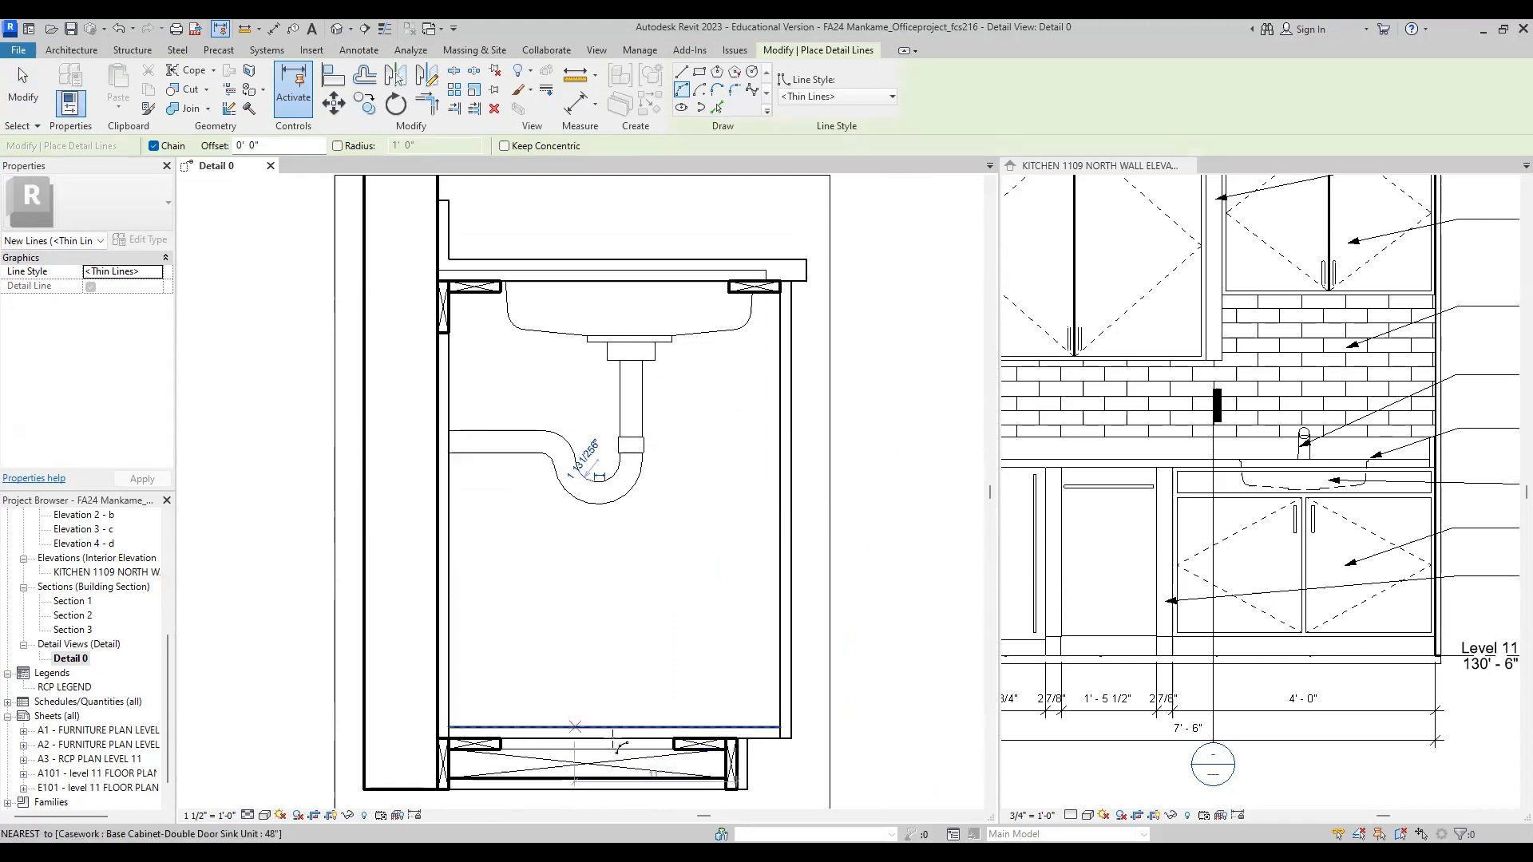
middle_drag(691, 757, 696, 678)
scroll(1305, 479, up, 3)
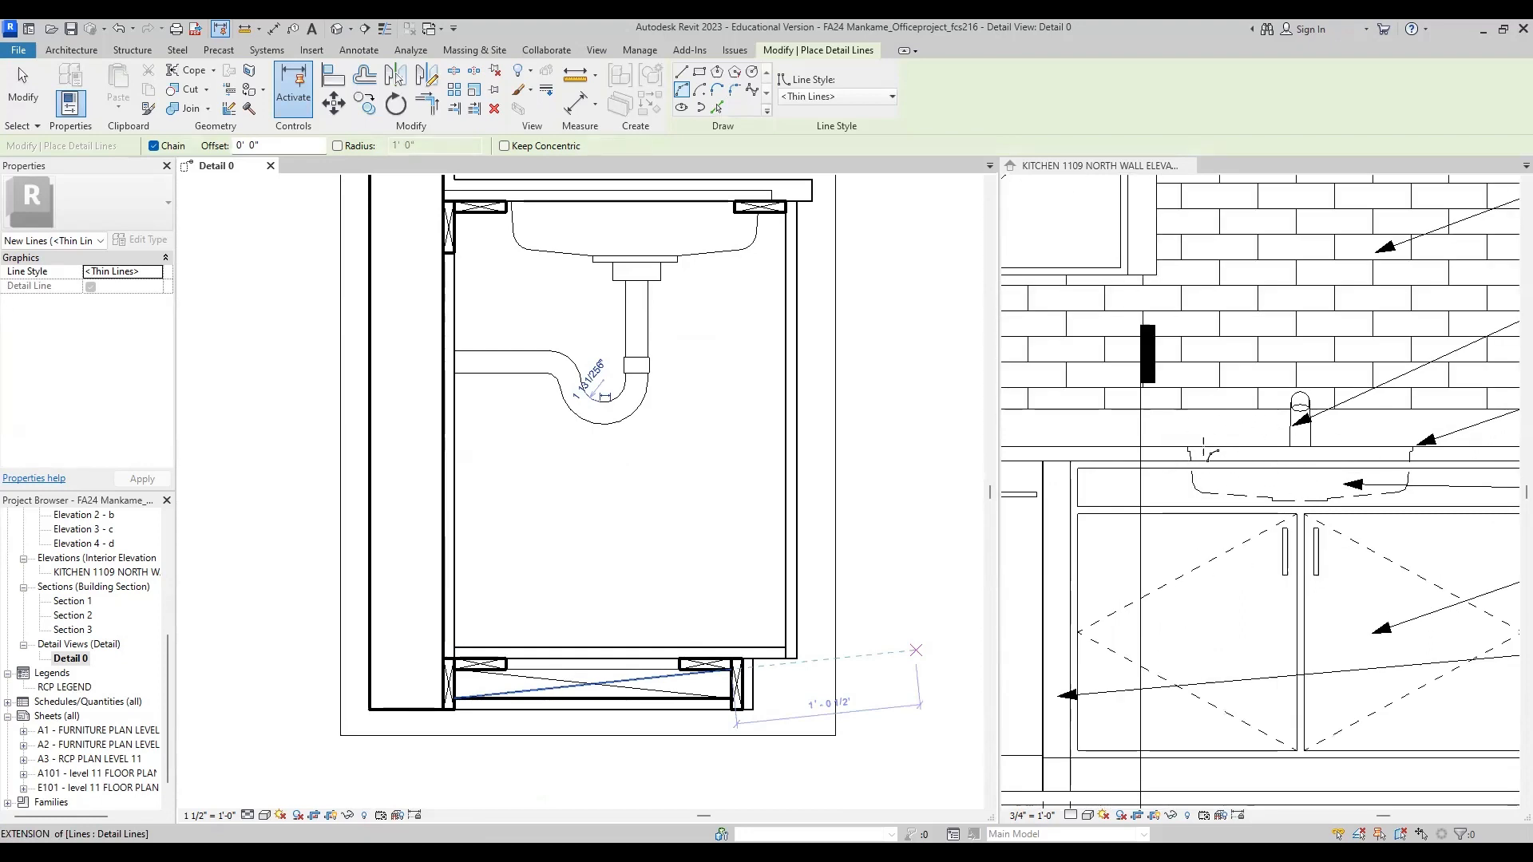
scroll(684, 424, up, 3)
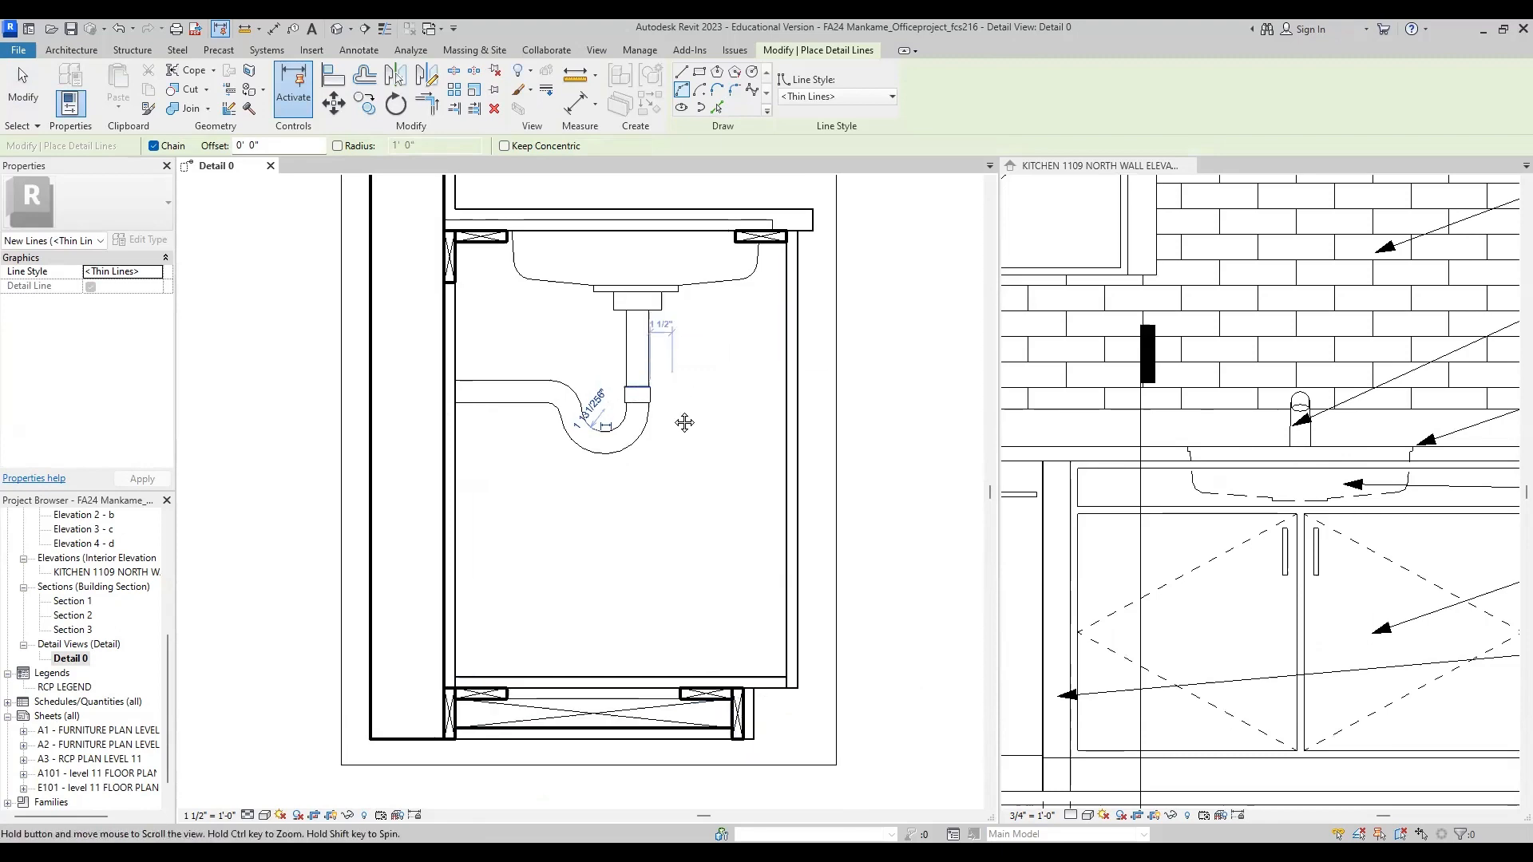
middle_drag(531, 363, 492, 439)
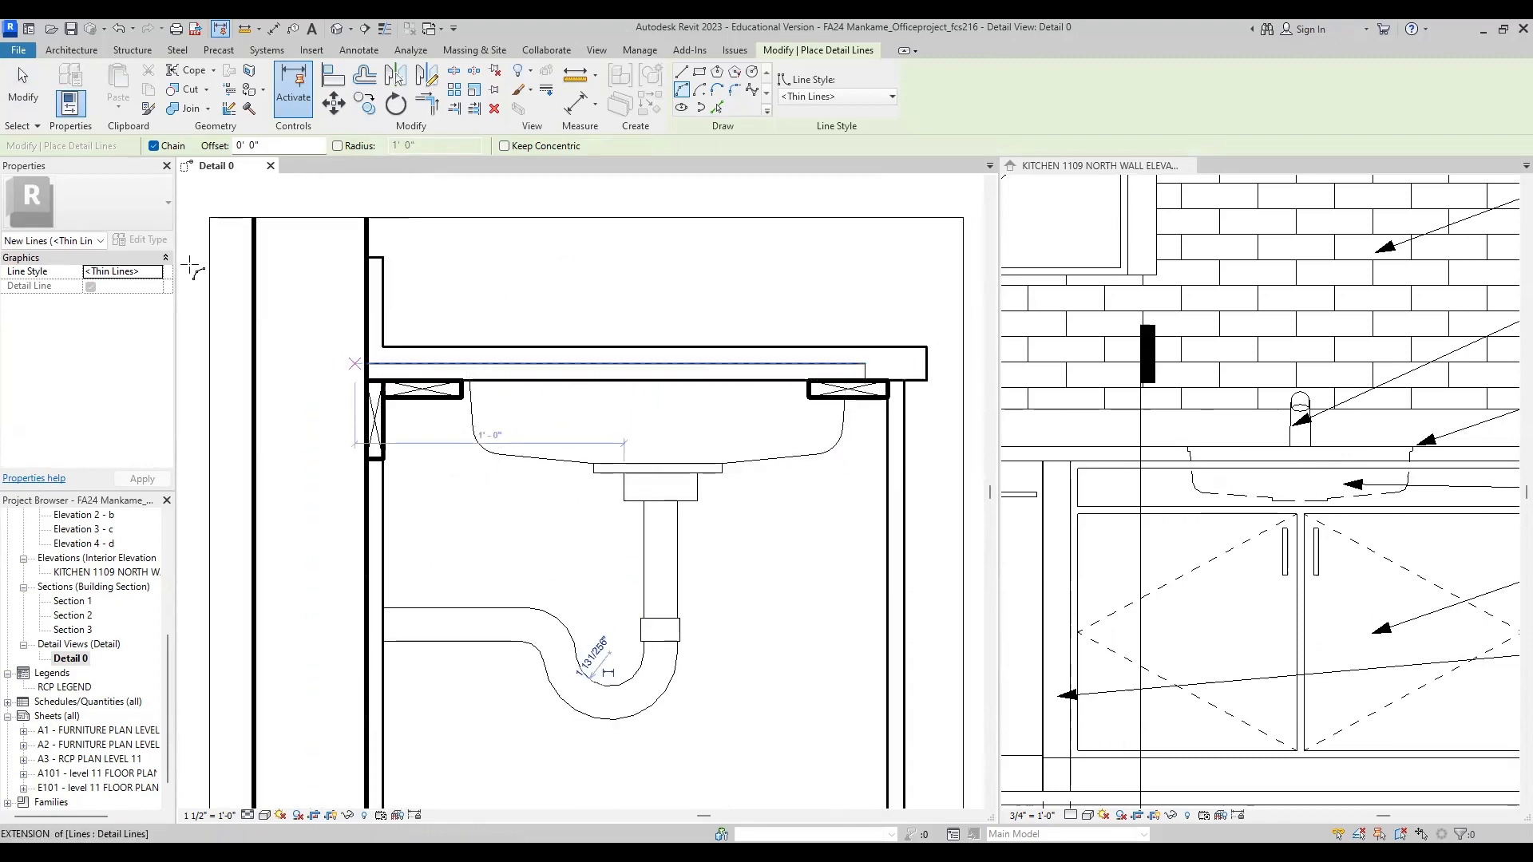
click(22, 80)
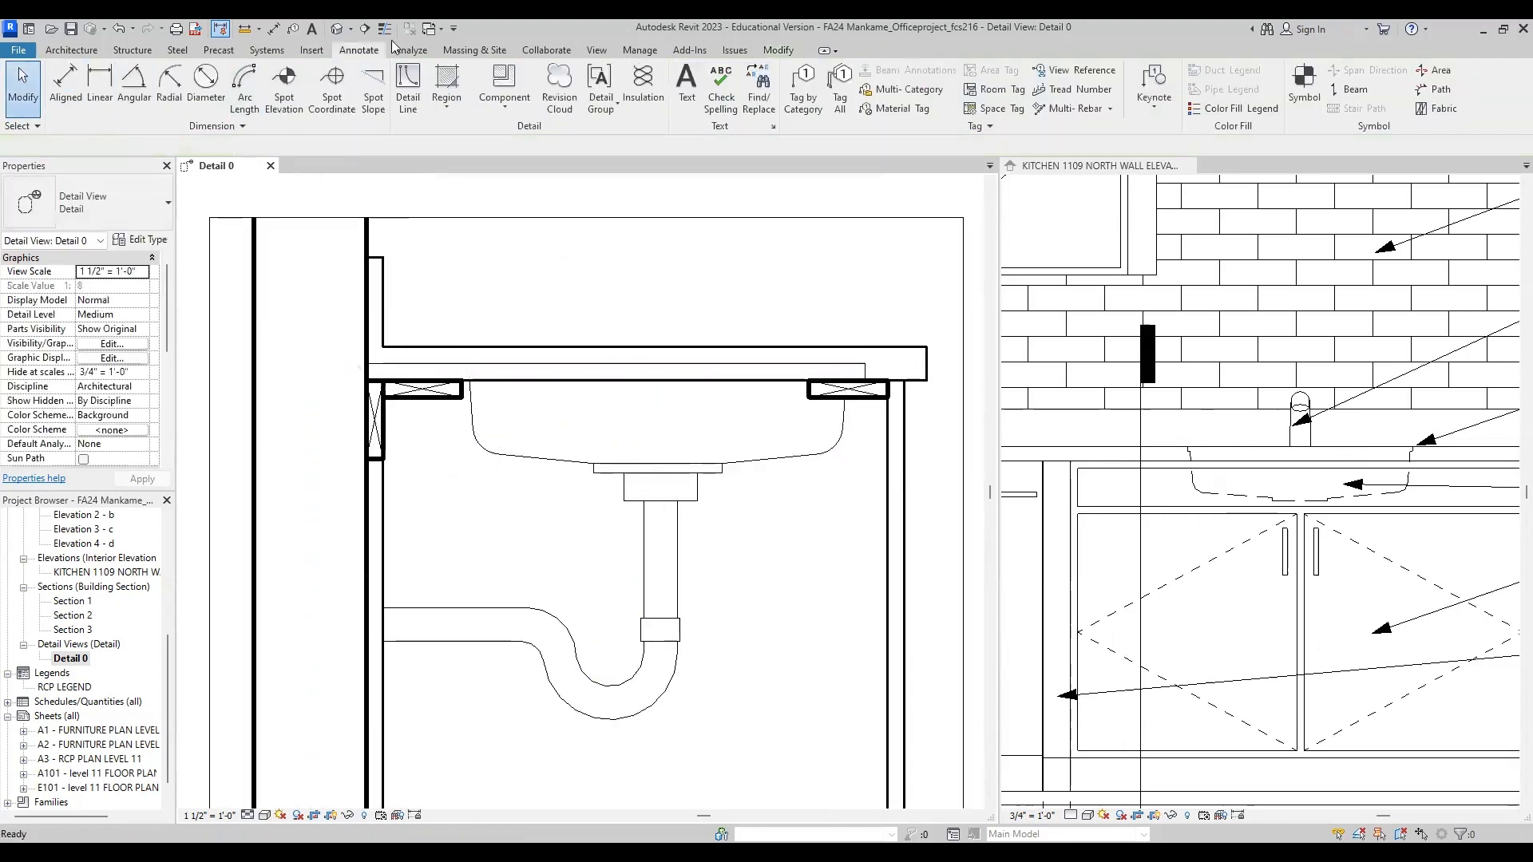
click(409, 83)
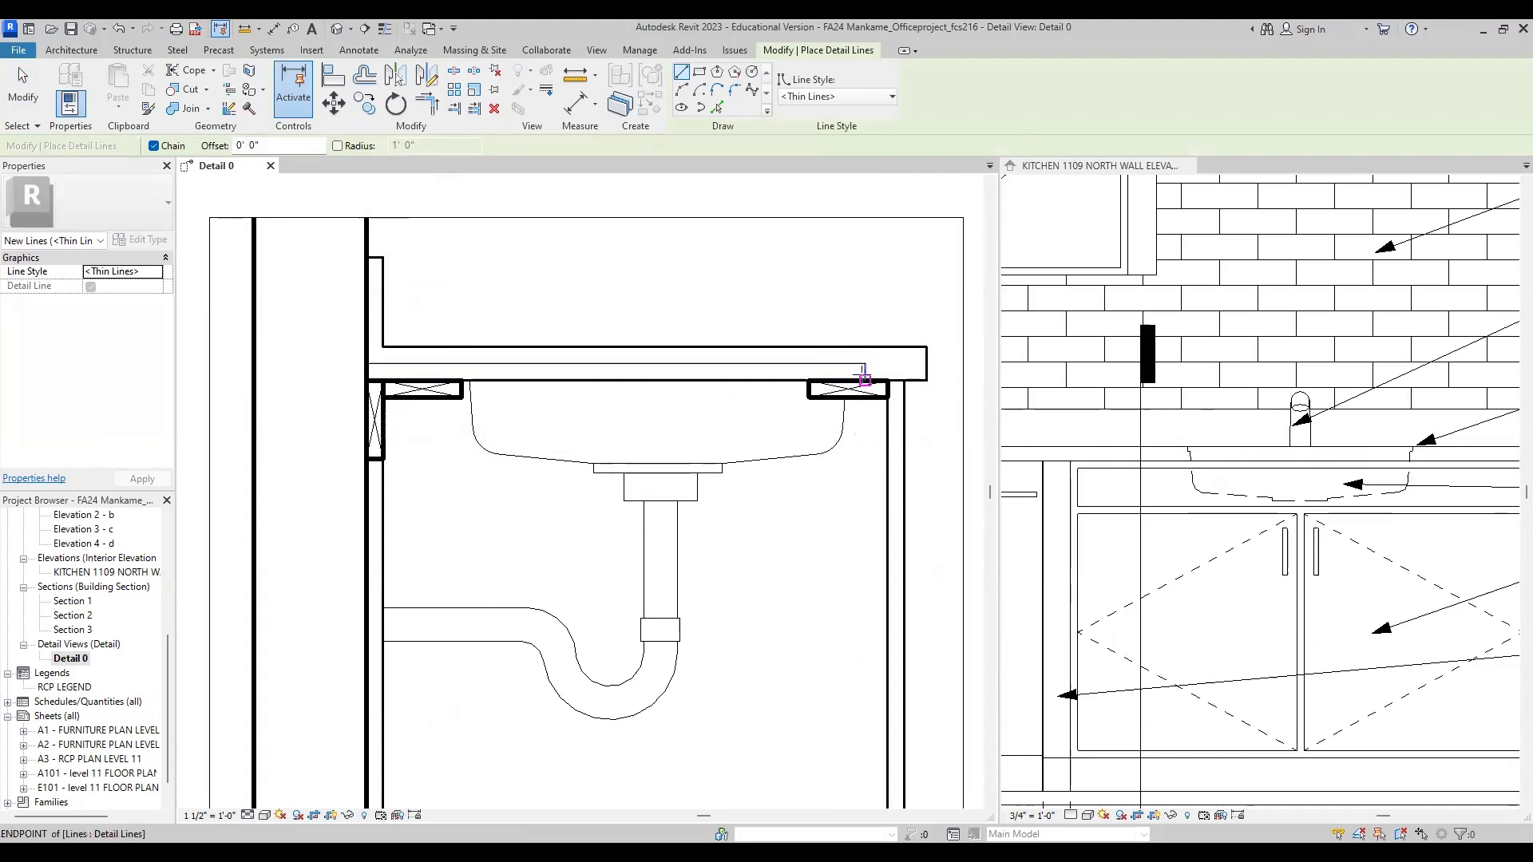
click(864, 375)
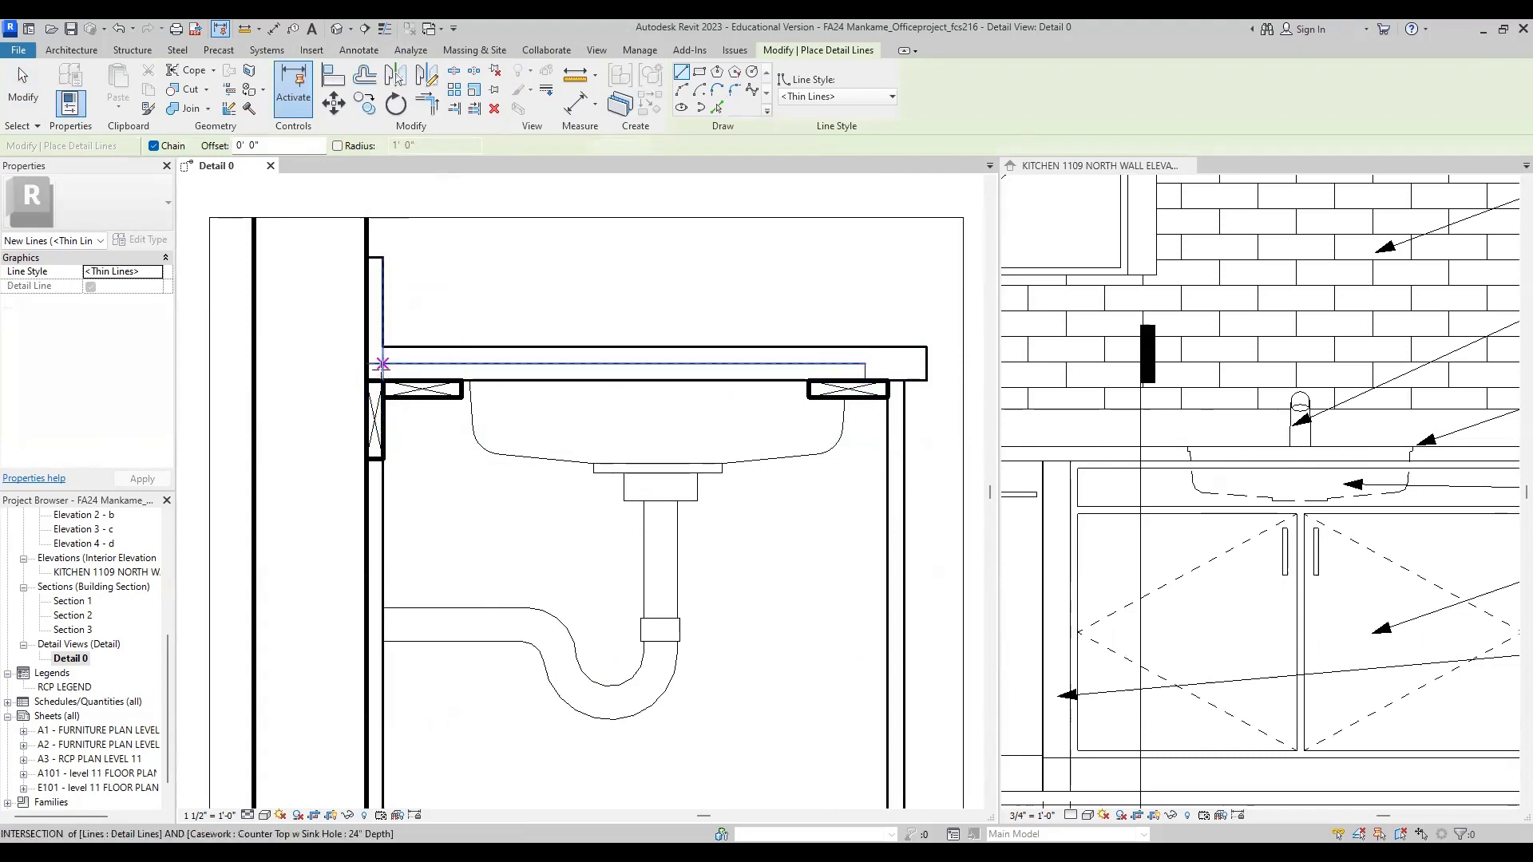
click(367, 364)
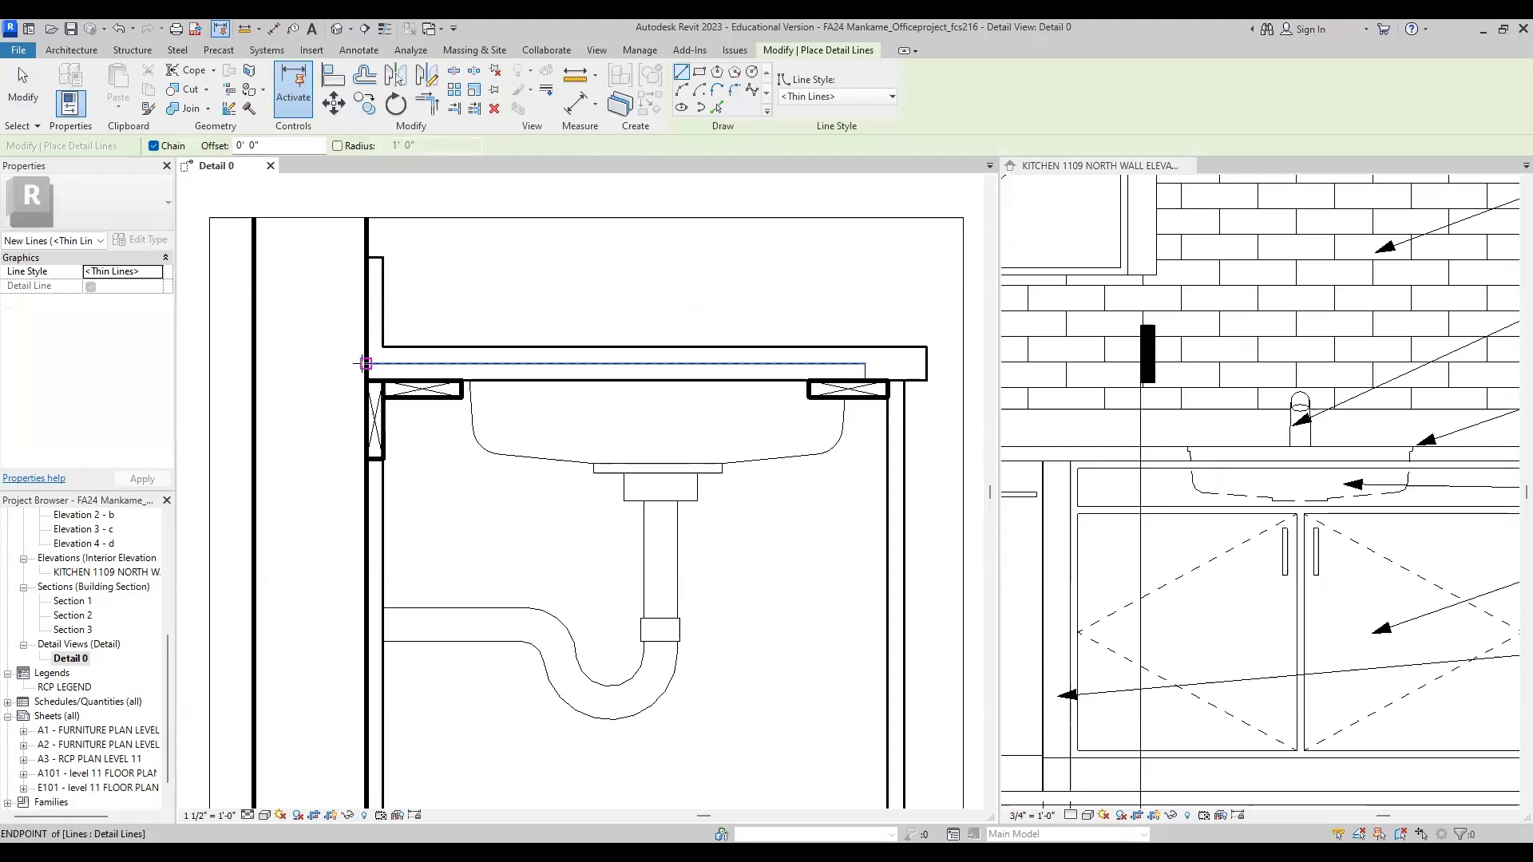
click(863, 364)
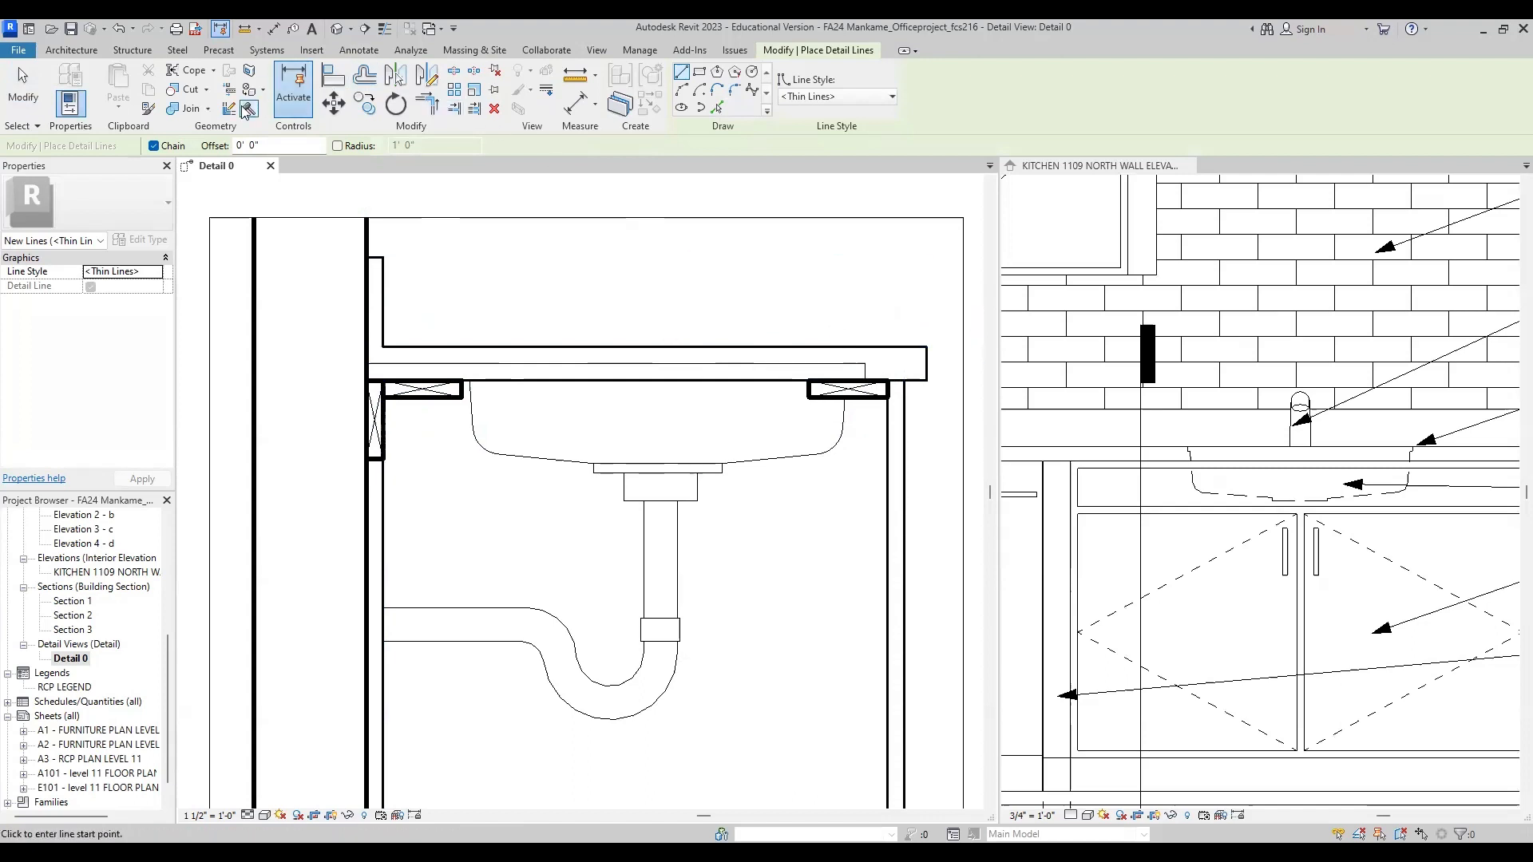
Step: Save the project and sketch a rectangular filled region boundary, 1'-10 1/4" by 3/4", over the countertop substrate from the wall to its front end
click(361, 51)
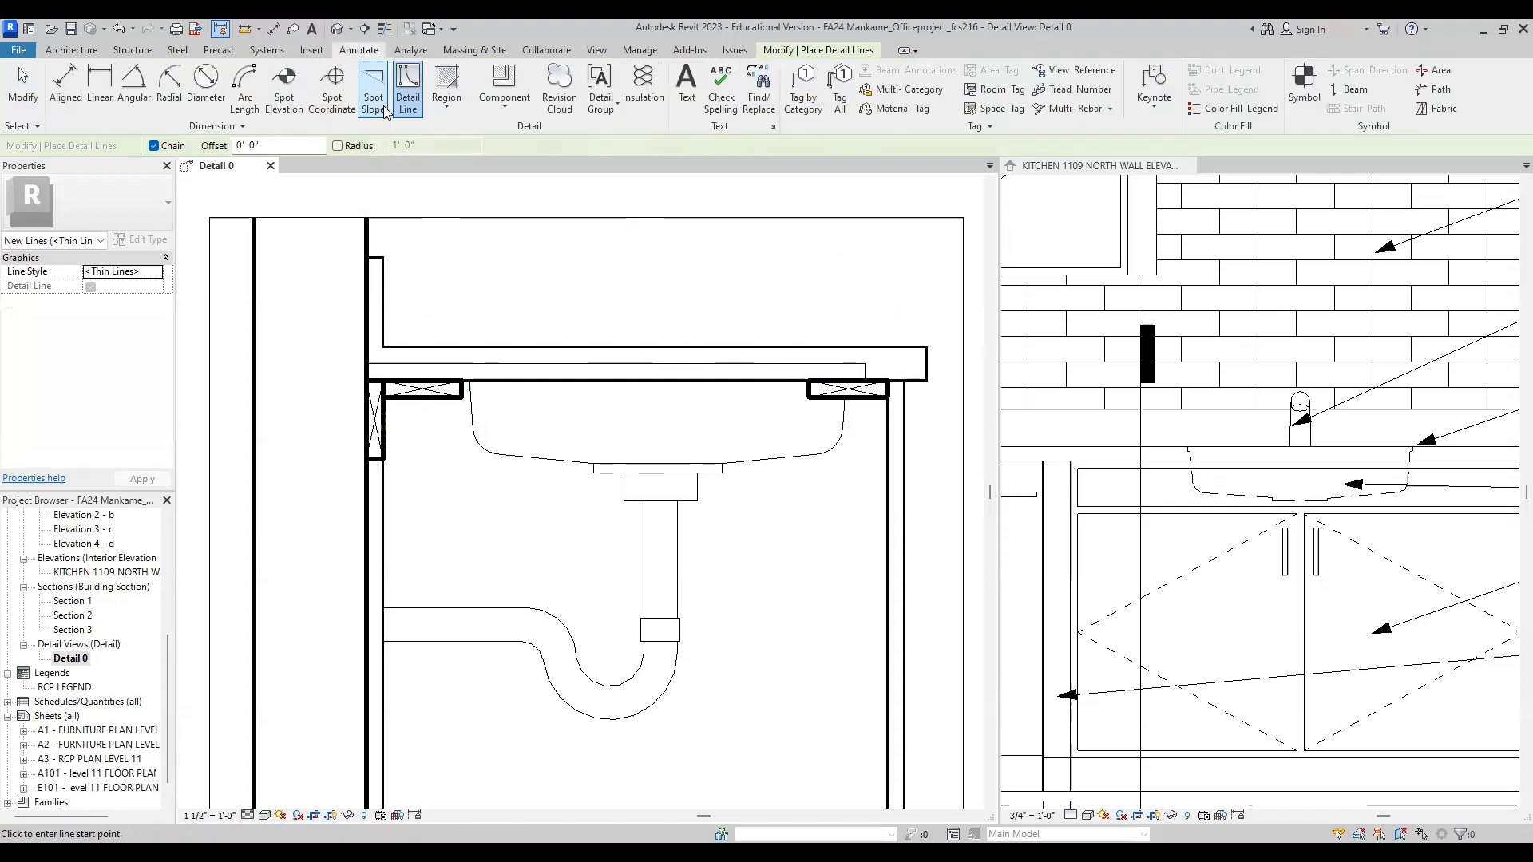
click(447, 108)
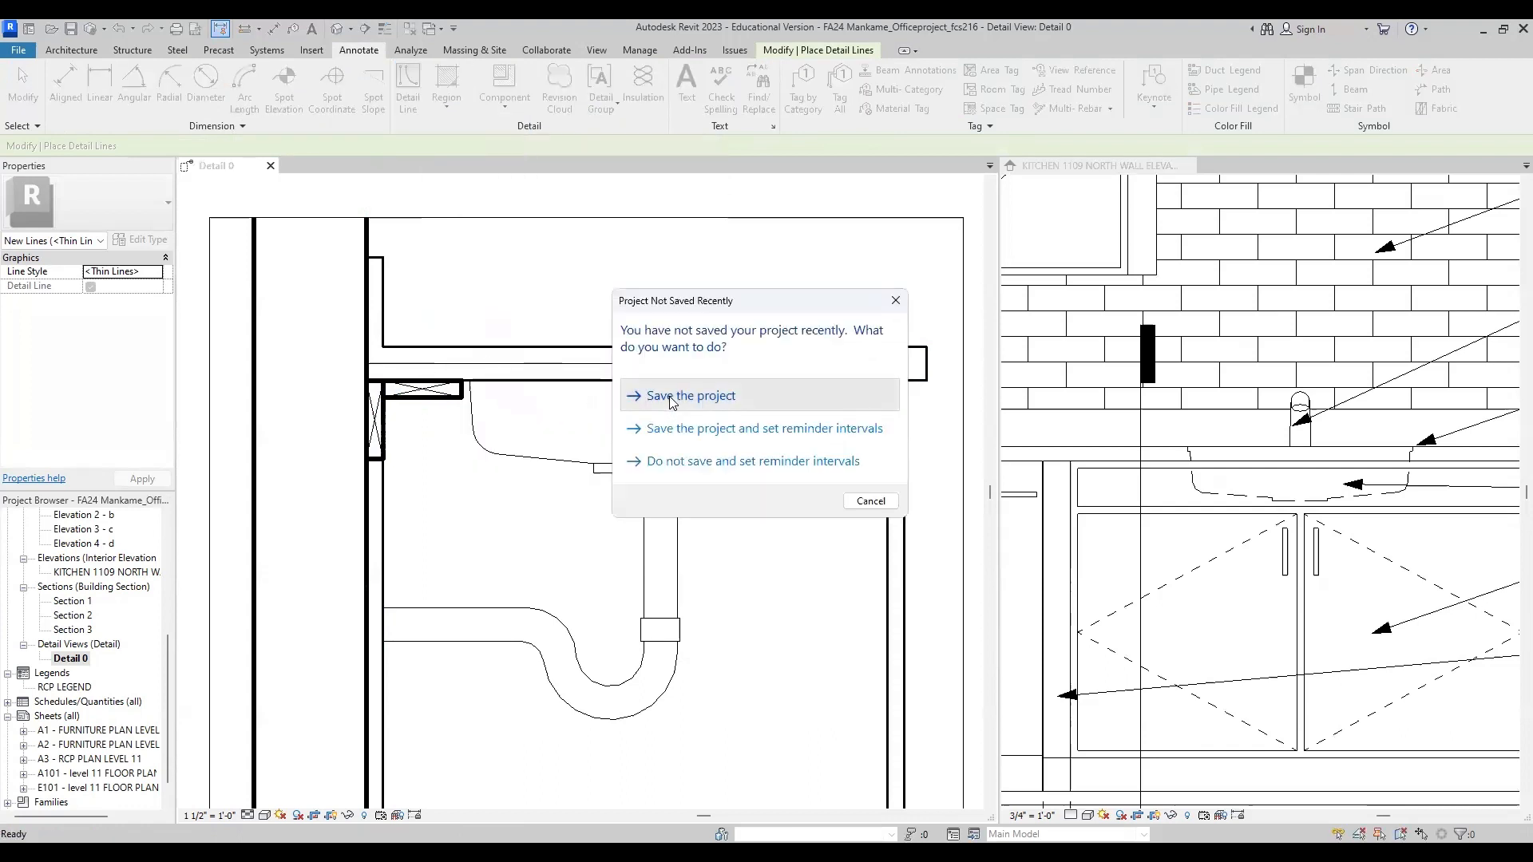
click(669, 395)
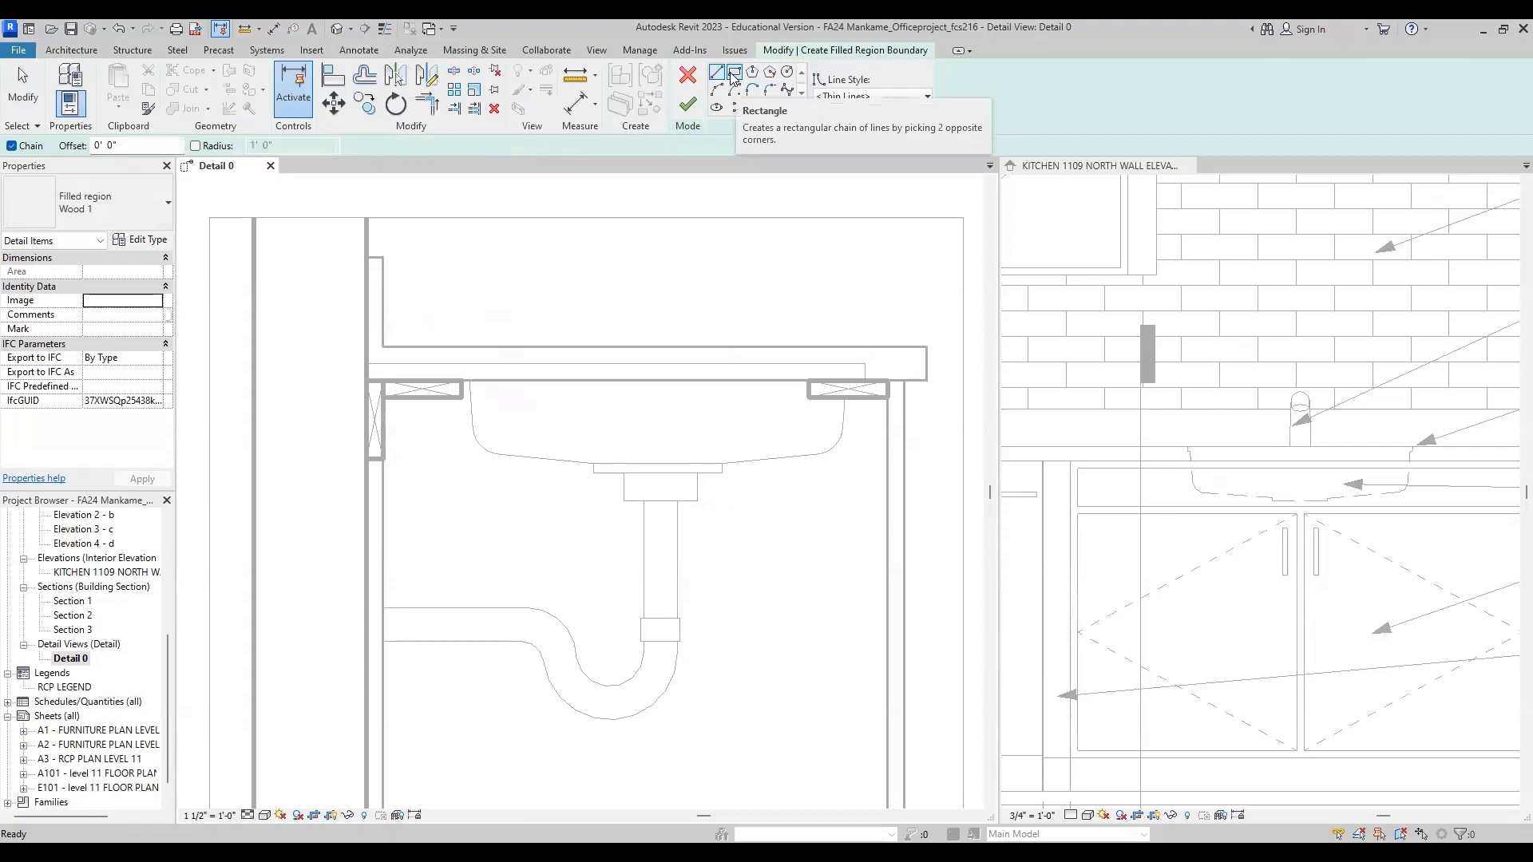
click(732, 73)
click(367, 363)
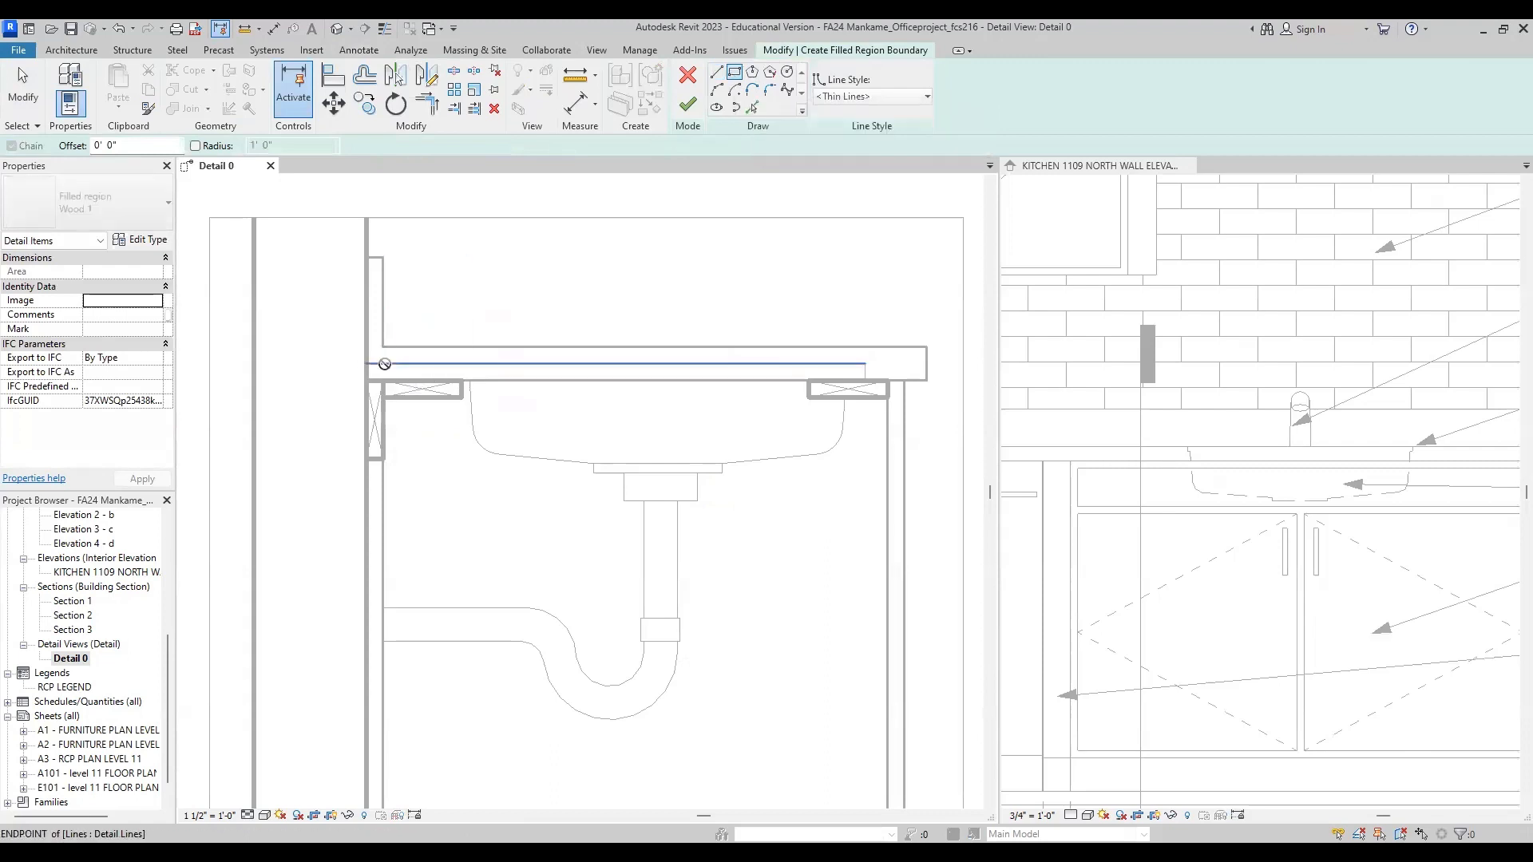
click(866, 381)
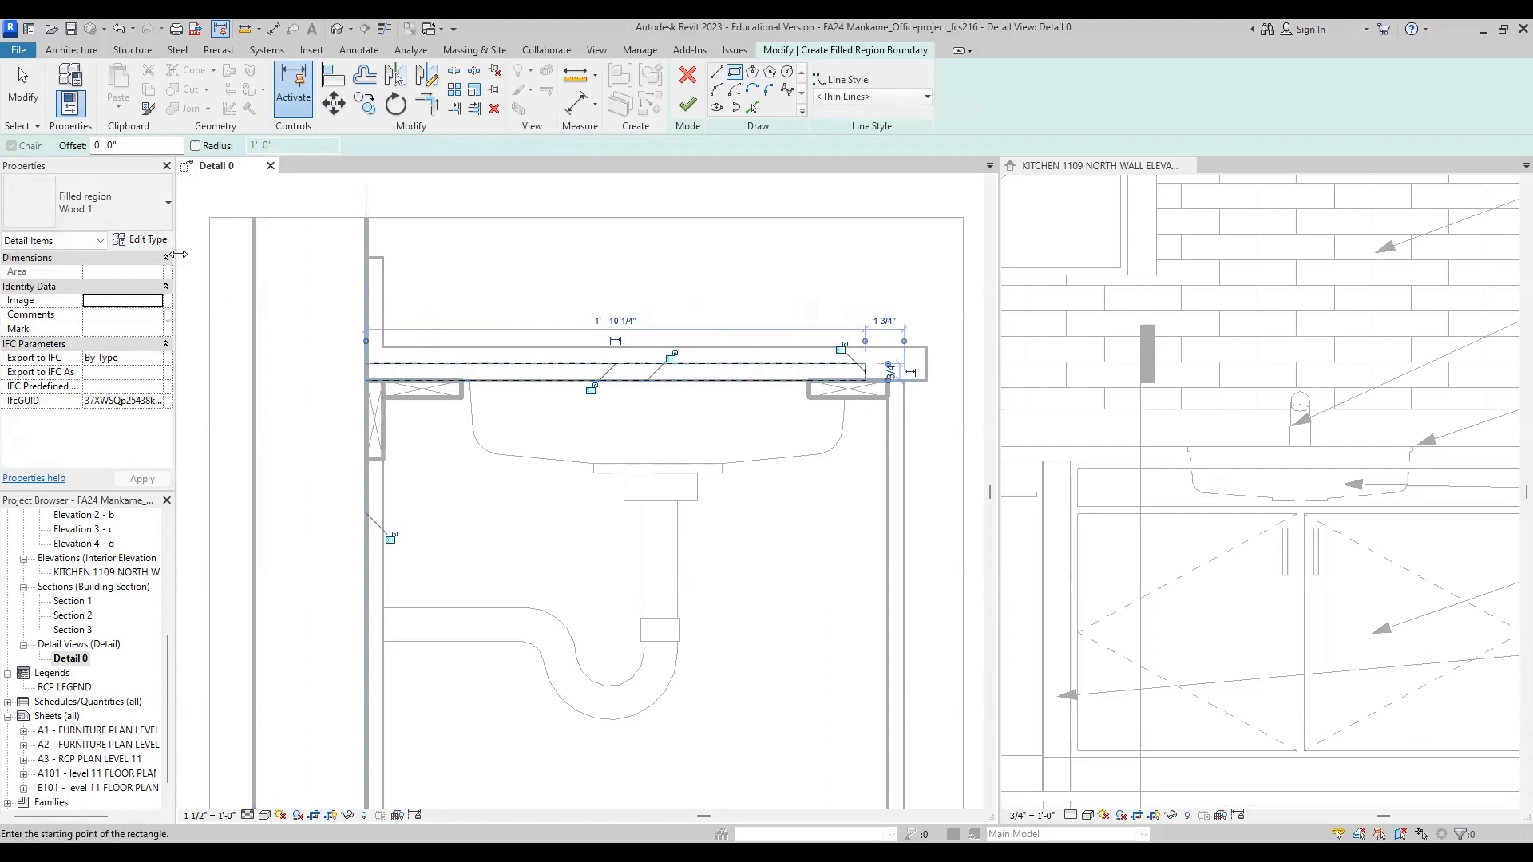
Step: Use the Wood 1 filled region type and set its foreground fill pattern to Wood - Finish (drafting)
click(120, 220)
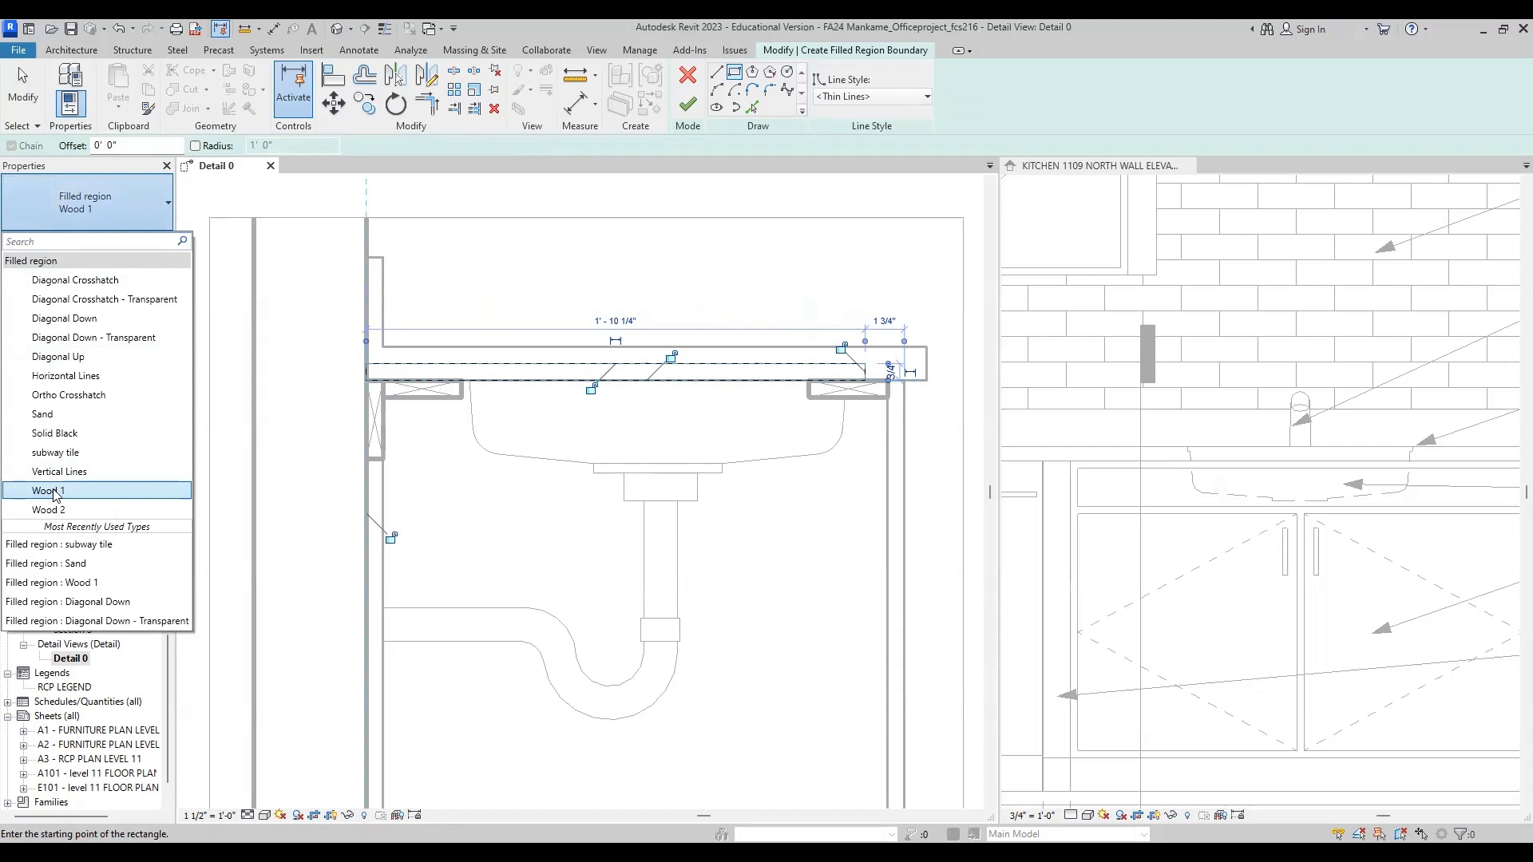
click(56, 492)
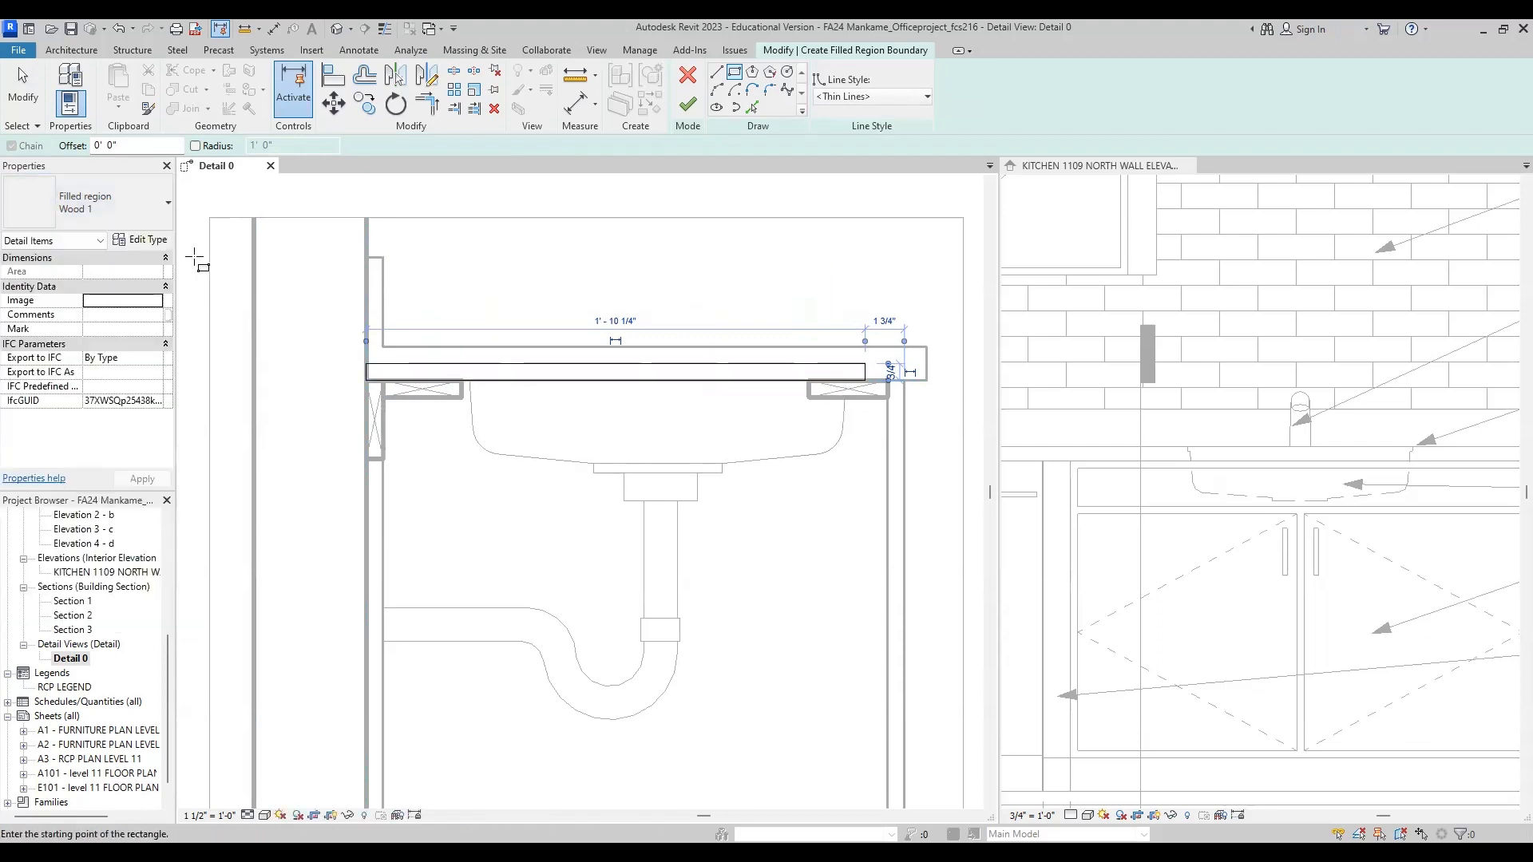
click(155, 244)
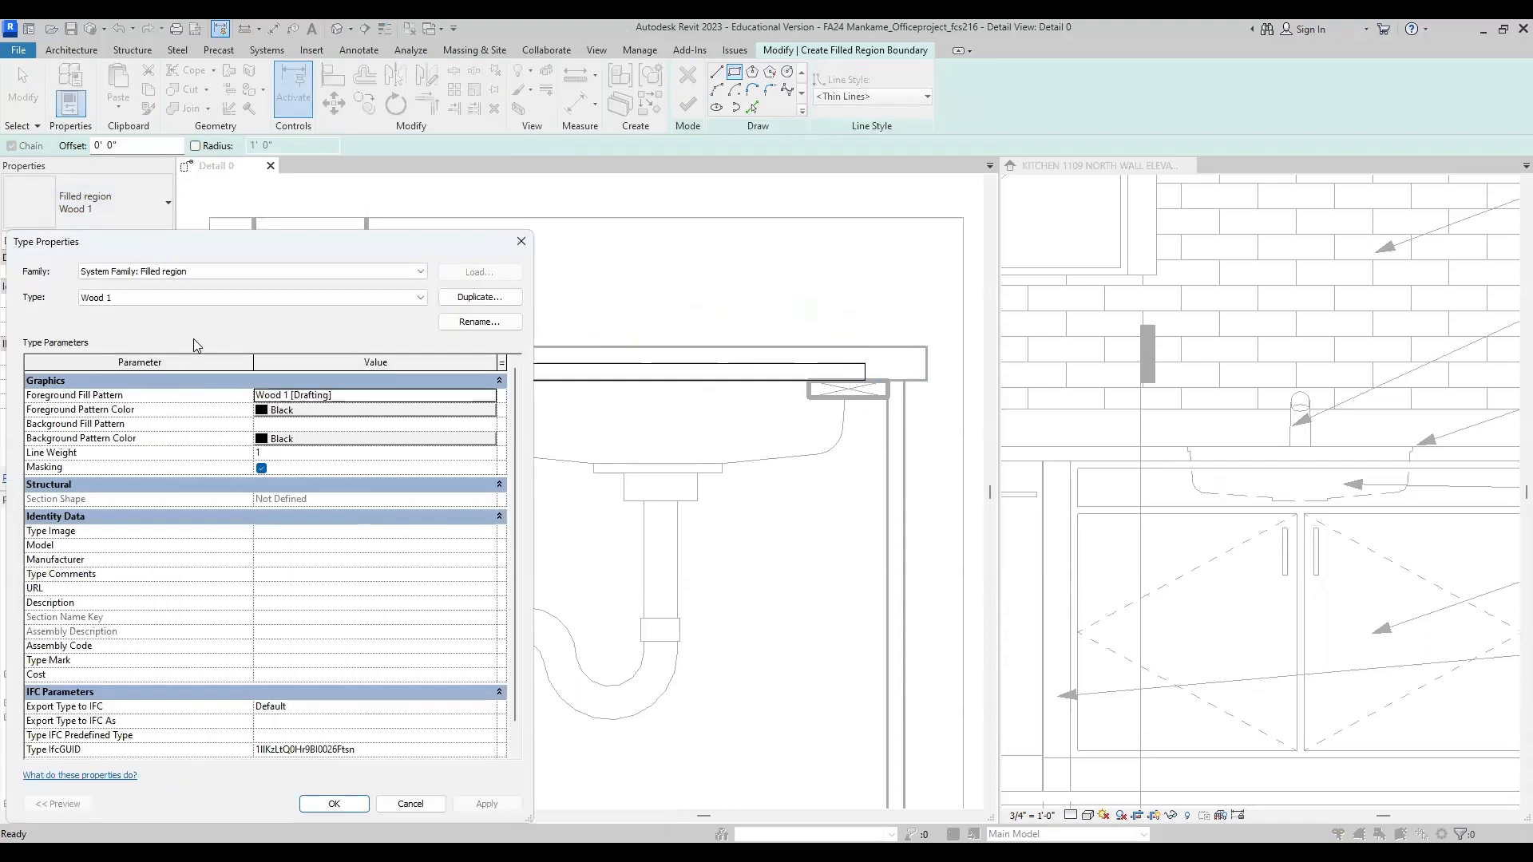
scroll(359, 577, down, 1)
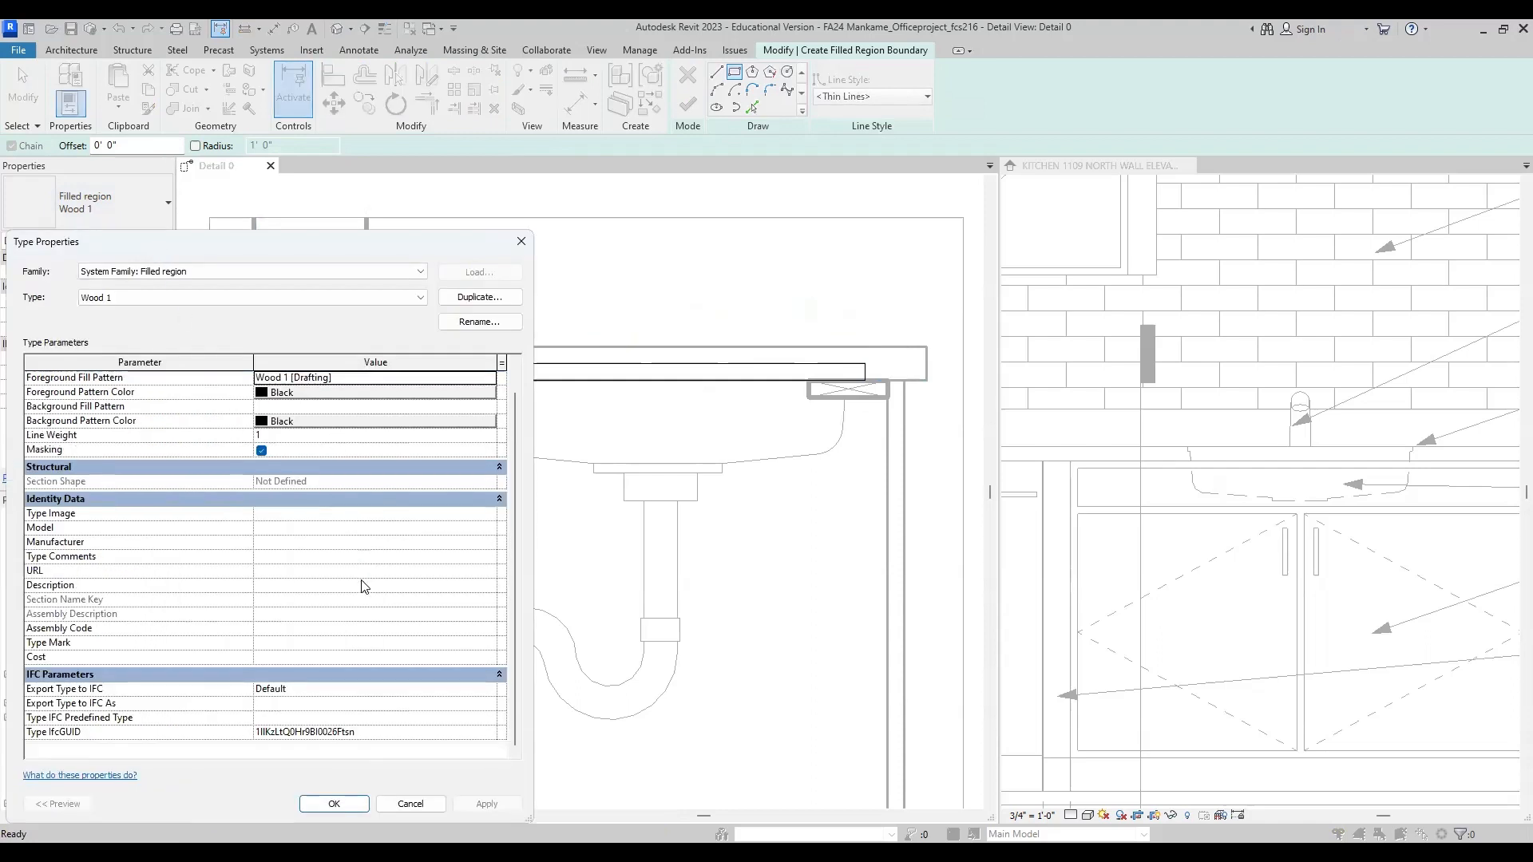
scroll(362, 578, up, 1)
click(475, 395)
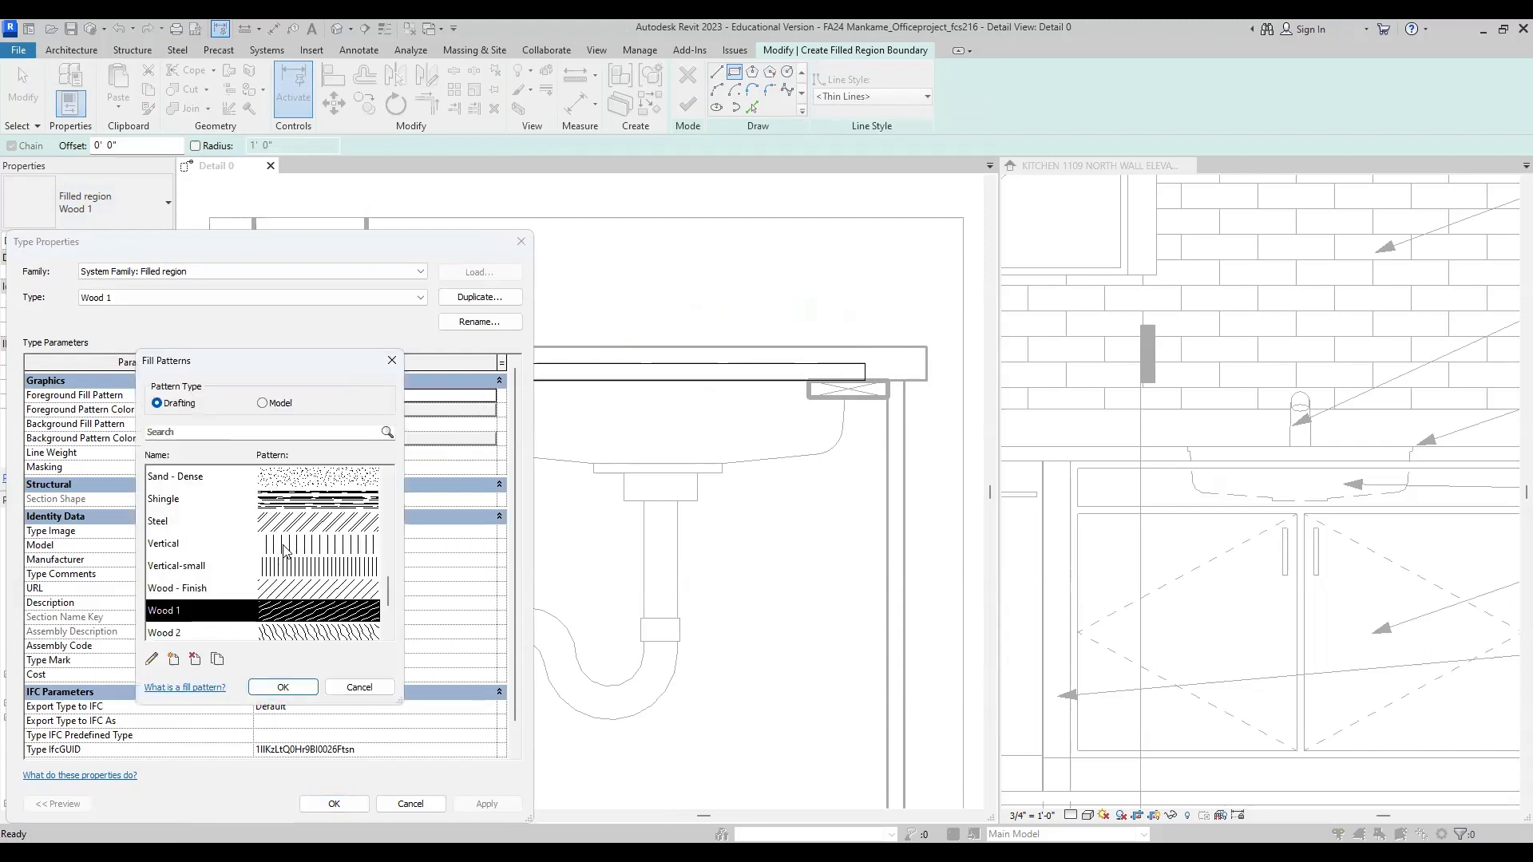
click(305, 592)
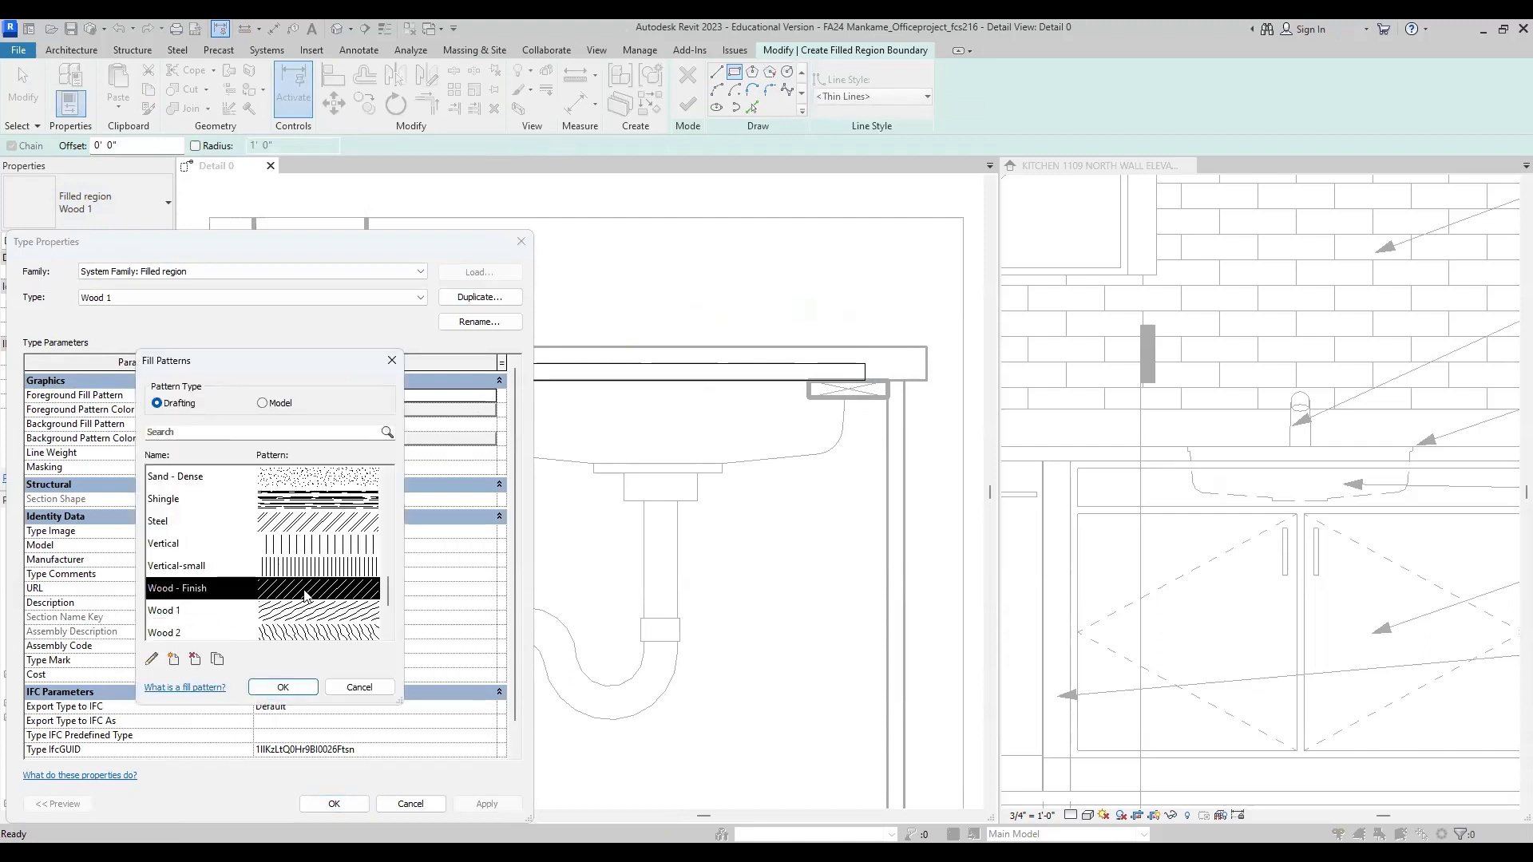
click(282, 688)
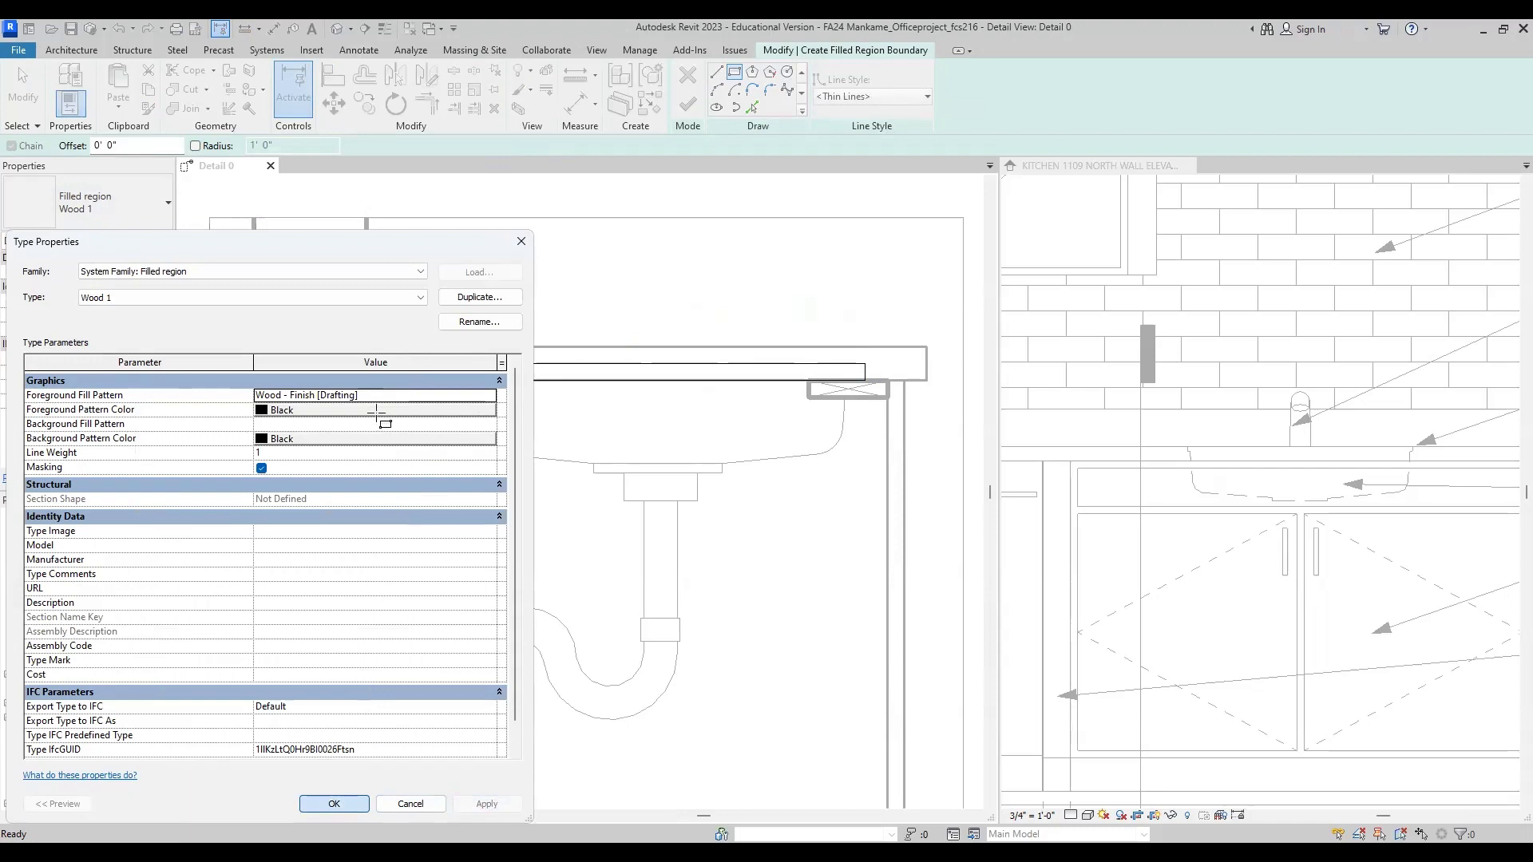
click(319, 805)
Step: Finish the filled region sketch and check the hatched countertop substrate in the cabinet section
scroll(647, 358, up, 3)
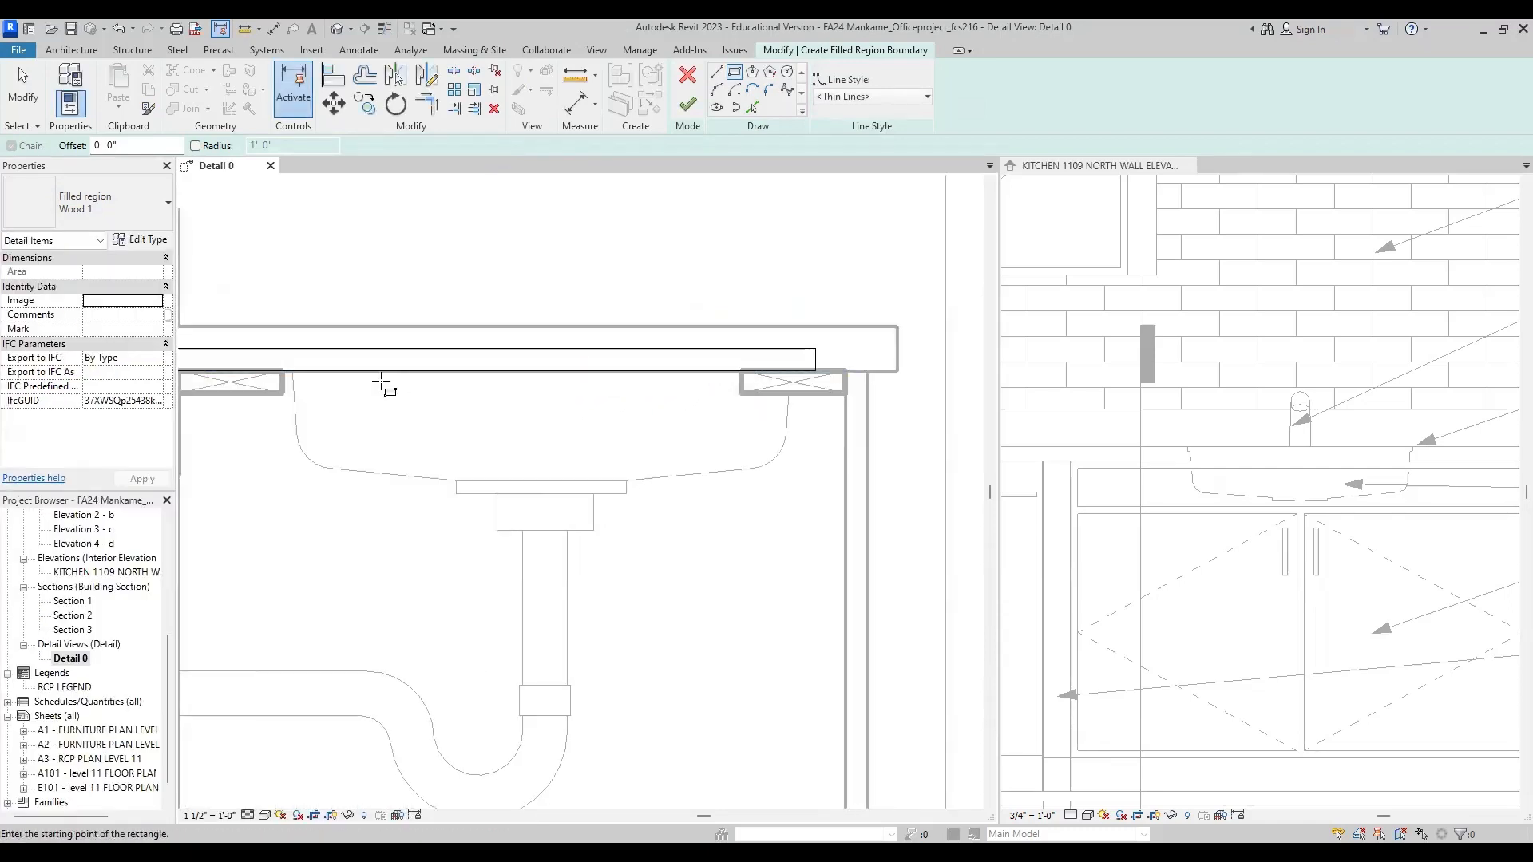
scroll(607, 399, down, 2)
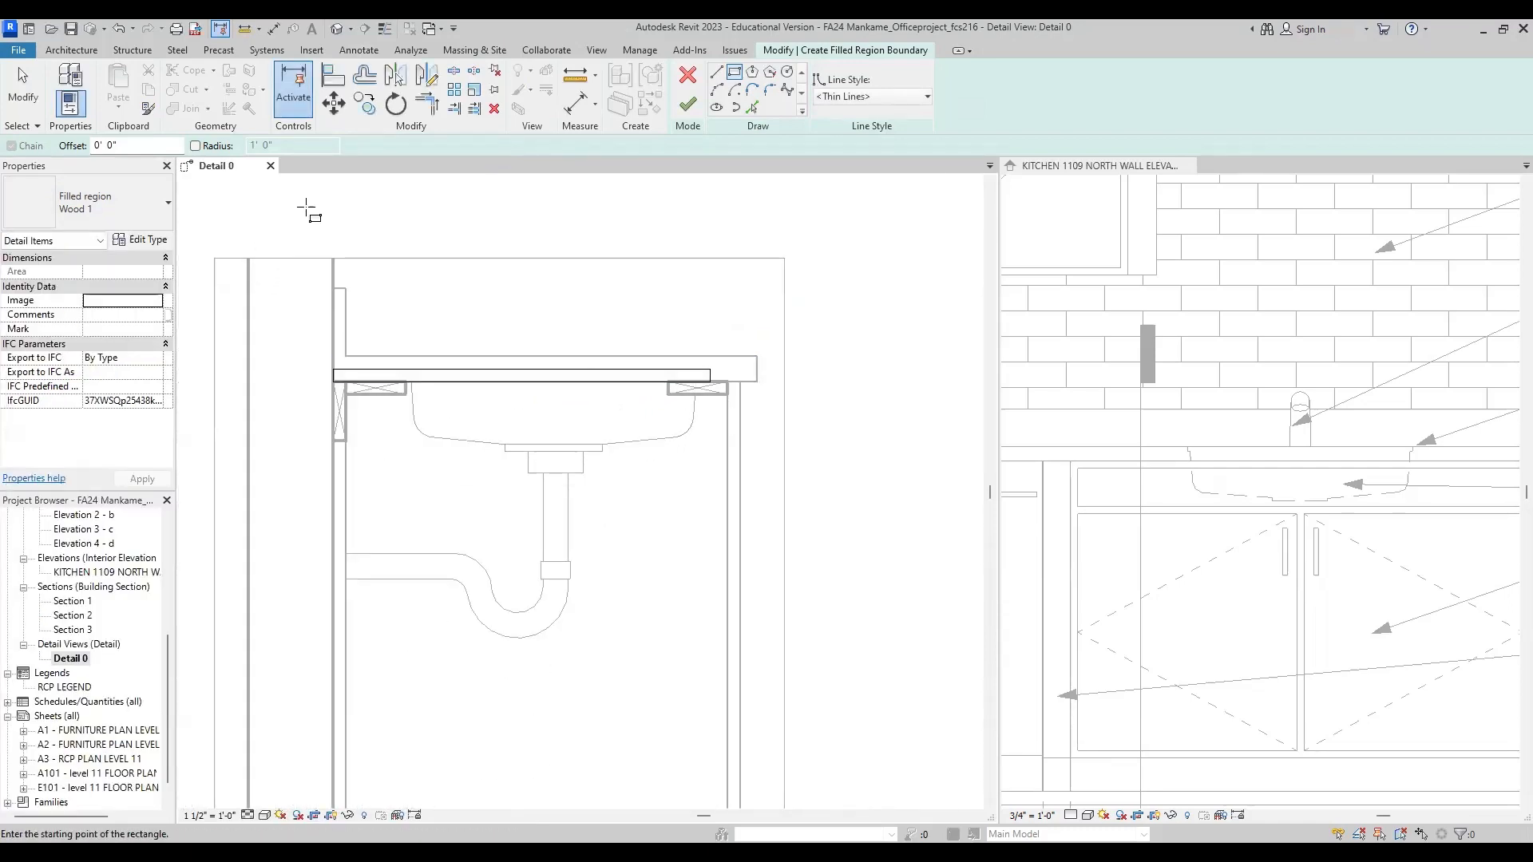
click(687, 105)
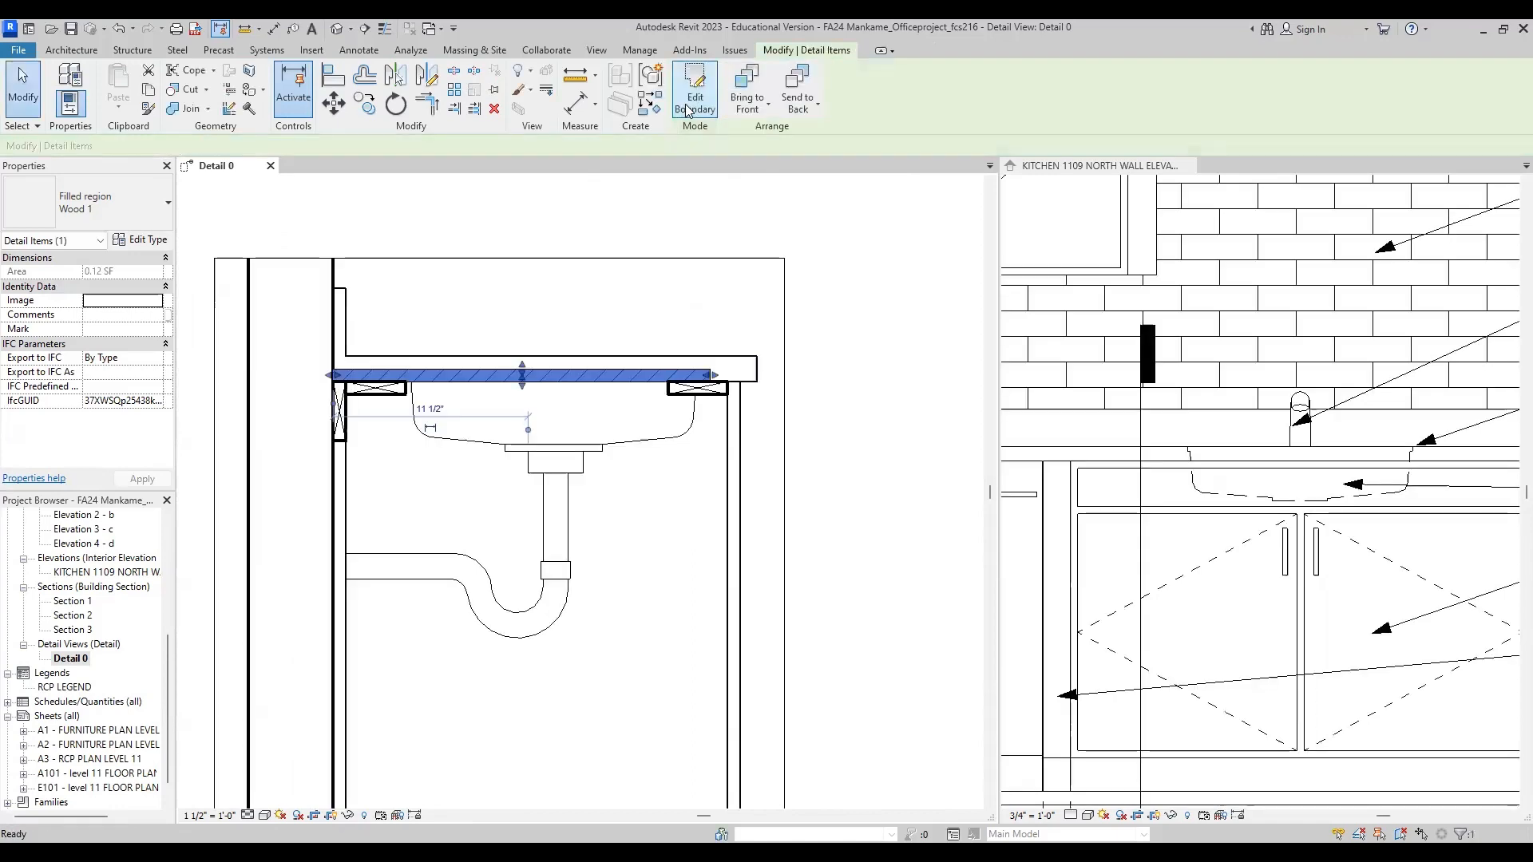
click(876, 360)
scroll(455, 378, up, 2)
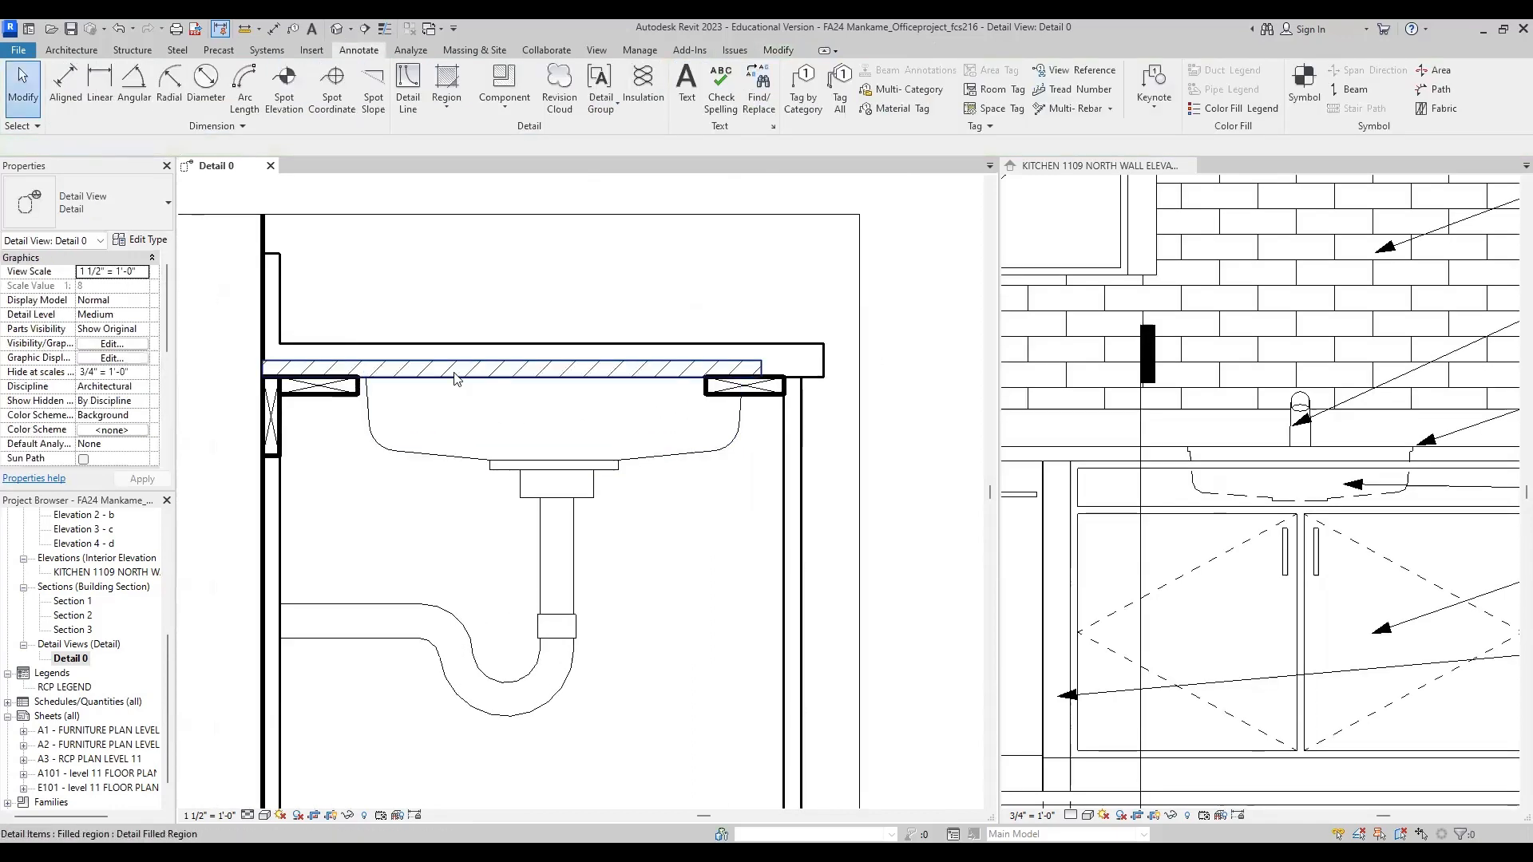
click(354, 368)
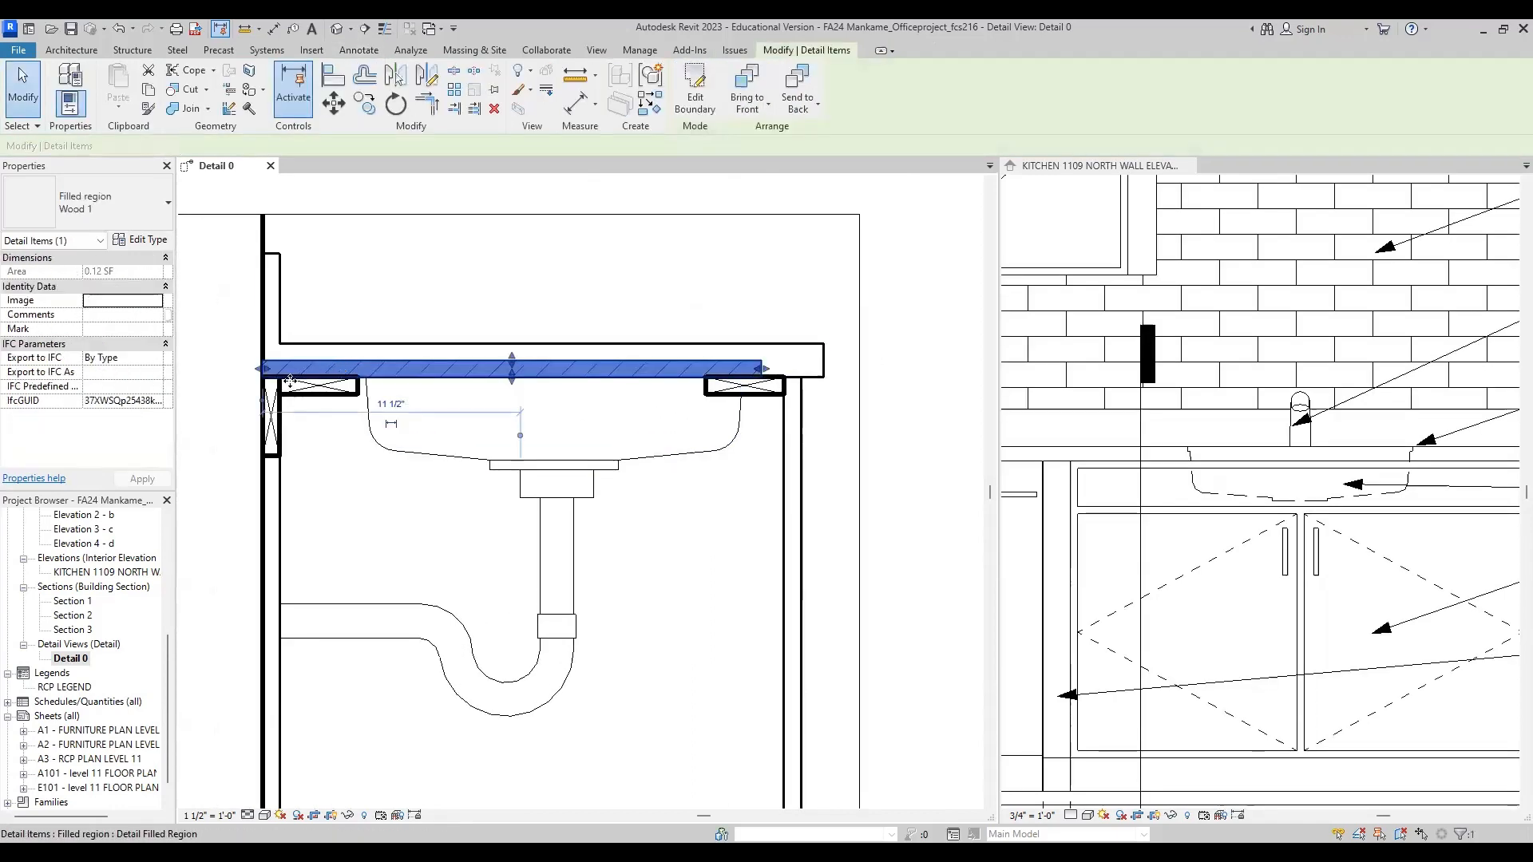
click(239, 438)
scroll(656, 535, down, 3)
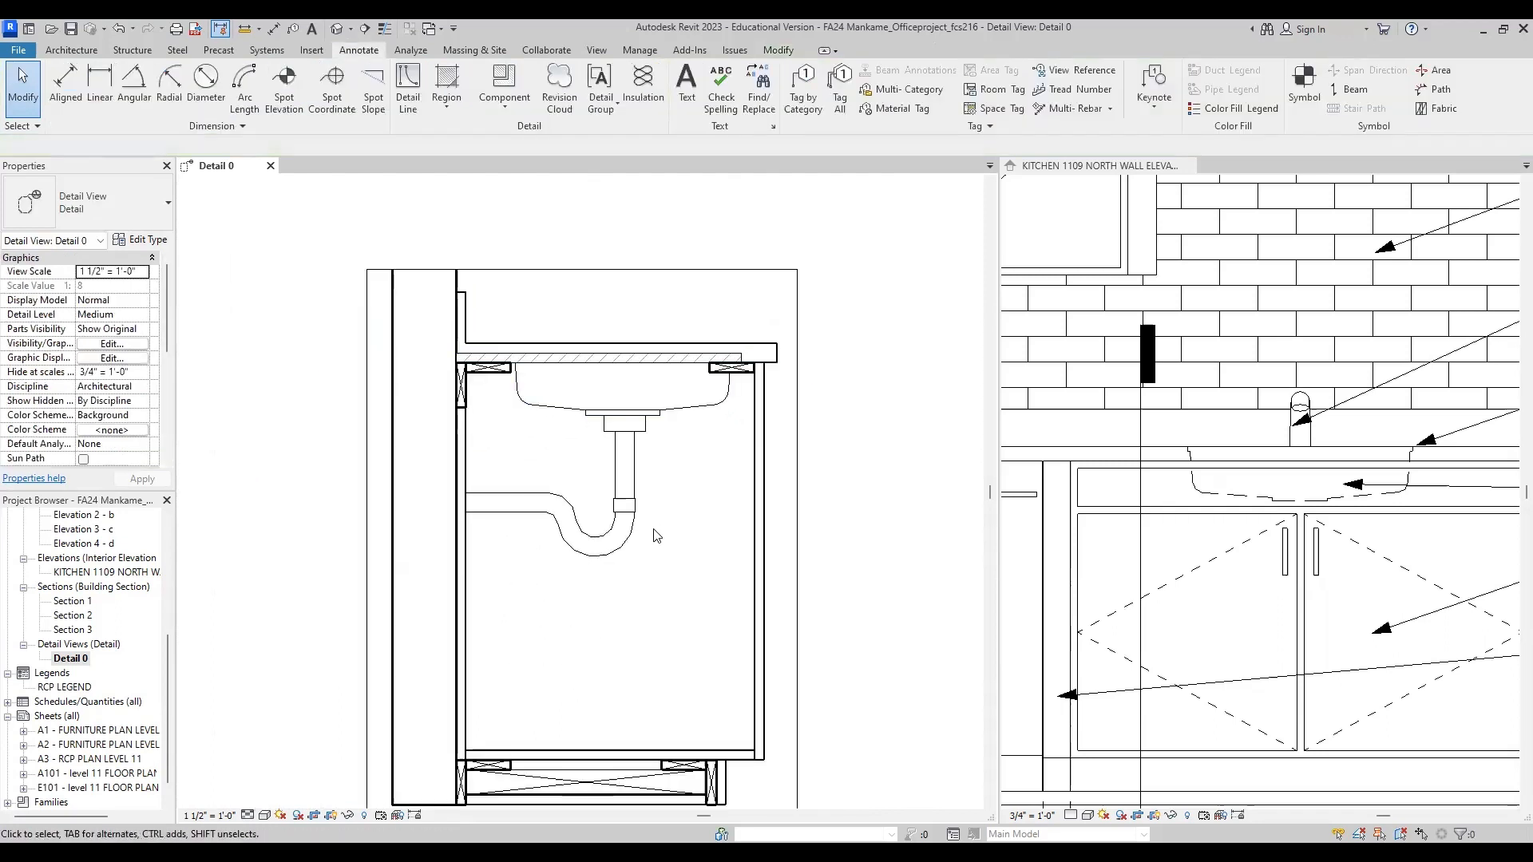
Step: Measure the height from the countertop's underside to the top of the cabinet doors in the kitchen north wall elevation
middle_drag(695, 562, 600, 558)
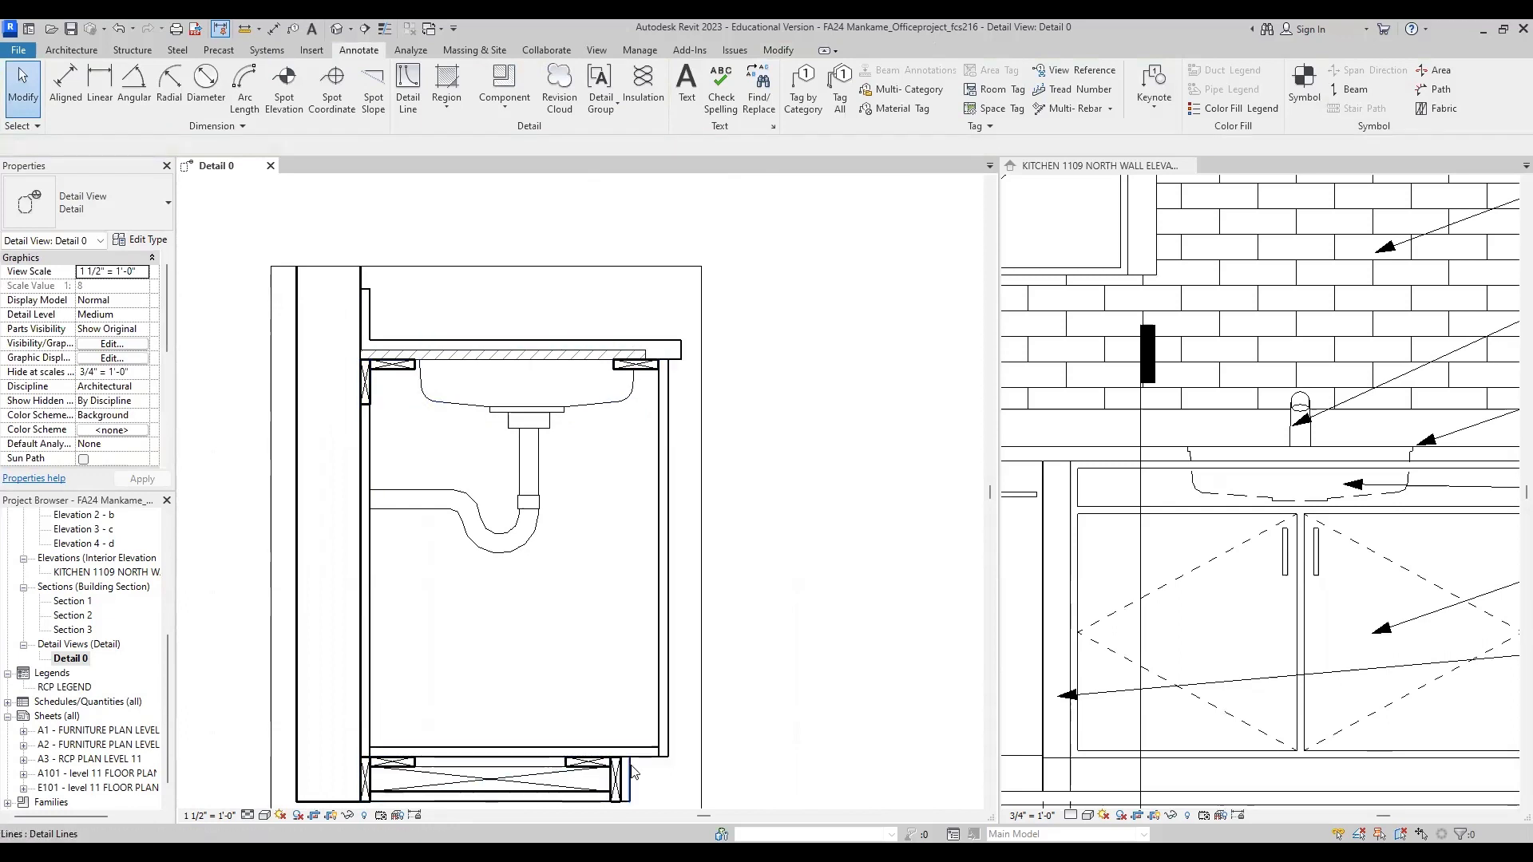
middle_drag(667, 766, 671, 708)
middle_drag(736, 413, 700, 422)
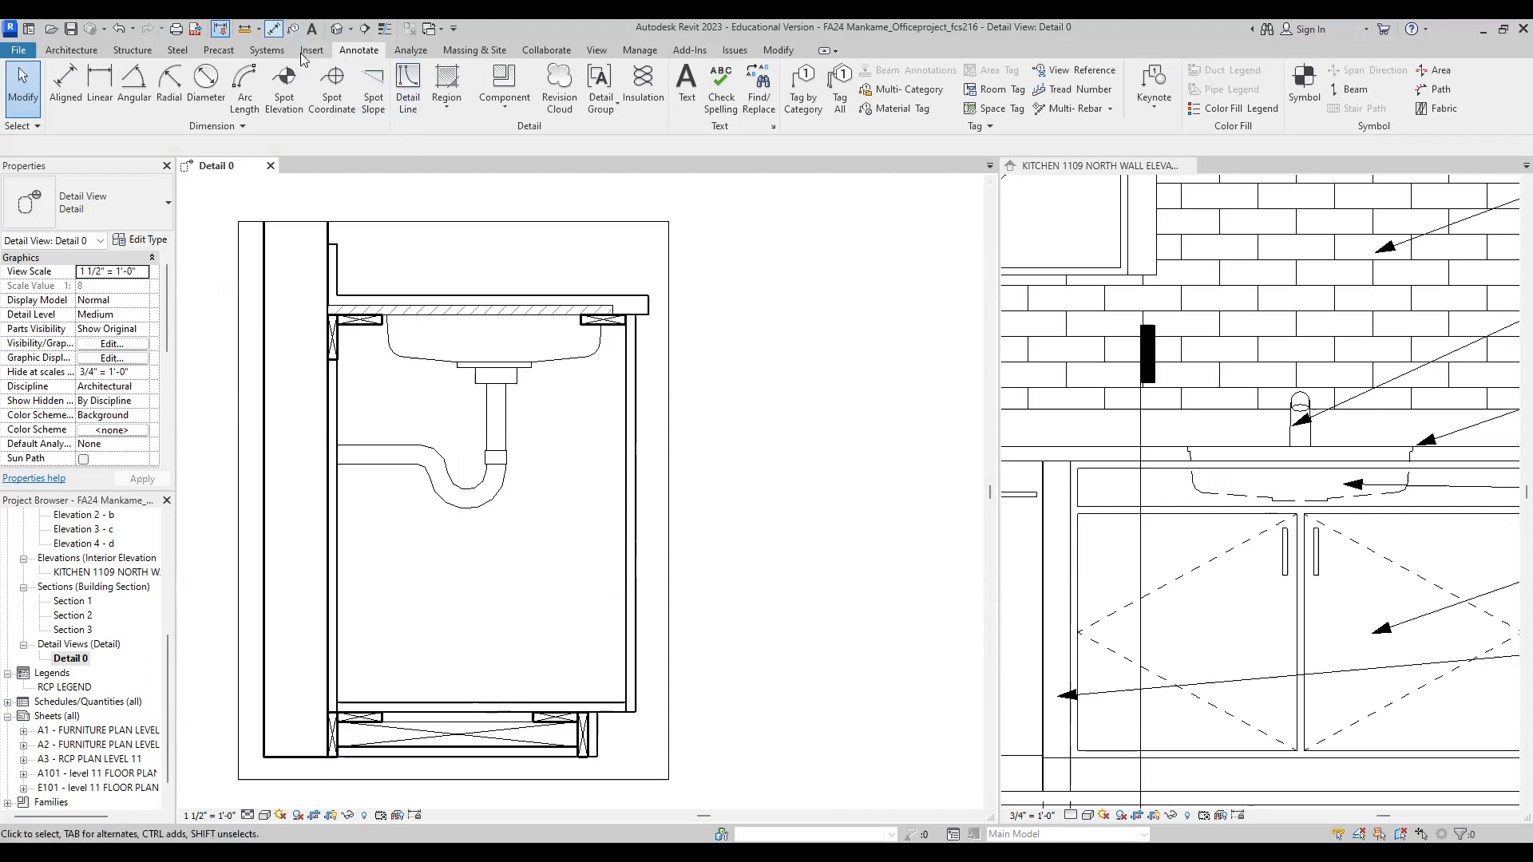
key(d)
key(i)
scroll(1239, 526, up, 3)
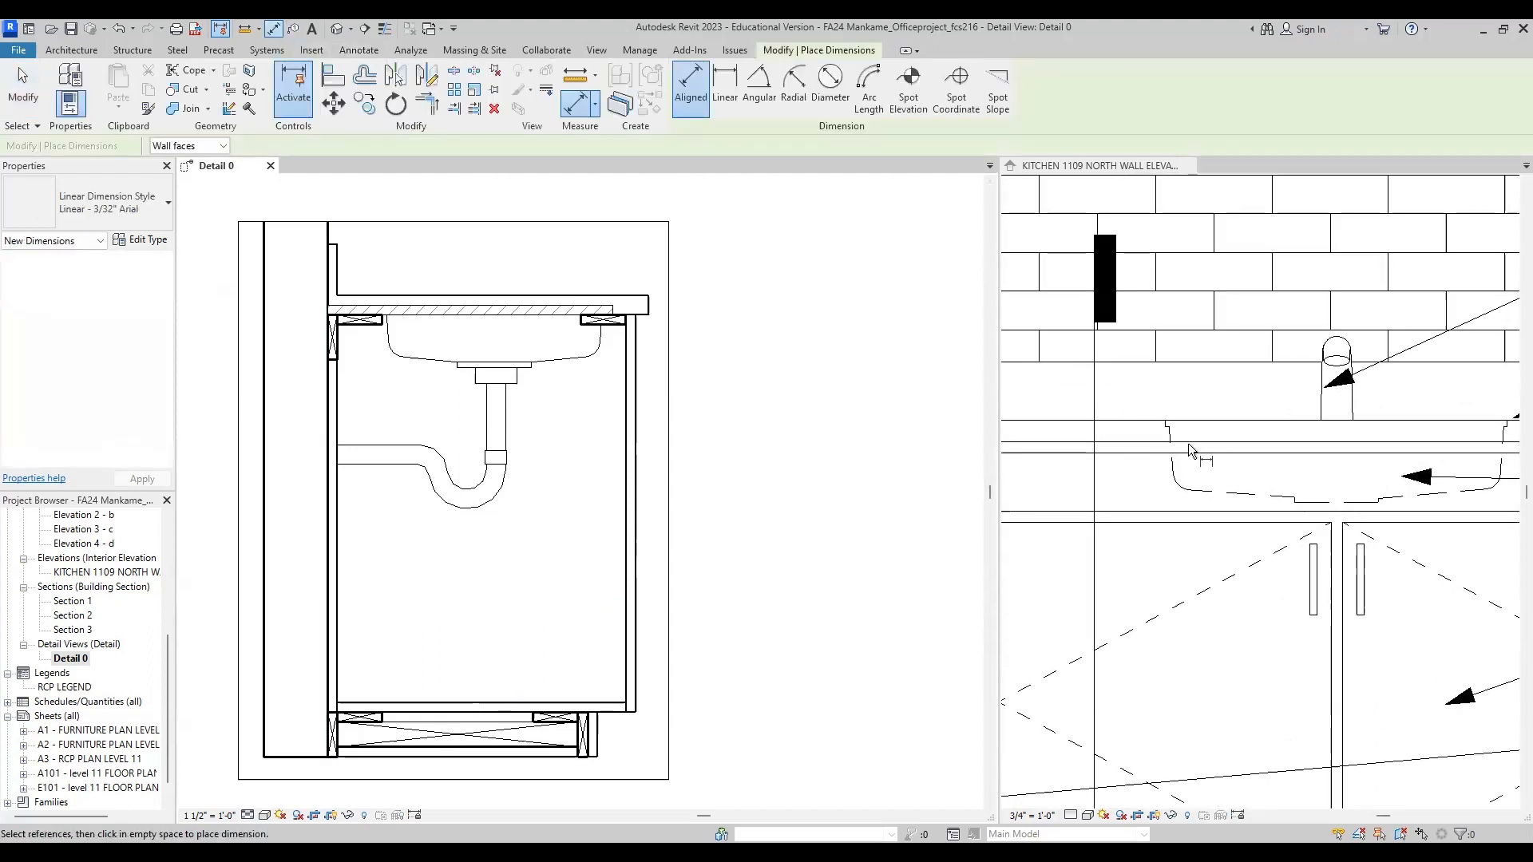
scroll(1218, 469, down, 2)
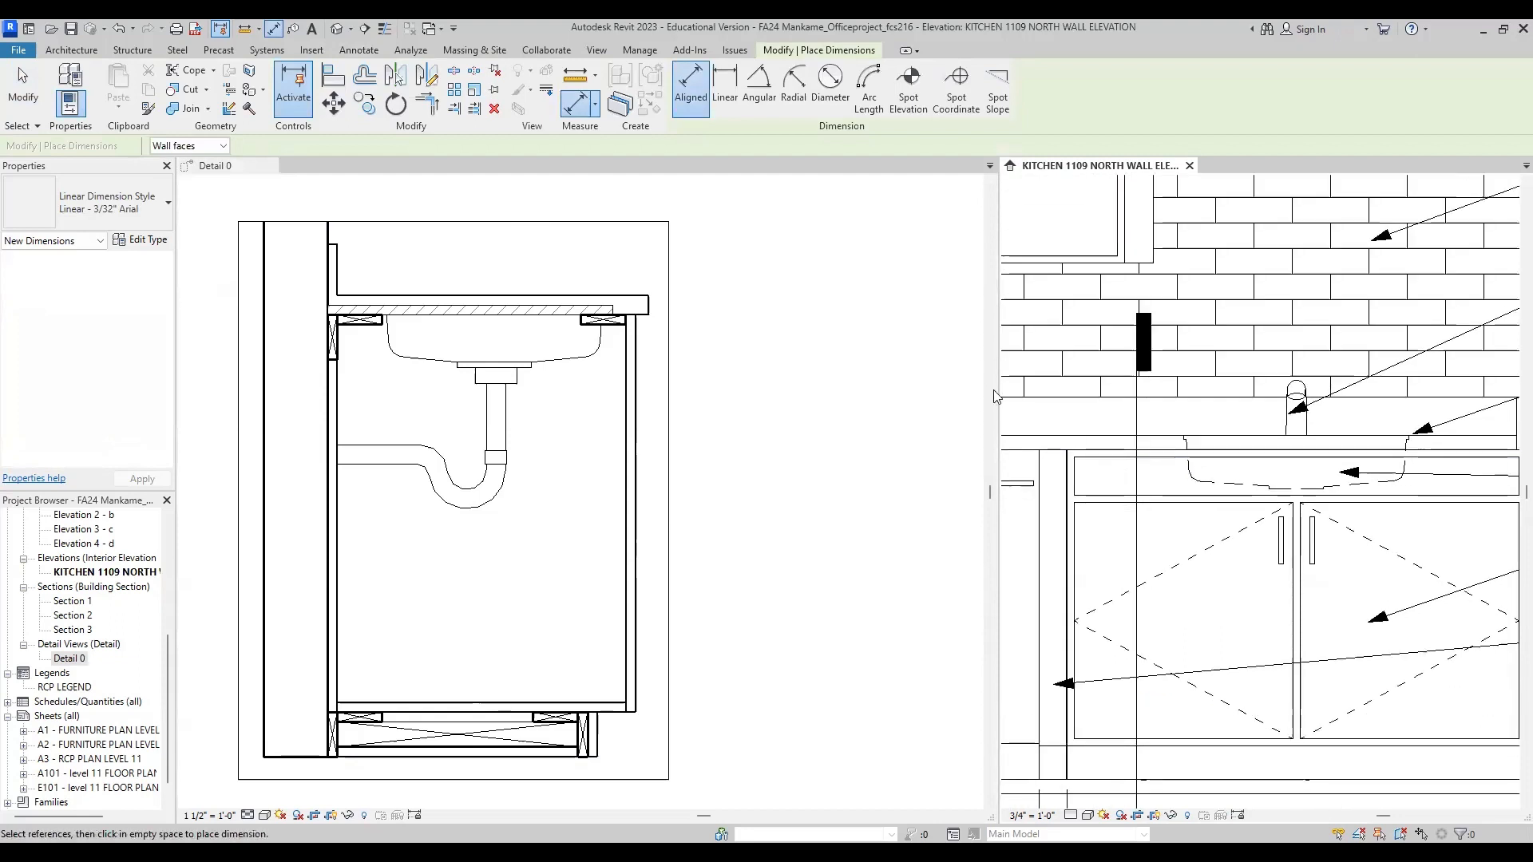
click(1085, 450)
click(1107, 503)
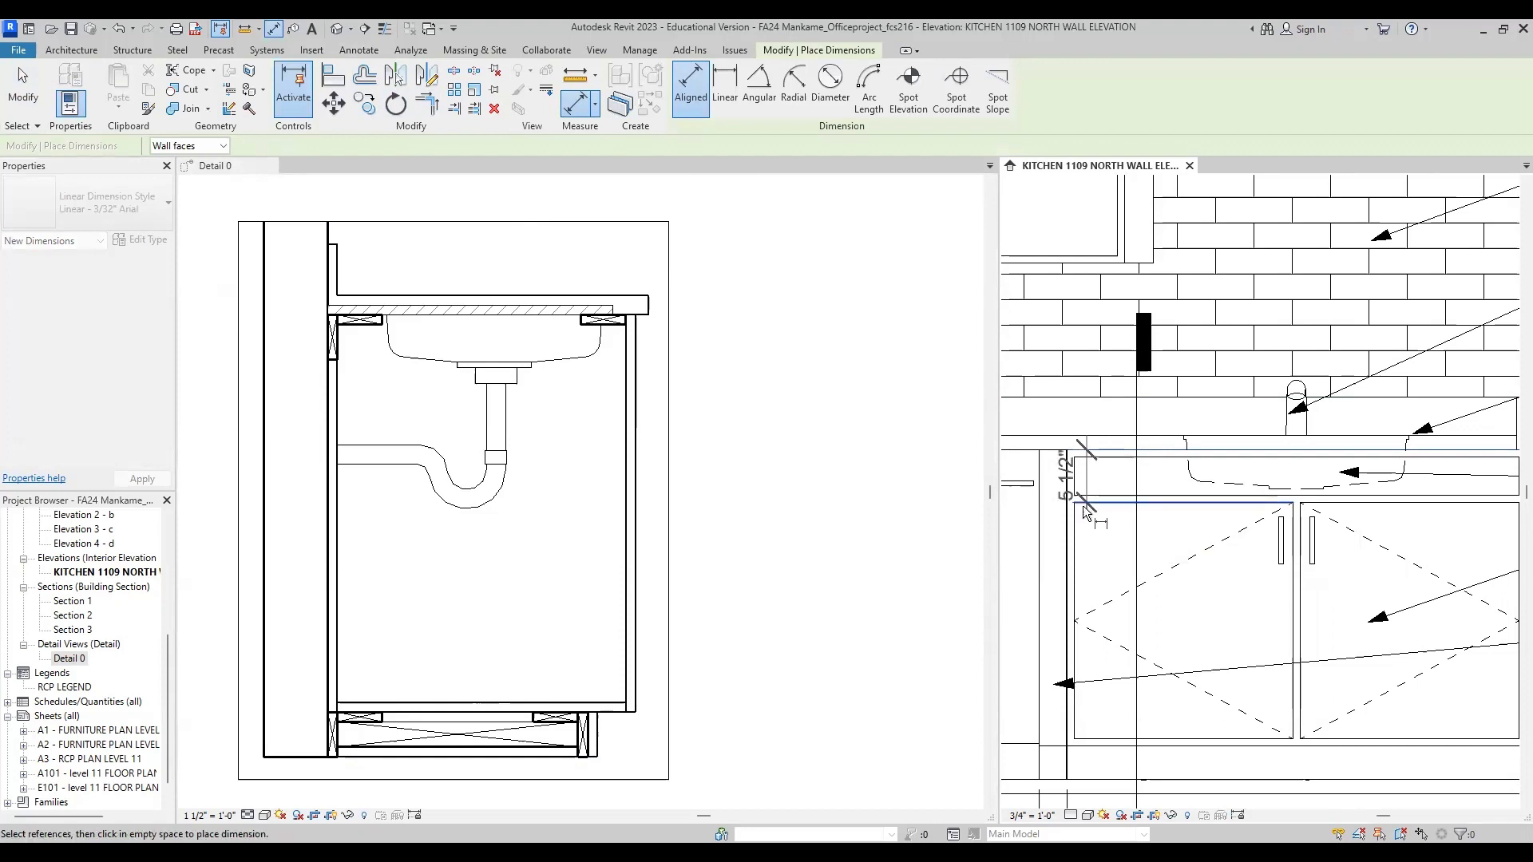
key(Escape)
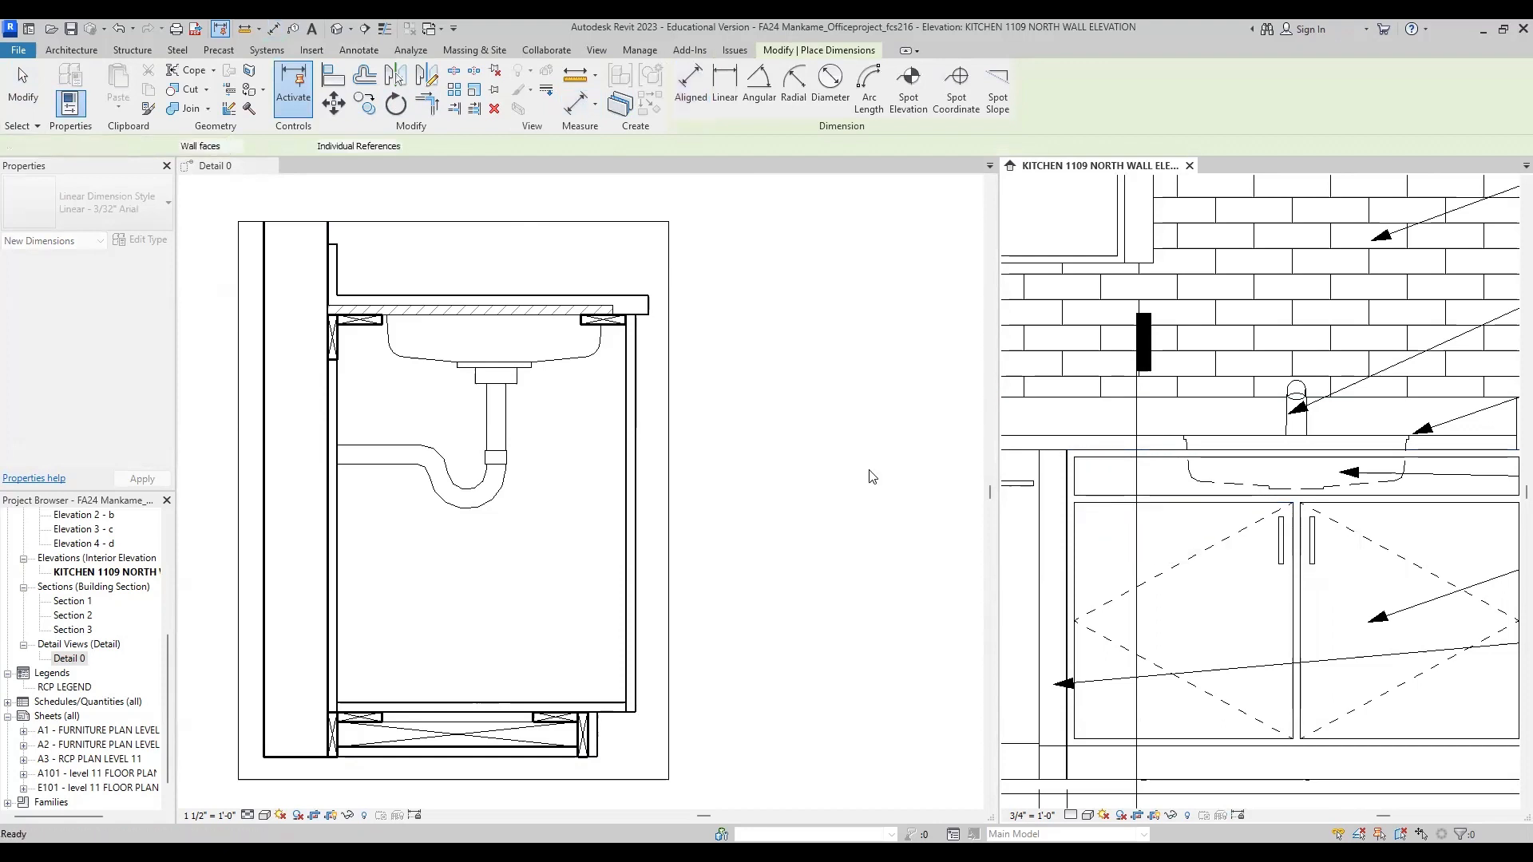
Step: Draw a horizontal Thin Lines detail line across the cabinet's front panel in Detail 0, about 5 1/2" below the substrate's top edge
scroll(615, 383, up, 1)
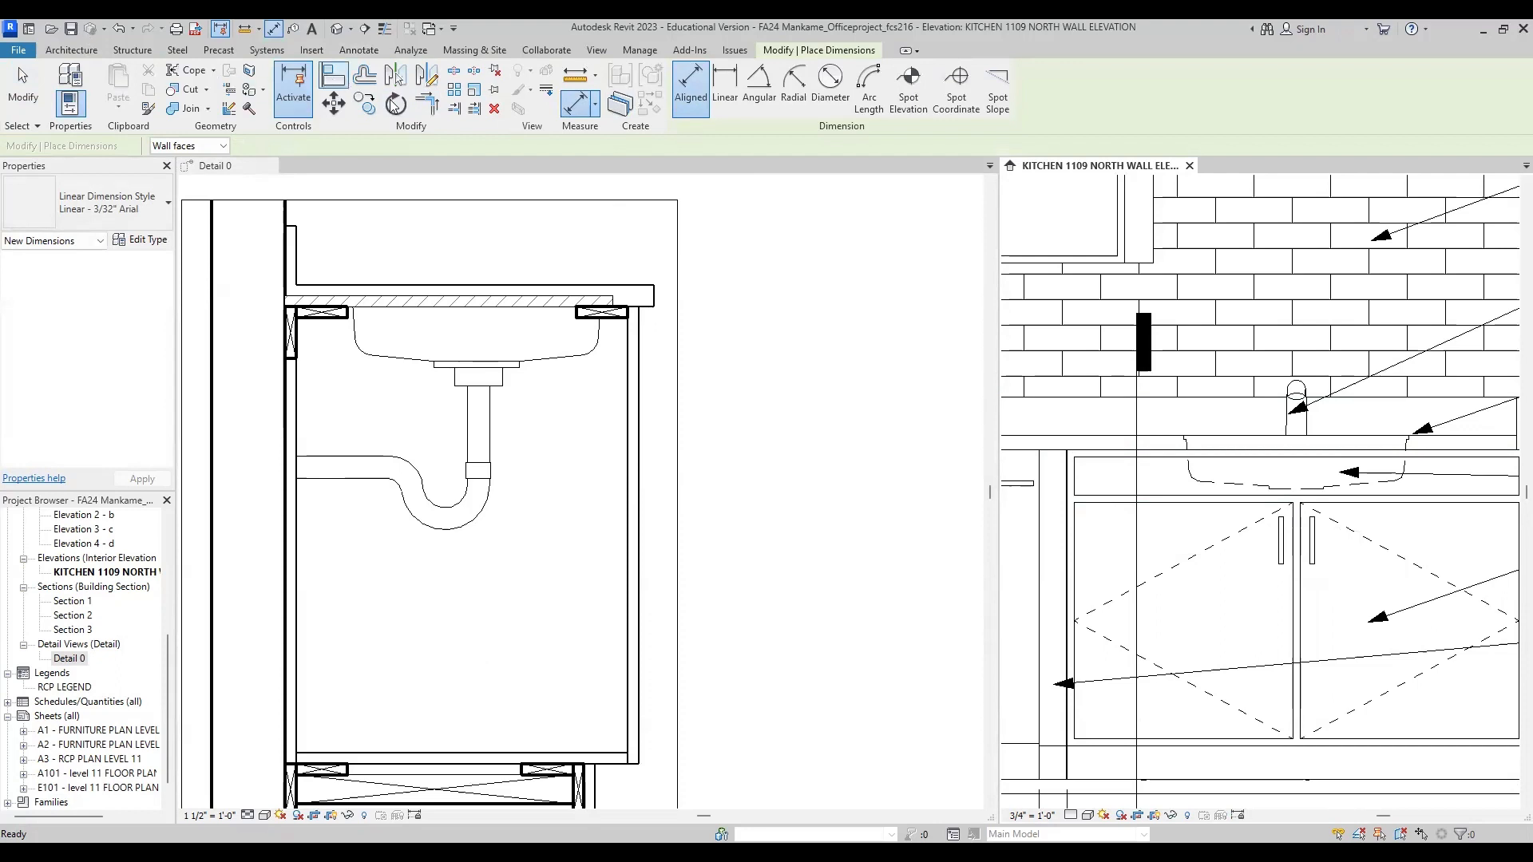
click(360, 50)
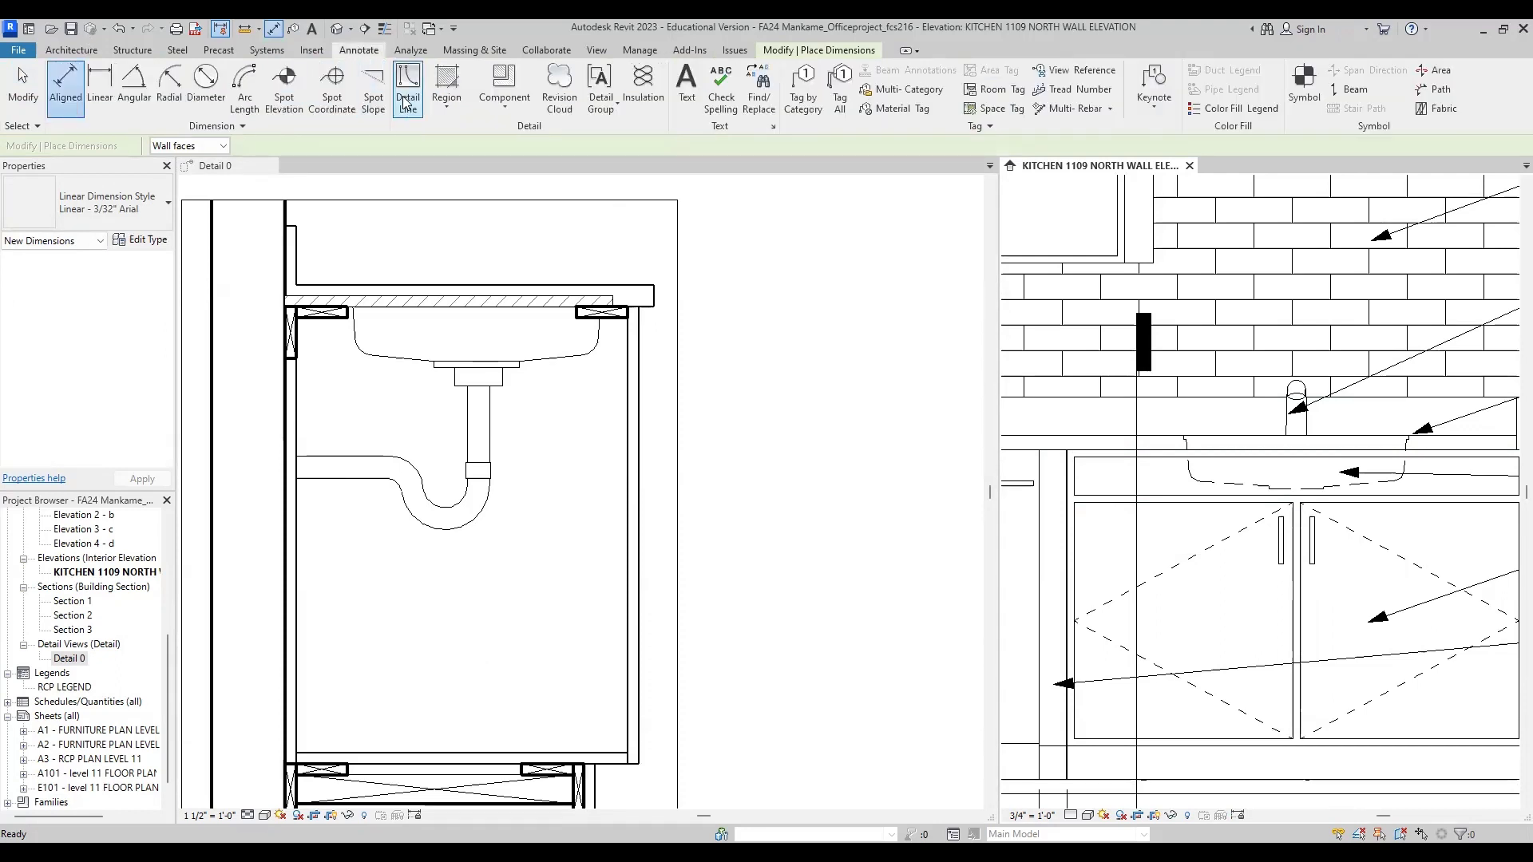
scroll(623, 363, up, 2)
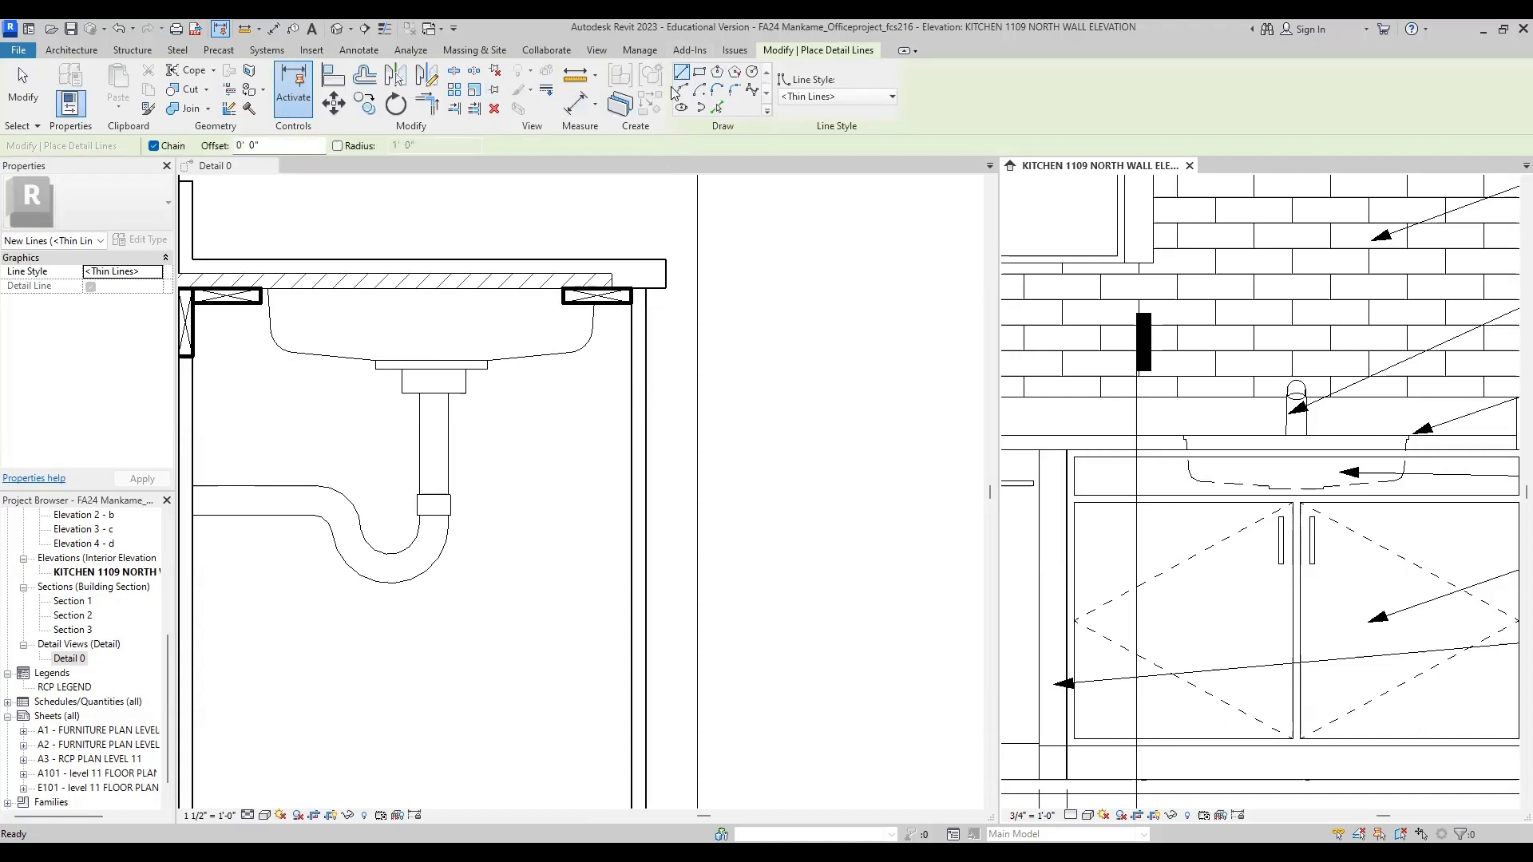
click(623, 349)
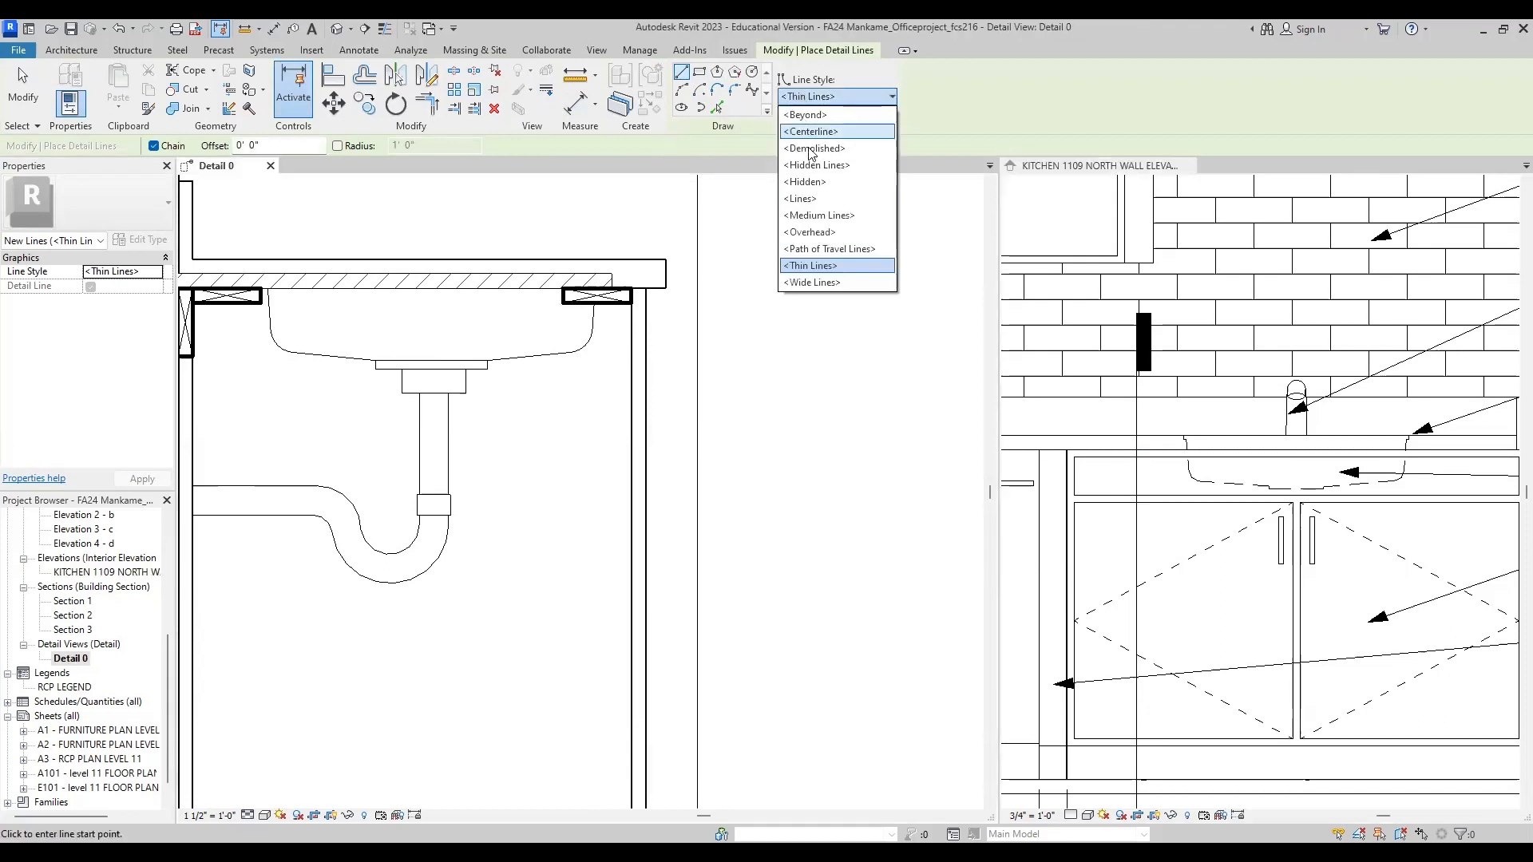
click(825, 266)
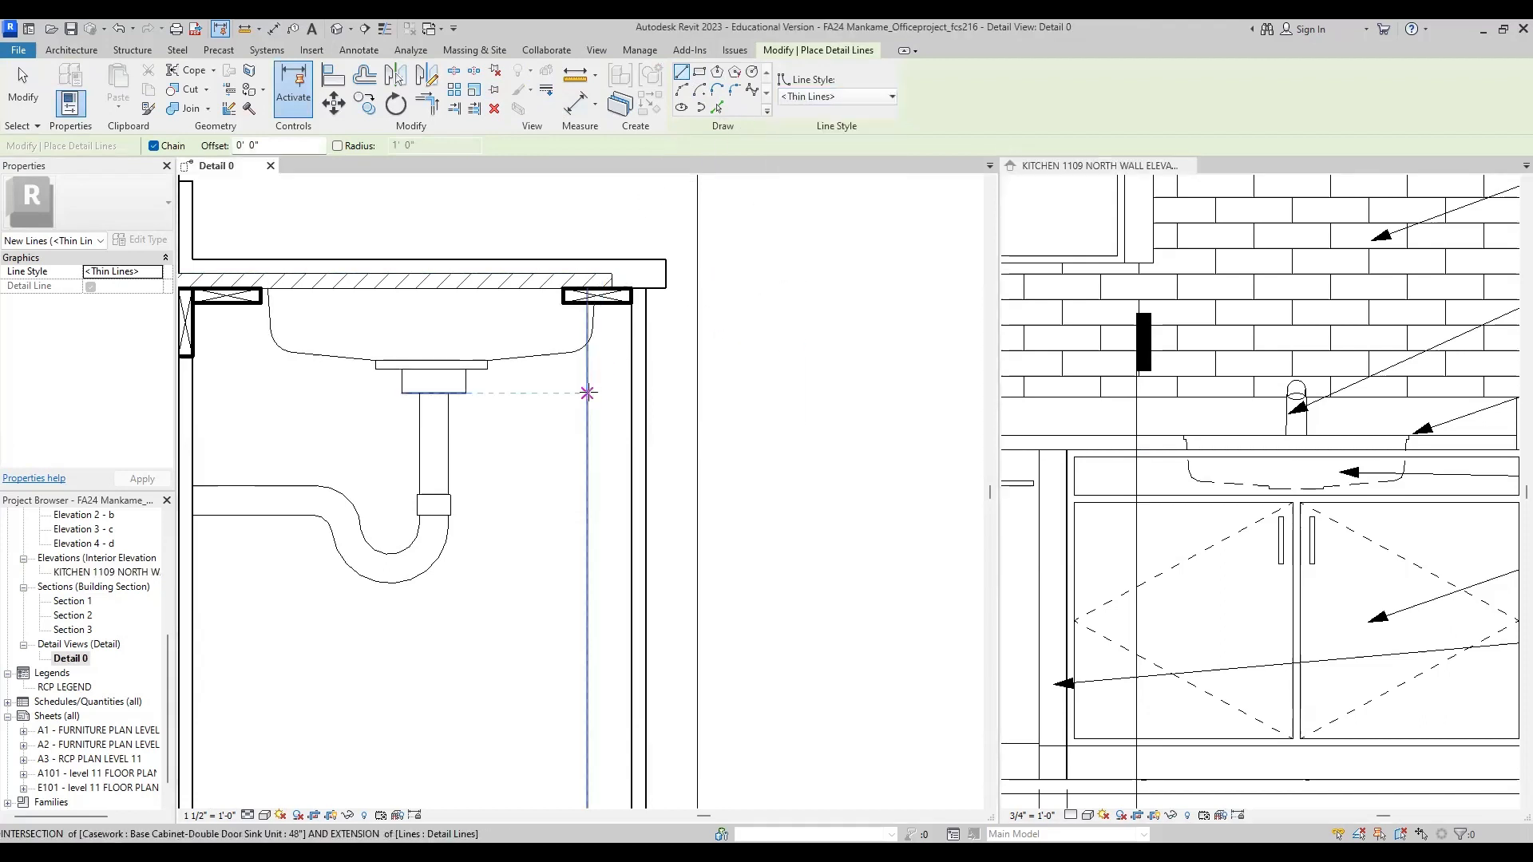
click(645, 289)
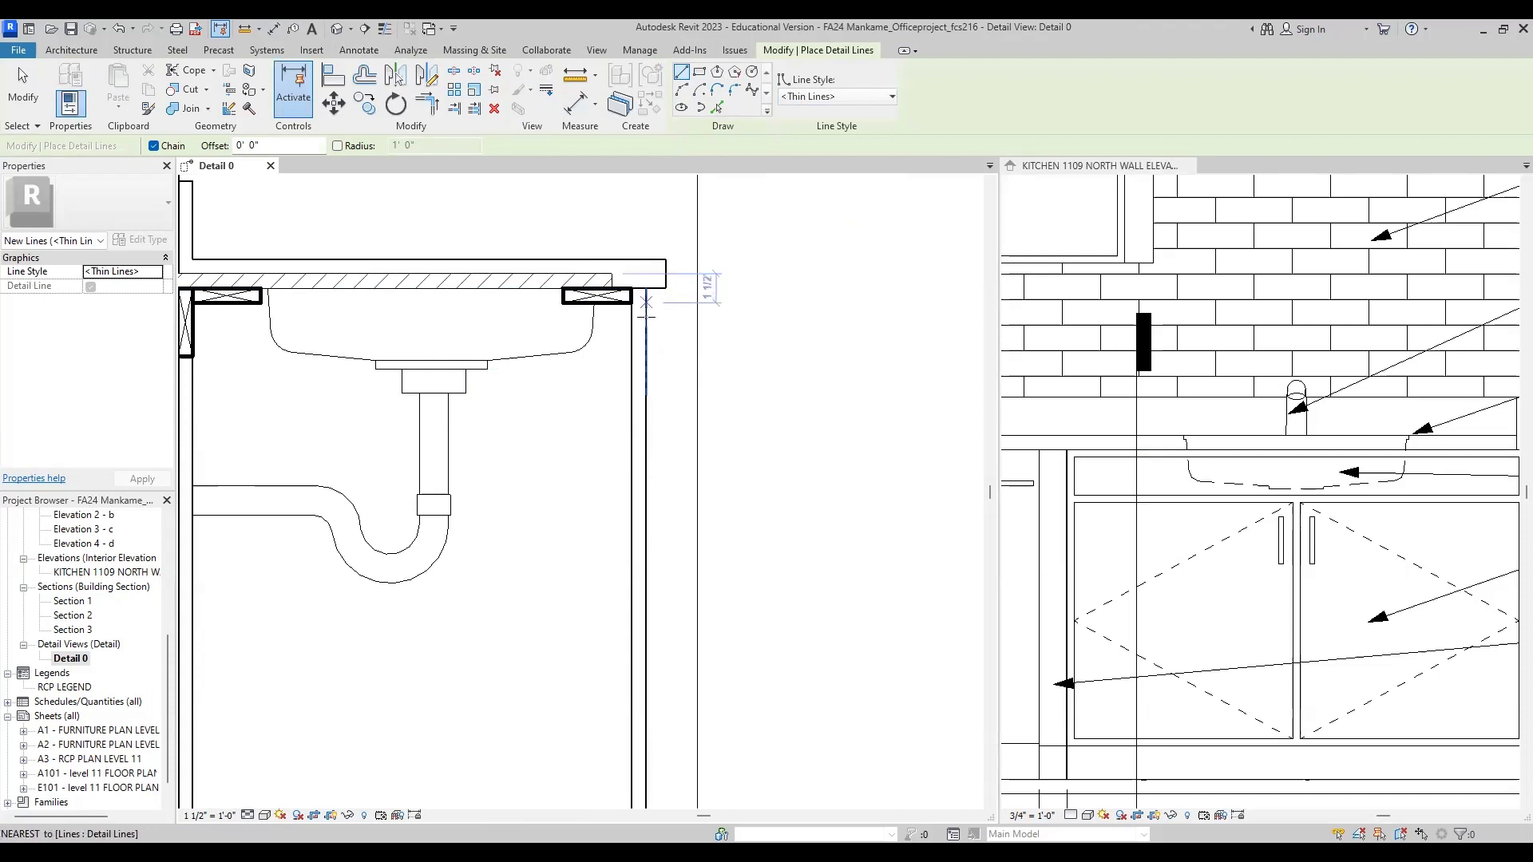
click(646, 383)
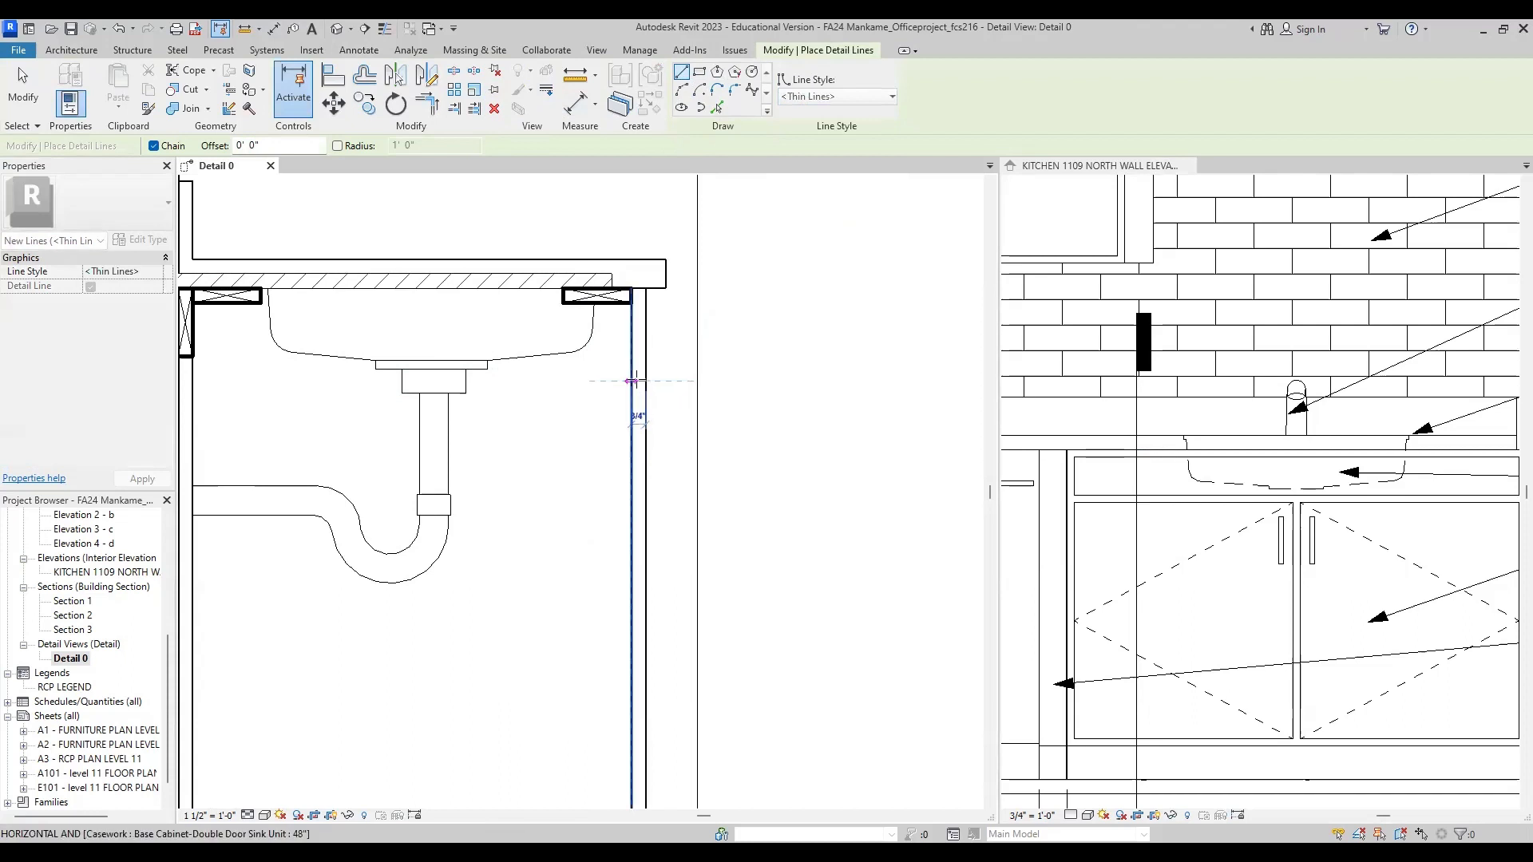
click(630, 382)
scroll(667, 428, up, 2)
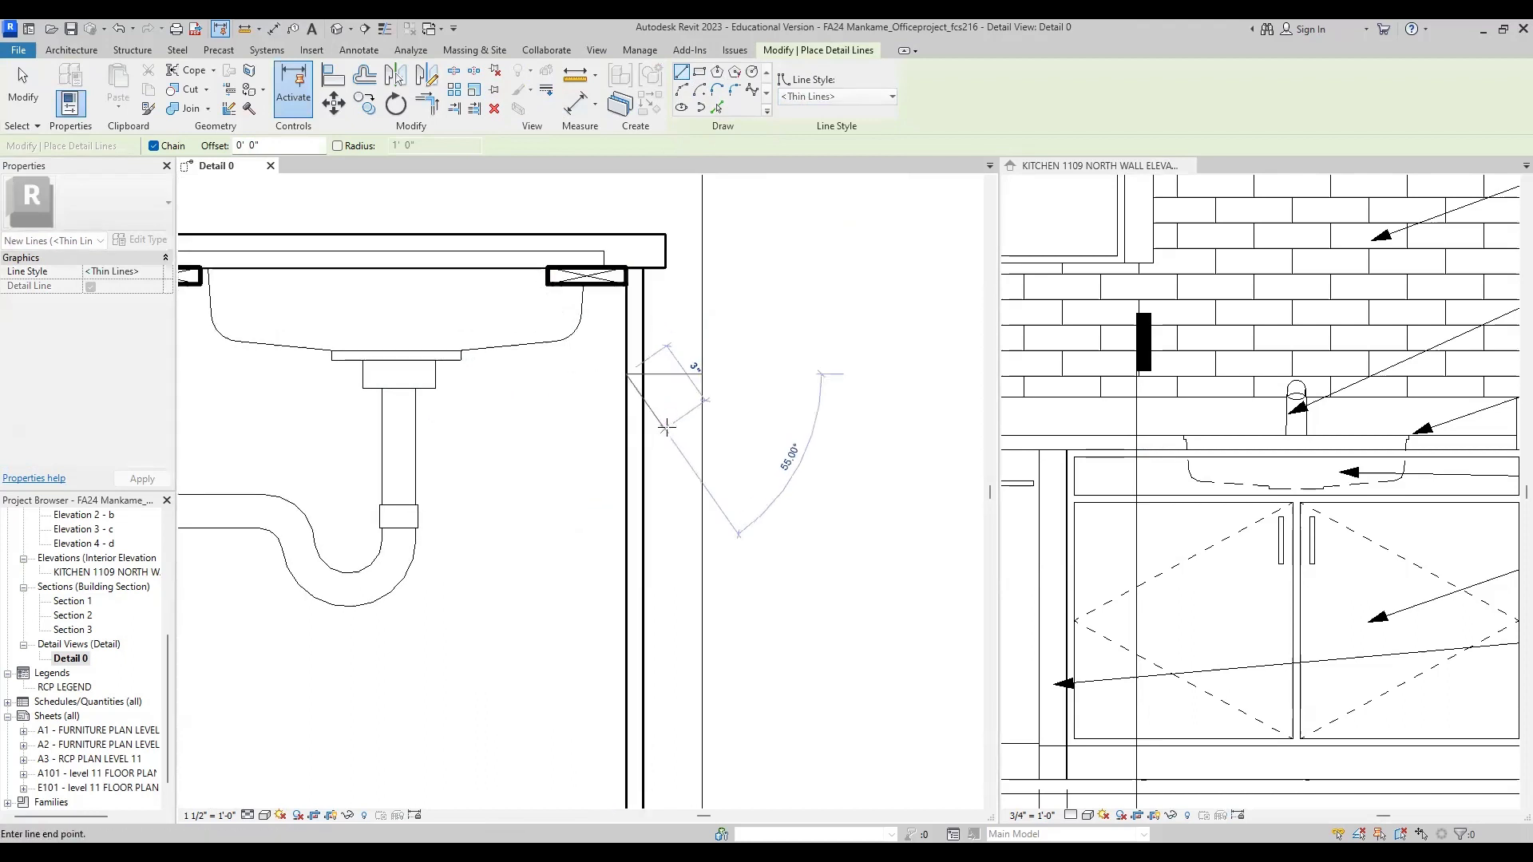
key(Escape)
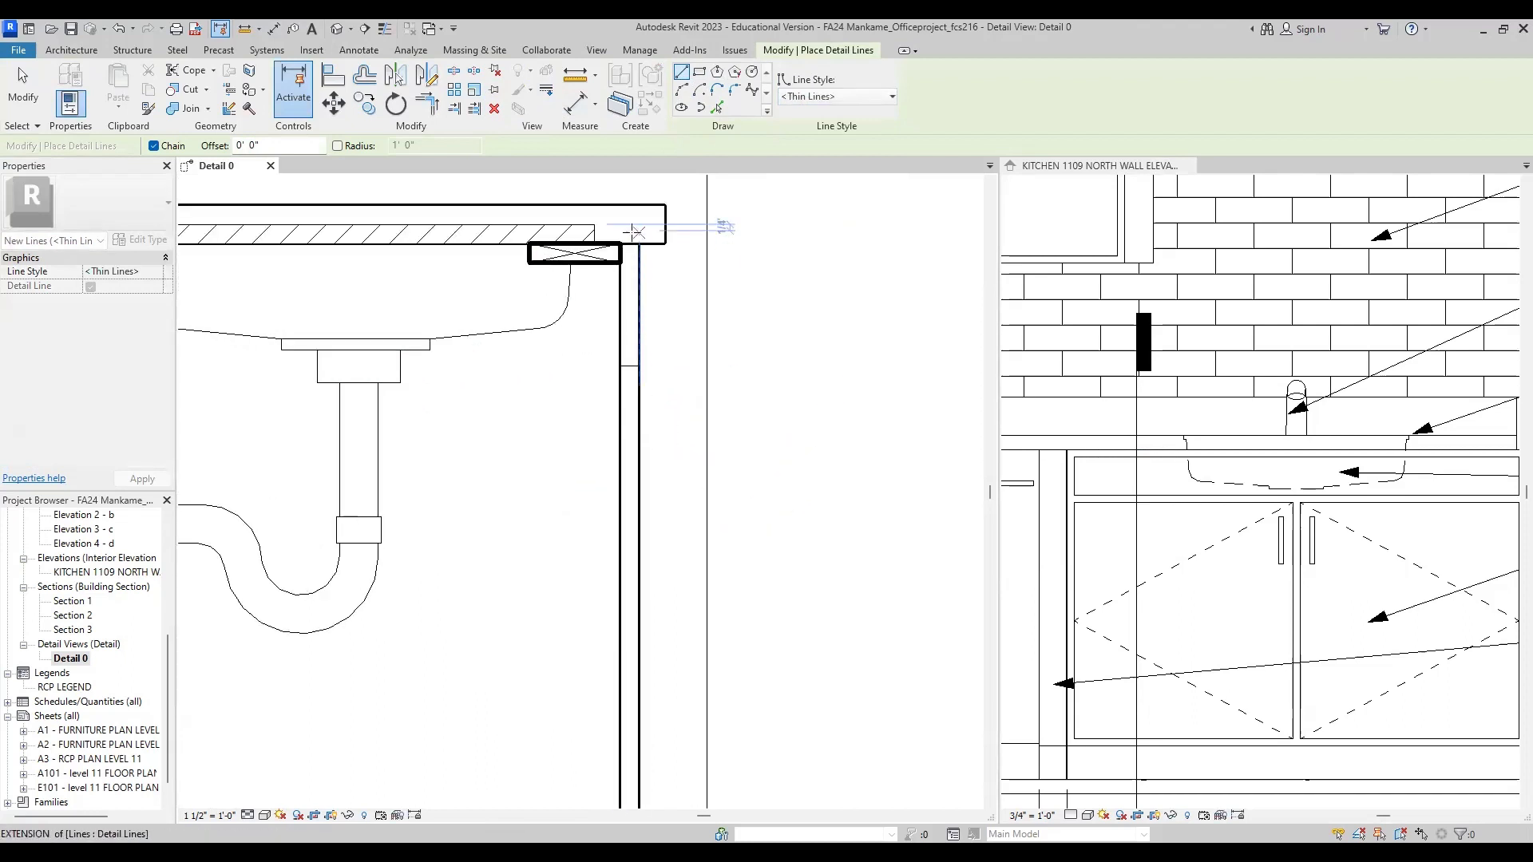
Step: Draw a second horizontal thin detail line across the front panel just above the first, level with the top of the drain fitting below the sink flange
middle_drag(639, 332, 640, 390)
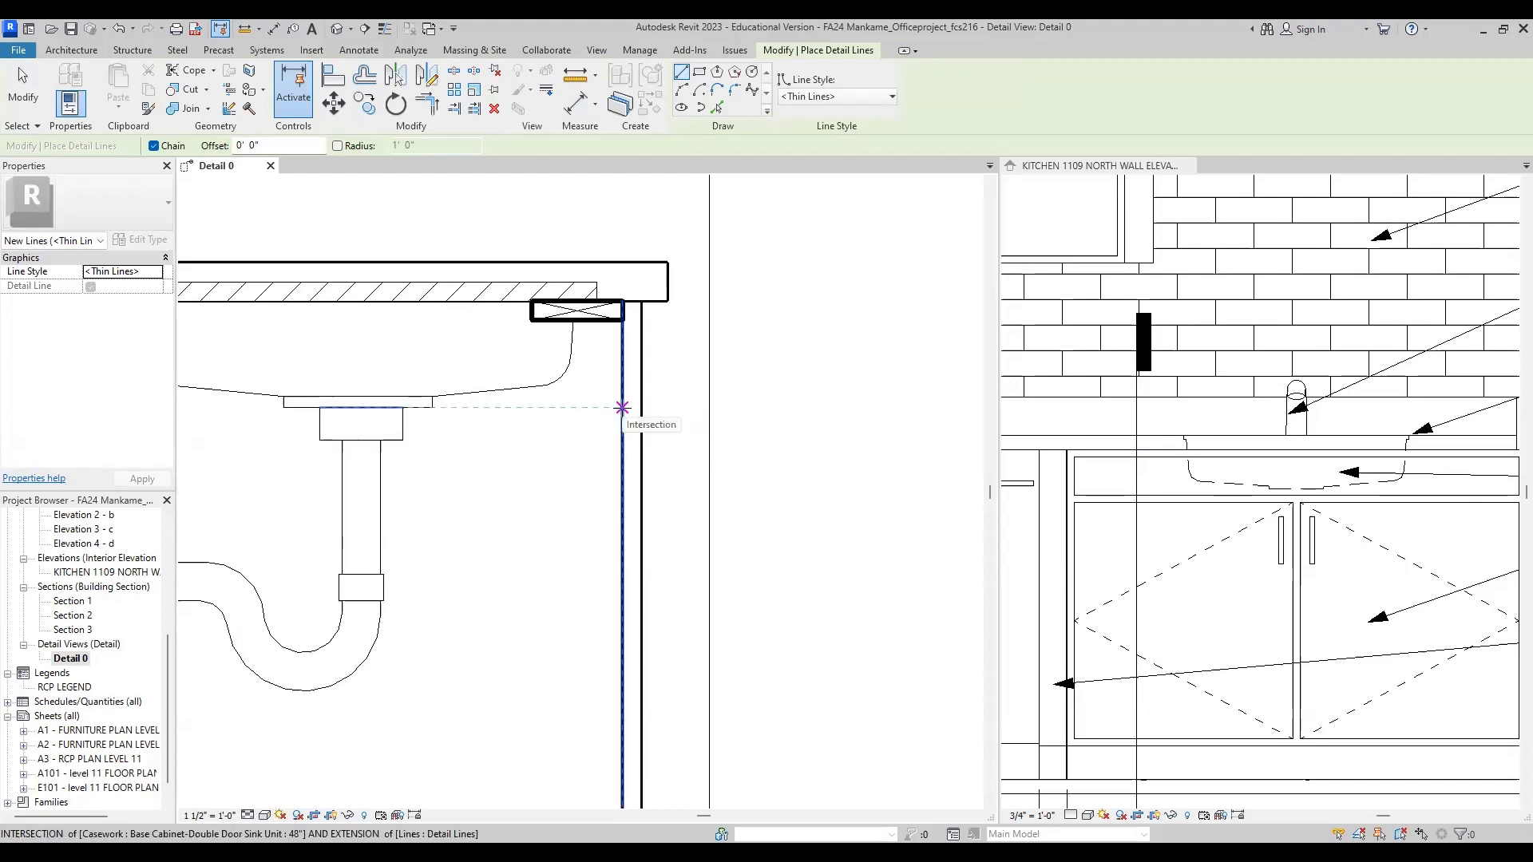
click(623, 408)
click(641, 408)
key(Escape)
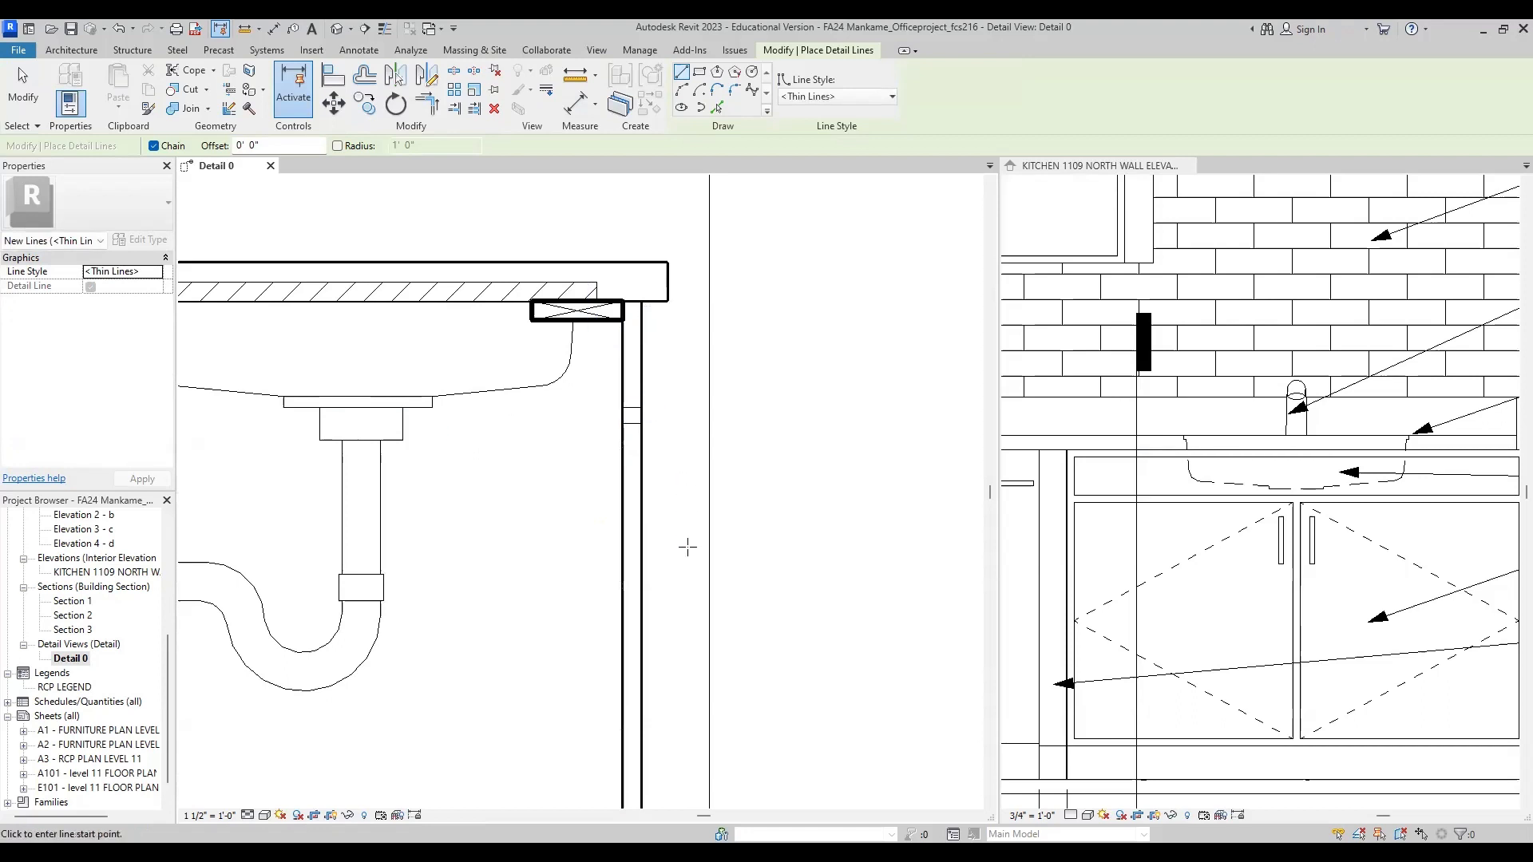
Step: Create a Wood 1 filled region in the cabinet's front panel, from the countertop's underside down to the upper division line
middle_drag(678, 392, 705, 463)
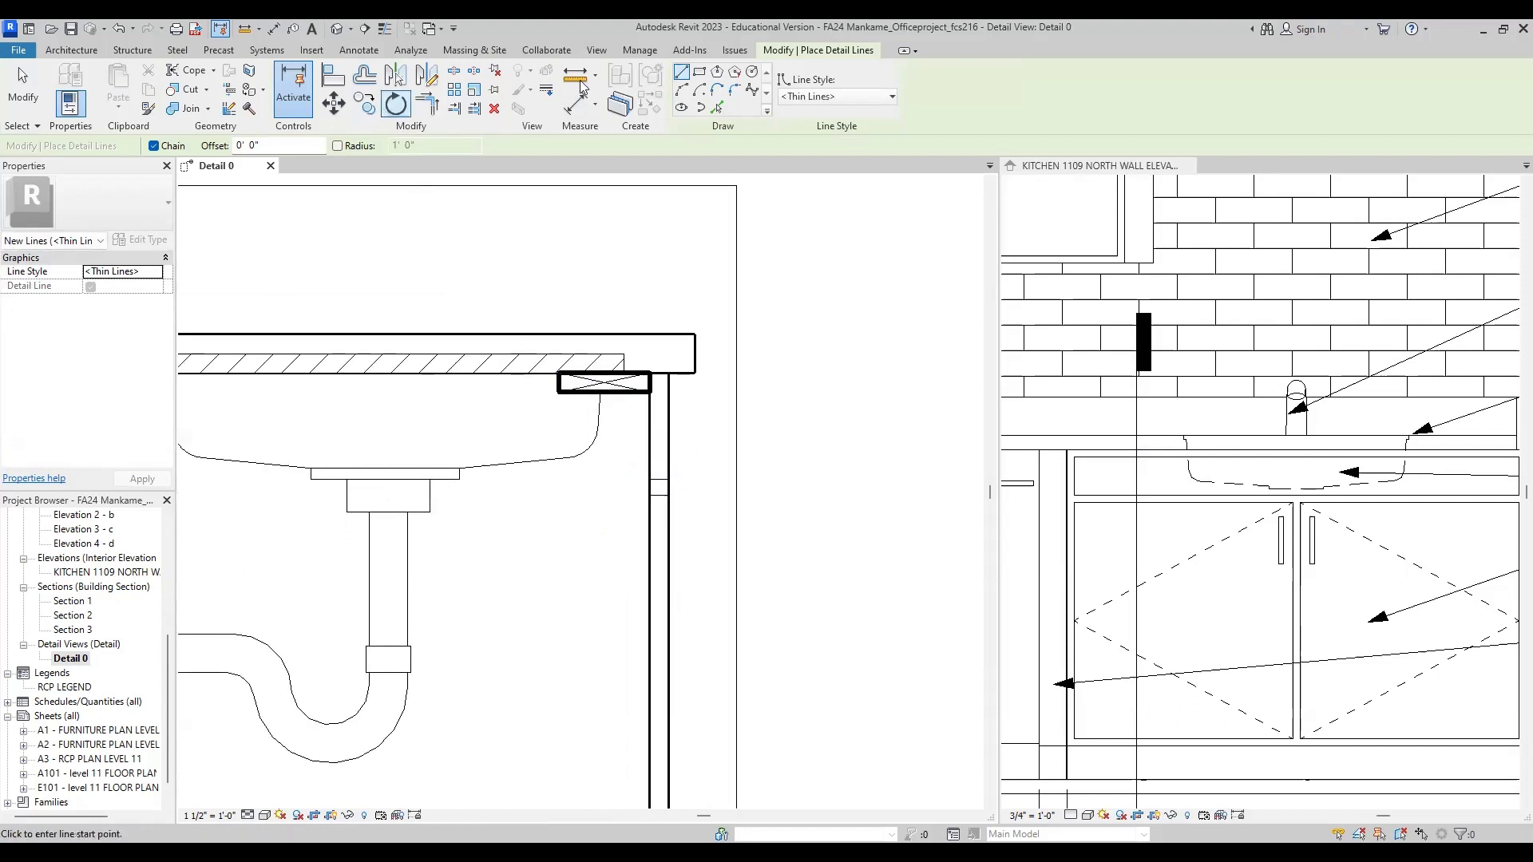
click(358, 50)
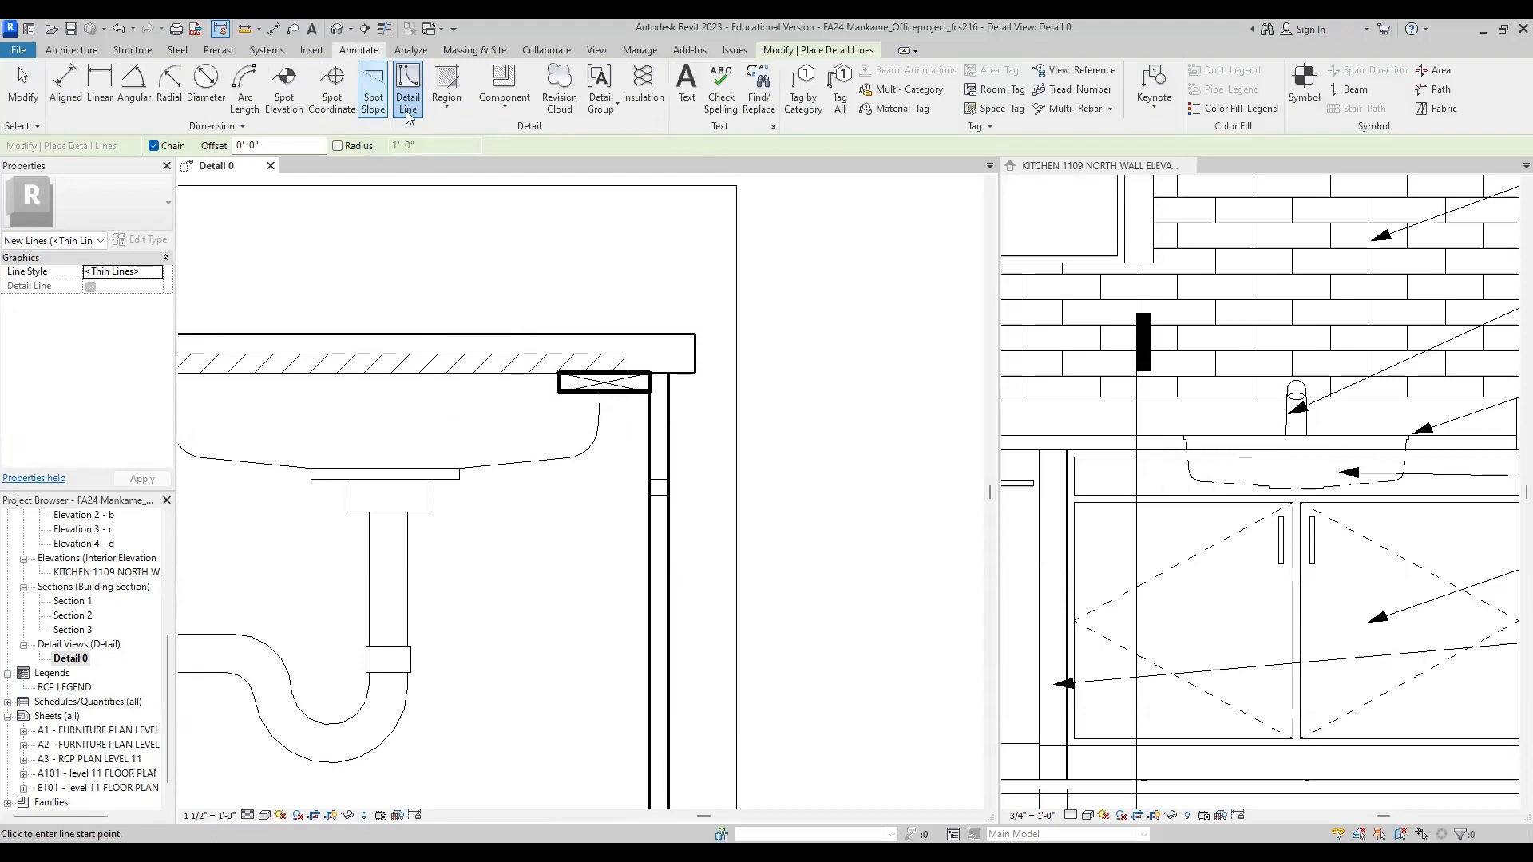
click(450, 106)
click(481, 134)
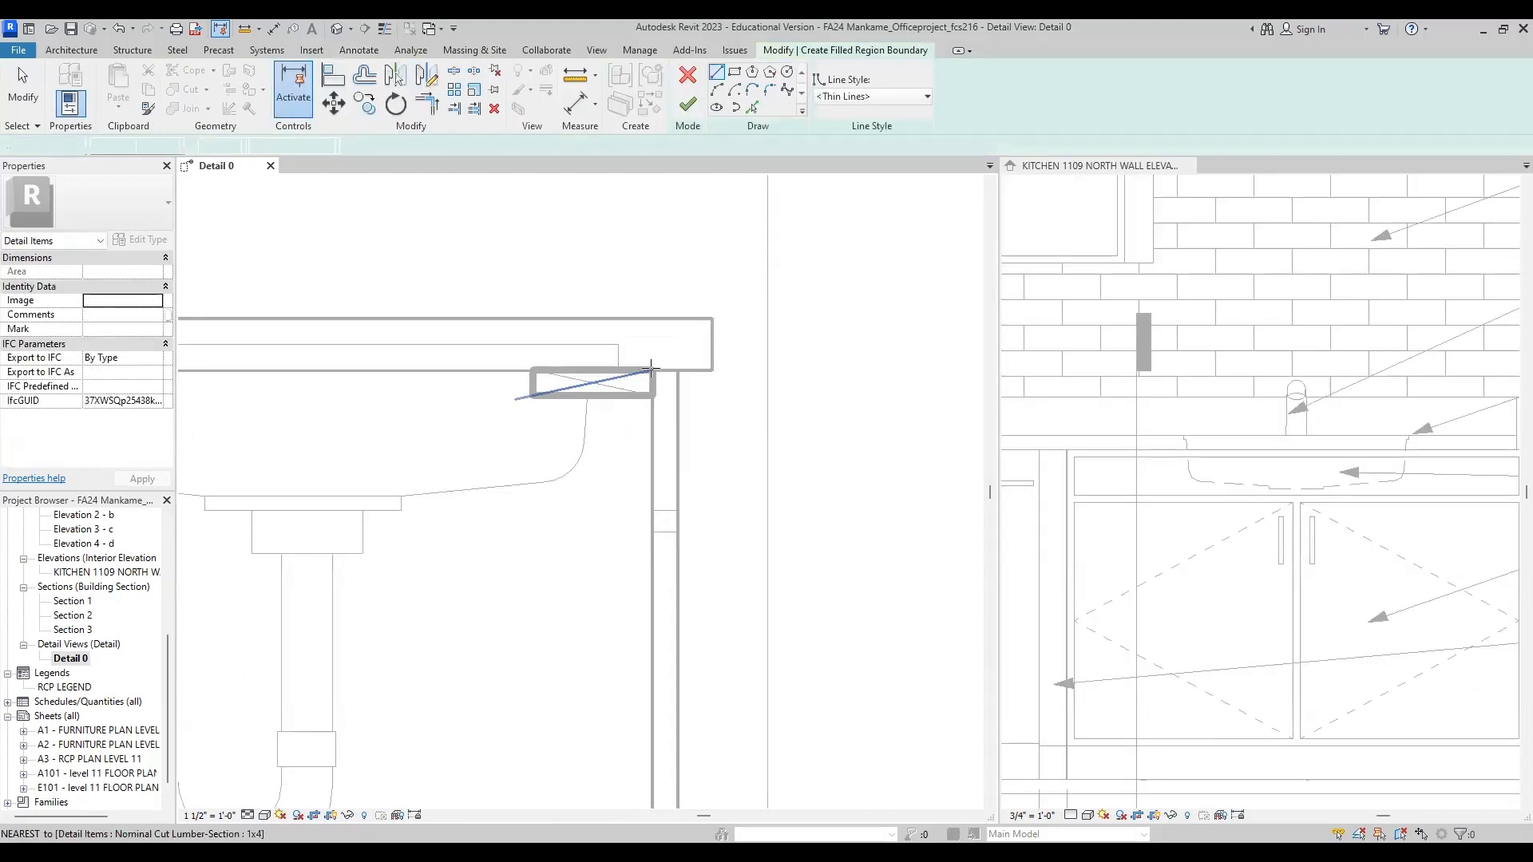
scroll(657, 379, up, 2)
click(681, 370)
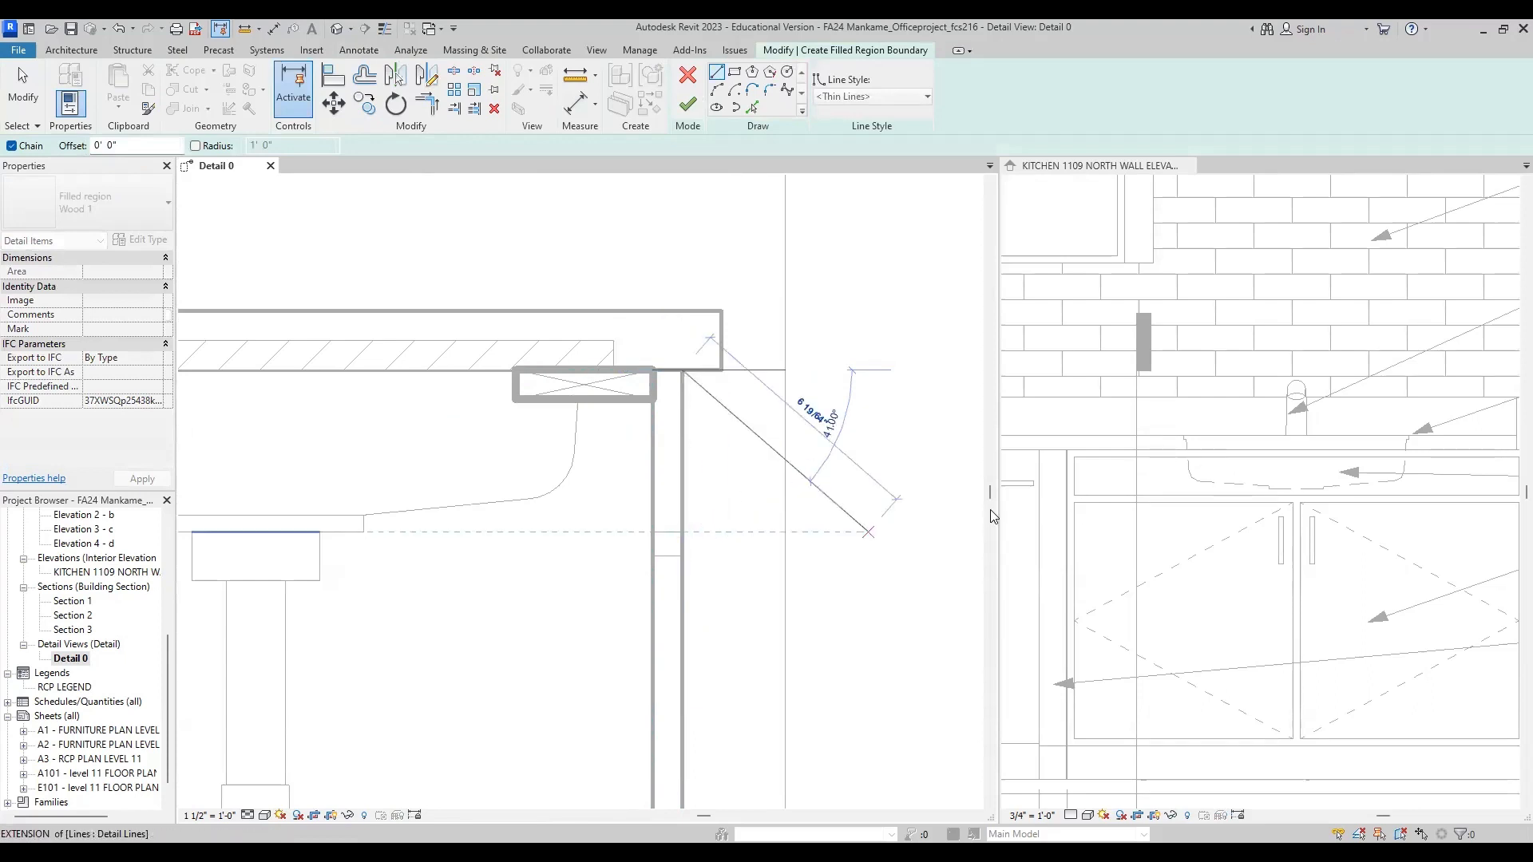
click(681, 532)
click(653, 531)
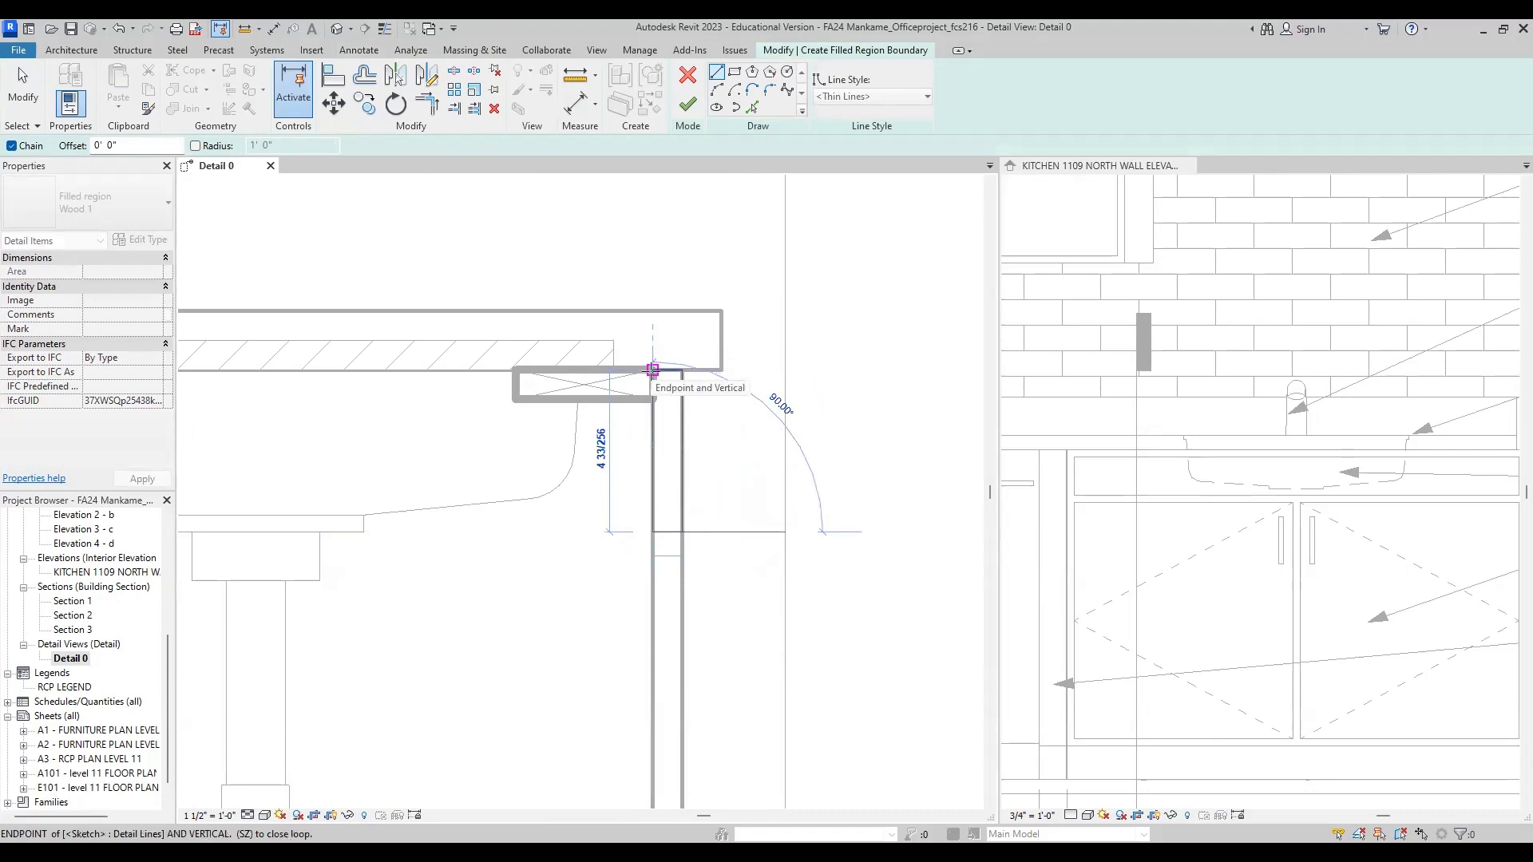
click(653, 369)
click(653, 369)
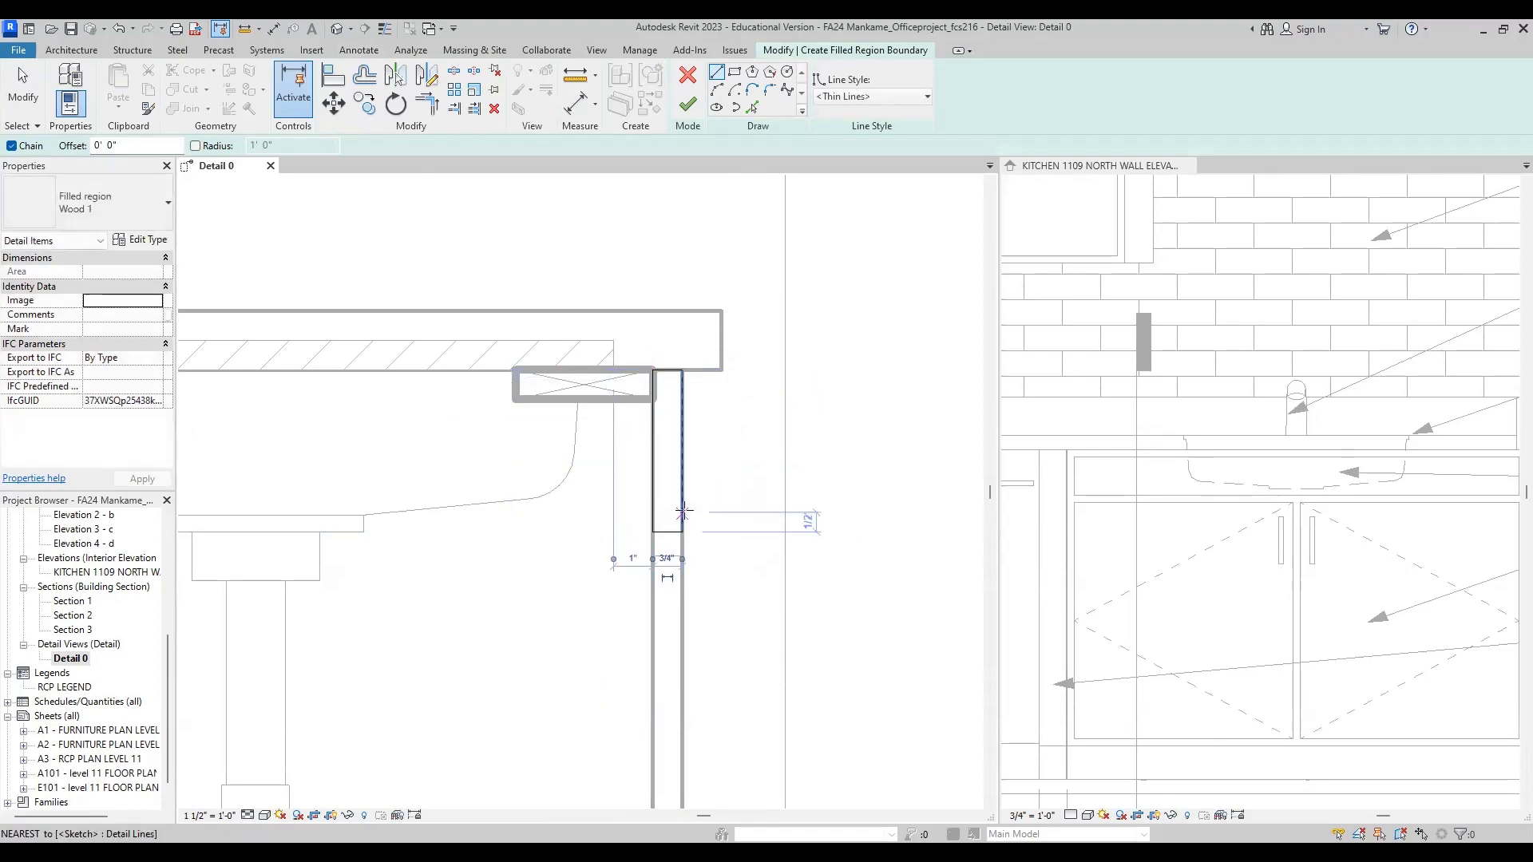
click(690, 109)
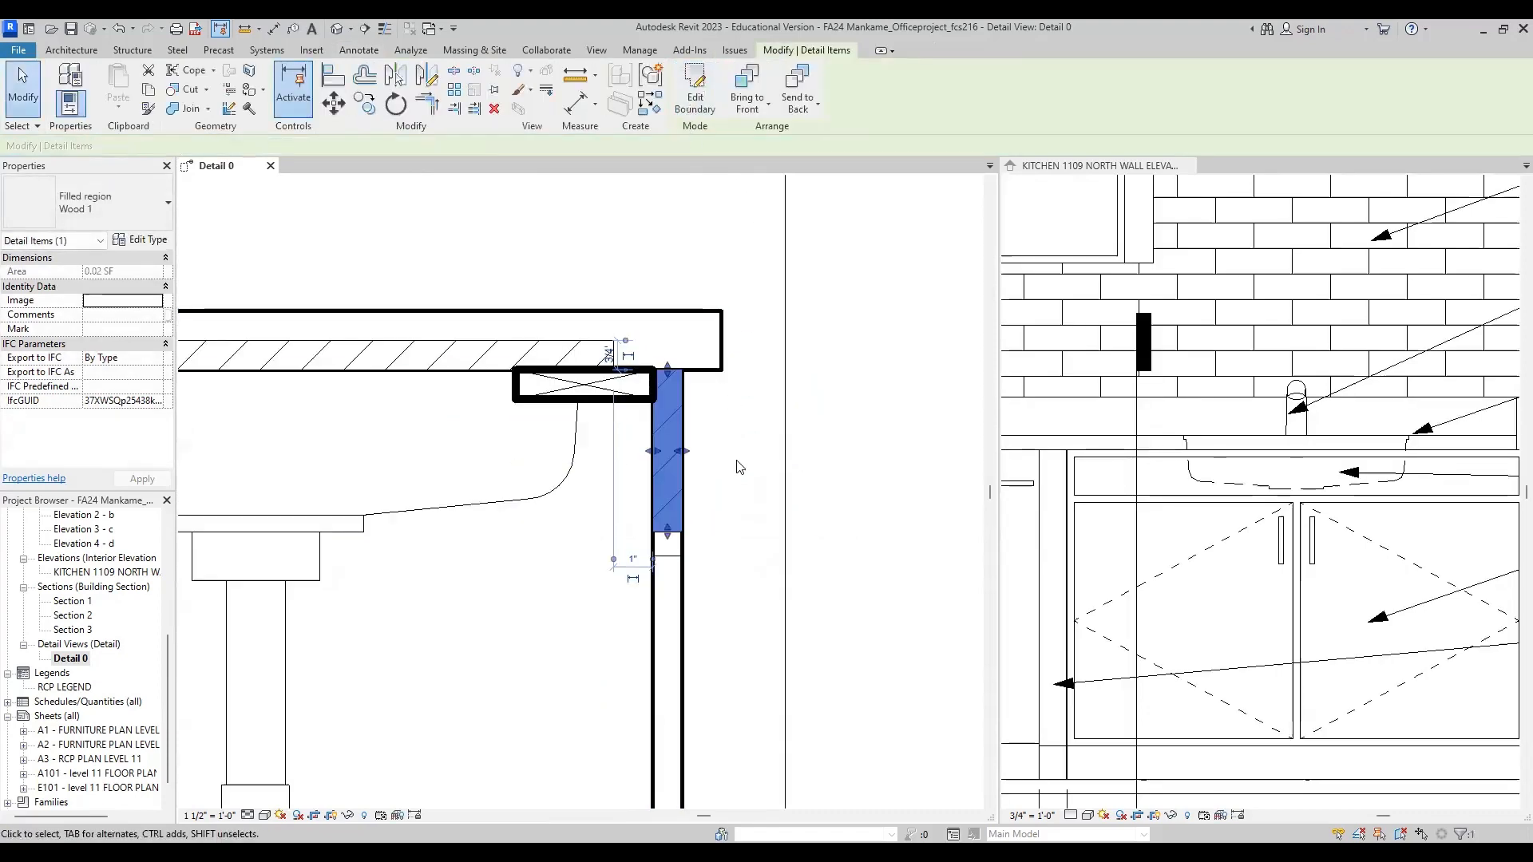
click(636, 479)
scroll(691, 453, up, 2)
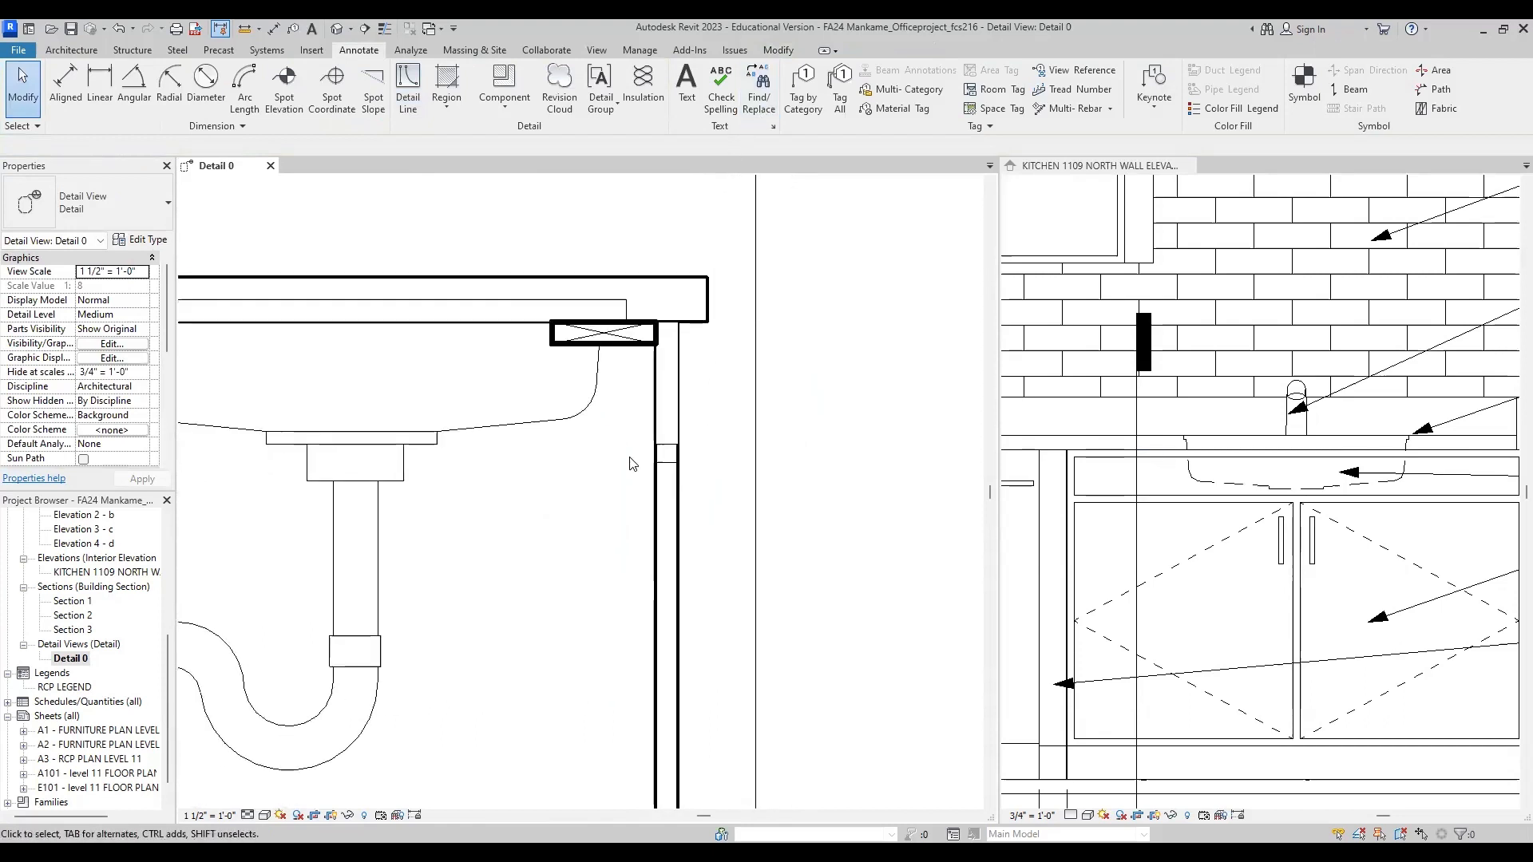
Step: Place a 1x3 Nominal Cut Lumber-Section upright against the inside of the front panel, behind the division between panel and doors
scroll(639, 455, down, 2)
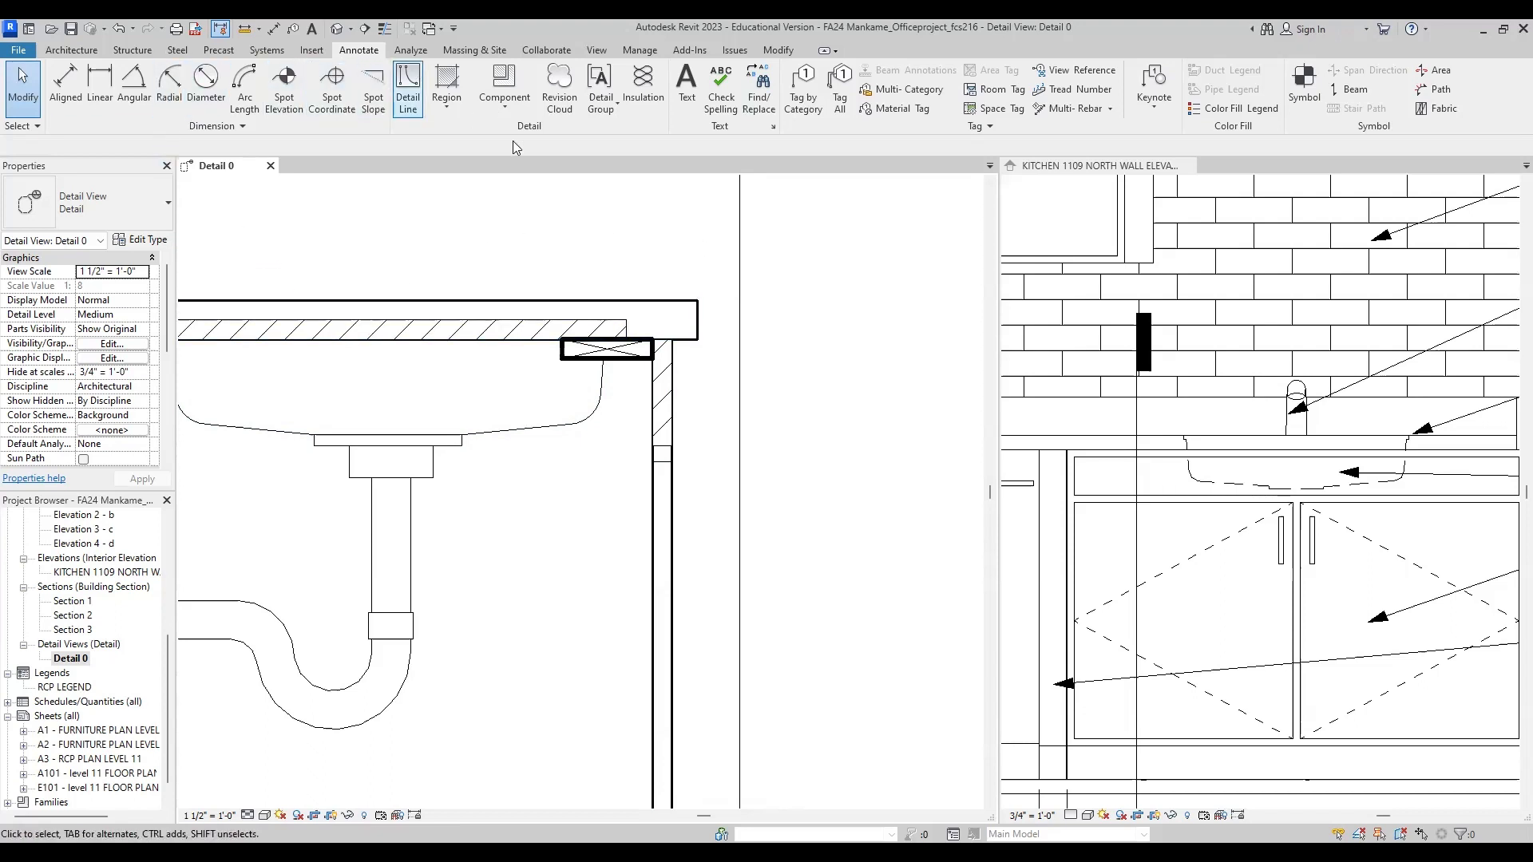
click(504, 107)
click(511, 226)
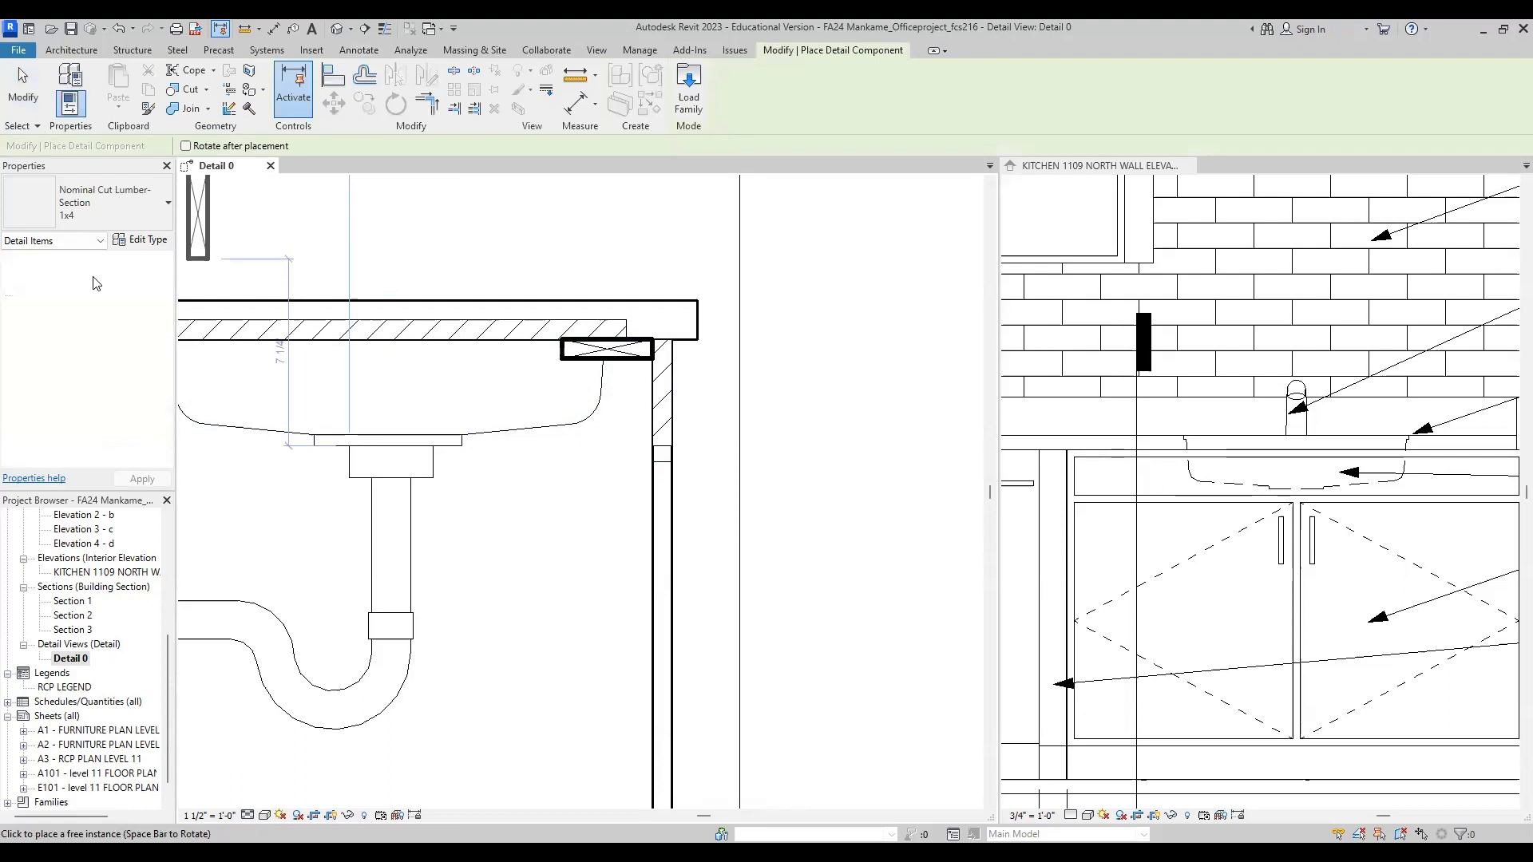
click(165, 214)
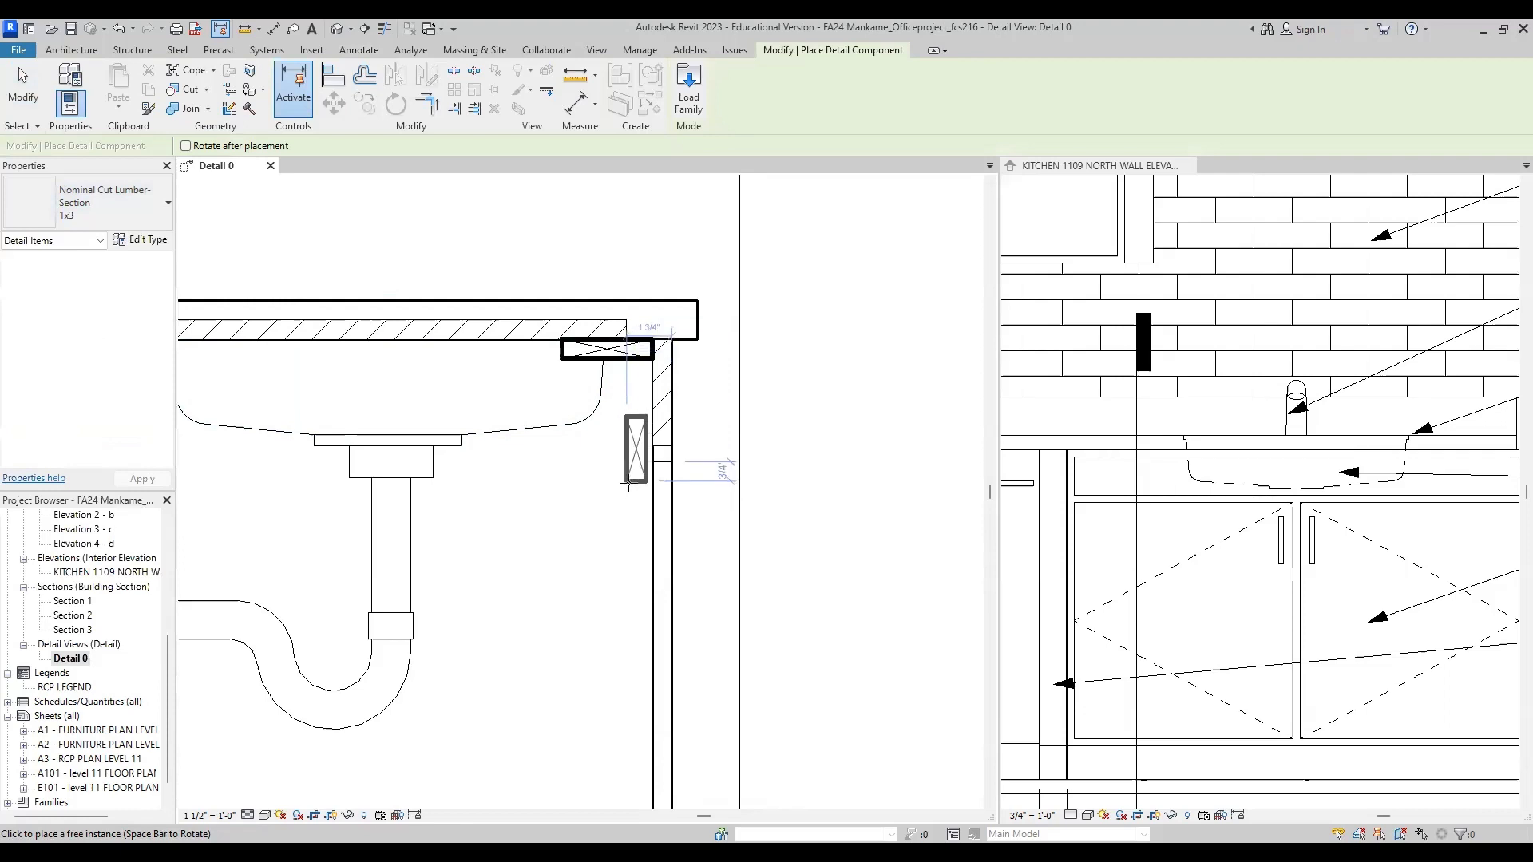
click(632, 487)
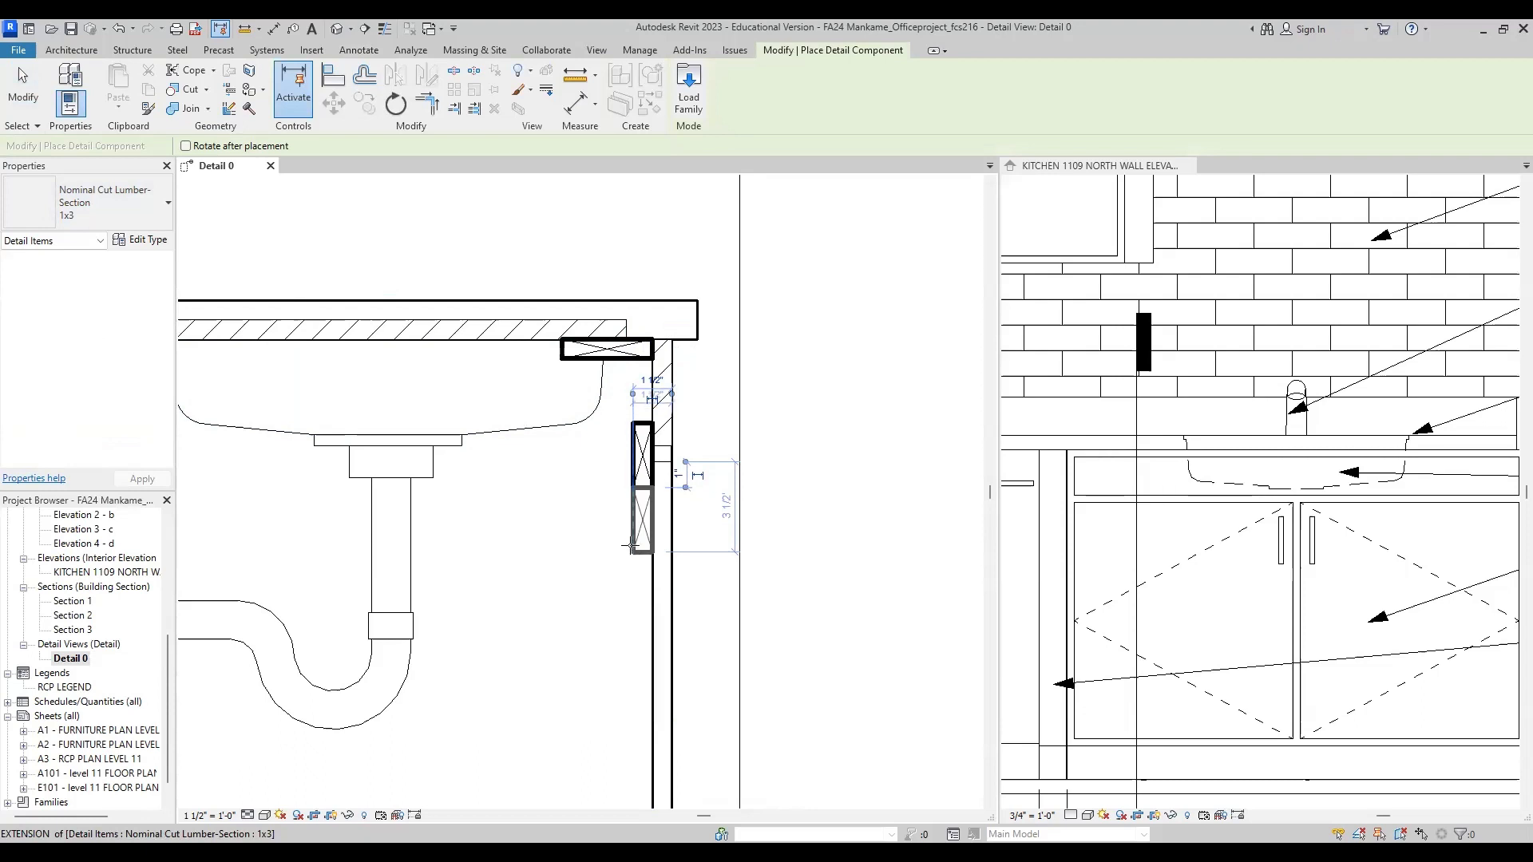
scroll(646, 399, down, 3)
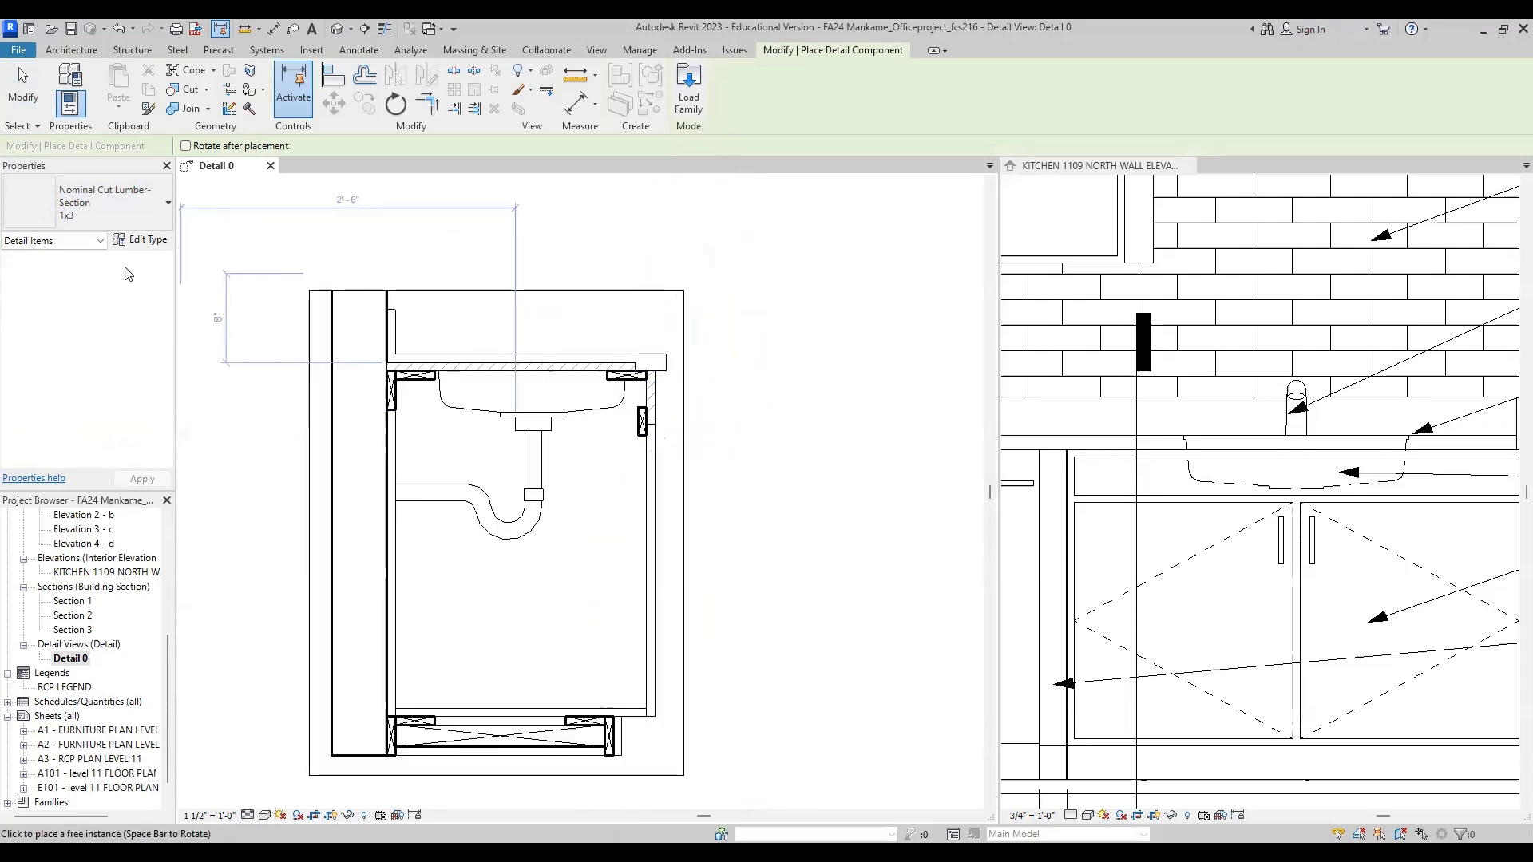
key(Escape)
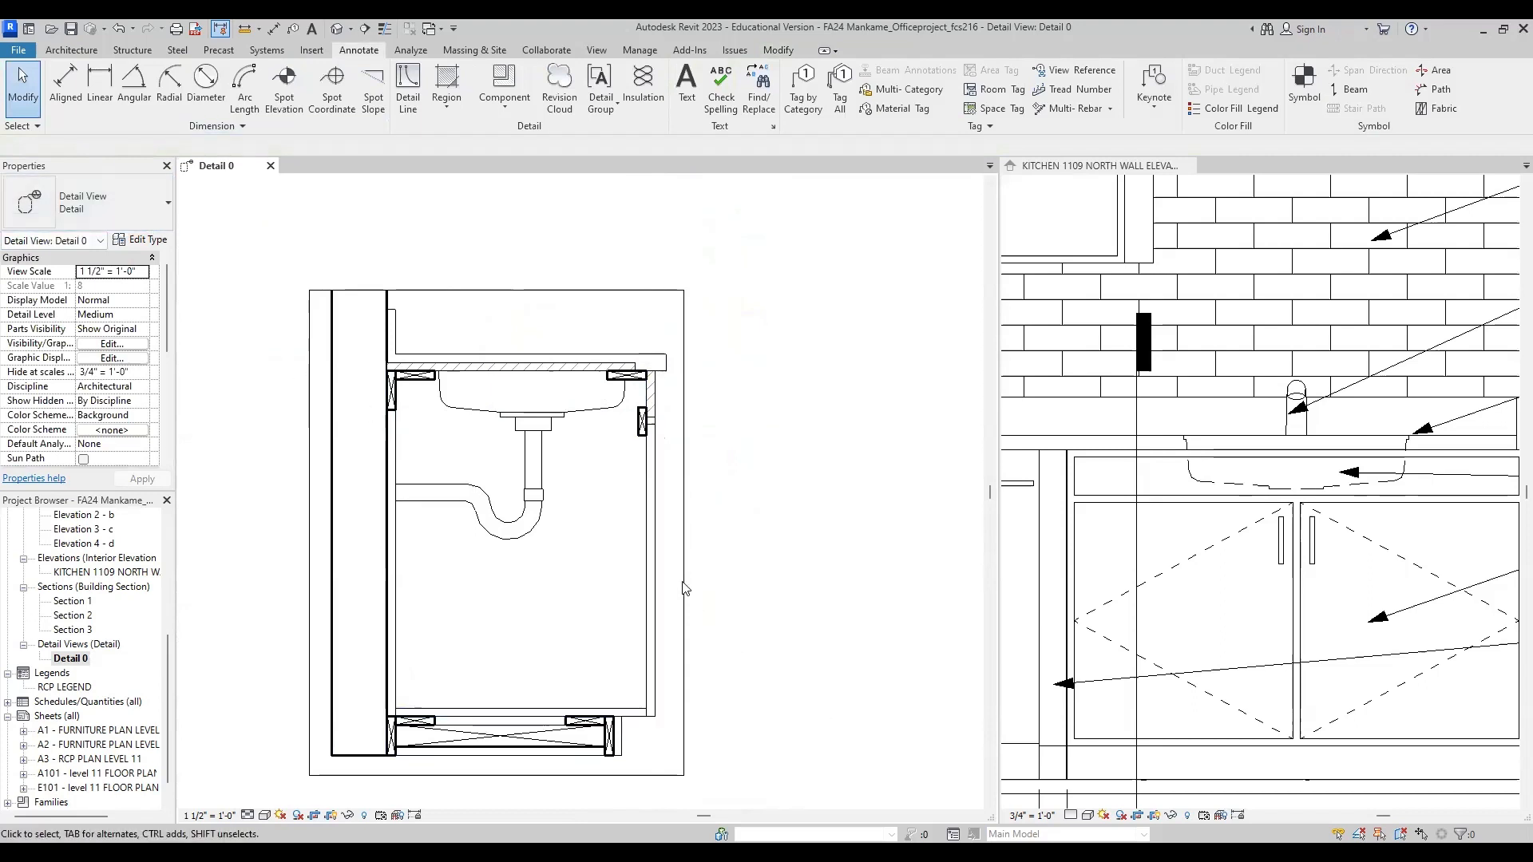
scroll(662, 439, up, 3)
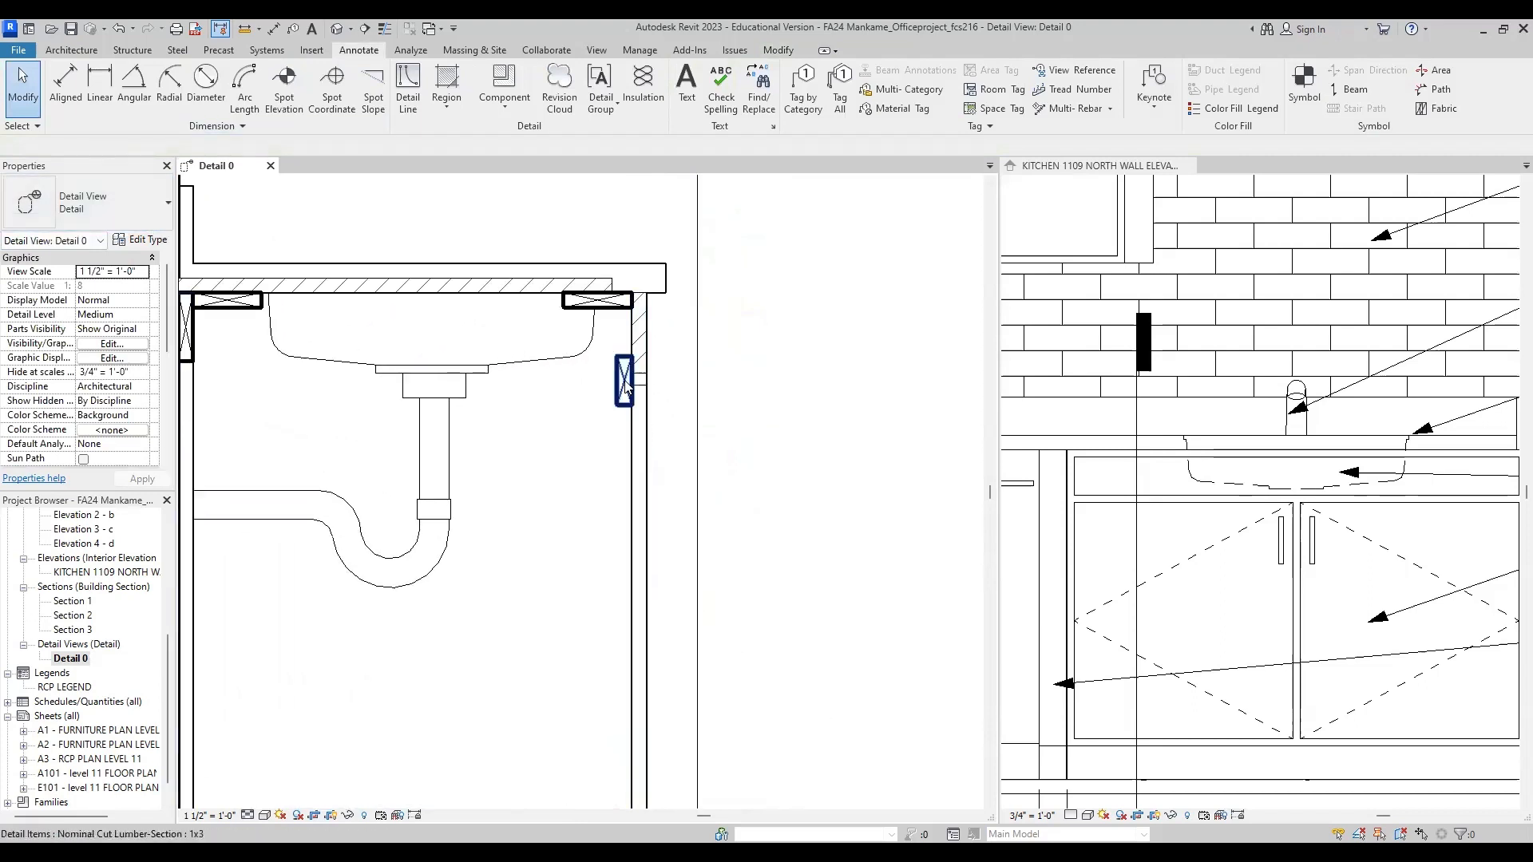
Step: Create a rectangular Wood 1 filled region over the cabinet door, from the lower division line to the door's bottom edge
scroll(625, 388, down, 2)
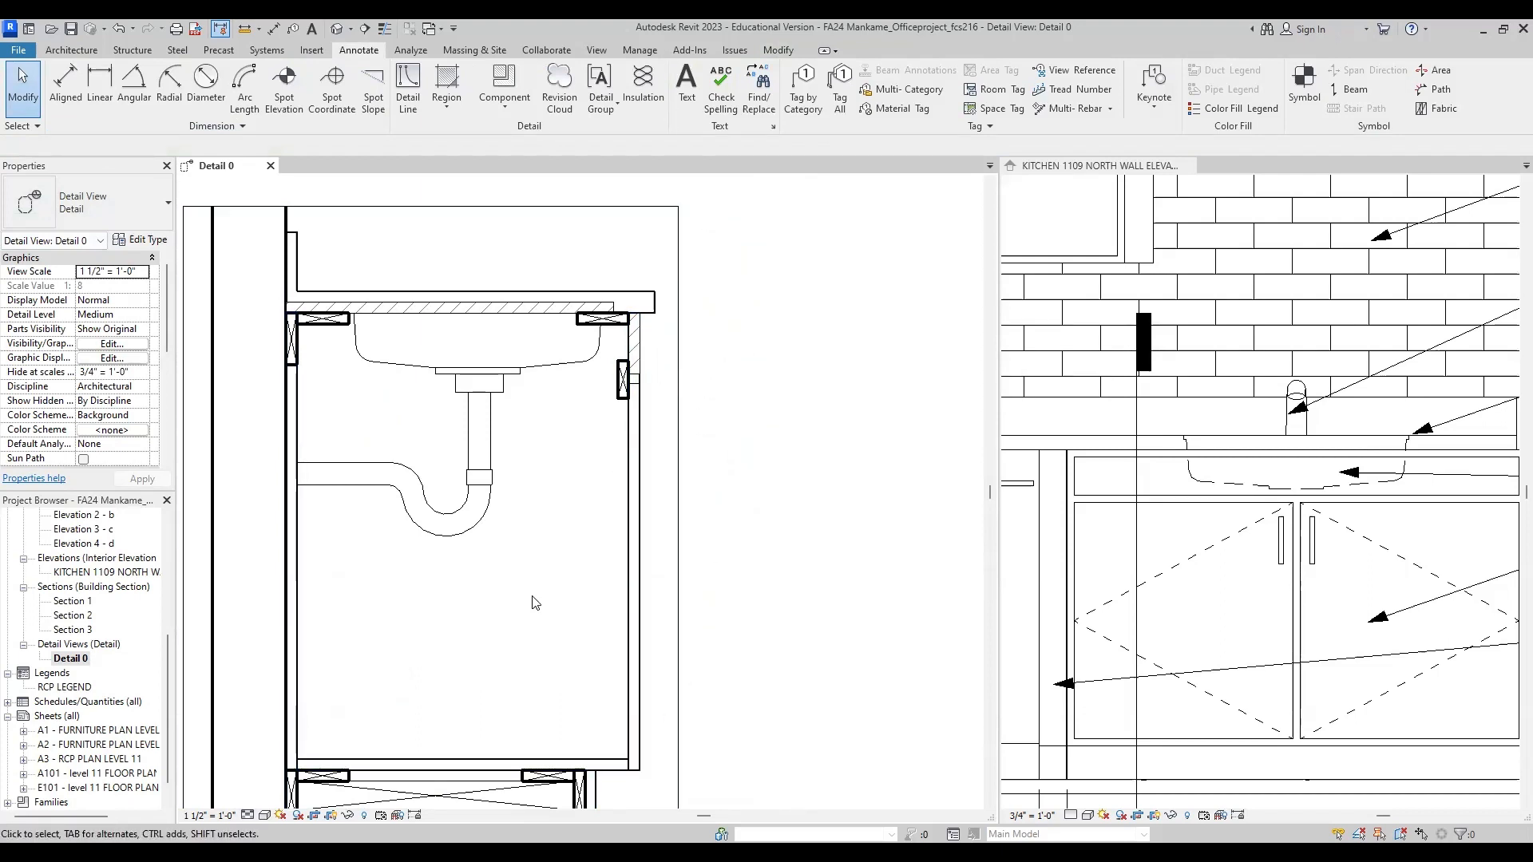
click(446, 84)
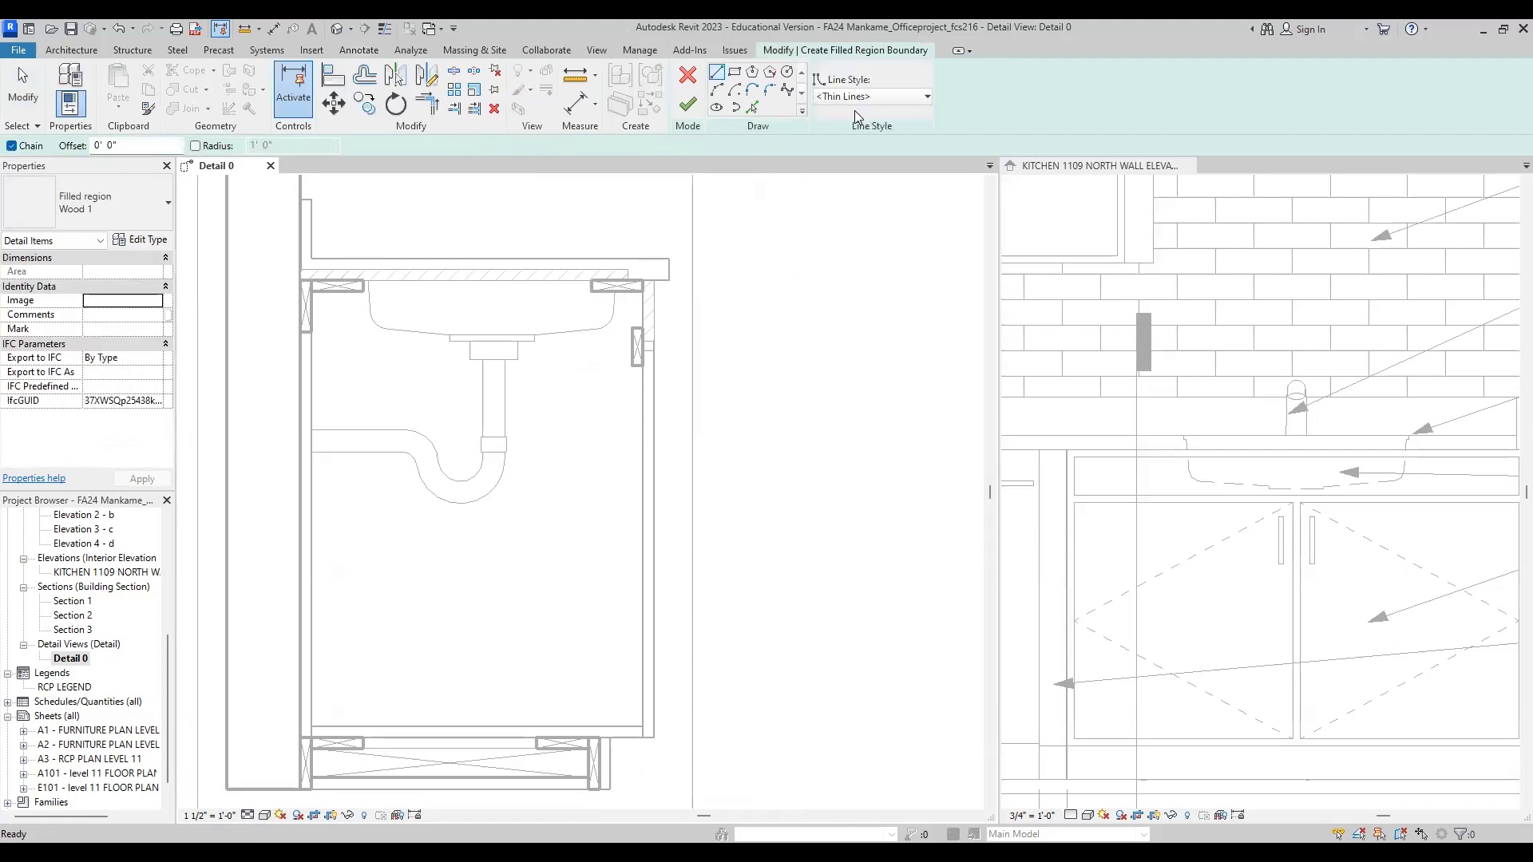
click(735, 71)
scroll(643, 351, up, 5)
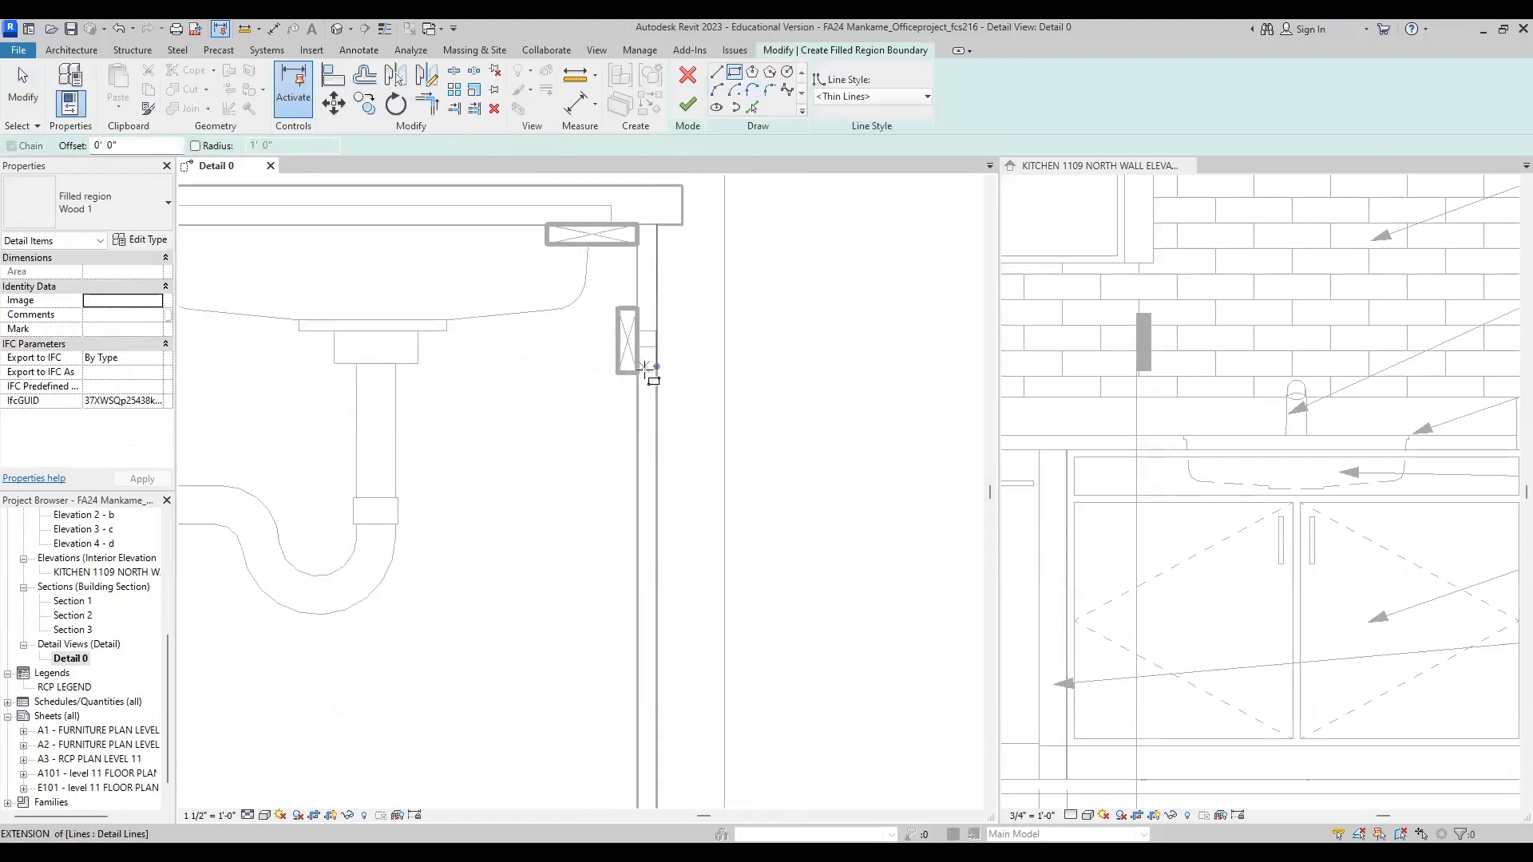
click(633, 332)
scroll(657, 254, down, 4)
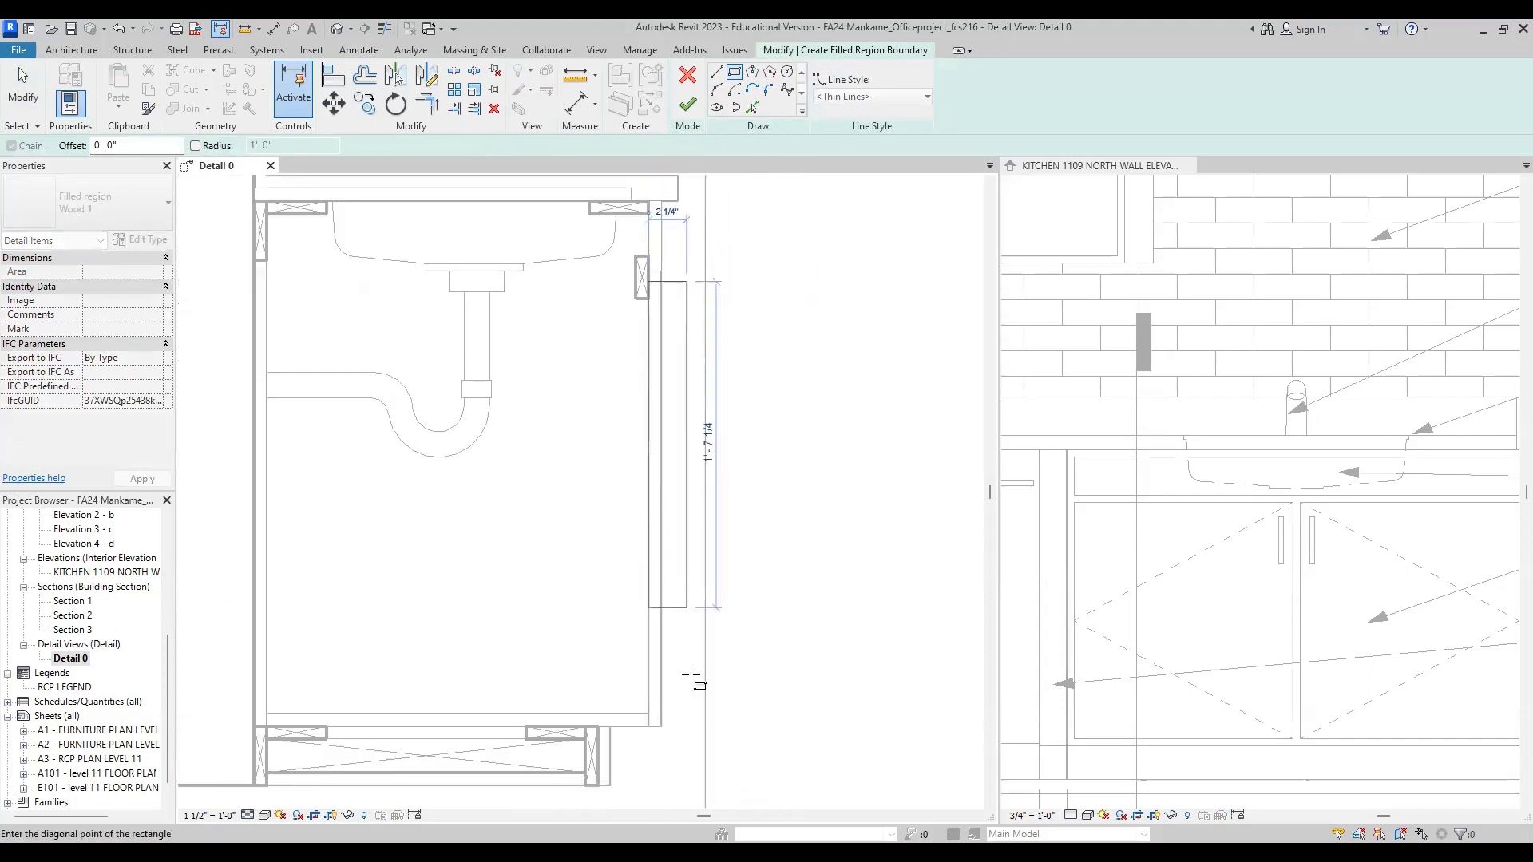
click(661, 725)
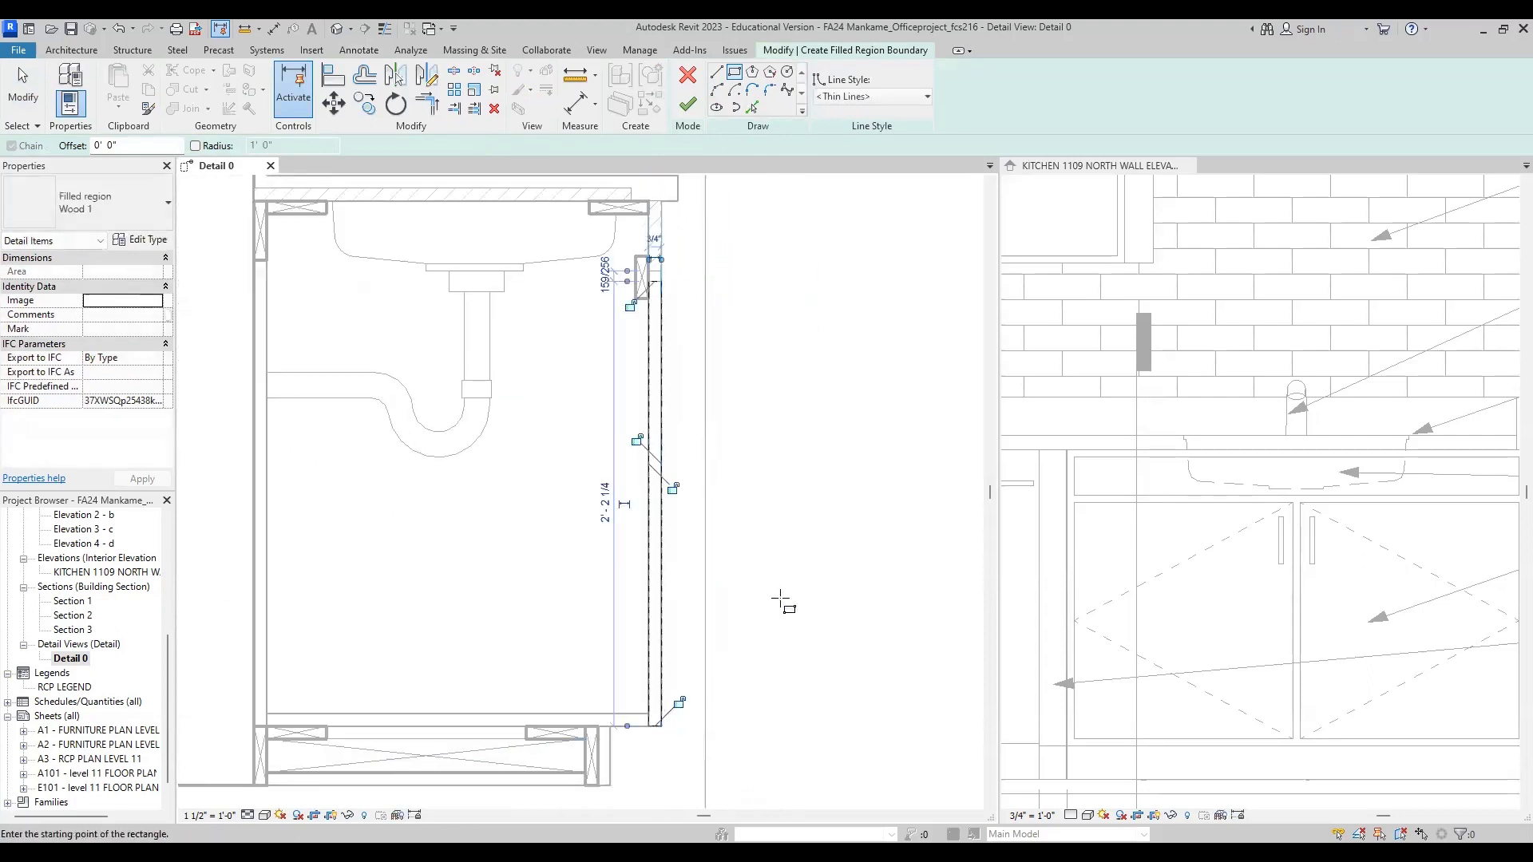
click(688, 105)
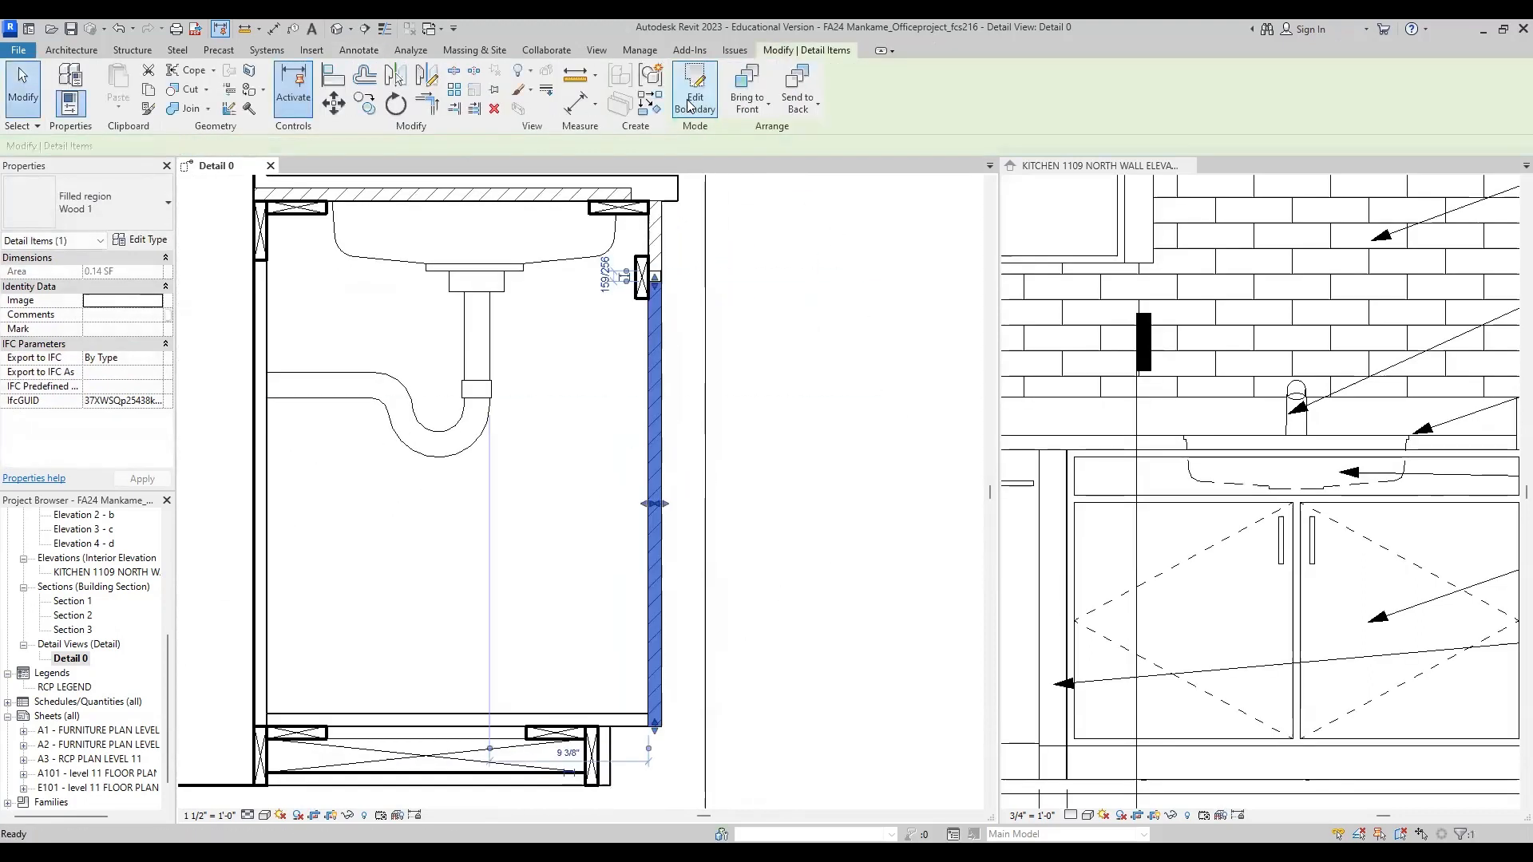
click(780, 348)
Step: Create a rectangular Wood 1 filled region over the toe-kick board in front of the base framing
scroll(677, 505, up, 5)
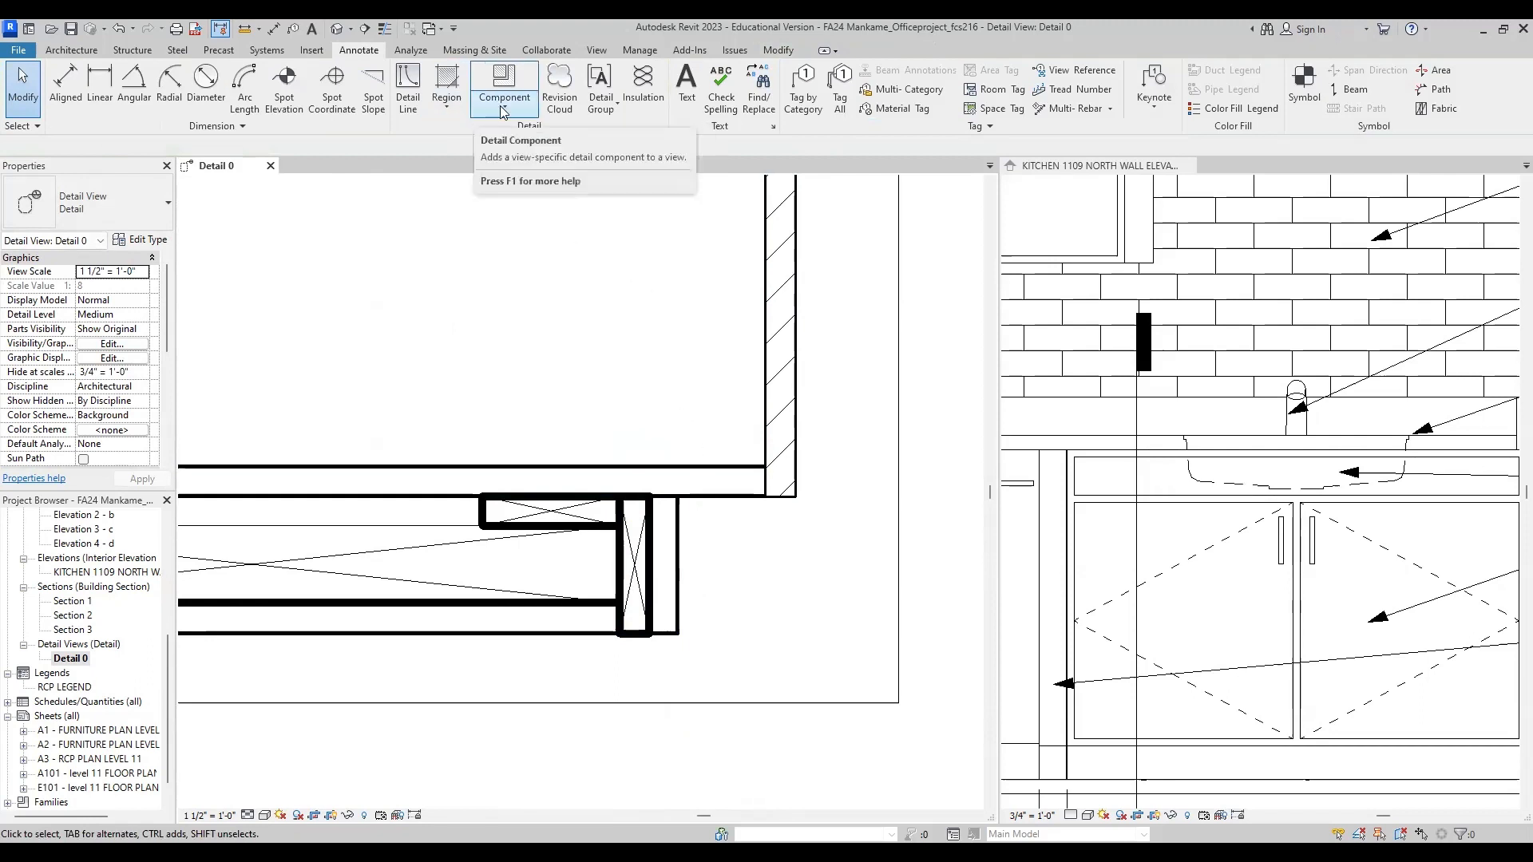
click(447, 102)
click(476, 131)
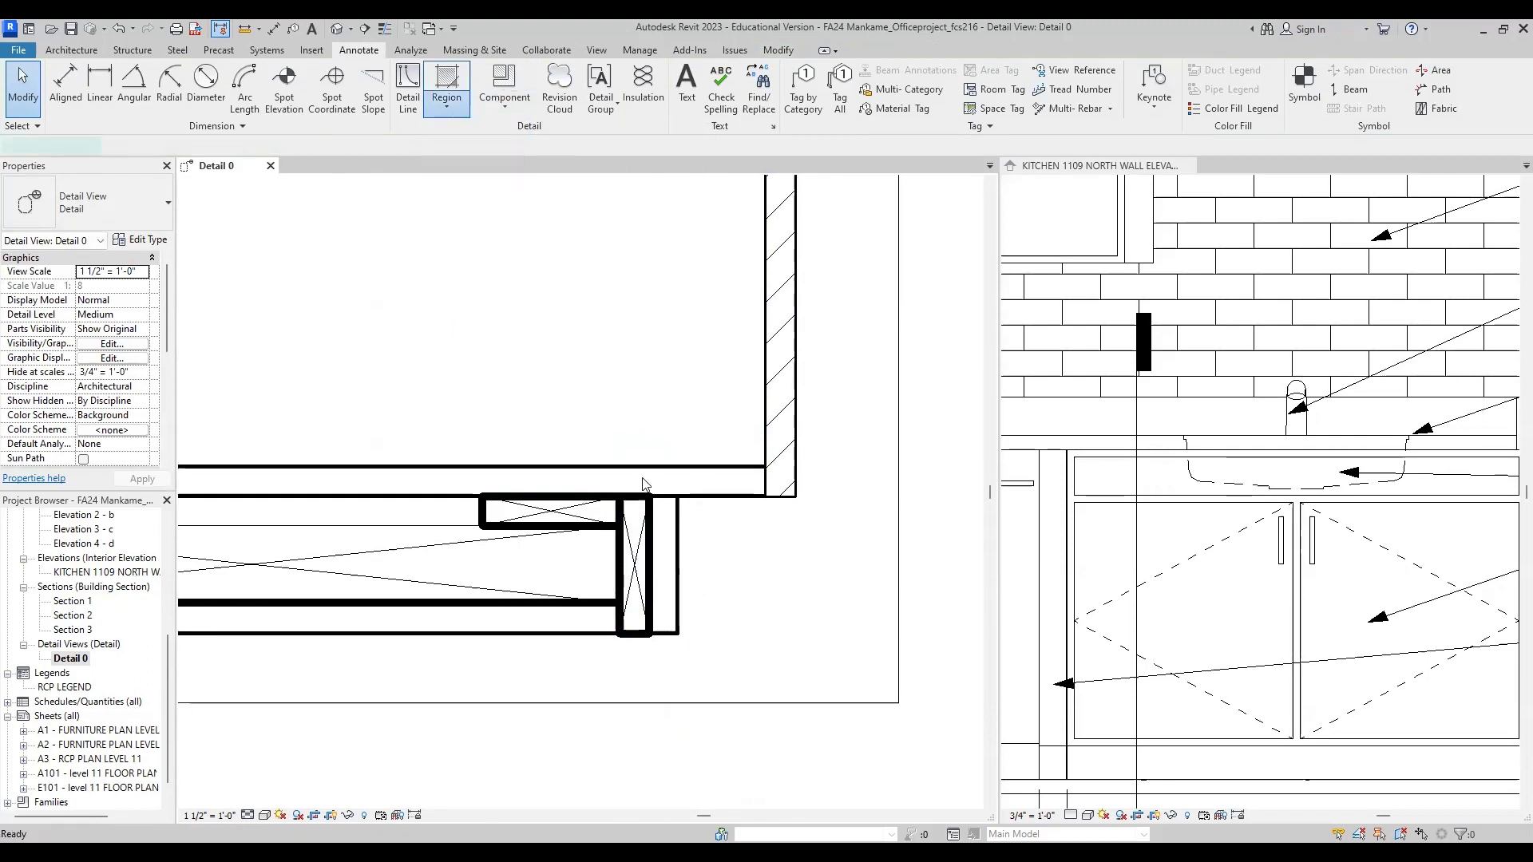
click(651, 496)
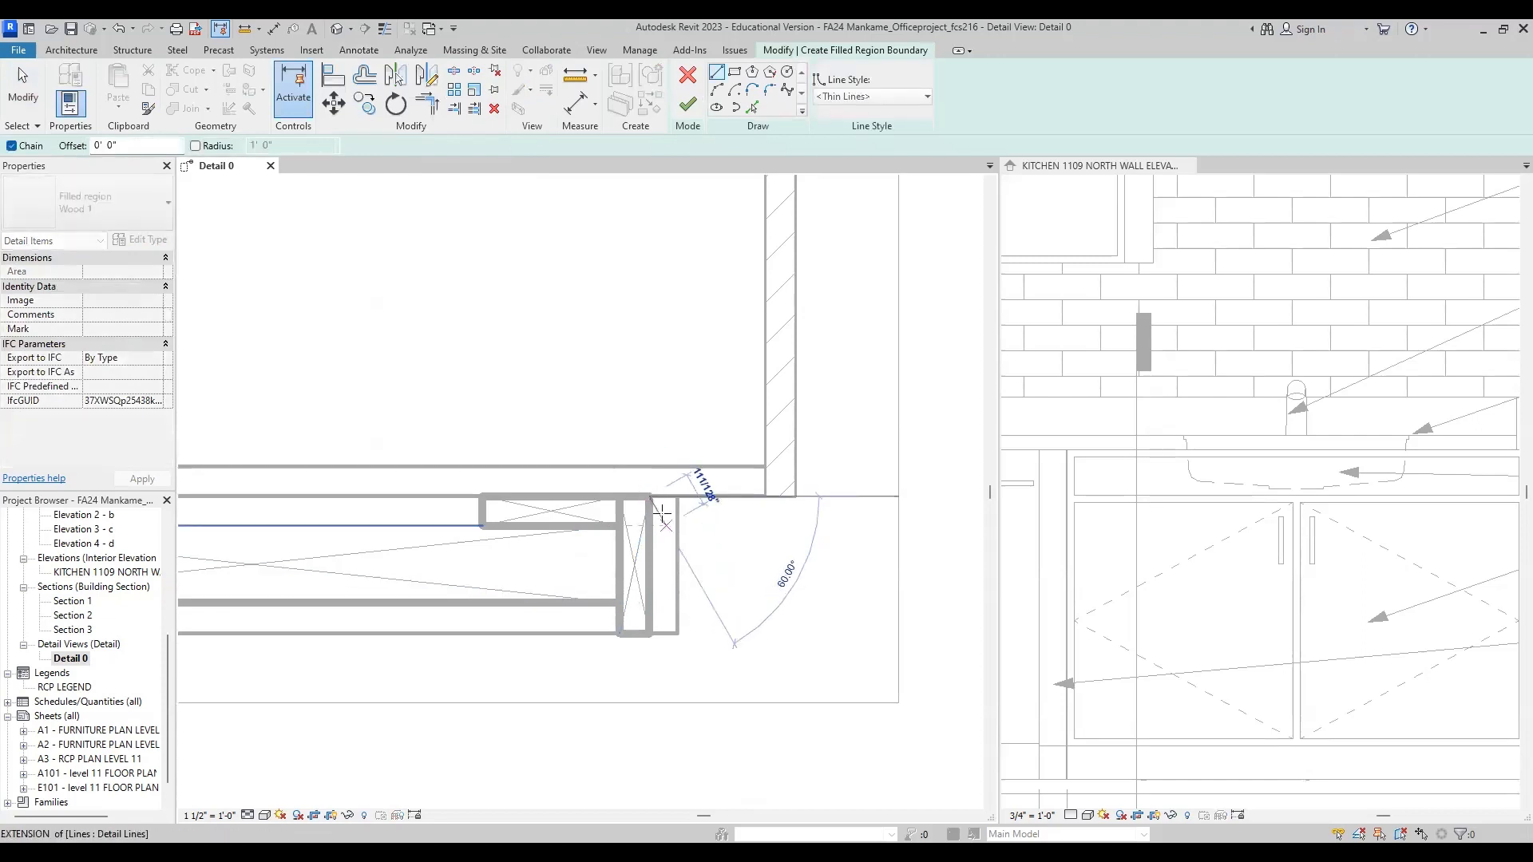
click(733, 73)
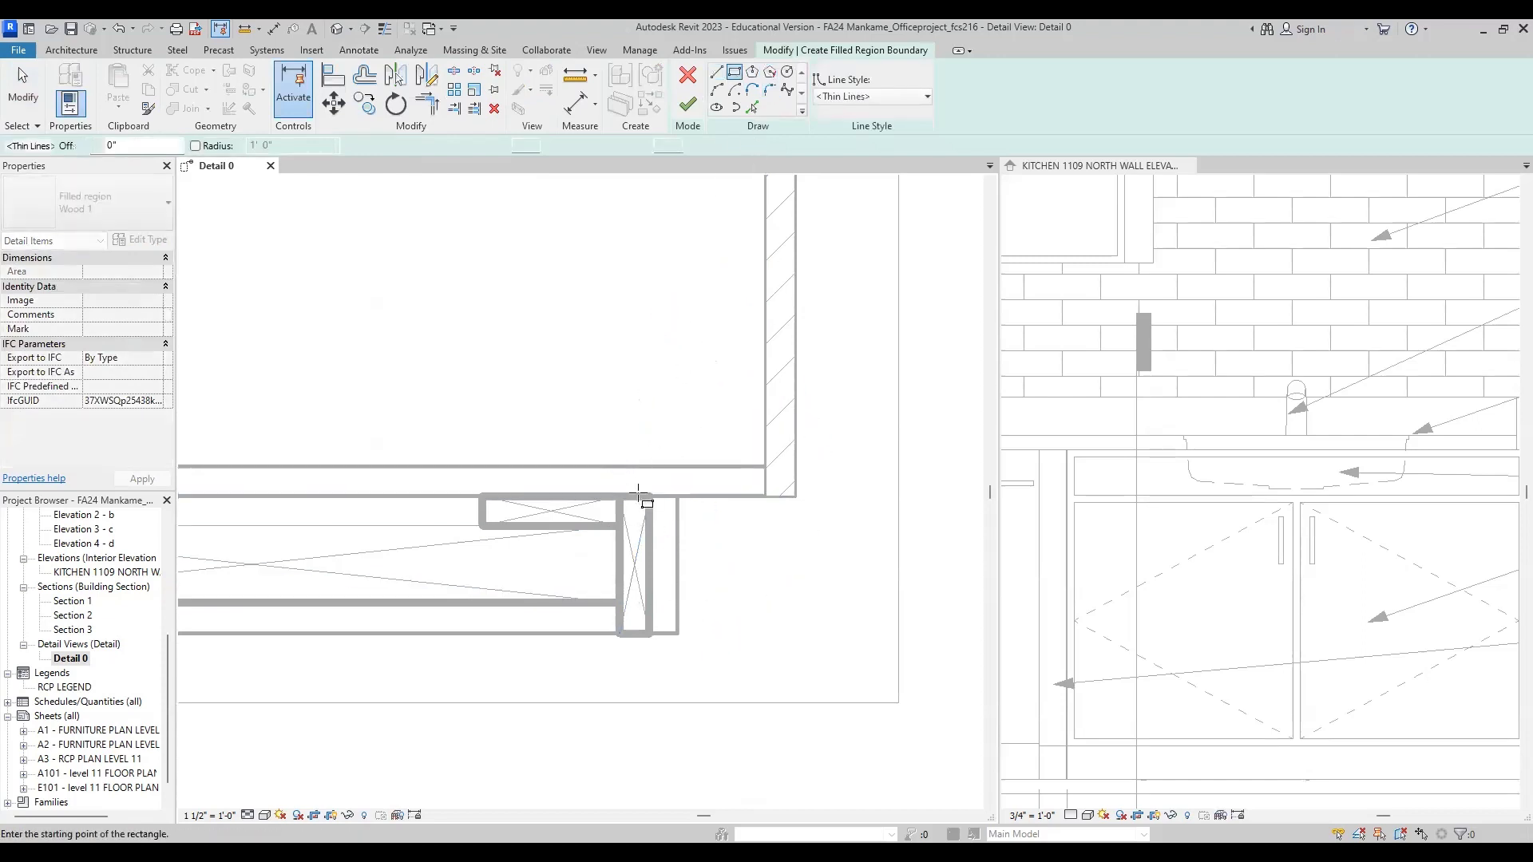
click(650, 495)
click(680, 632)
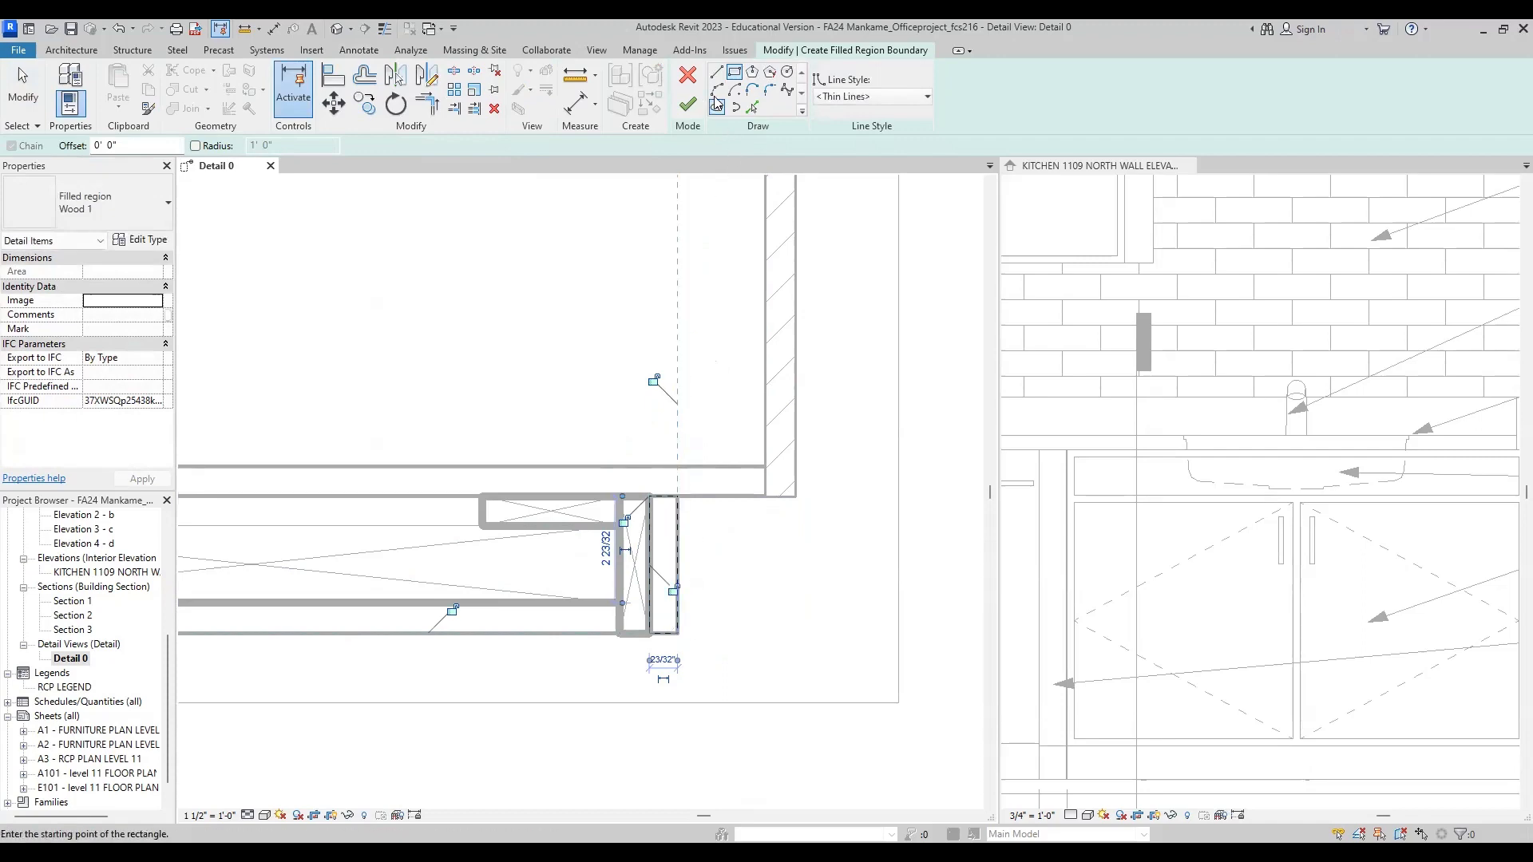
click(688, 105)
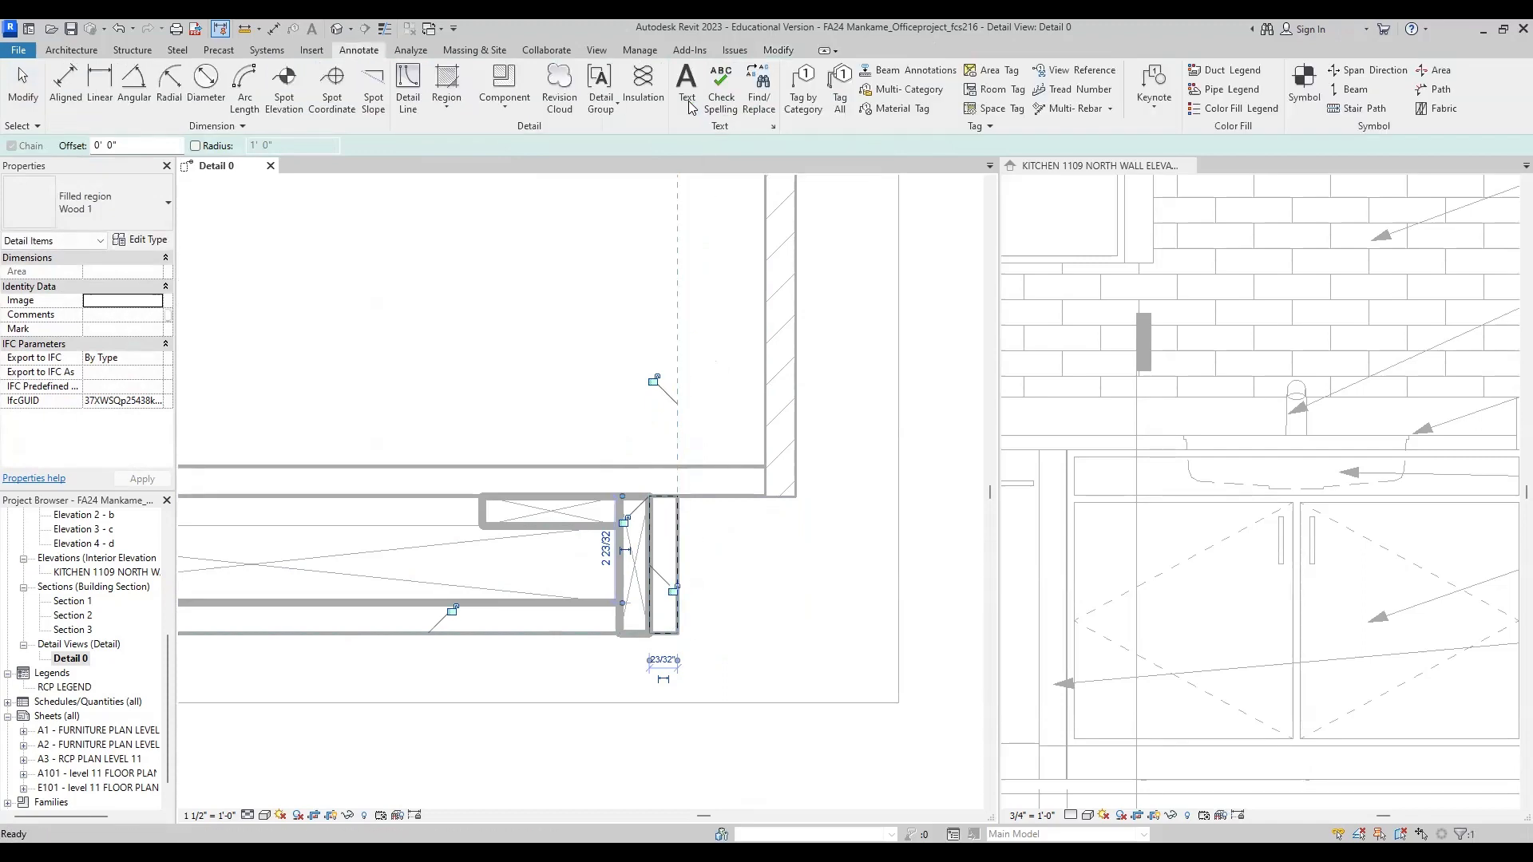
scroll(771, 626, down, 2)
click(768, 621)
scroll(768, 621, down, 3)
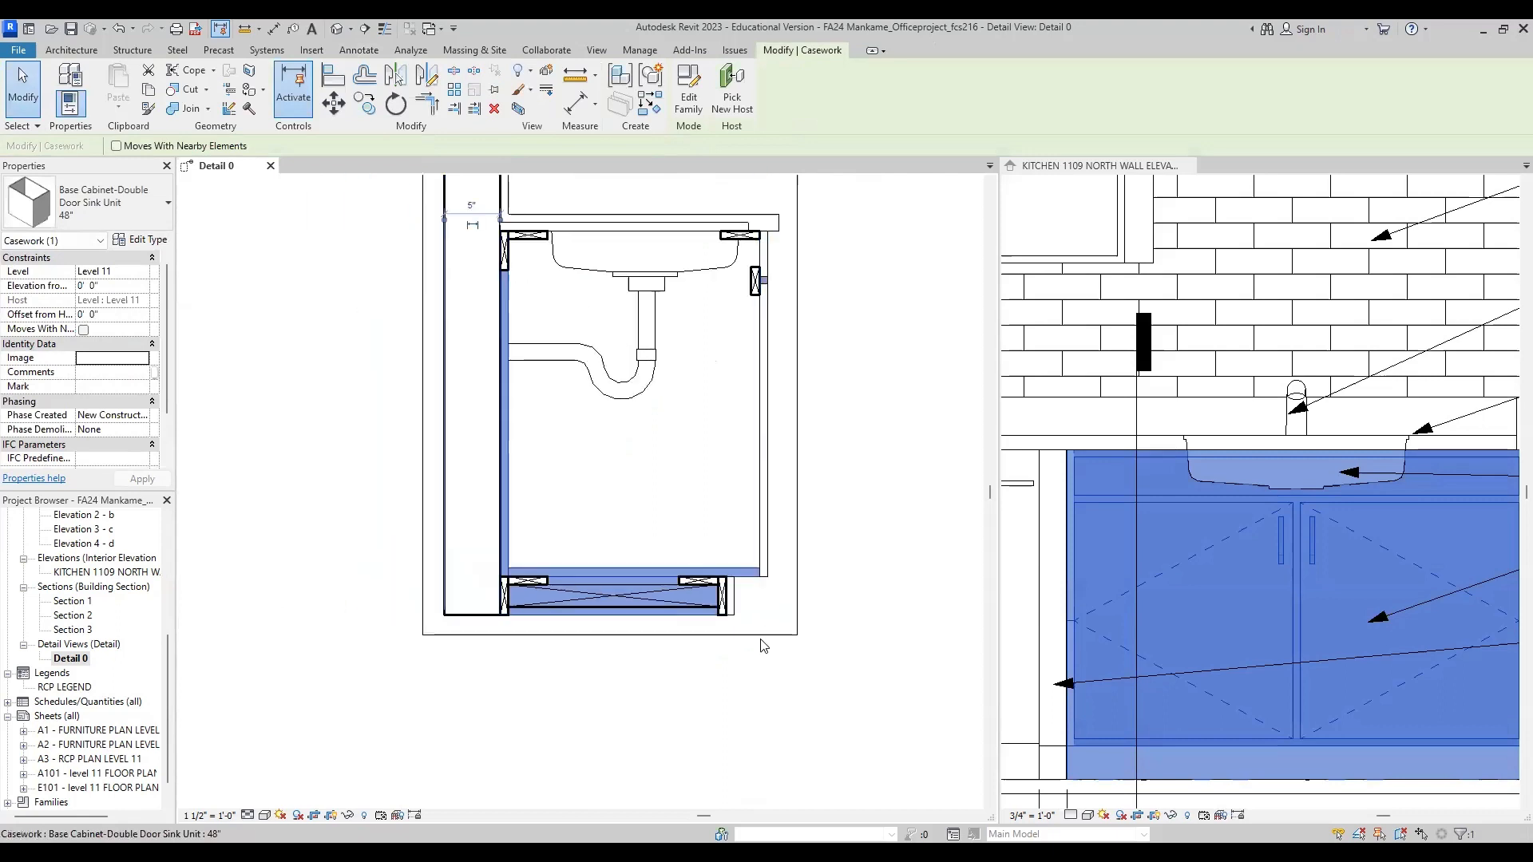
click(747, 697)
Step: Draw a shelf as a Thin Lines detail rectangle from the cabinet back, about 1'-9 1/2" long and 1" thick, below the P-trap
middle_drag(753, 558, 740, 643)
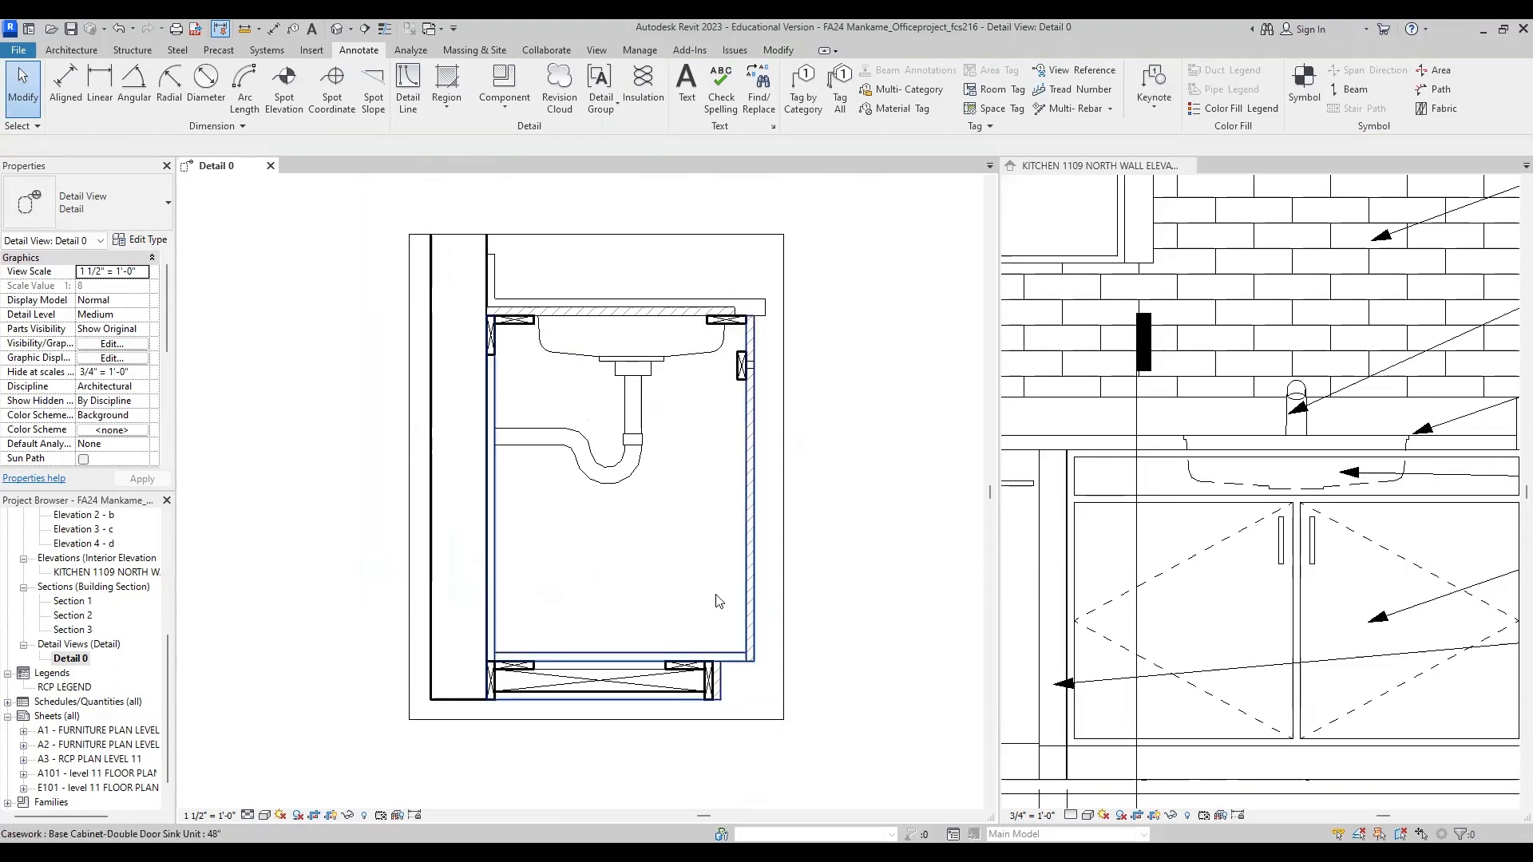
click(410, 103)
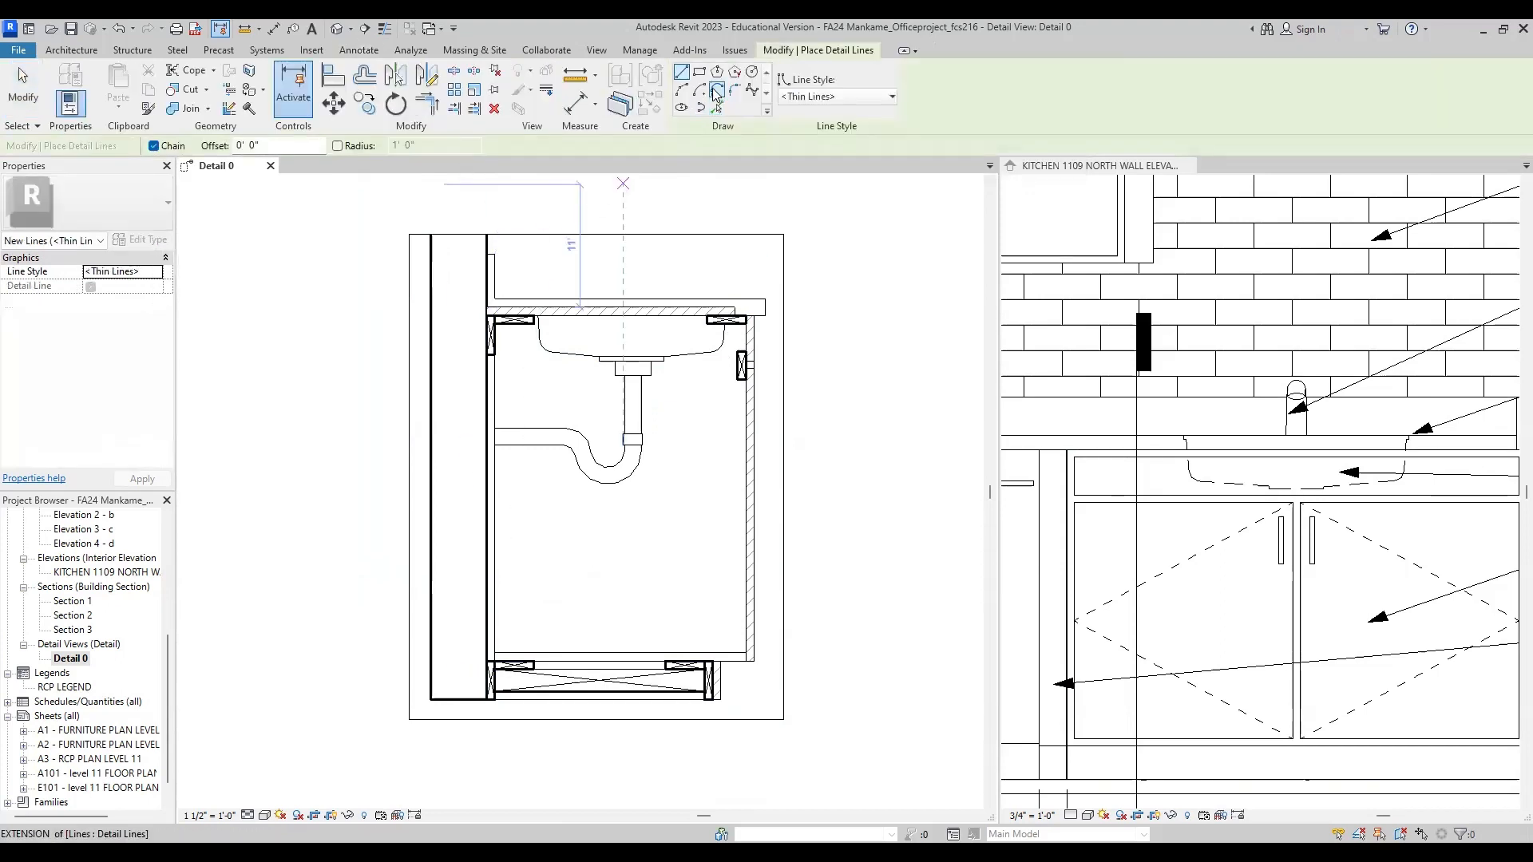
click(700, 73)
scroll(508, 566, up, 2)
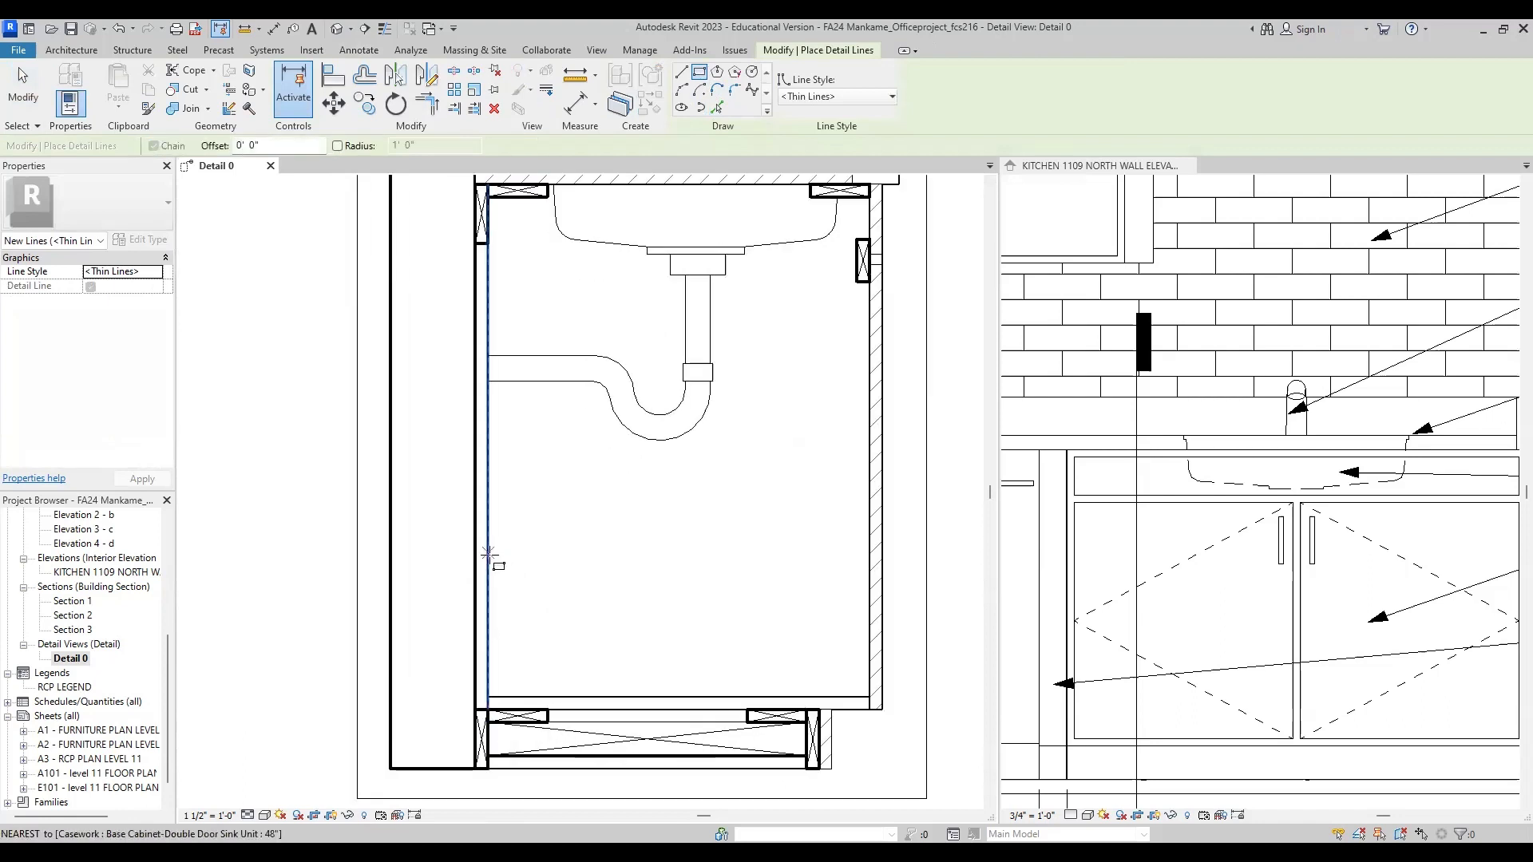
click(489, 556)
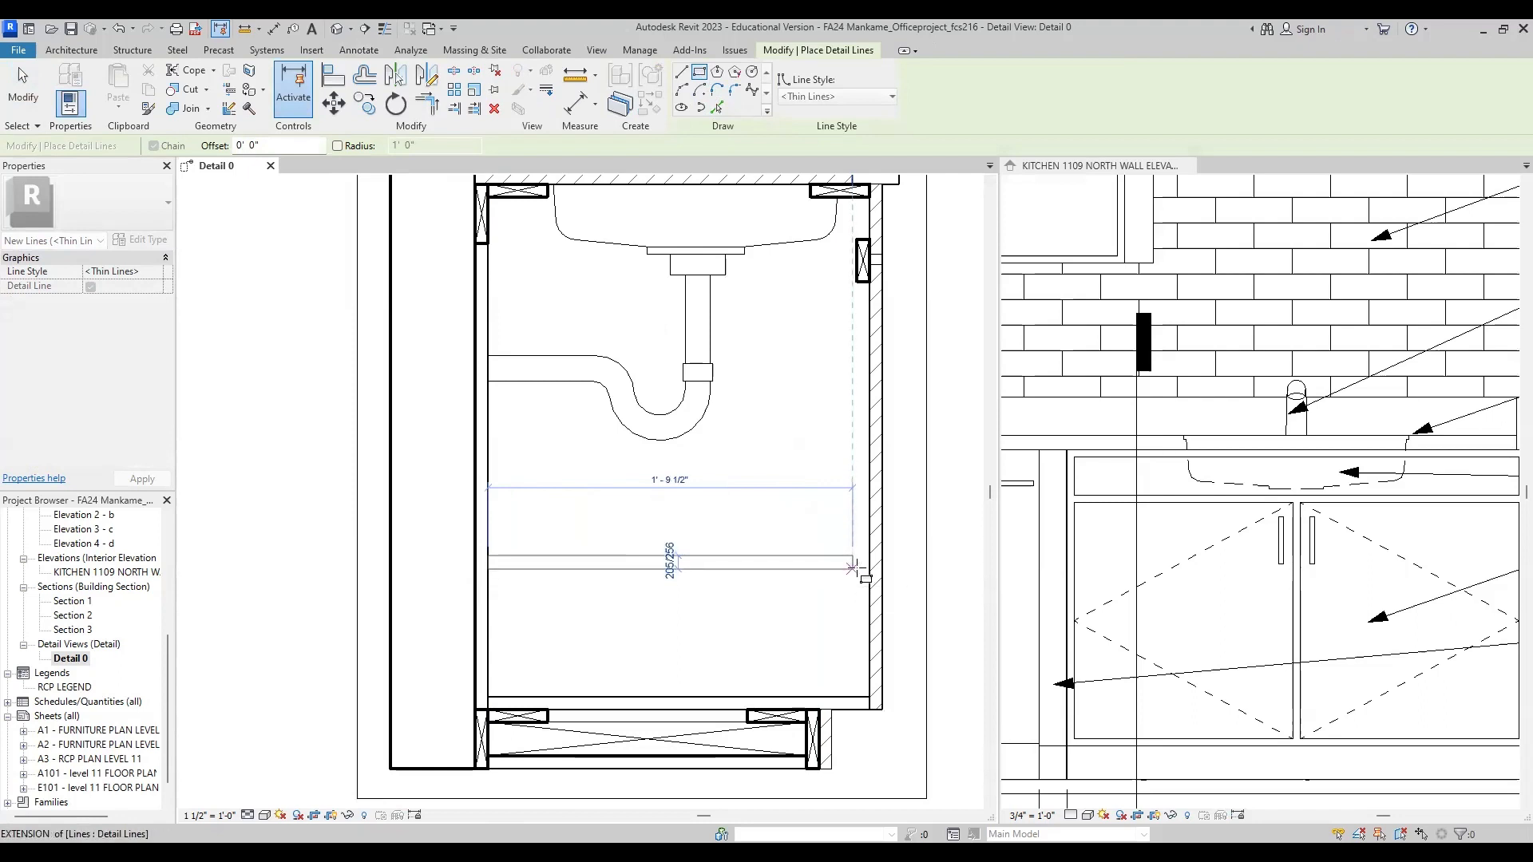
scroll(851, 572, up, 2)
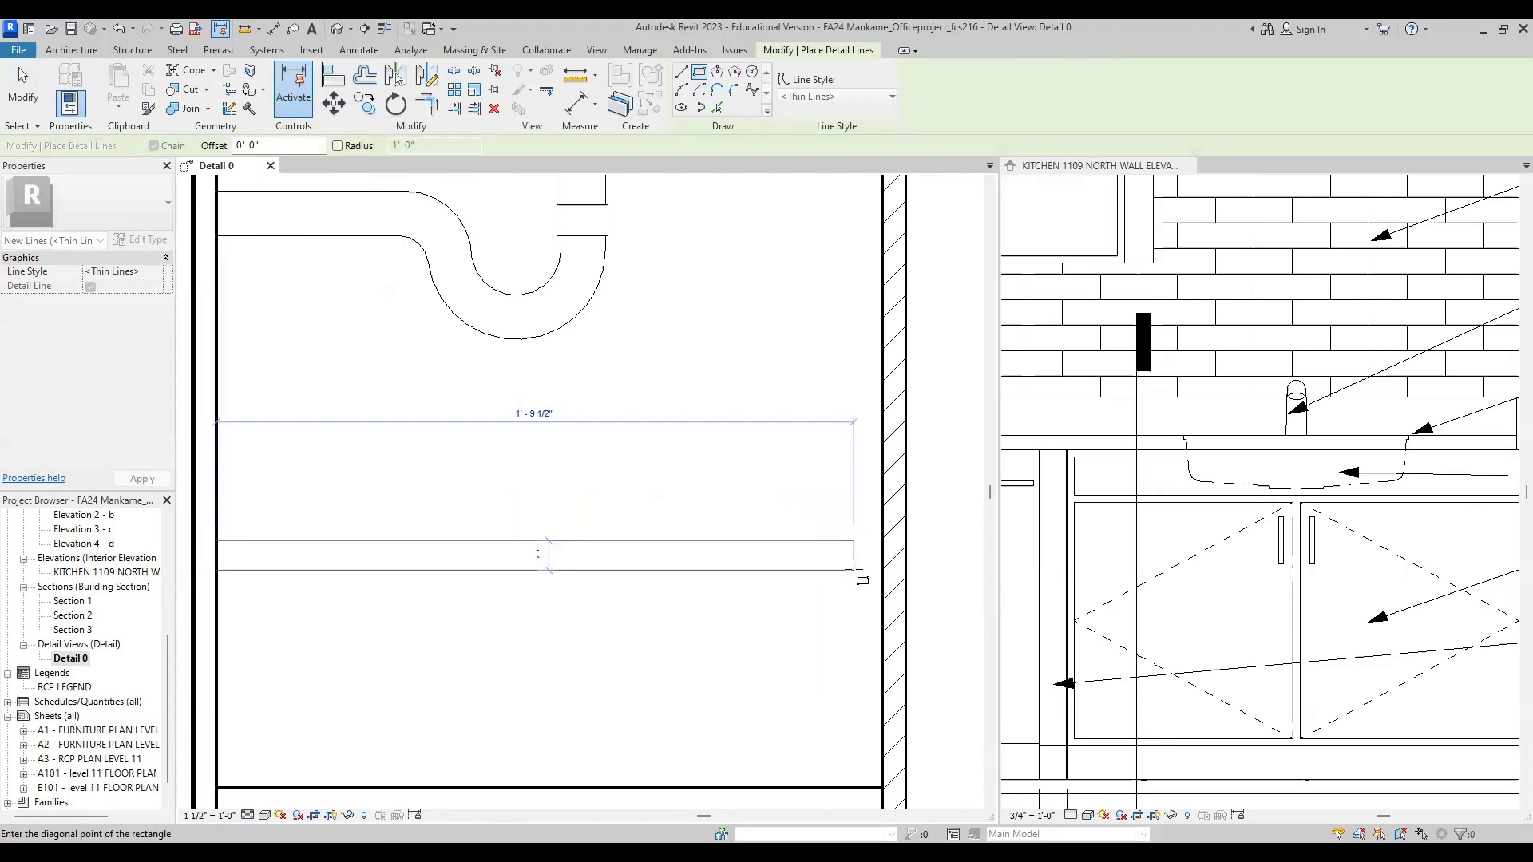
click(854, 571)
scroll(766, 591, down, 3)
scroll(559, 615, up, 2)
key(d)
key(i)
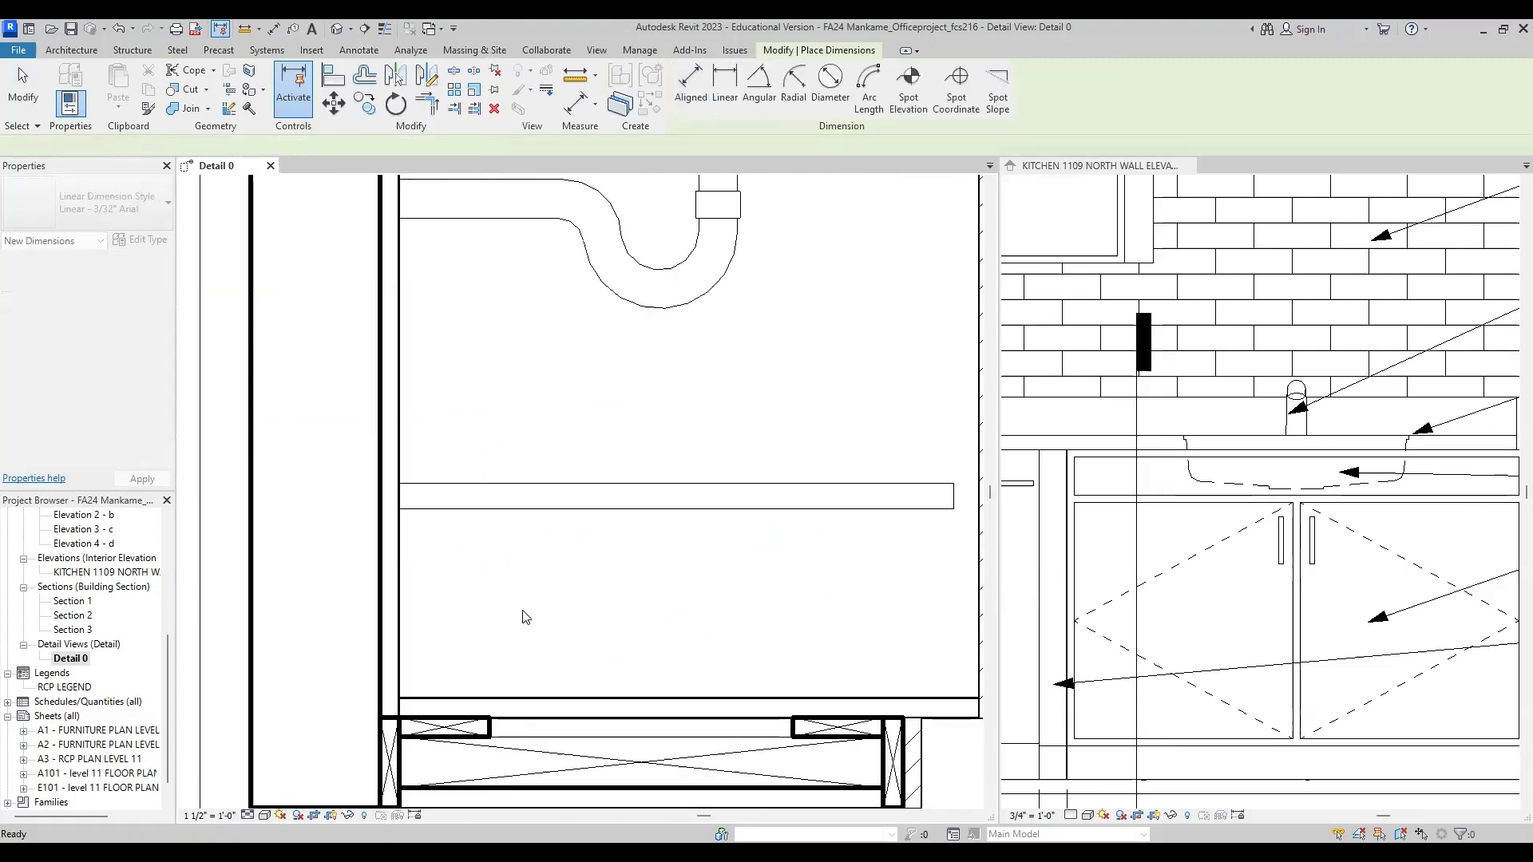
scroll(471, 596, down, 4)
key(Escape)
key(Escape)
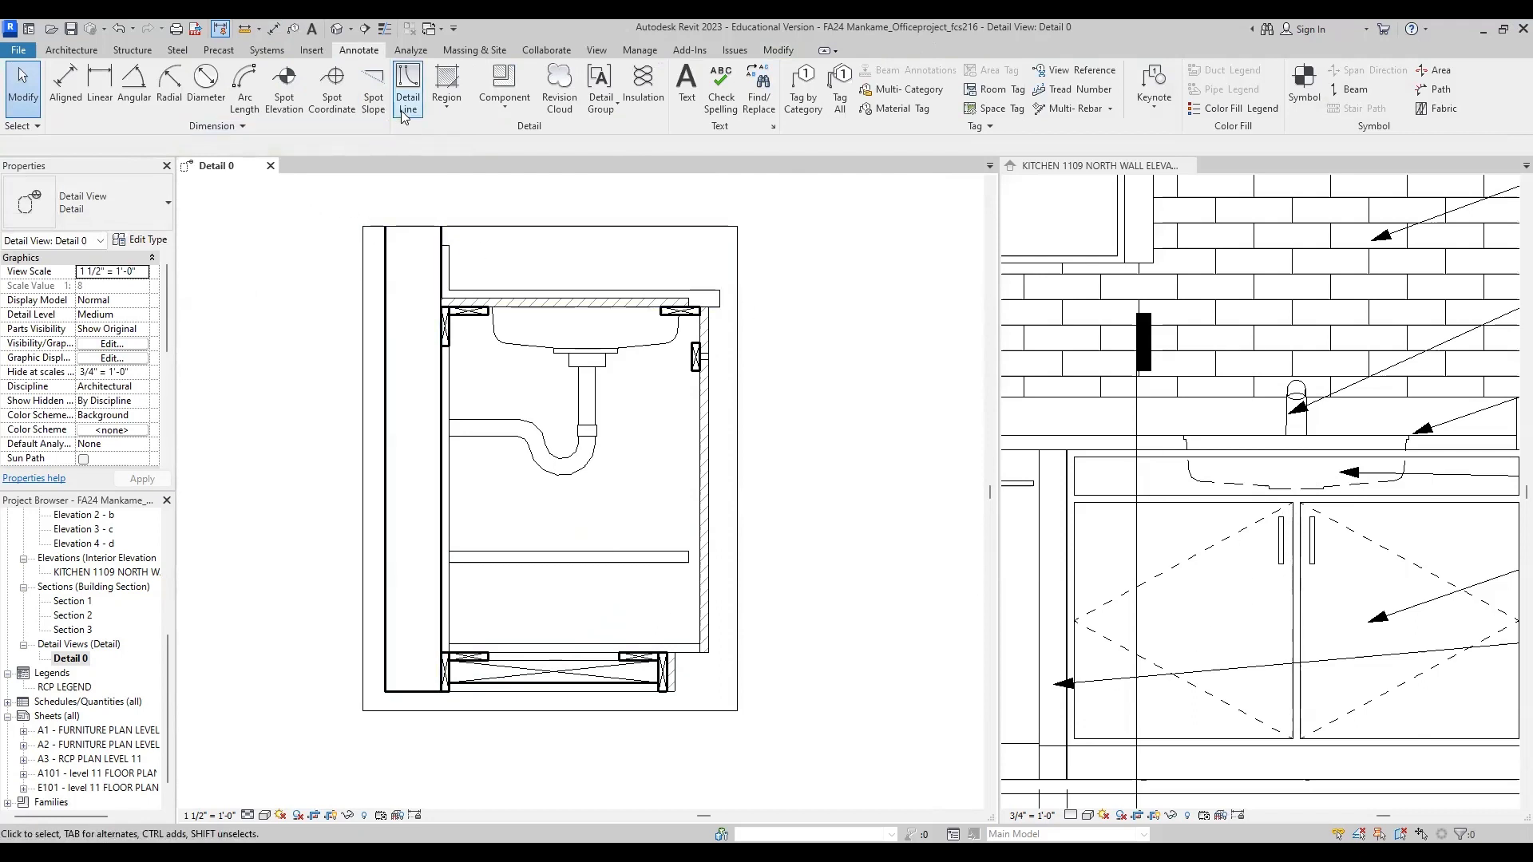
Step: Measure the vertical distance from the countertop's underside to the top of the left door handle in the kitchen elevation
click(273, 28)
scroll(1215, 511, up, 5)
click(1210, 512)
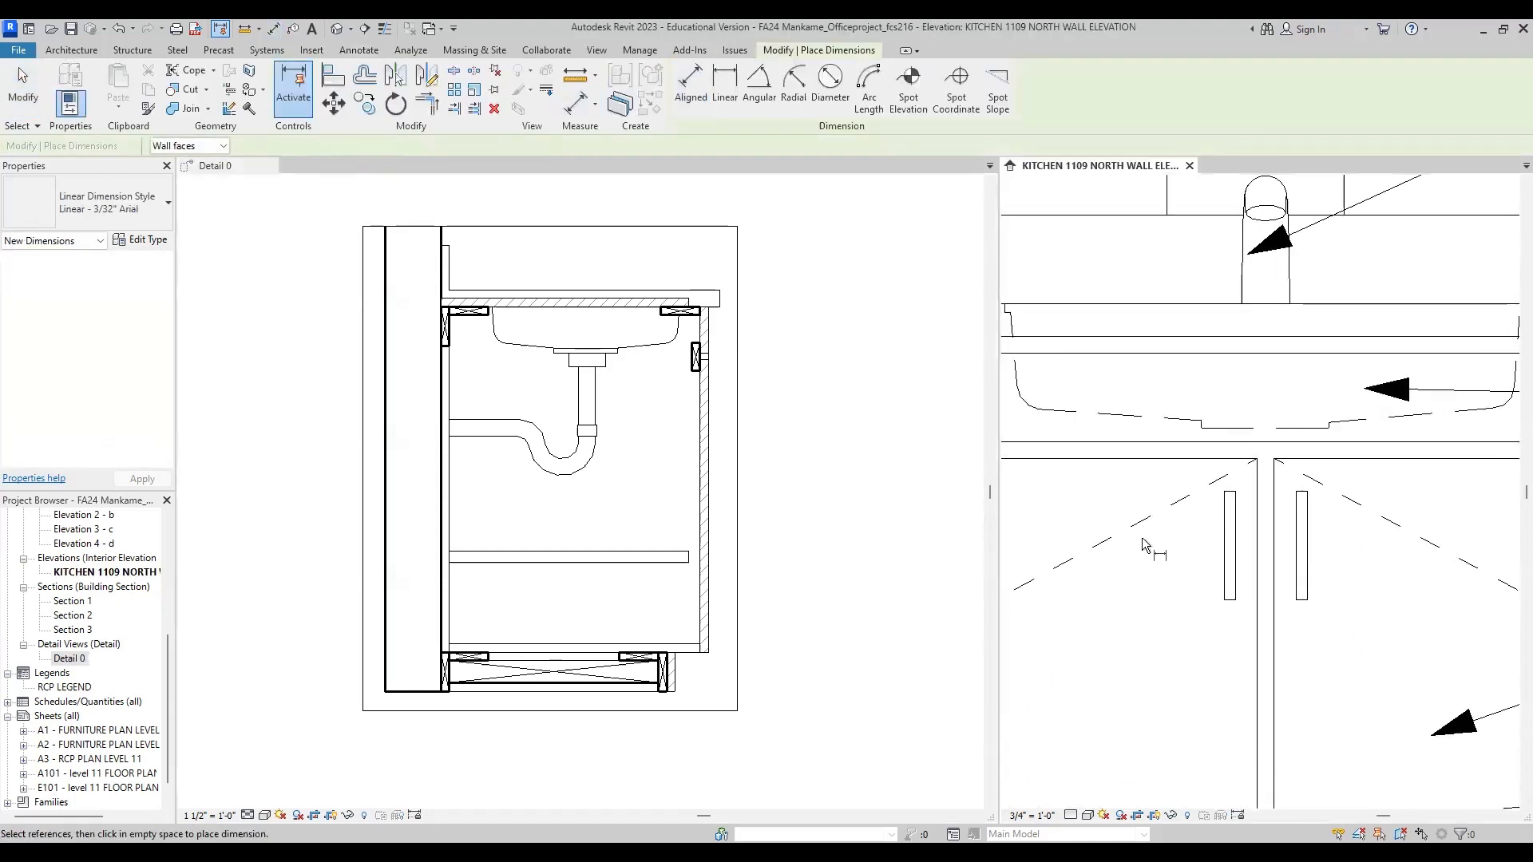
scroll(1181, 480, down, 2)
scroll(1337, 547, up, 3)
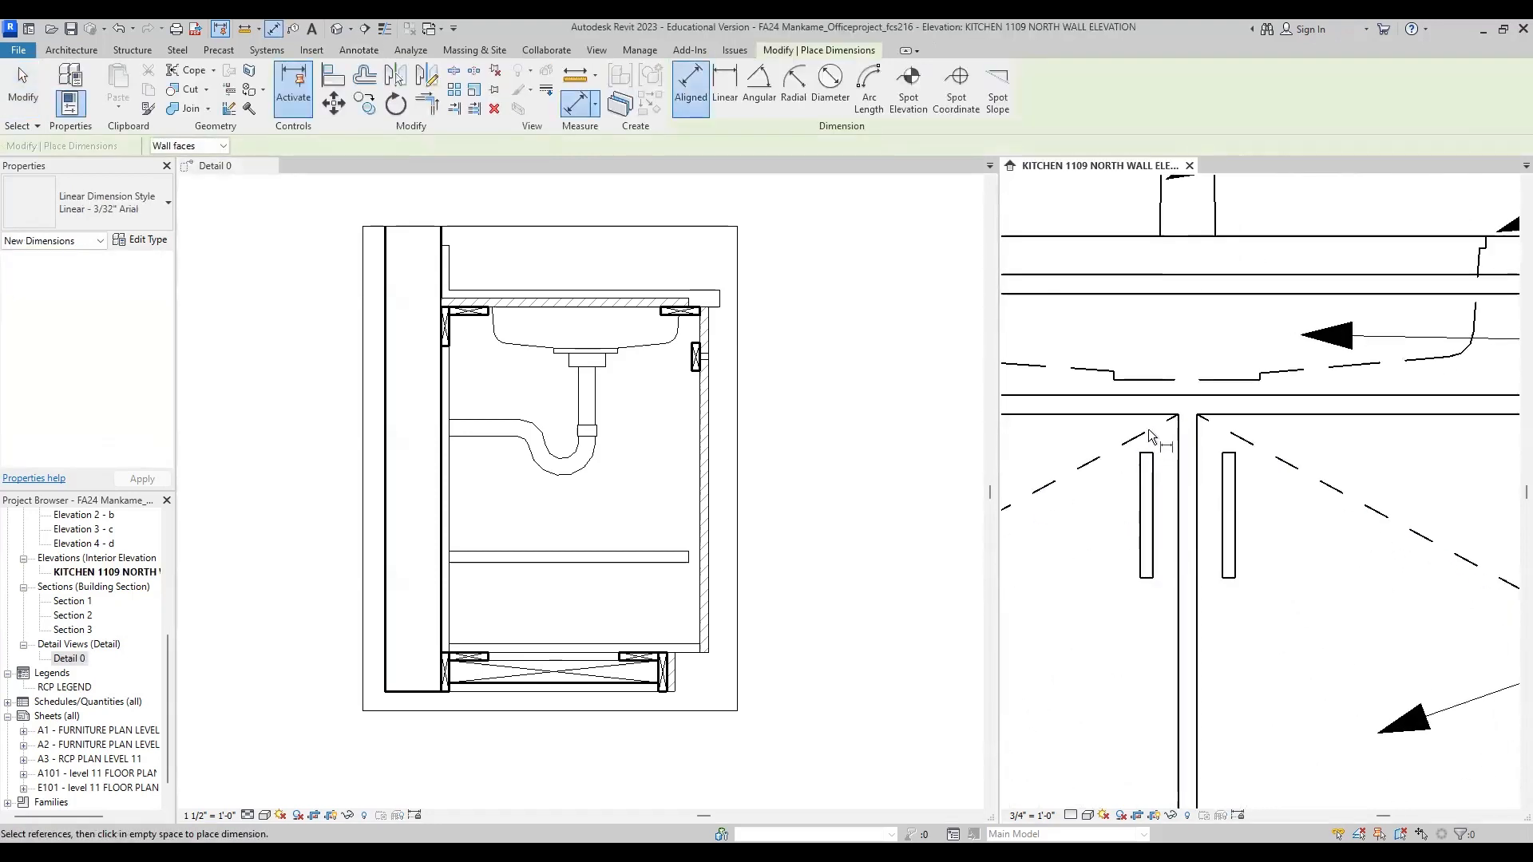
click(1139, 293)
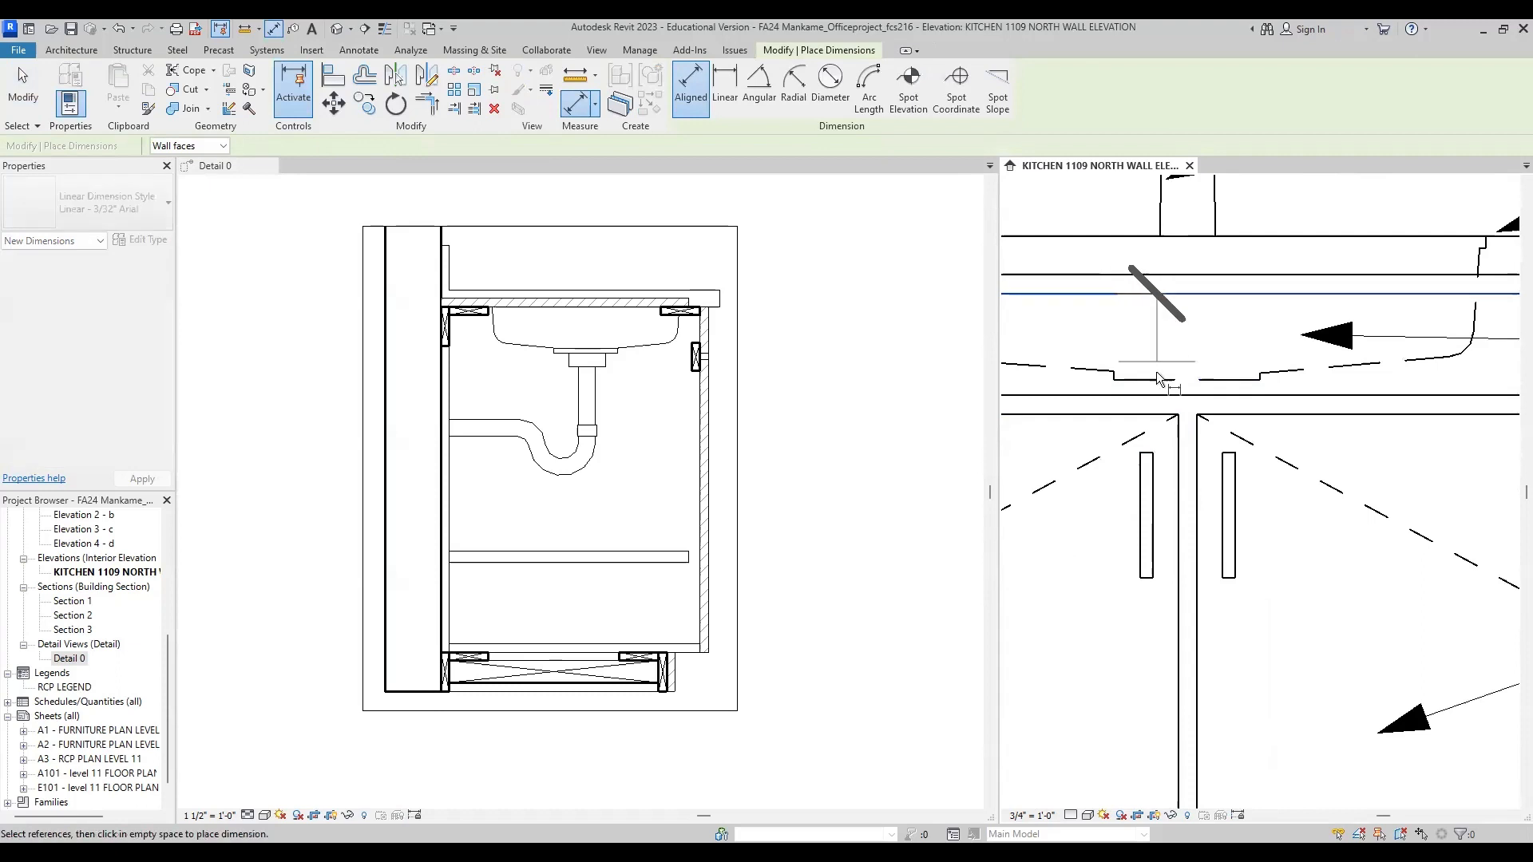
click(1154, 453)
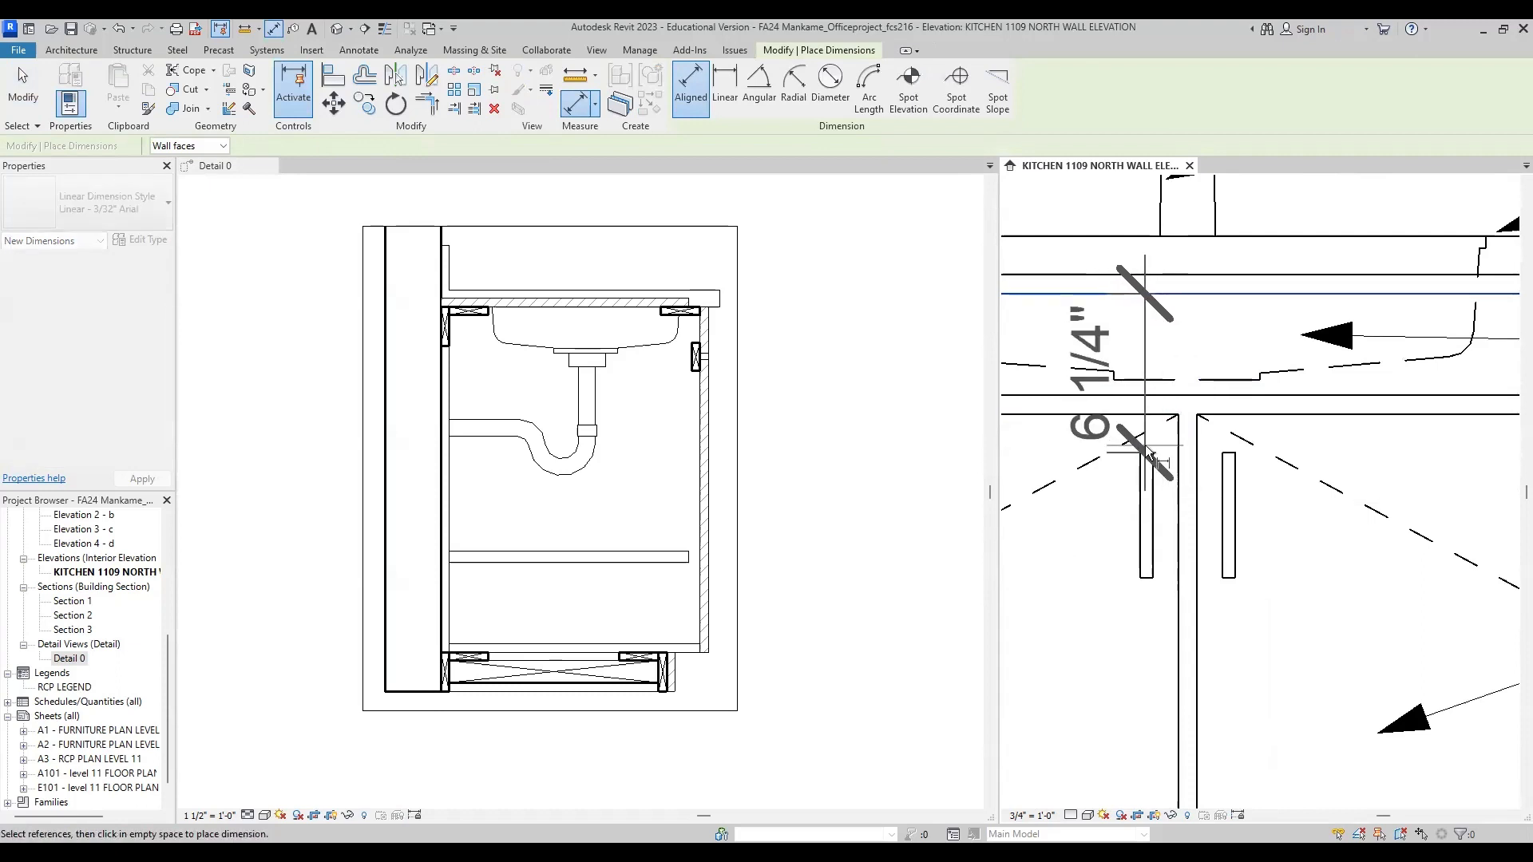
key(Escape)
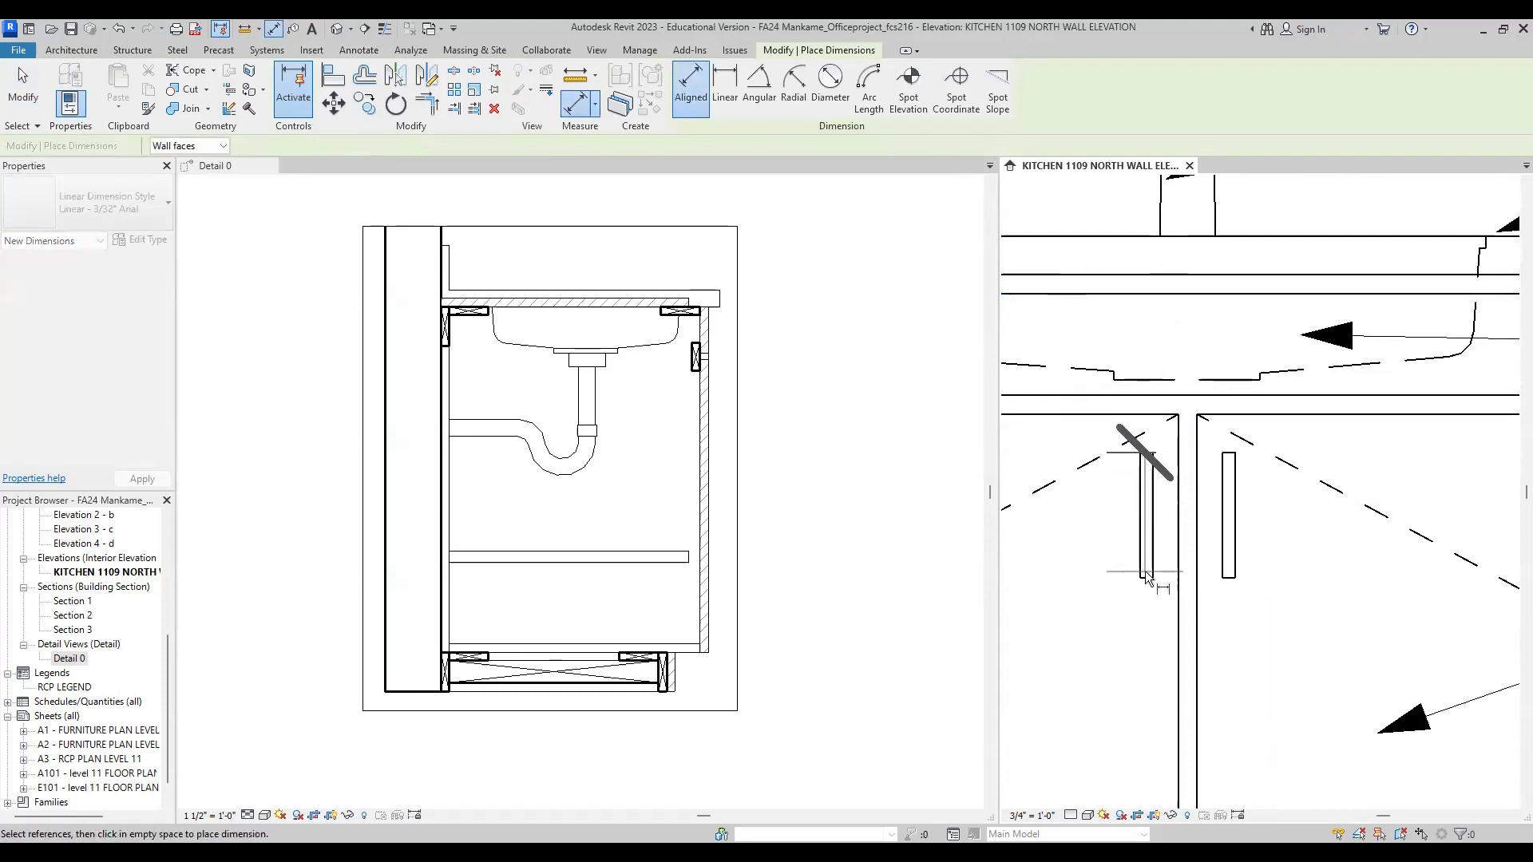
Step: Measure the length of the left door handle in the kitchen elevation
key(Escape)
key(Escape)
key(d)
key(i)
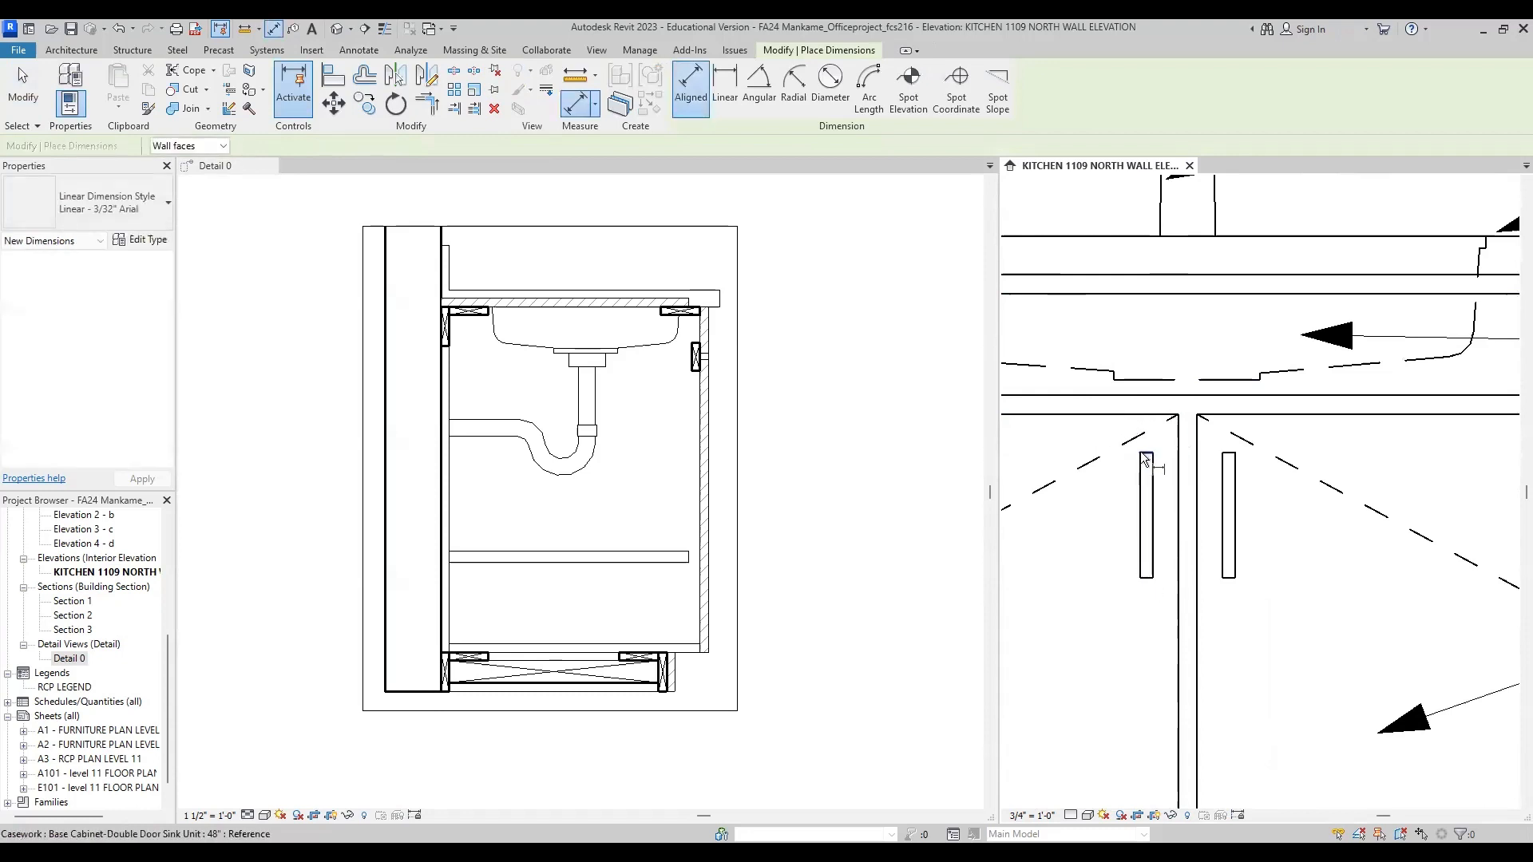
click(1155, 453)
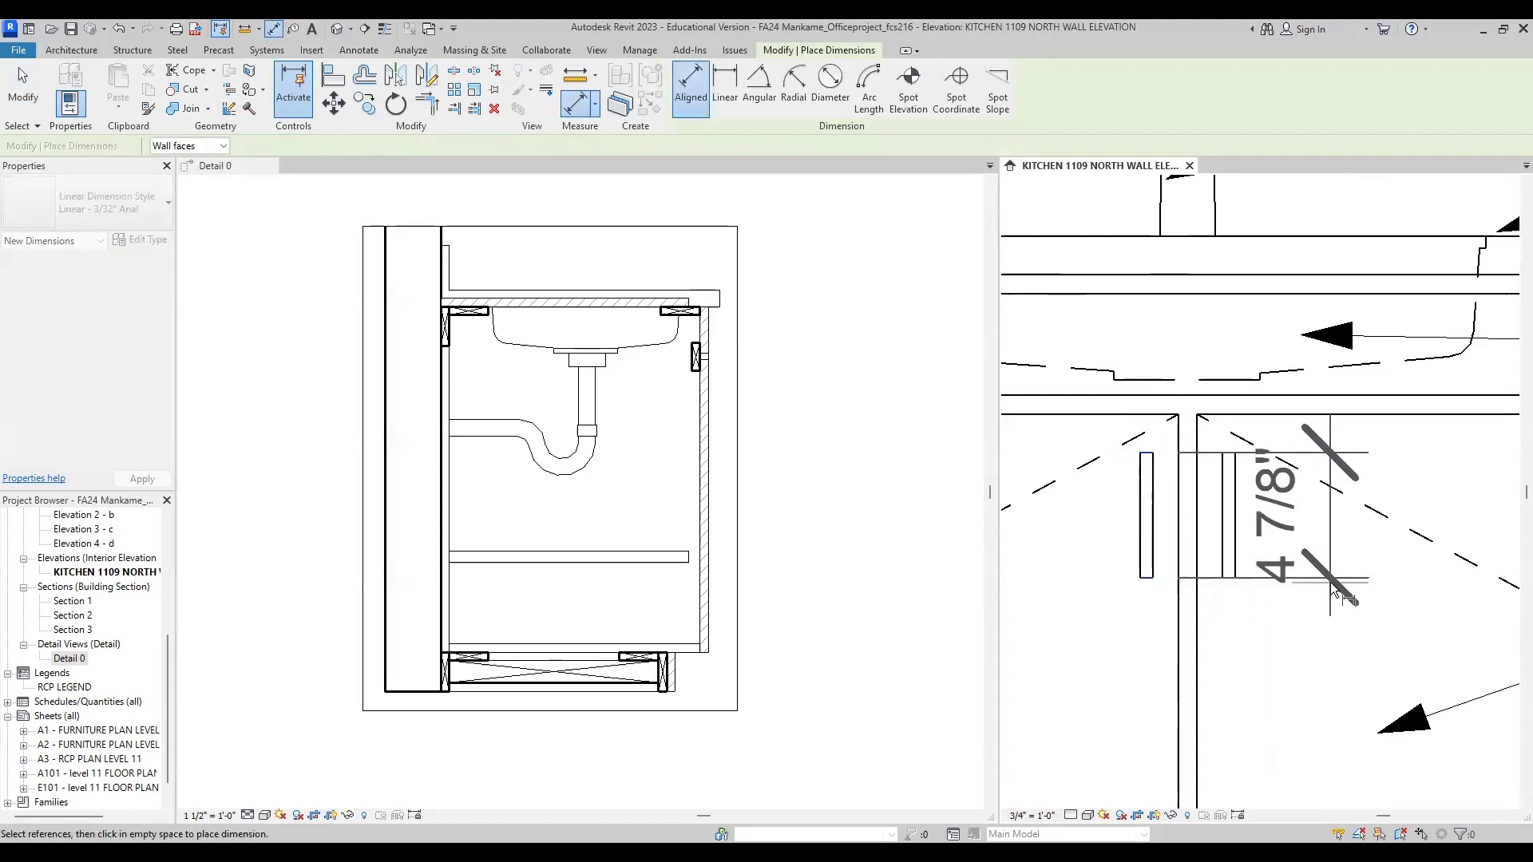
key(Escape)
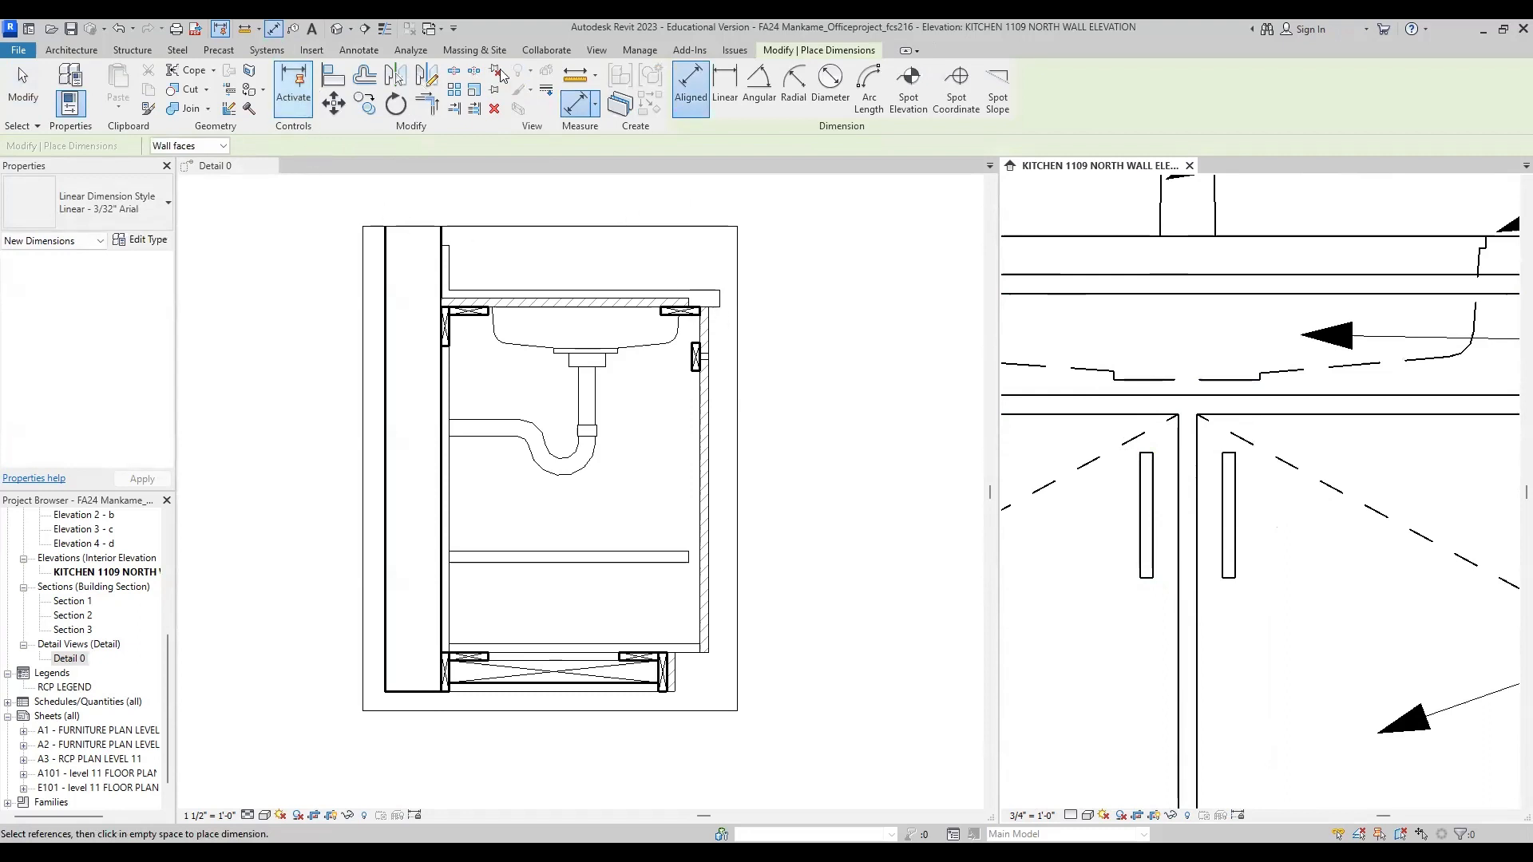
Step: Draw a 6" horizontal Thin Lines detail line outward from the front panel's top outer corner in the cabinet section
click(380, 54)
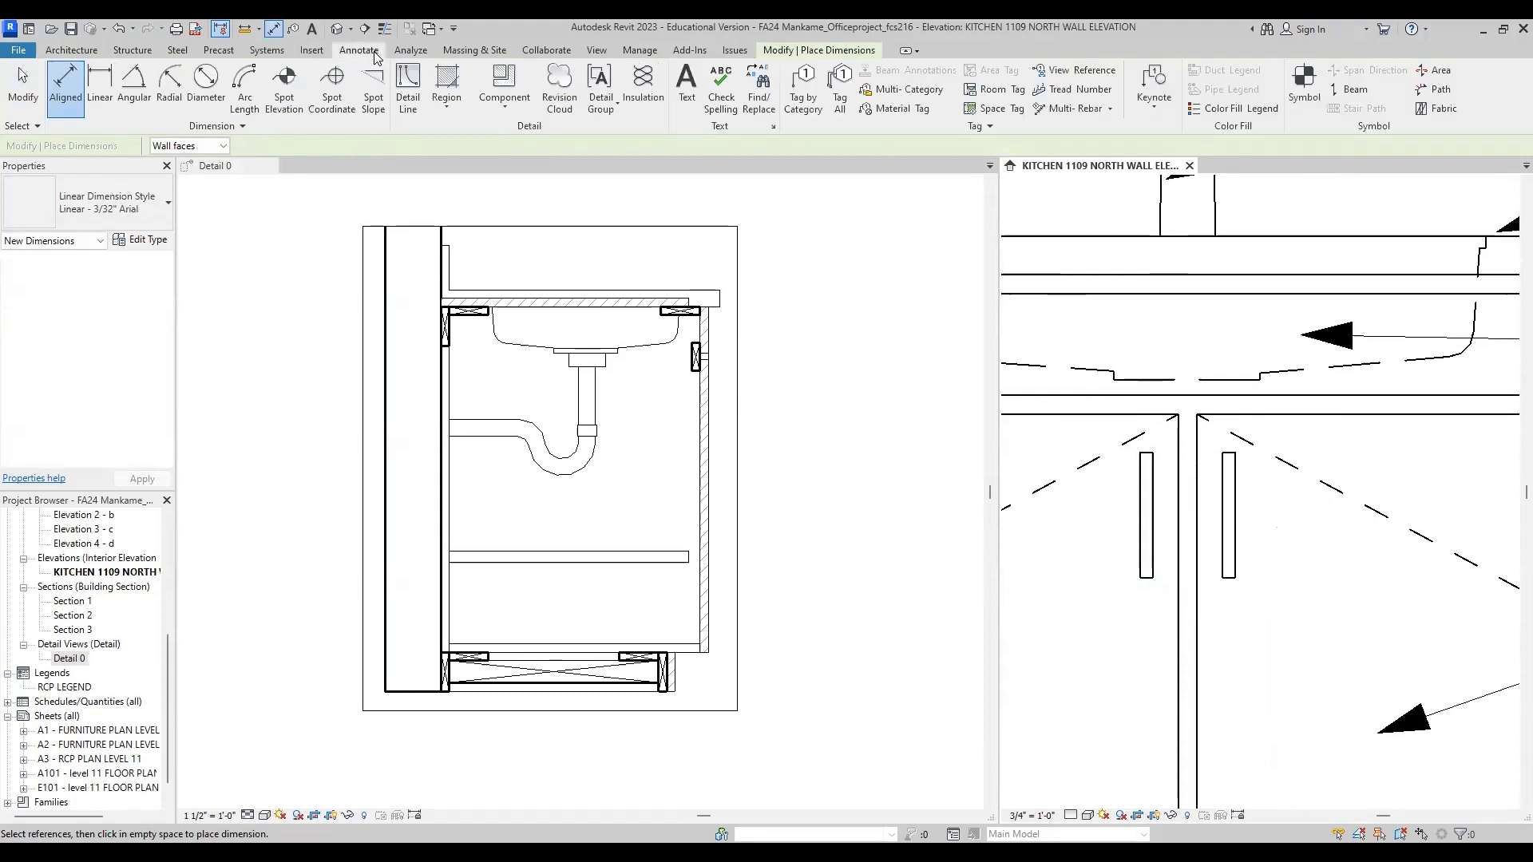
click(407, 104)
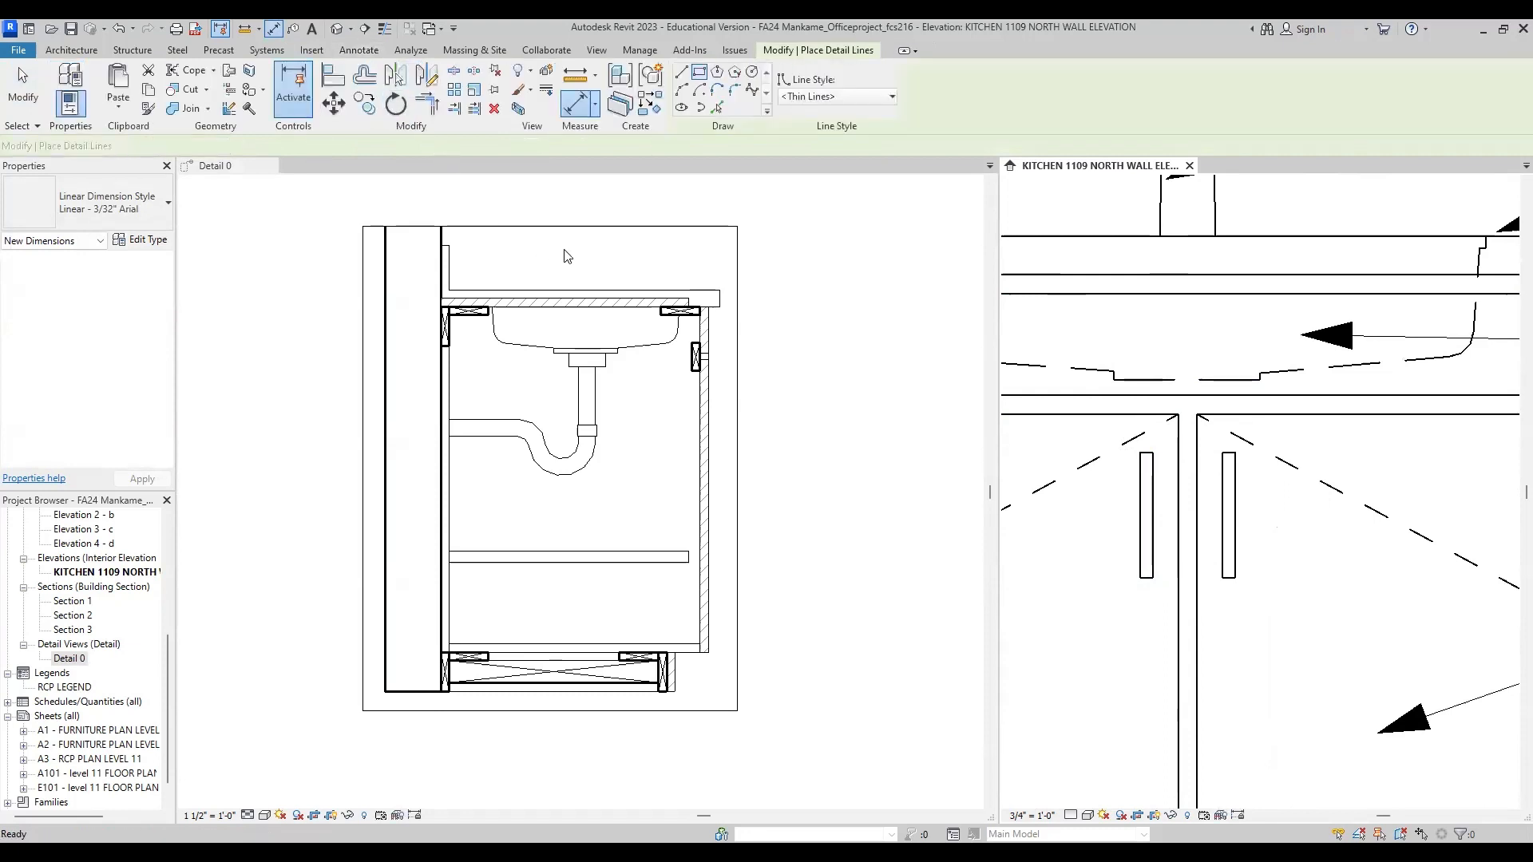
click(801, 97)
click(831, 261)
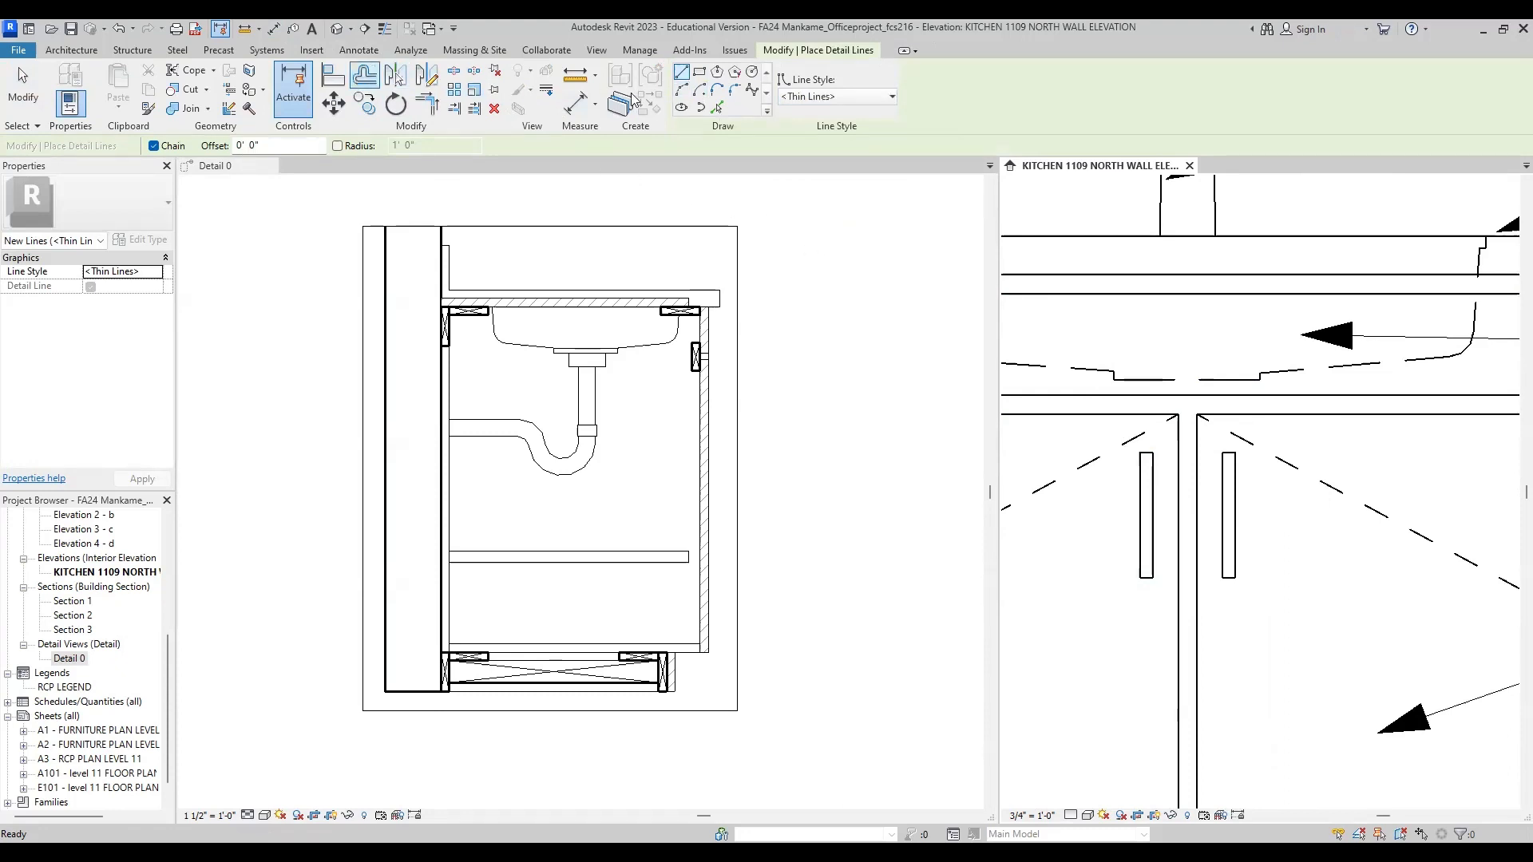
scroll(712, 352, up, 2)
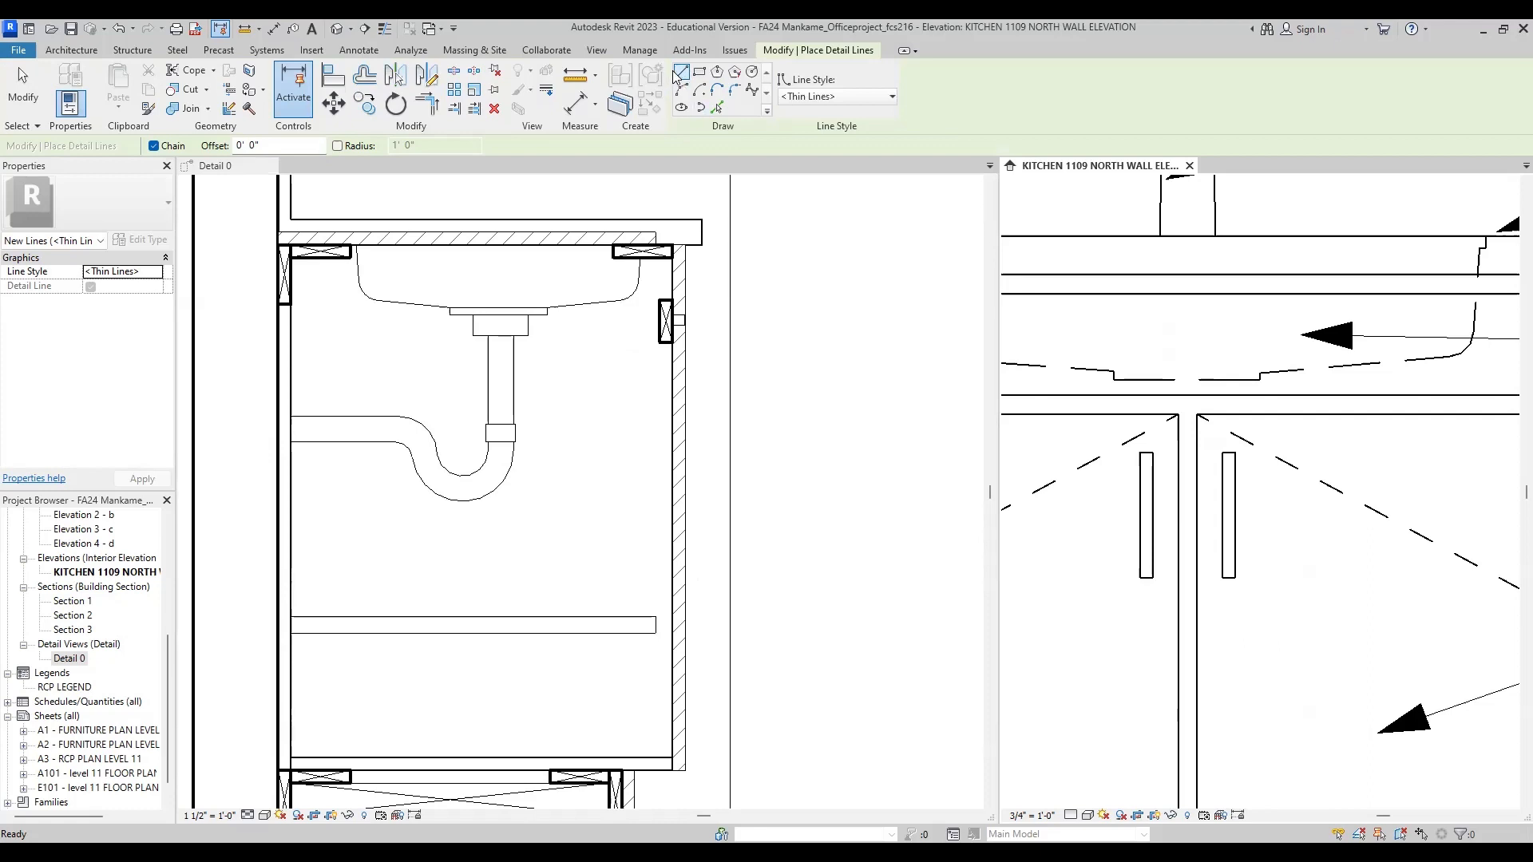
click(822, 96)
click(833, 271)
click(692, 249)
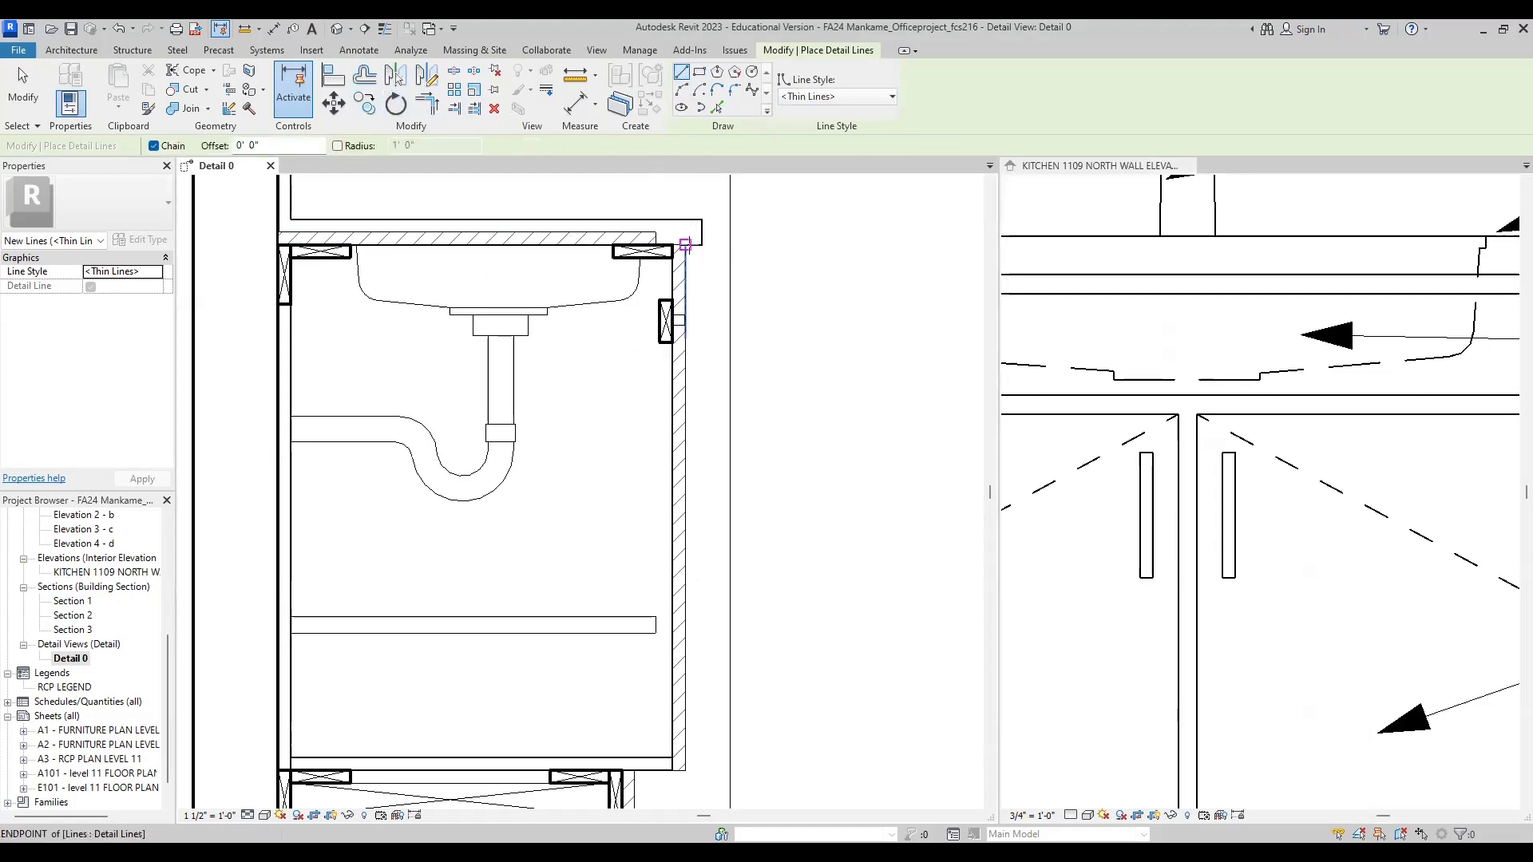
click(685, 244)
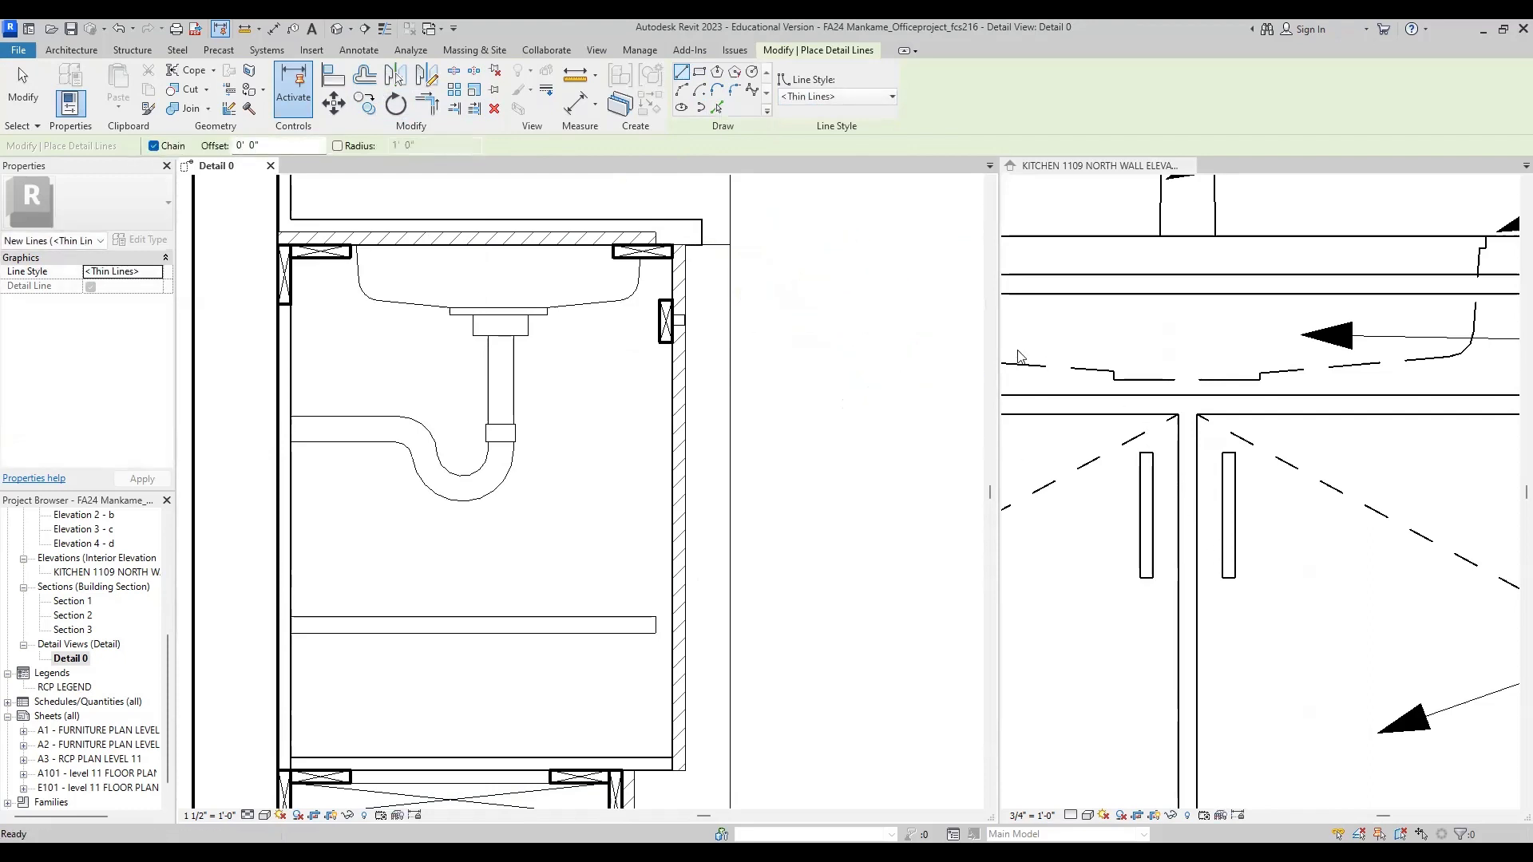
Step: Offset a copy of the horizontal detail line 6 1/4" downward to mark the top of the door handle
click(364, 77)
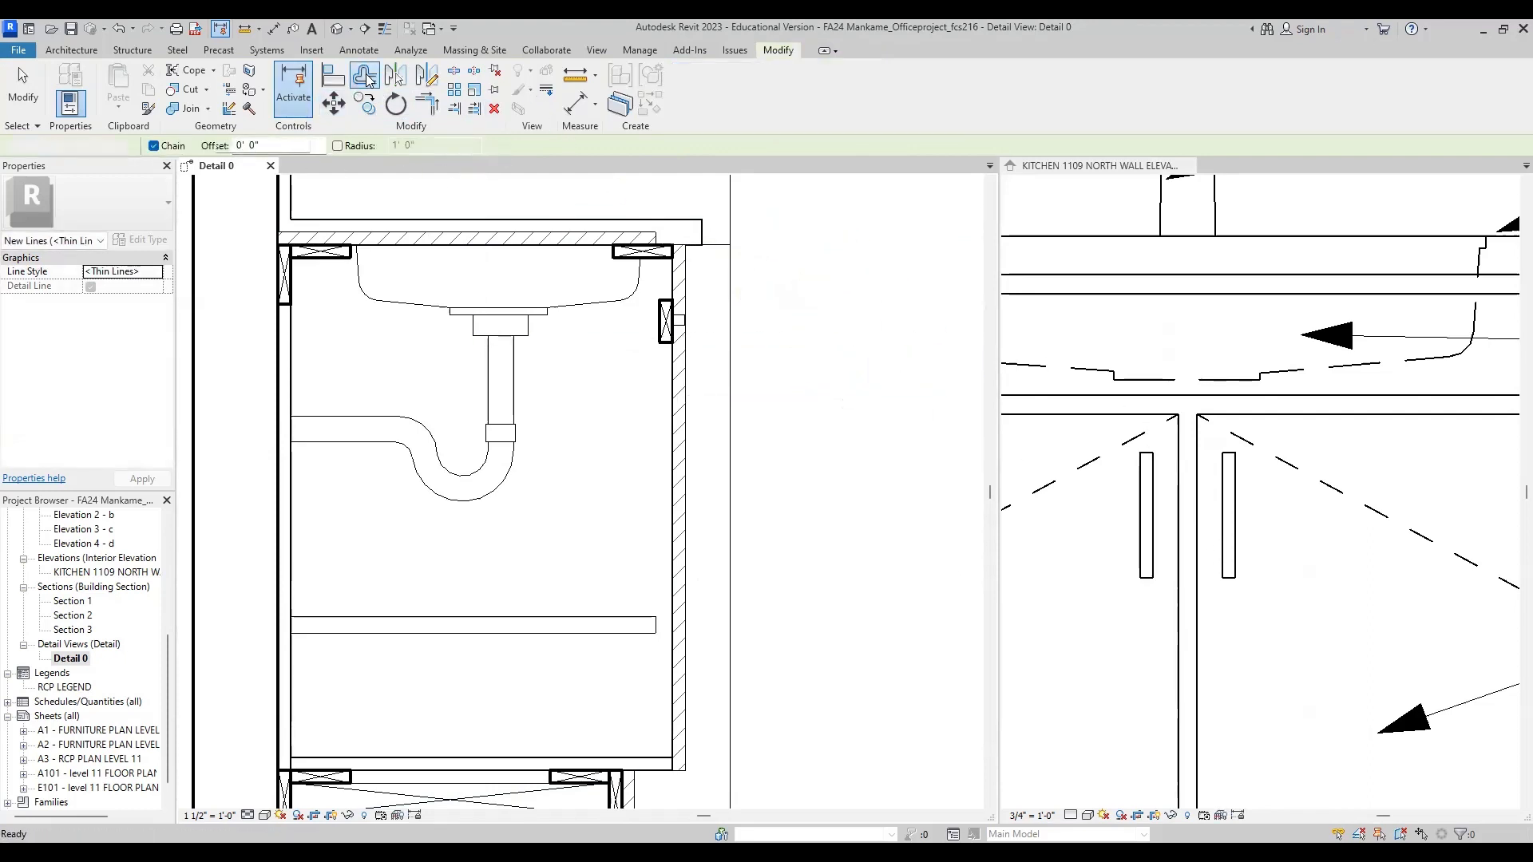
double_click(193, 145)
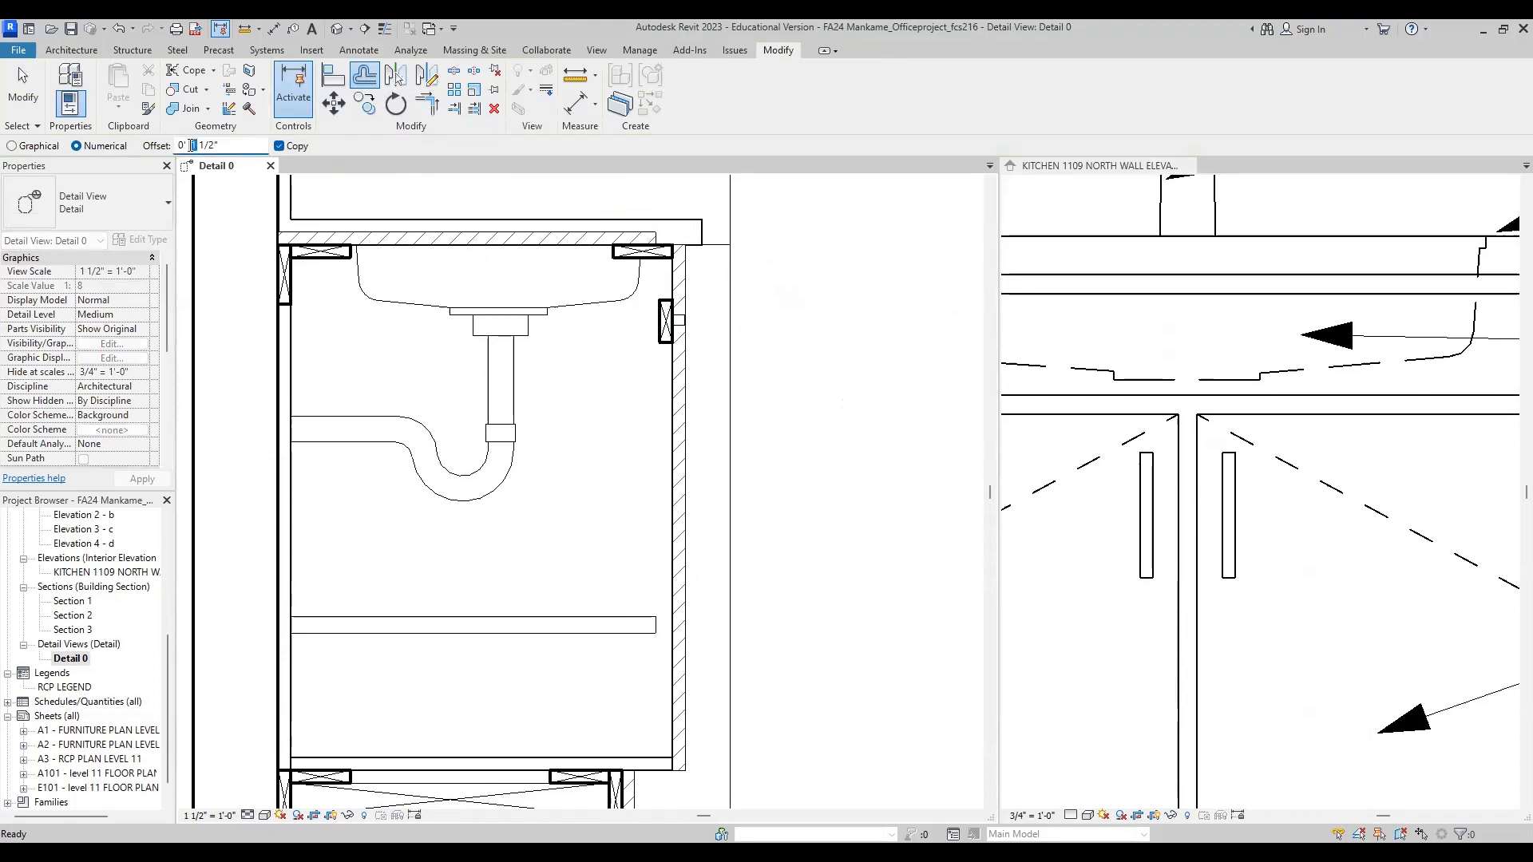
text(6 1/4)
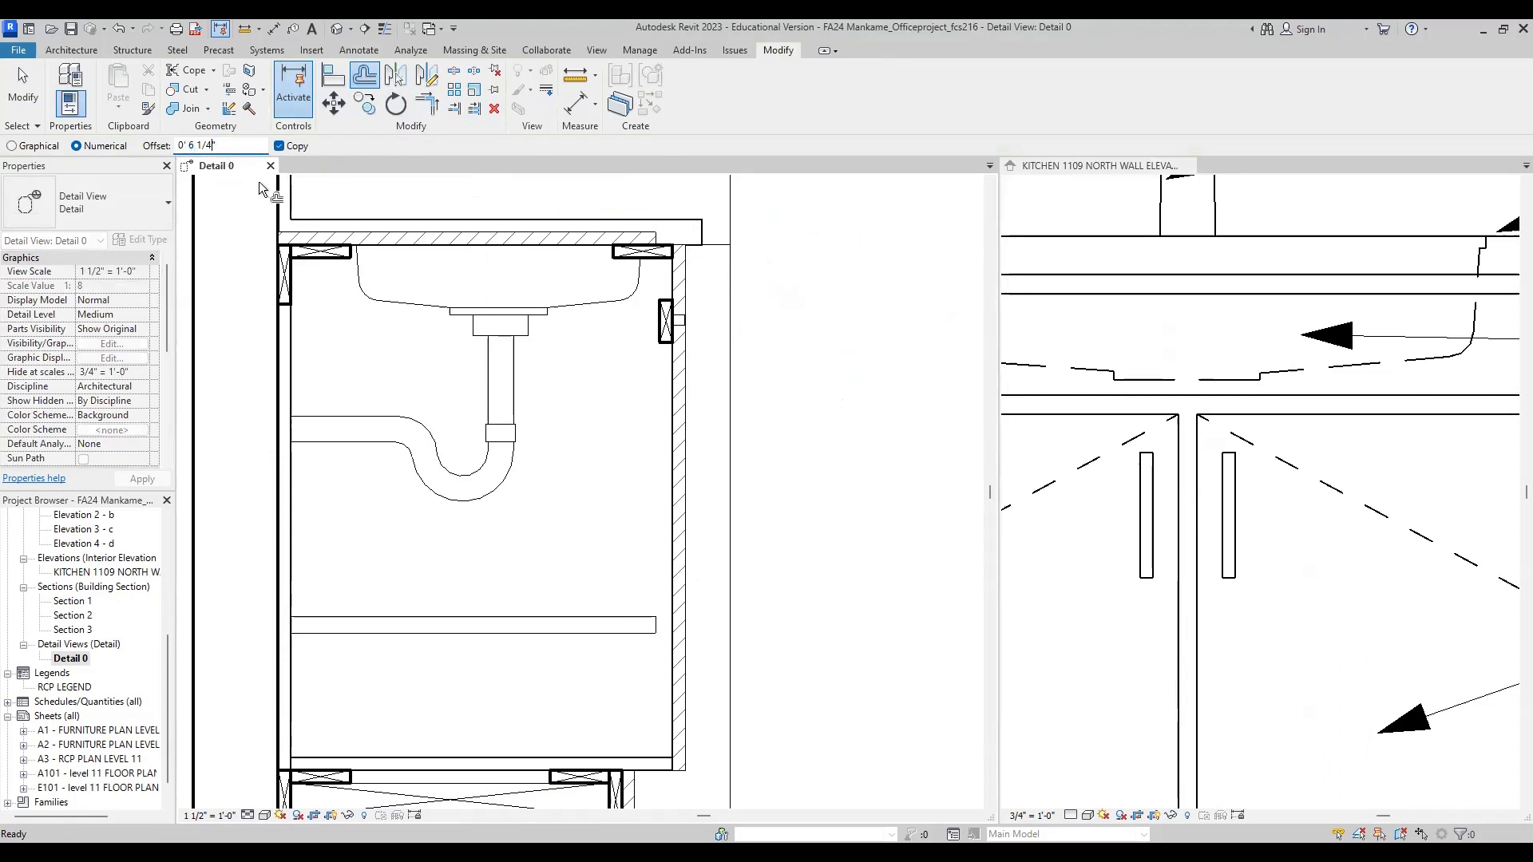
click(716, 249)
key(Escape)
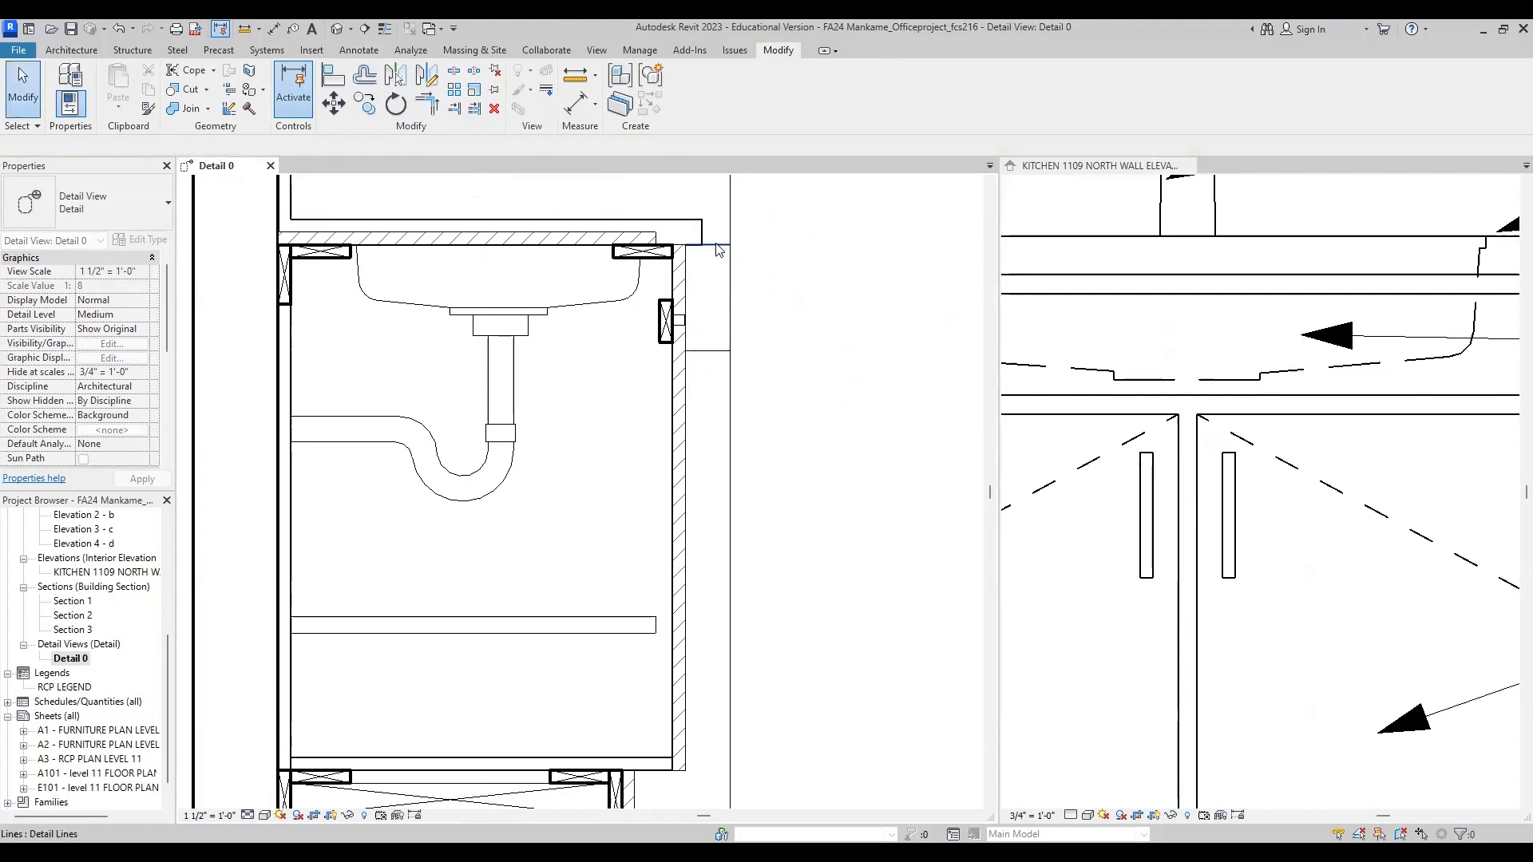
click(714, 246)
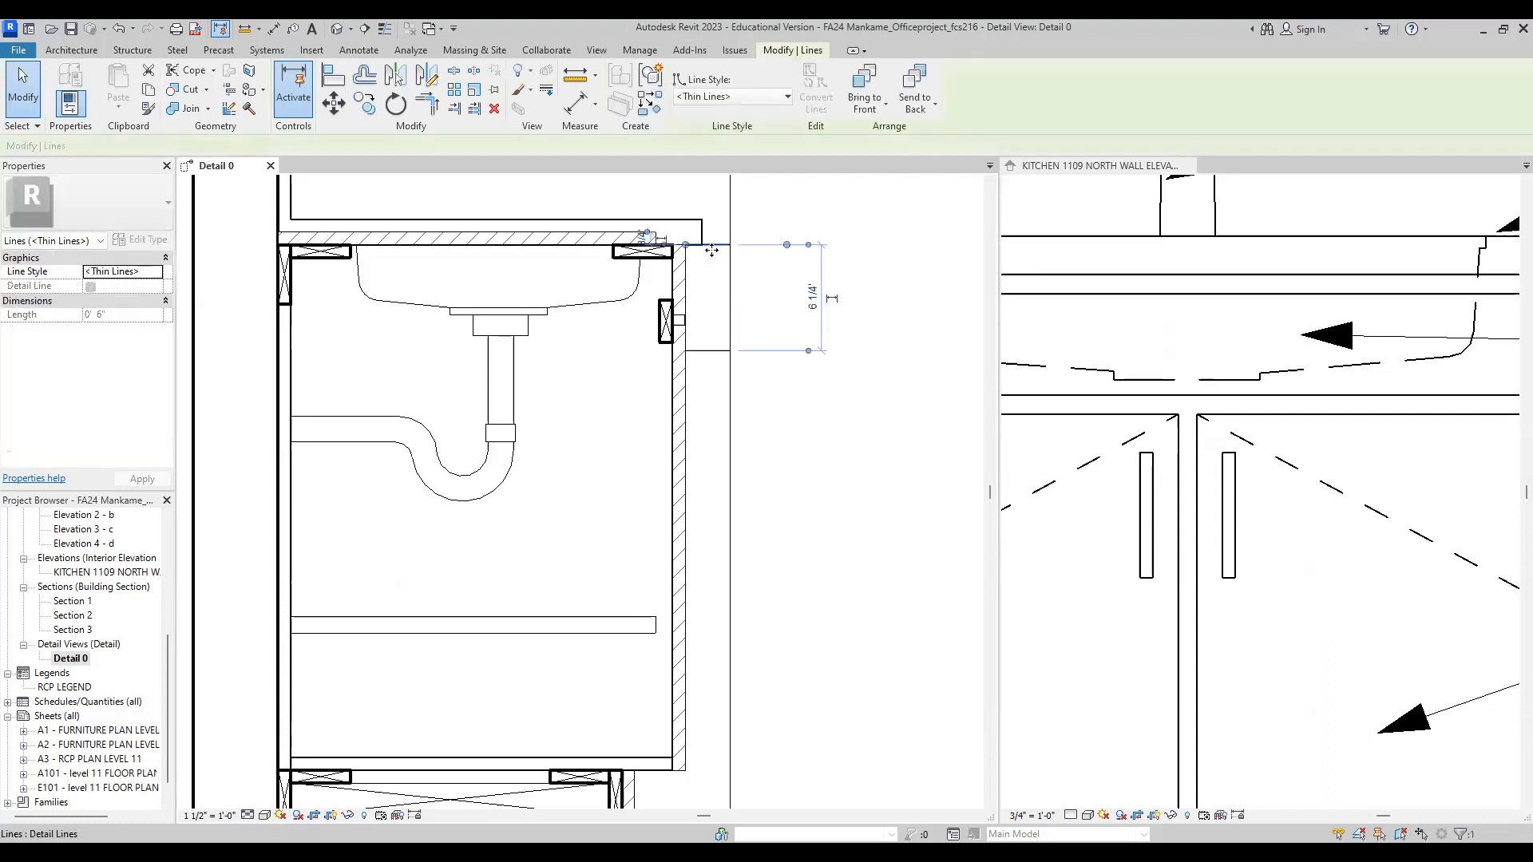
key(Escape)
Step: Measure the left door handle in the kitchen elevation again, from its top edge to its bottom edge
scroll(698, 355, up, 3)
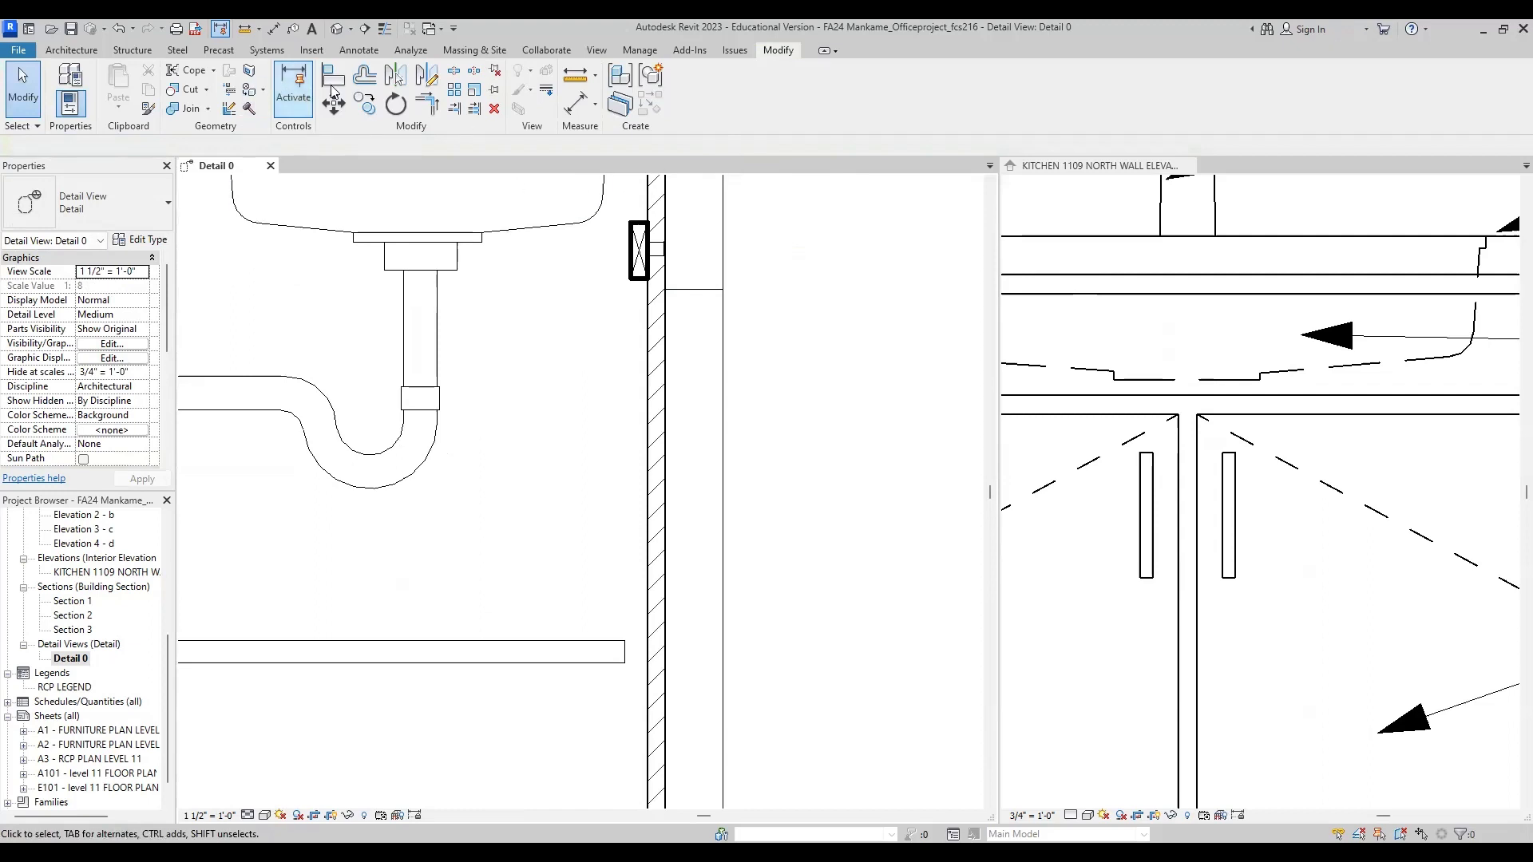
click(276, 28)
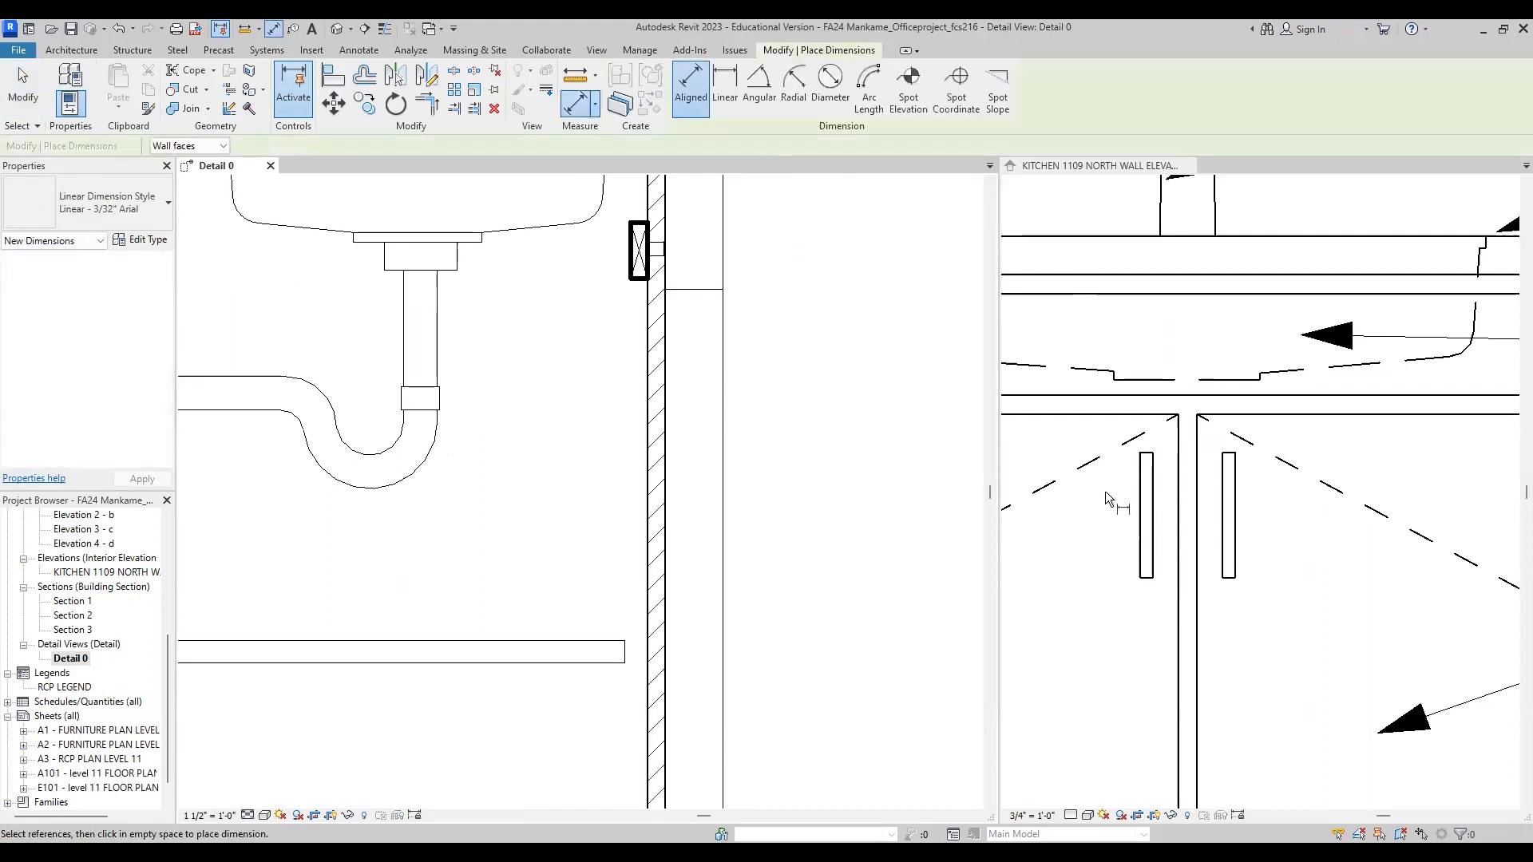
click(1146, 459)
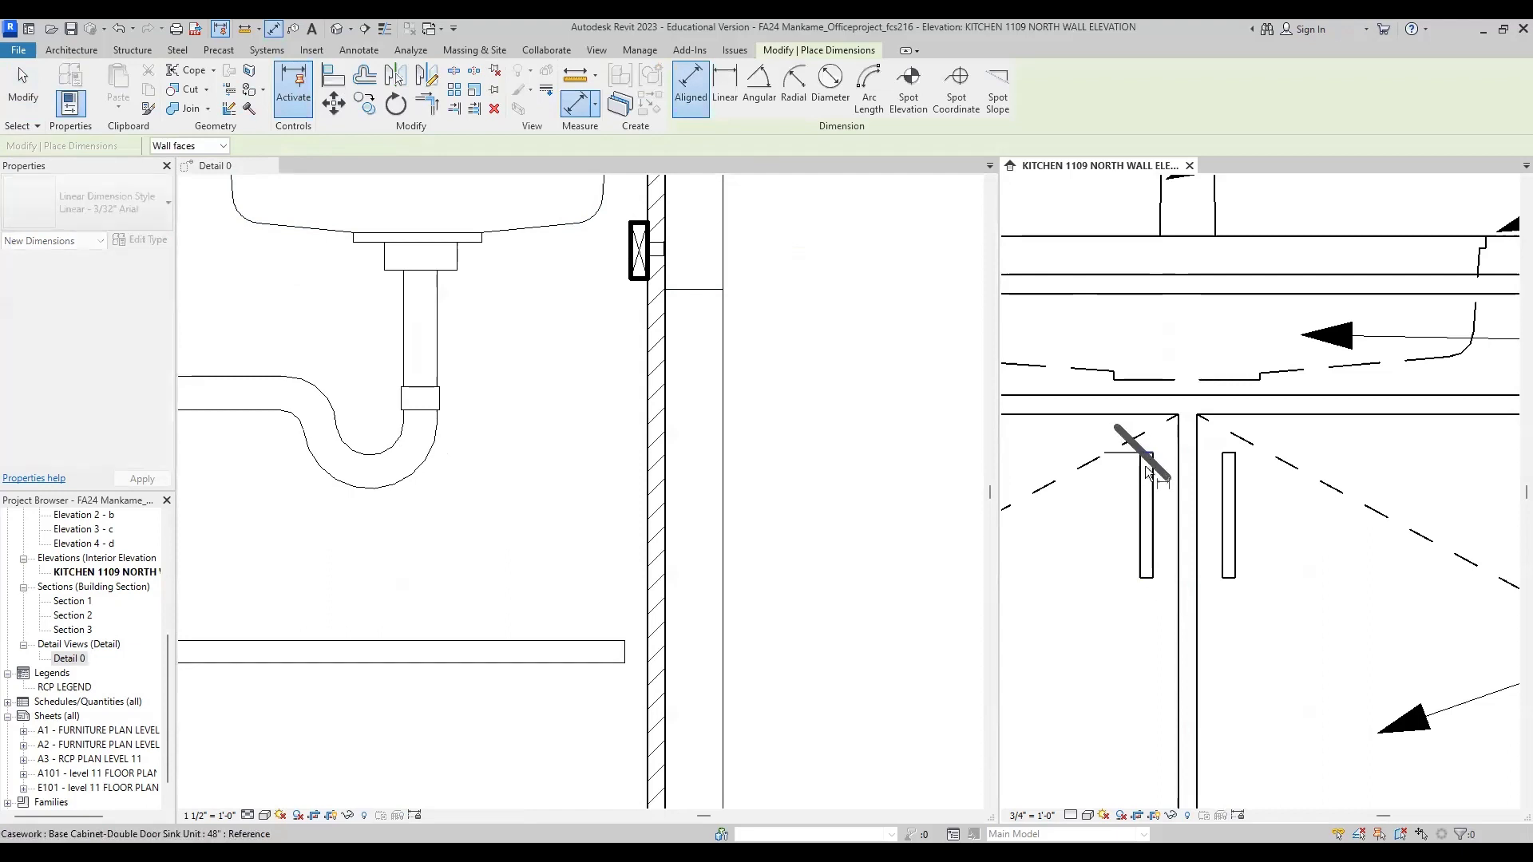
click(1147, 469)
click(1148, 578)
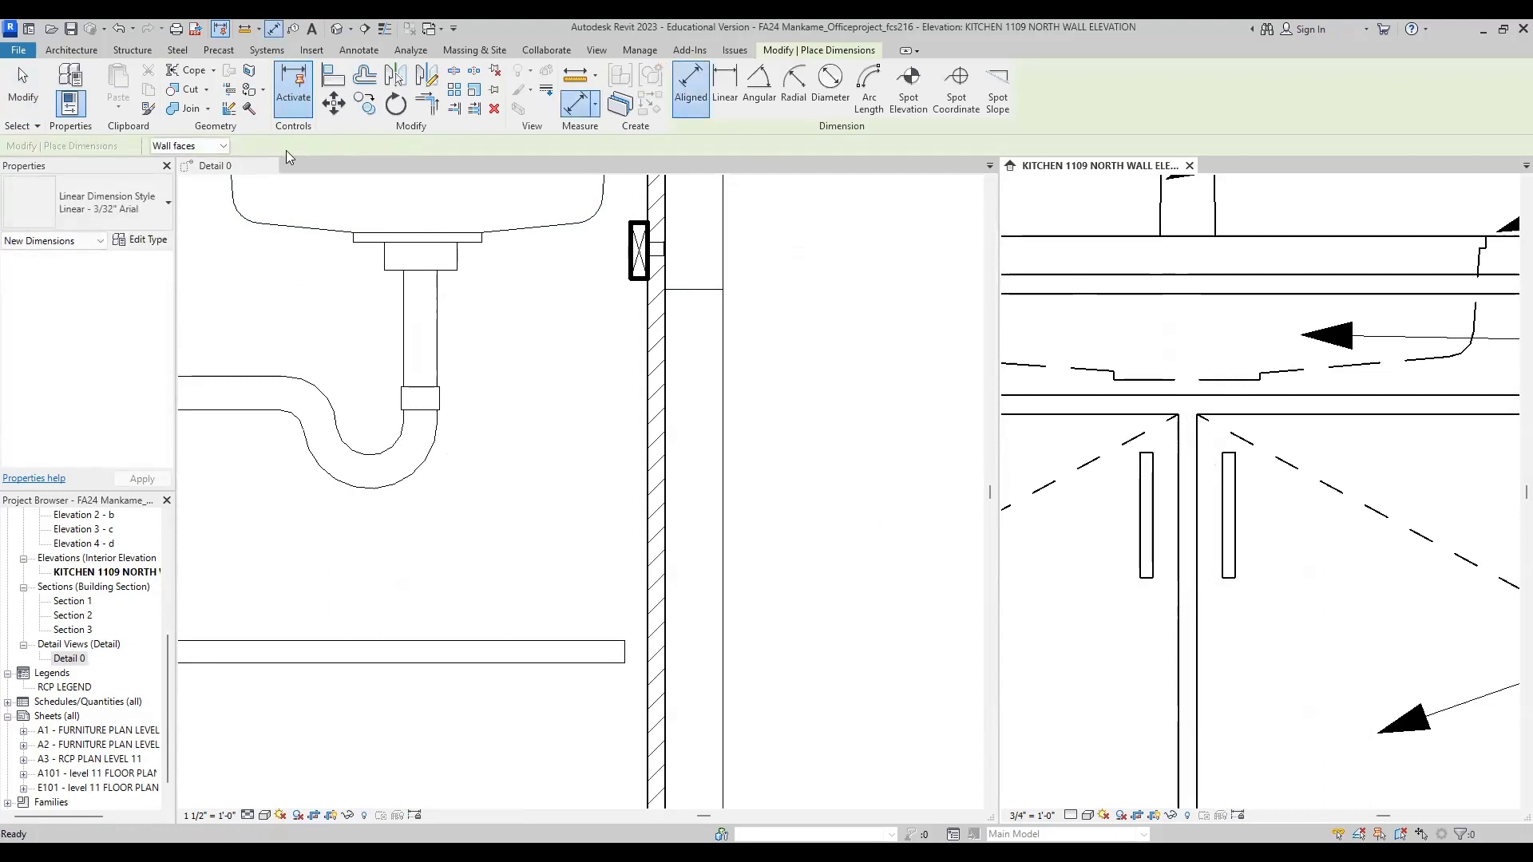
click(682, 288)
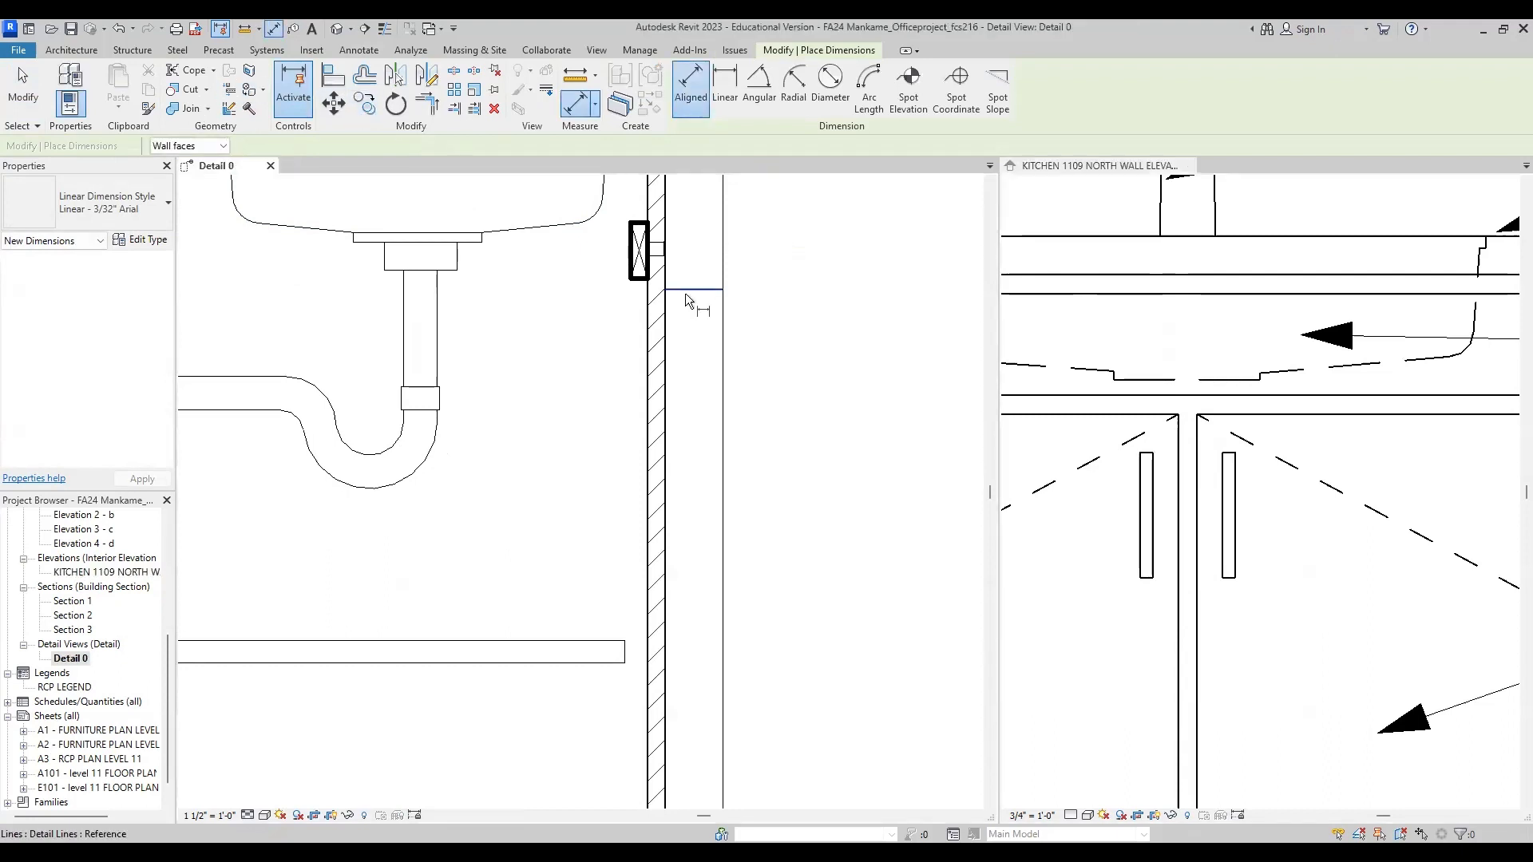
Step: Offset a copy of the handle's top line 4 7/8" downward to mark the bottom of the handle
click(367, 77)
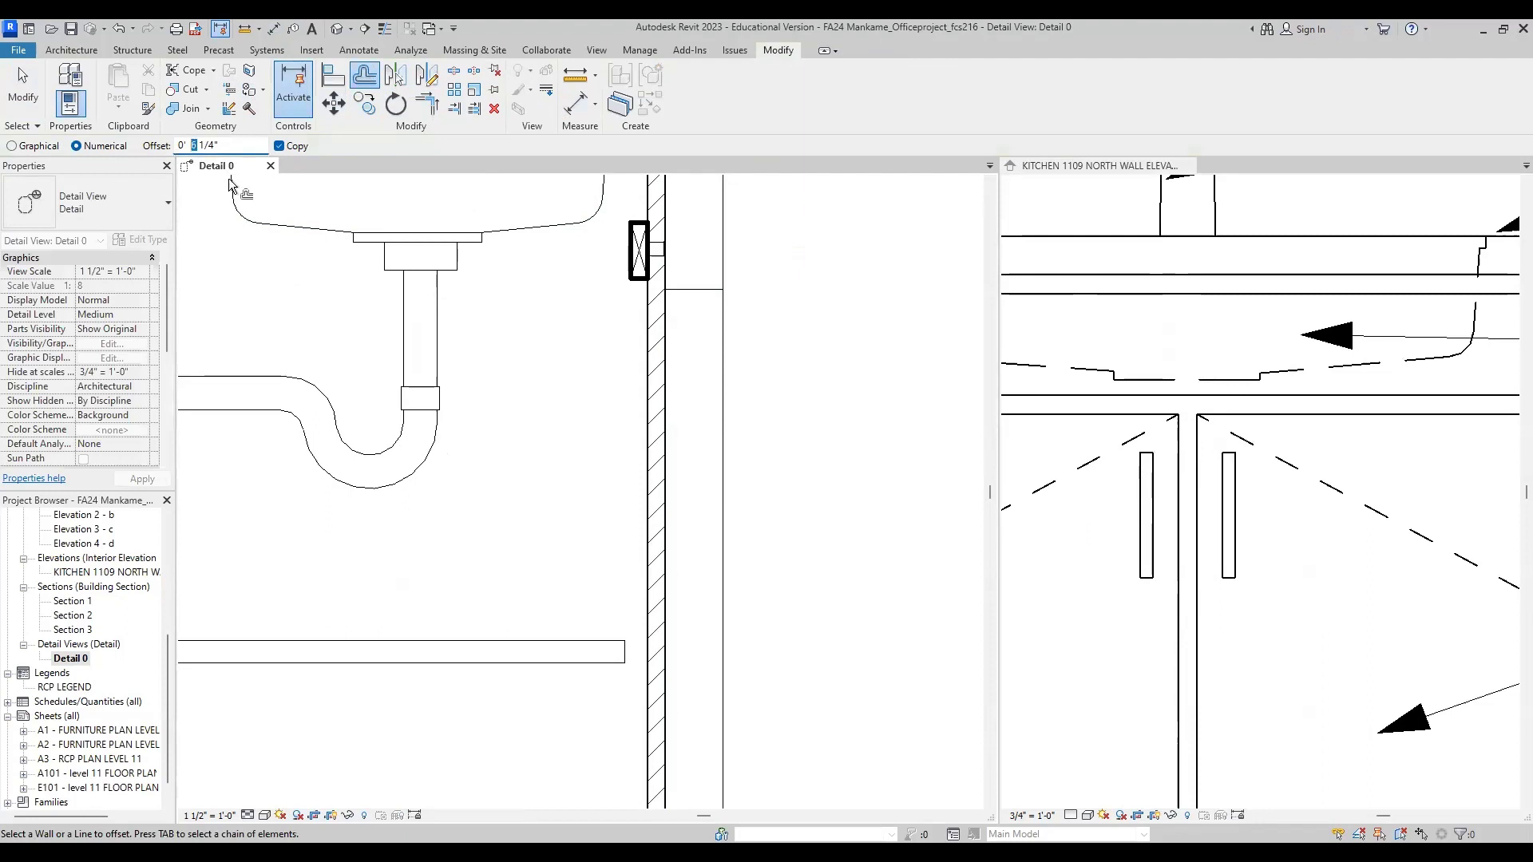
text(4 7)
drag(215, 151, 209, 151)
text(8)
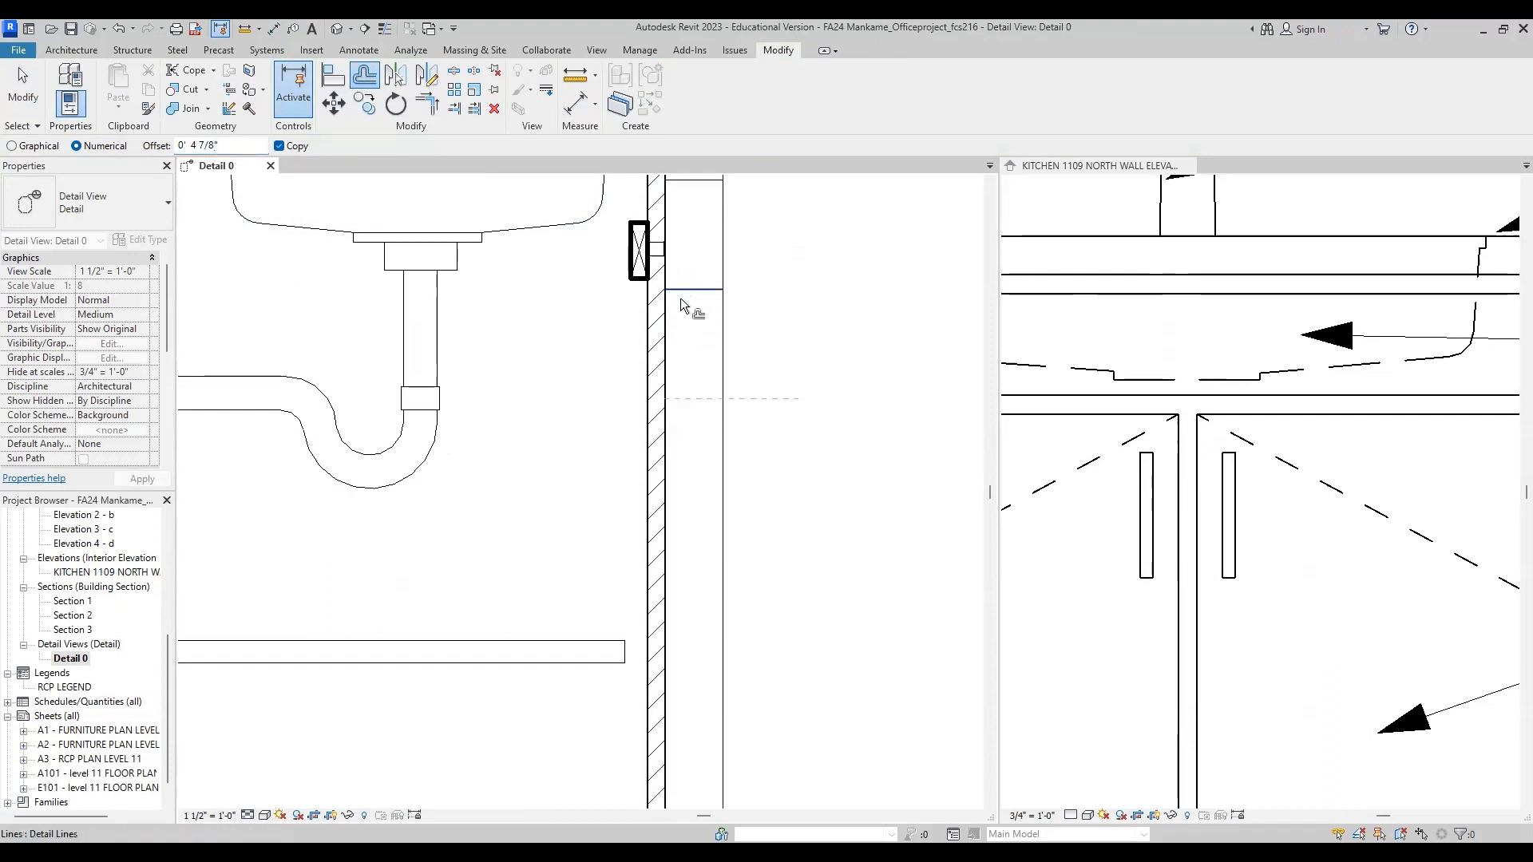
click(688, 309)
key(Escape)
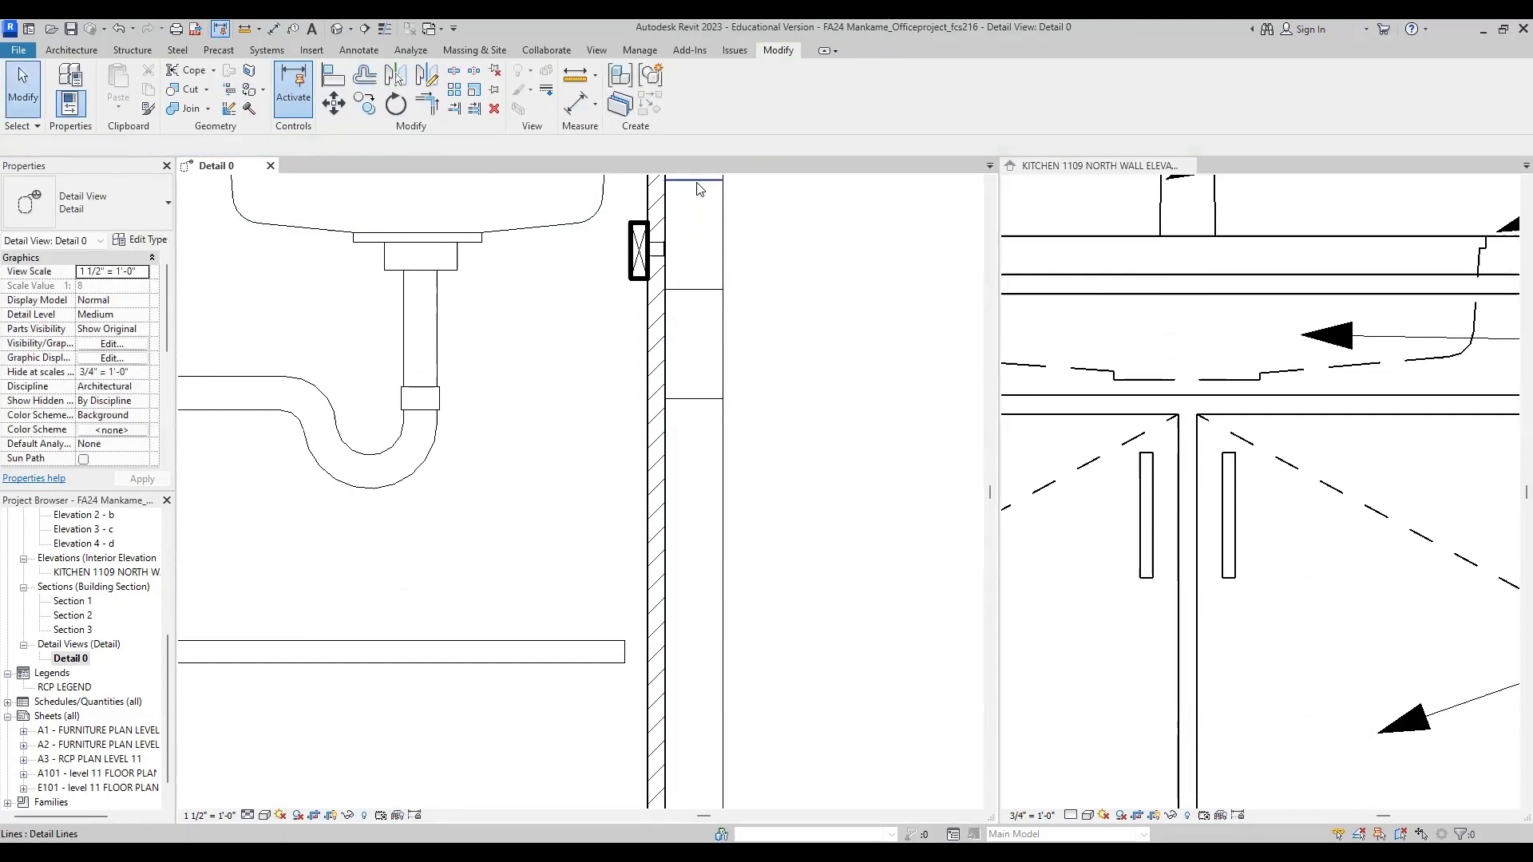
Step: Delete the upper reference line at the countertop's underside
click(695, 182)
key(Escape)
scroll(746, 352, down, 2)
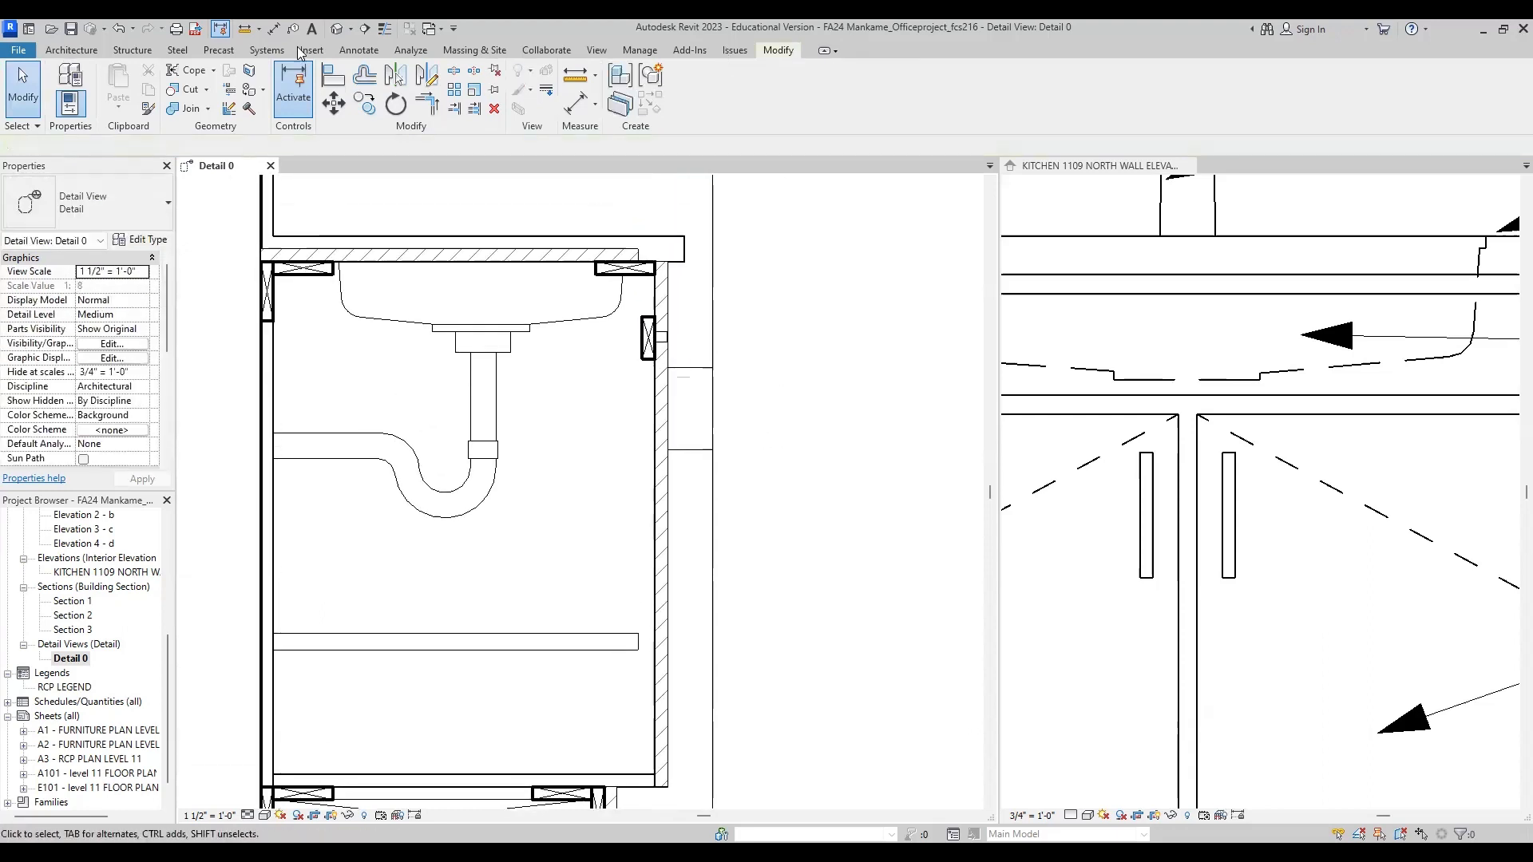
Step: Draw a 4 7/8" vertical Thin Lines detail line between the two handle lines, just in front of the cabinet door
click(351, 51)
click(408, 83)
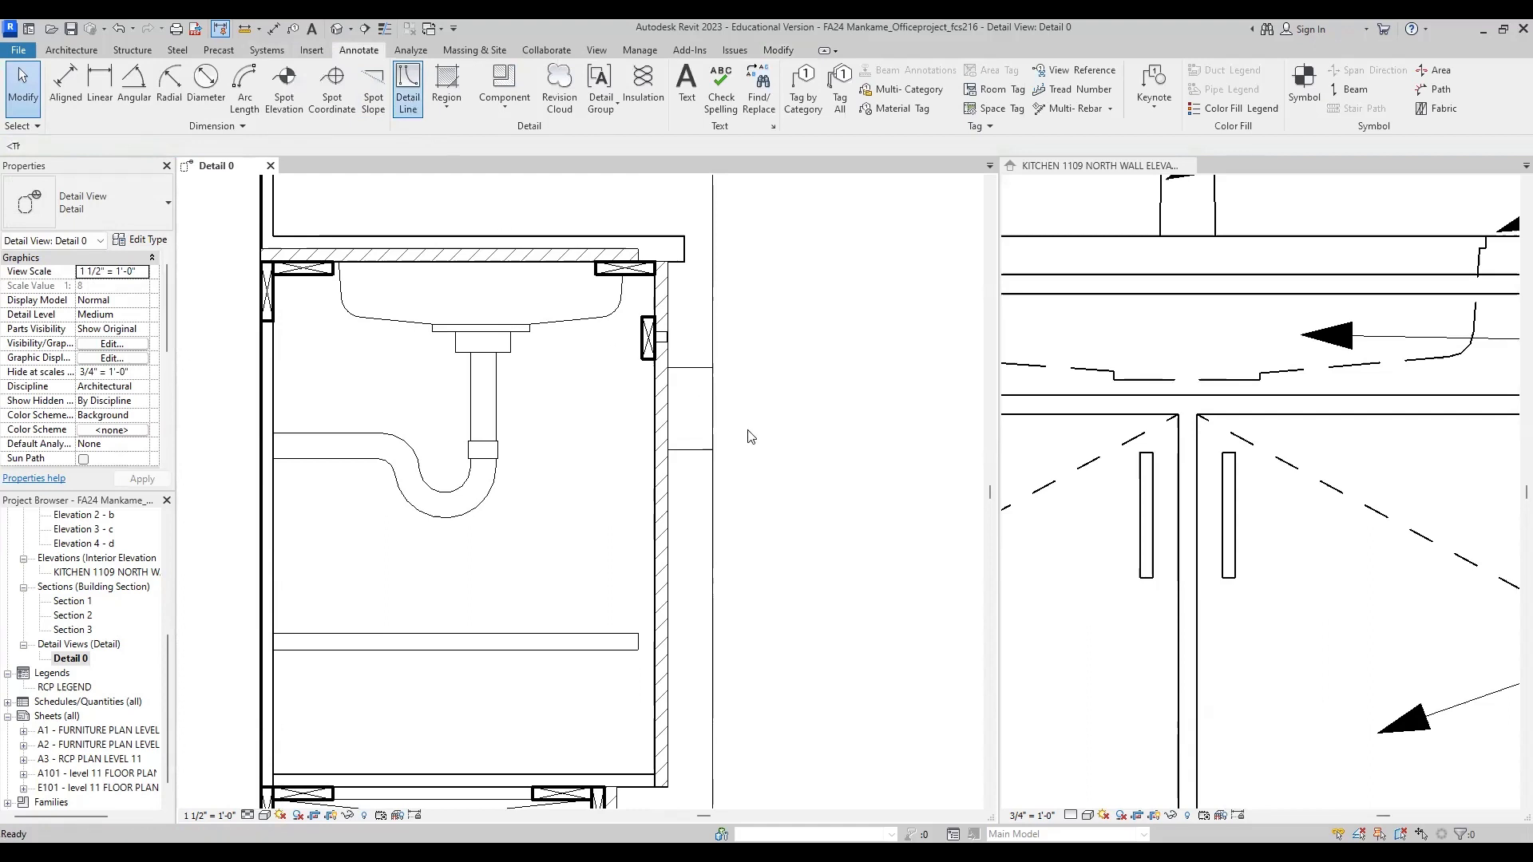
scroll(697, 376, up, 2)
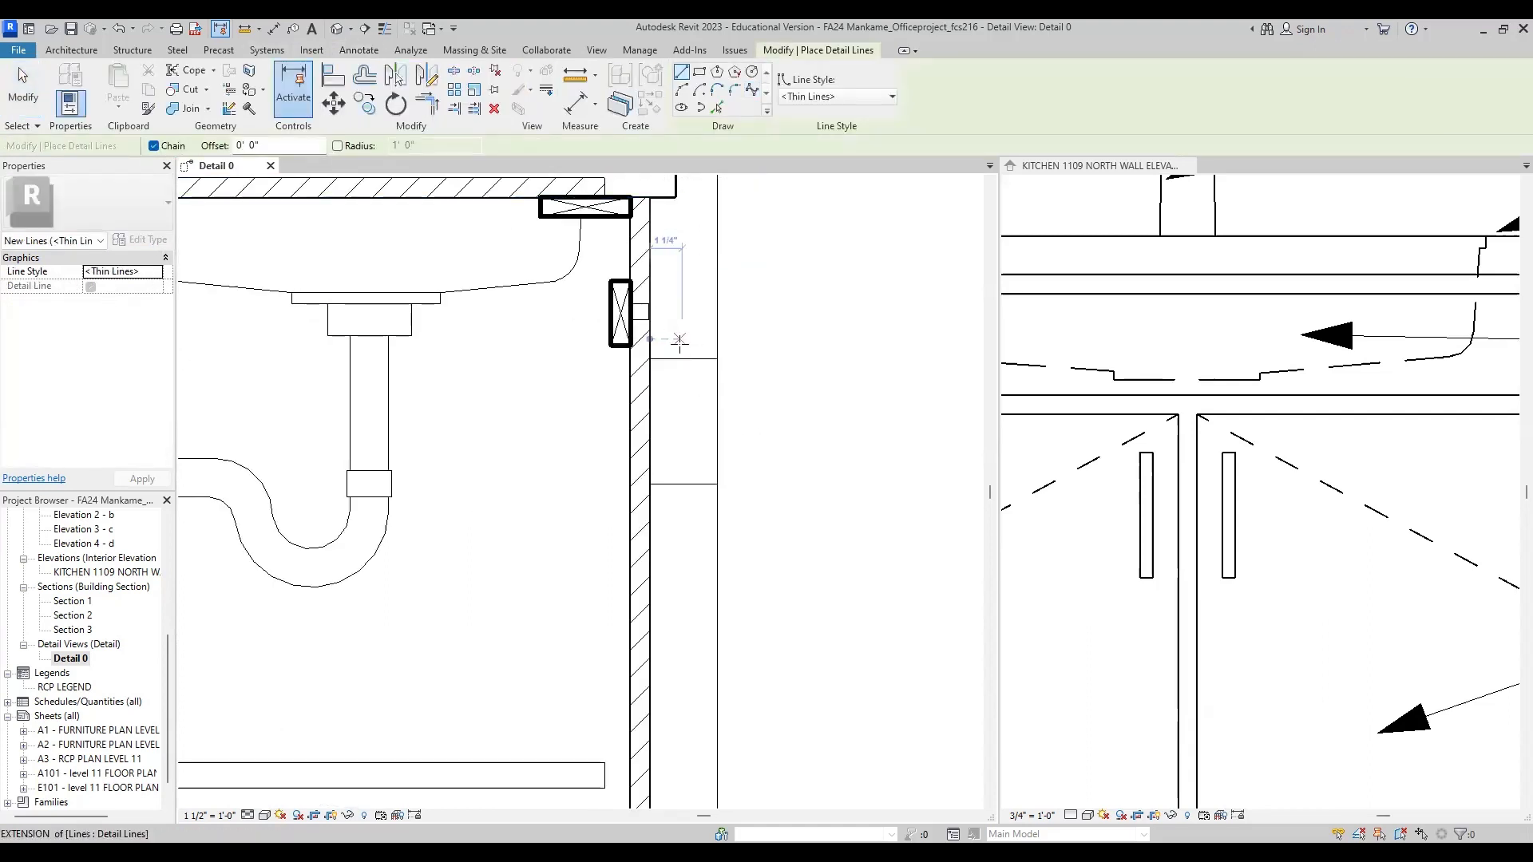
click(678, 358)
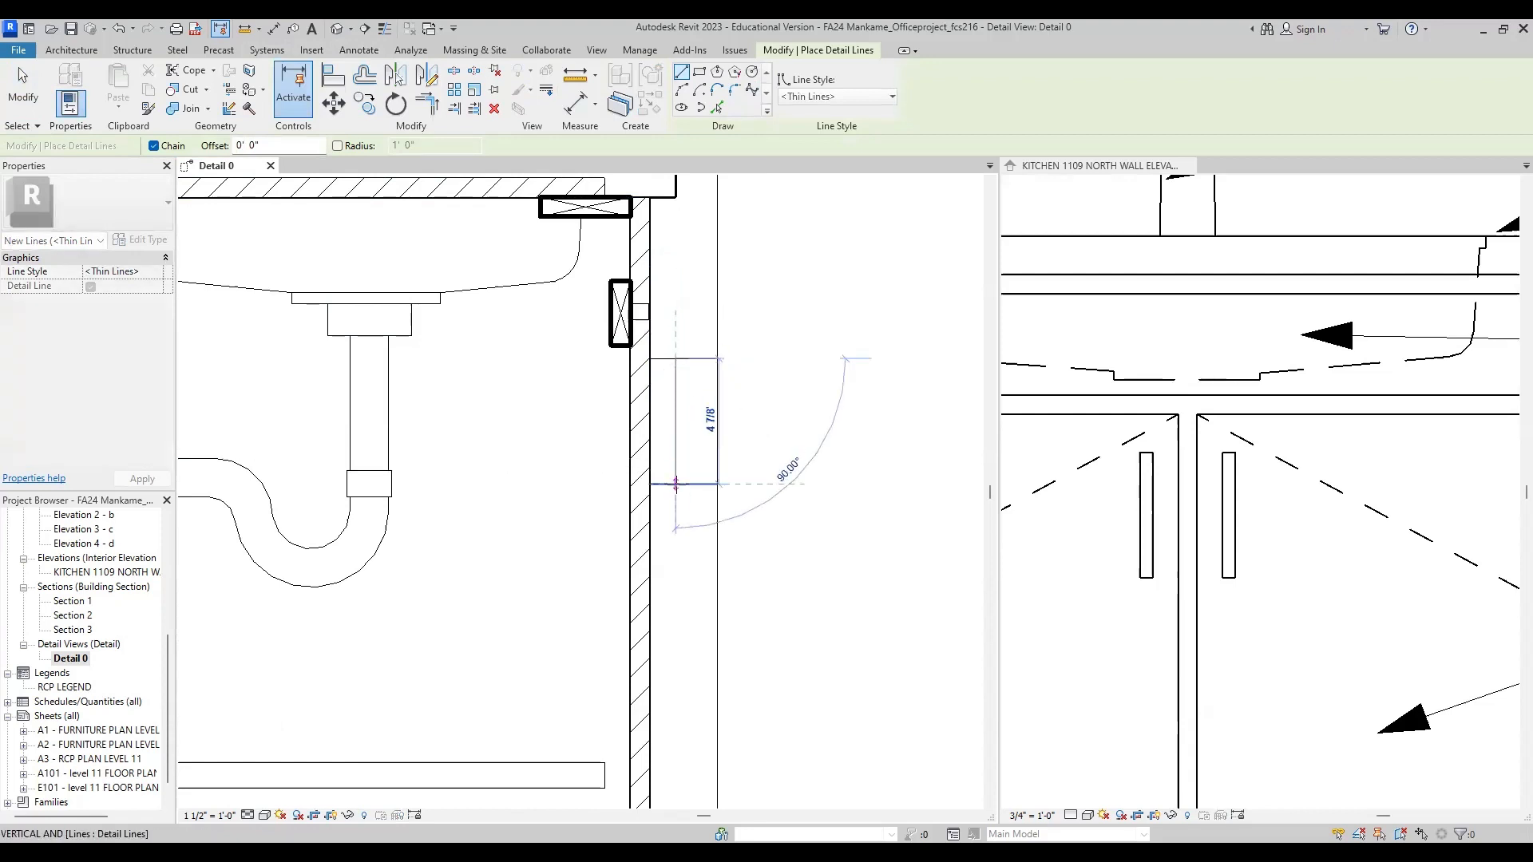
click(676, 483)
key(Escape)
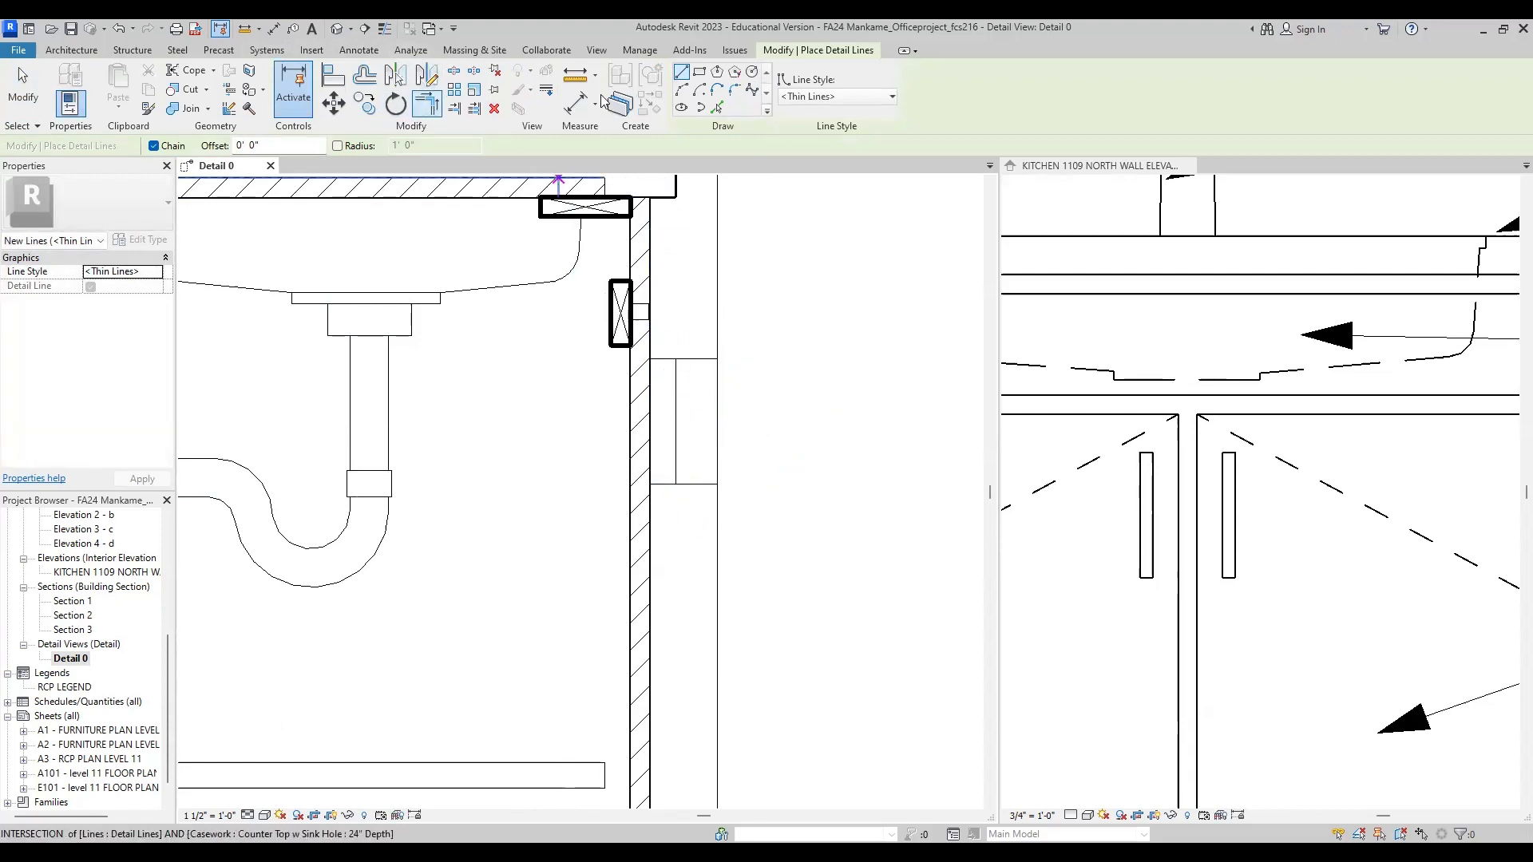
click(733, 89)
scroll(698, 352, up, 4)
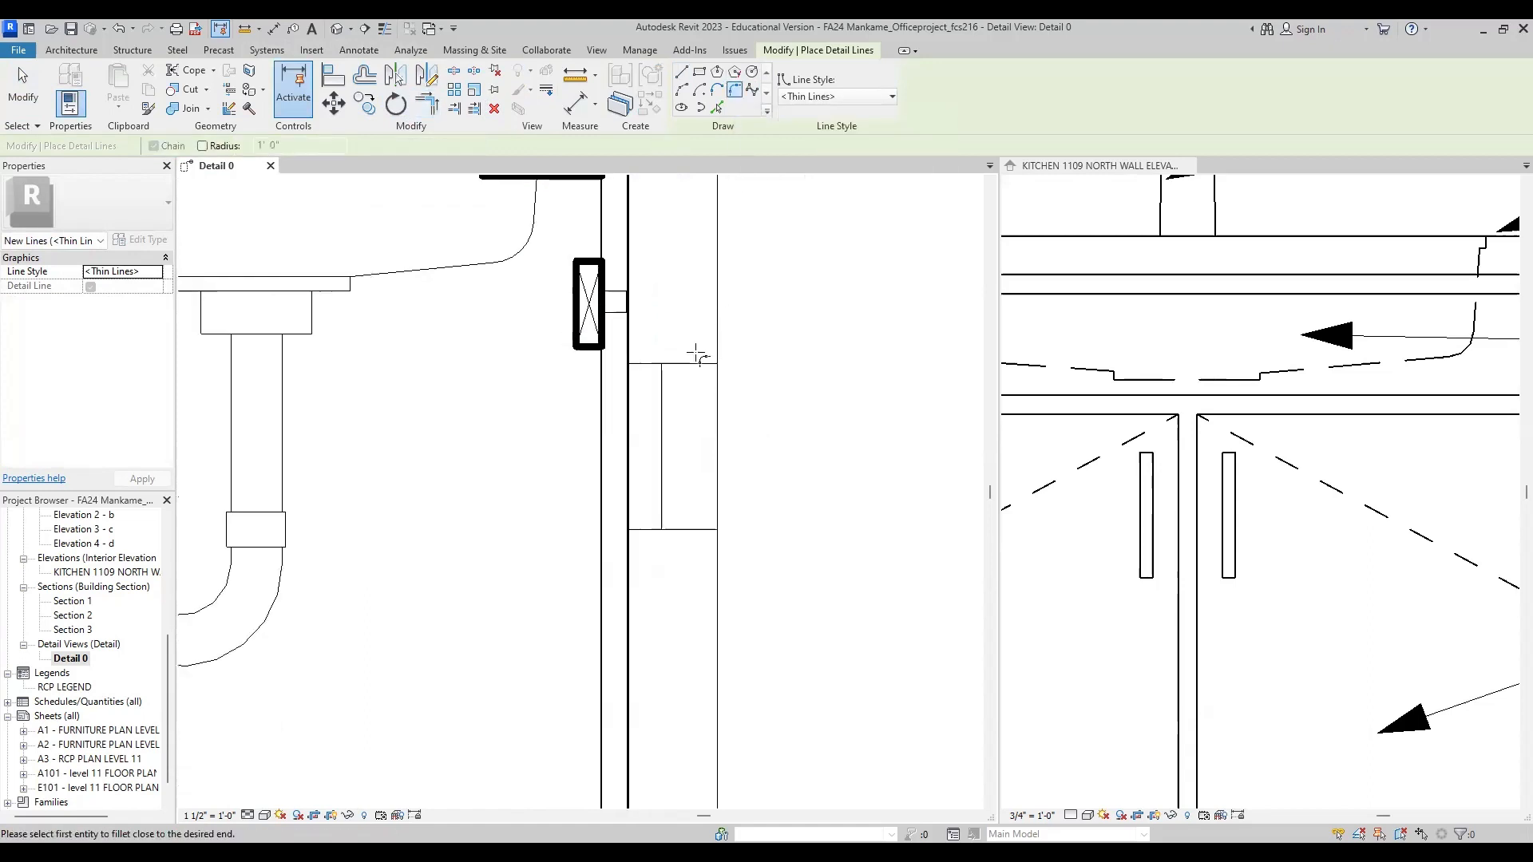
click(654, 350)
click(670, 366)
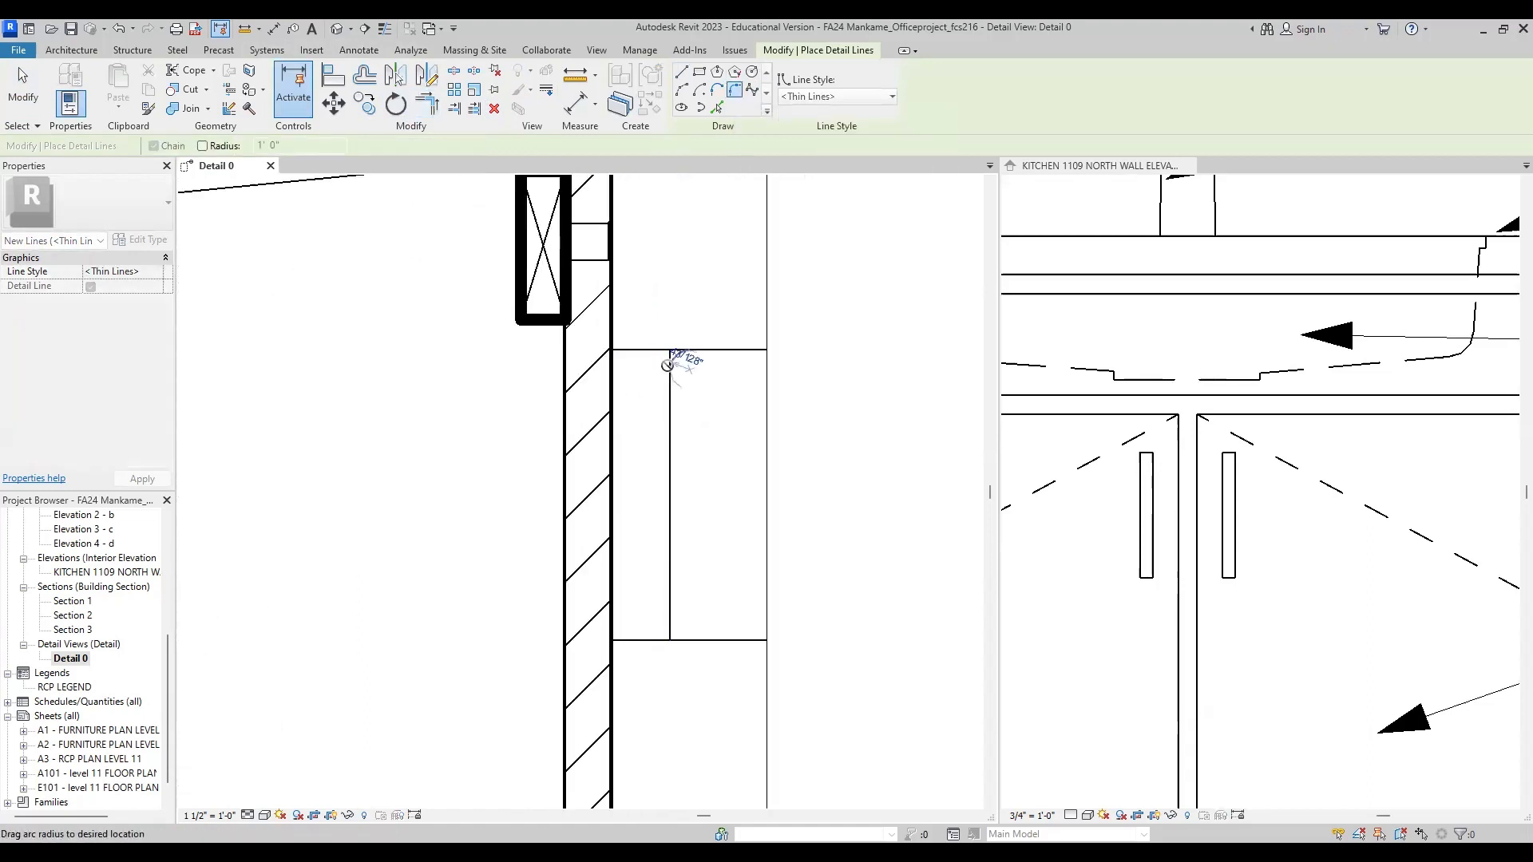
scroll(668, 366, up, 2)
scroll(679, 345, up, 1)
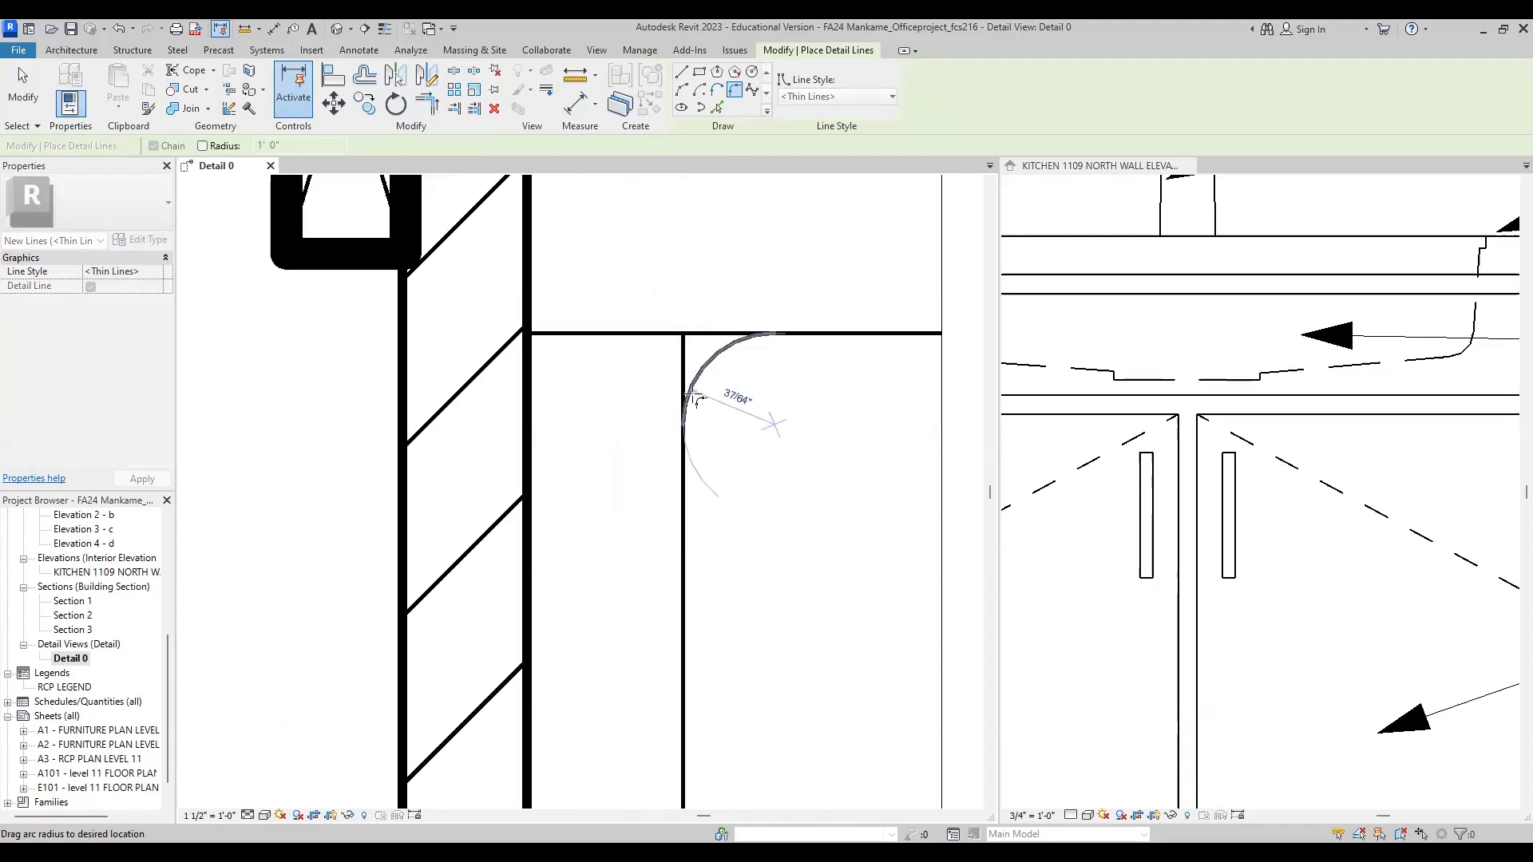
scroll(691, 403, up, 1)
key(Escape)
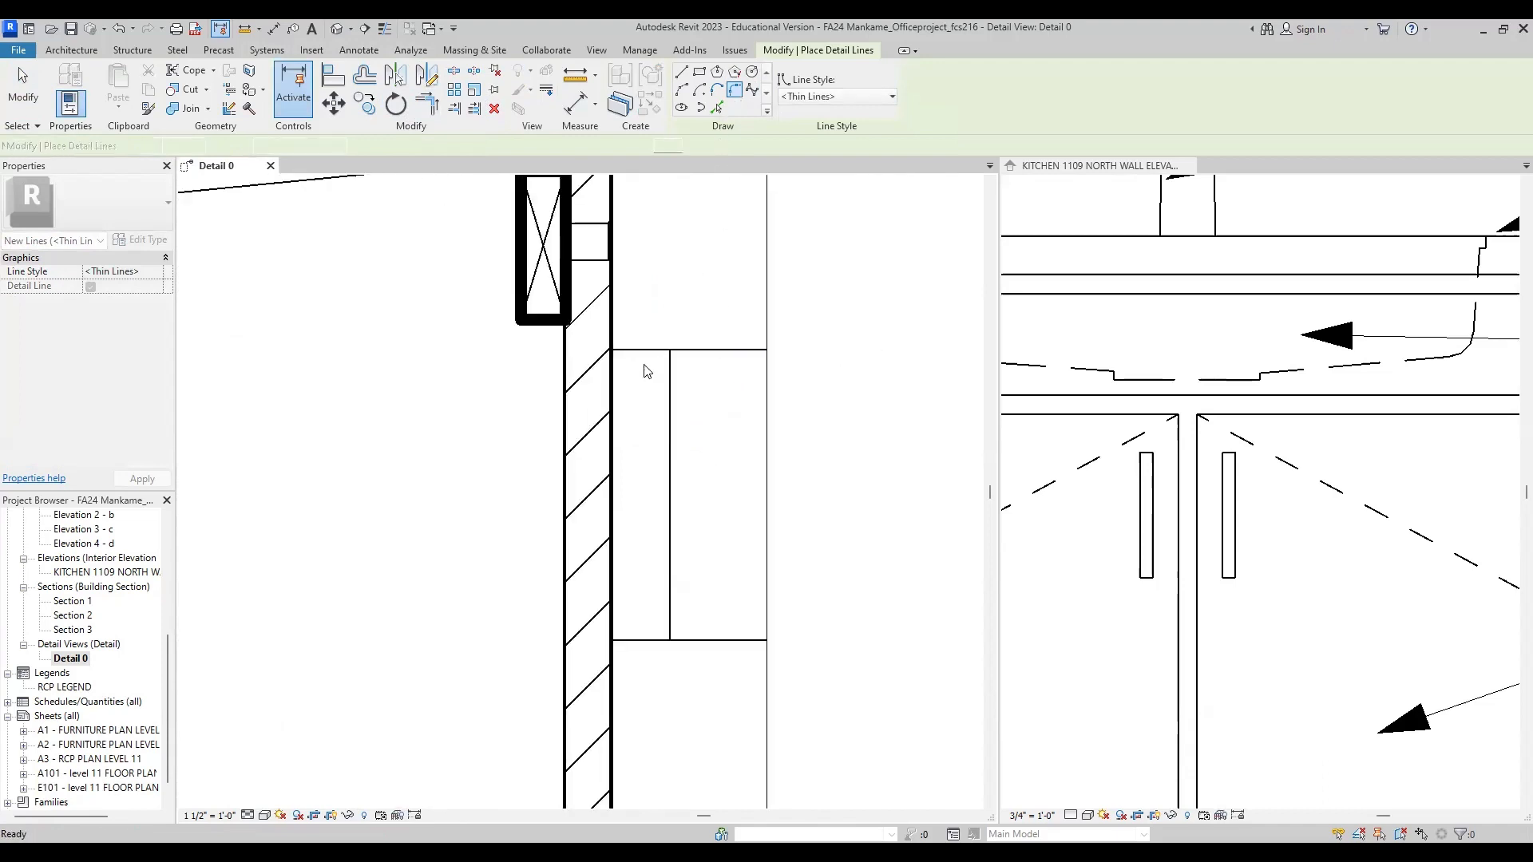
scroll(643, 369, up, 2)
click(681, 367)
click(661, 339)
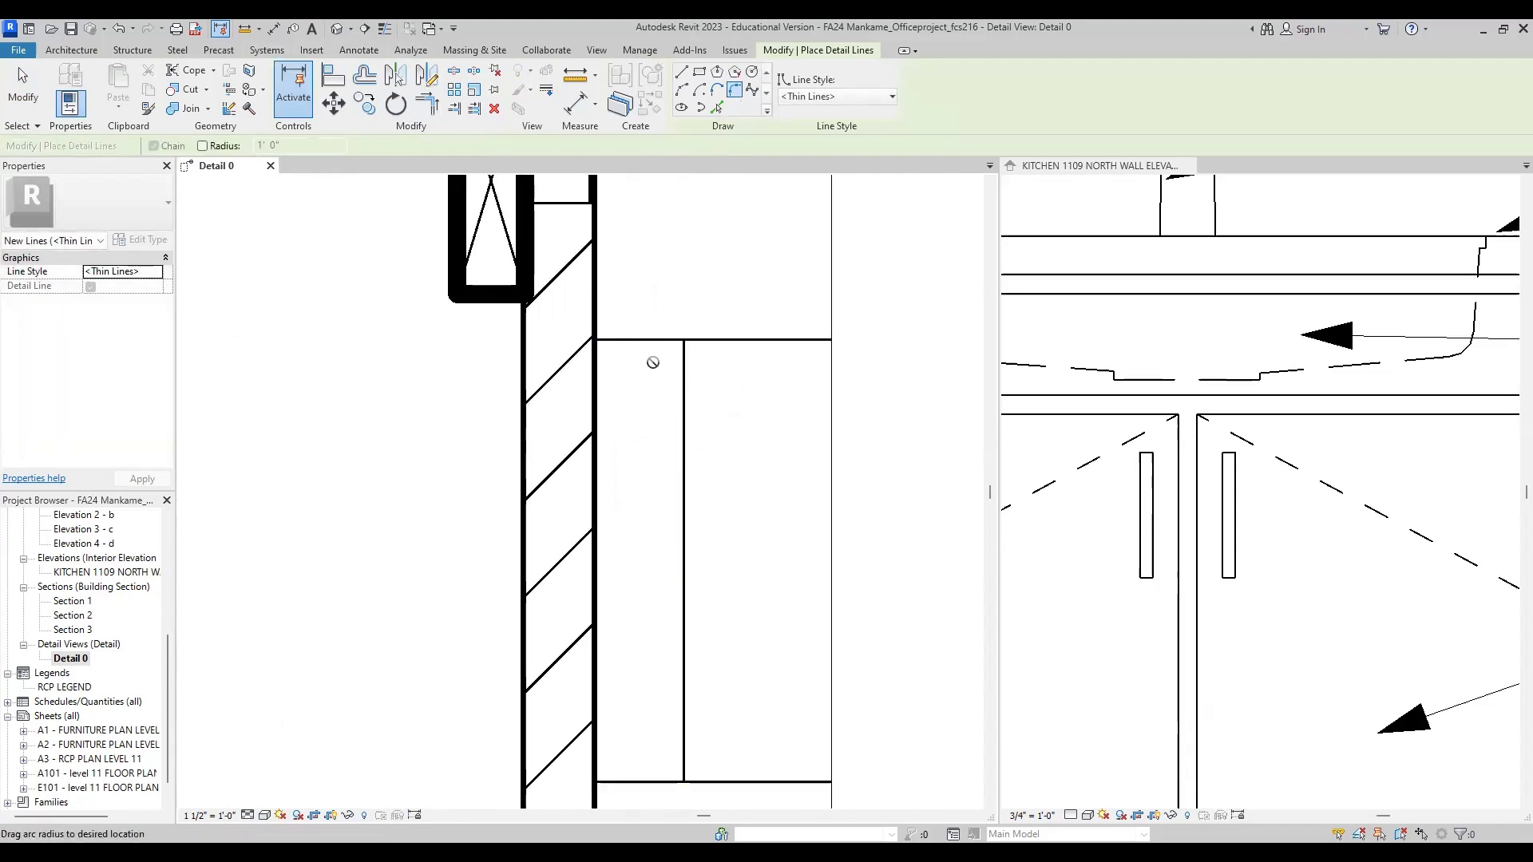
scroll(685, 342, up, 3)
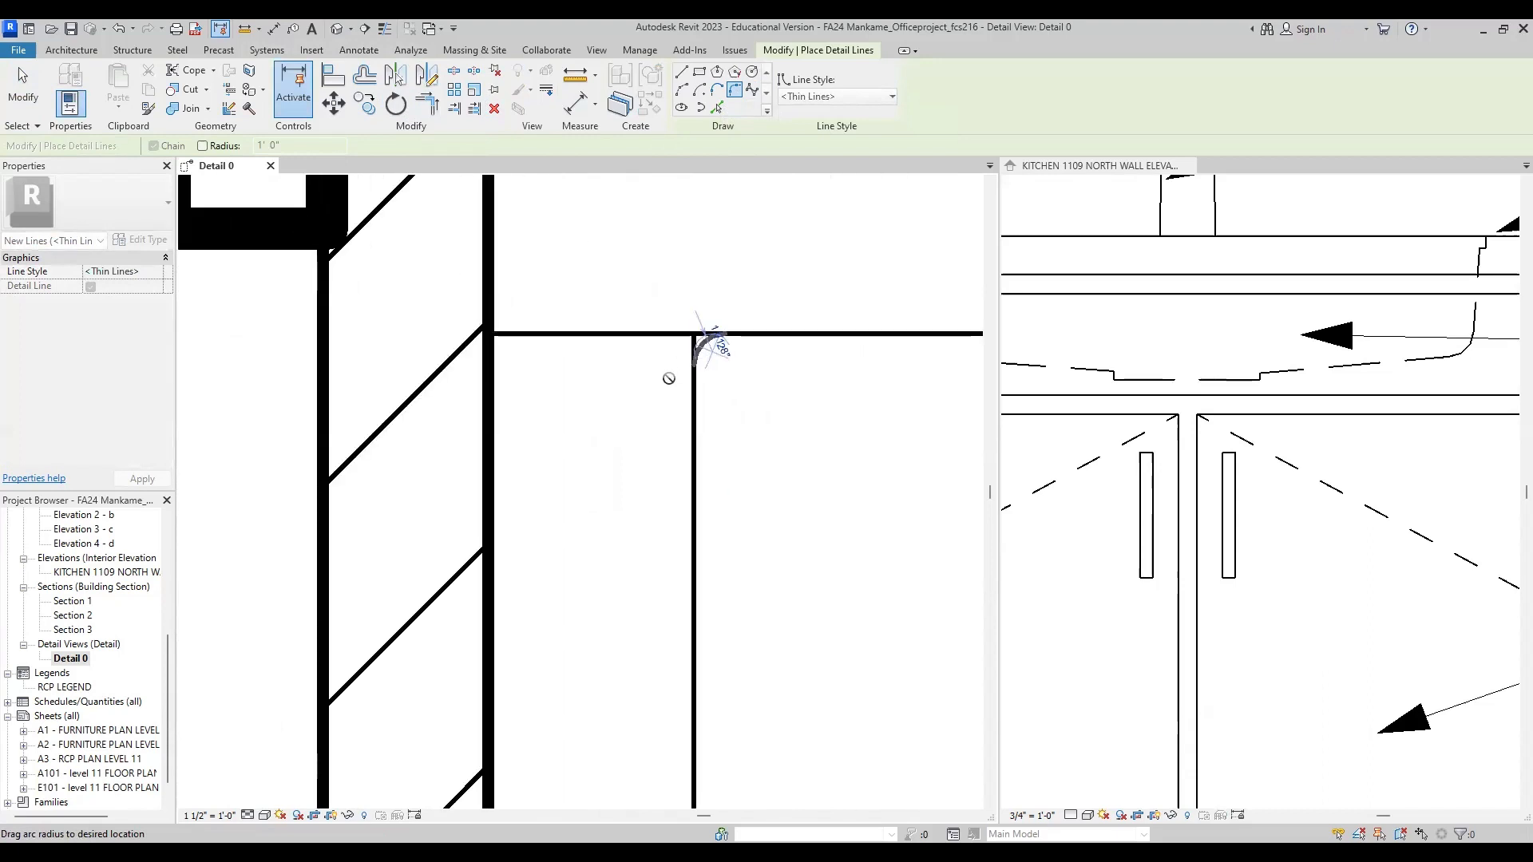
key(Escape)
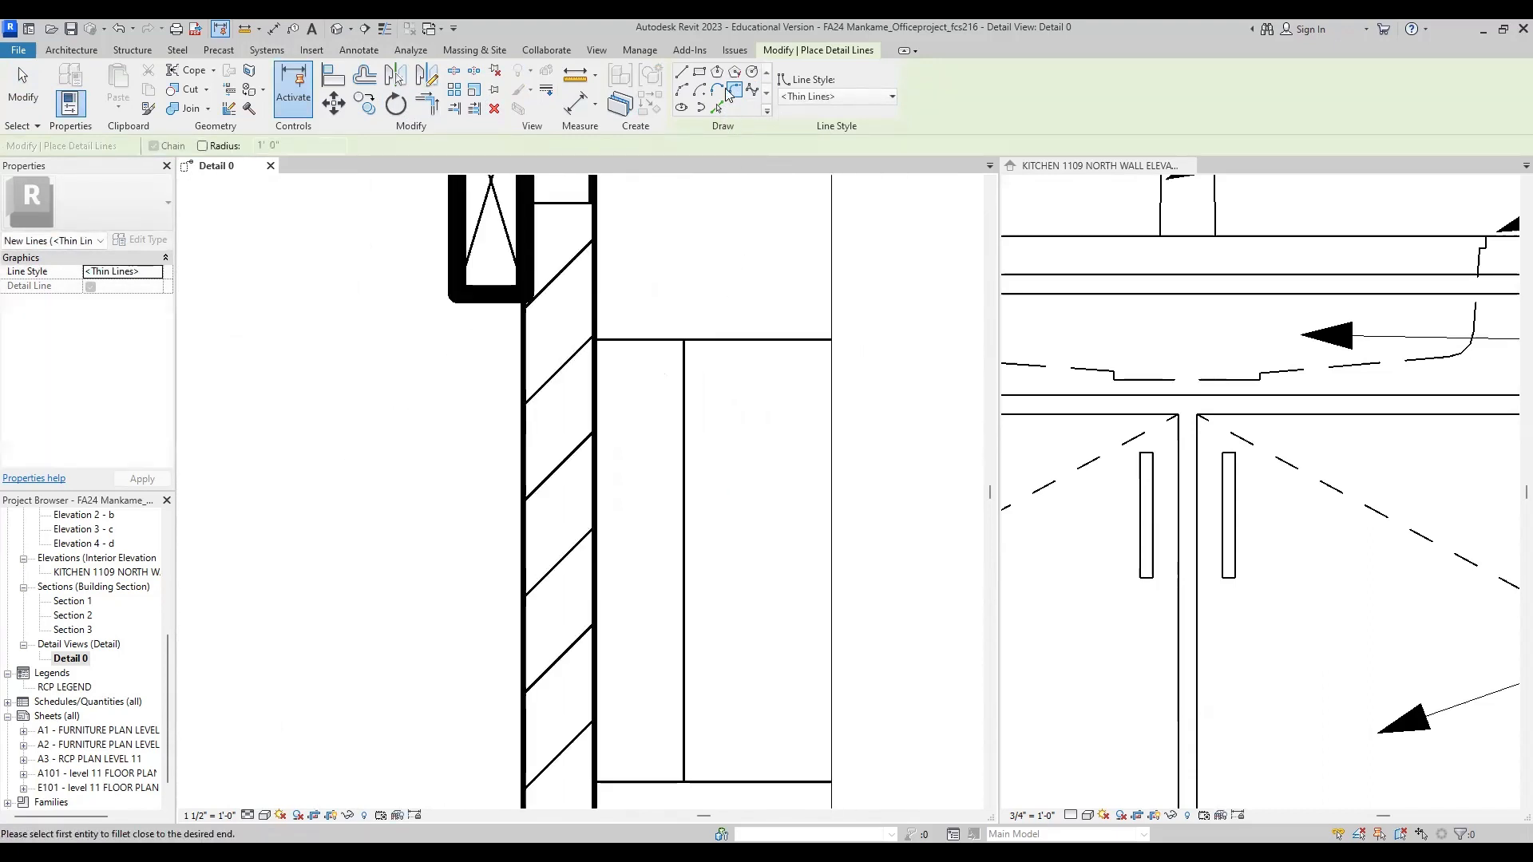
key(Escape)
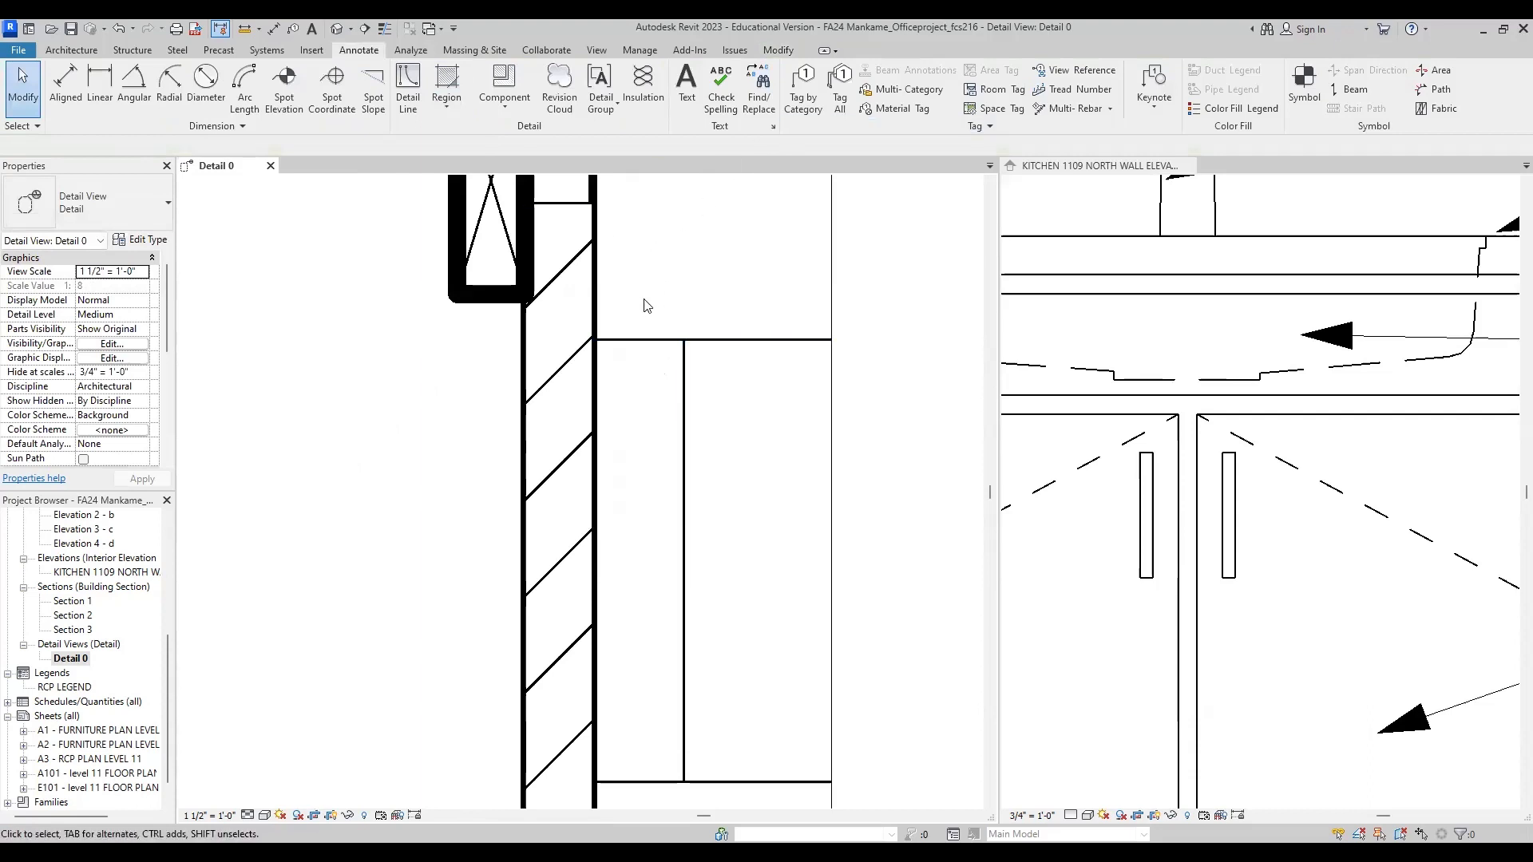
Step: Trim the handle's top and bottom lines to its vertical front line so they meet at square corners
click(408, 86)
click(431, 104)
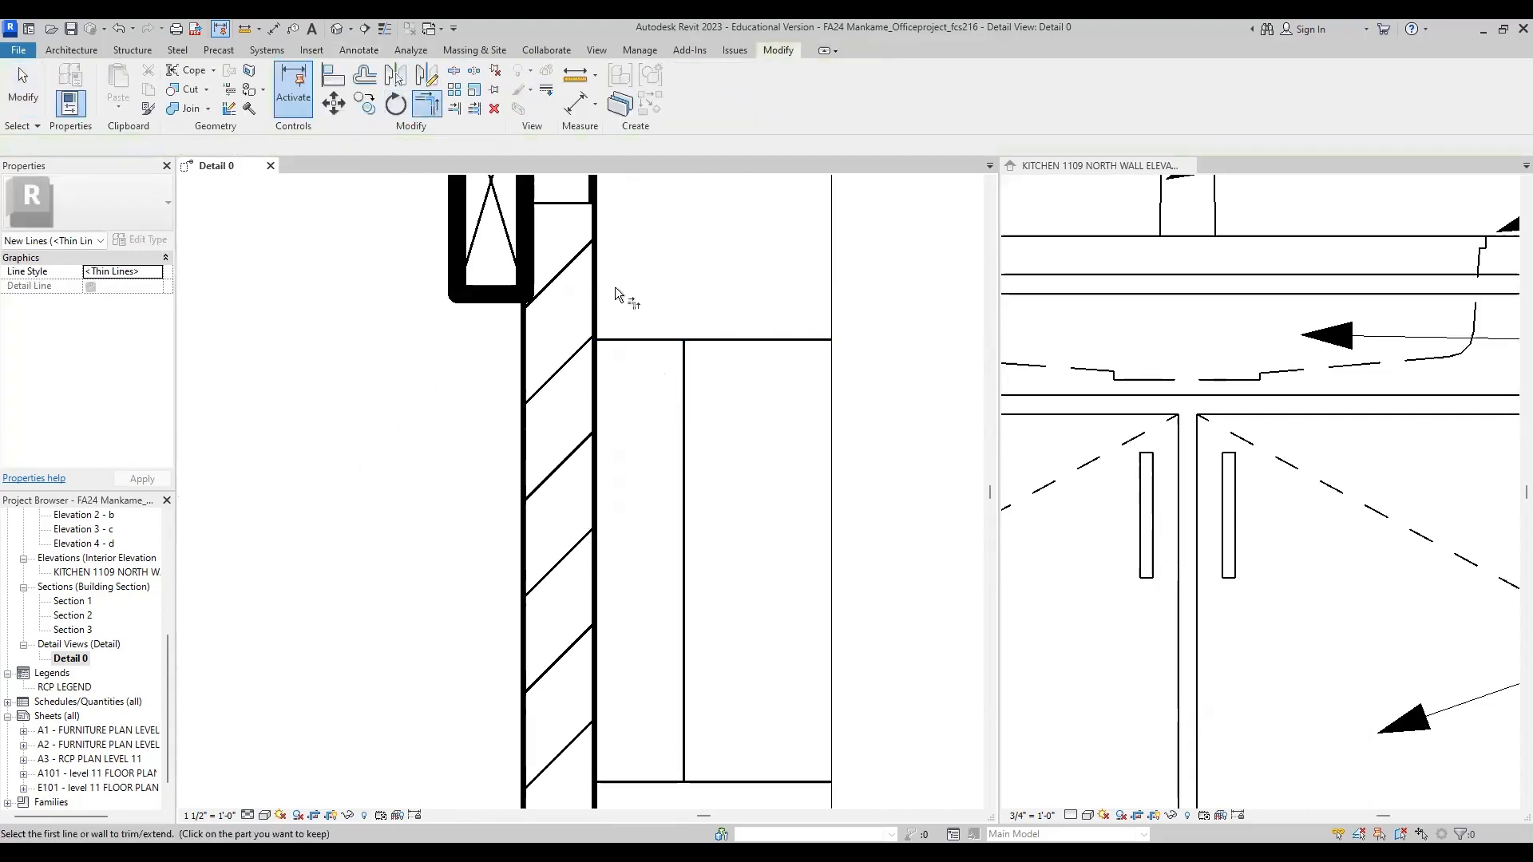
click(635, 341)
click(684, 355)
scroll(688, 351, down, 3)
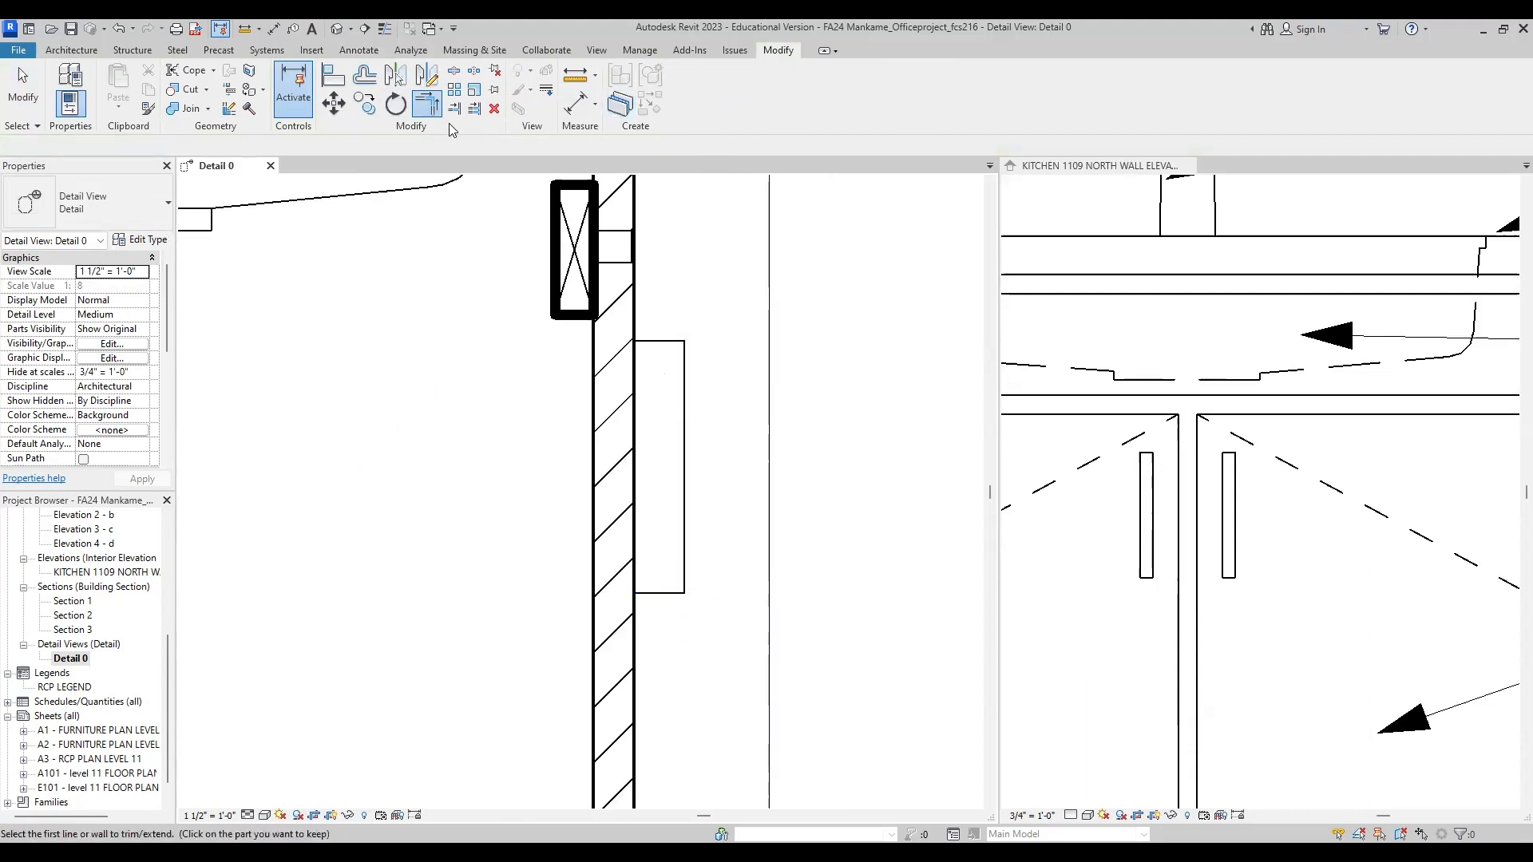
Step: Round the handle's upper outer corner with a Fillet Arc of about 3/8" radius in Thin Lines
click(360, 51)
click(408, 88)
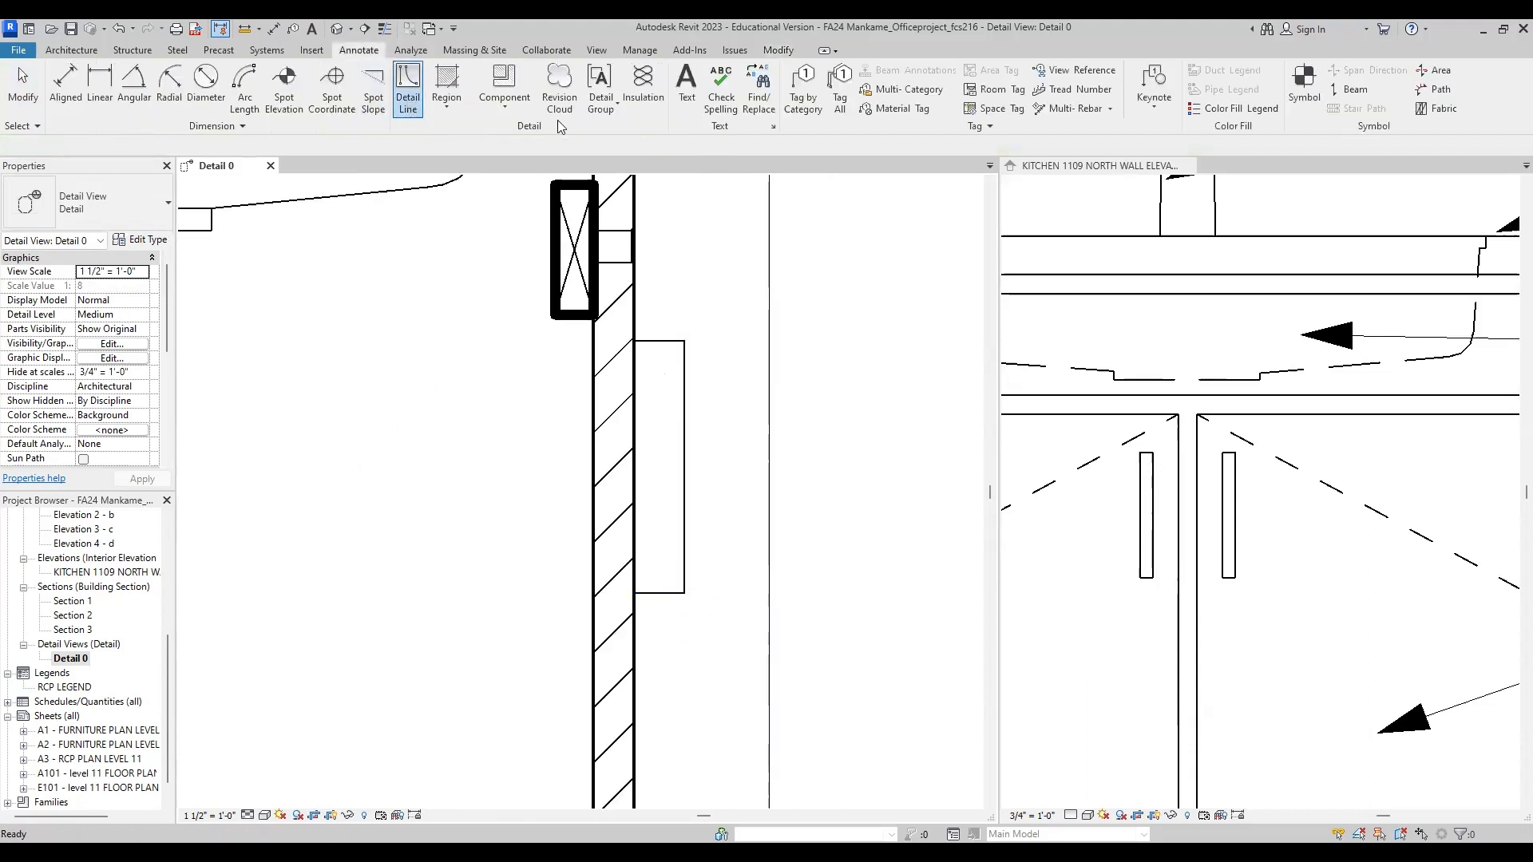
click(734, 89)
scroll(673, 351, up, 4)
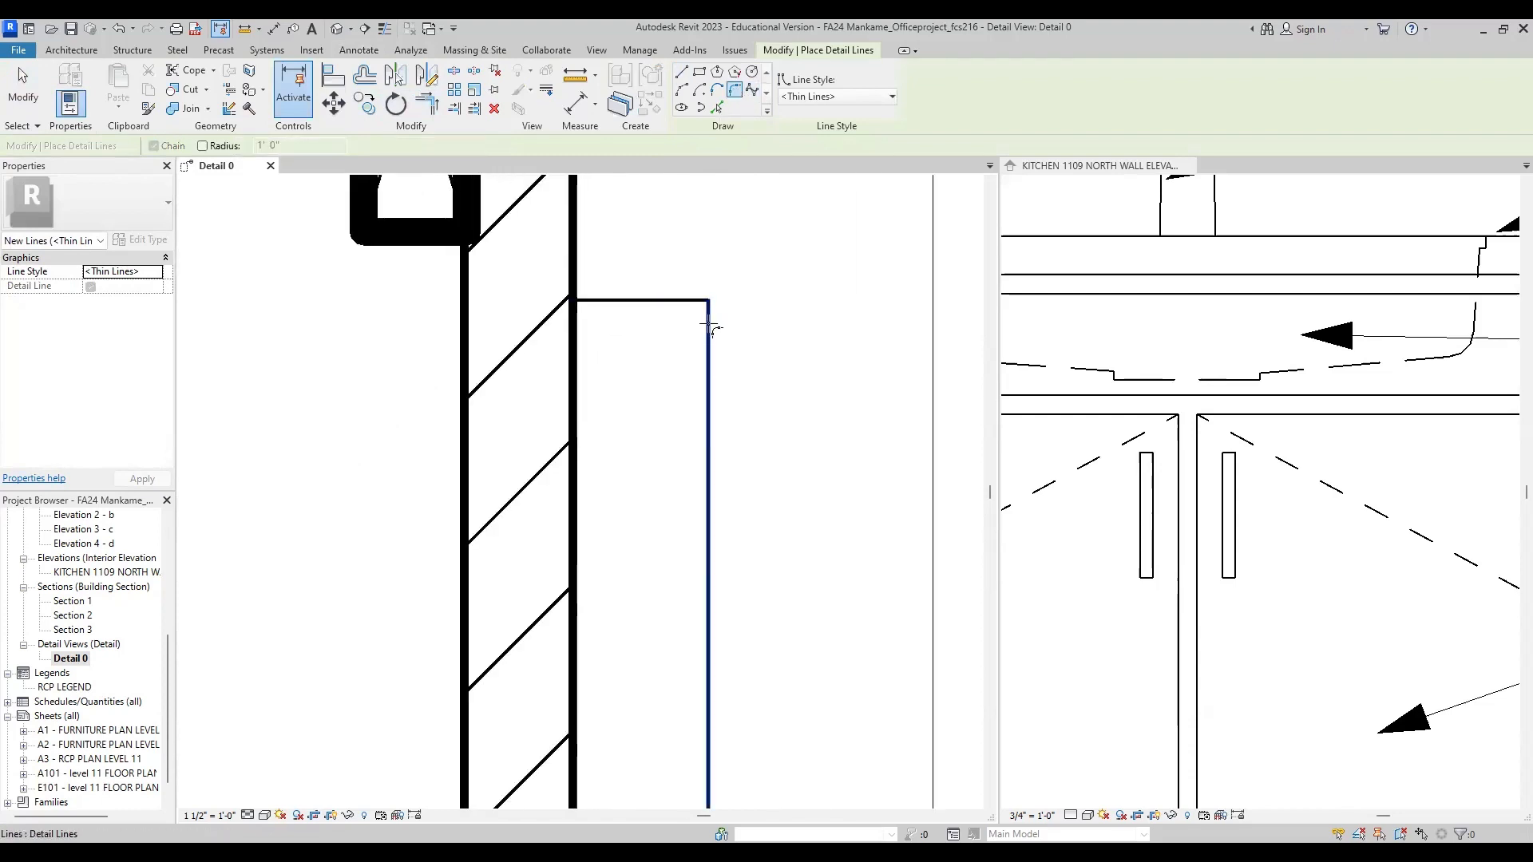
click(702, 301)
click(708, 316)
click(696, 322)
scroll(701, 313, down, 2)
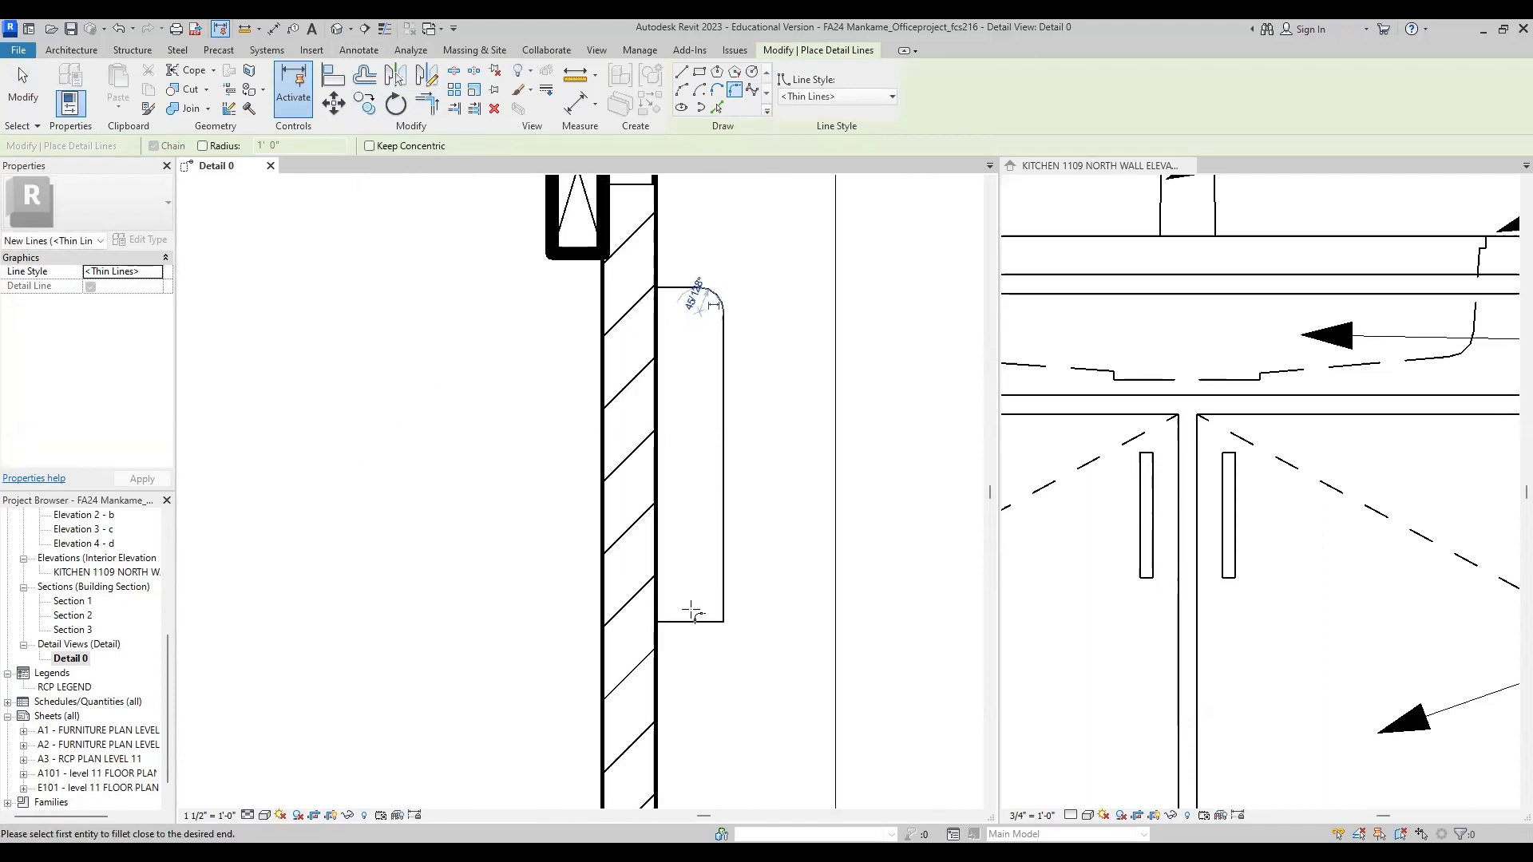
Step: Round the handle's lower outer corner with a Fillet Arc of about 7/16" radius
scroll(696, 622, up, 1)
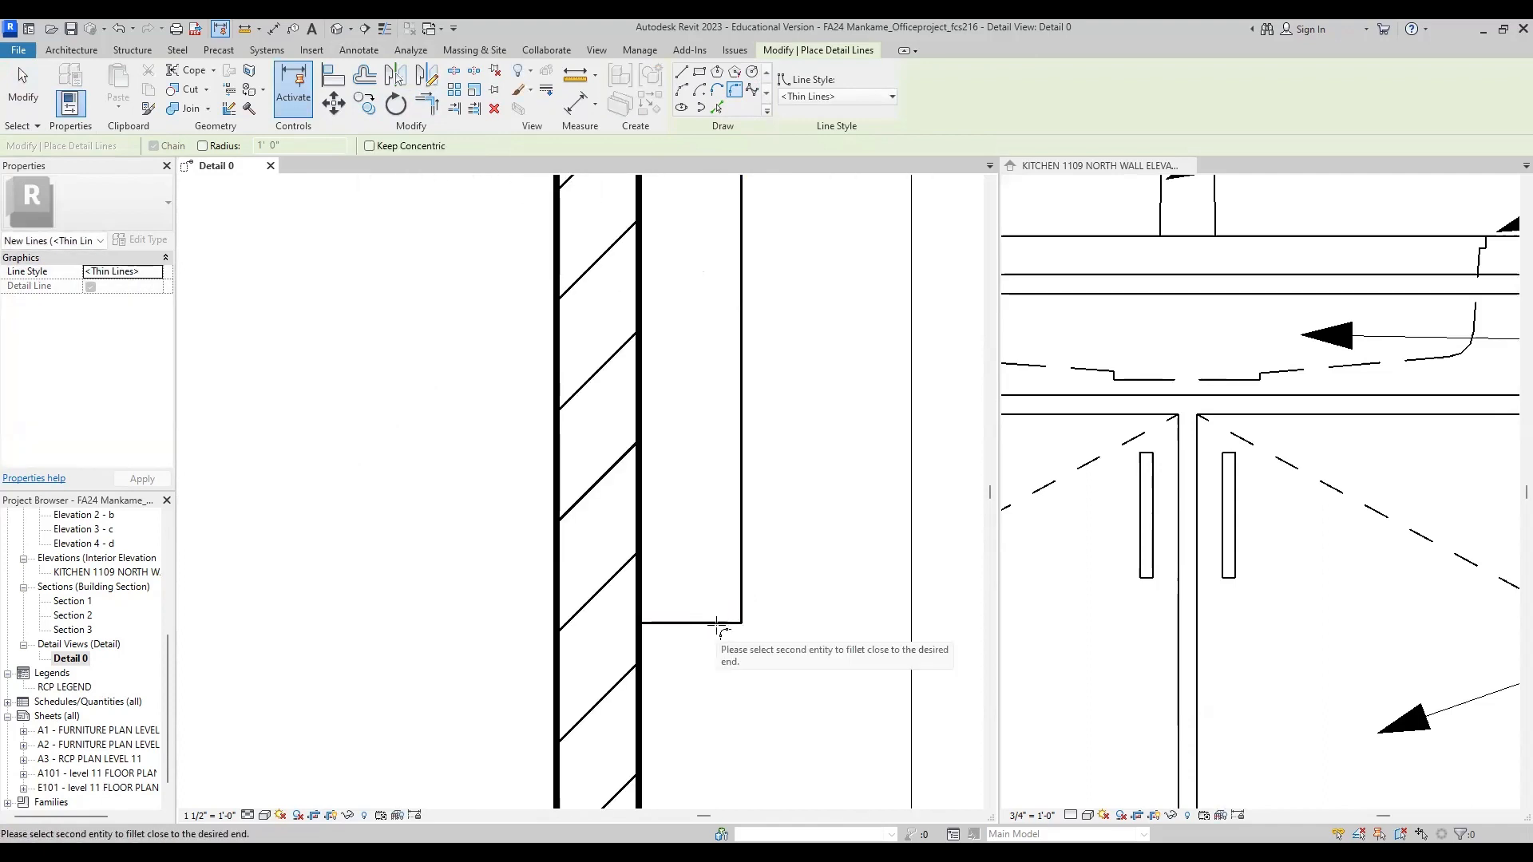
click(738, 608)
click(710, 622)
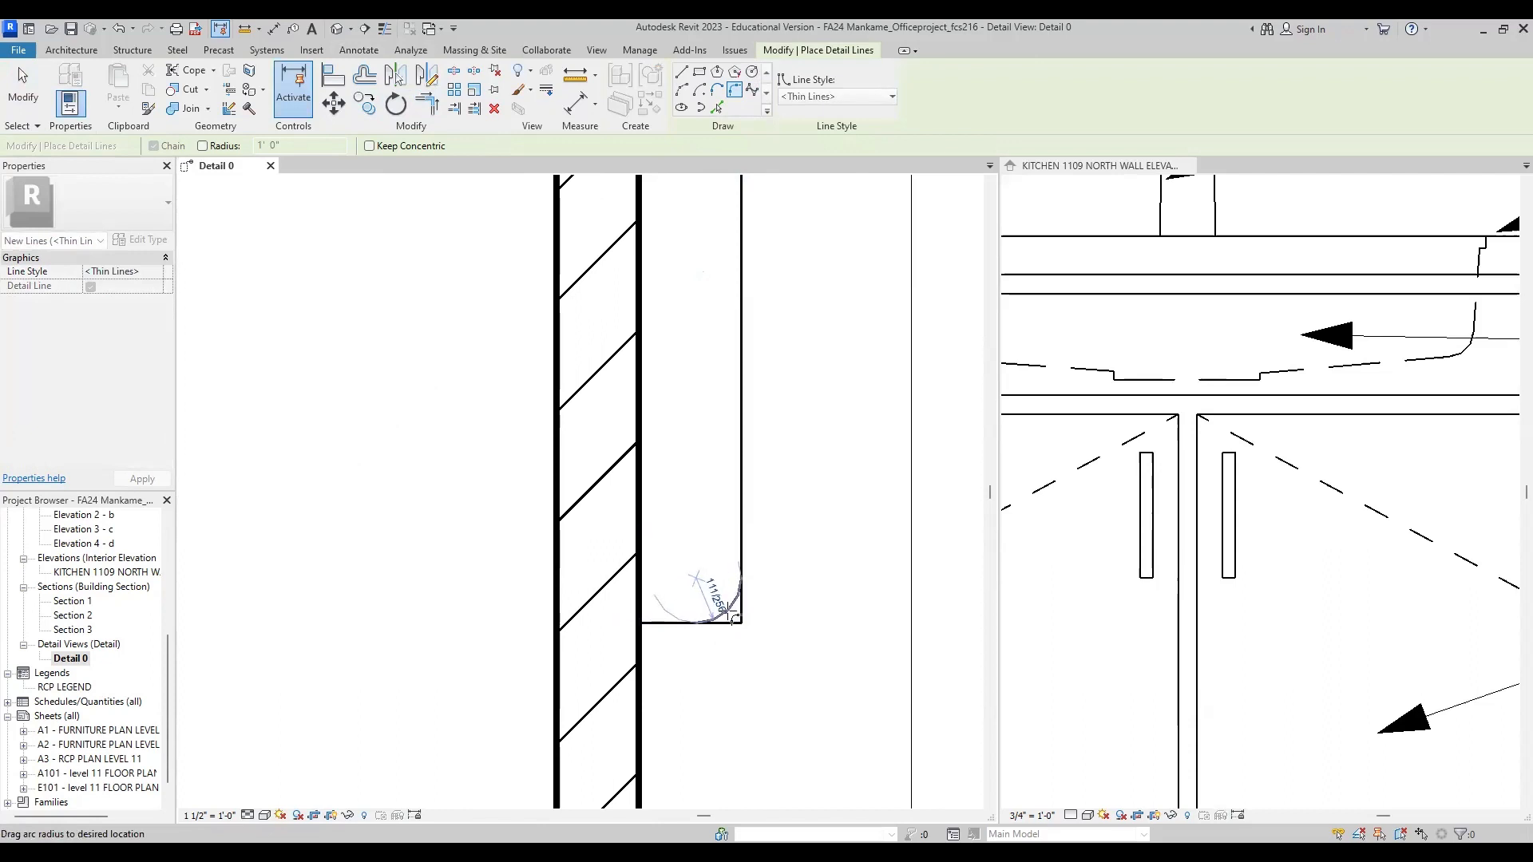
click(731, 617)
scroll(689, 663, down, 3)
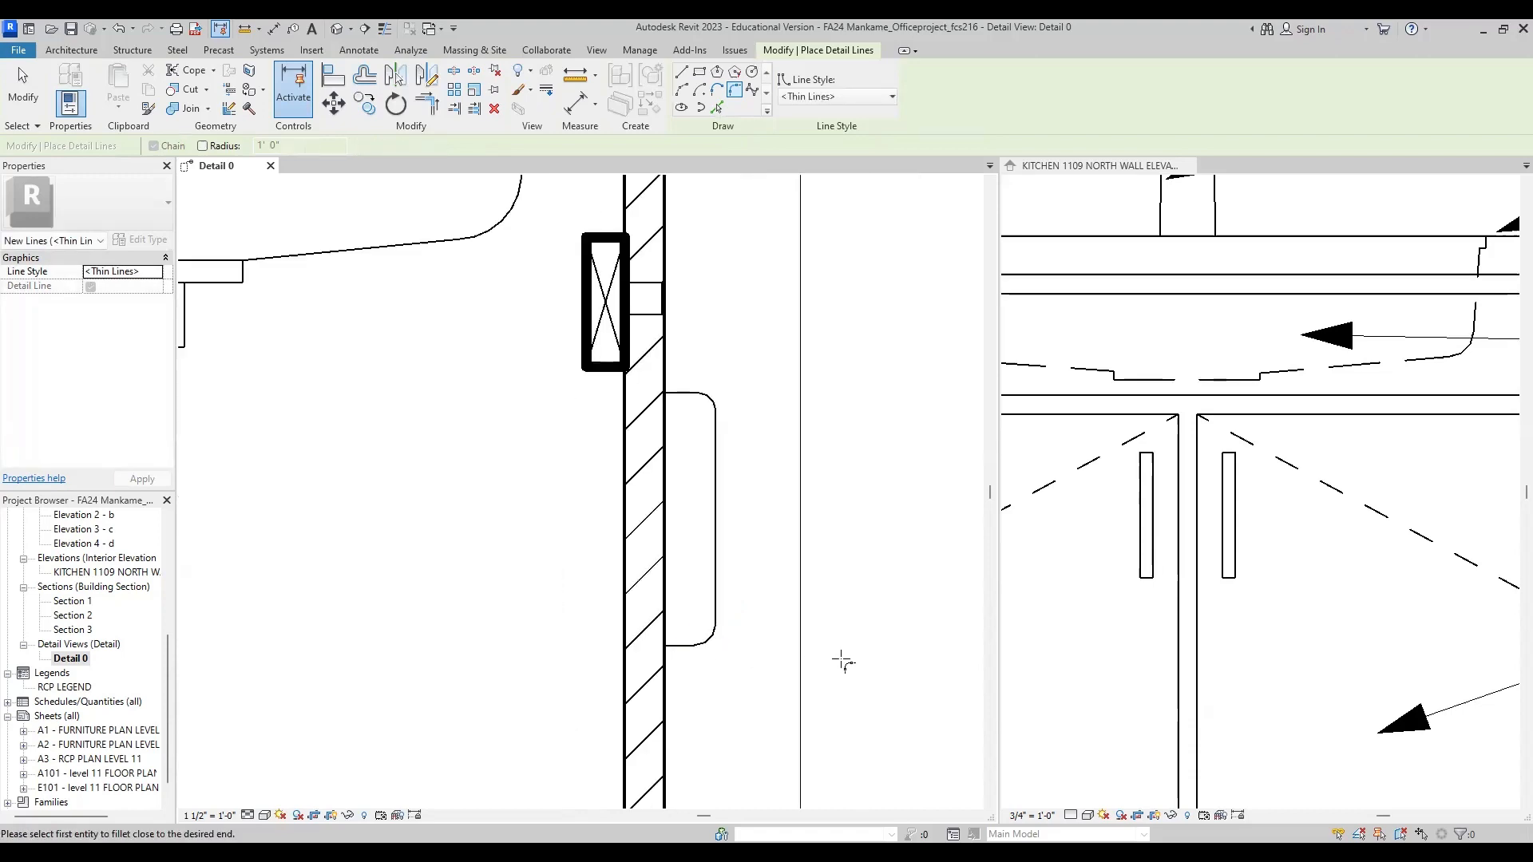
scroll(711, 655, up, 2)
key(Escape)
key(Escape)
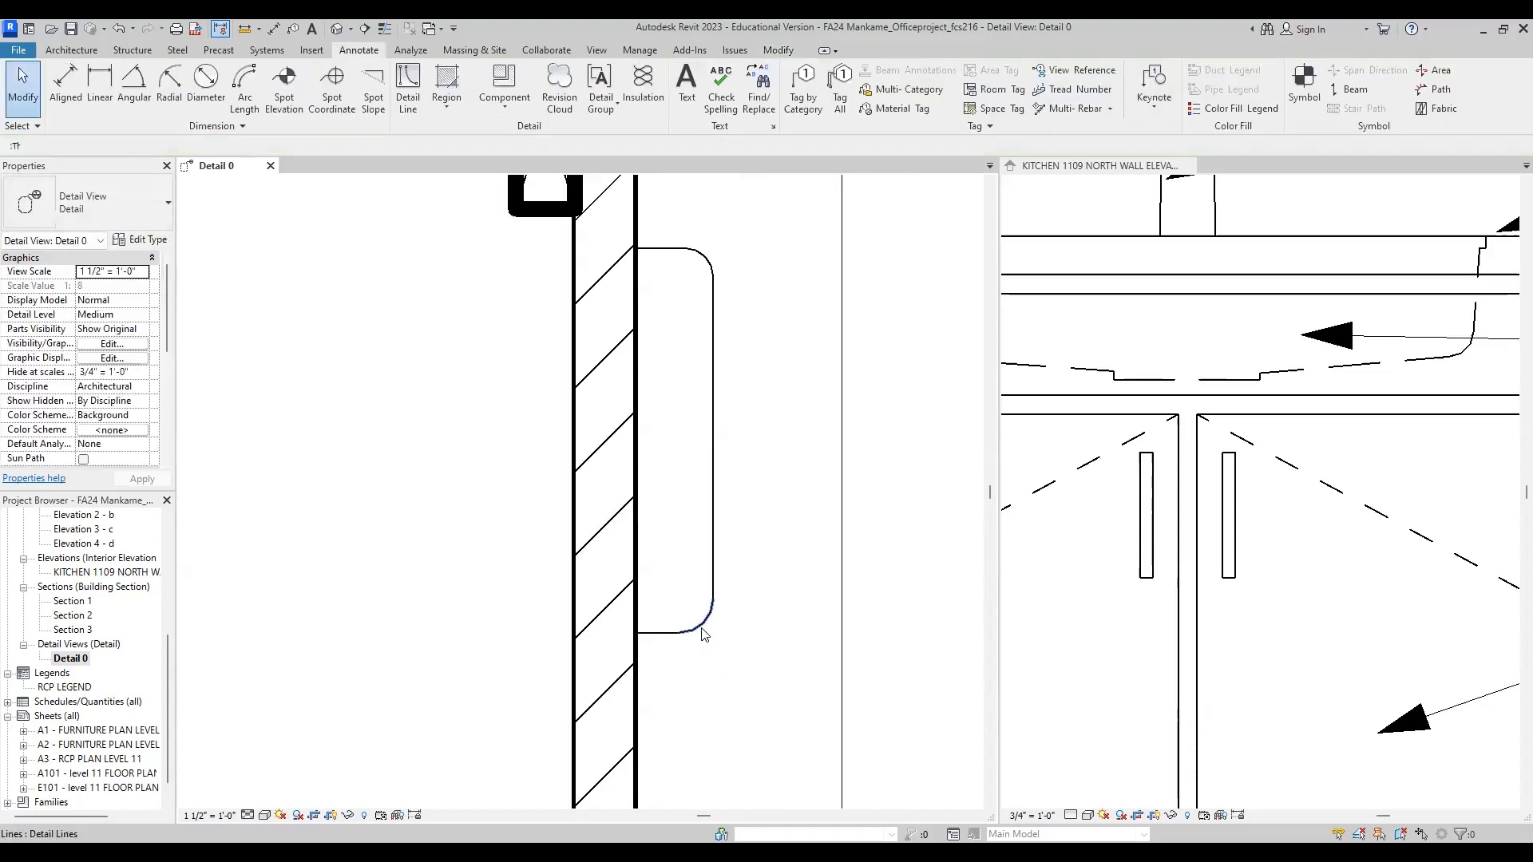
click(702, 633)
key(Escape)
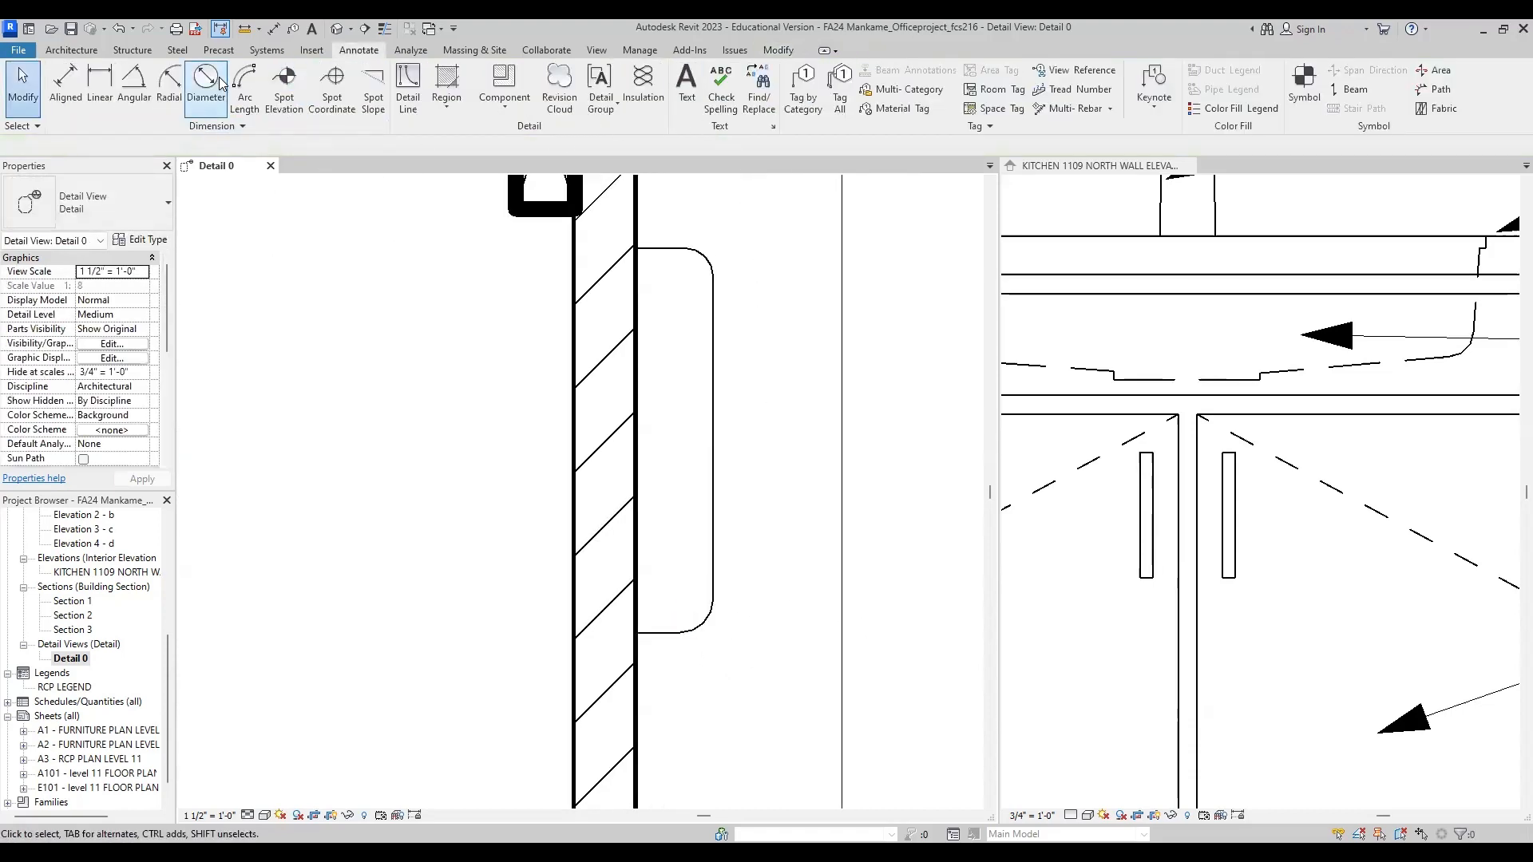
scroll(530, 480, down, 2)
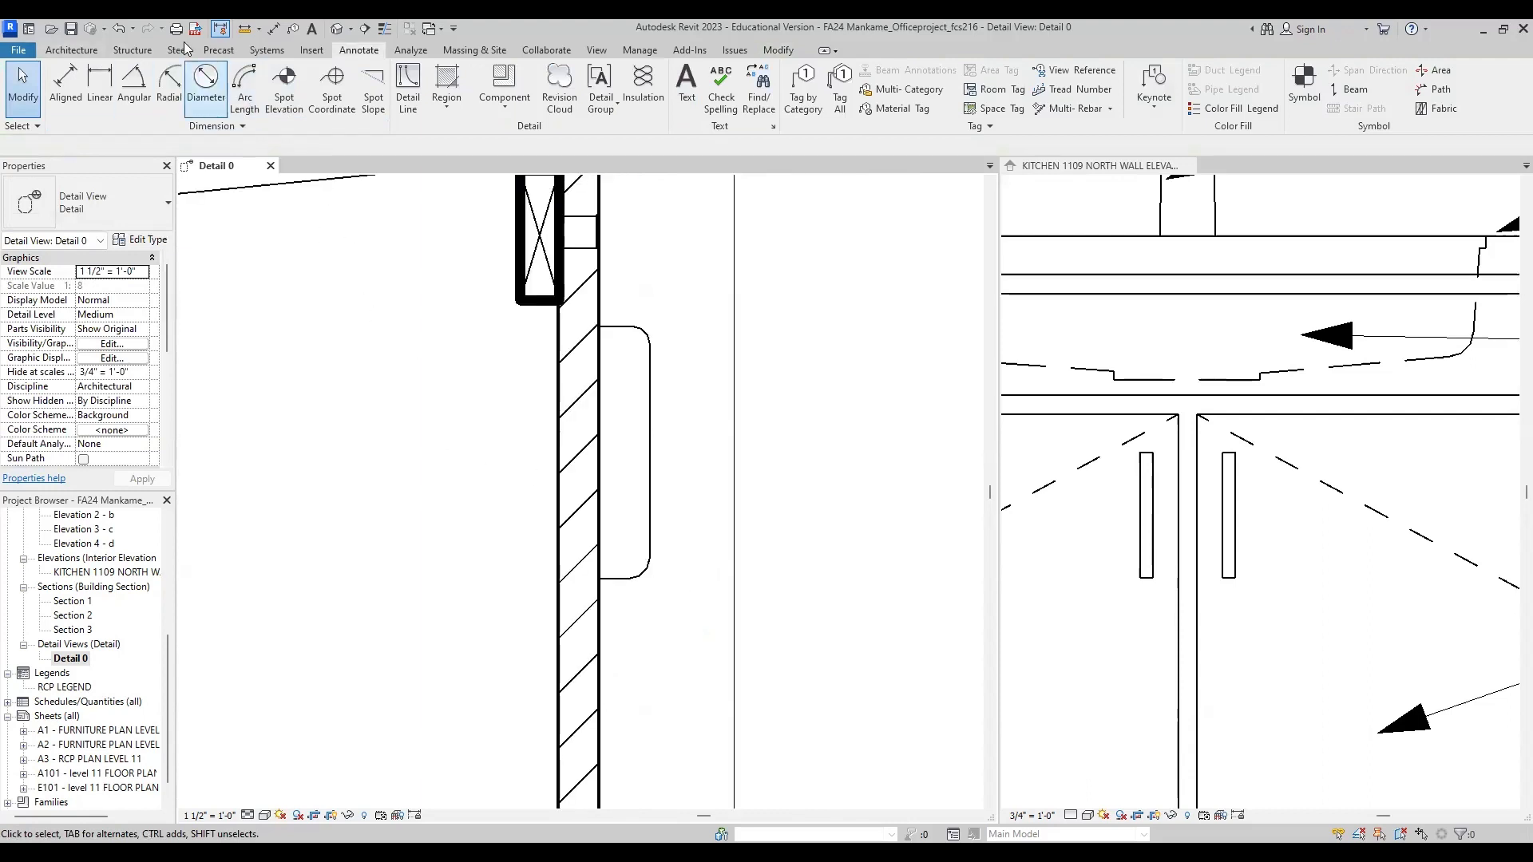
click(405, 97)
click(365, 75)
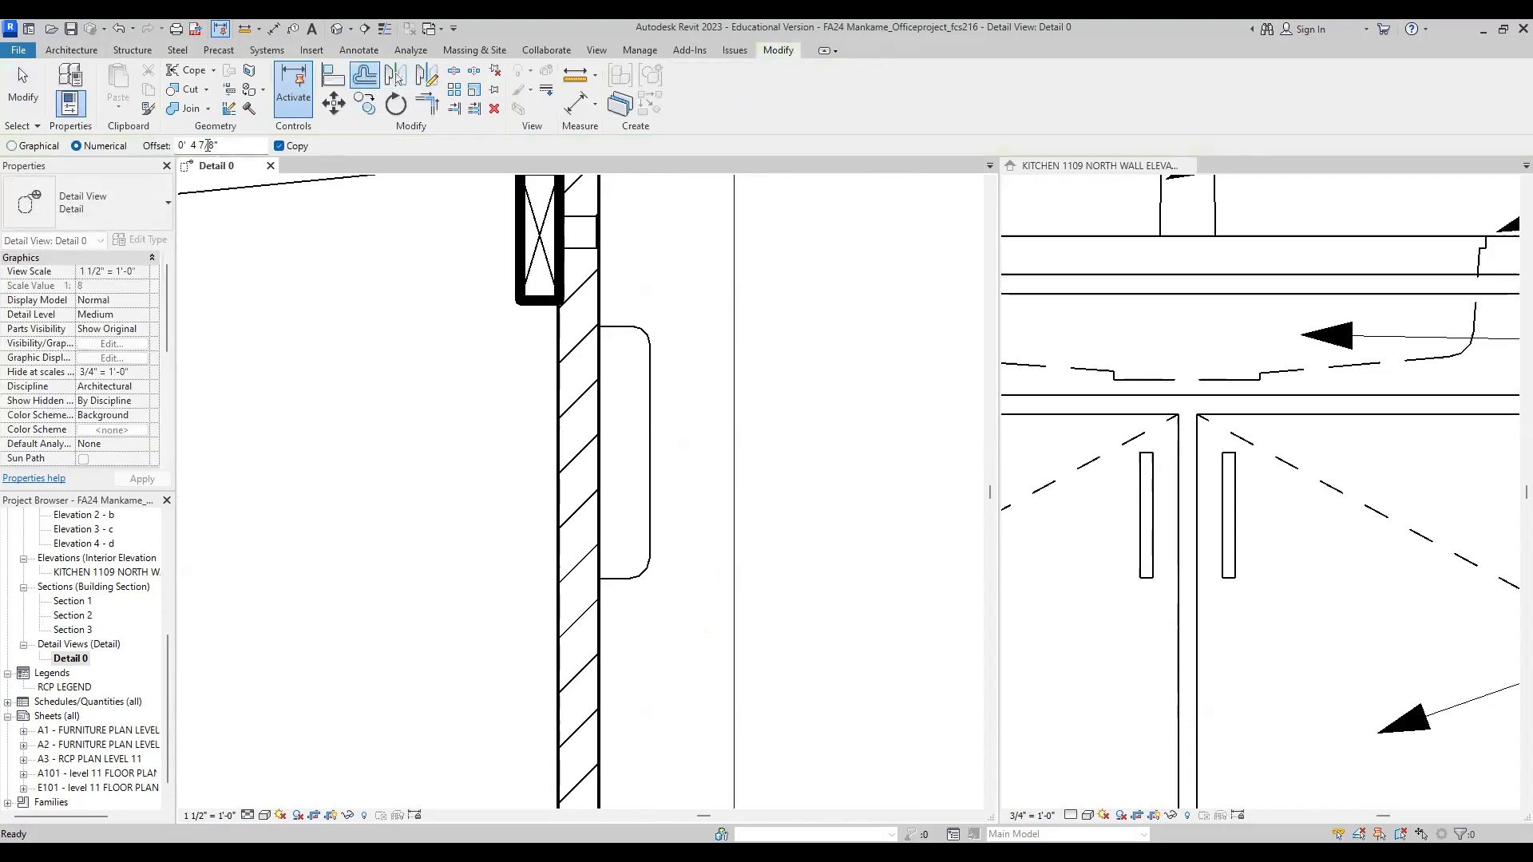
key(Escape)
scroll(734, 437, down, 2)
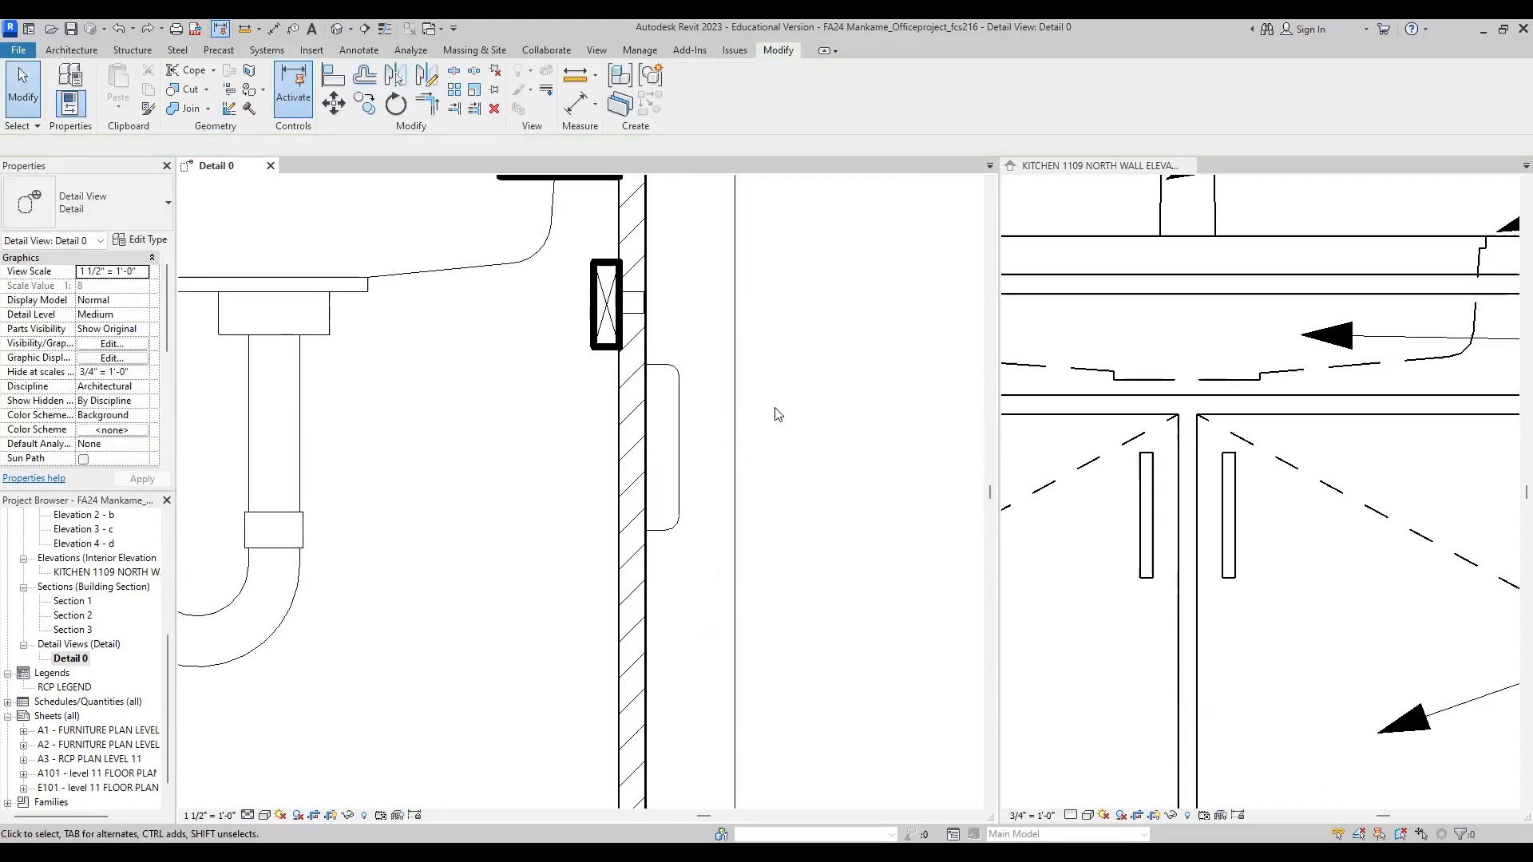
scroll(673, 446, up, 2)
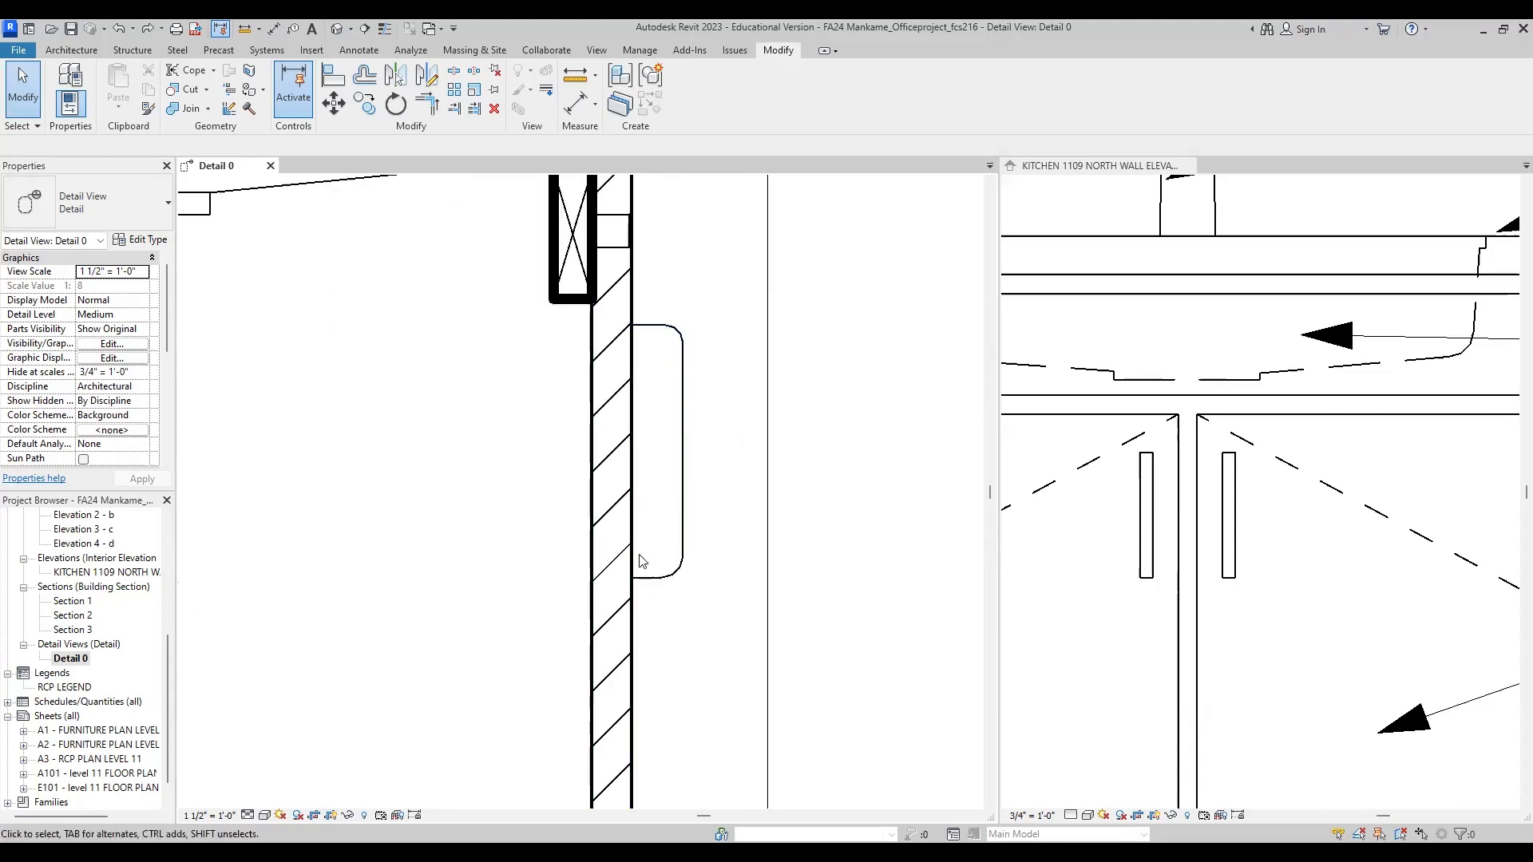
Step: Offset copies of the handle's lines and corner arcs 1/4" inward to give the handle its thickness
click(591, 297)
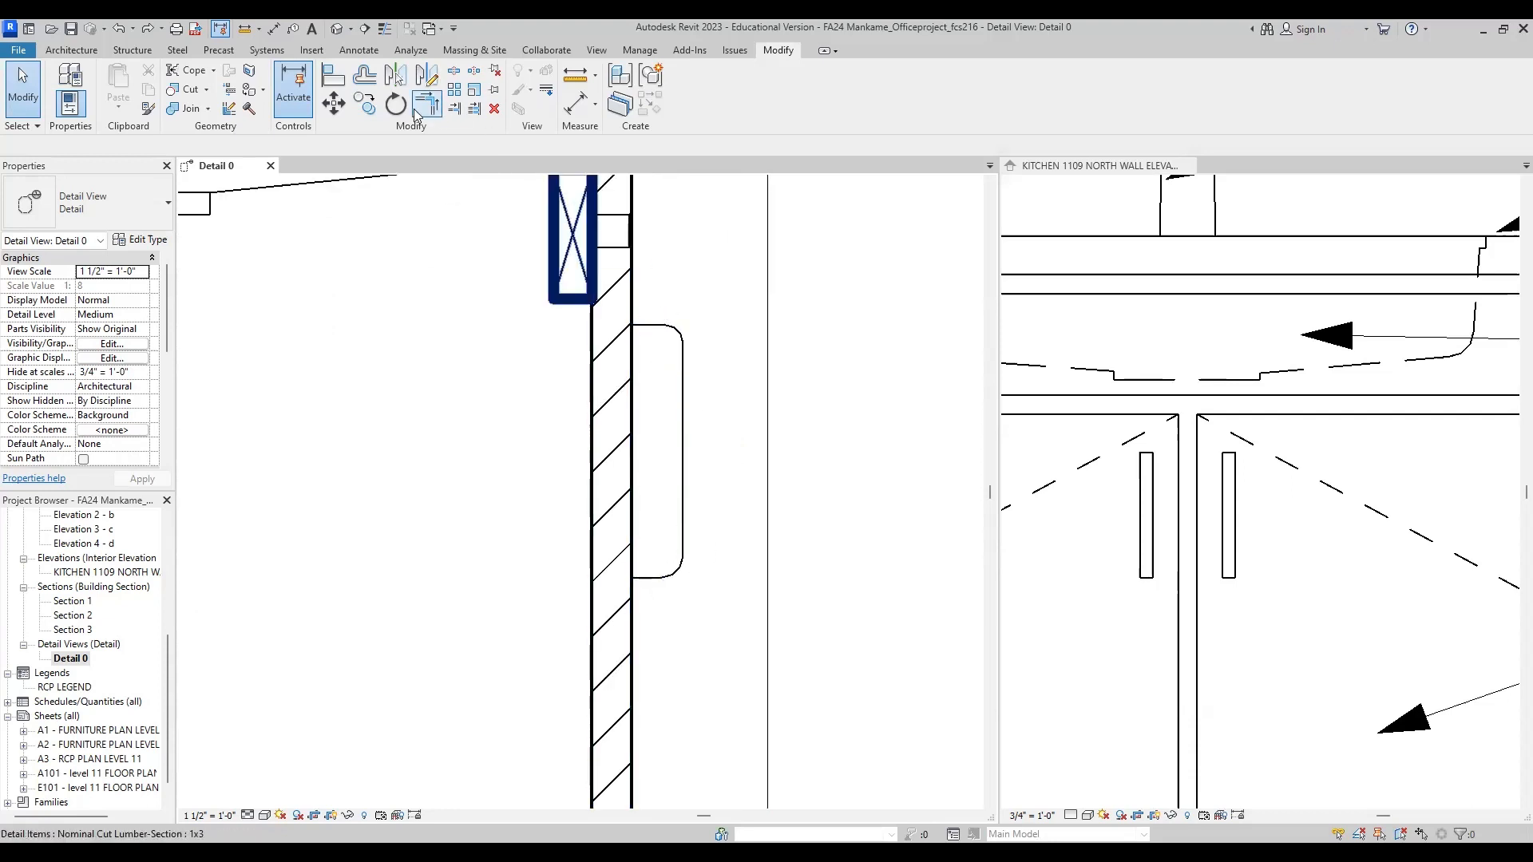
click(364, 75)
double_click(201, 145)
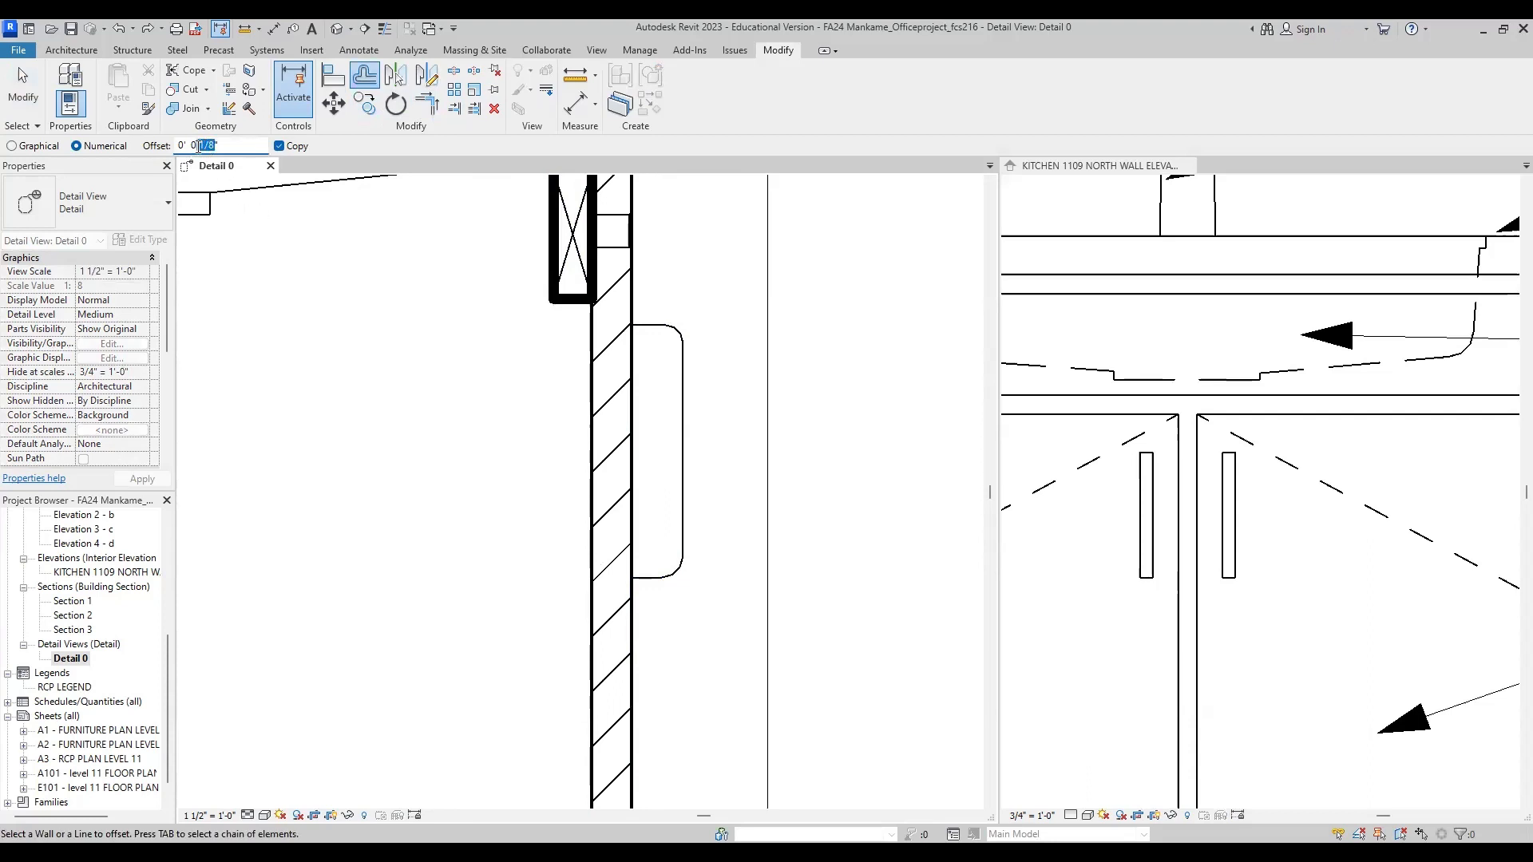
text(0 1/4)
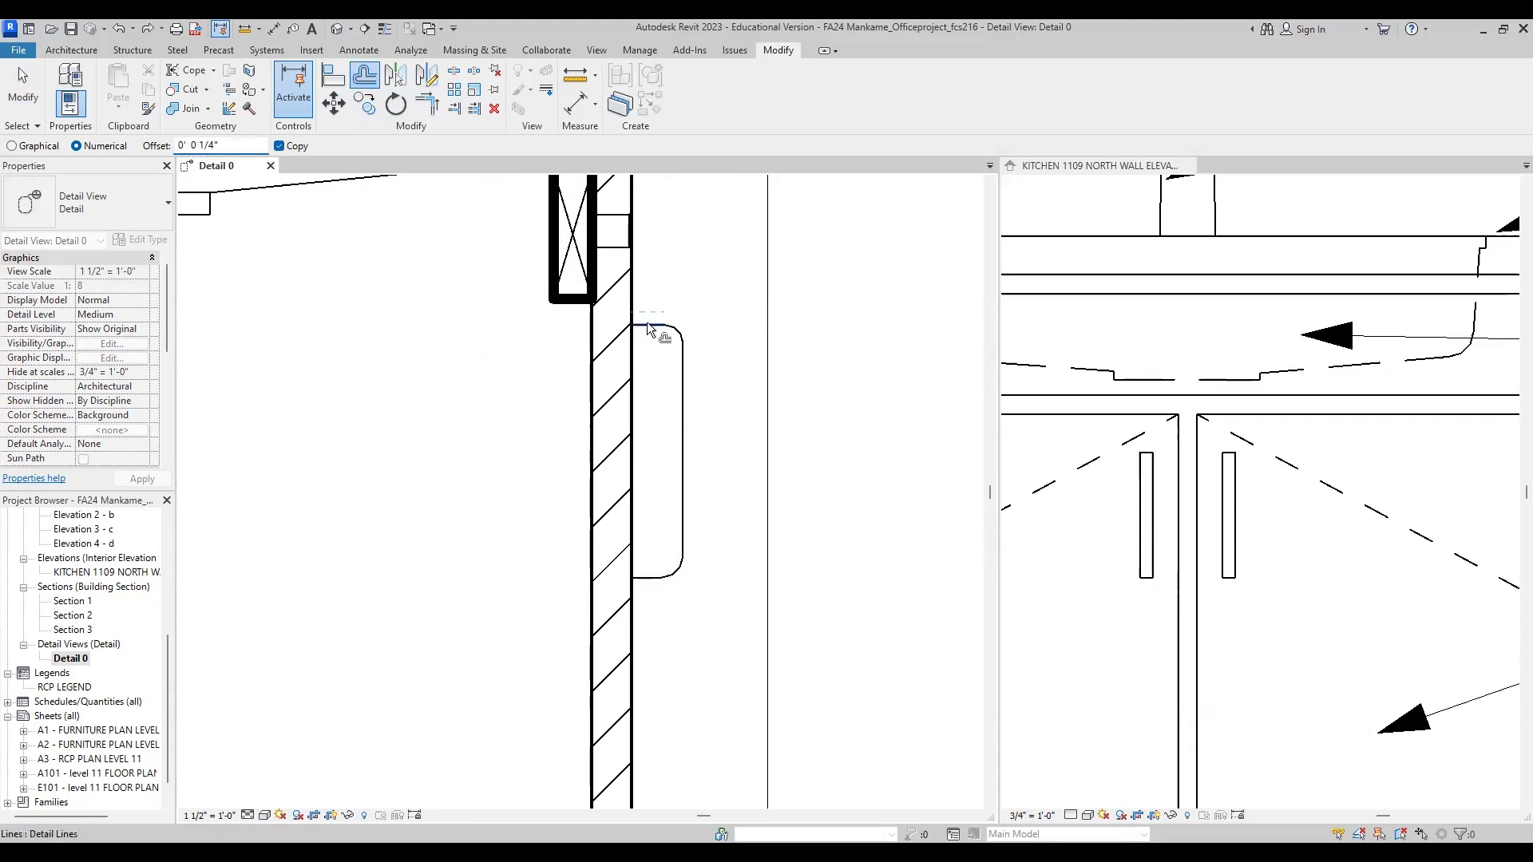
click(650, 343)
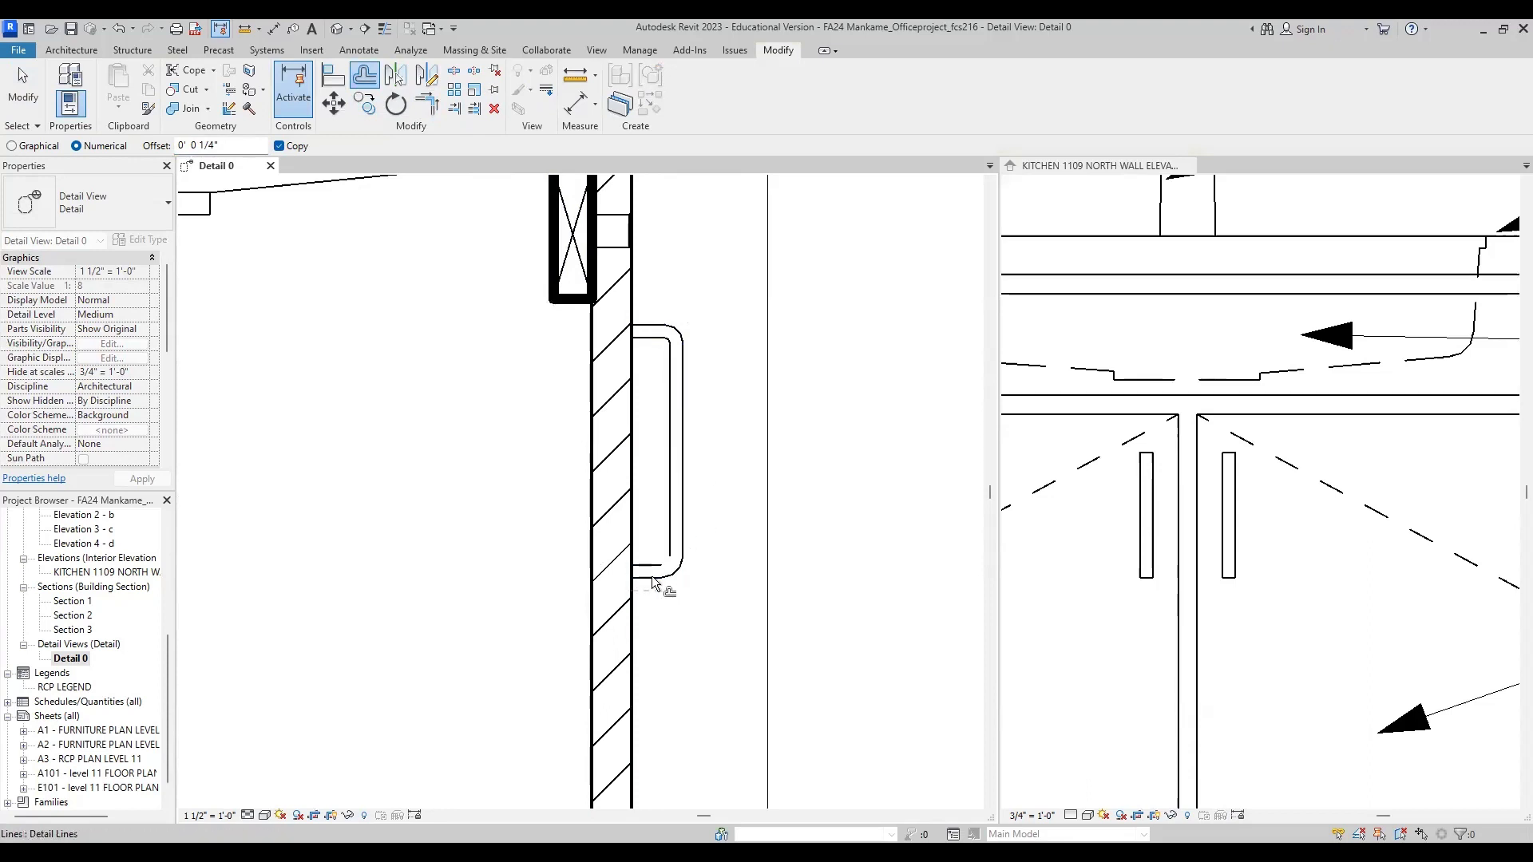
Step: Review the whole sink cabinet section, including countertop, framing, plumbing, shelf, toe kick and door handle
scroll(680, 419, down, 3)
scroll(719, 362, down, 2)
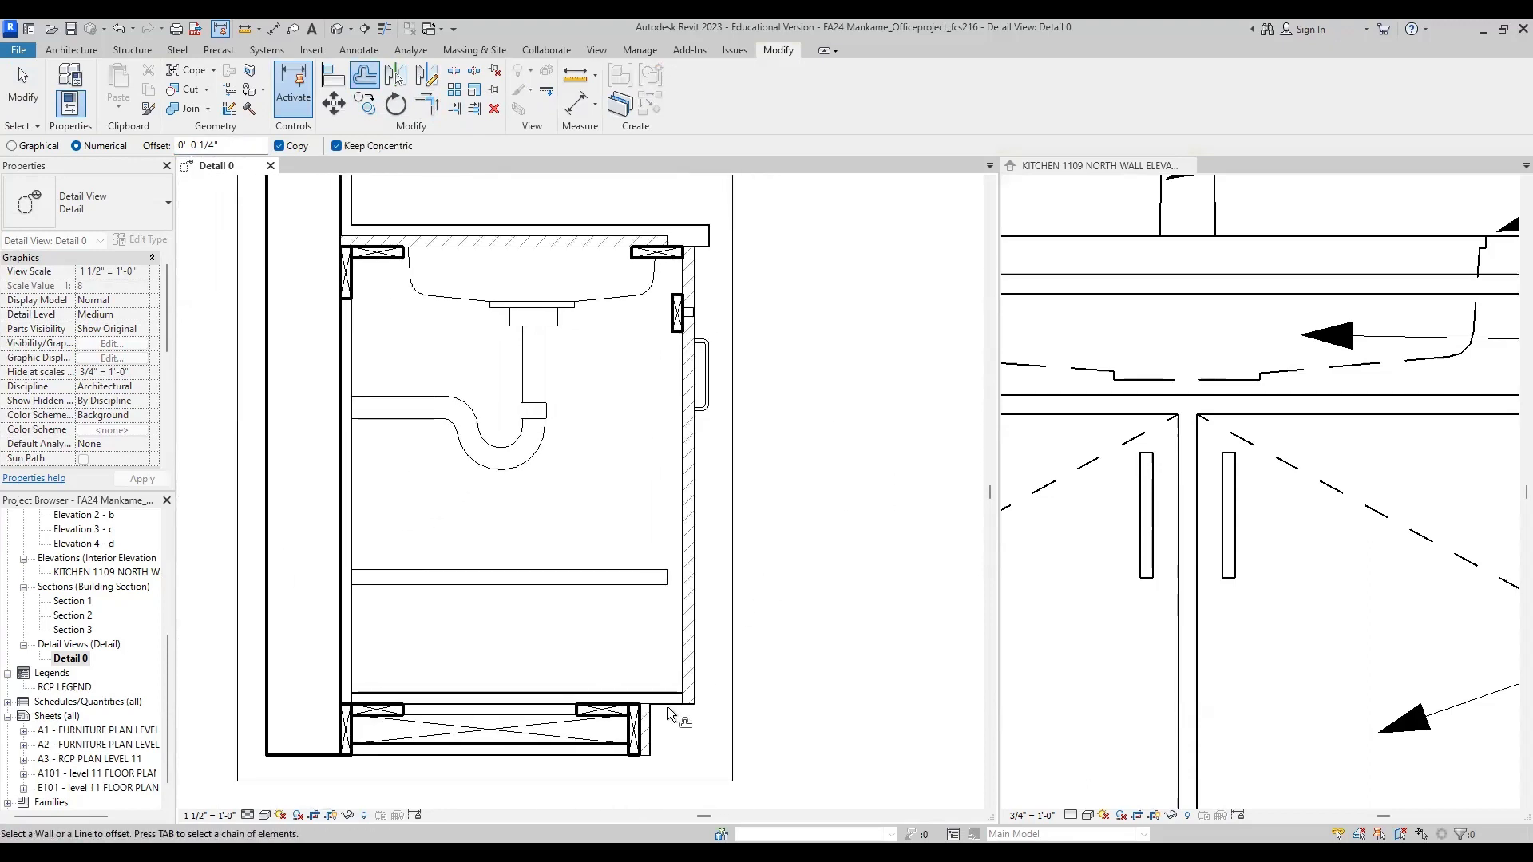
scroll(799, 546, down, 3)
middle_drag(773, 554, 779, 548)
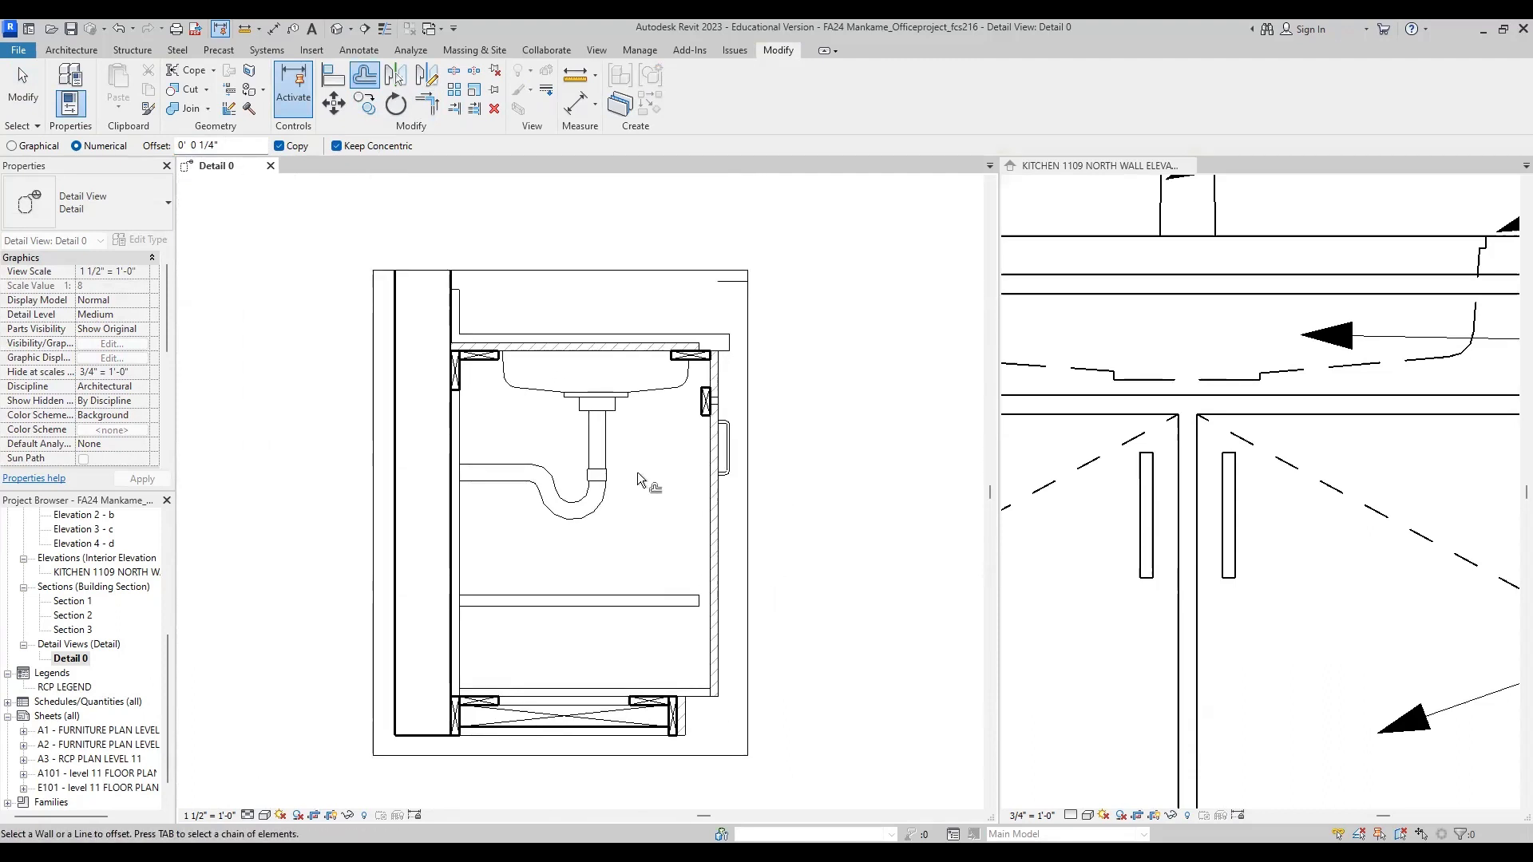
key(Escape)
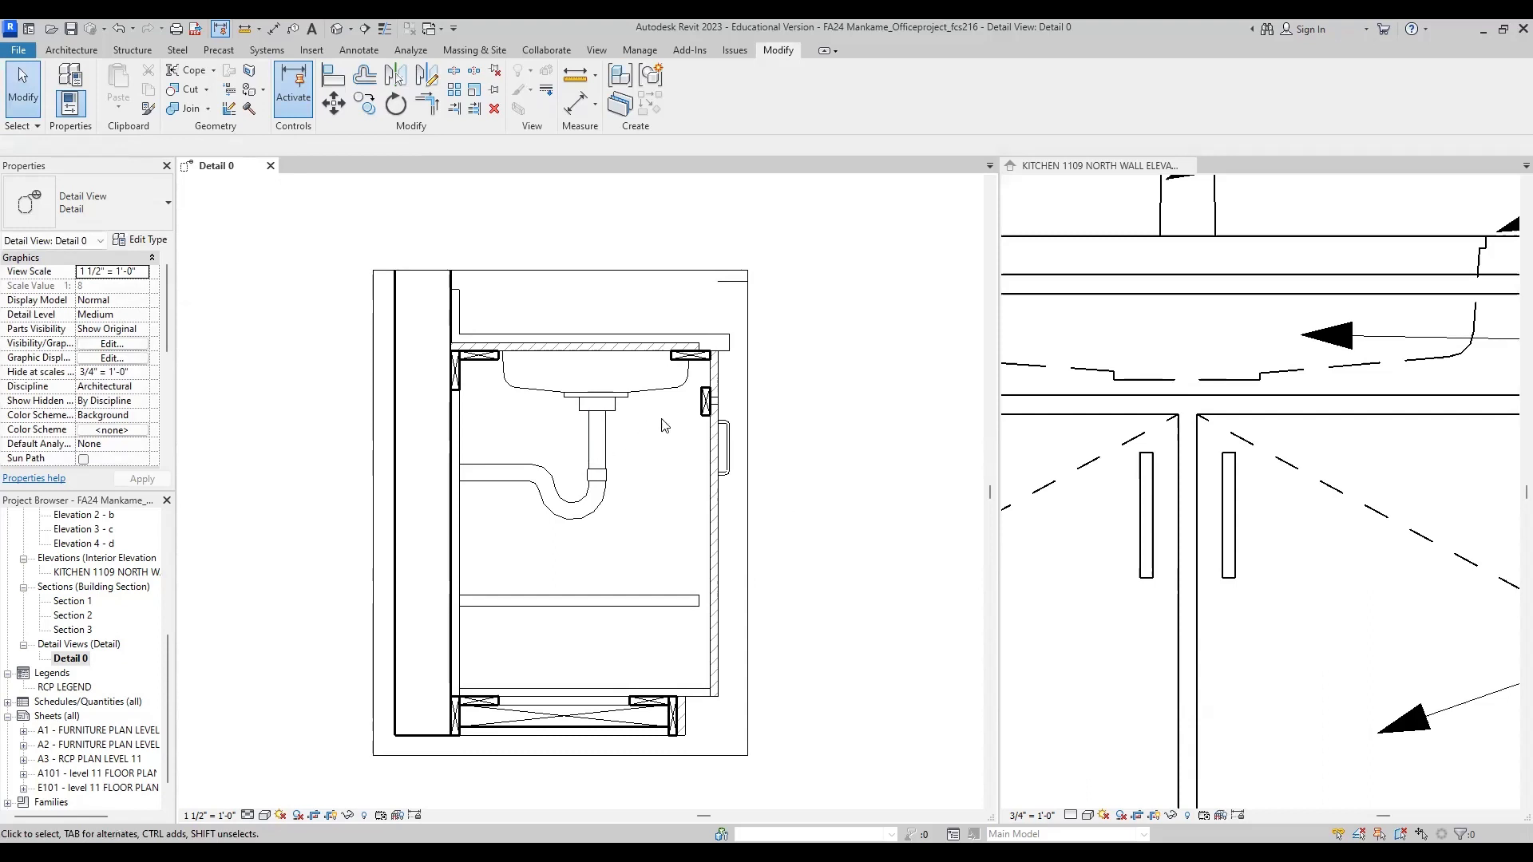
scroll(661, 425, down, 1)
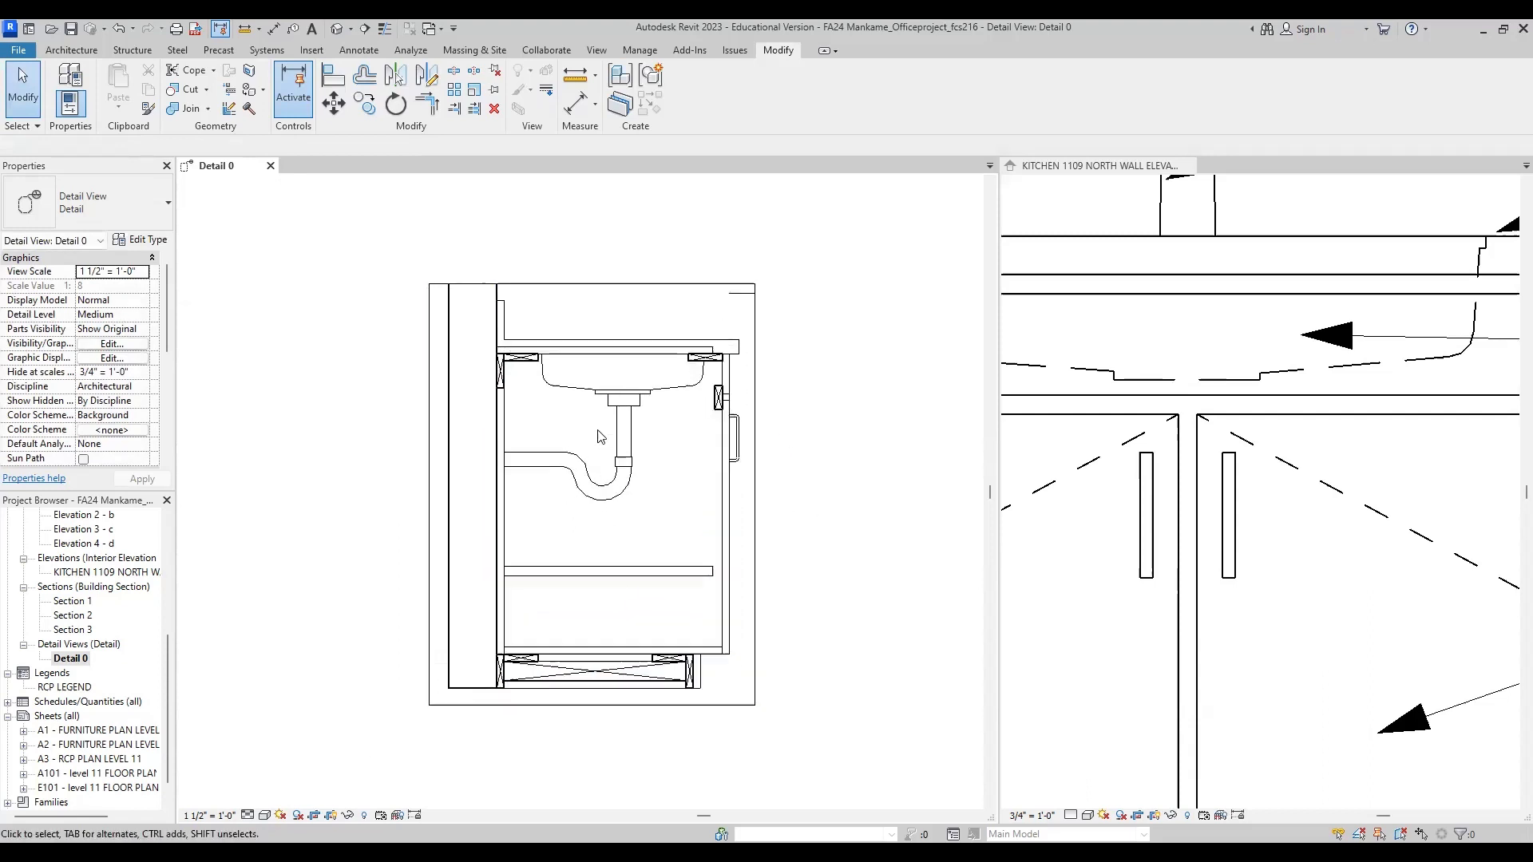
middle_drag(607, 459, 608, 480)
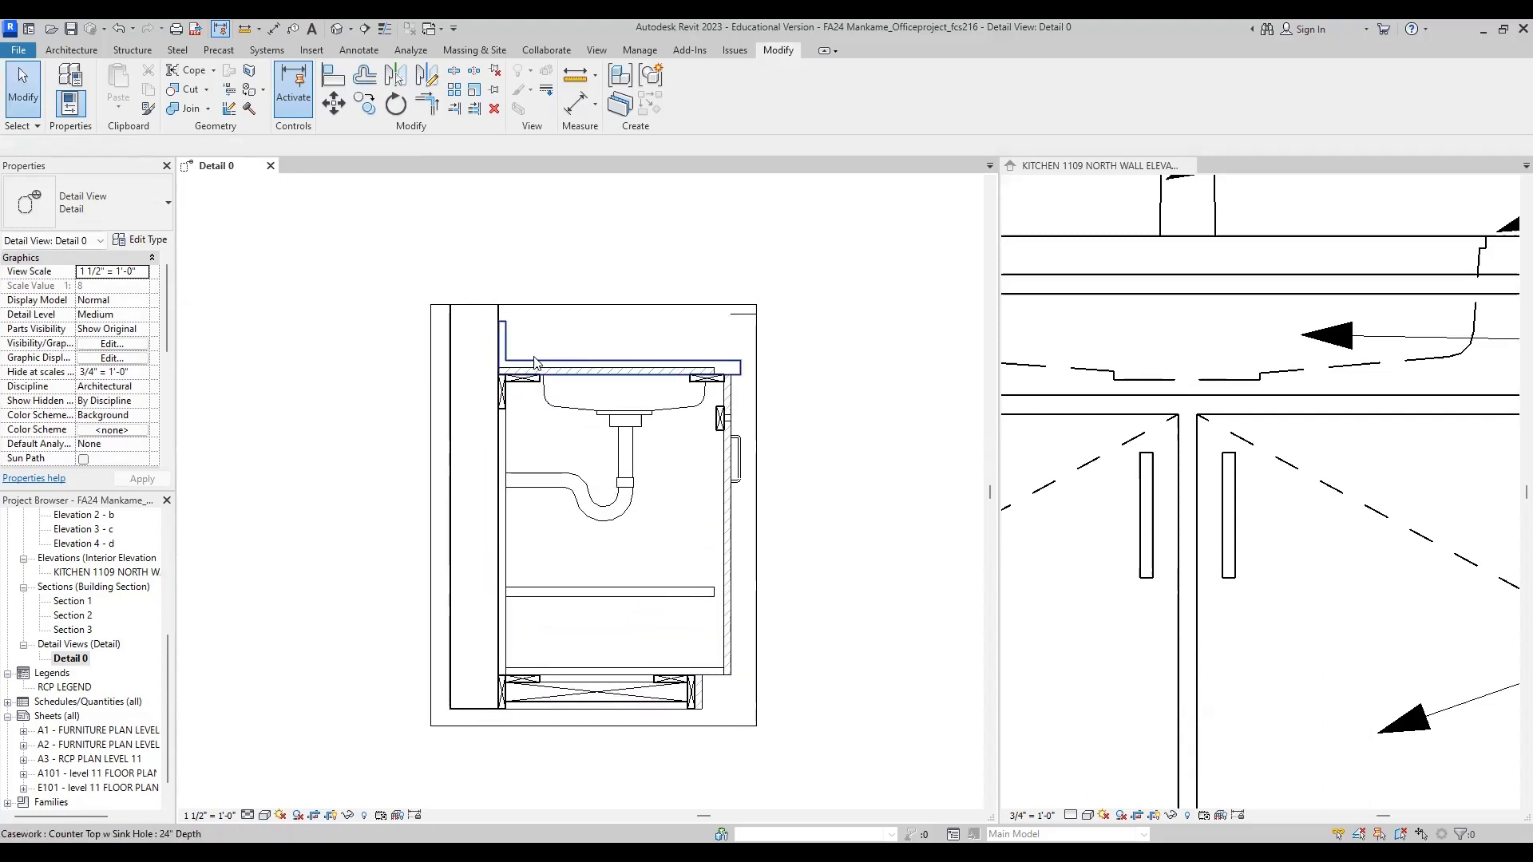
scroll(534, 362, up, 1)
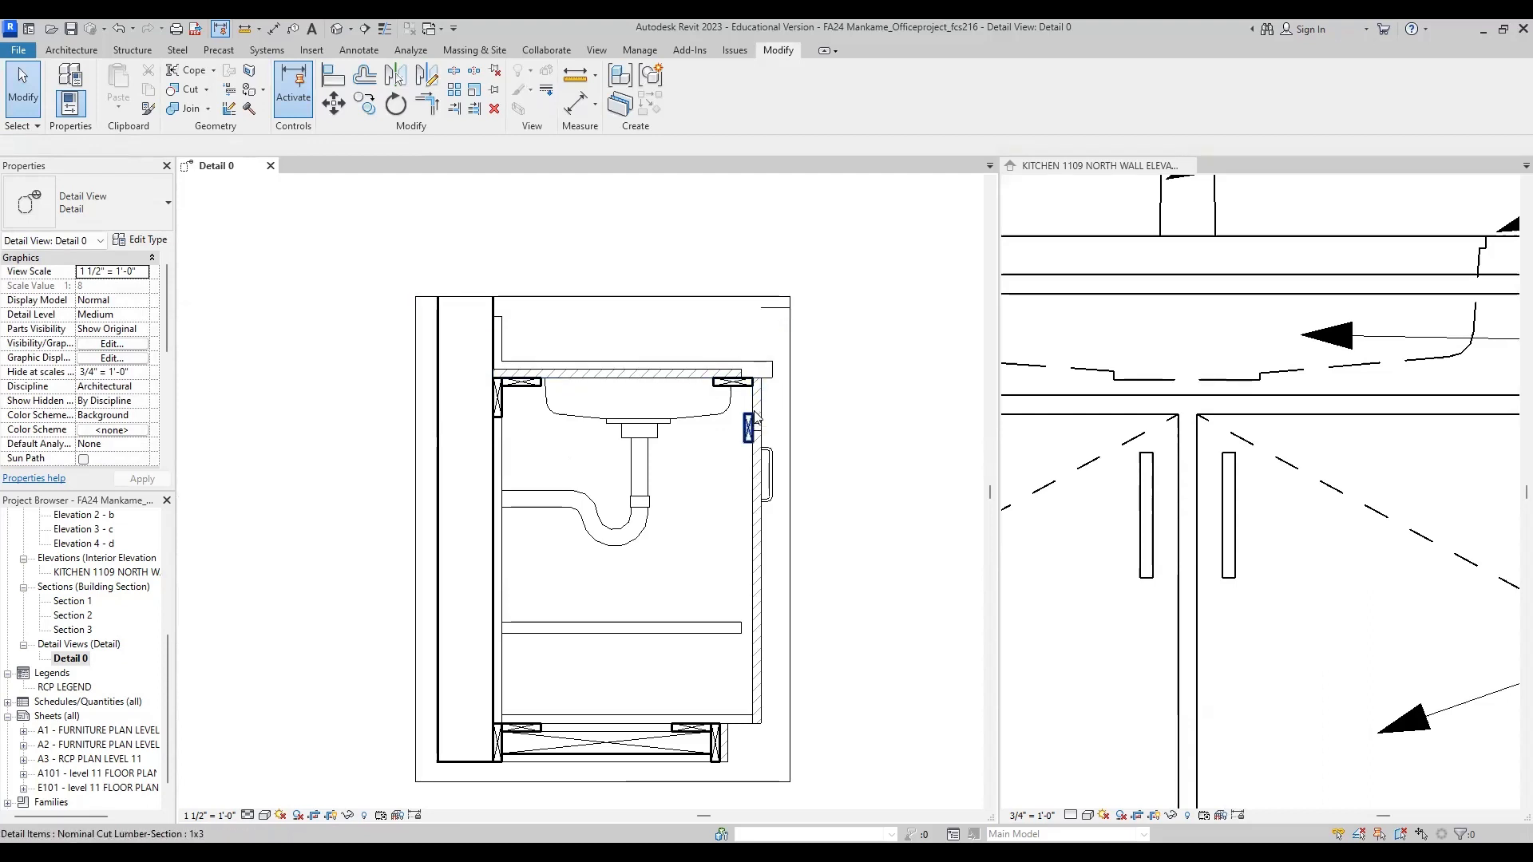
middle_drag(809, 560, 785, 516)
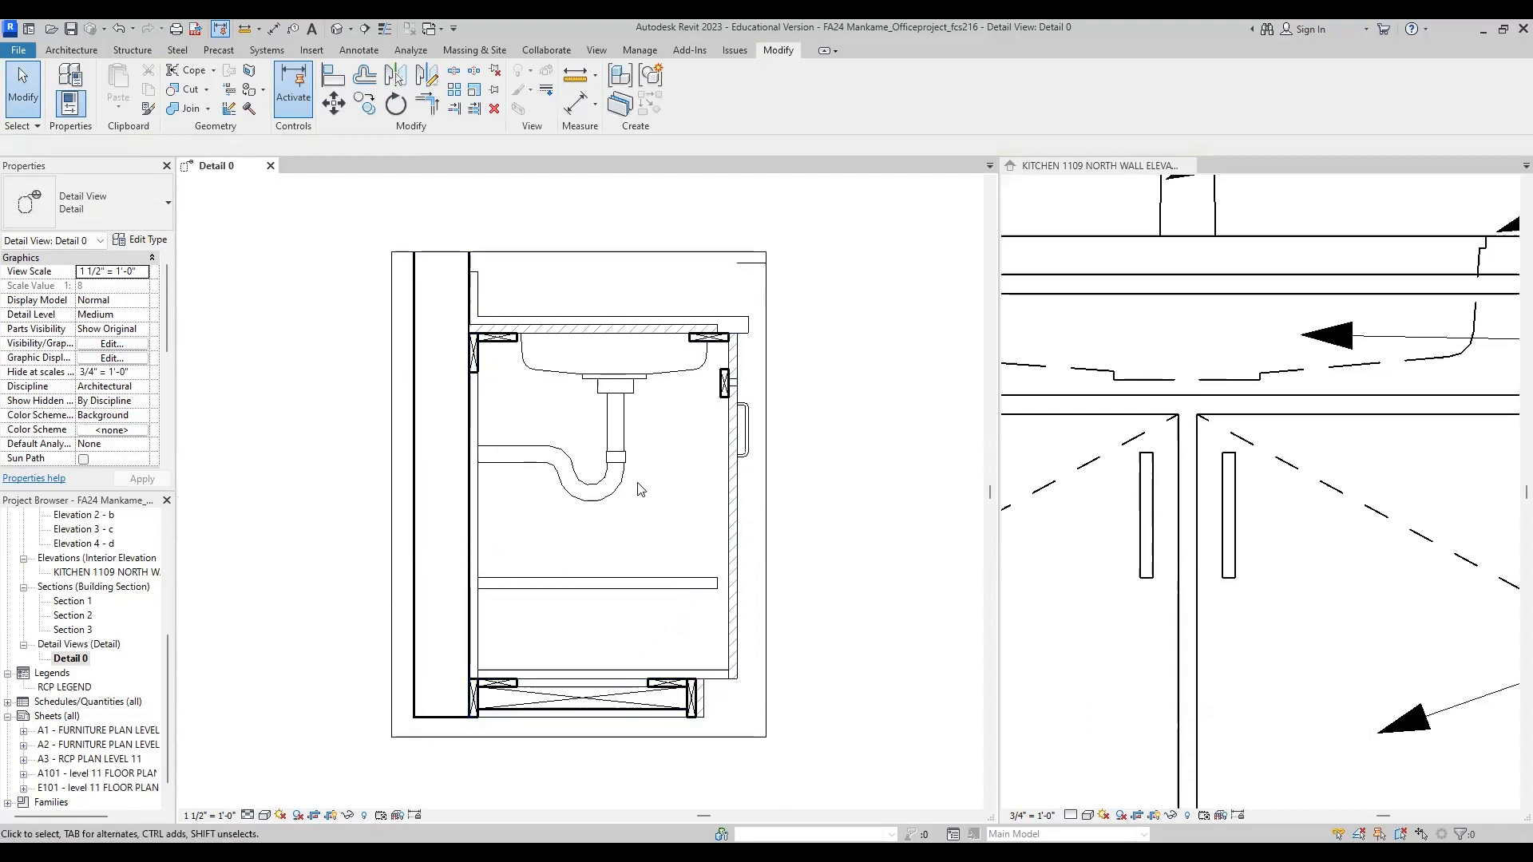
middle_drag(648, 494, 660, 454)
Step: Move the text of the 3" toe kick setback dimension out beyond its dimension line, keeping the leader
drag(750, 658, 892, 659)
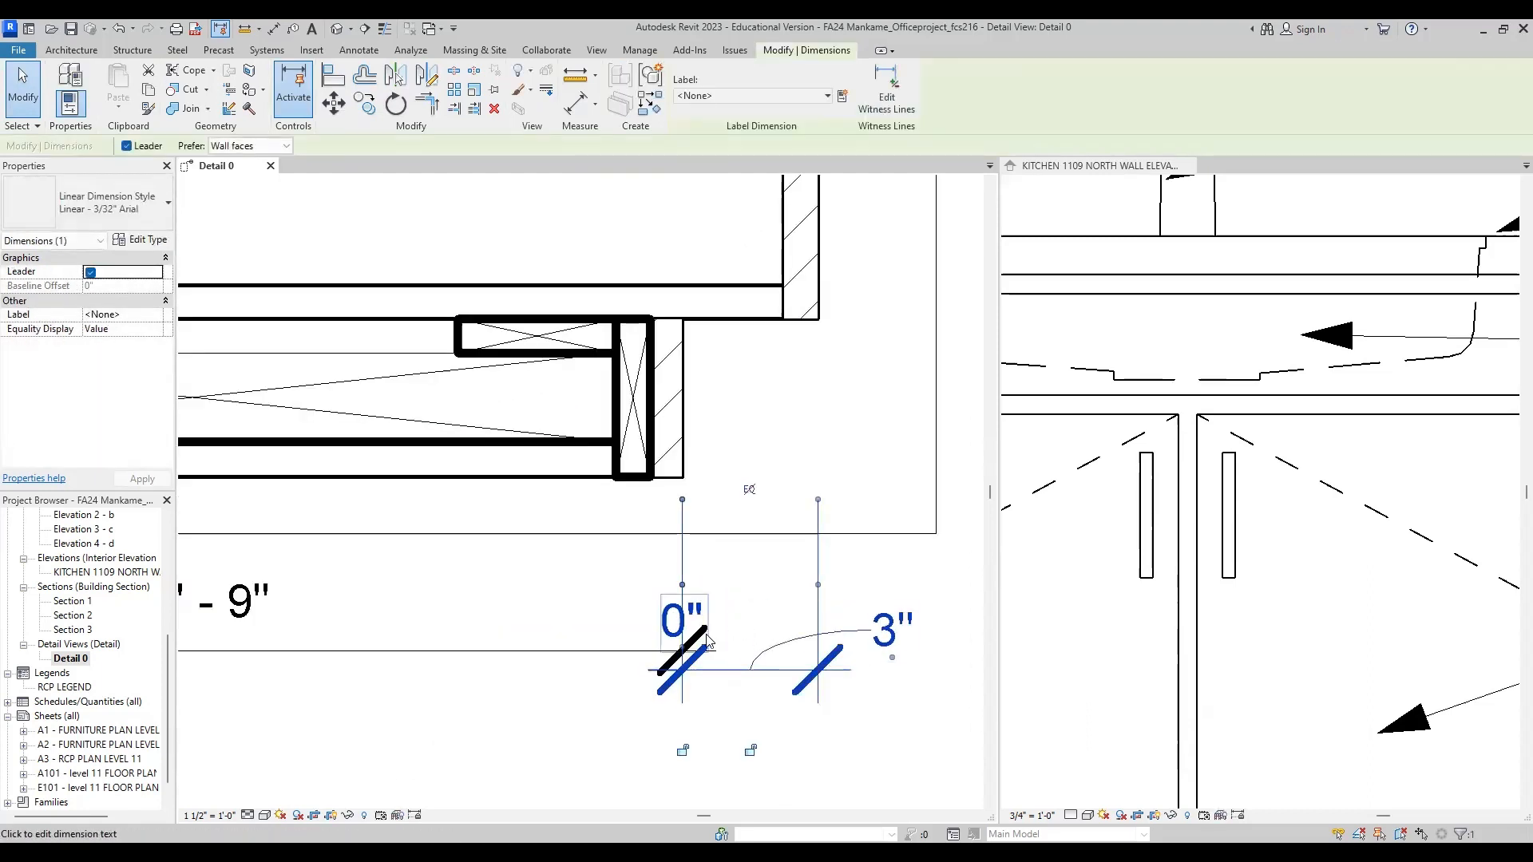
key(Escape)
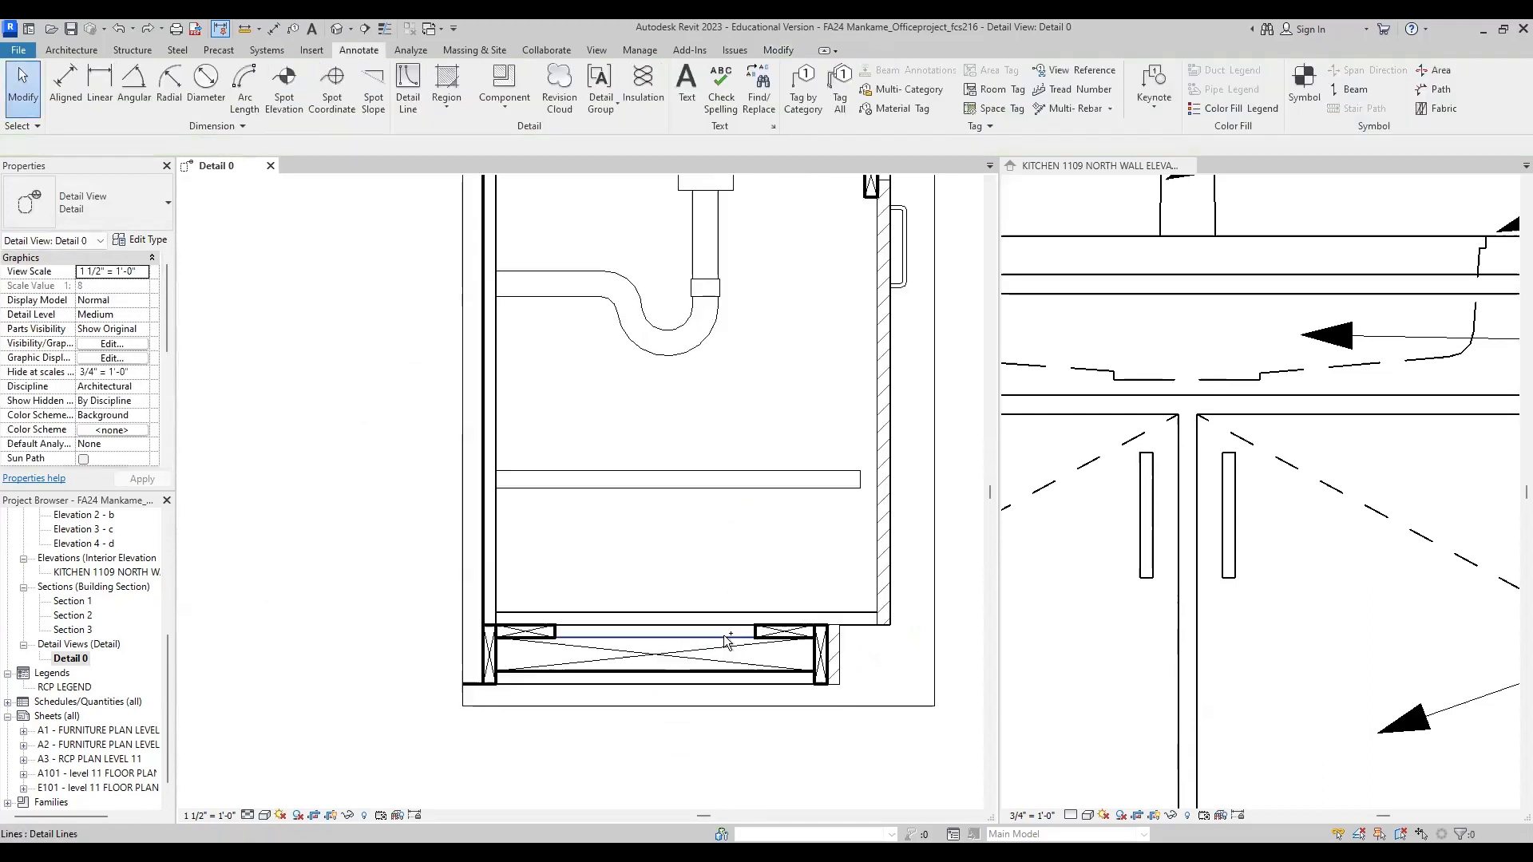
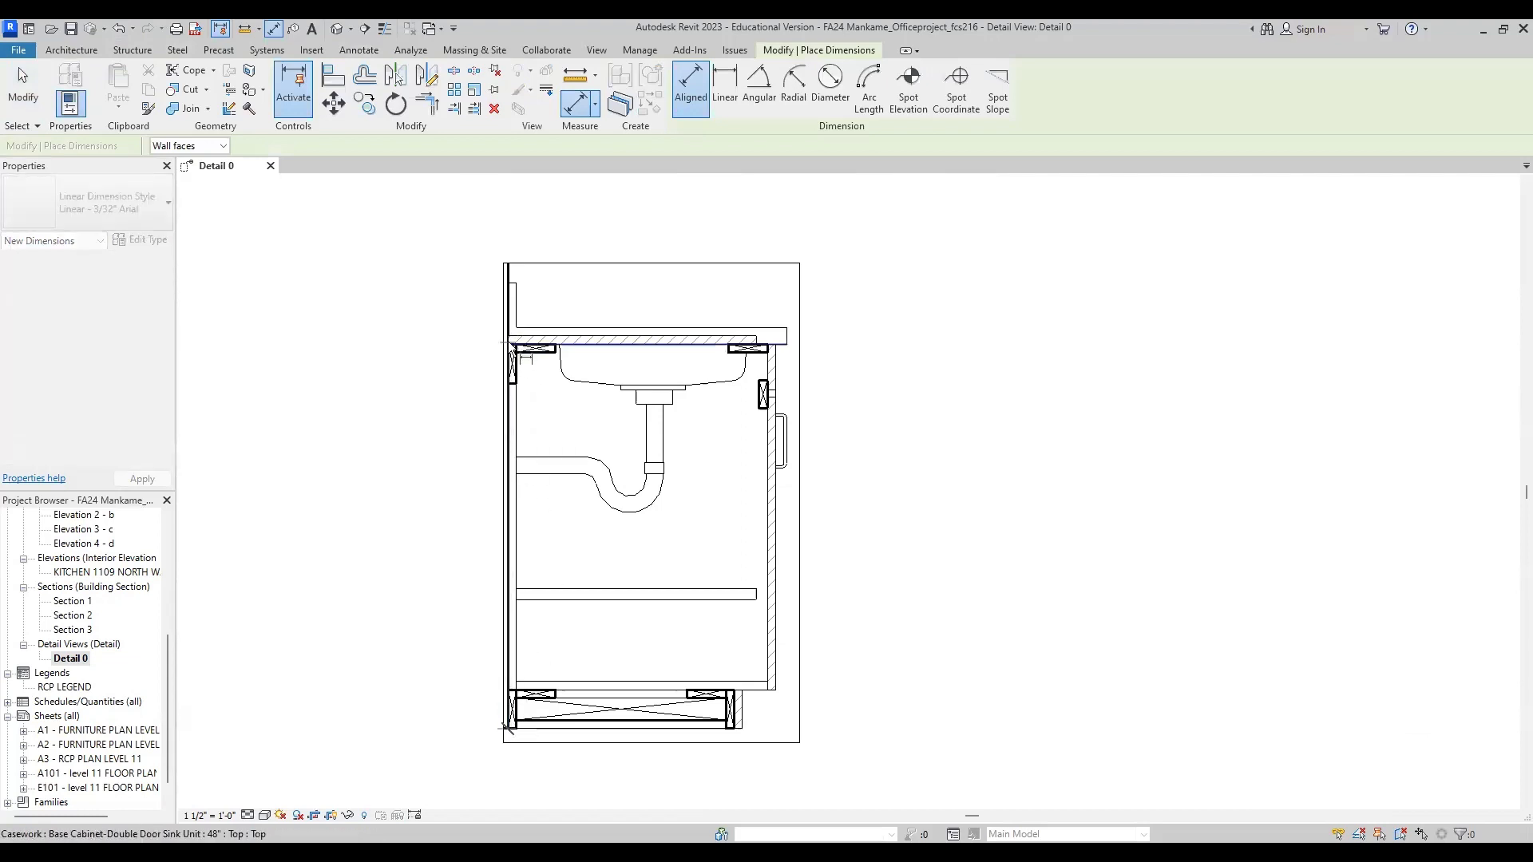
Step: Place the vertical dimension of the base cabinet from its bottom to the countertop's underside, outside the back wall
click(477, 352)
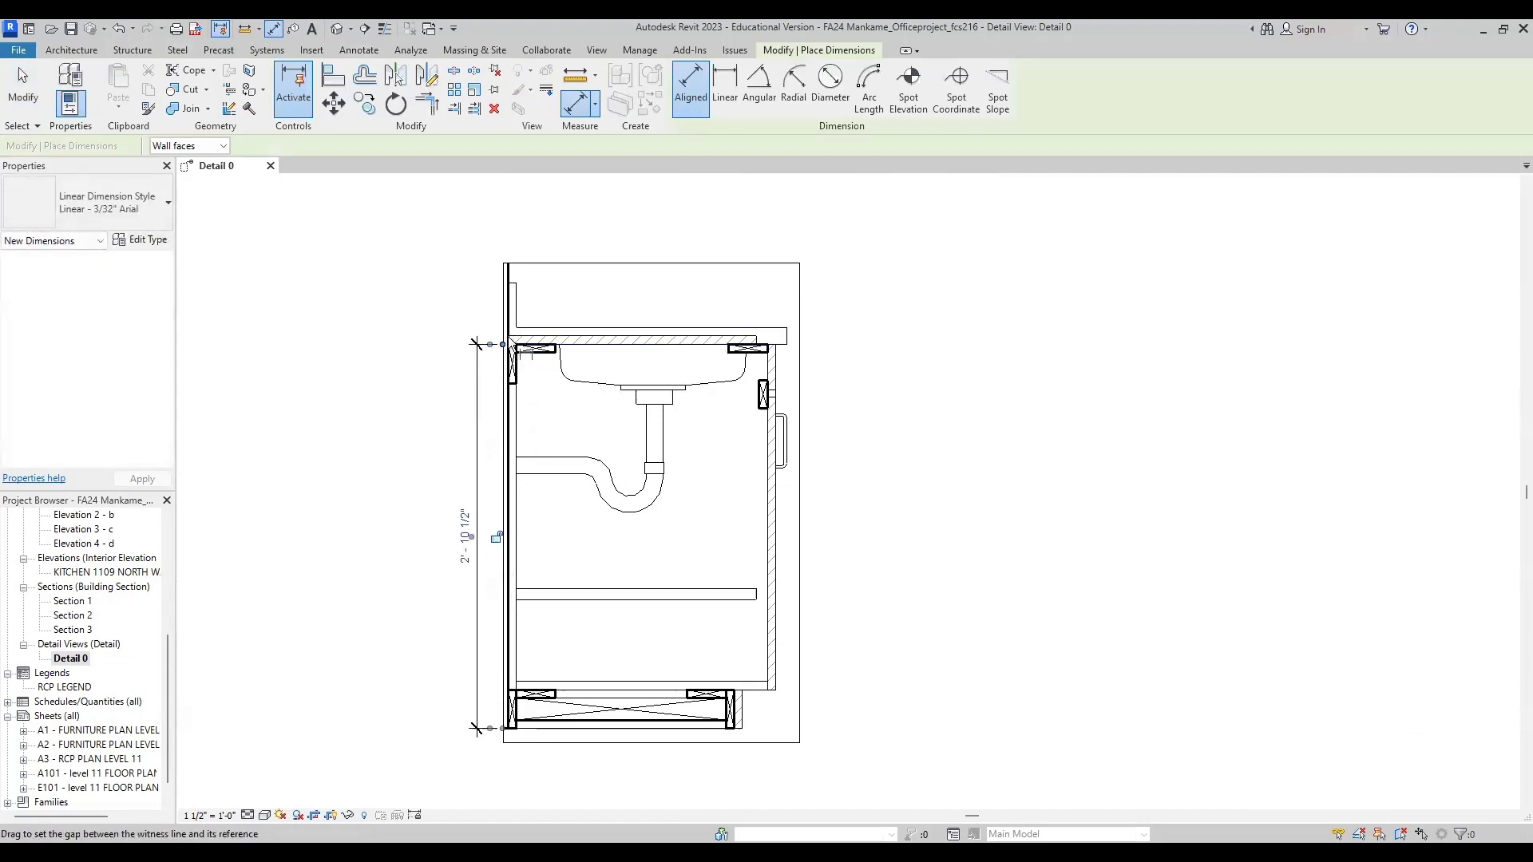
scroll(507, 339, up, 3)
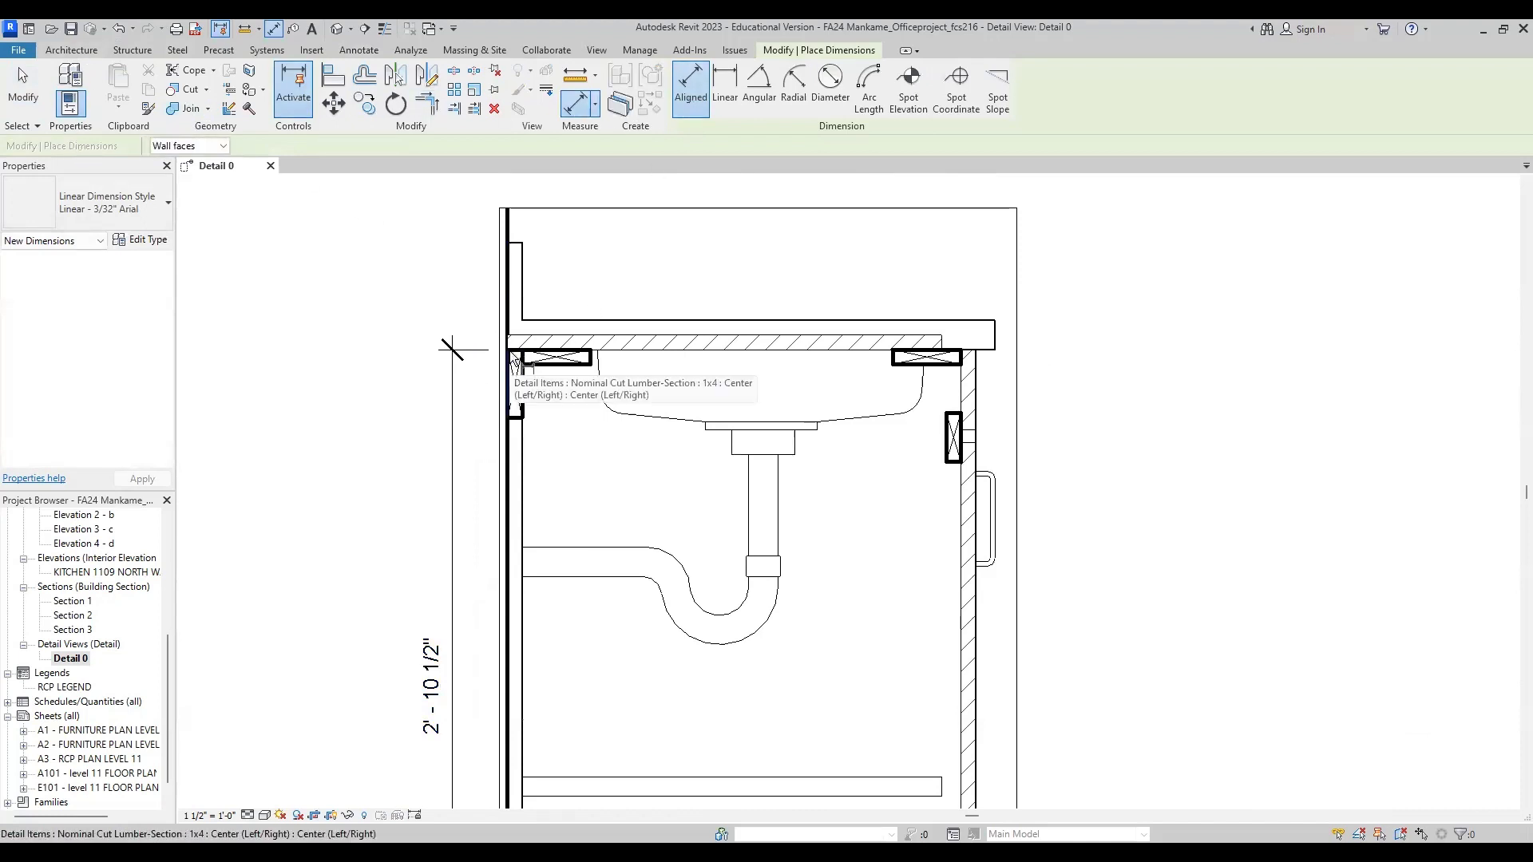
scroll(503, 351, up, 3)
scroll(510, 338, down, 3)
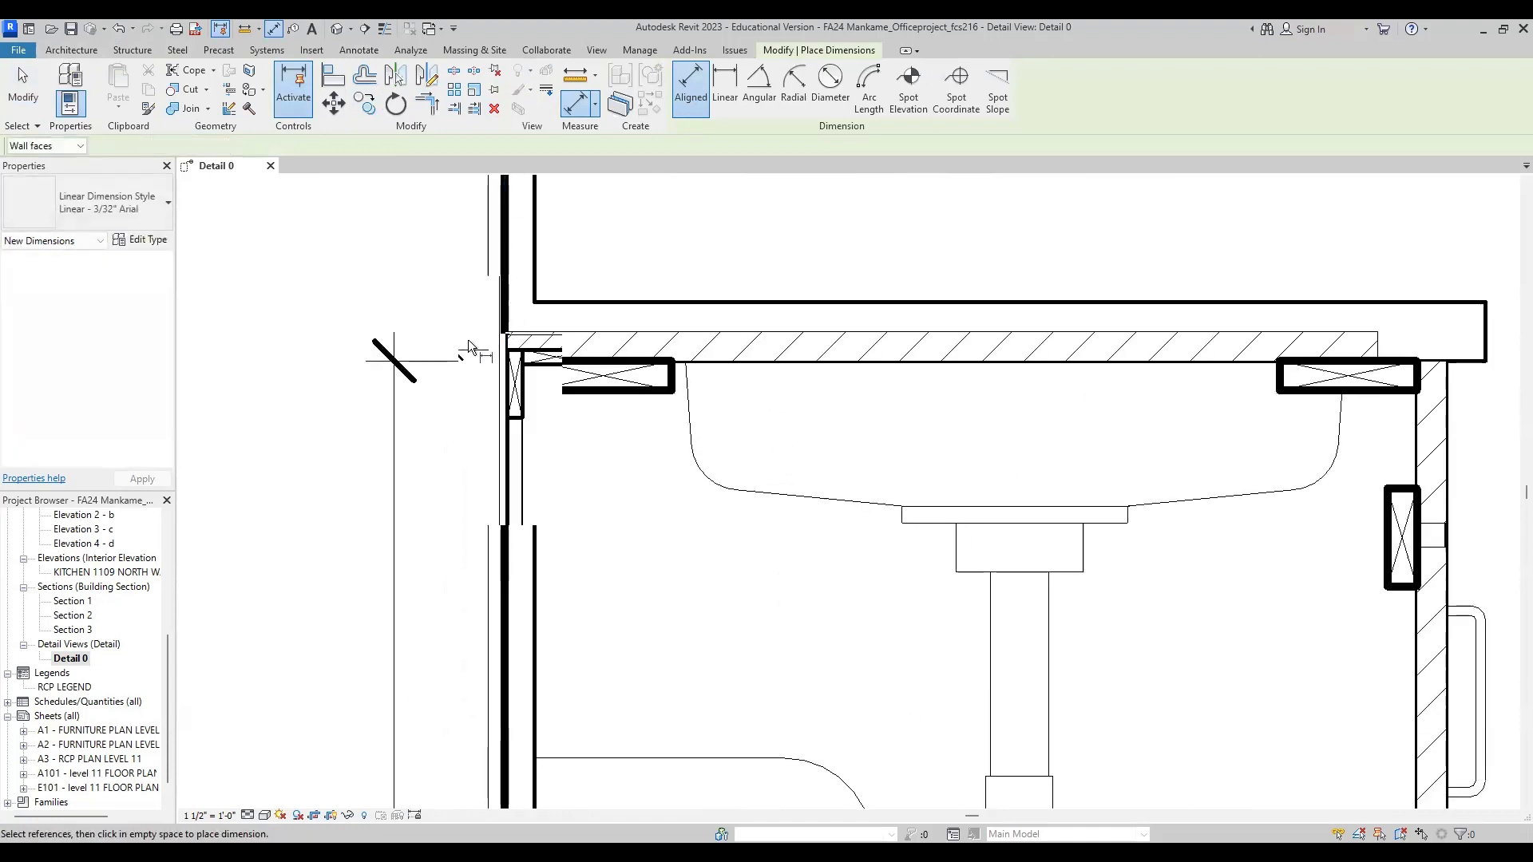
scroll(510, 375, up, 3)
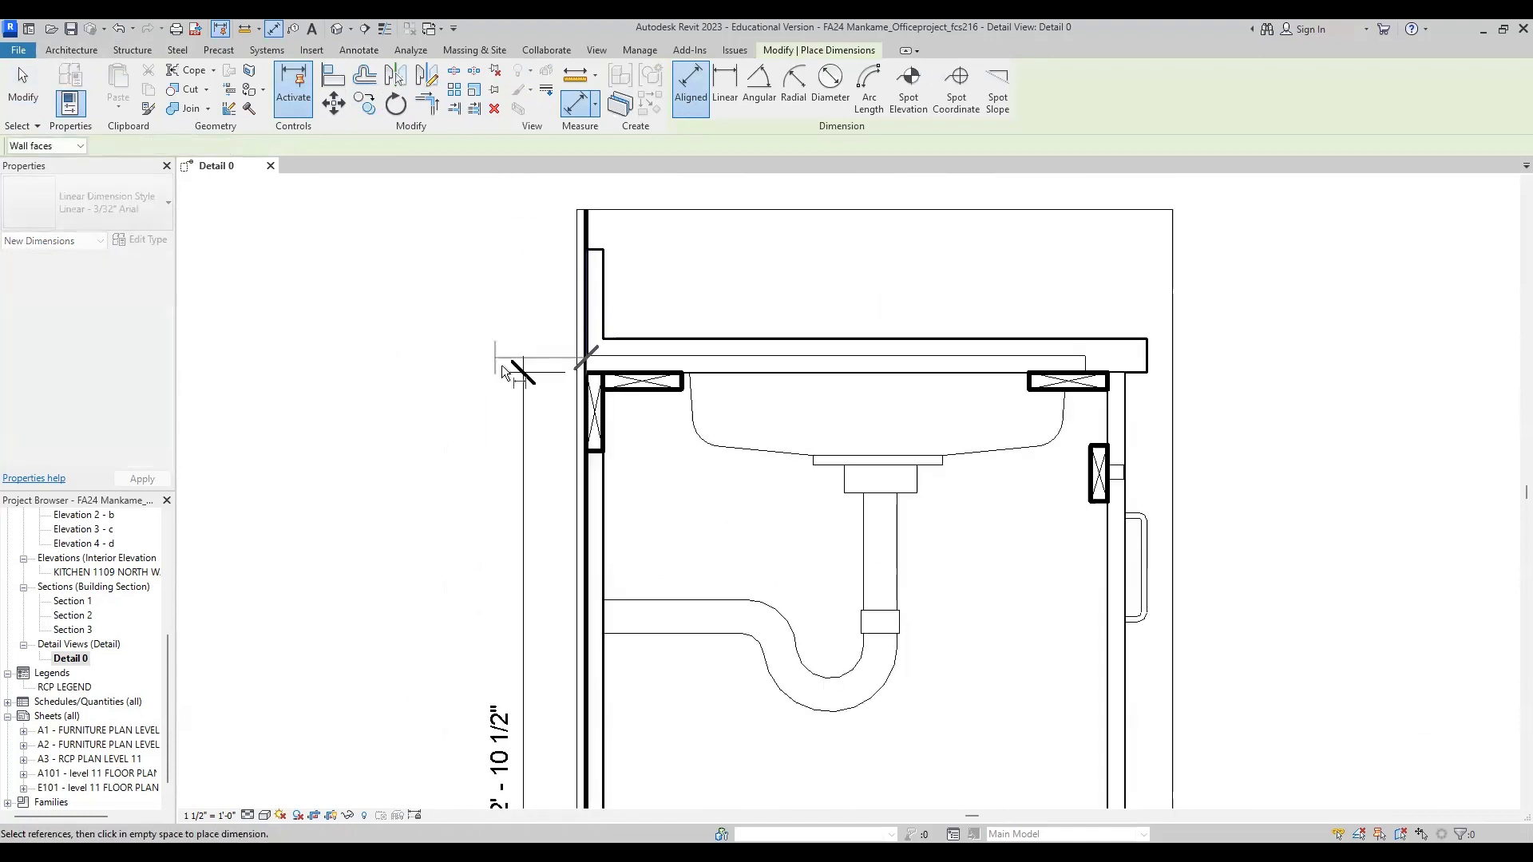
scroll(513, 390, down, 1)
key(Escape)
Step: Dimension the thickness of the hatched panel under the countertop, aligned with the cabinet height dimension
click(686, 100)
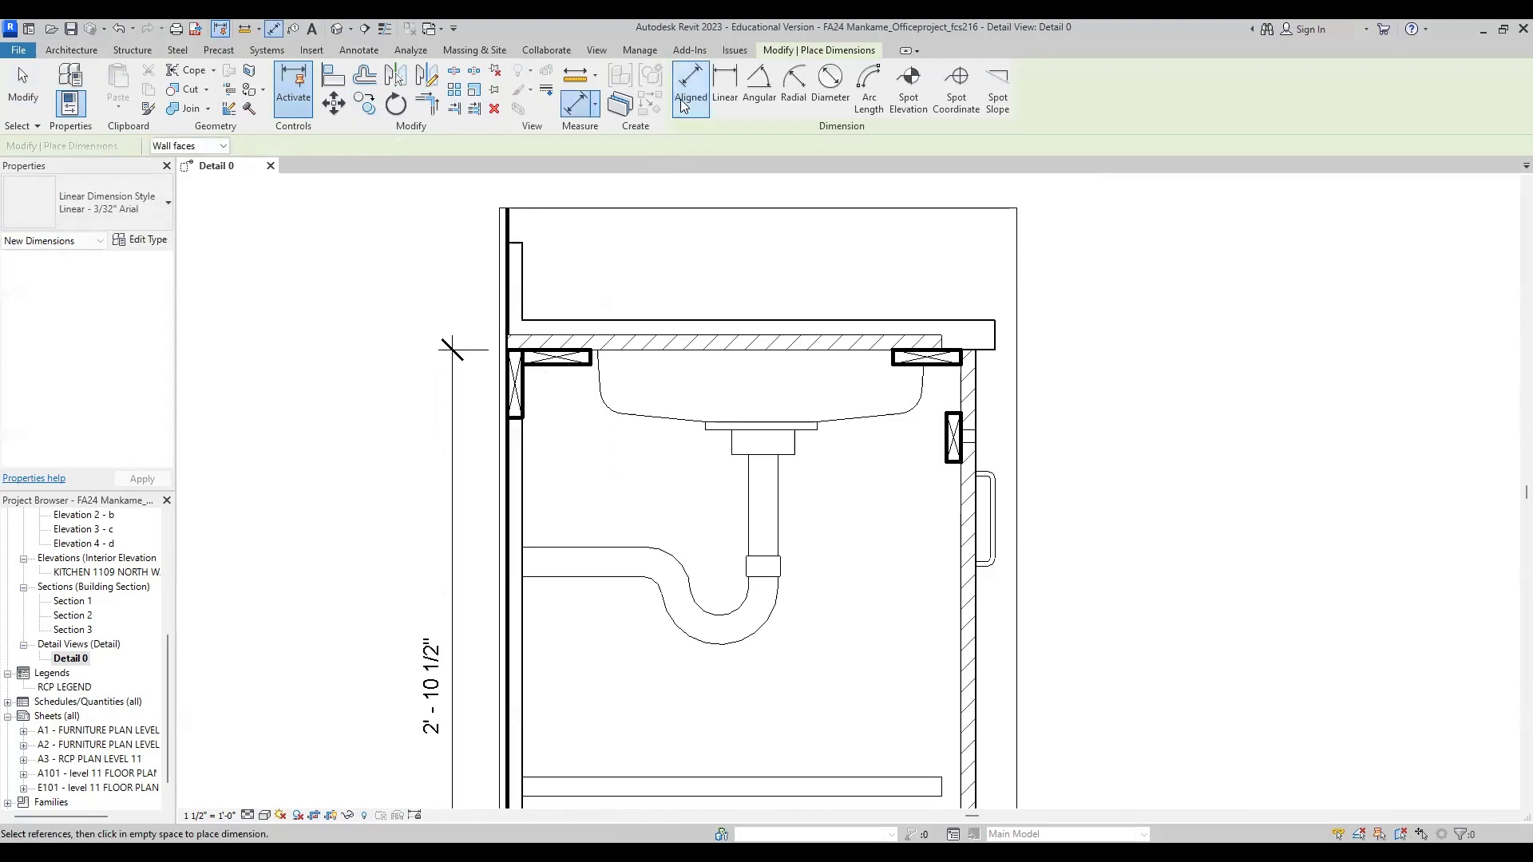
scroll(491, 319, up, 4)
click(533, 377)
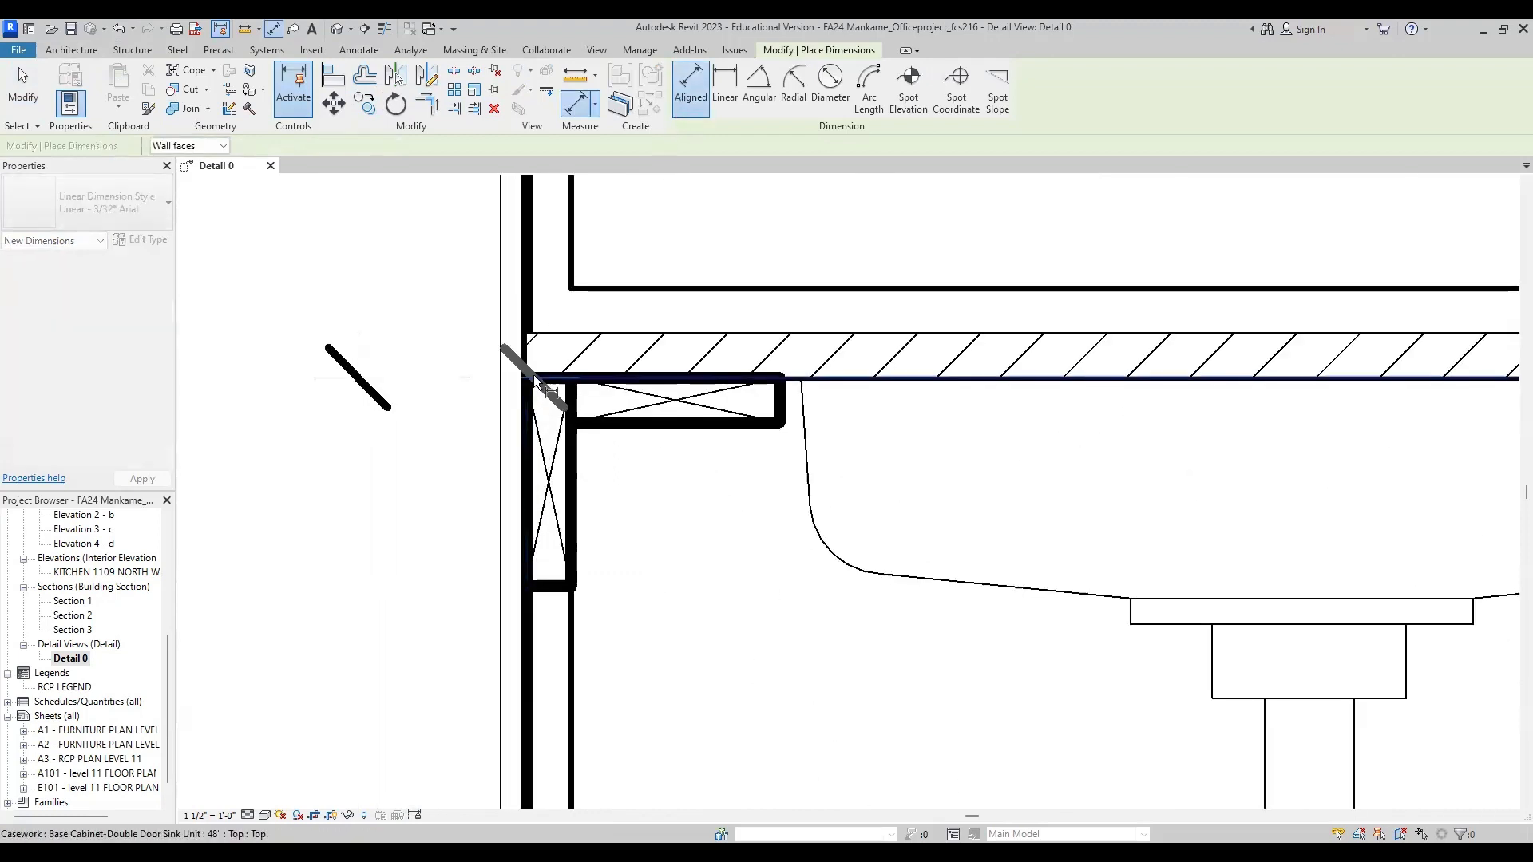
click(536, 338)
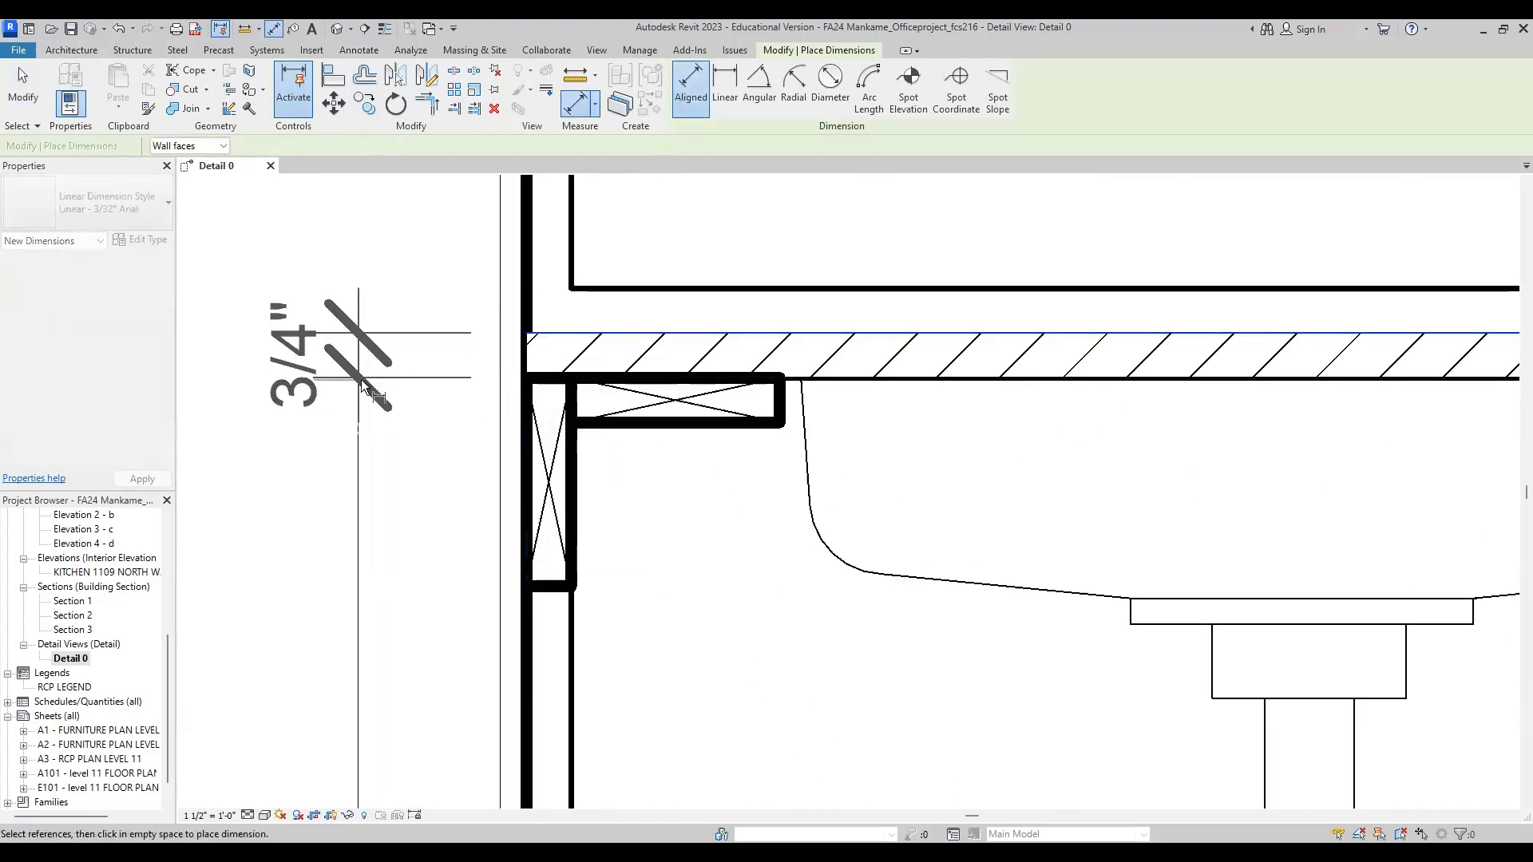
click(374, 391)
Step: Dimension the countertop layer from the hatched panel's top to the countertop surface, aligned with the panel thickness dimension
middle_drag(438, 424, 515, 545)
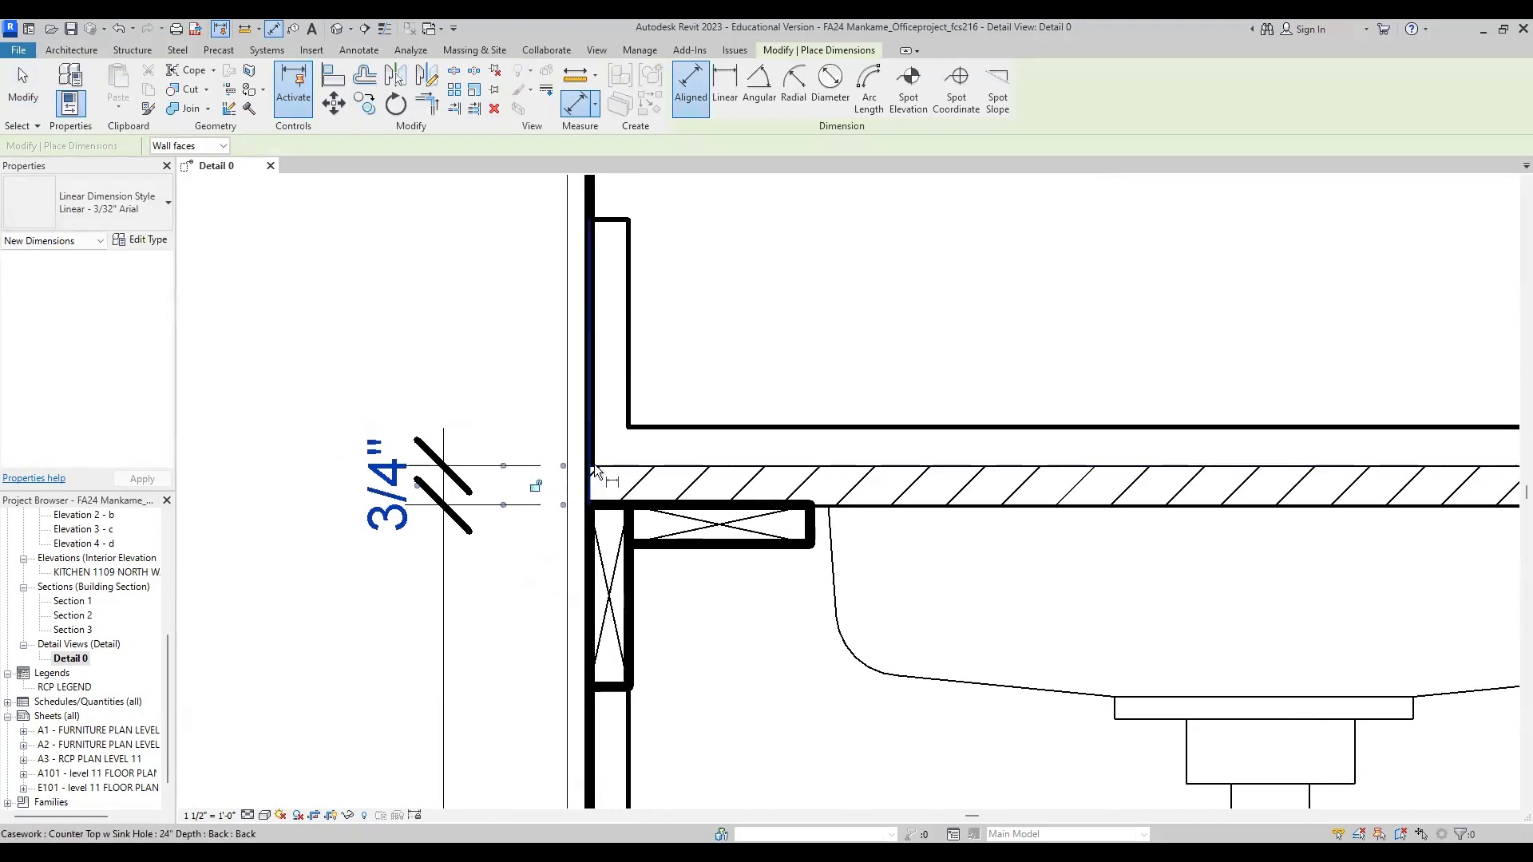
click(591, 437)
key(Escape)
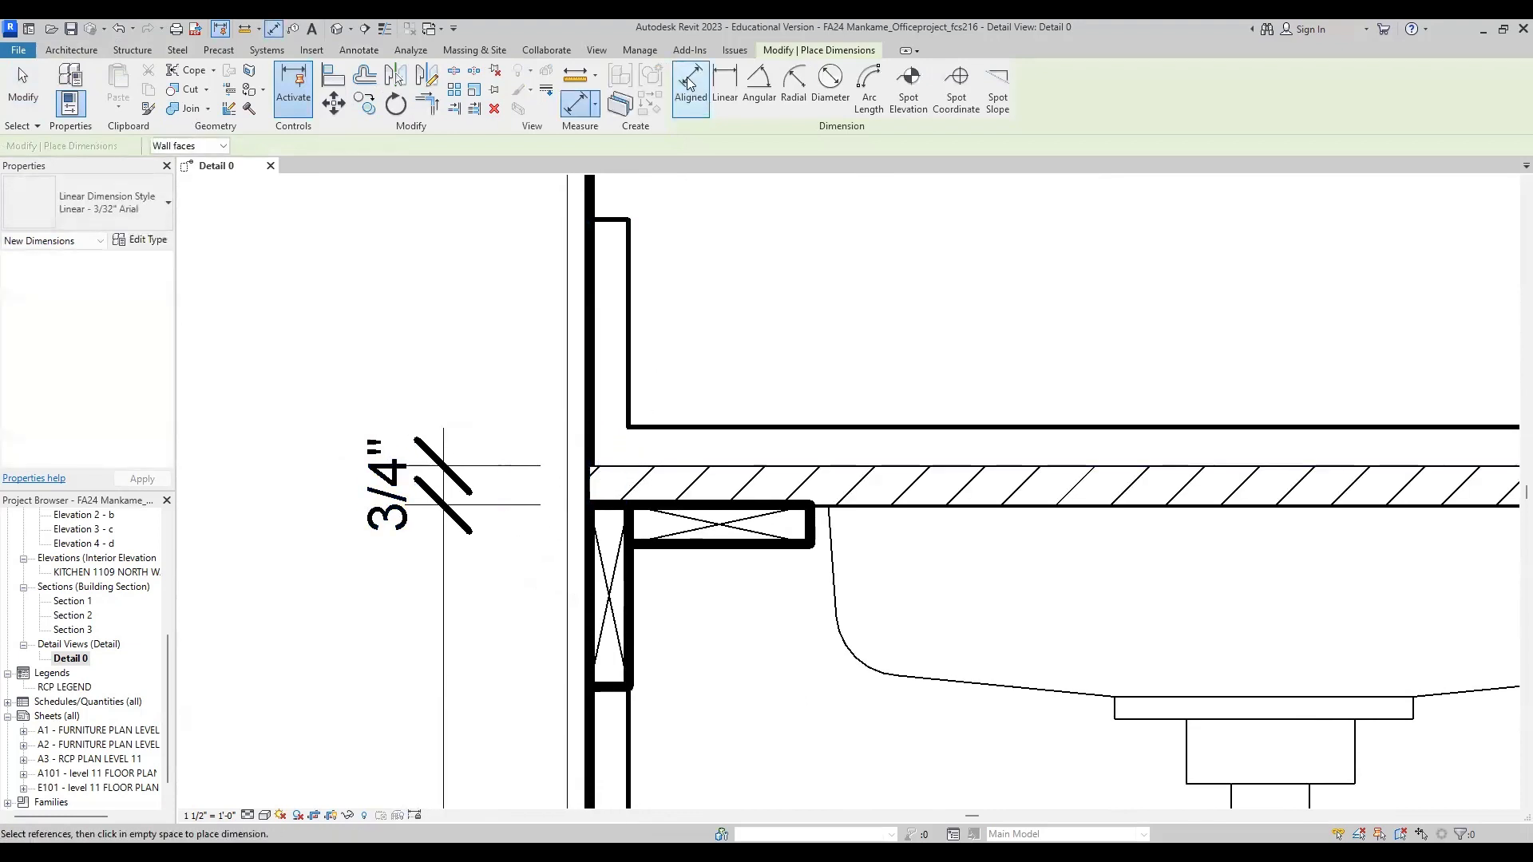
click(639, 467)
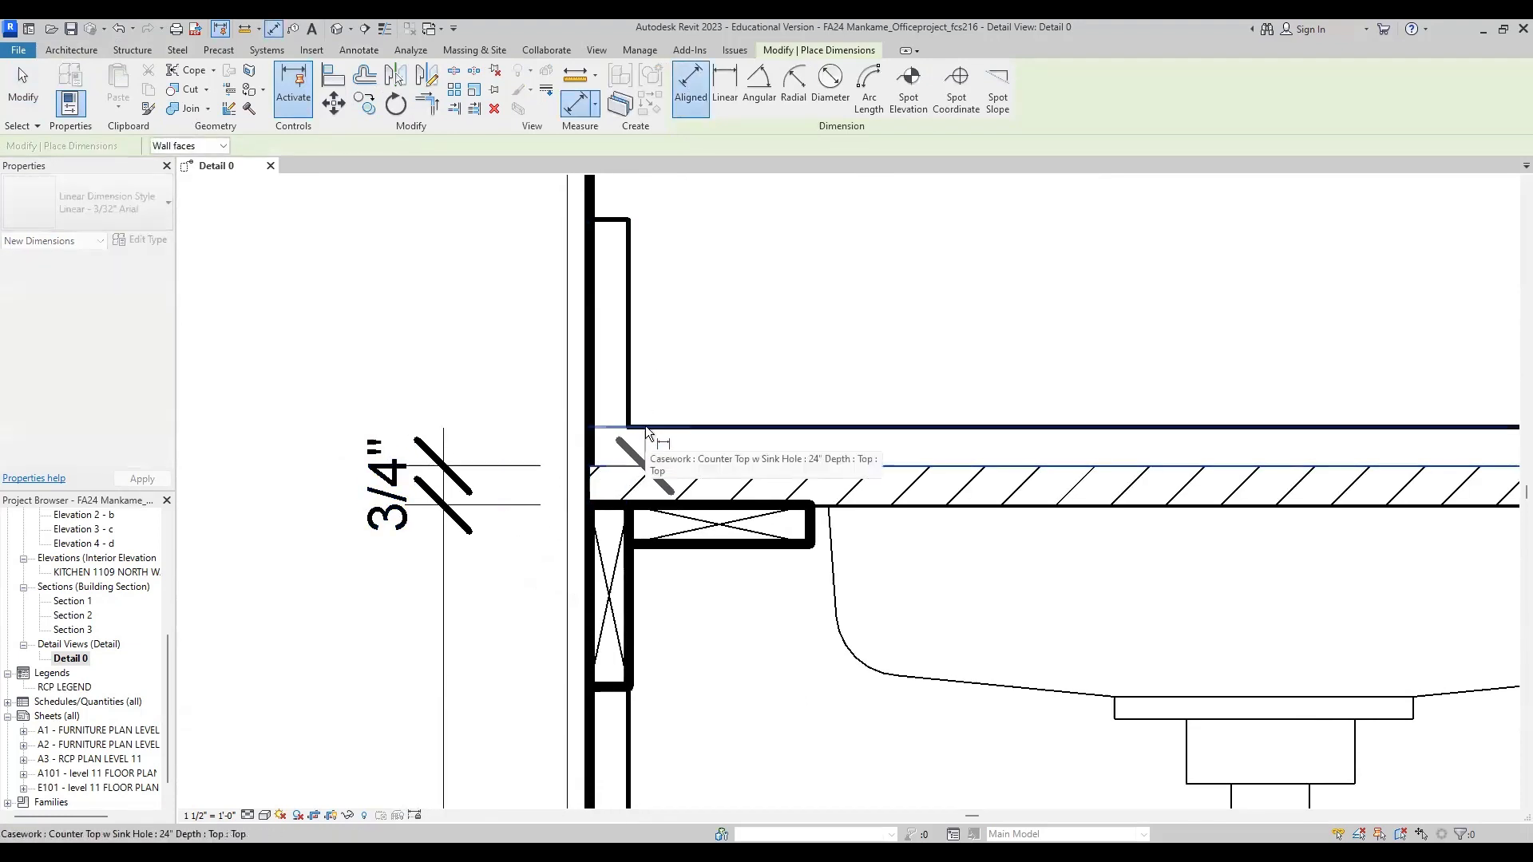
click(647, 426)
click(450, 471)
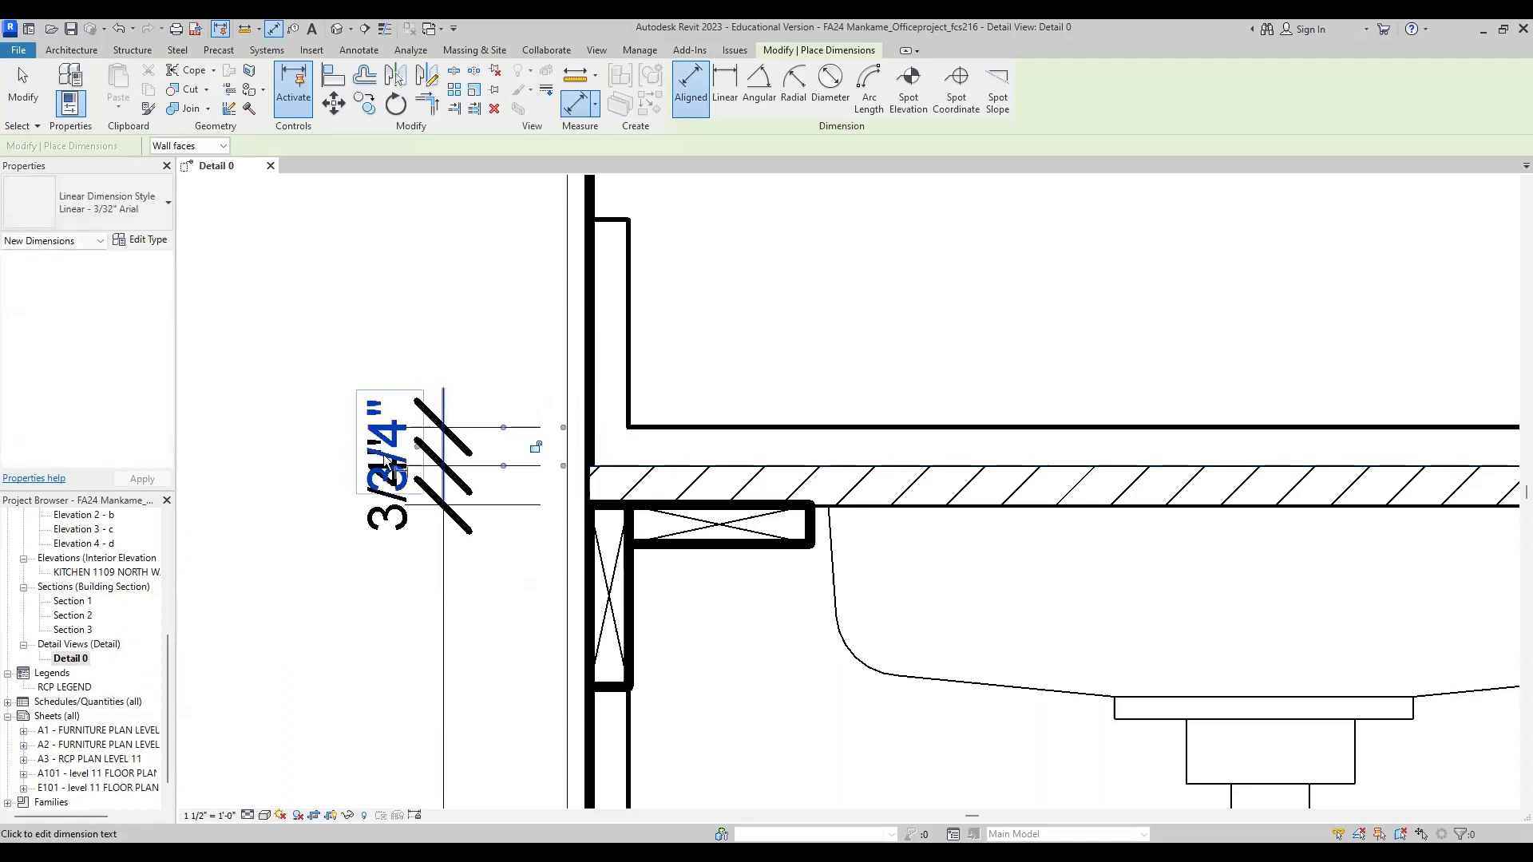
Step: Separate the two overlapping 3/4" dimension texts, moving the countertop's text above and the hatched panel's text below, with leaders
drag(408, 445, 372, 349)
middle_drag(447, 537, 561, 467)
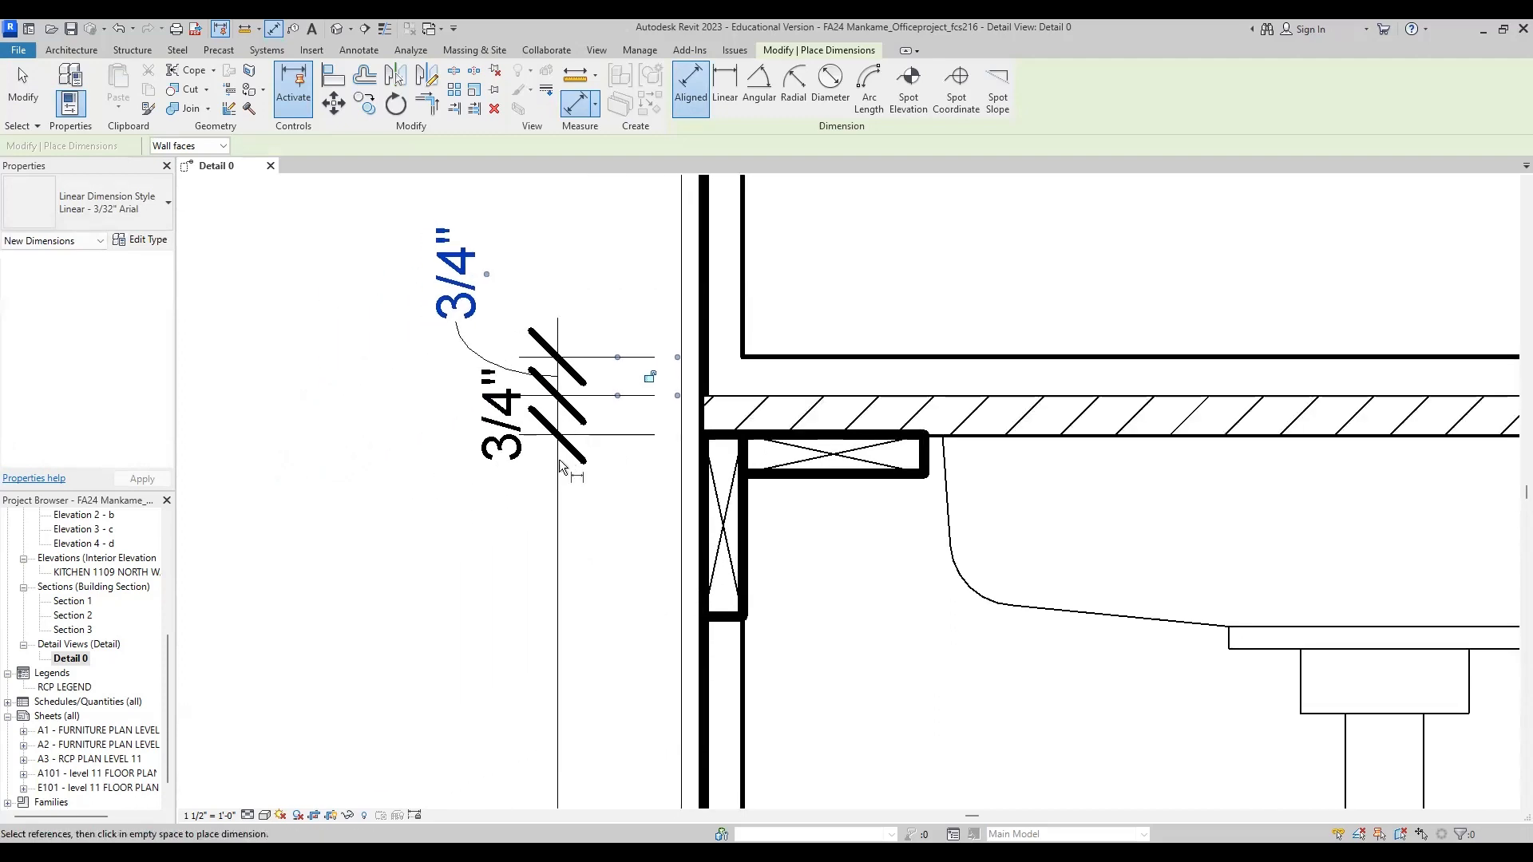
key(Escape)
key(Escape)
click(521, 431)
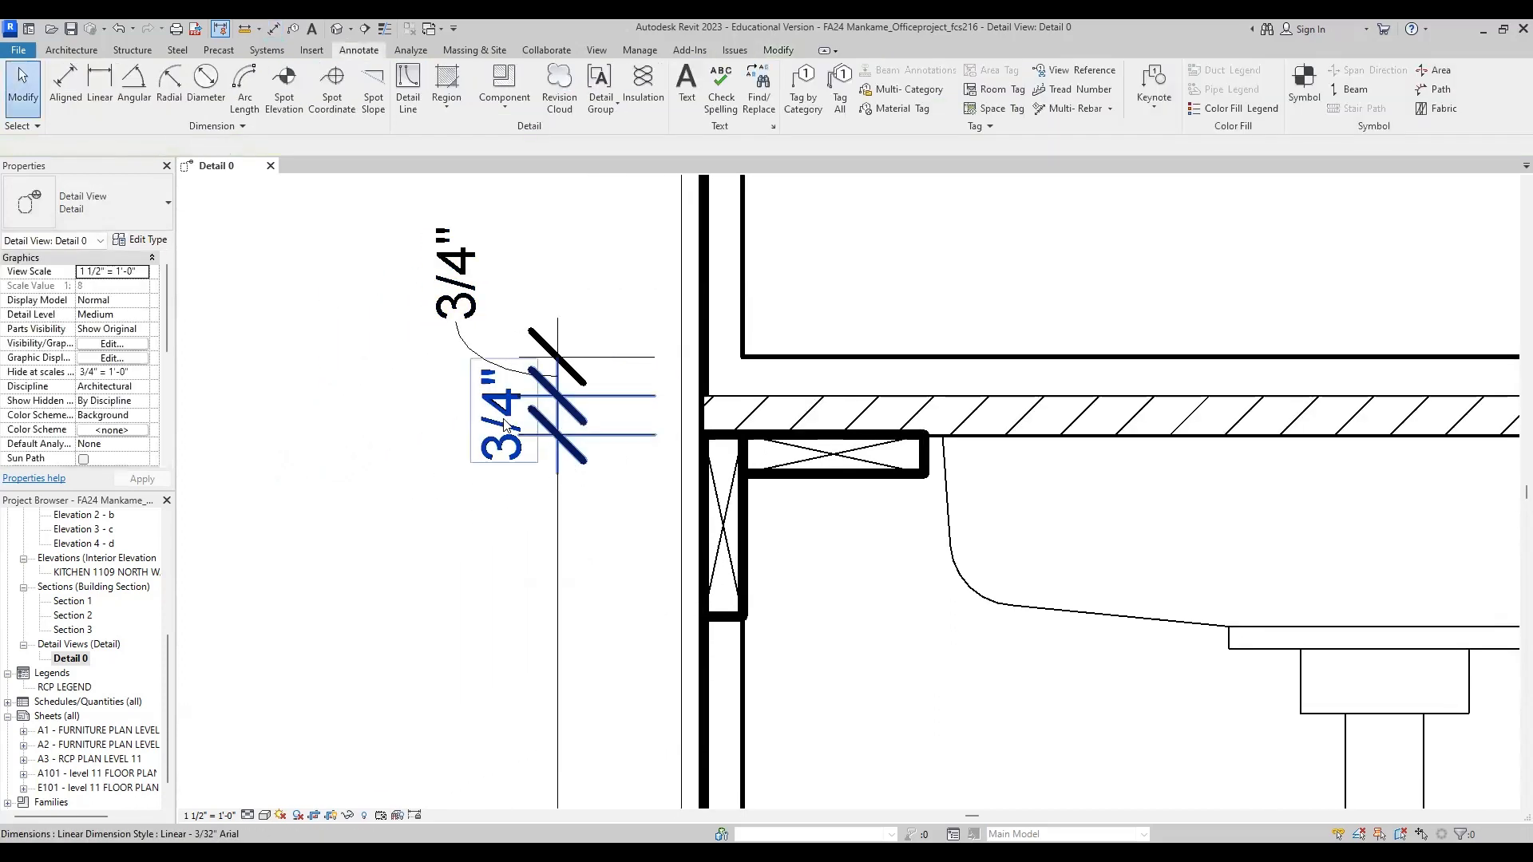
drag(531, 417, 526, 509)
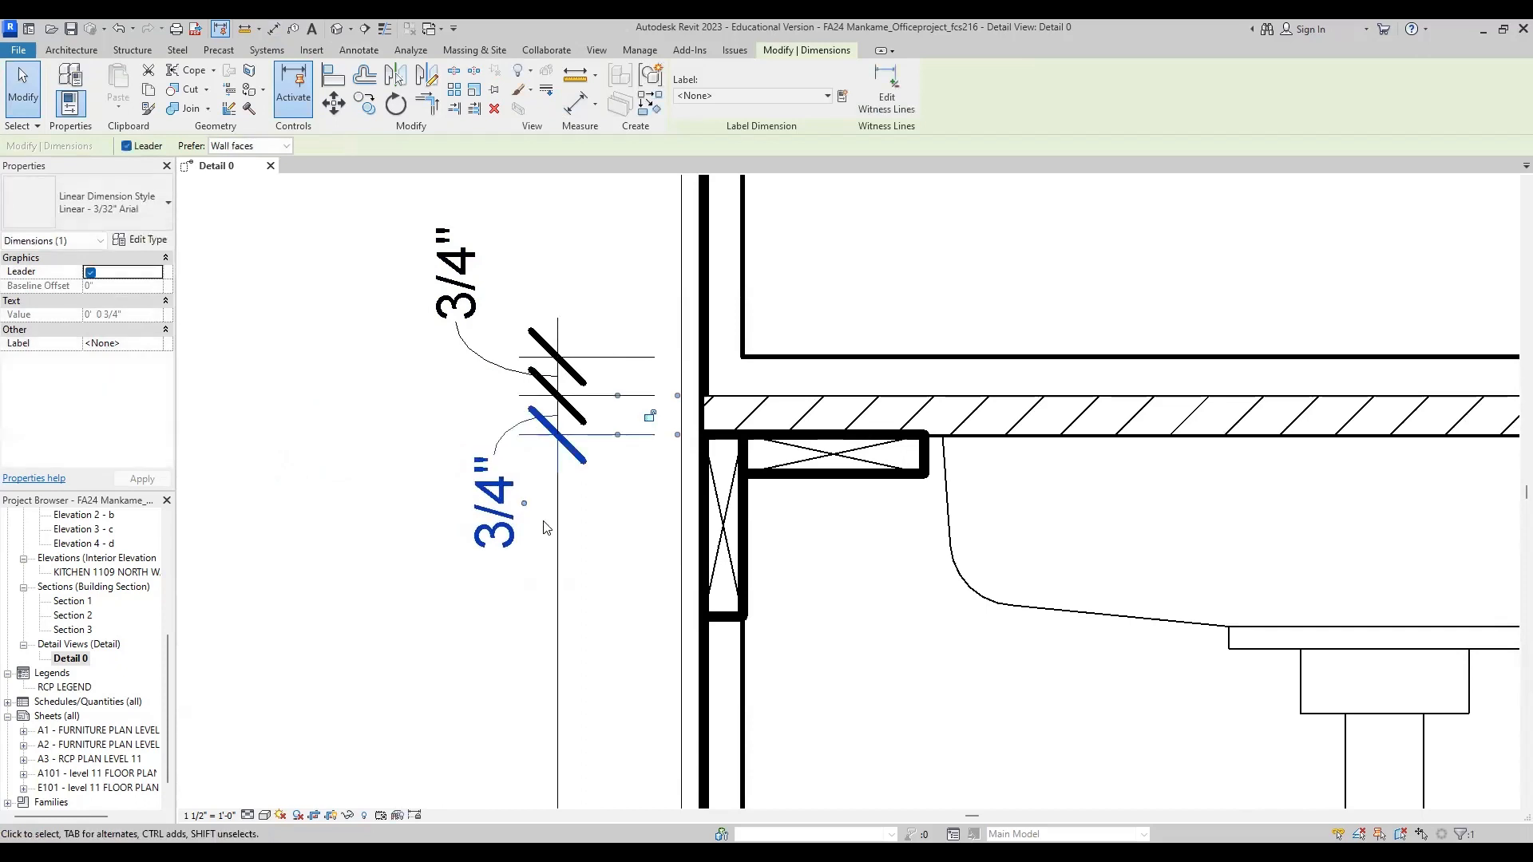
scroll(527, 510, down, 1)
mouse_move(502, 337)
mouse_down()
mouse_move(530, 348)
mouse_move(524, 455)
mouse_move(527, 347)
mouse_up()
scroll(527, 351, down, 4)
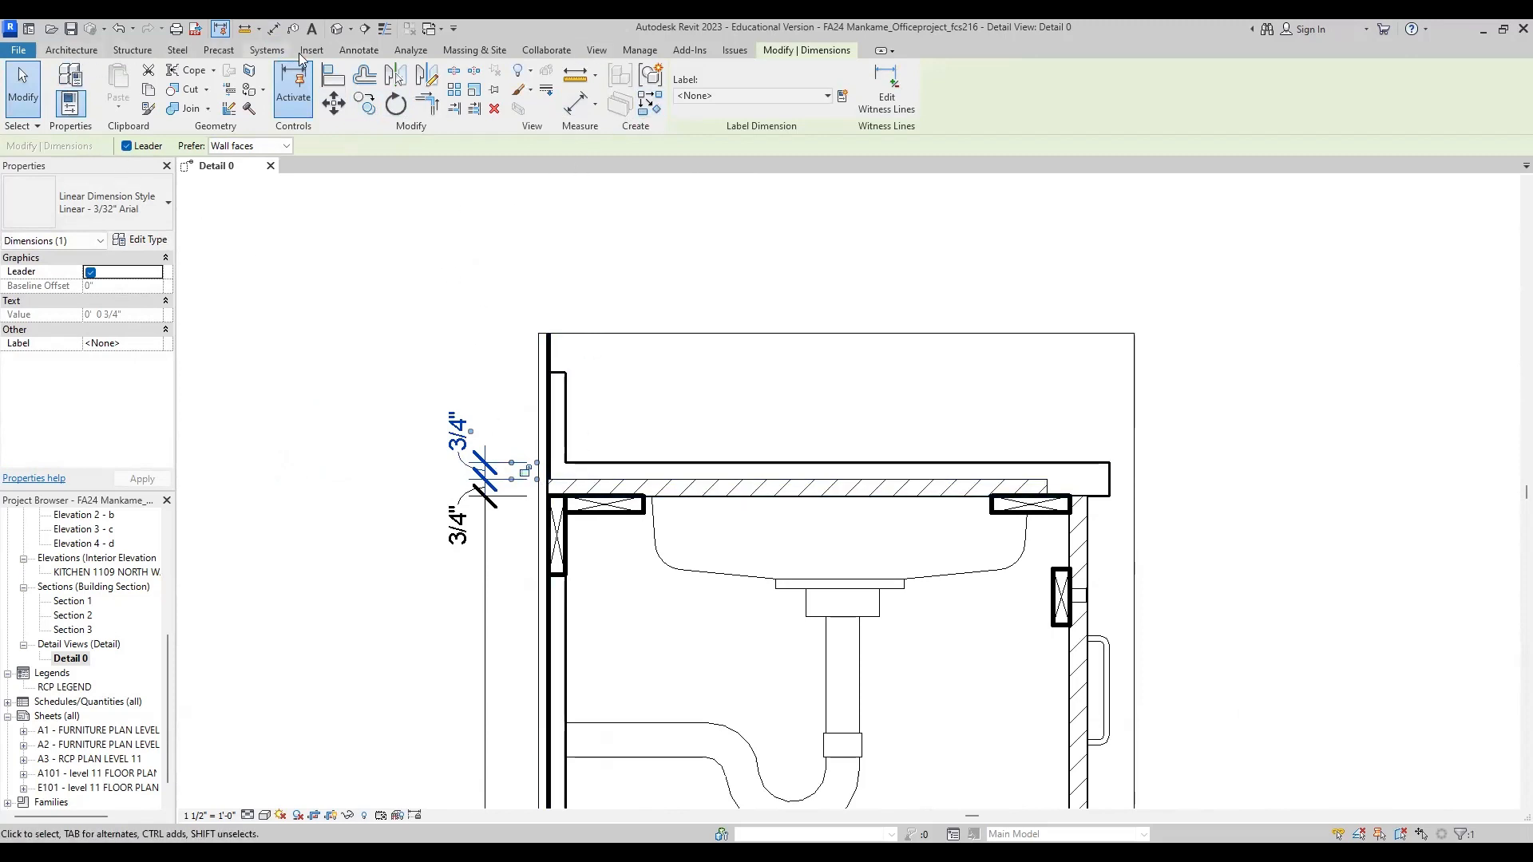
Step: Dimension the backsplash height from the countertop surface to its top edge, in line with the existing vertical dimensions
click(359, 50)
key(d)
key(i)
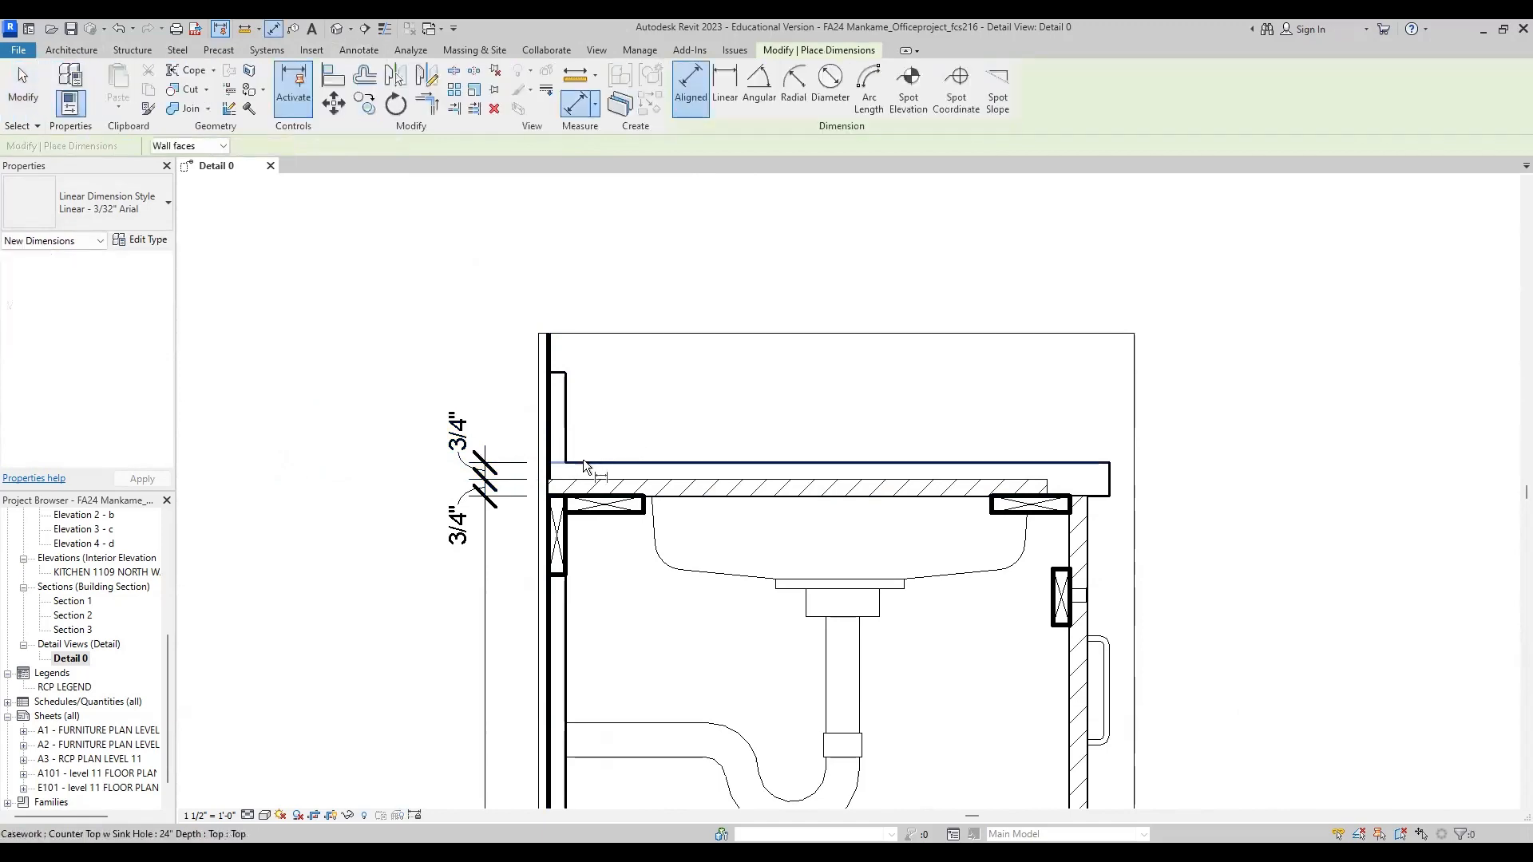
click(568, 372)
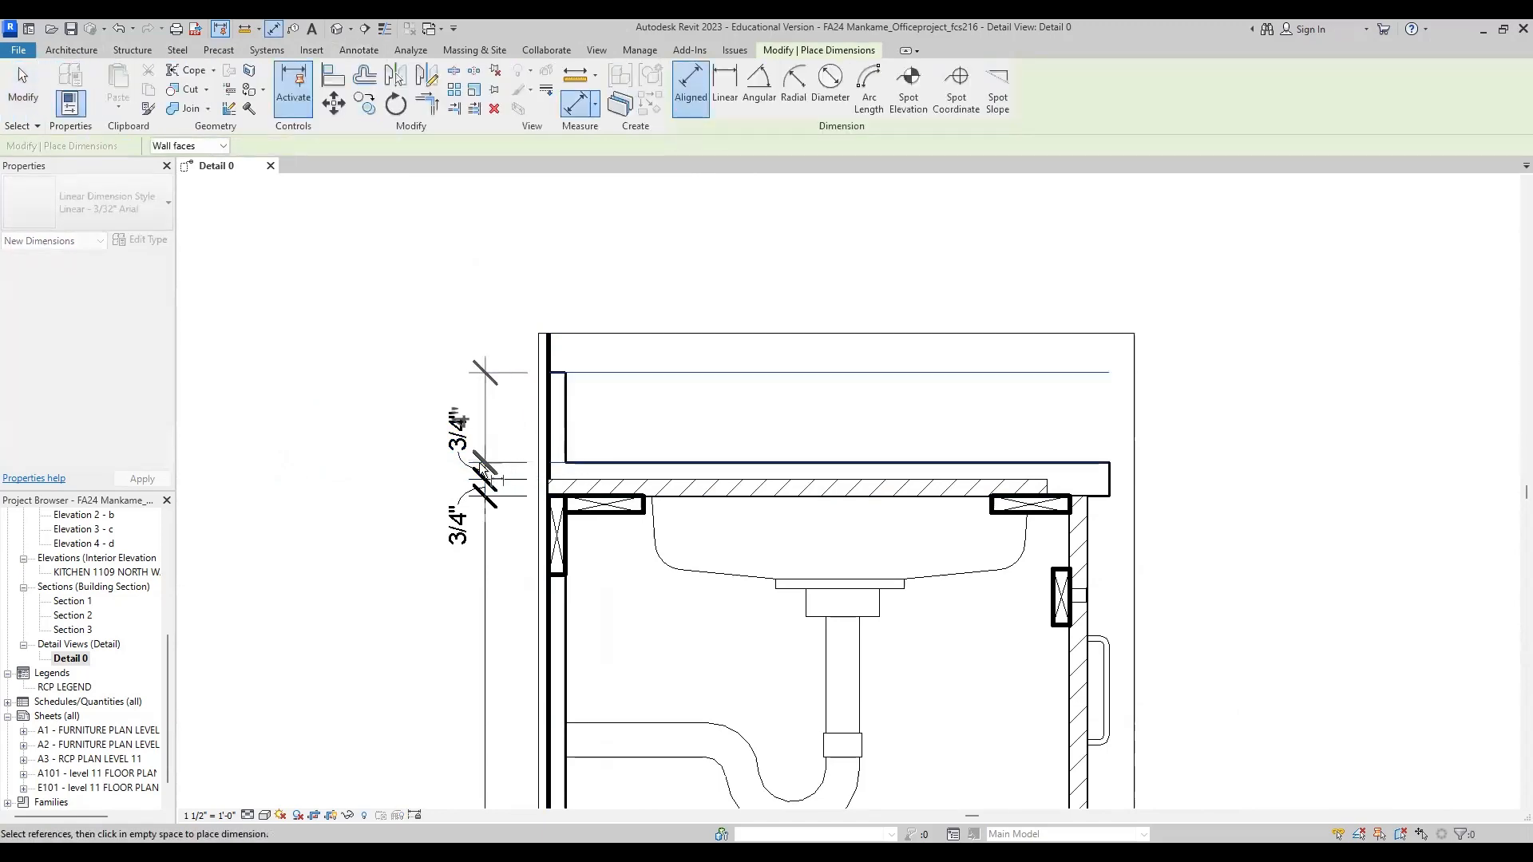
click(483, 441)
scroll(460, 444, up, 3)
key(Escape)
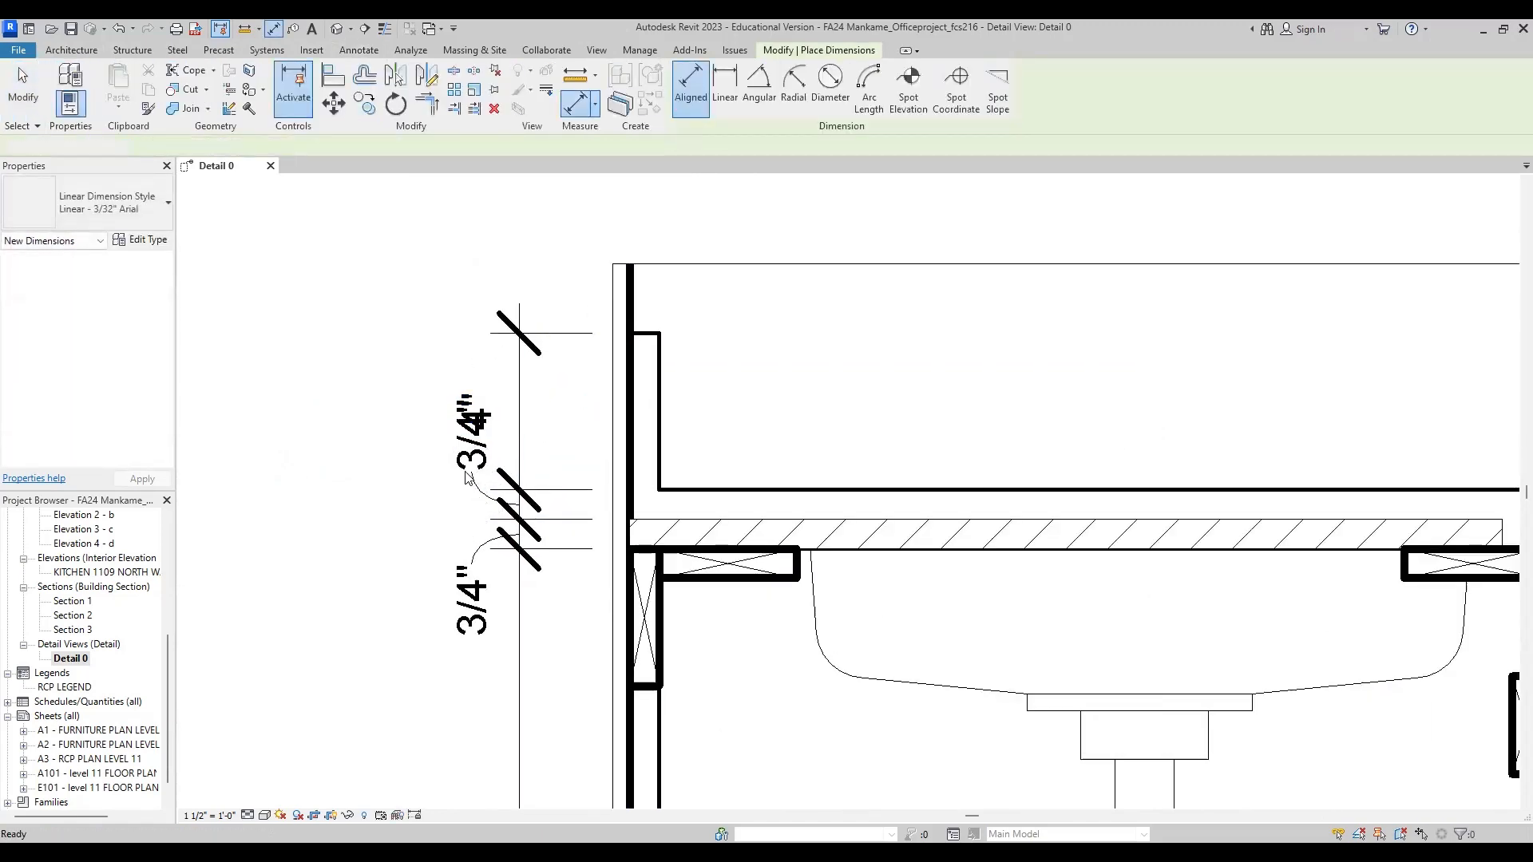
Step: Move the countertop layer's 3/4" text down beside its own dimension line, clear of the backsplash dimension text
click(467, 473)
drag(467, 473, 495, 510)
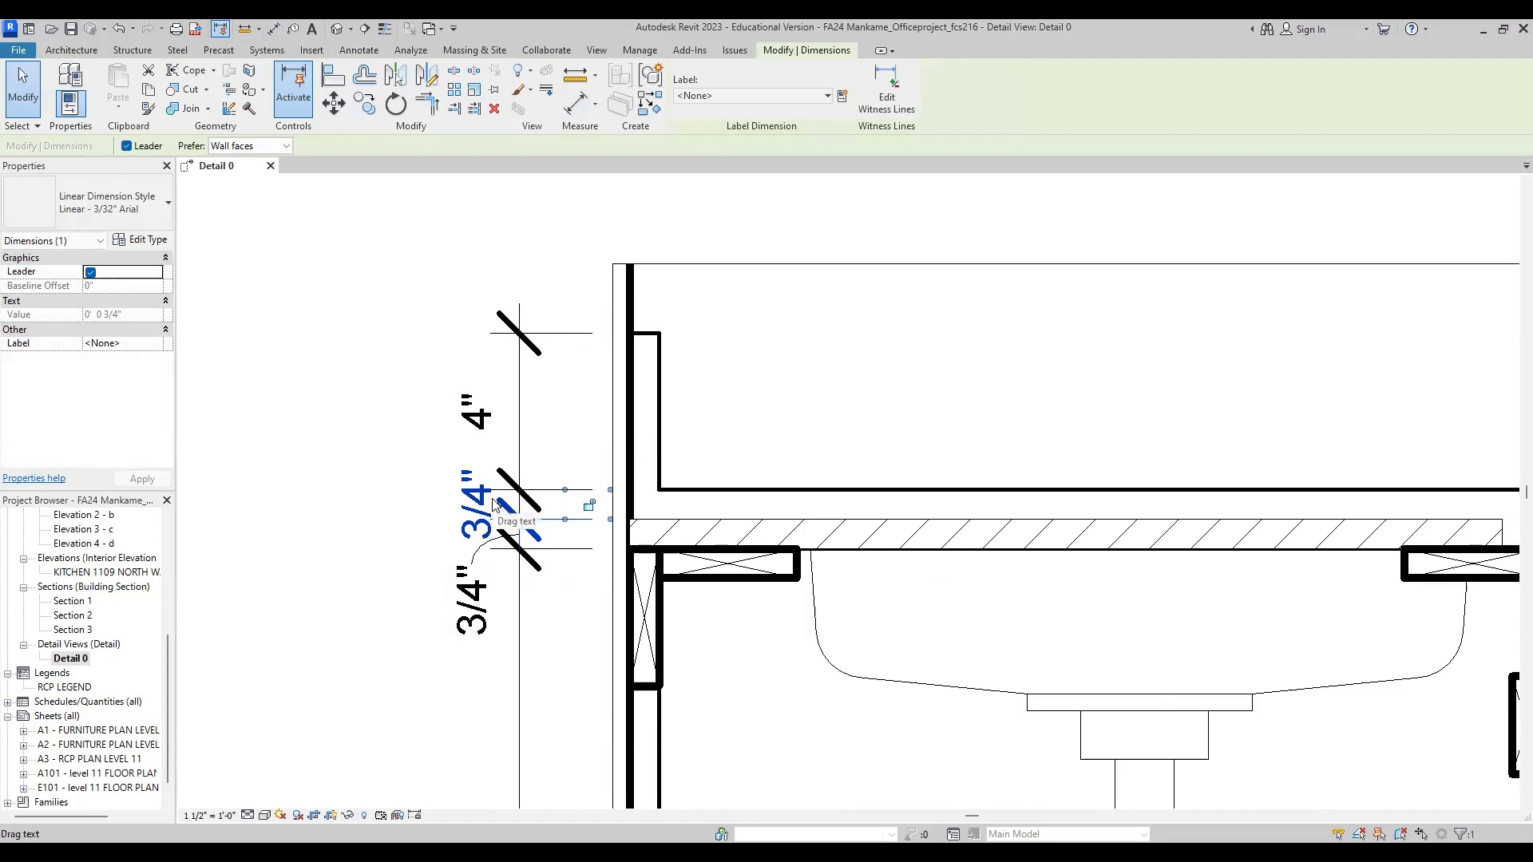
click(392, 515)
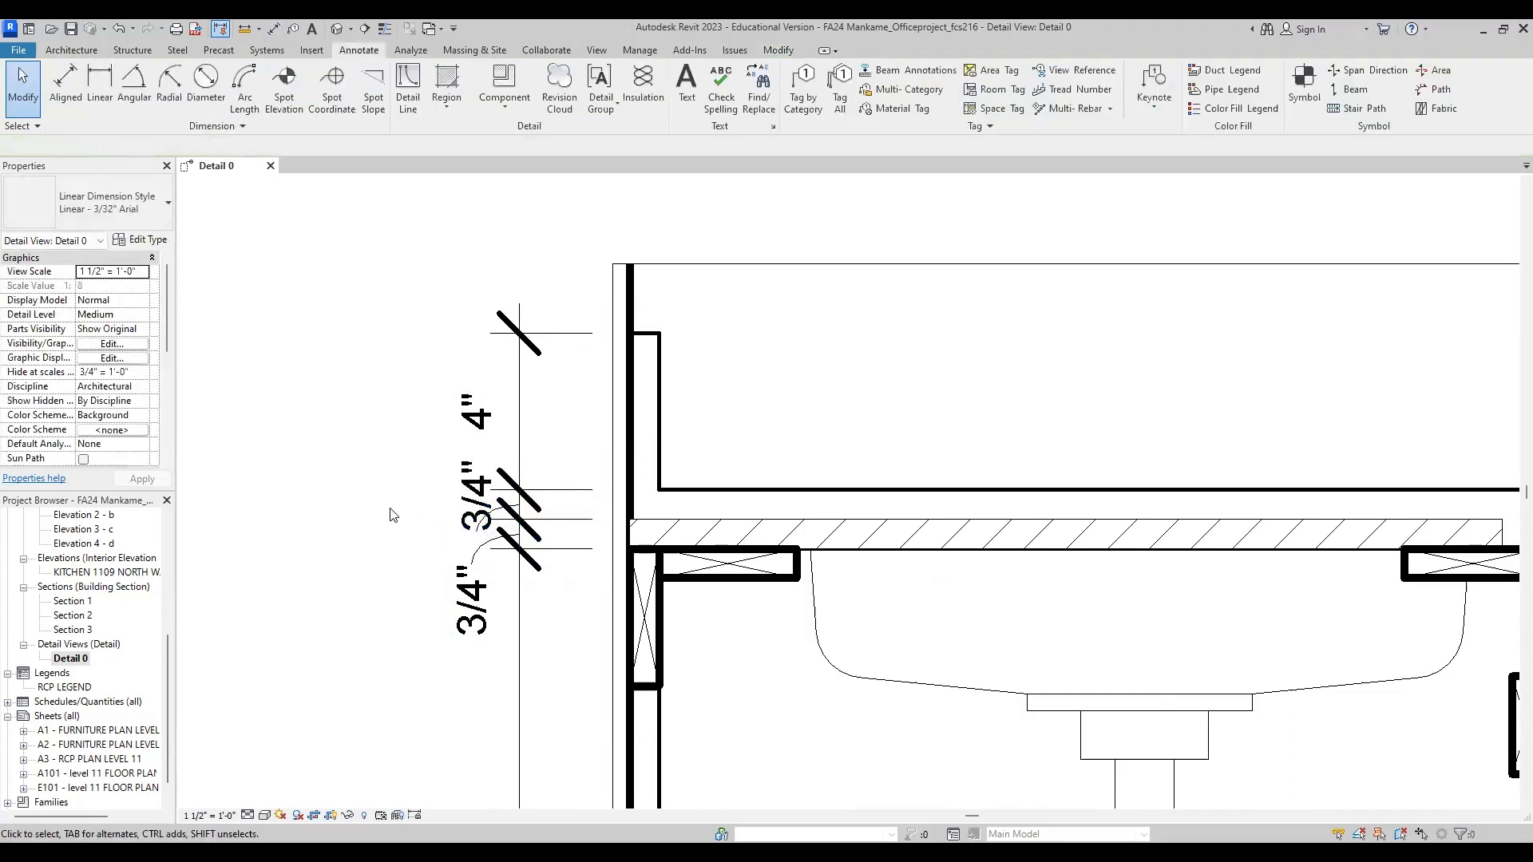
Step: Add an overall height dimension from the backsplash top to the cabinet bottom, outside the existing vertical dimension string
scroll(516, 447, down, 5)
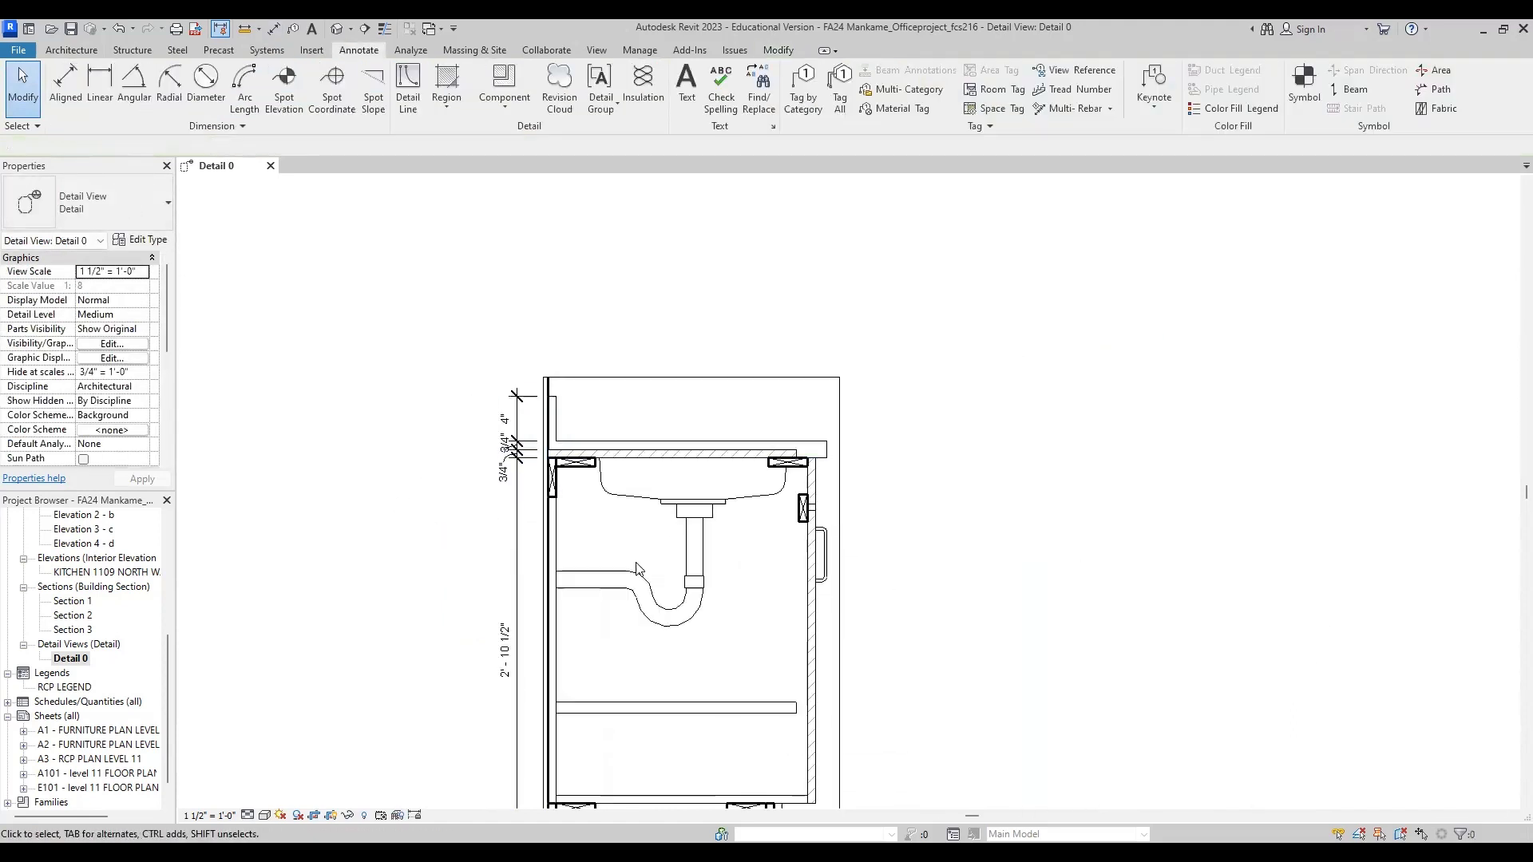
middle_drag(665, 705, 647, 635)
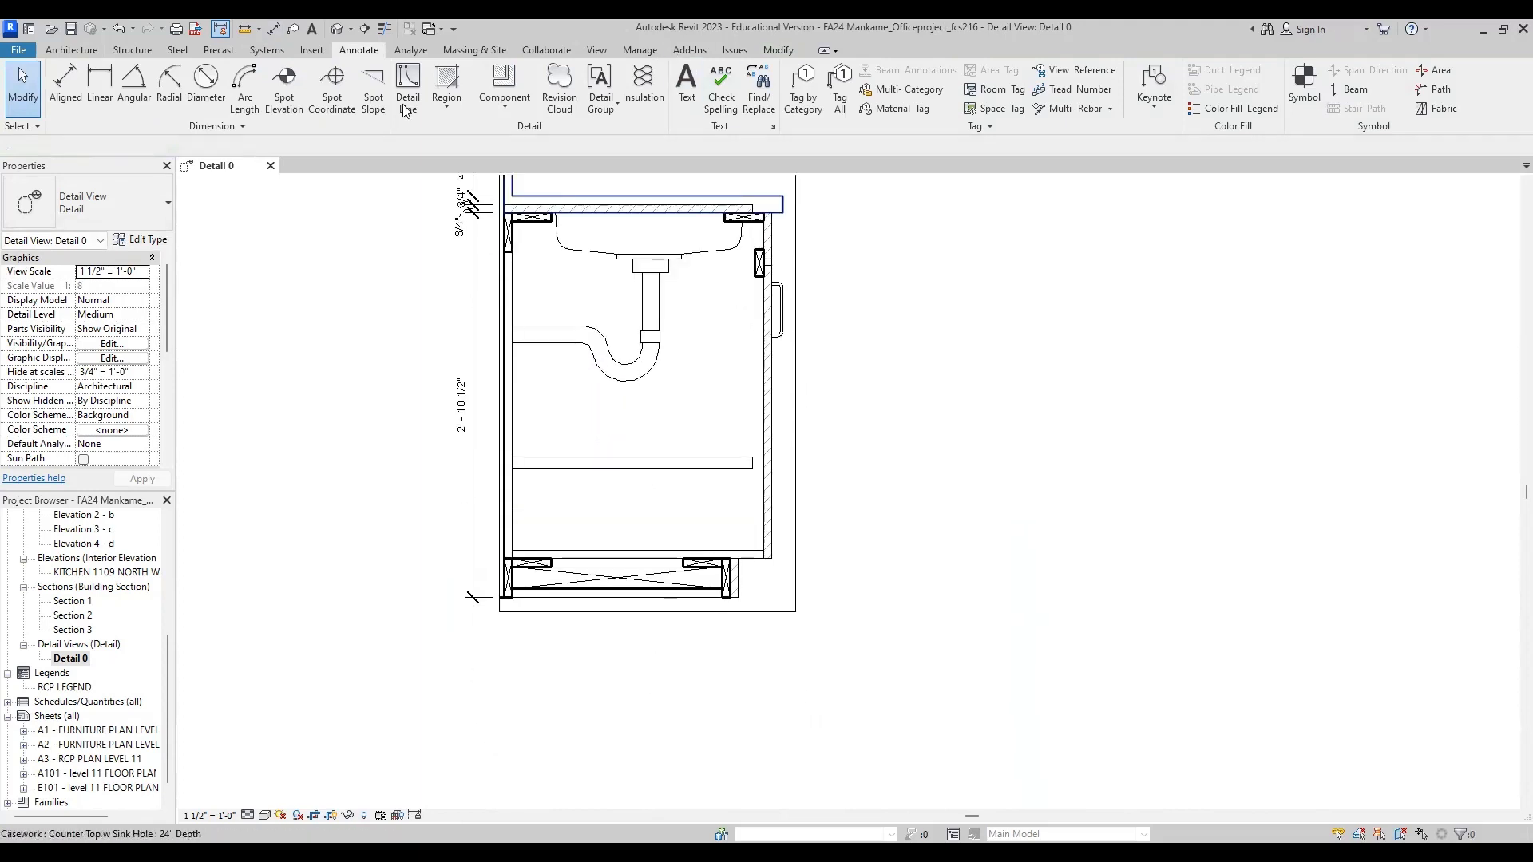
click(66, 88)
scroll(501, 599, up, 4)
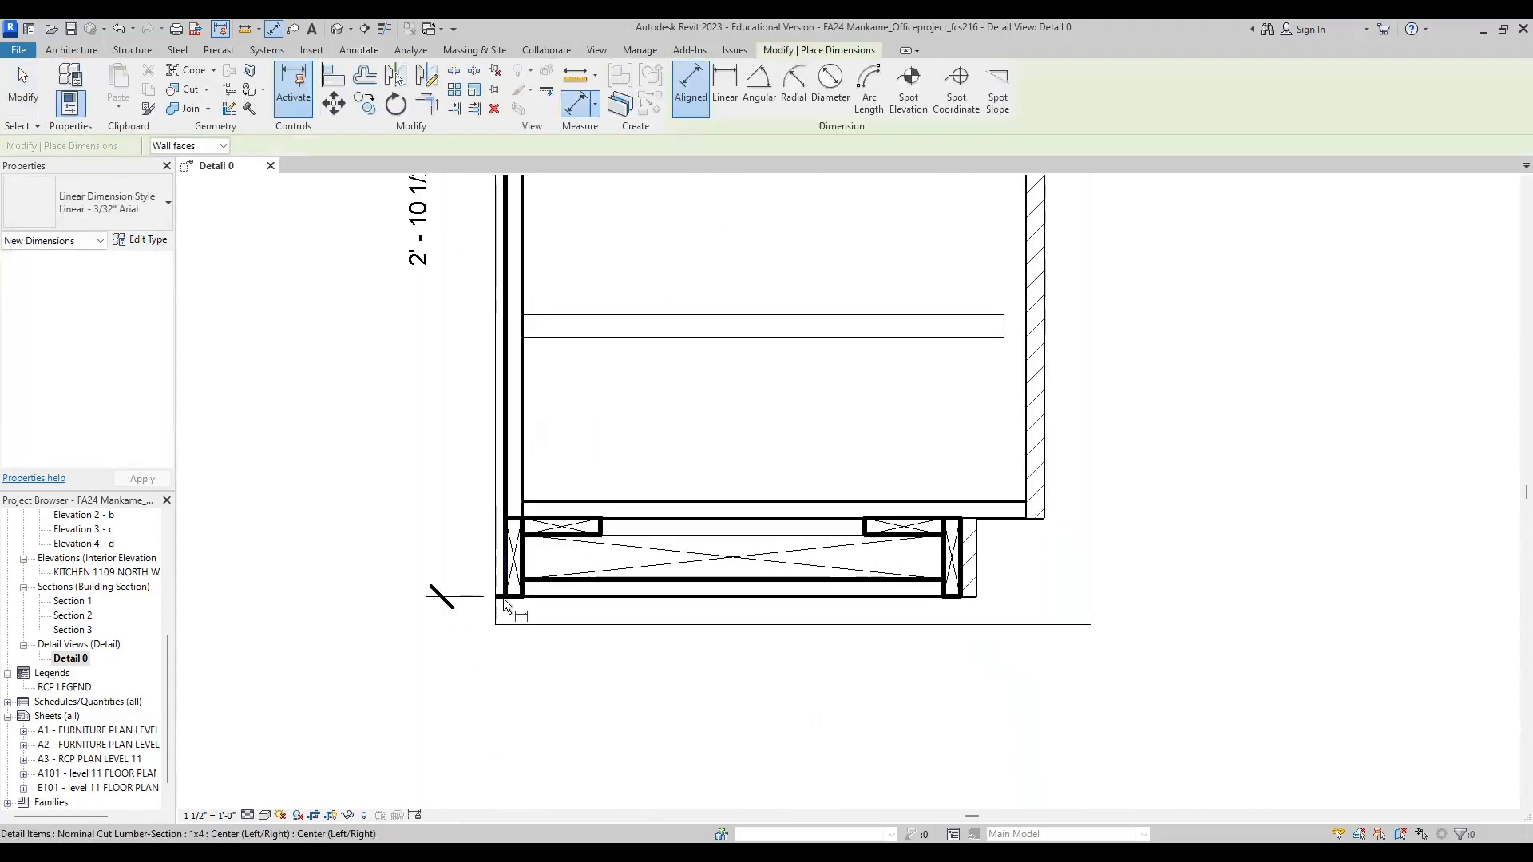
scroll(513, 623, down, 2)
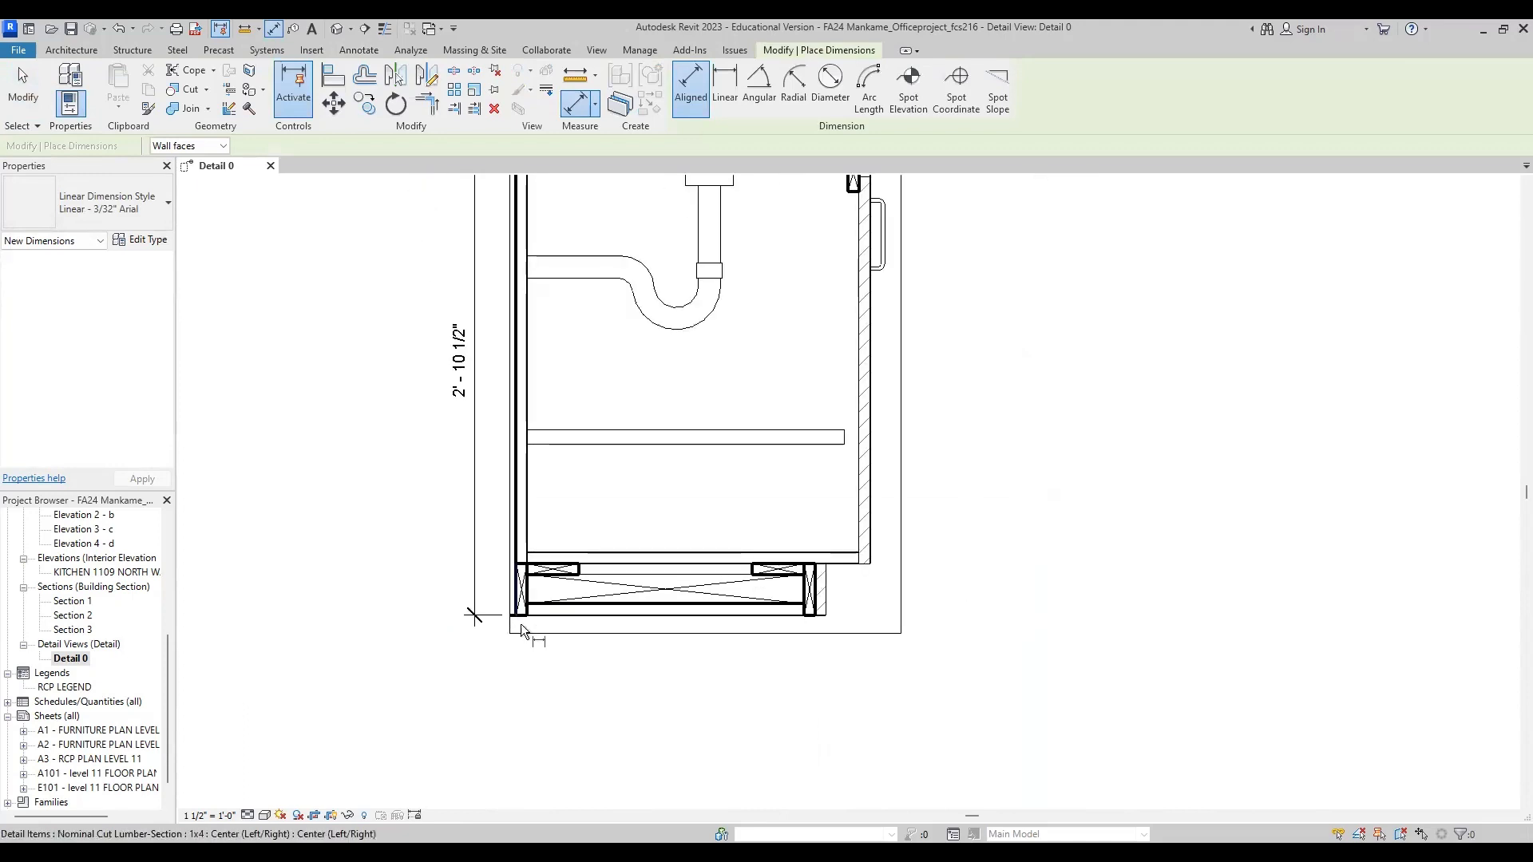
scroll(521, 625, down, 1)
middle_drag(535, 329, 609, 512)
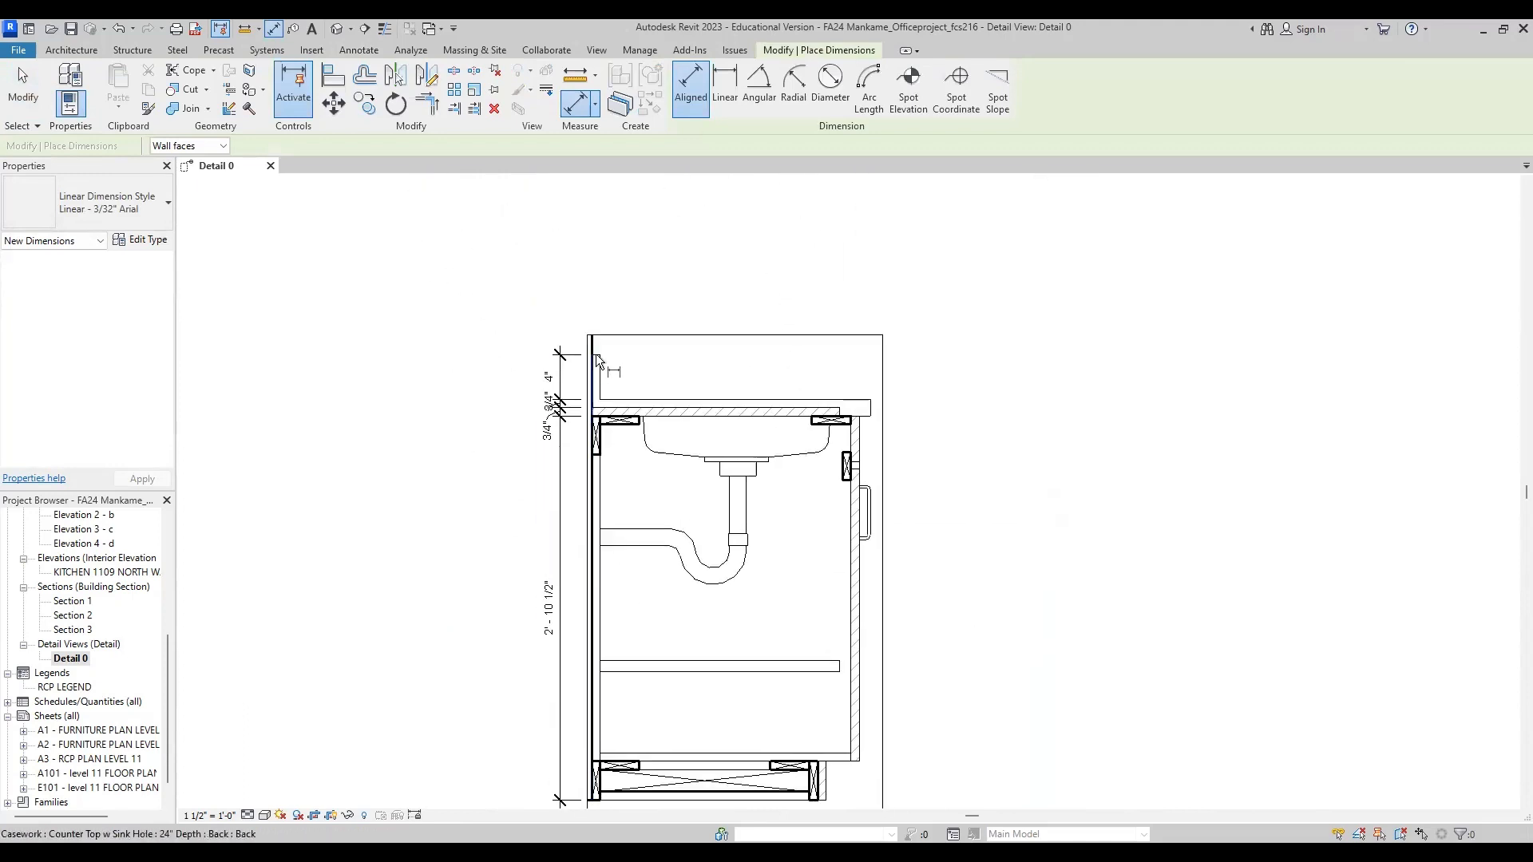
scroll(616, 352, down, 2)
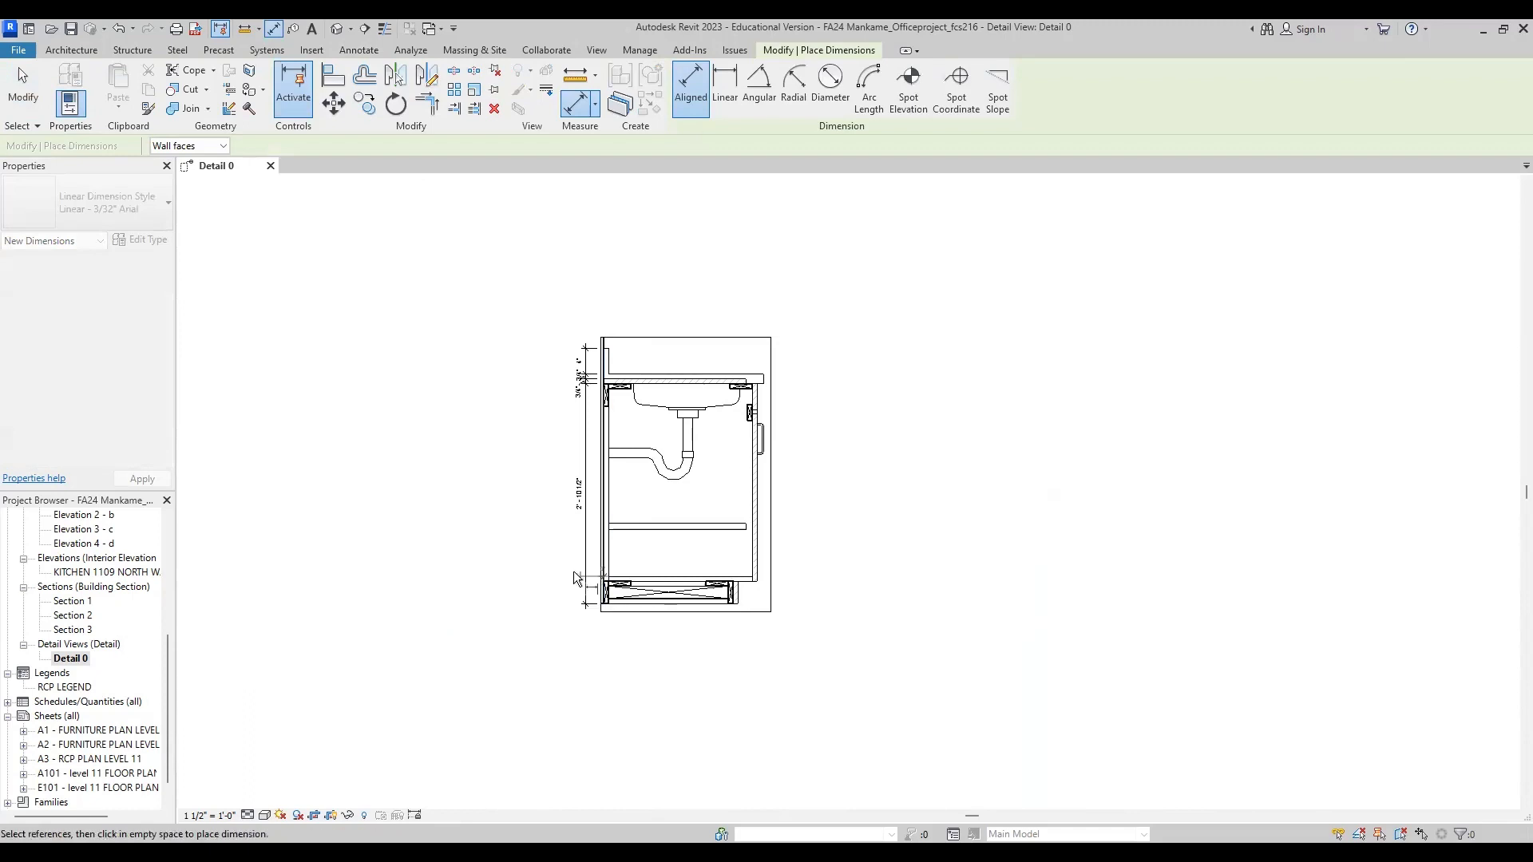
scroll(605, 383, up, 6)
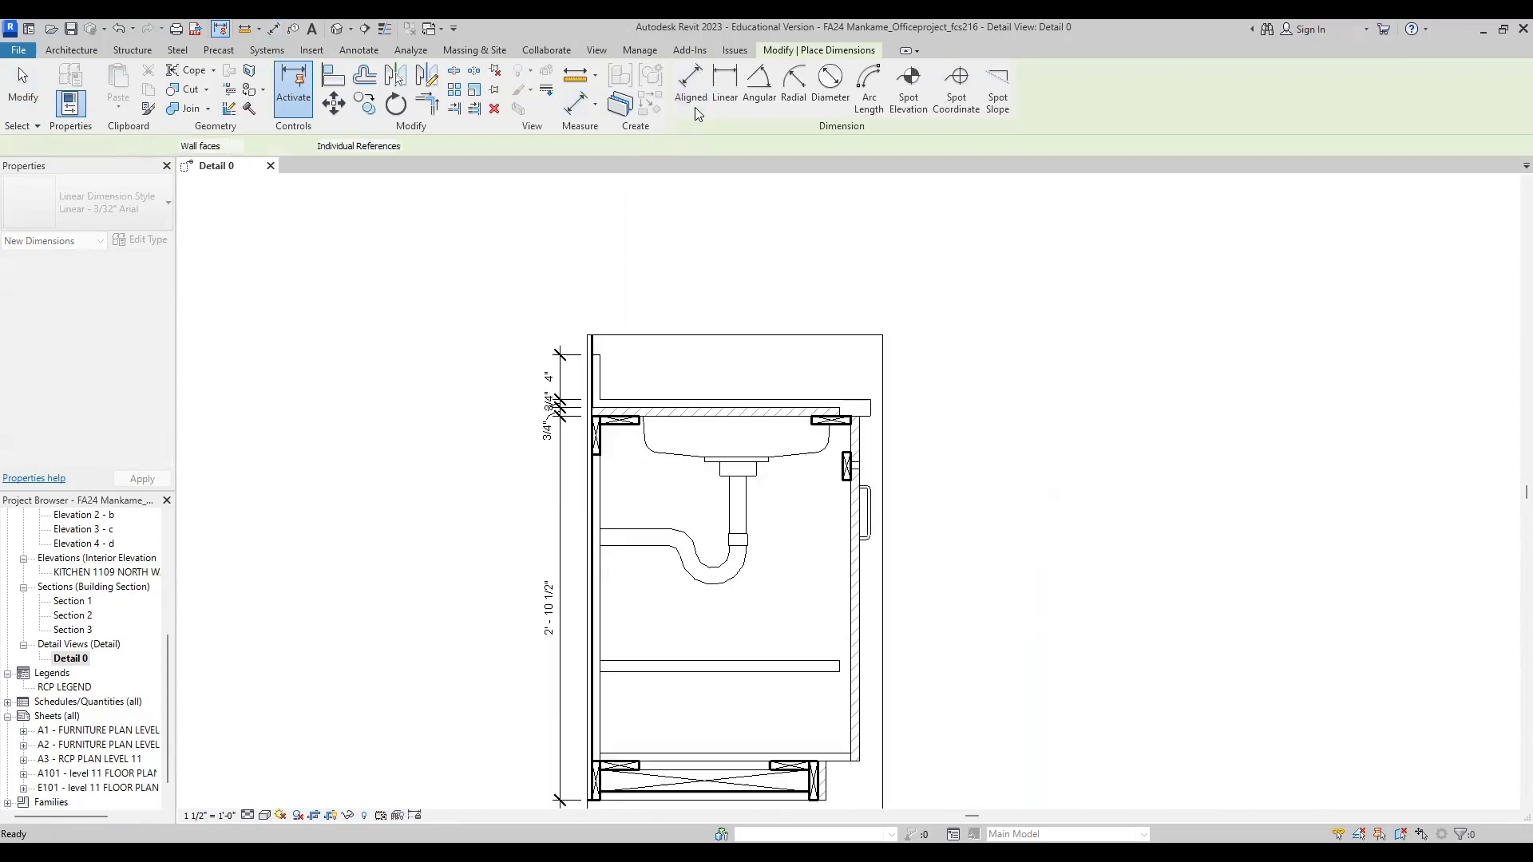
click(605, 238)
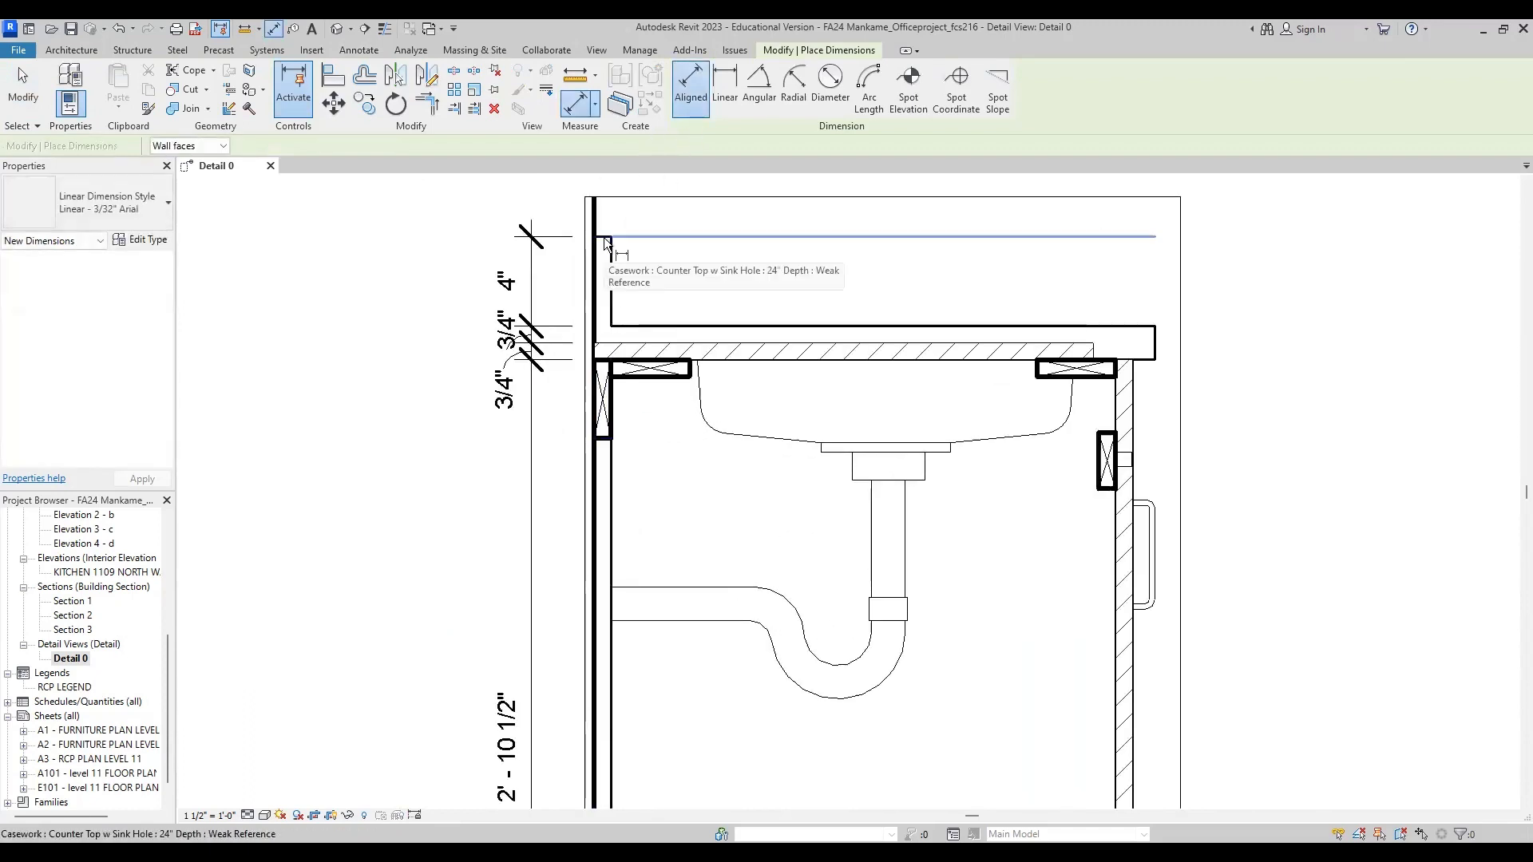
scroll(605, 238, down, 2)
click(614, 755)
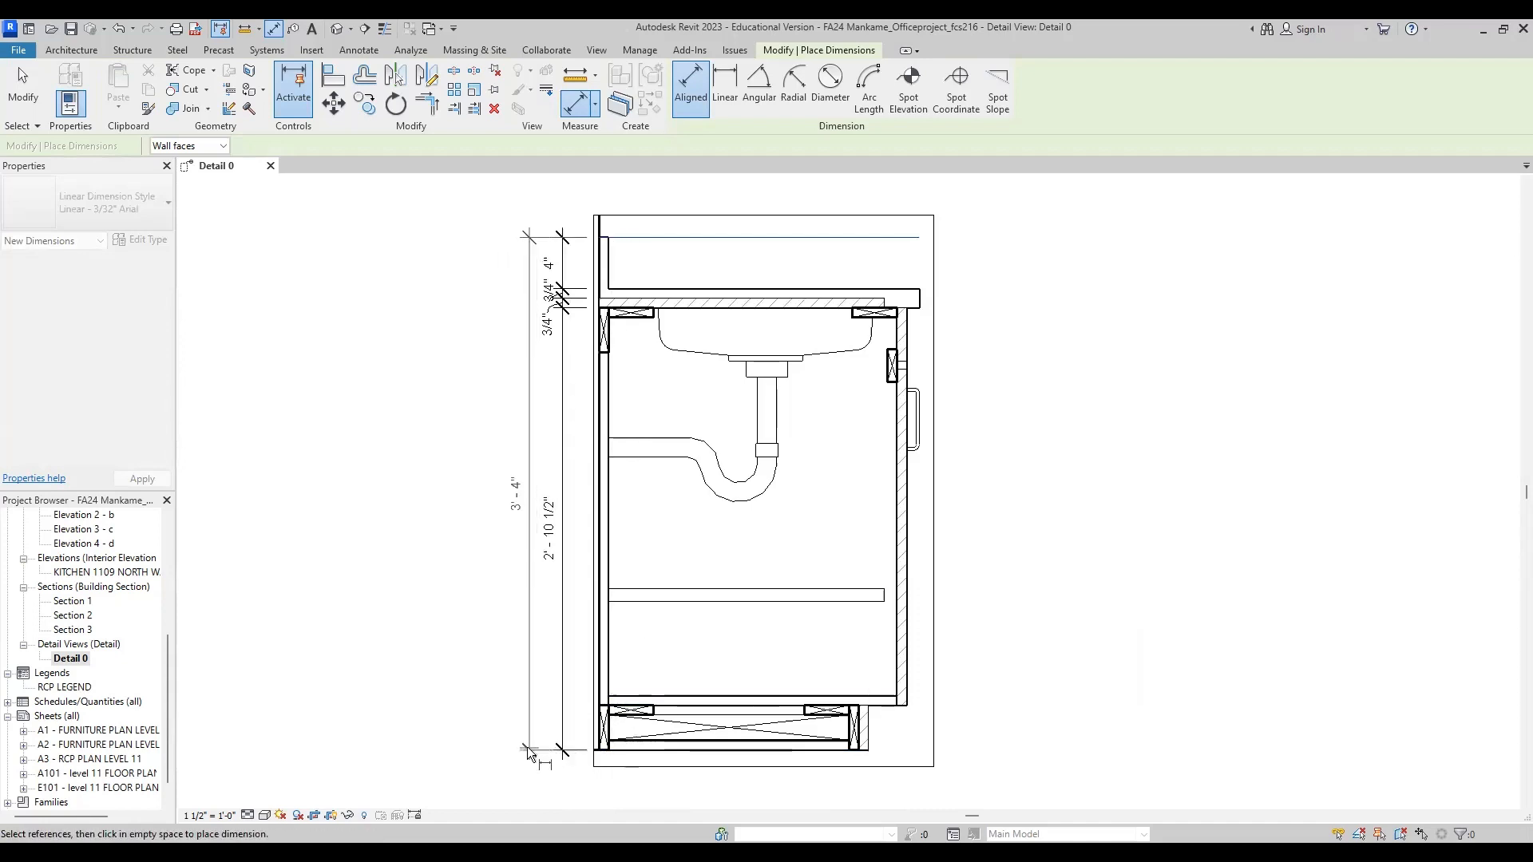
click(527, 755)
Step: Dimension the toe kick base's depth from the back of the cabinet to the toe kick's front face, below the section
middle_drag(586, 715, 578, 696)
scroll(578, 696, up, 3)
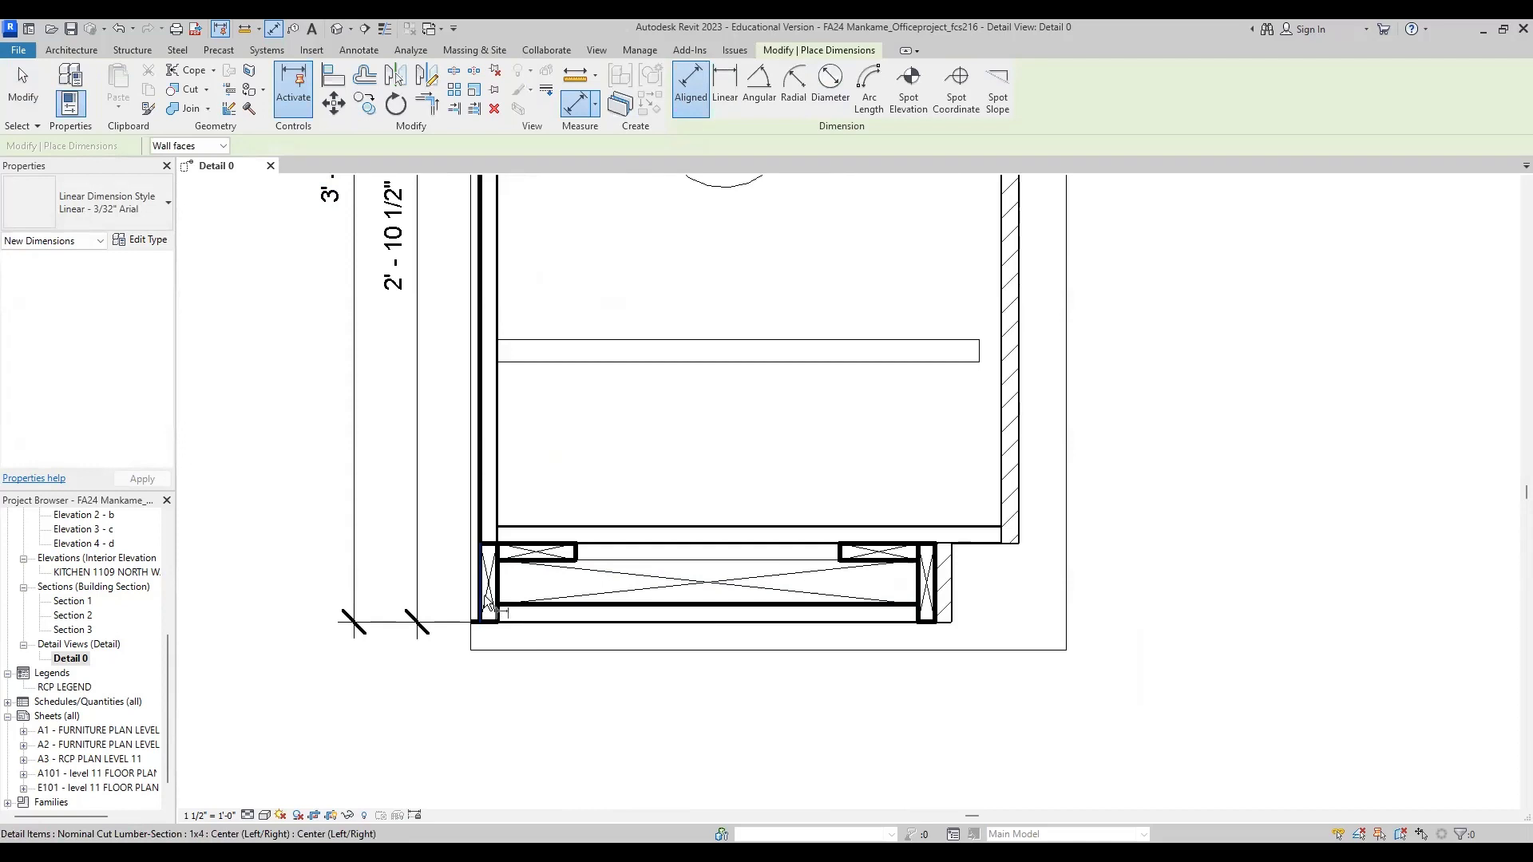
scroll(479, 627, up, 3)
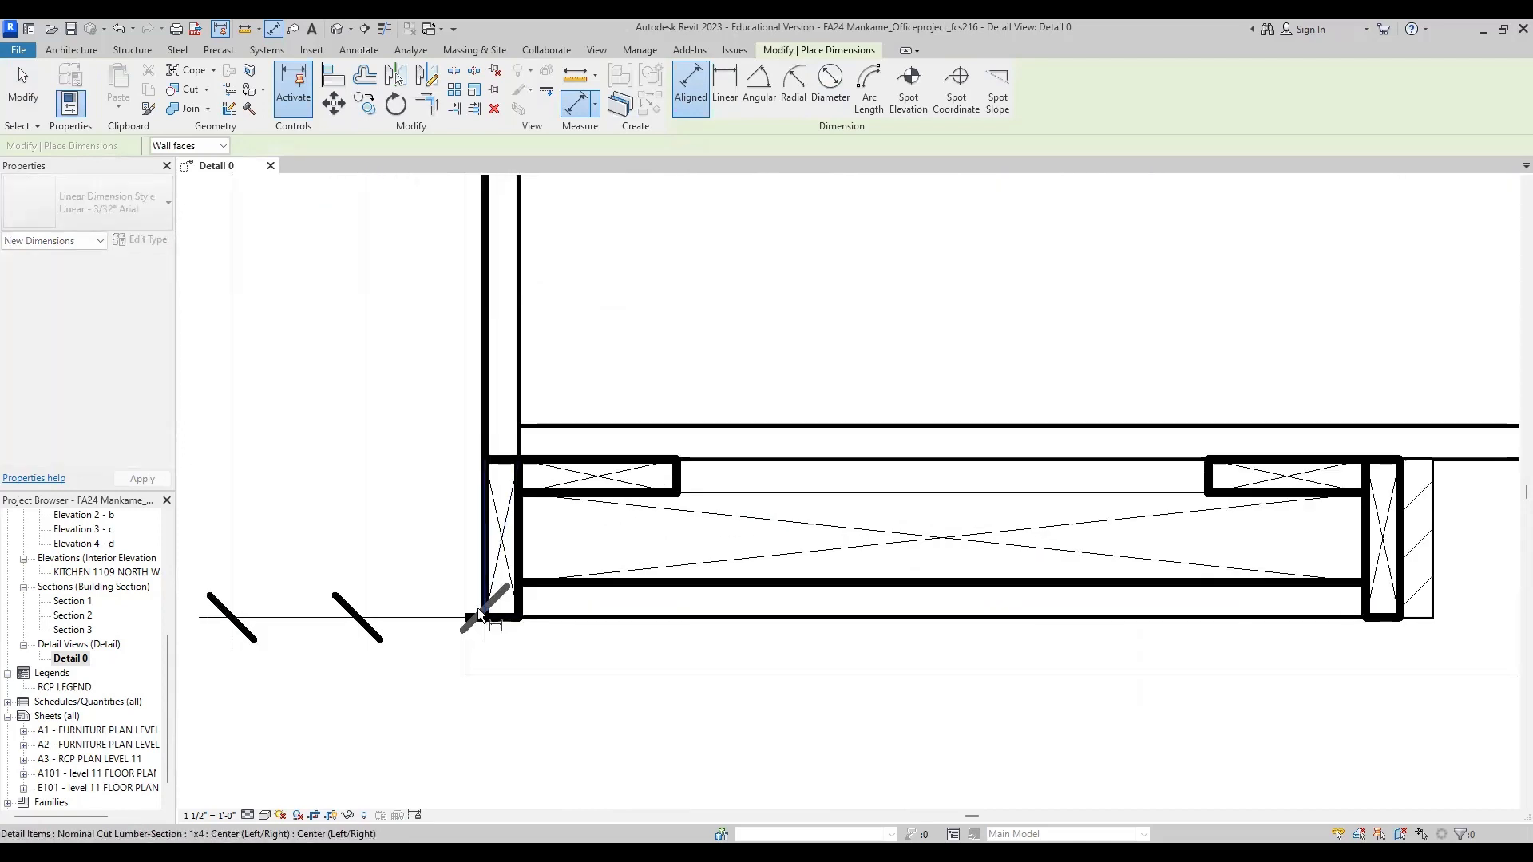
scroll(477, 606, down, 2)
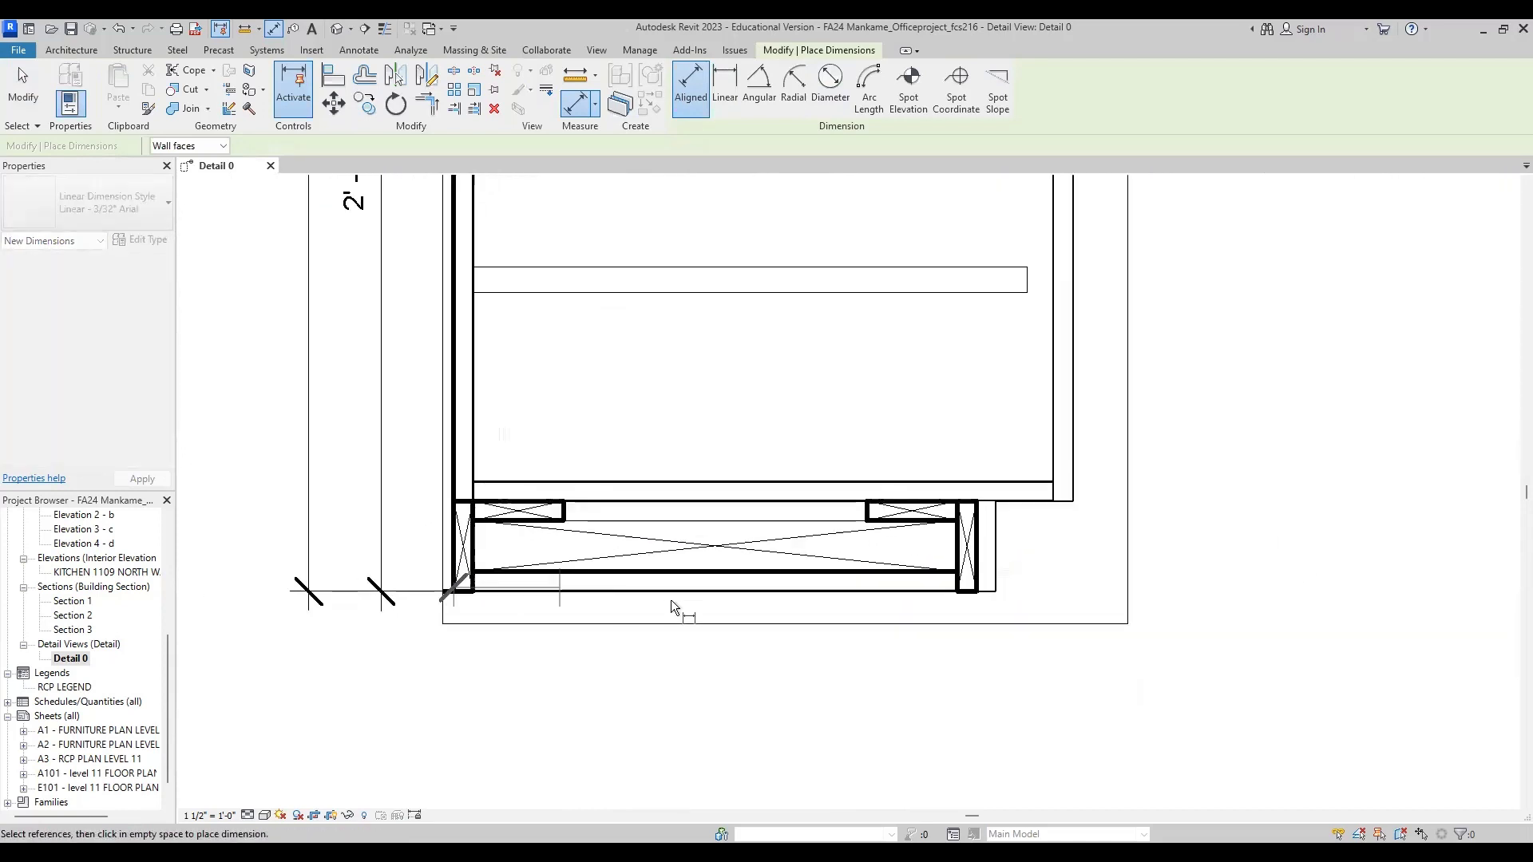
click(994, 599)
click(996, 677)
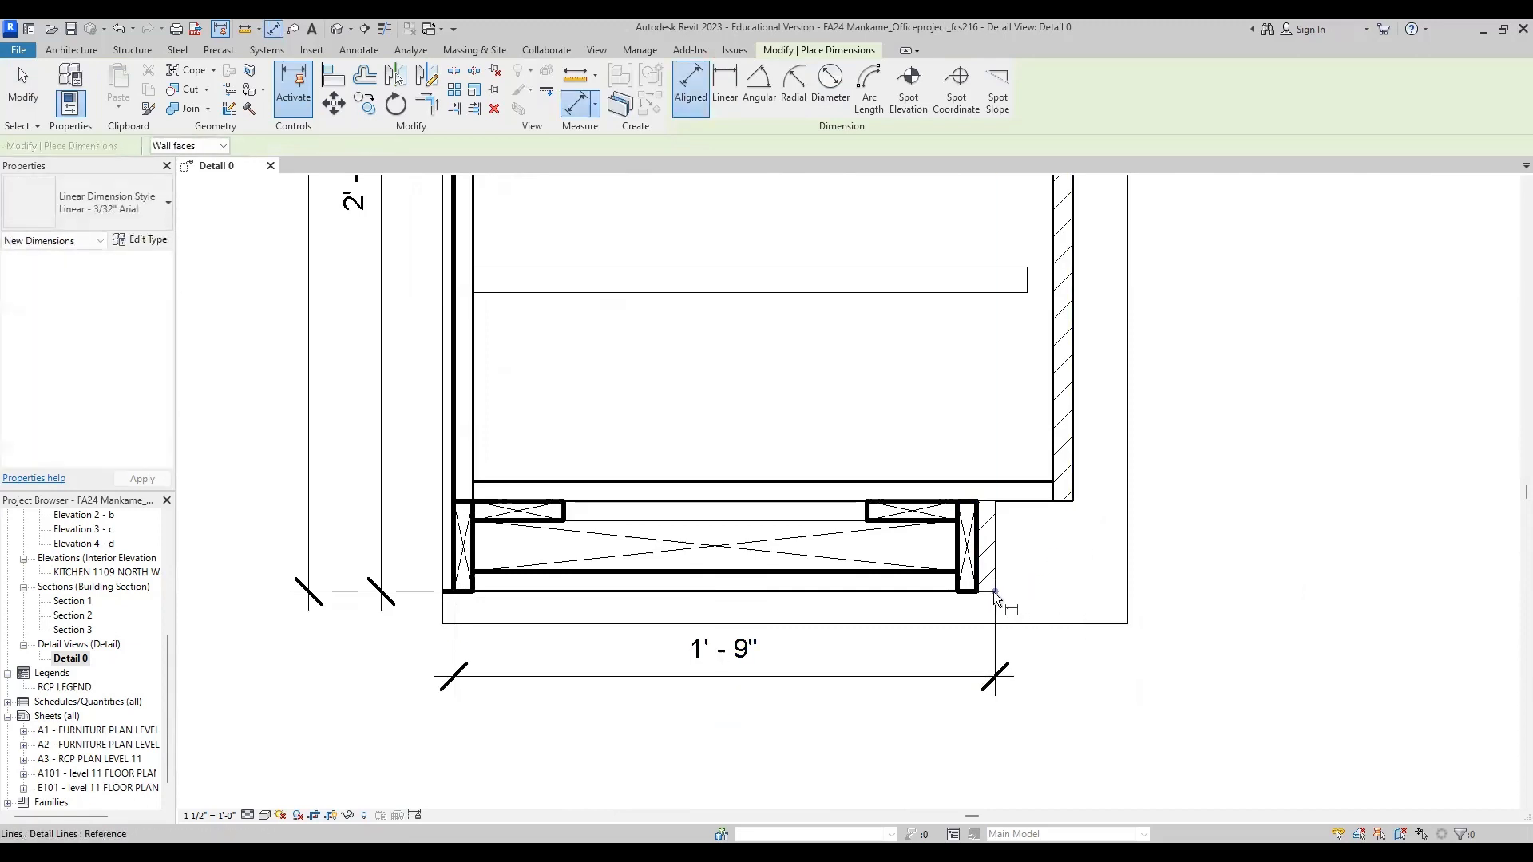
Step: Dimension the toe kick setback from its front face to the door's outer face, in line with the base depth dimension
click(1070, 519)
click(994, 546)
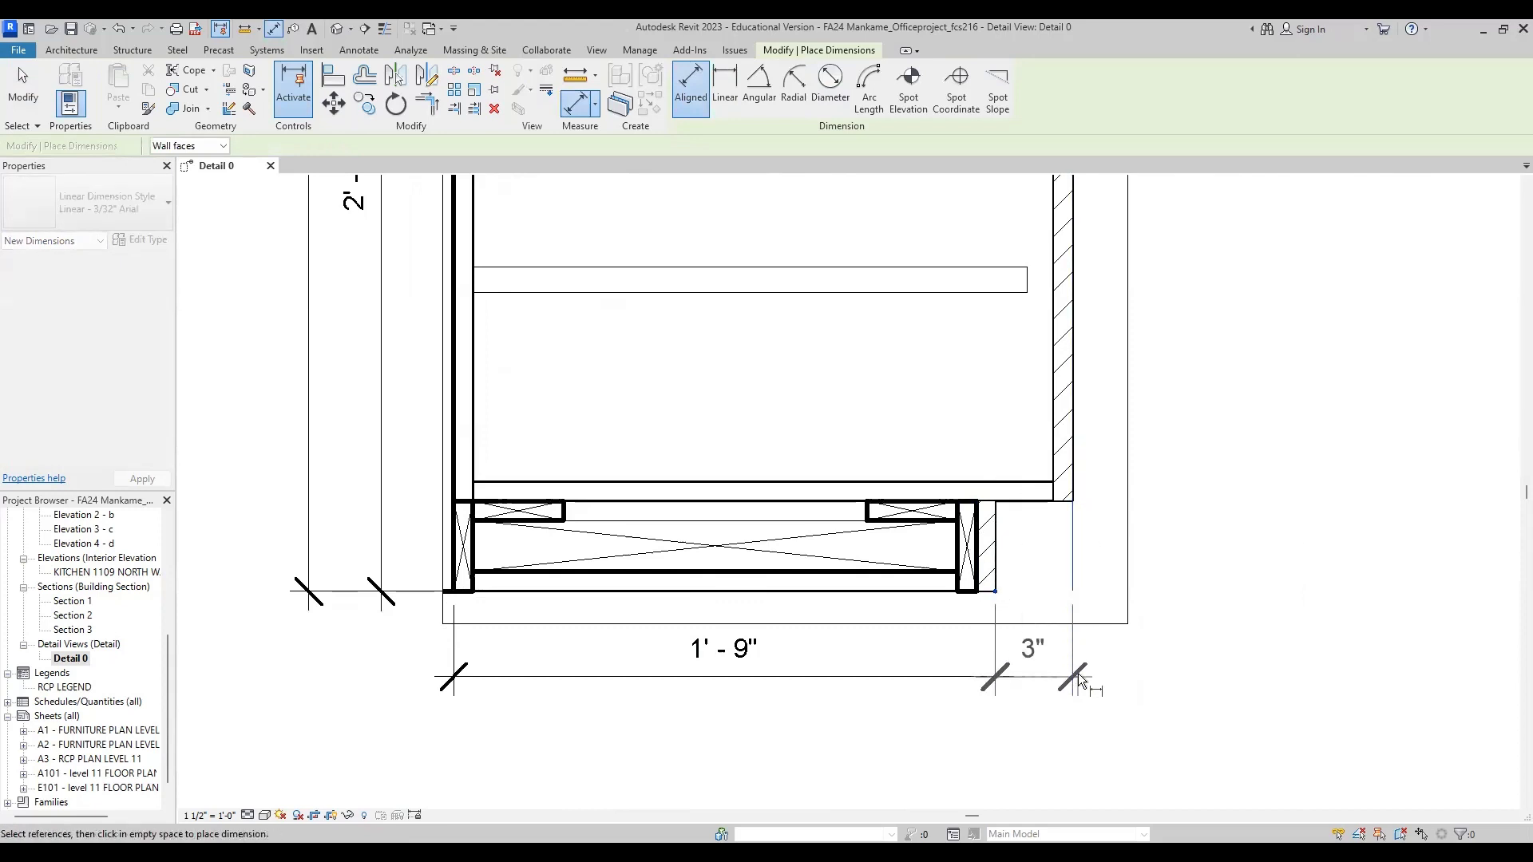
click(1082, 679)
scroll(806, 454, down, 4)
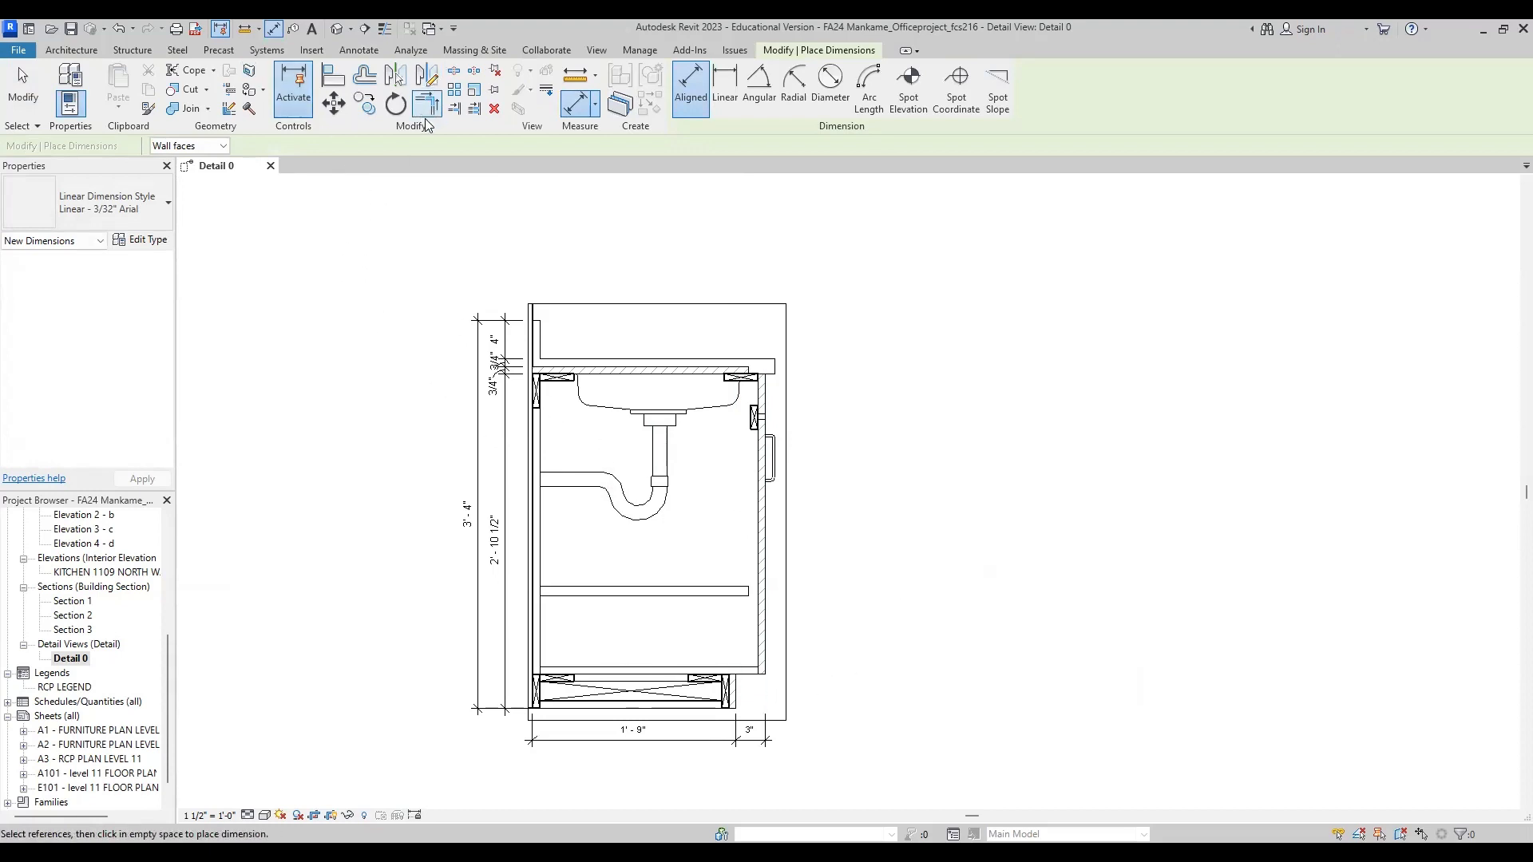
Step: Add a two-segment leader note reading STAINLESS STEEL HARDWARE, pointing at the door handle, and narrow it to wrap onto two lines
click(358, 50)
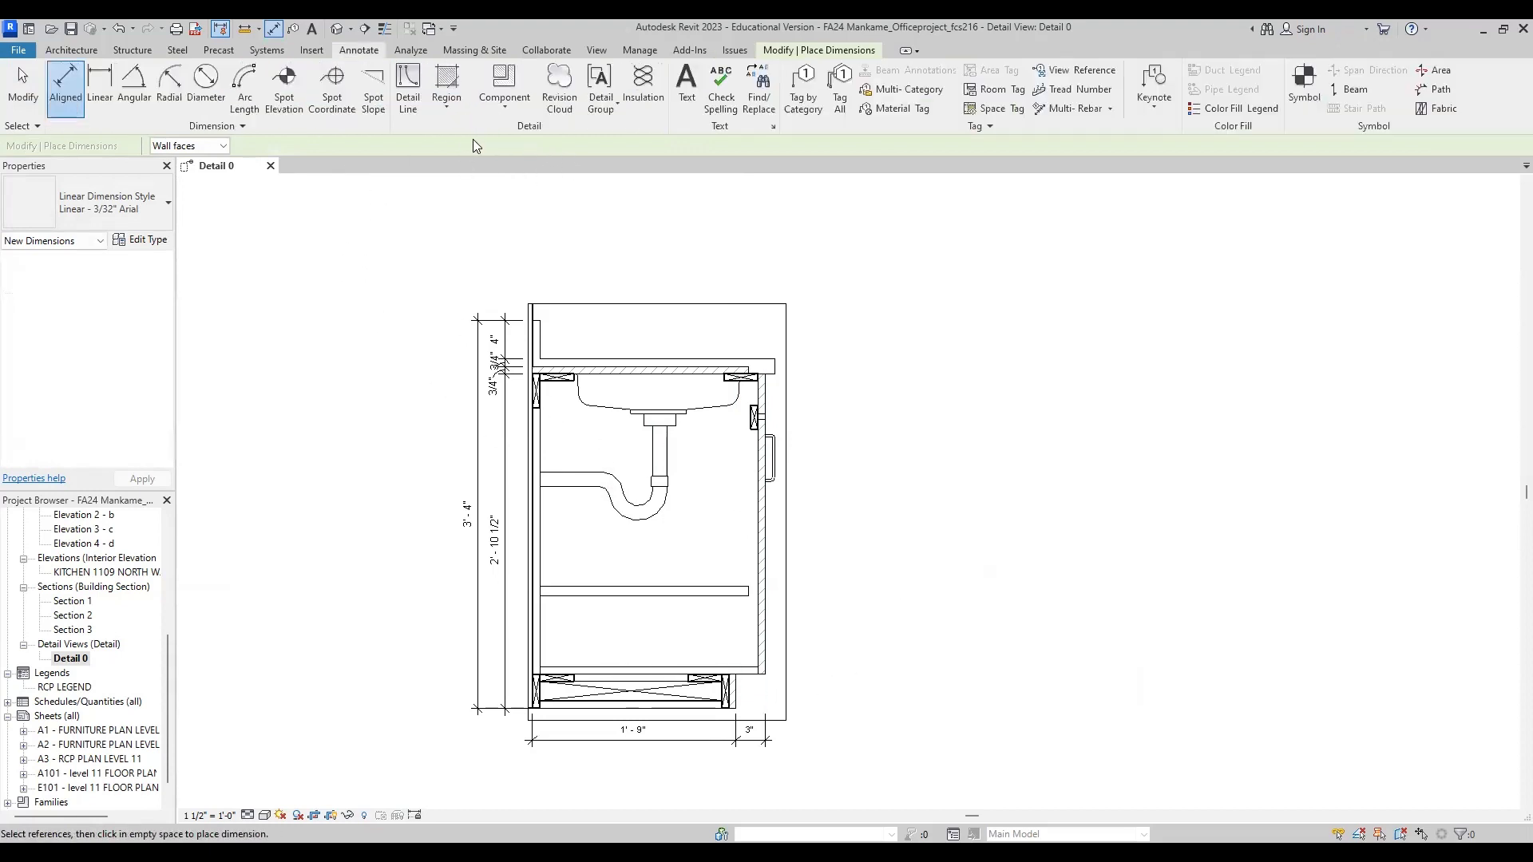
click(686, 80)
click(690, 106)
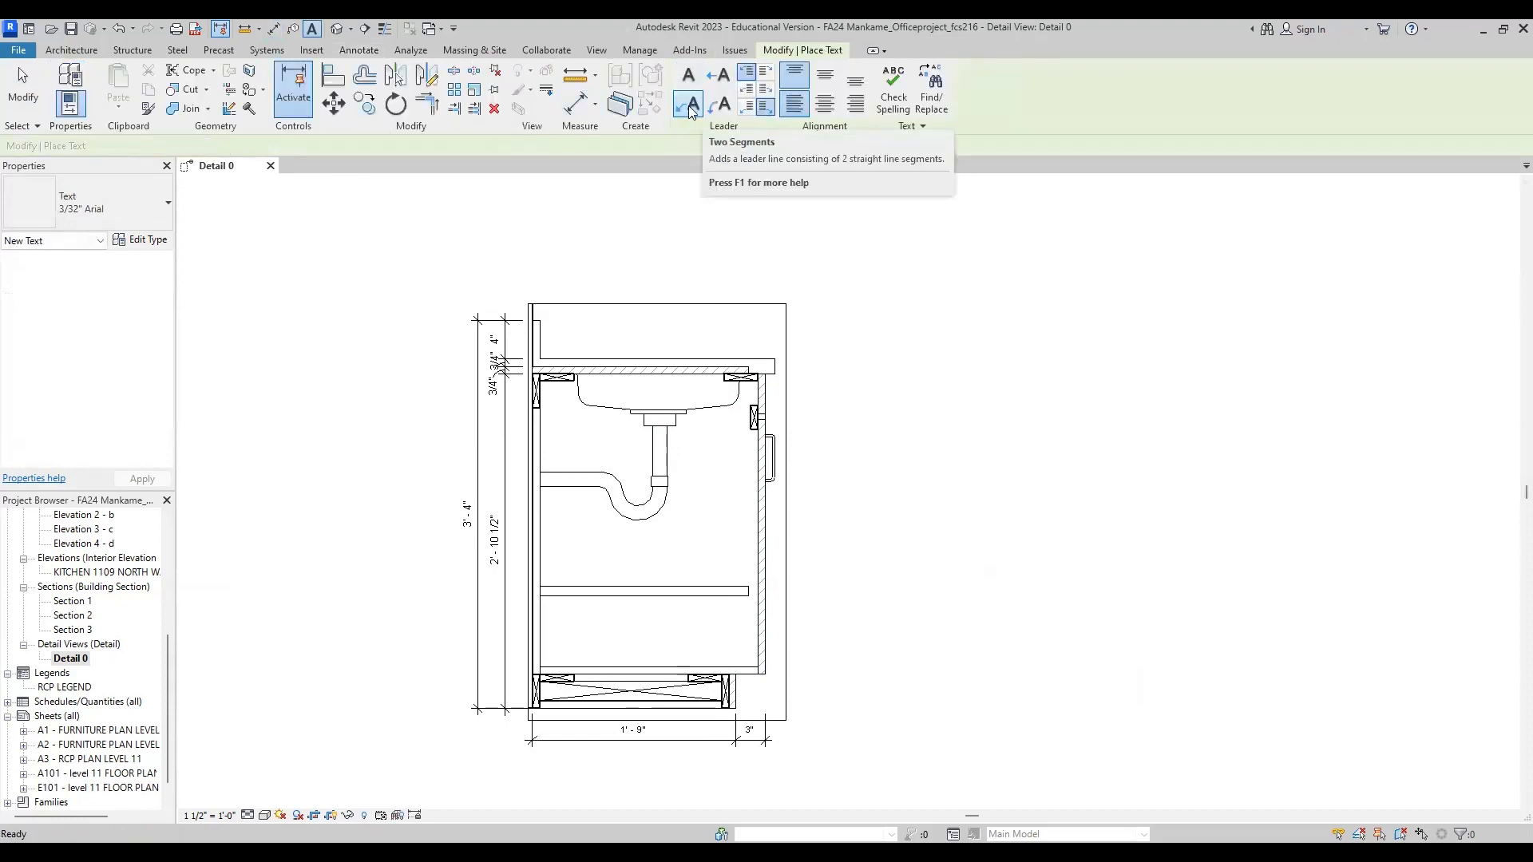
click(768, 109)
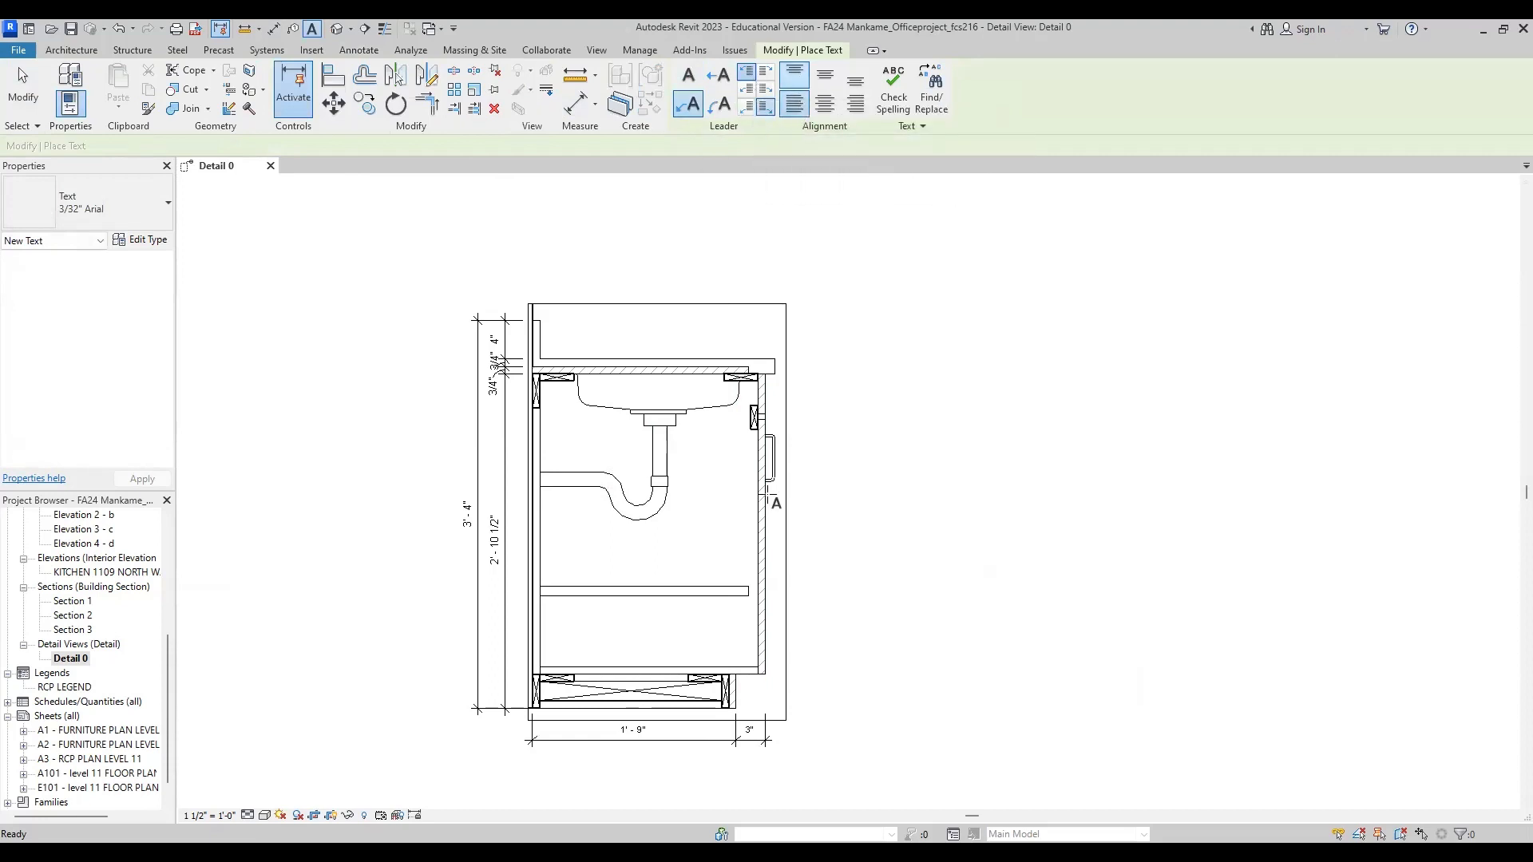
click(775, 443)
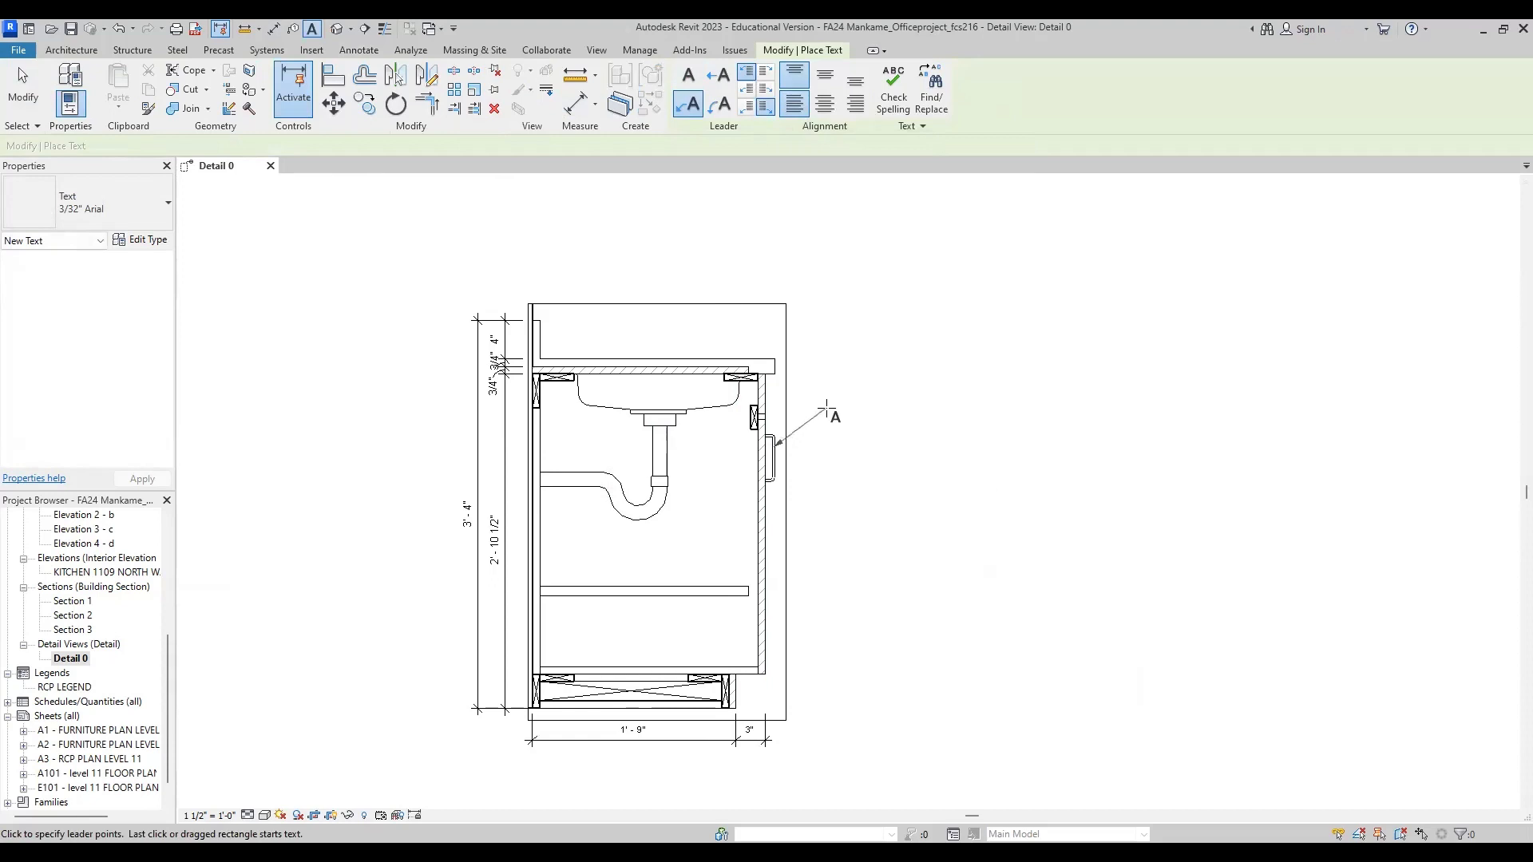
click(872, 406)
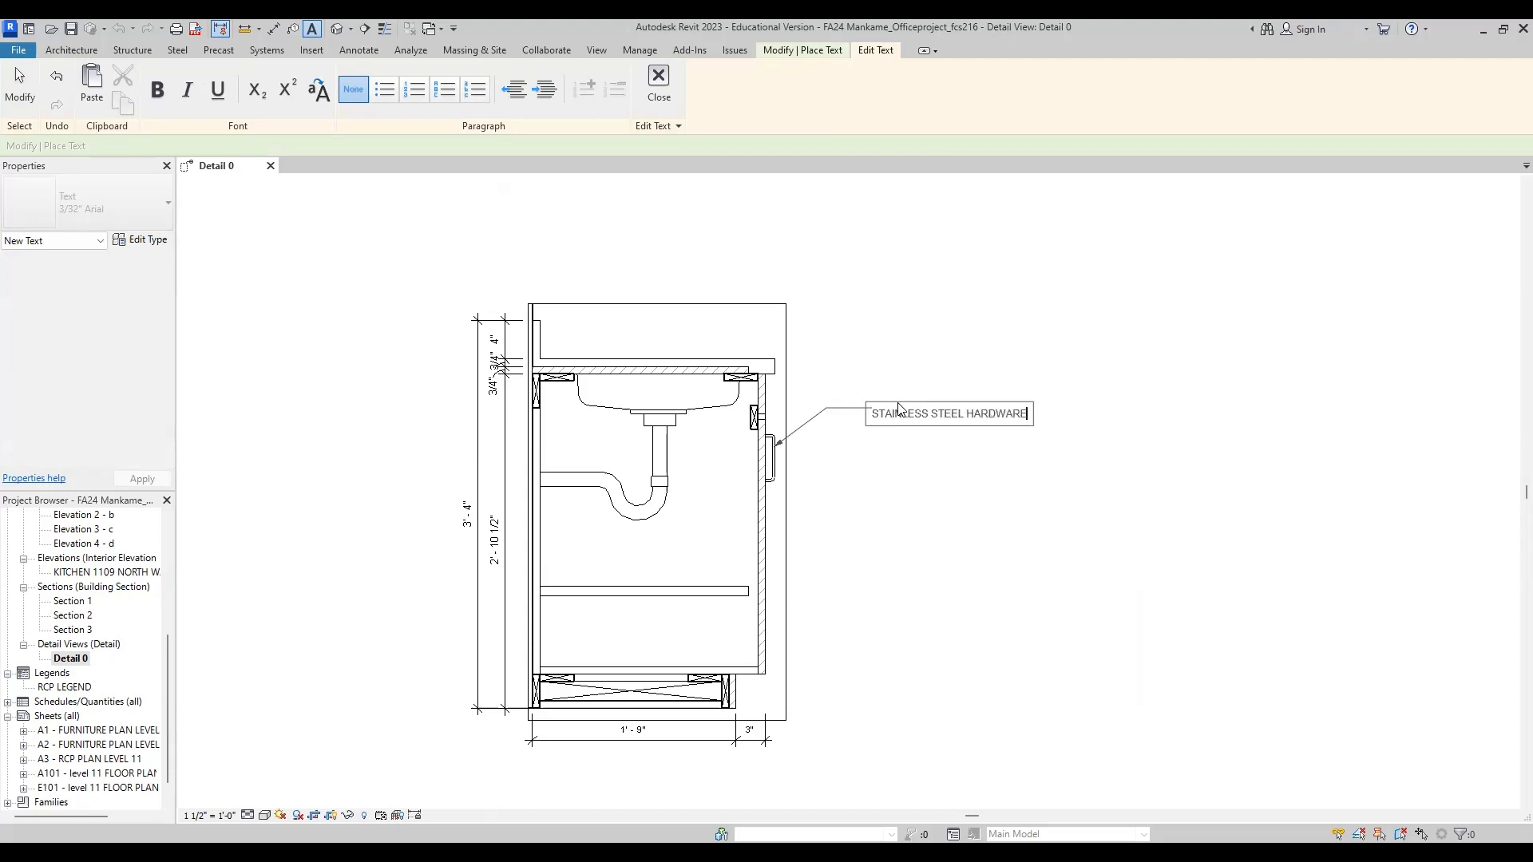
click(911, 456)
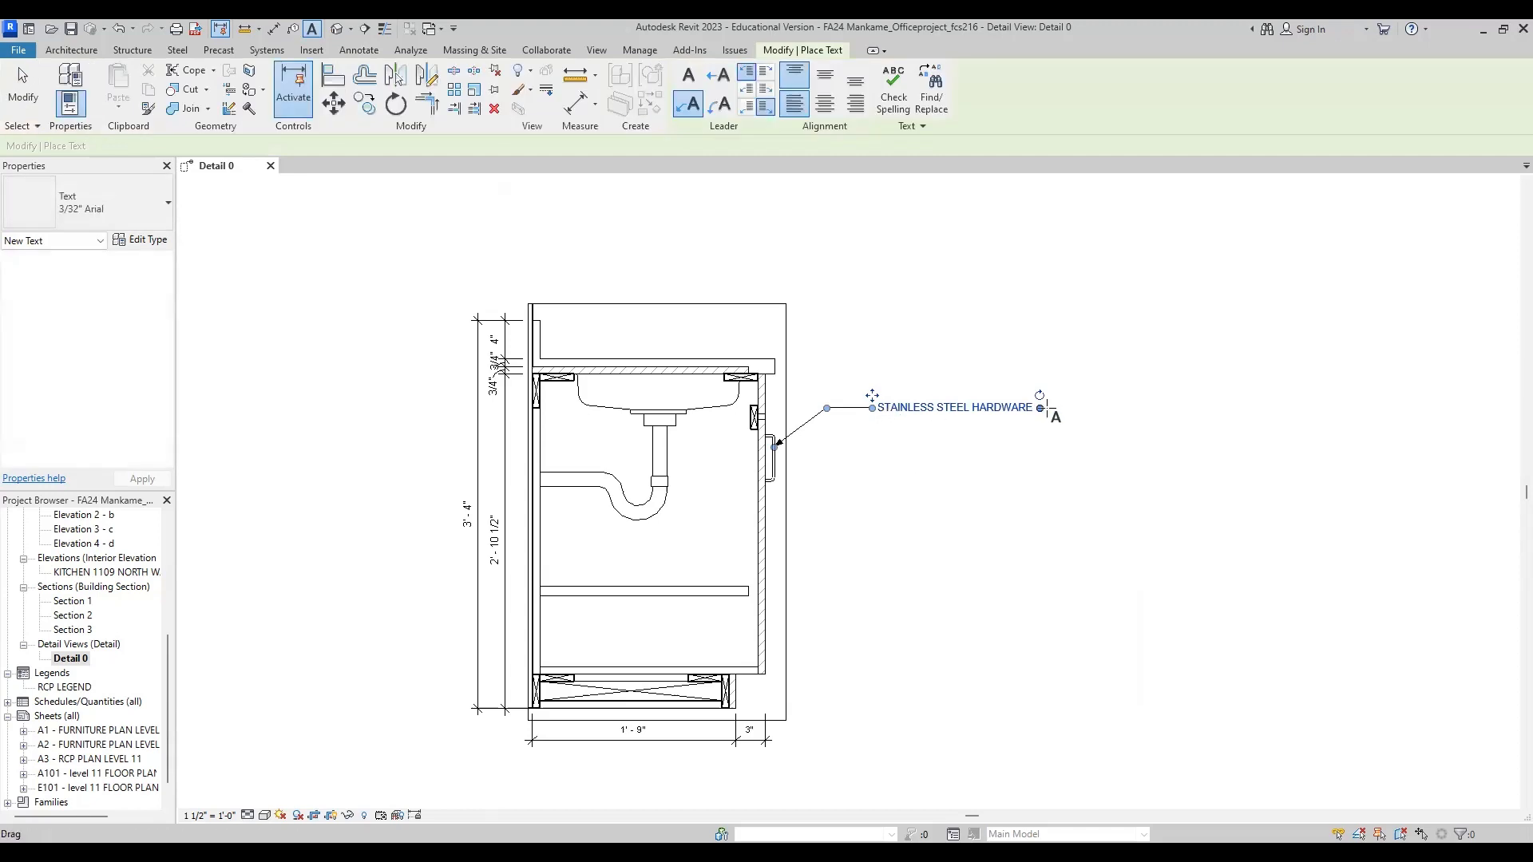
drag(1039, 408, 999, 413)
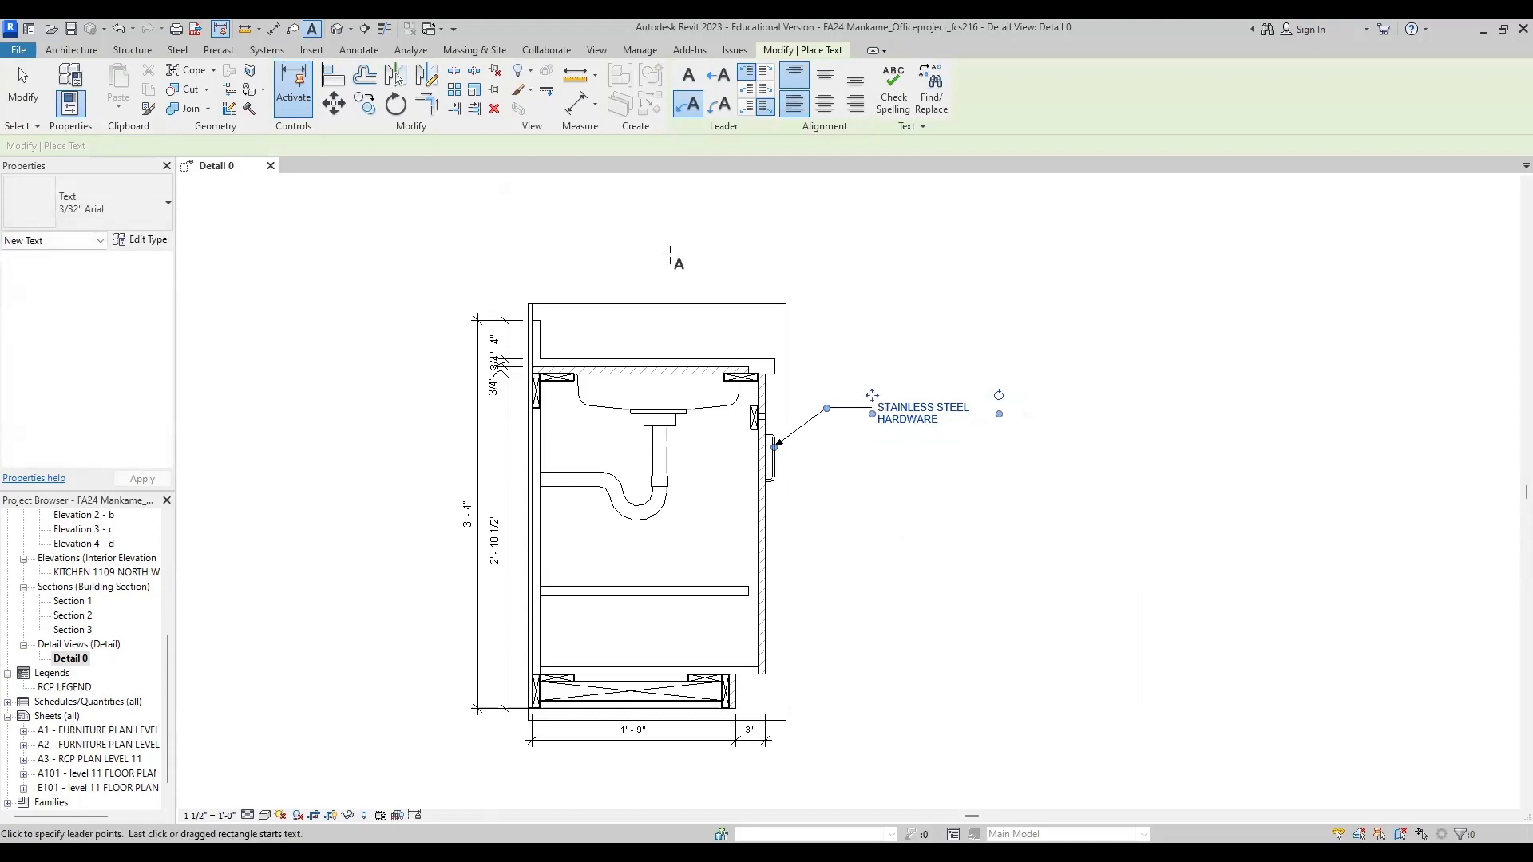
key(Escape)
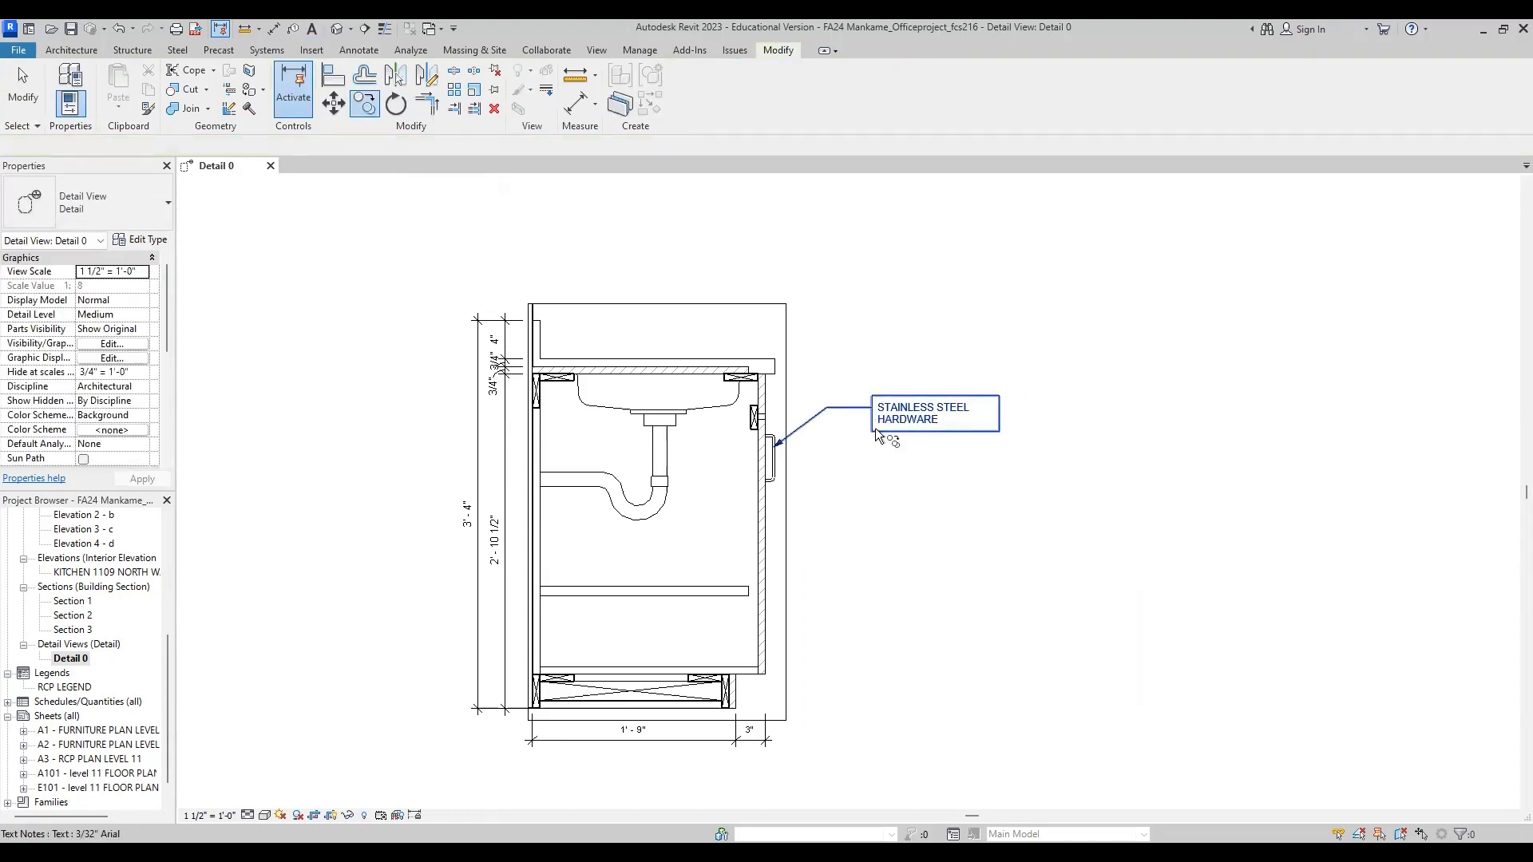
click(887, 409)
click(22, 86)
double_click(972, 408)
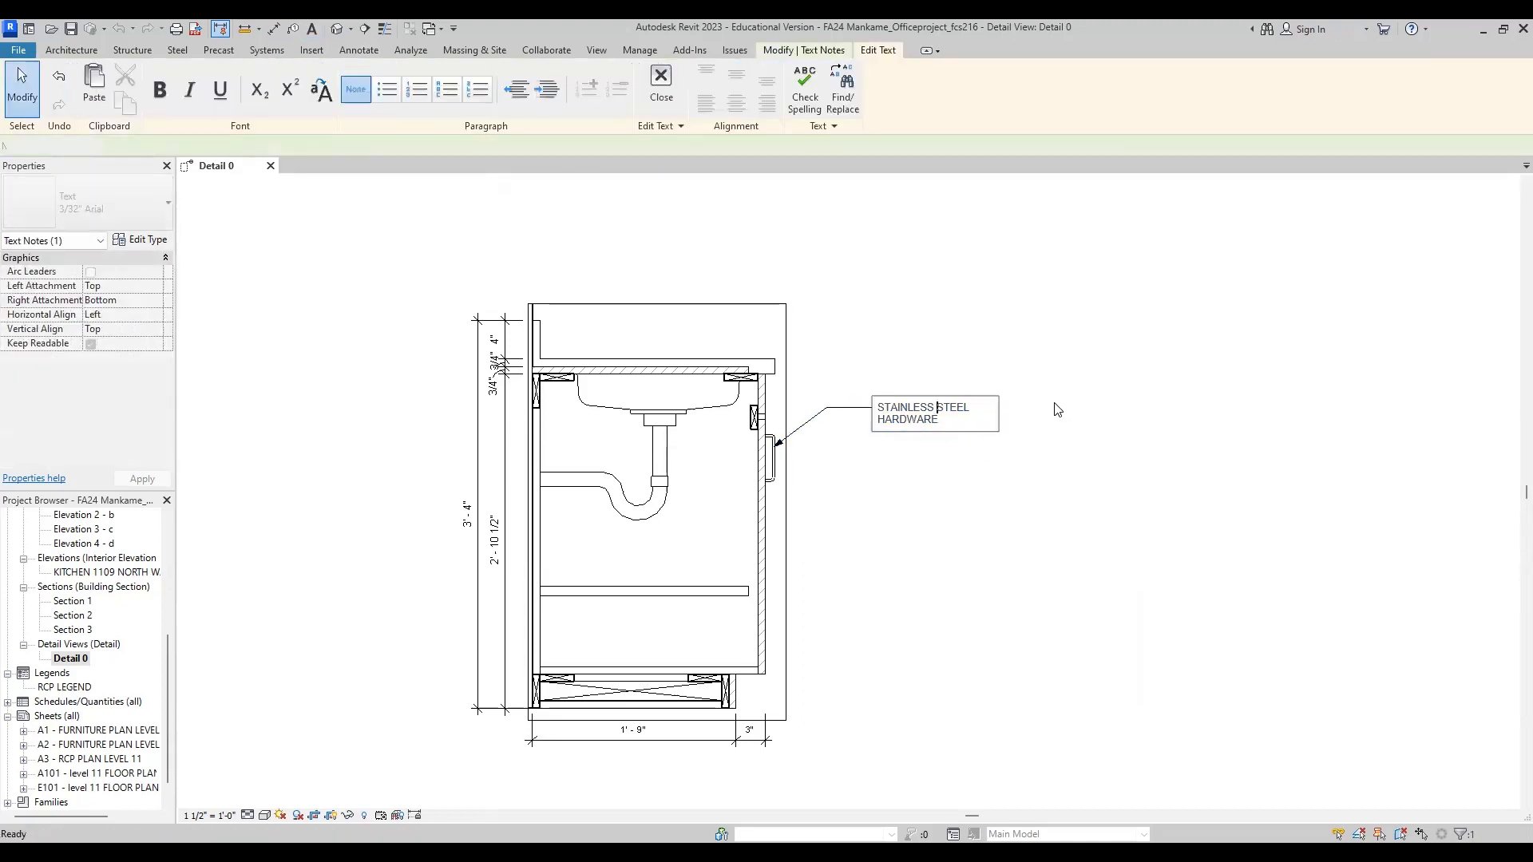
click(1098, 533)
click(1102, 541)
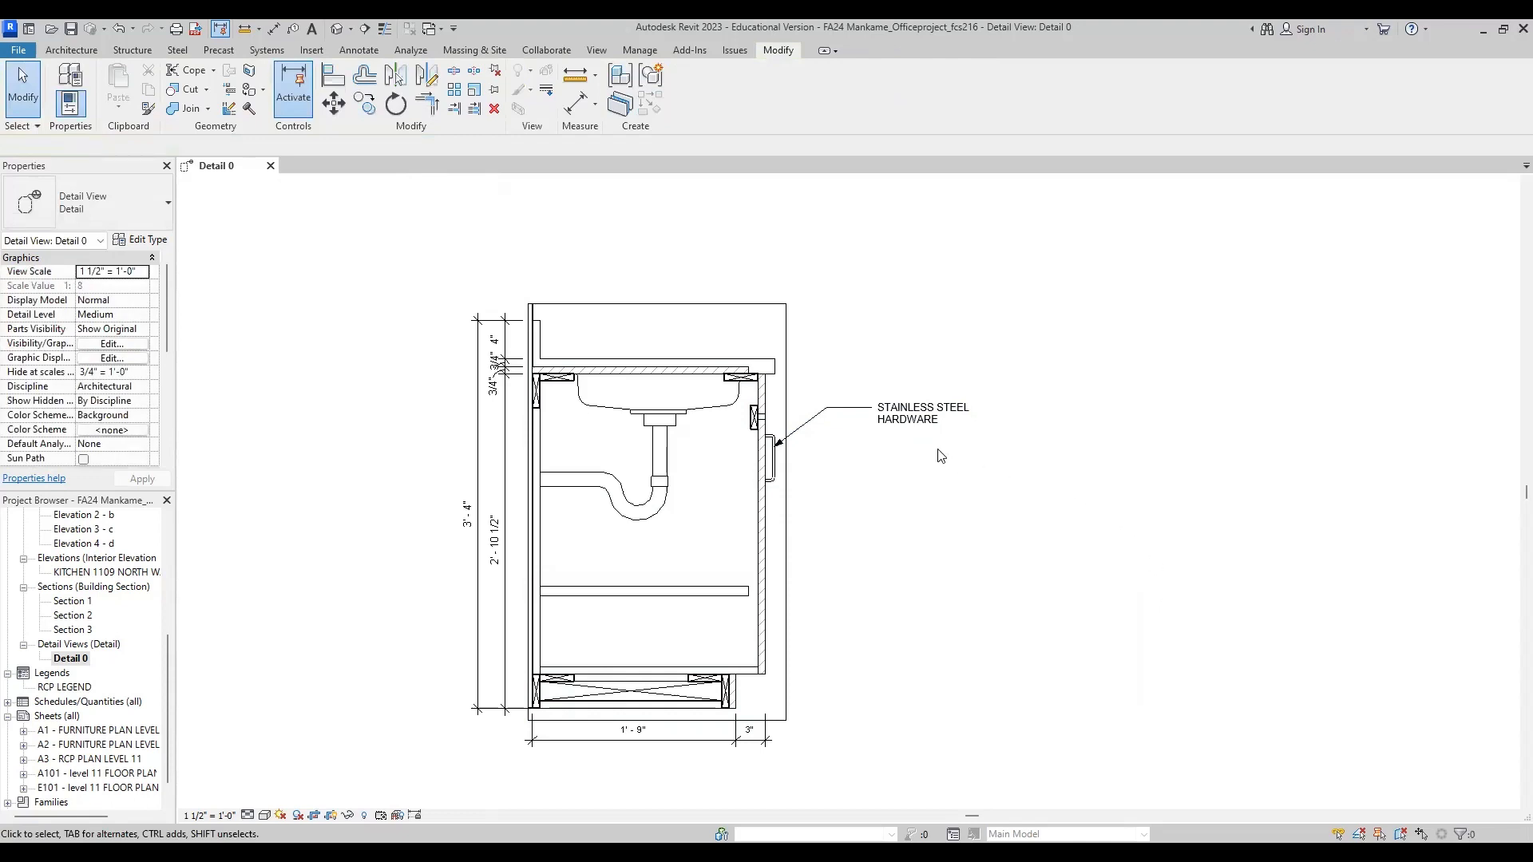
Step: Copy the handle note straight down twice with the Multiple option, once near shelf level and once near toe kick level
click(902, 429)
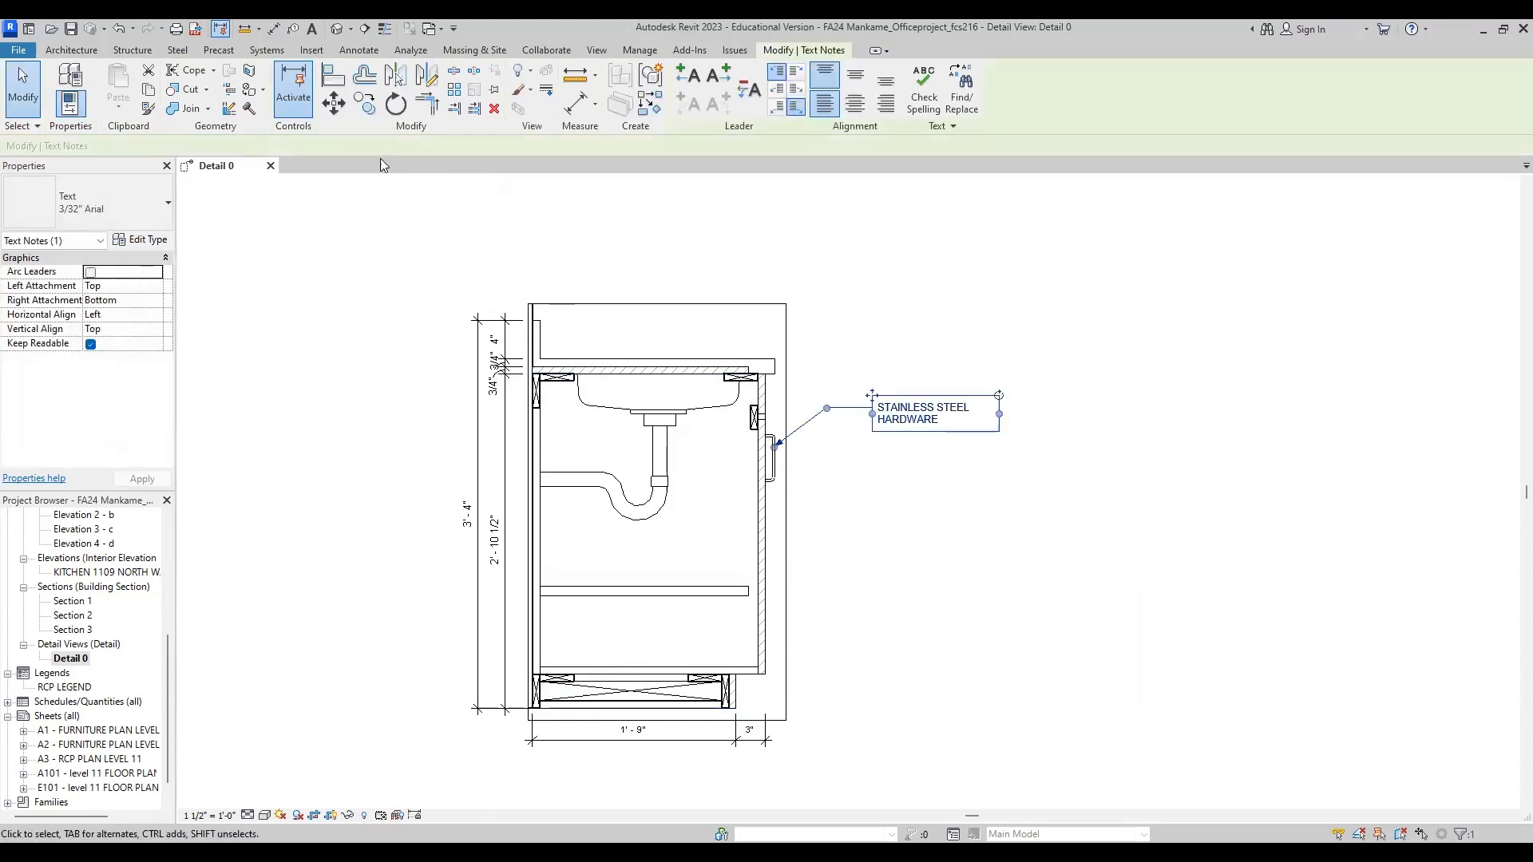
click(364, 105)
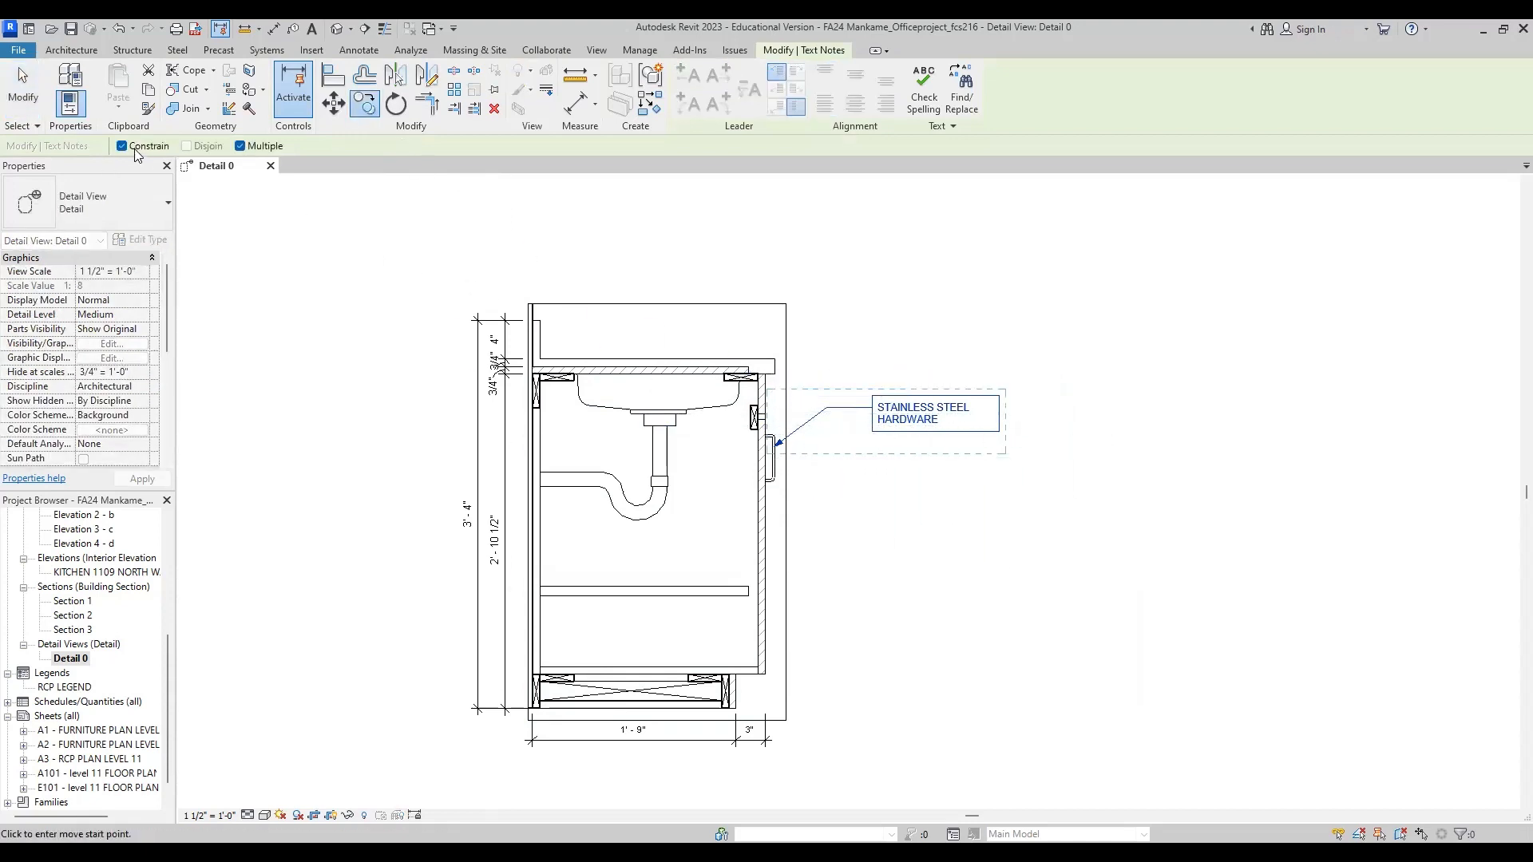
click(1024, 404)
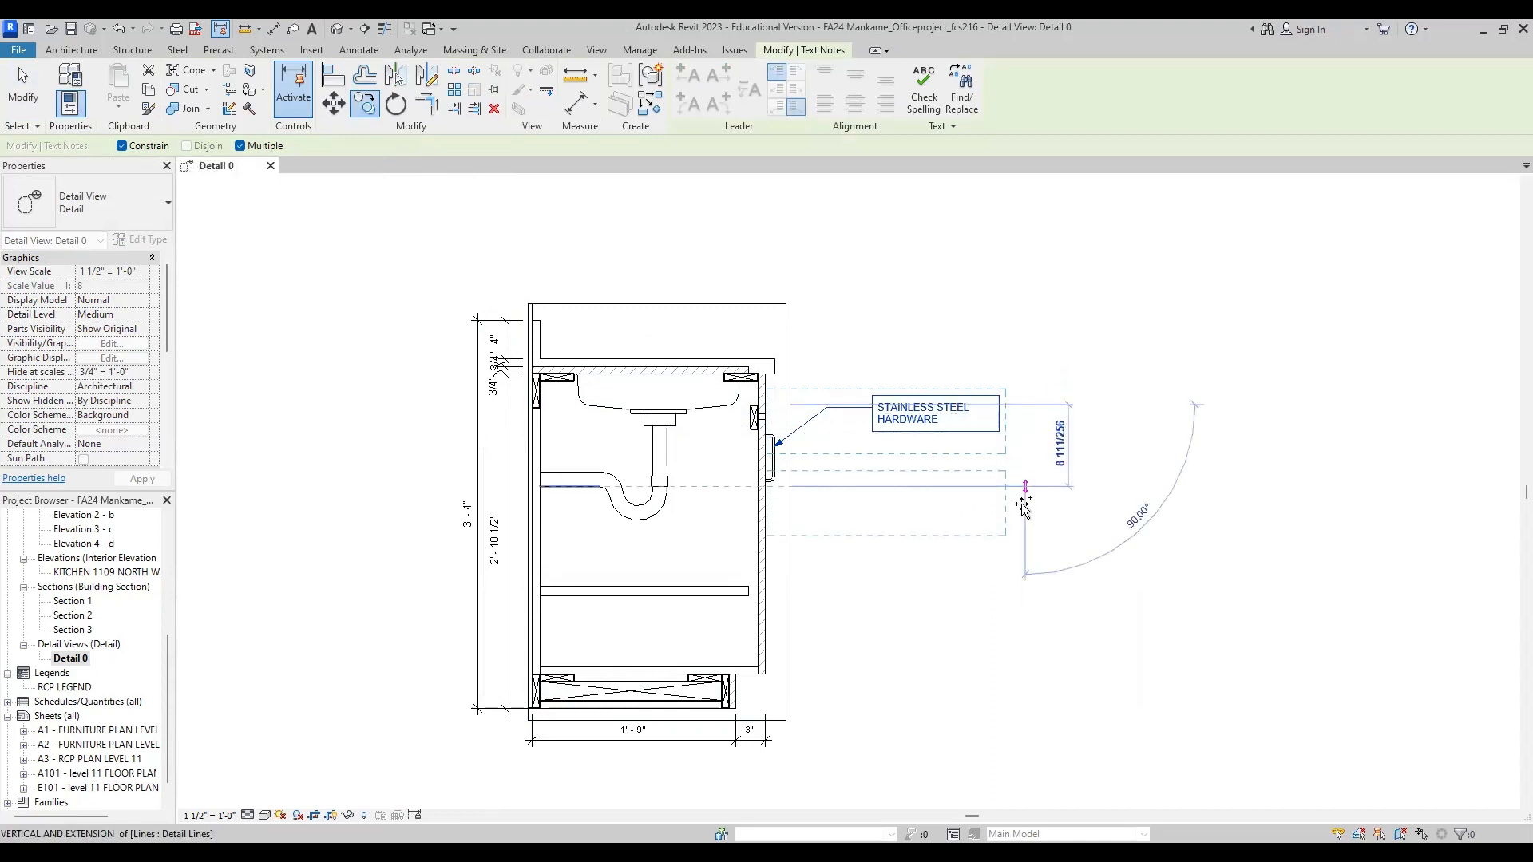
click(1022, 538)
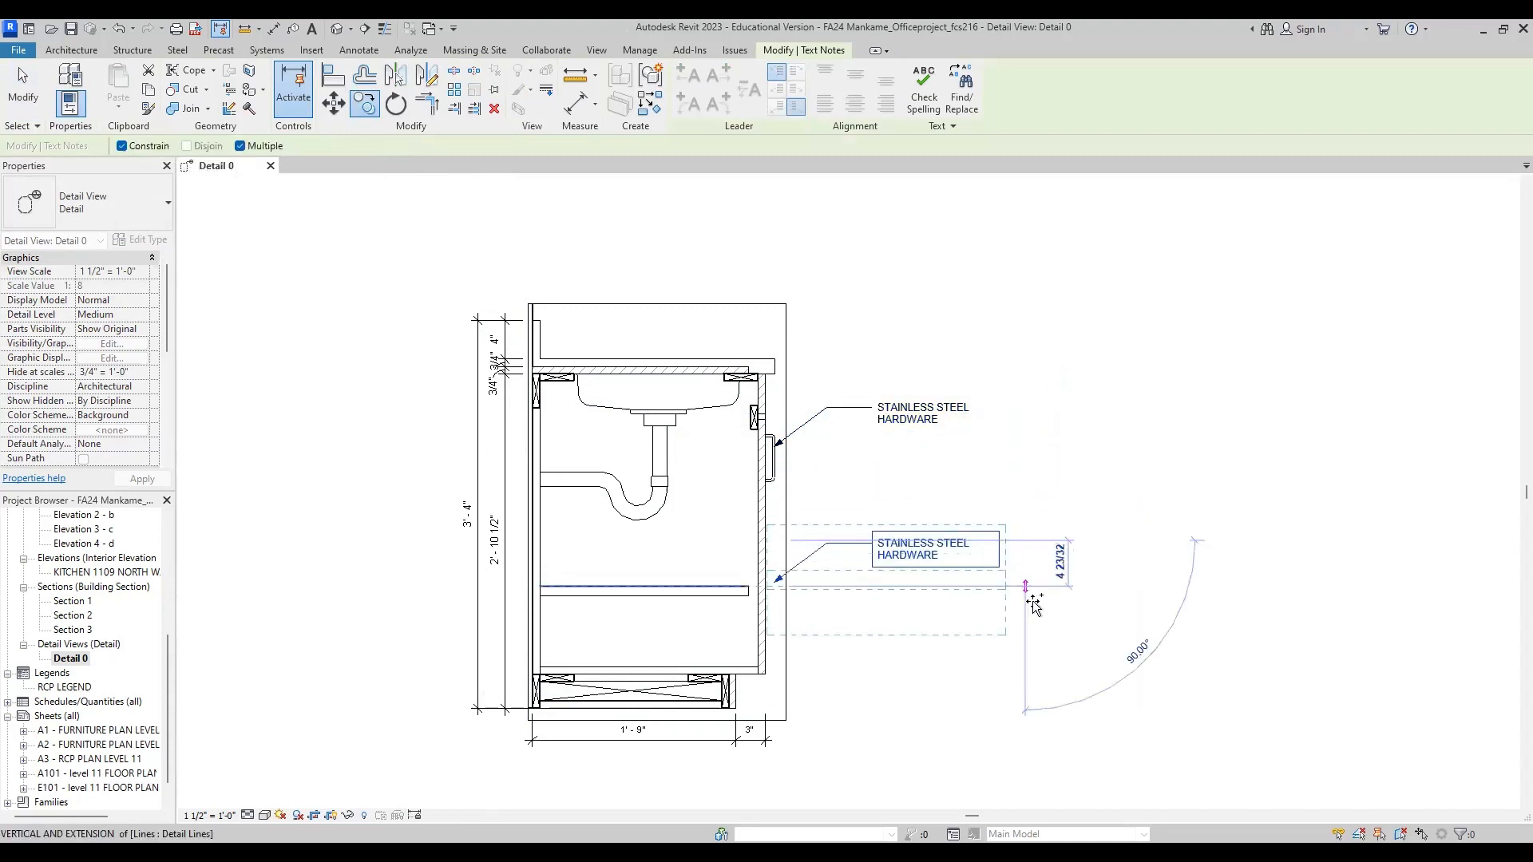
click(1029, 650)
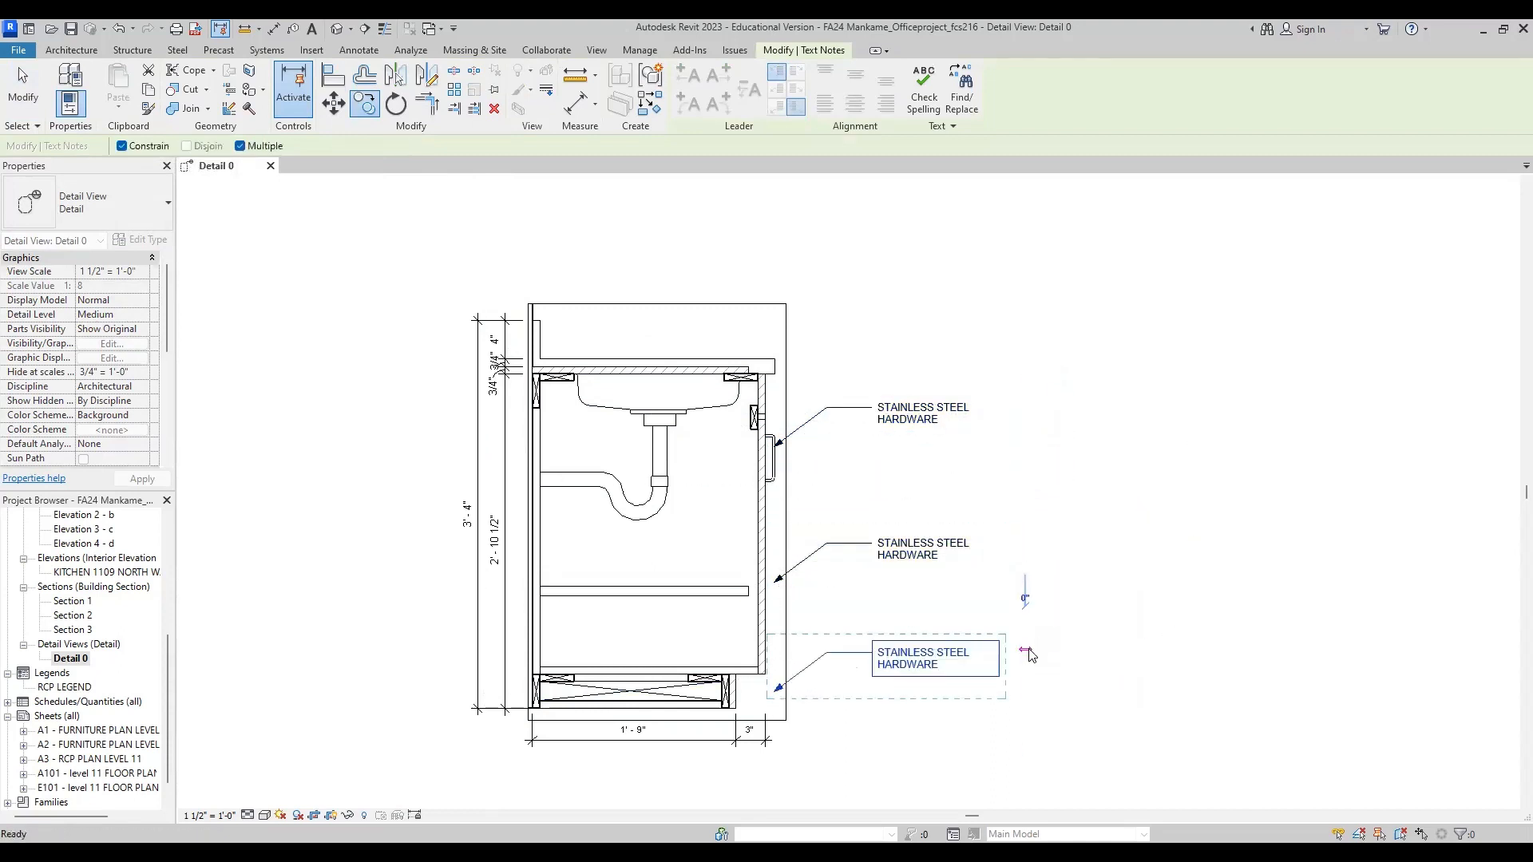
key(Escape)
key(Escape)
Step: Move the lowest note's leader arrowhead onto the toe kick's front face and the middle note's arrowhead to the shelf
click(775, 695)
drag(774, 691, 733, 692)
drag(778, 581, 703, 567)
key(ctrl+z)
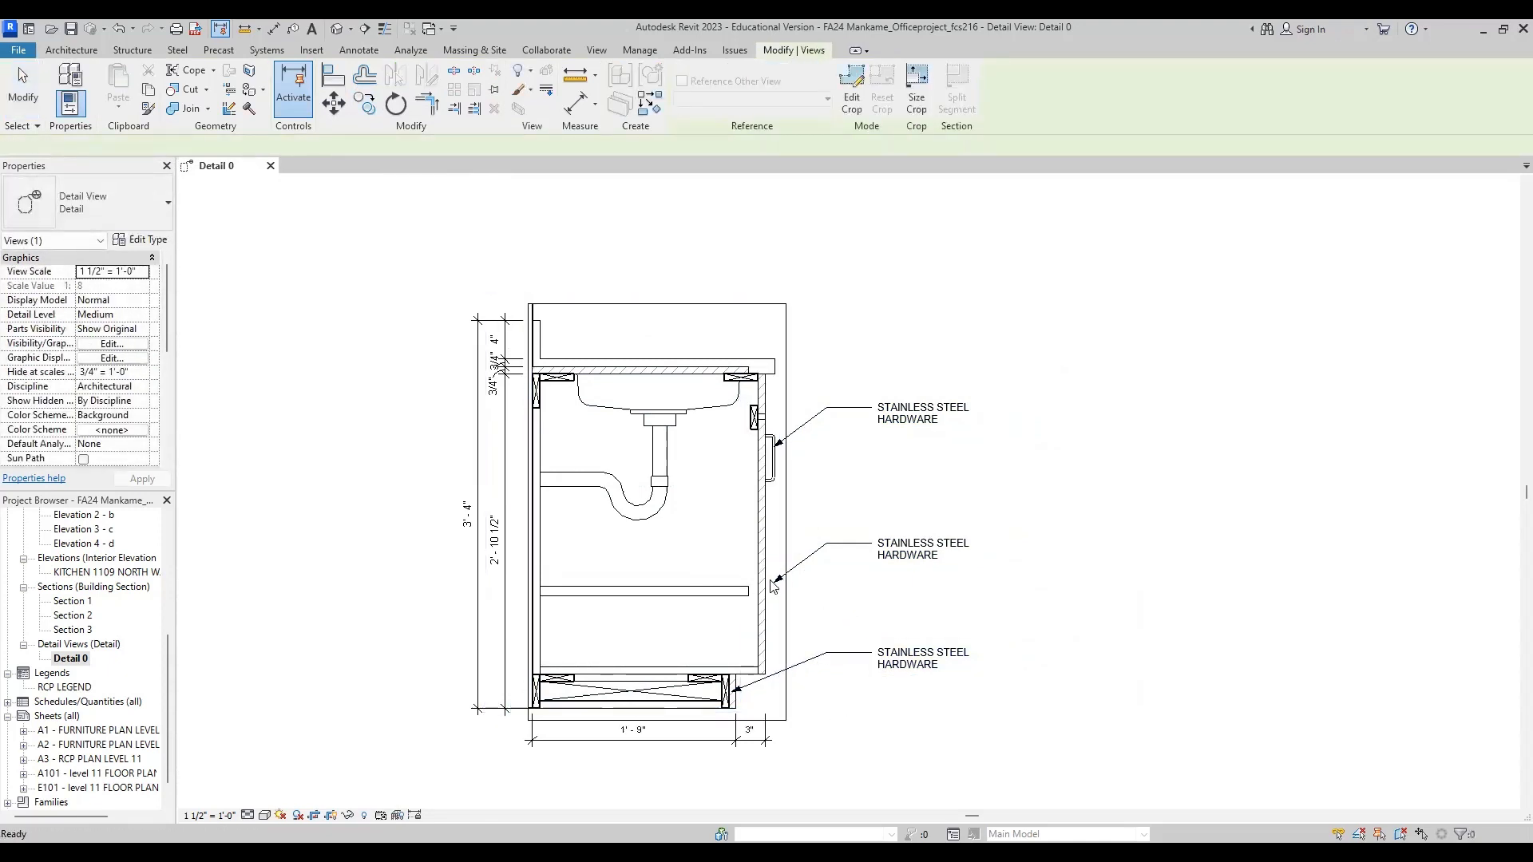
click(778, 580)
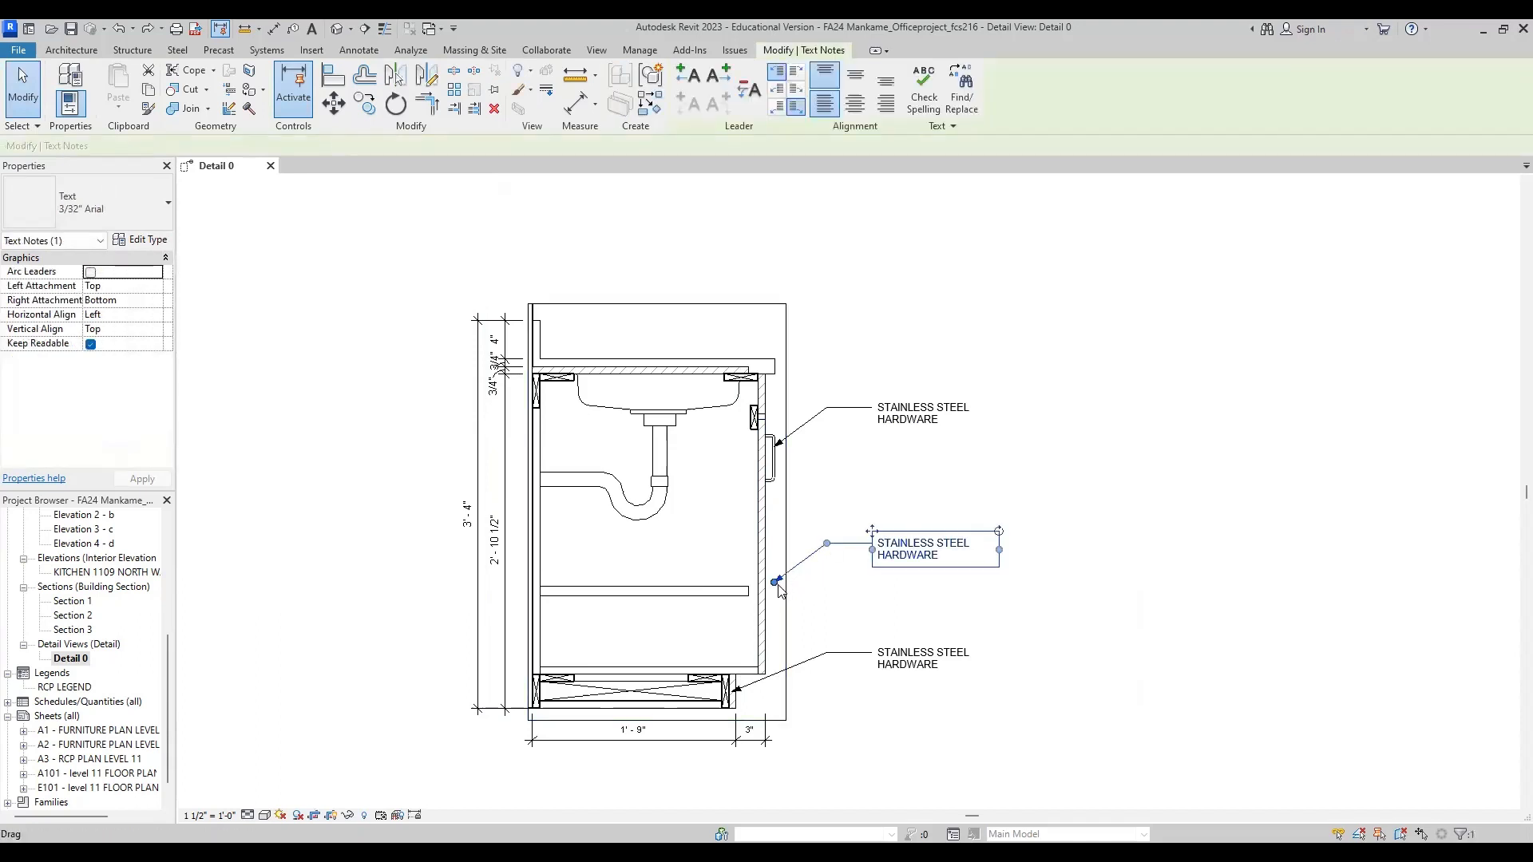
drag(776, 582, 696, 582)
Step: Replace the middle note's text with ADJUSTABLE SHELVING
click(924, 557)
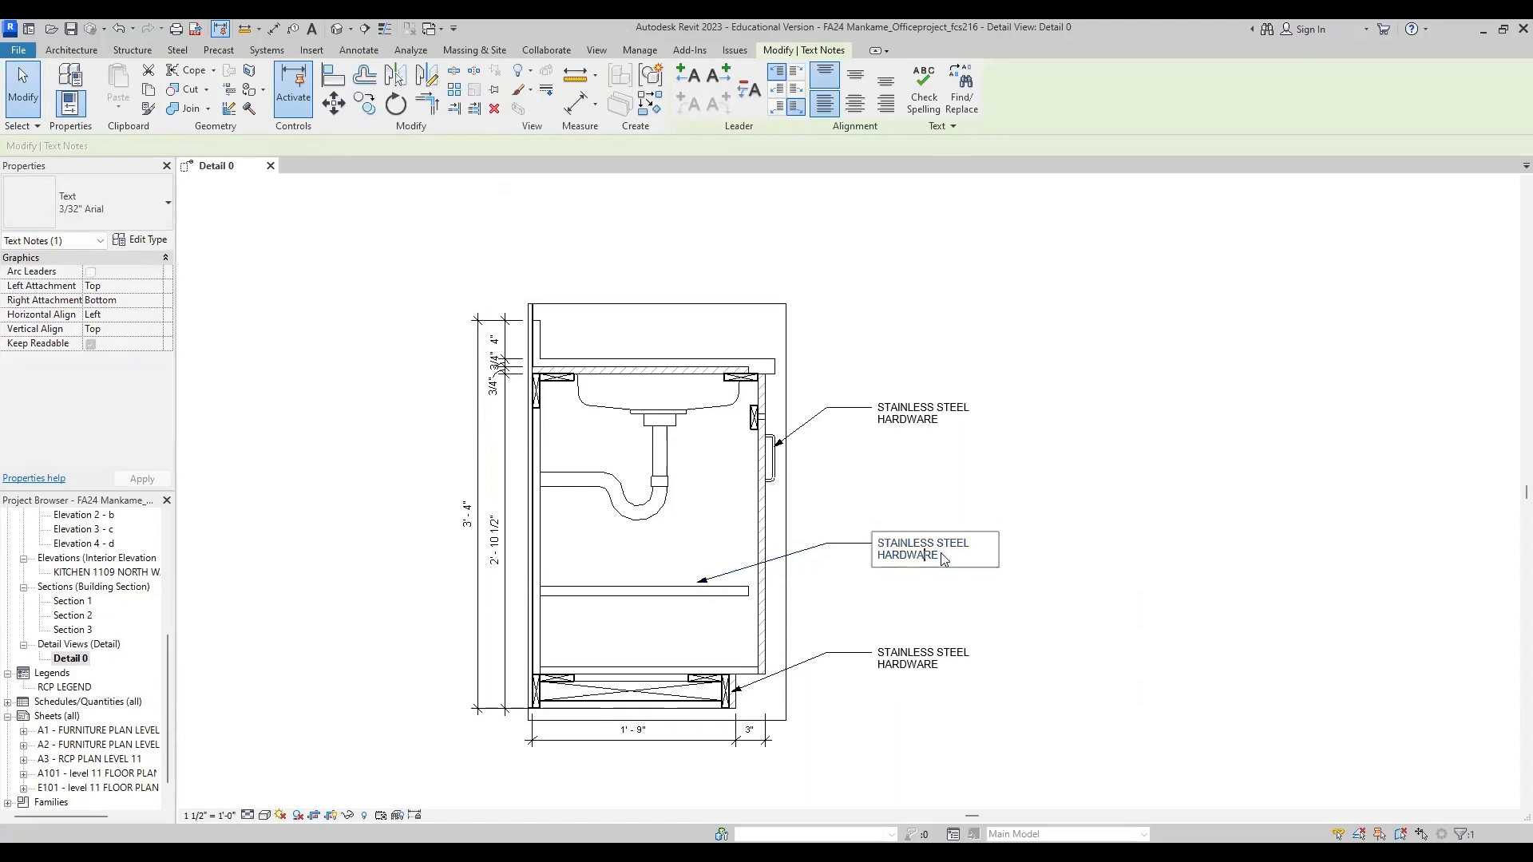
drag(946, 559, 870, 545)
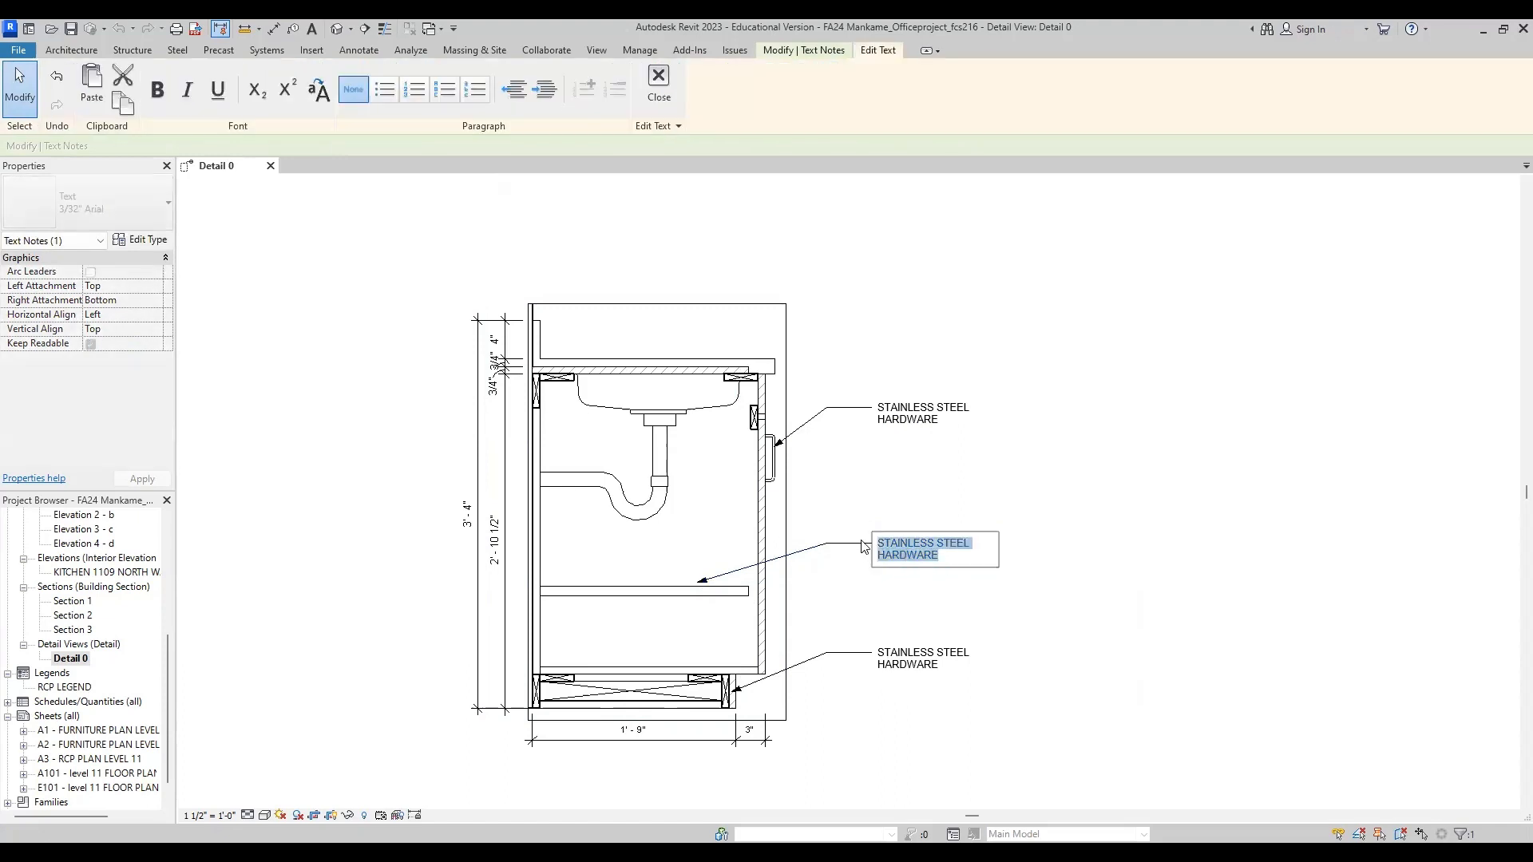
click(931, 559)
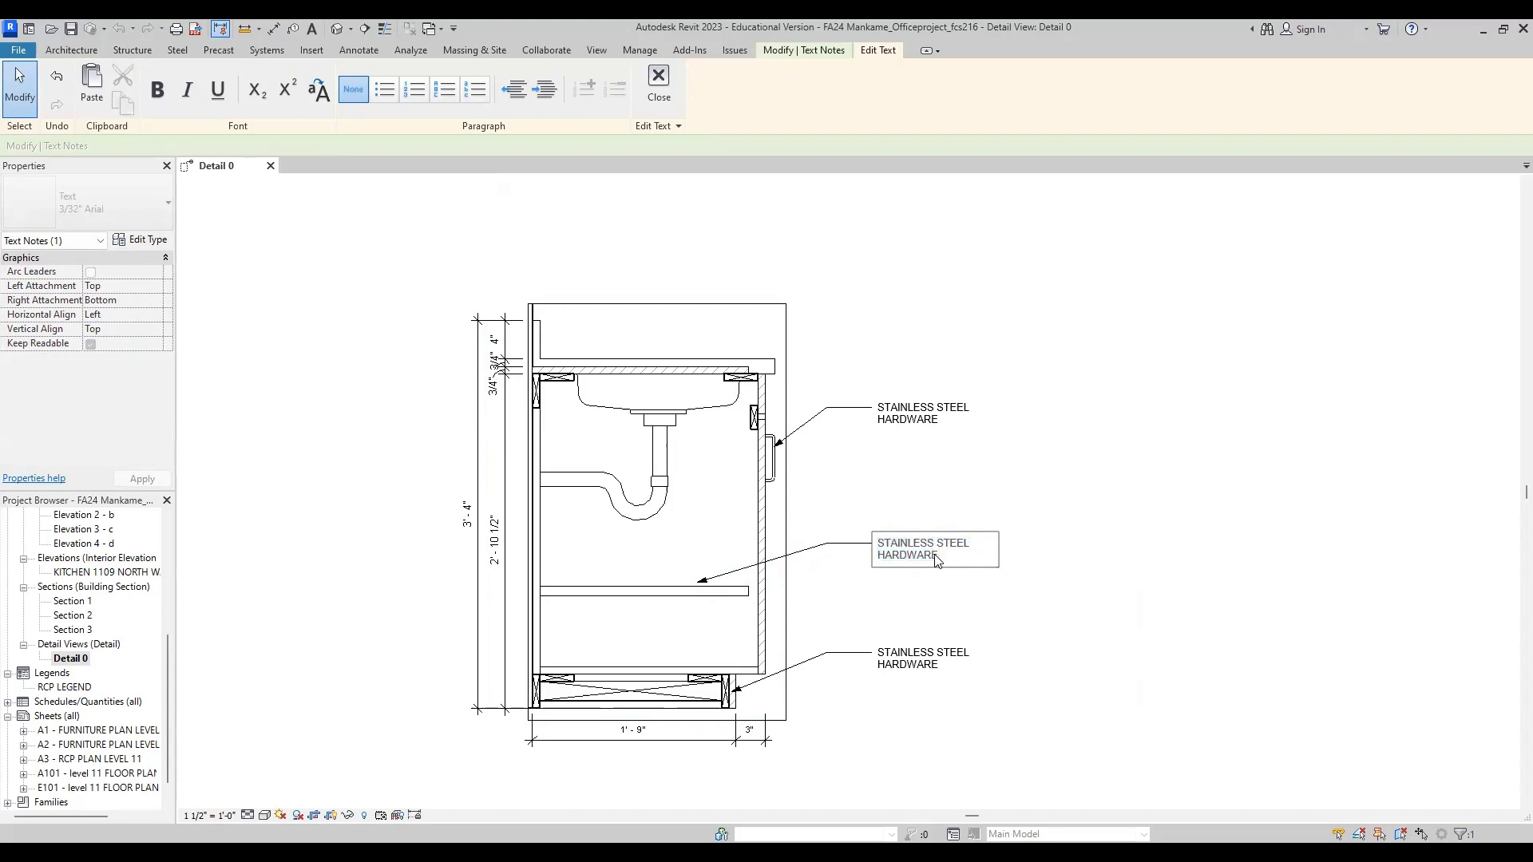
key(BackSpace)
key(BackSpace)
key(BackSpace)
key(BackSpace)
key(BackSpace)
key(BackSpace)
key(BackSpace)
key(BackSpace)
key(BackSpace)
key(BackSpace)
key(BackSpace)
key(BackSpace)
key(BackSpace)
key(BackSpace)
key(BackSpace)
key(BackSpace)
text(aDJAST)
key(BackSpace)
key(BackSpace)
key(BackSpace)
key(BackSpace)
key(BackSpace)
key(BackSpace)
key(BackSpace)
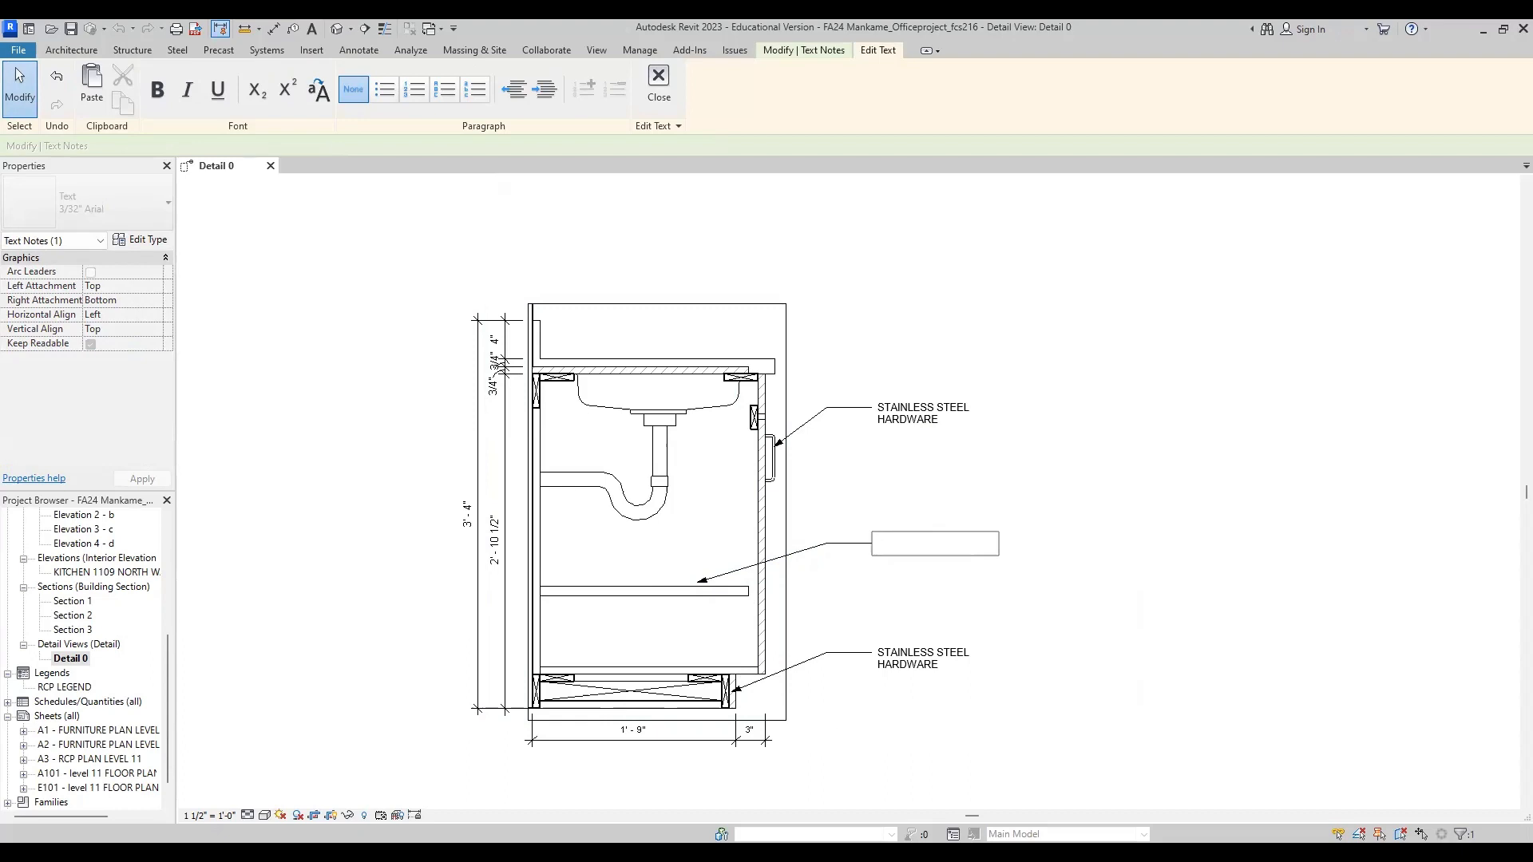
text(a)
key(BackSpace)
text(AD)
text(JUSTABLE SHE)
text(LVING)
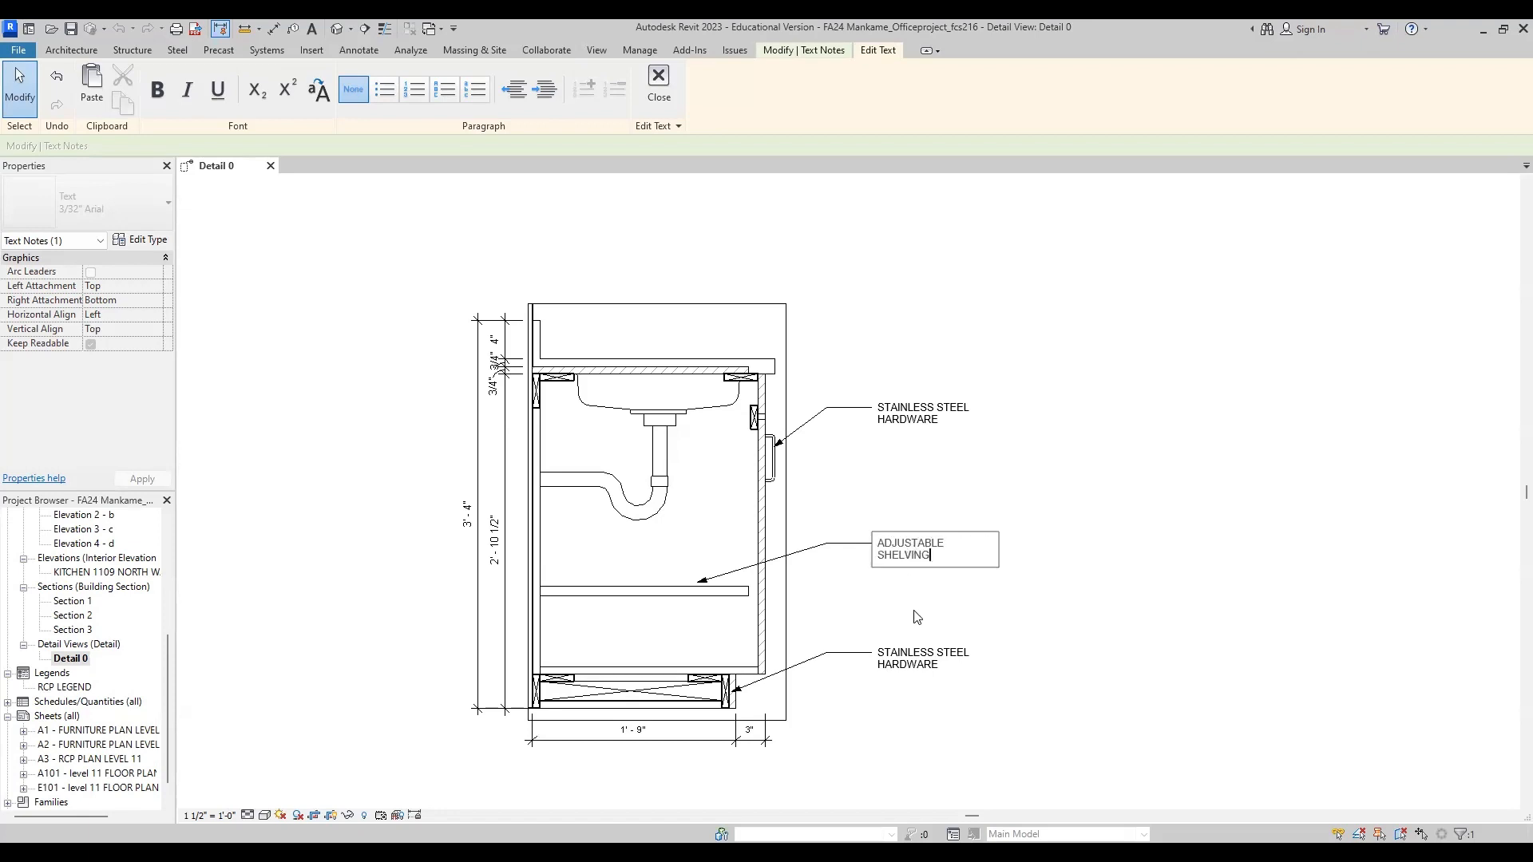
Step: Replace the lowest note's text with TOE KICK
click(922, 668)
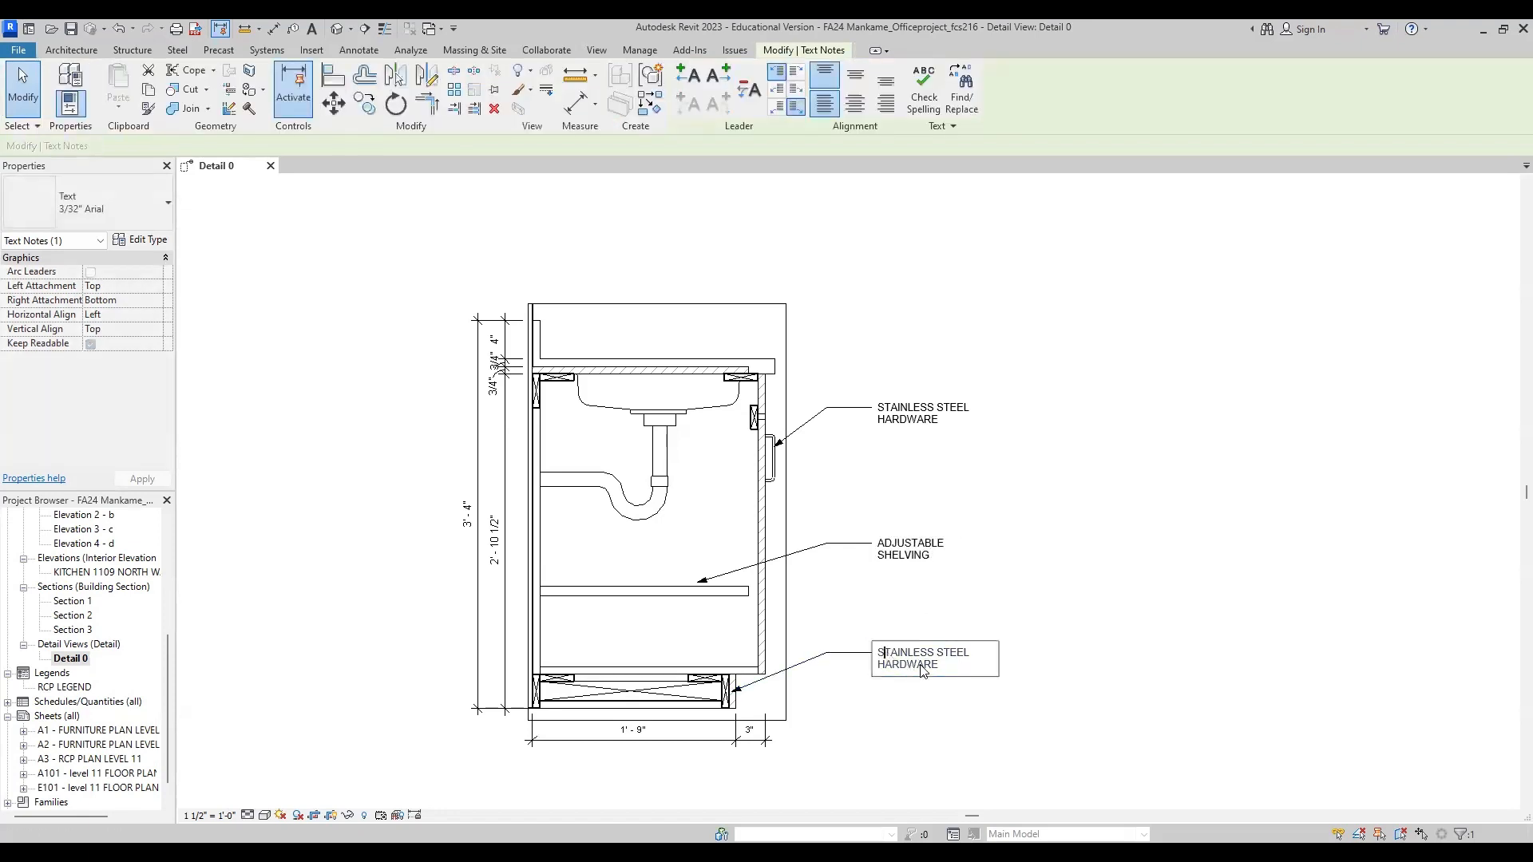
drag(940, 668, 877, 649)
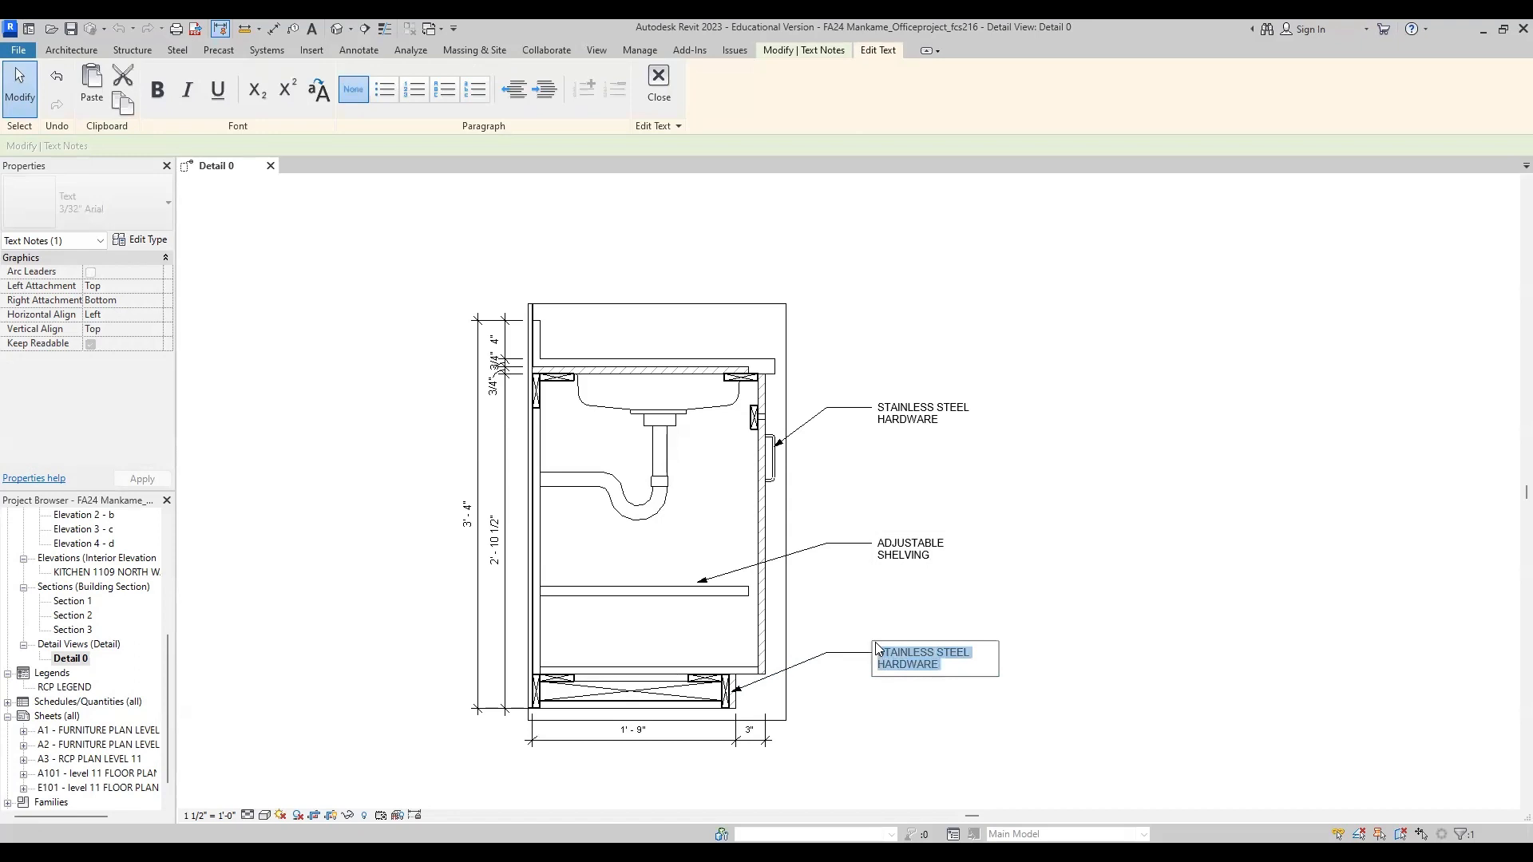
text(OEKICK)
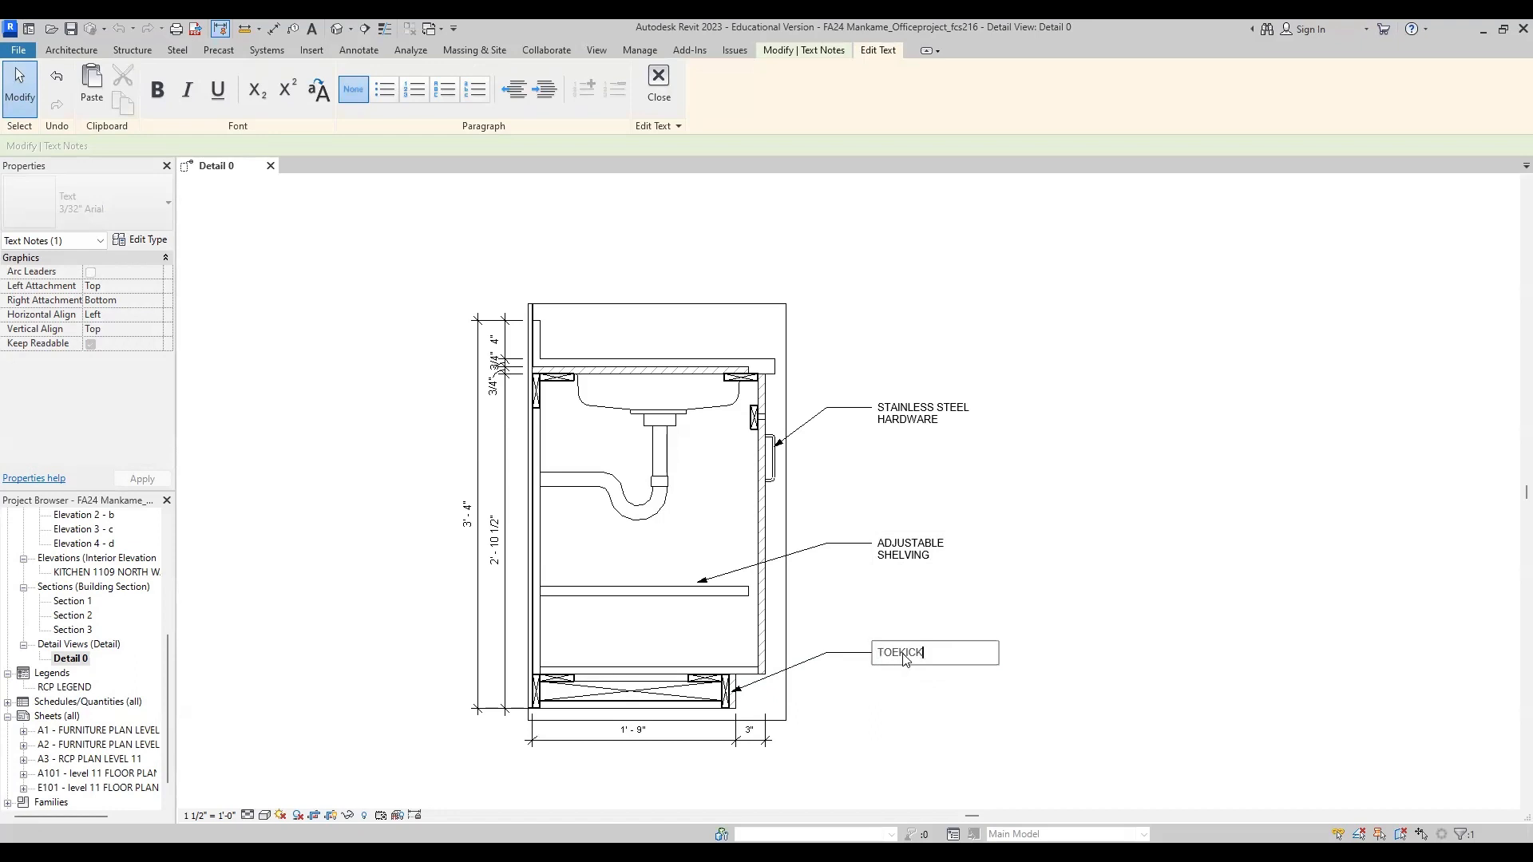
click(900, 652)
click(942, 679)
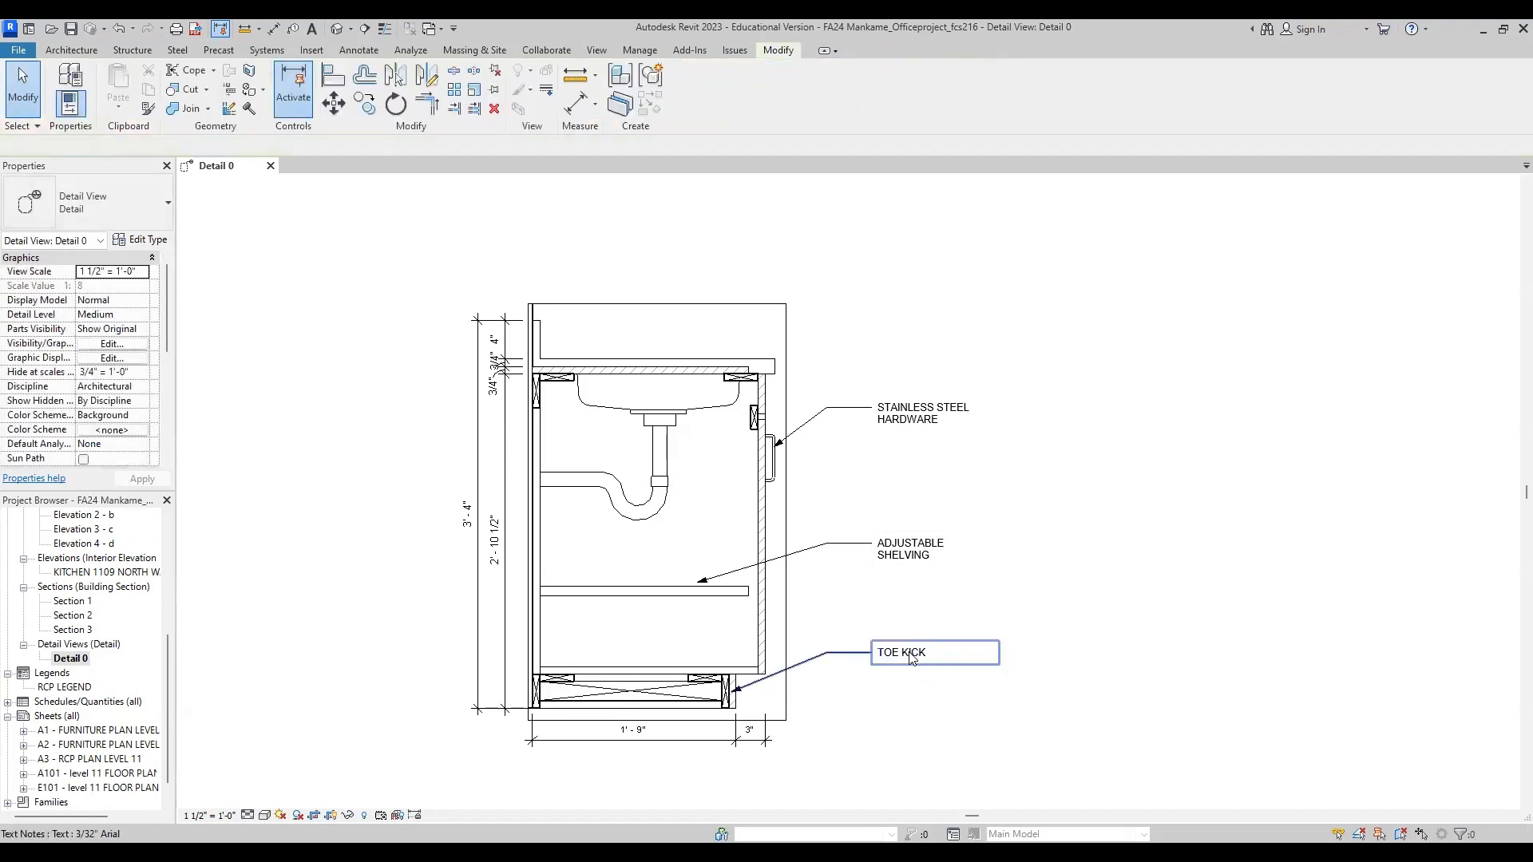
click(891, 697)
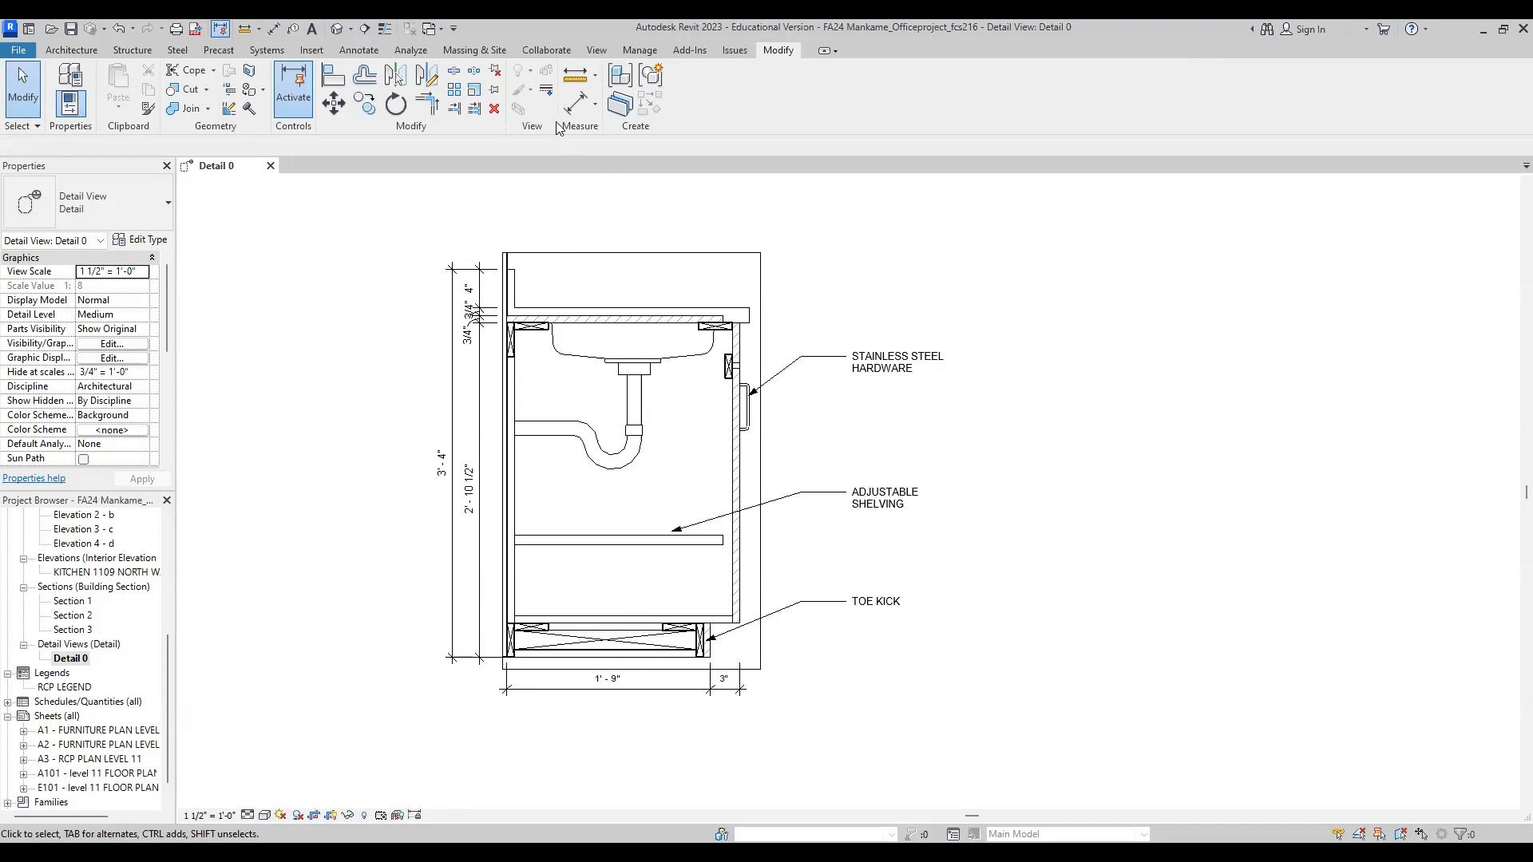
Step: Draw a Wide Lines detail line about 2'-1" long along the cabinet's bottom, from the wall's lower endpoint to beyond the door face
click(353, 51)
click(413, 110)
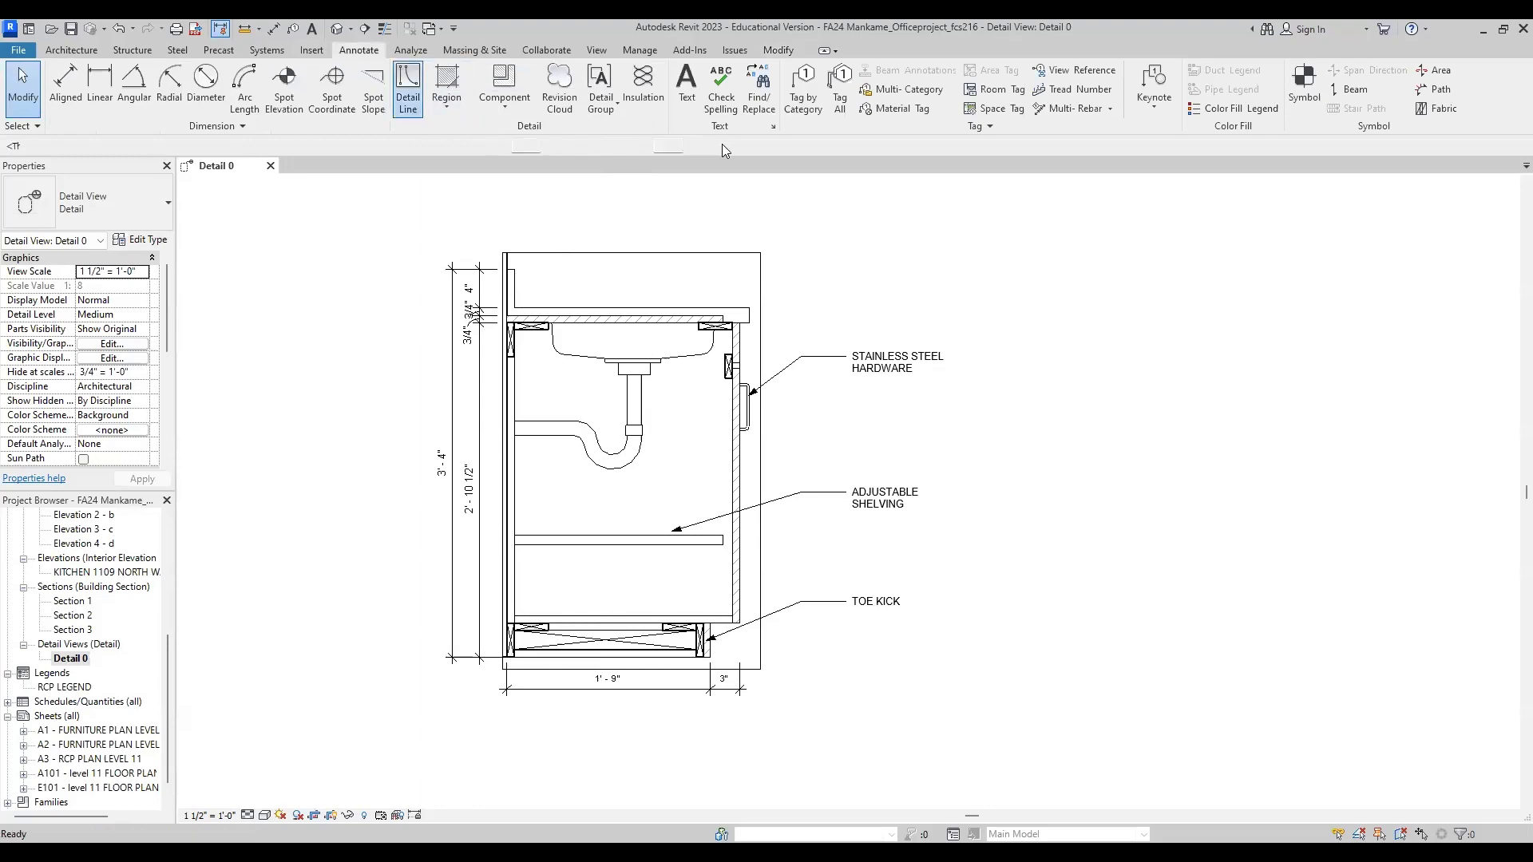
click(818, 97)
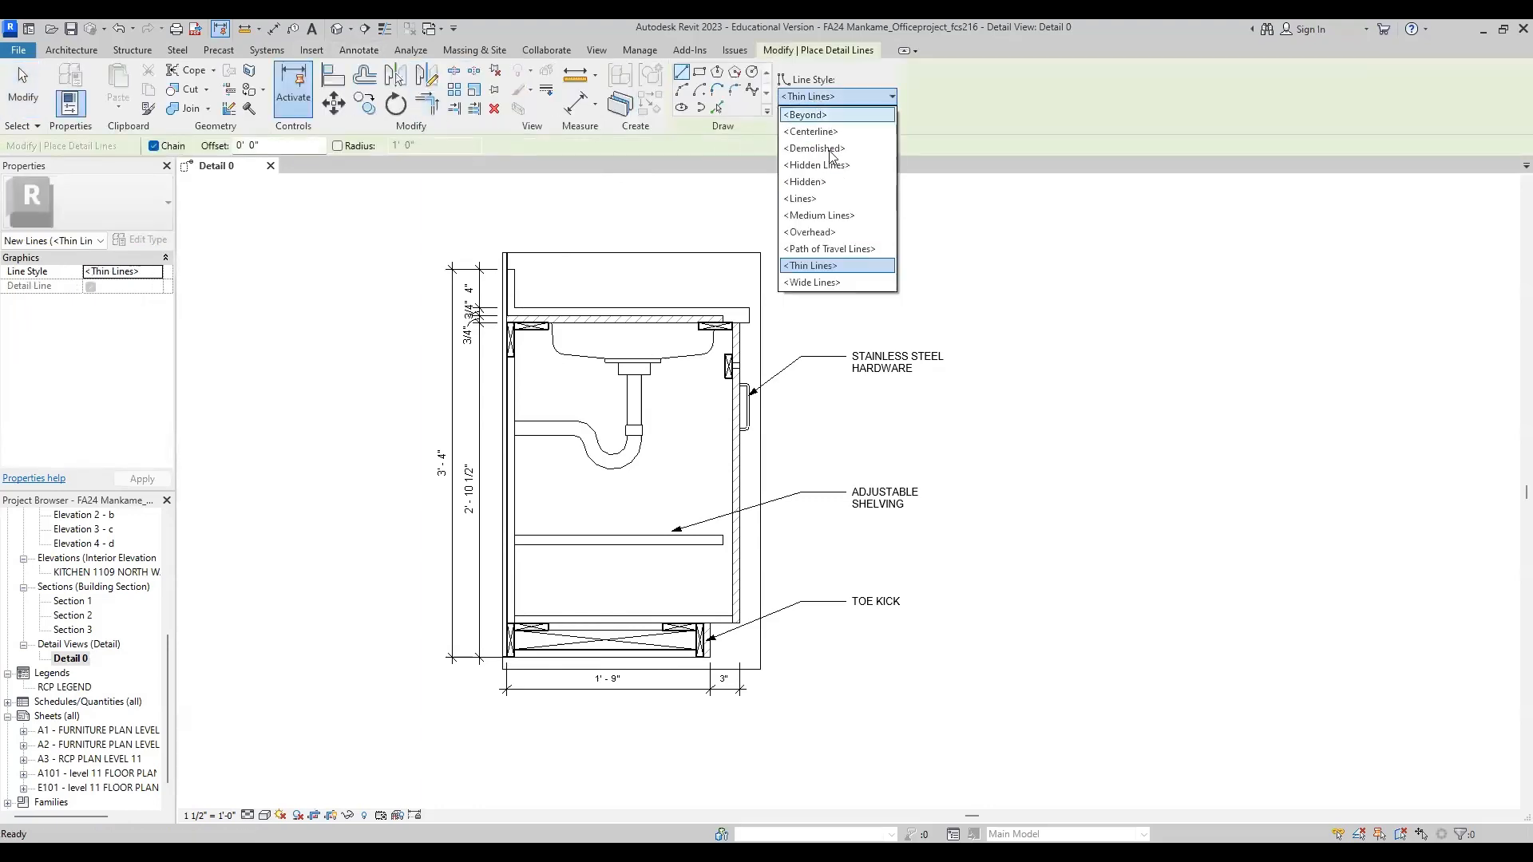
click(838, 282)
scroll(514, 669, up, 5)
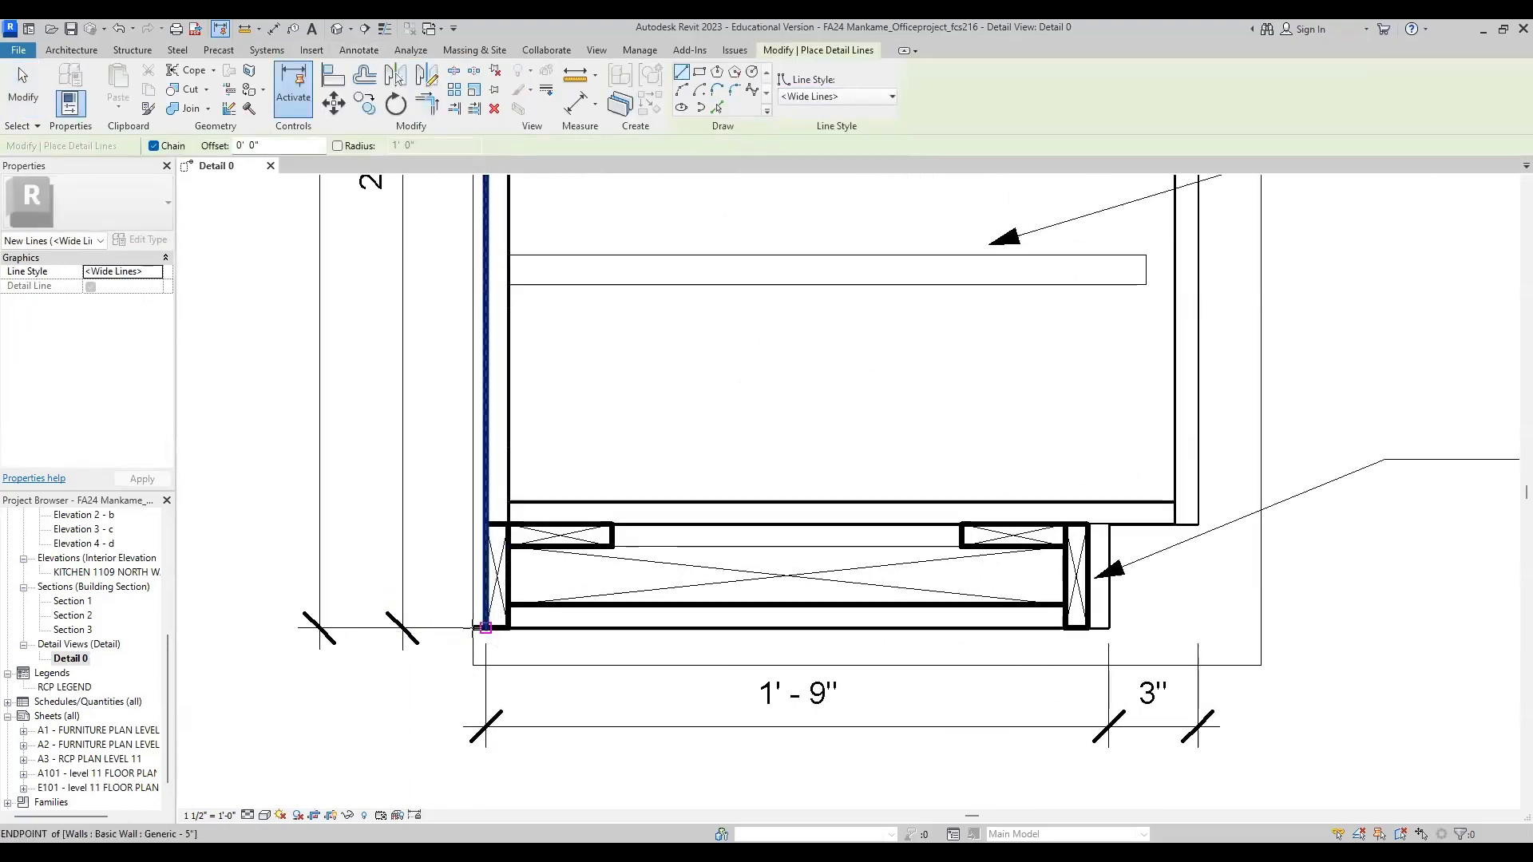
click(486, 627)
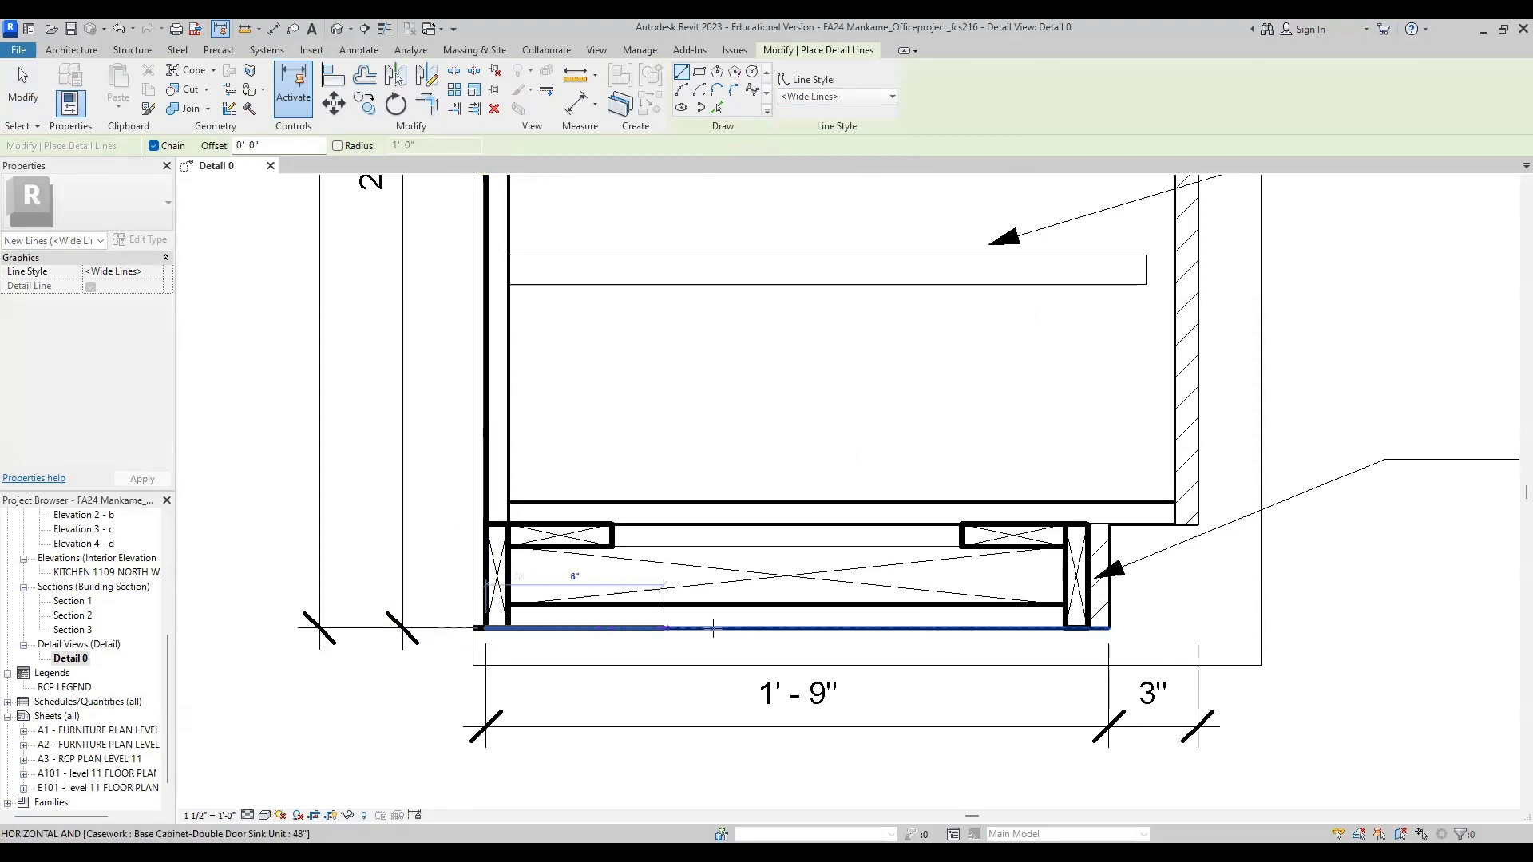
click(1247, 627)
scroll(878, 615, down, 2)
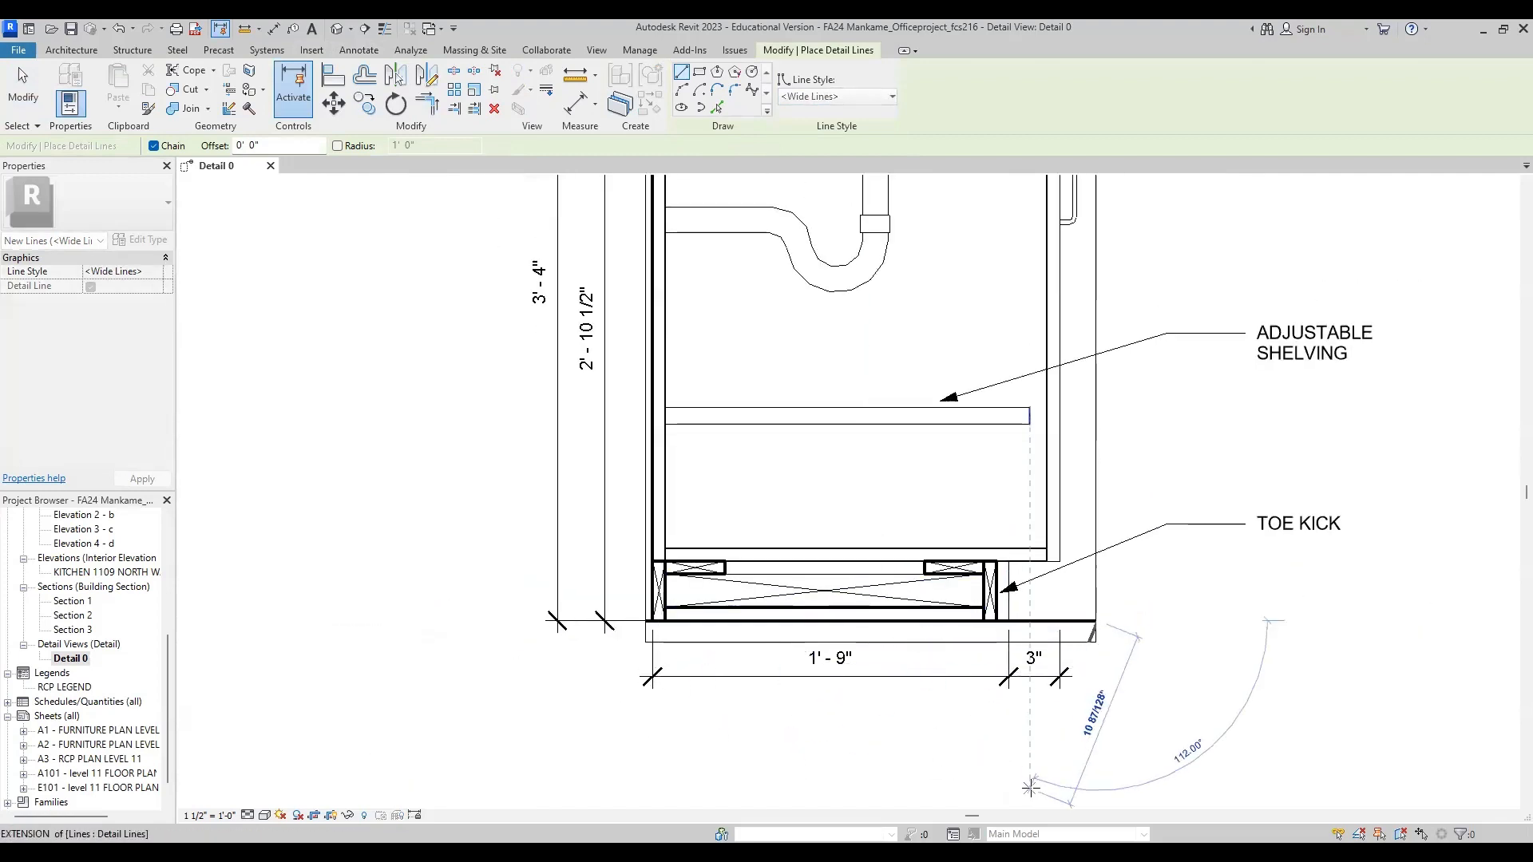
key(Escape)
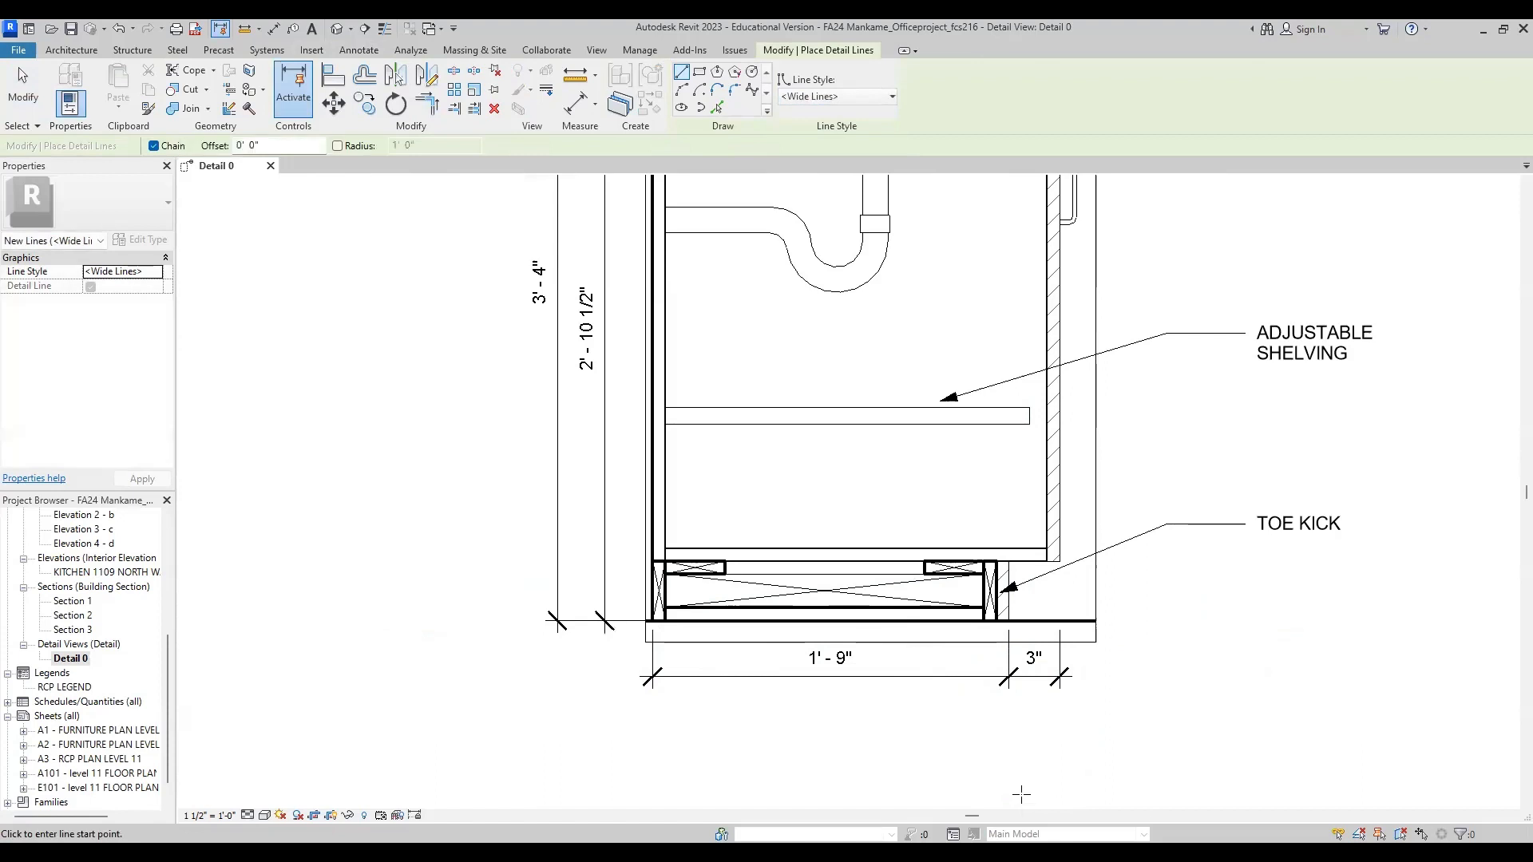
middle_drag(1098, 702, 932, 699)
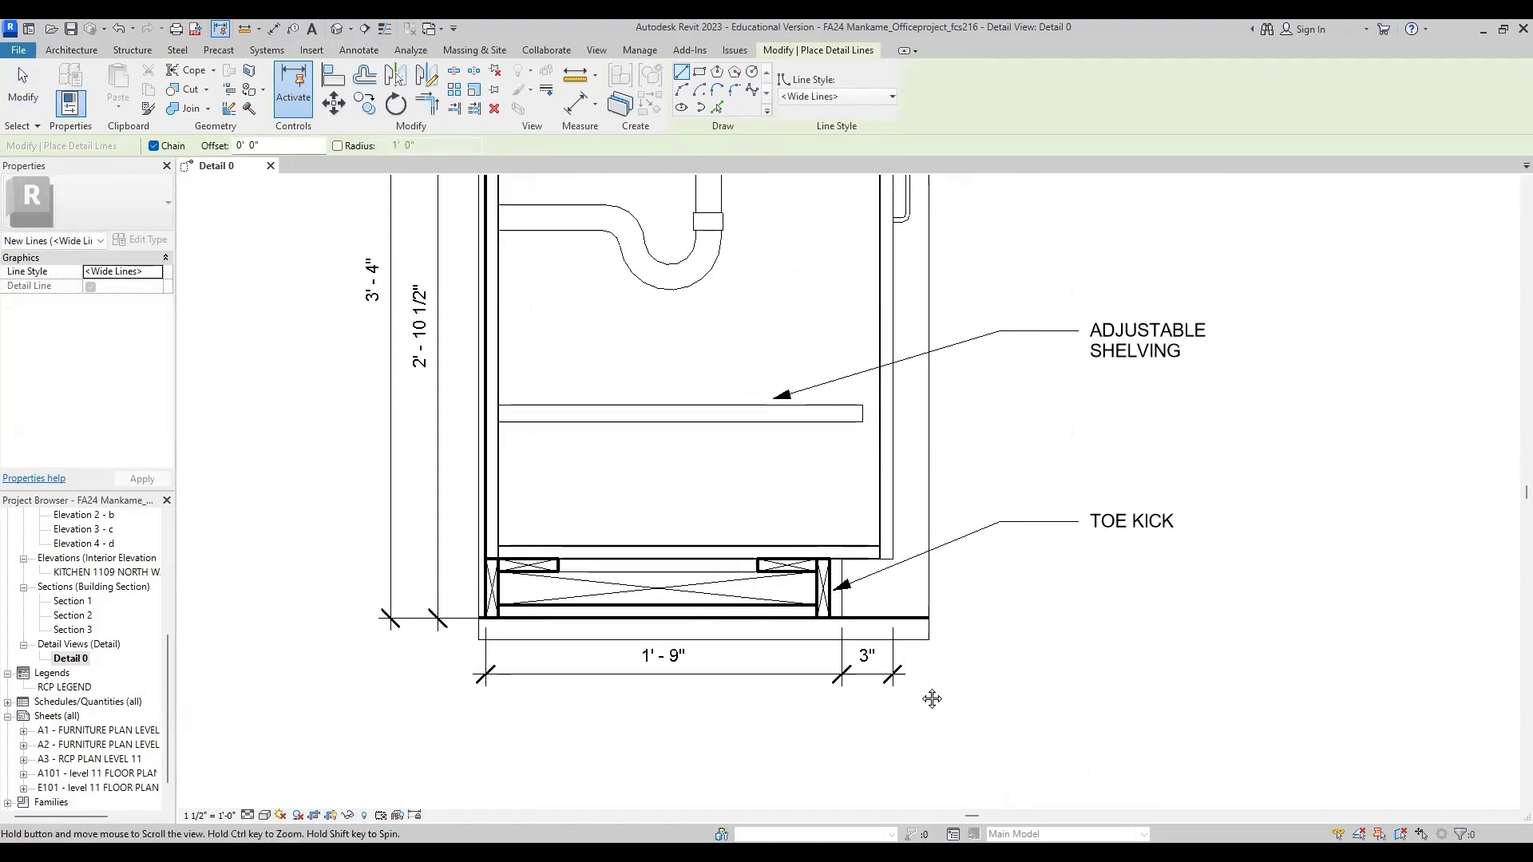
scroll(931, 699, down, 4)
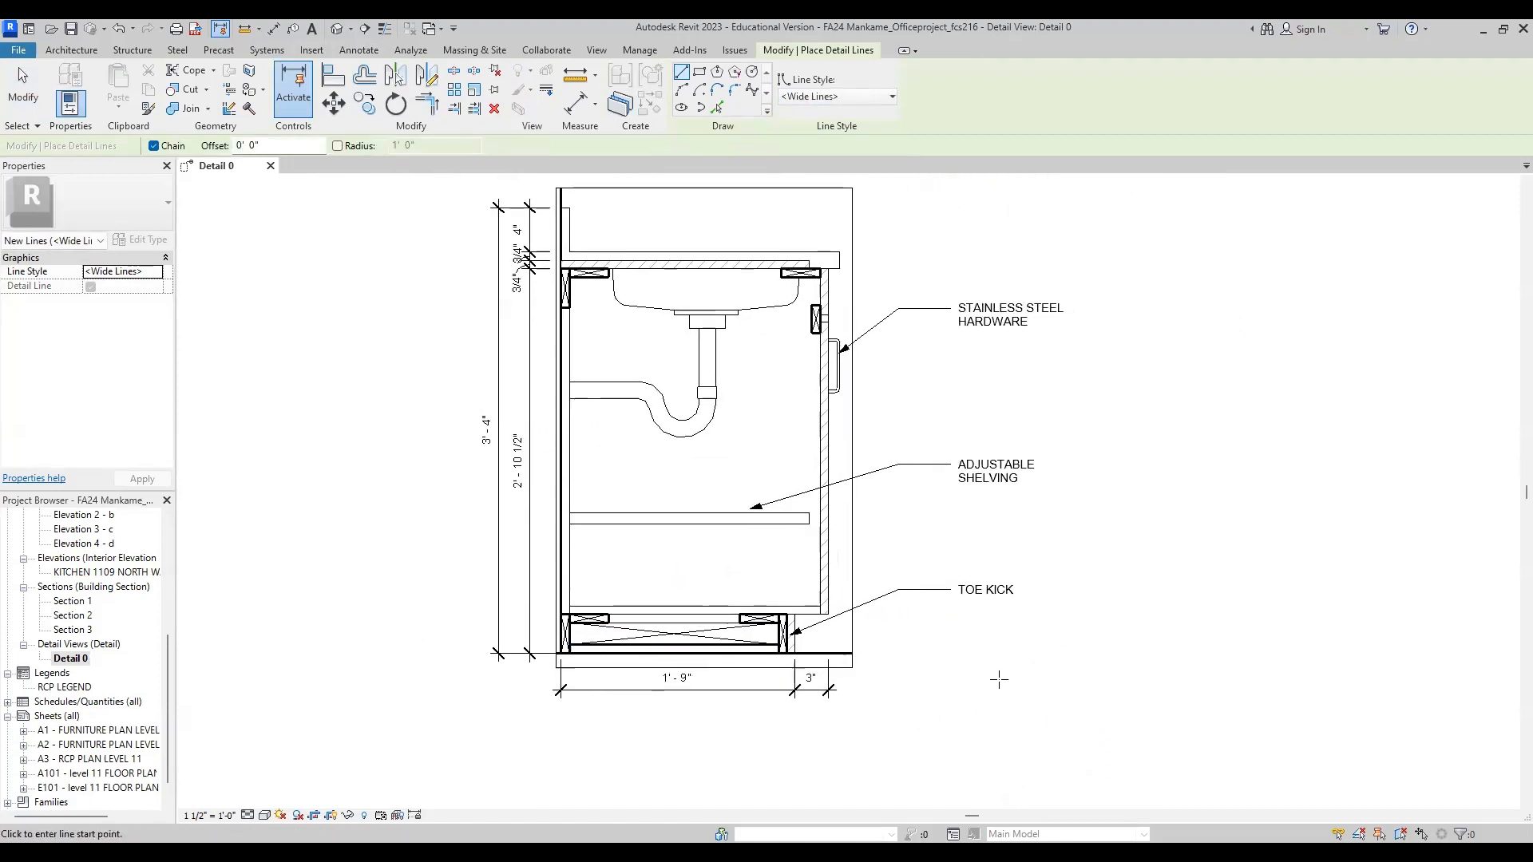
Step: Rename the Detail 0 view as CASEWORK DETAIL
click(71, 660)
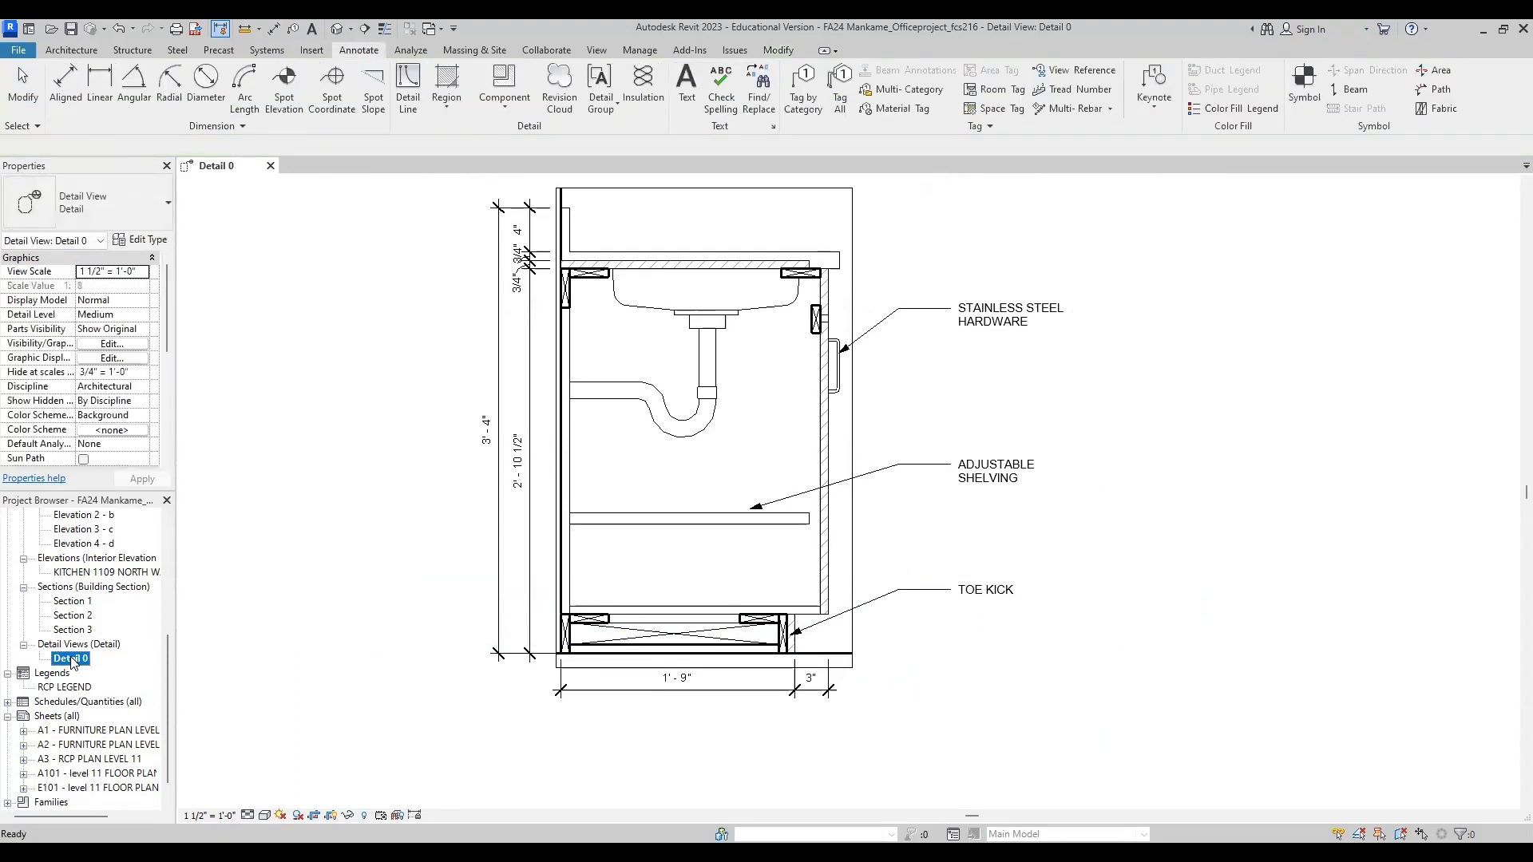
right_click(71, 659)
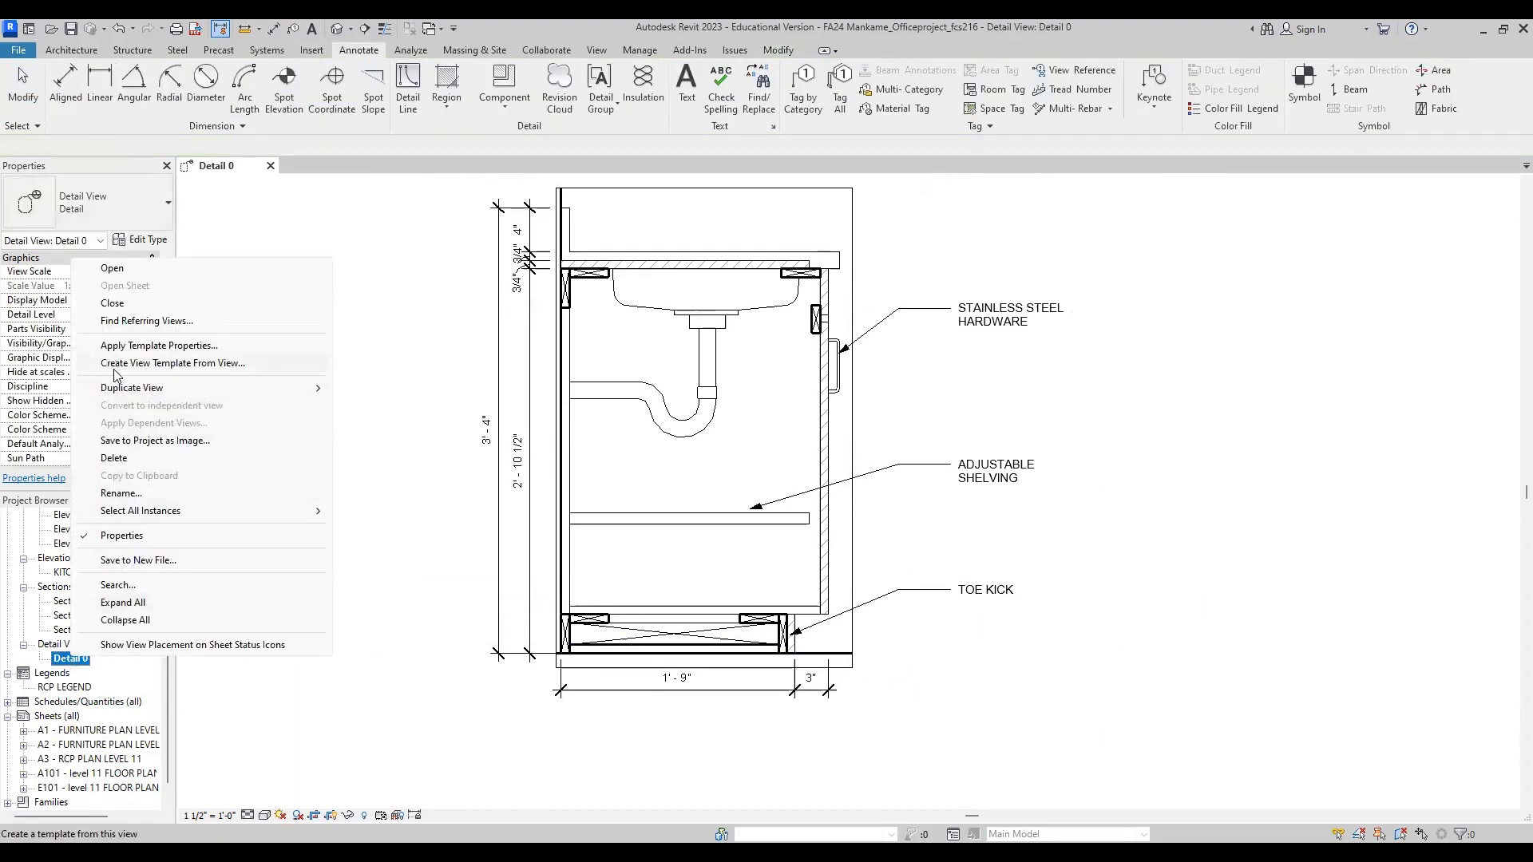
click(134, 492)
text(C)
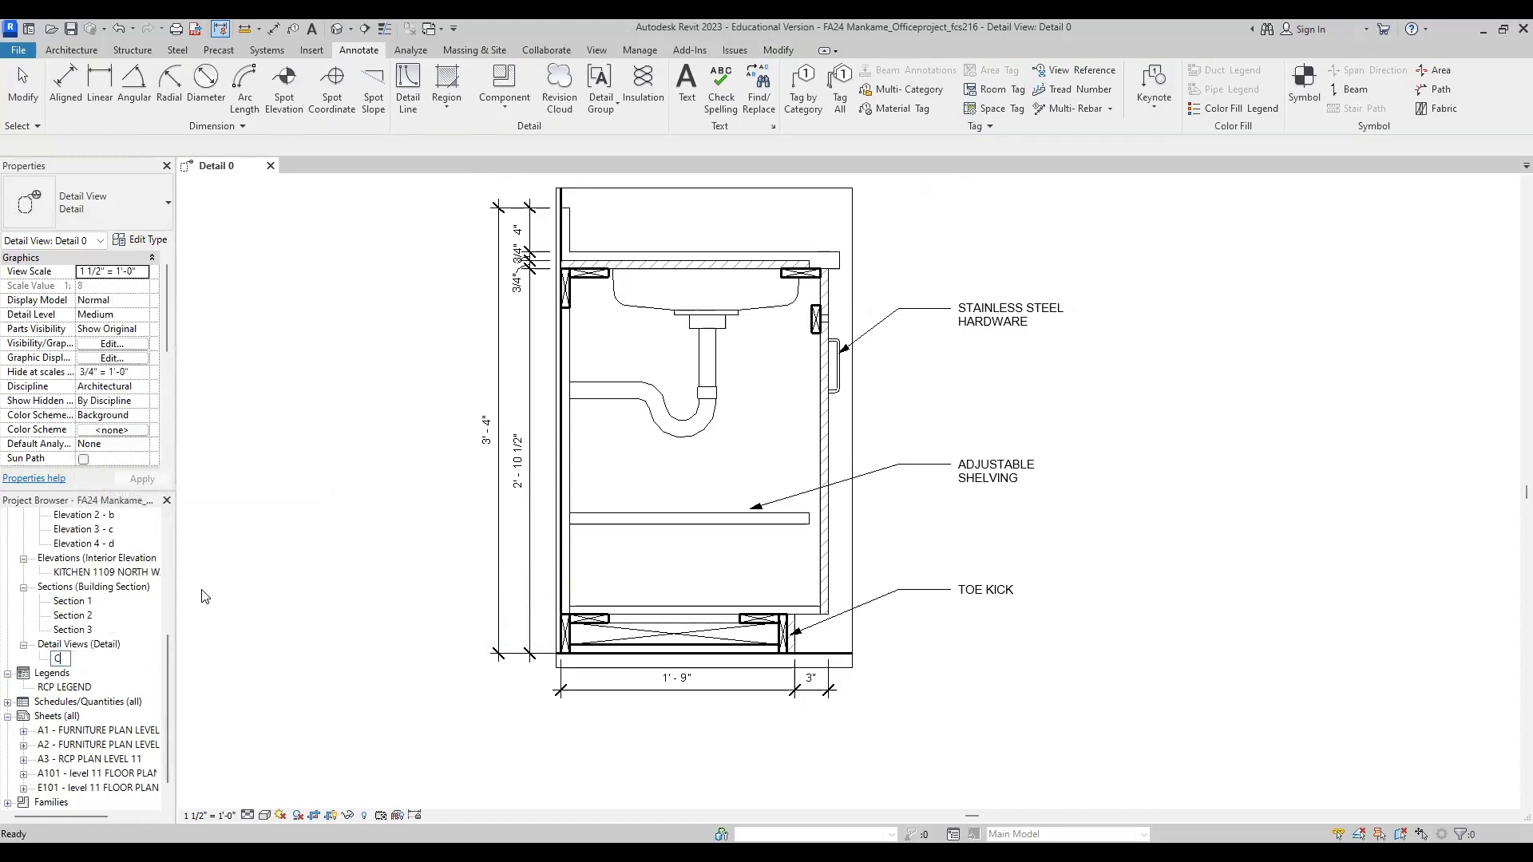
text(ASEWORK DETAIL)
click(256, 664)
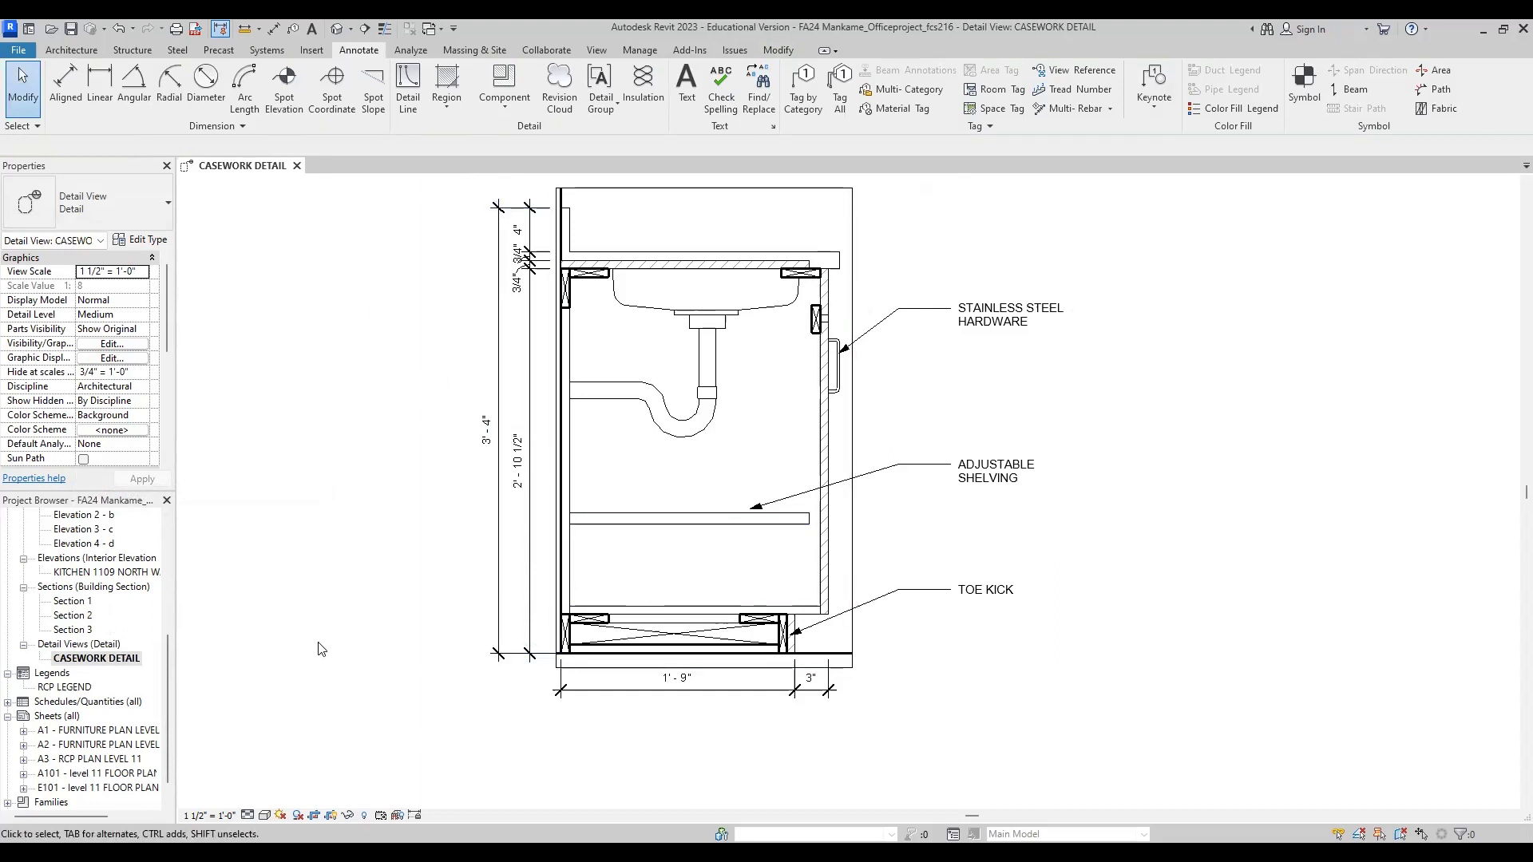
scroll(88, 725, down, 1)
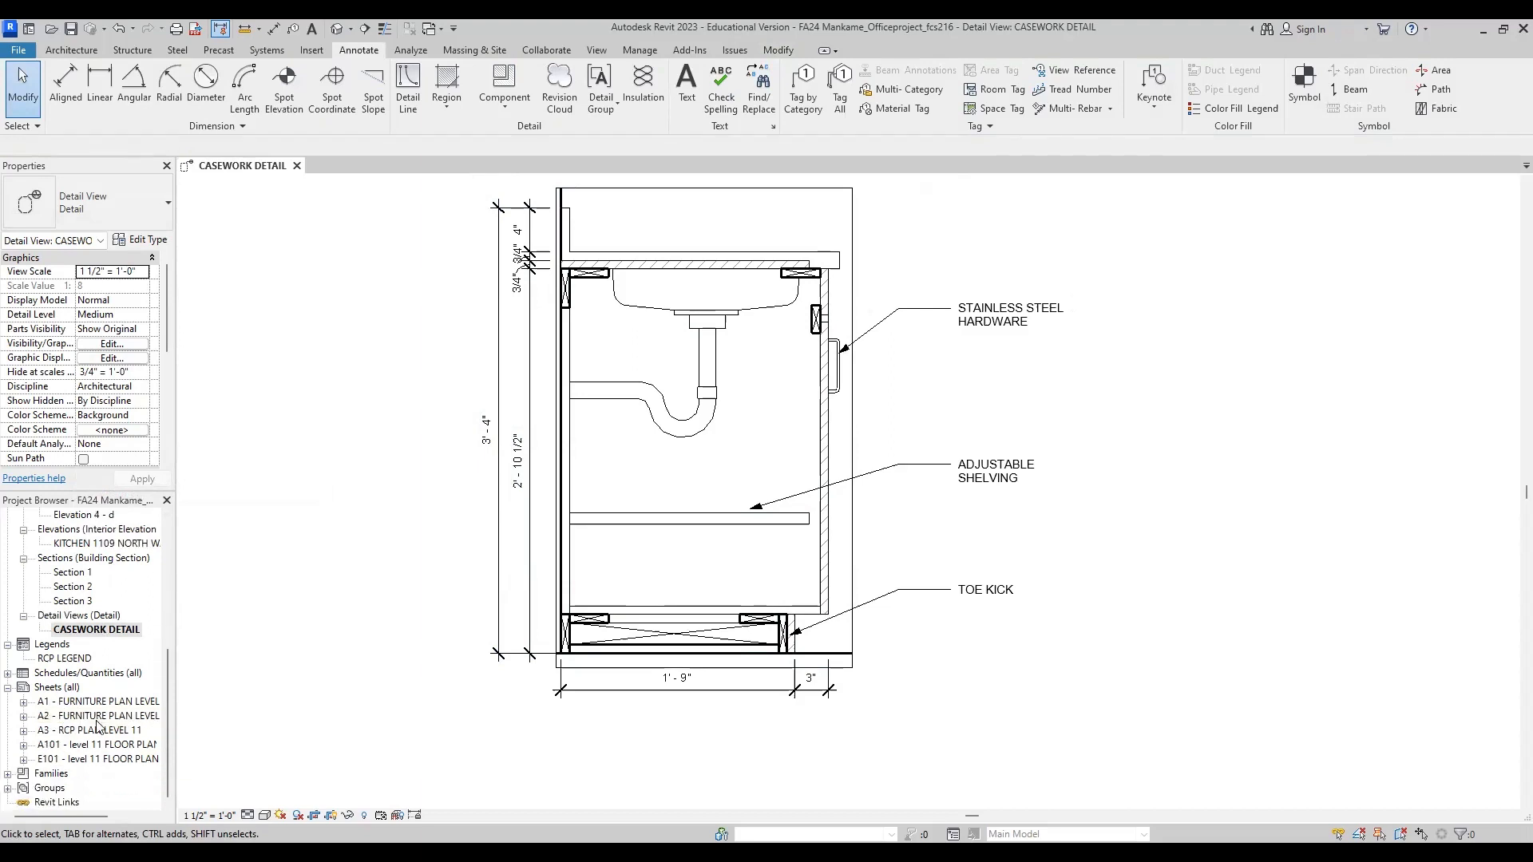